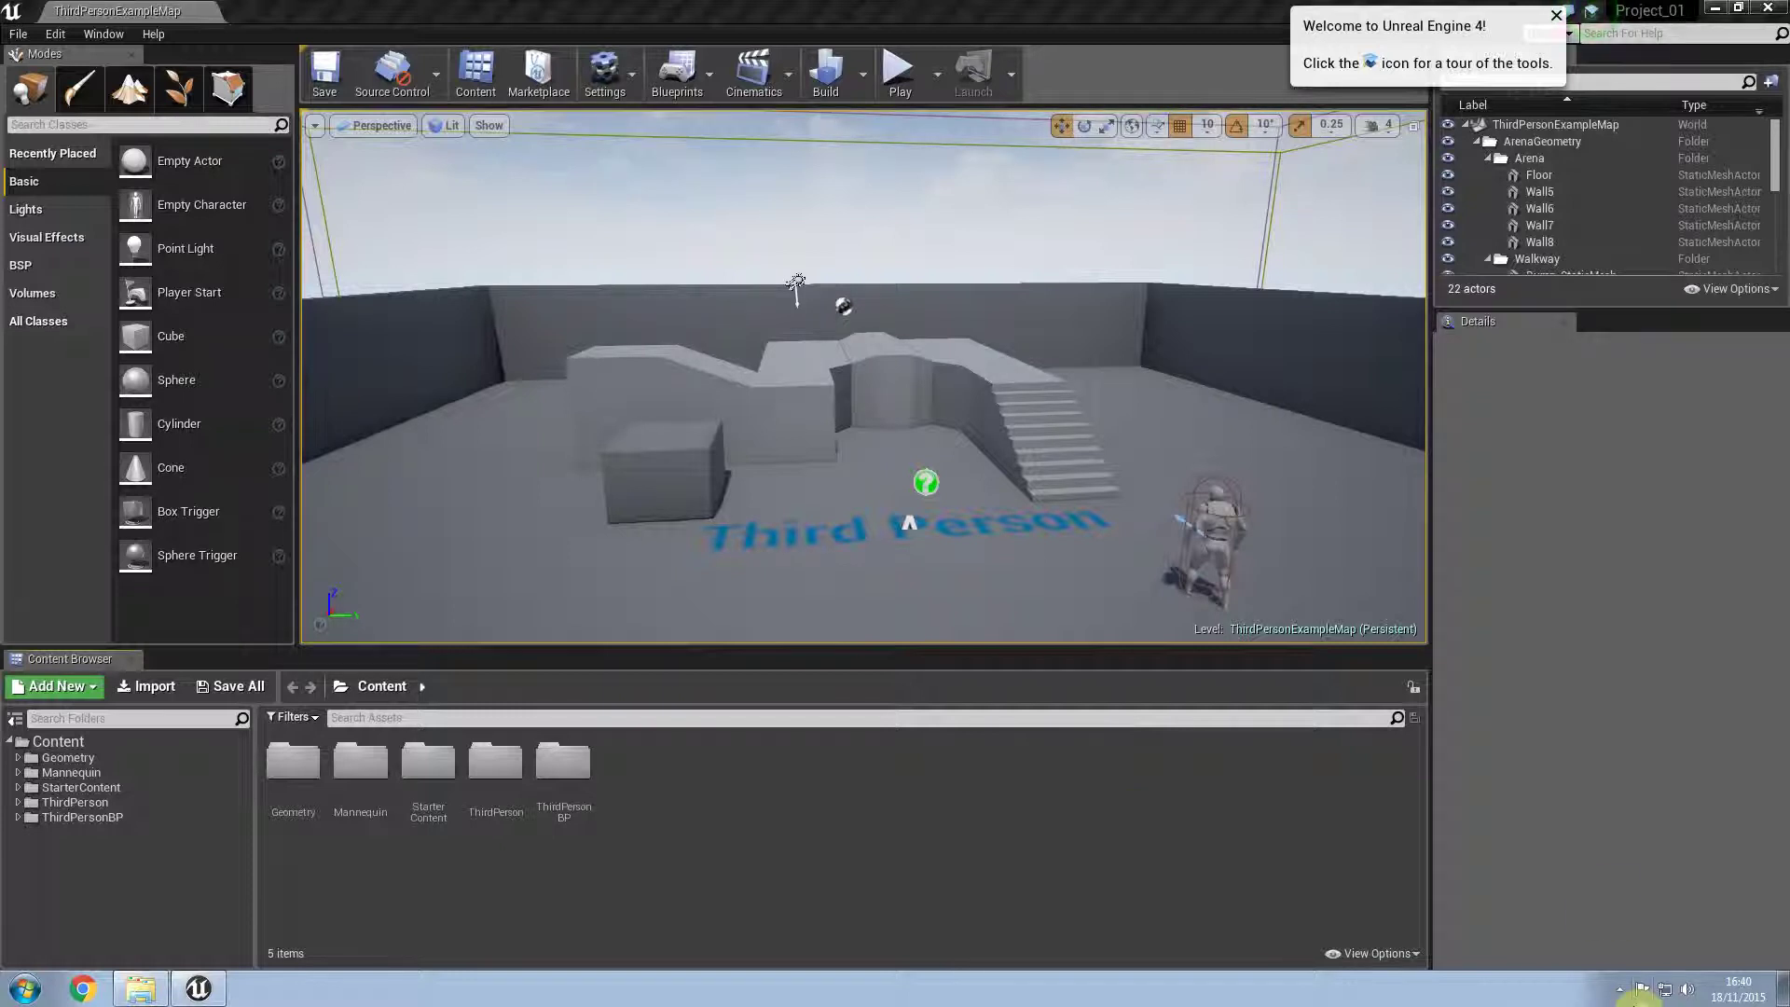
pyautogui.press('super')
pyautogui.click(1581, 1003)
pyautogui.click(1620, 989)
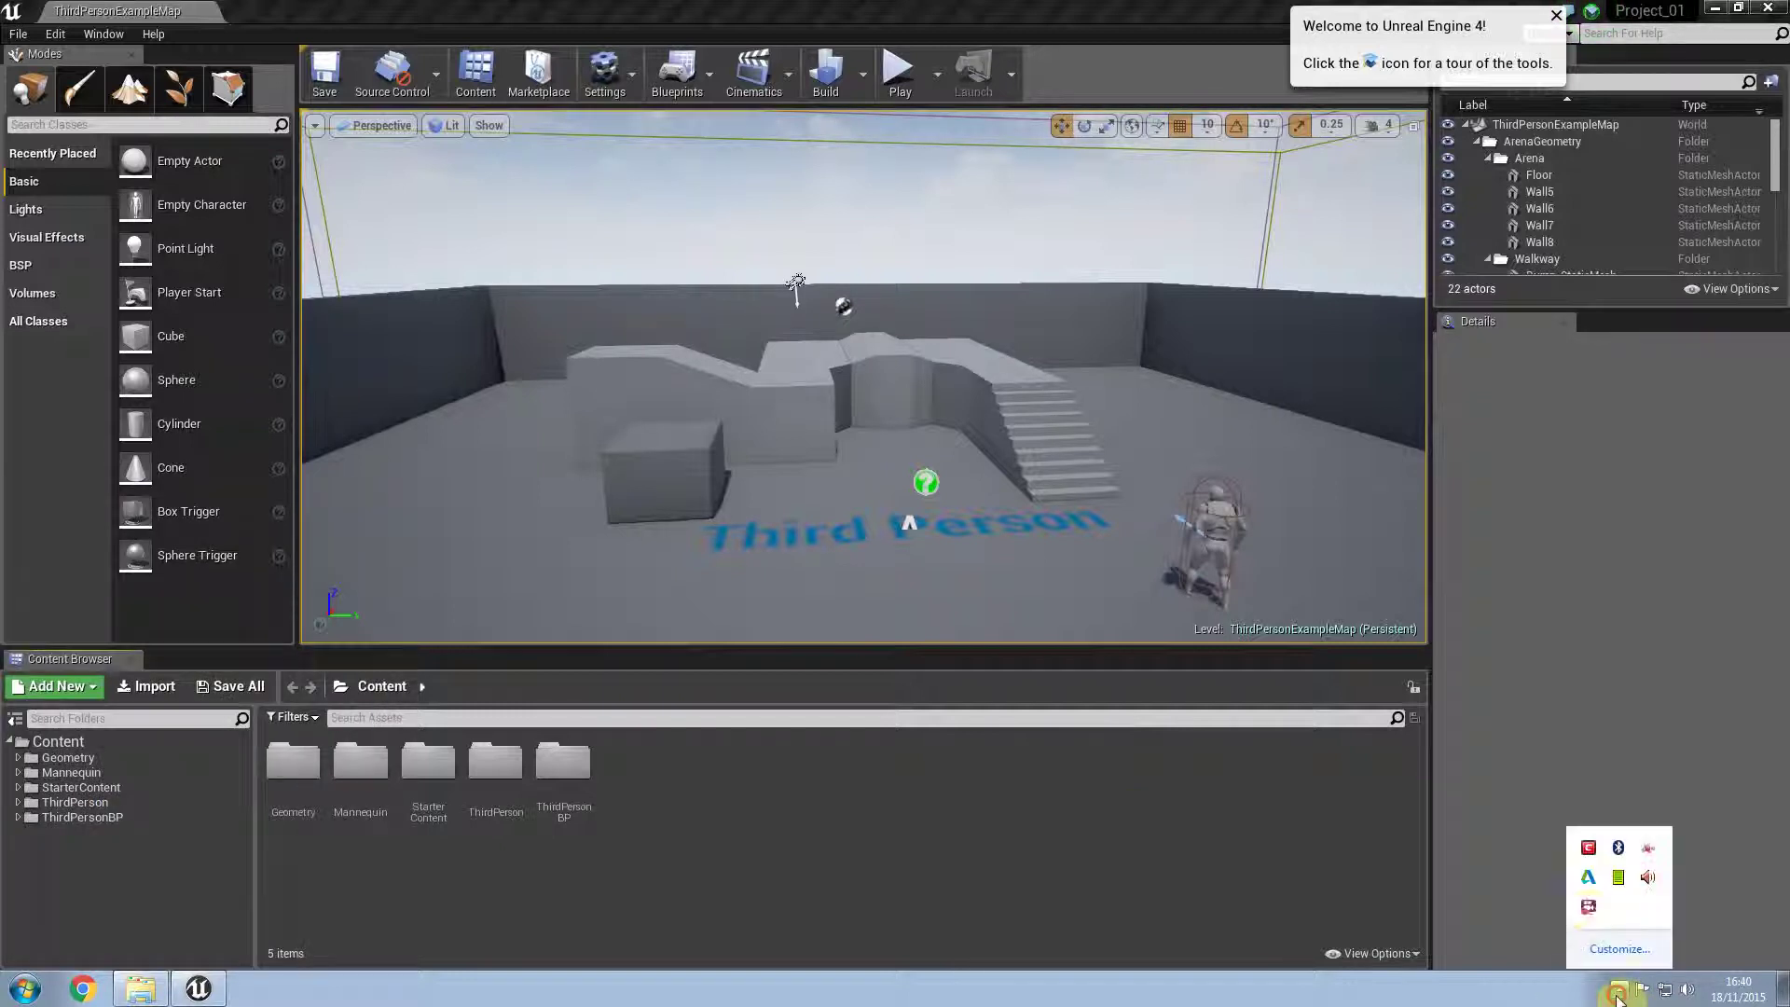
pyautogui.click(1586, 907)
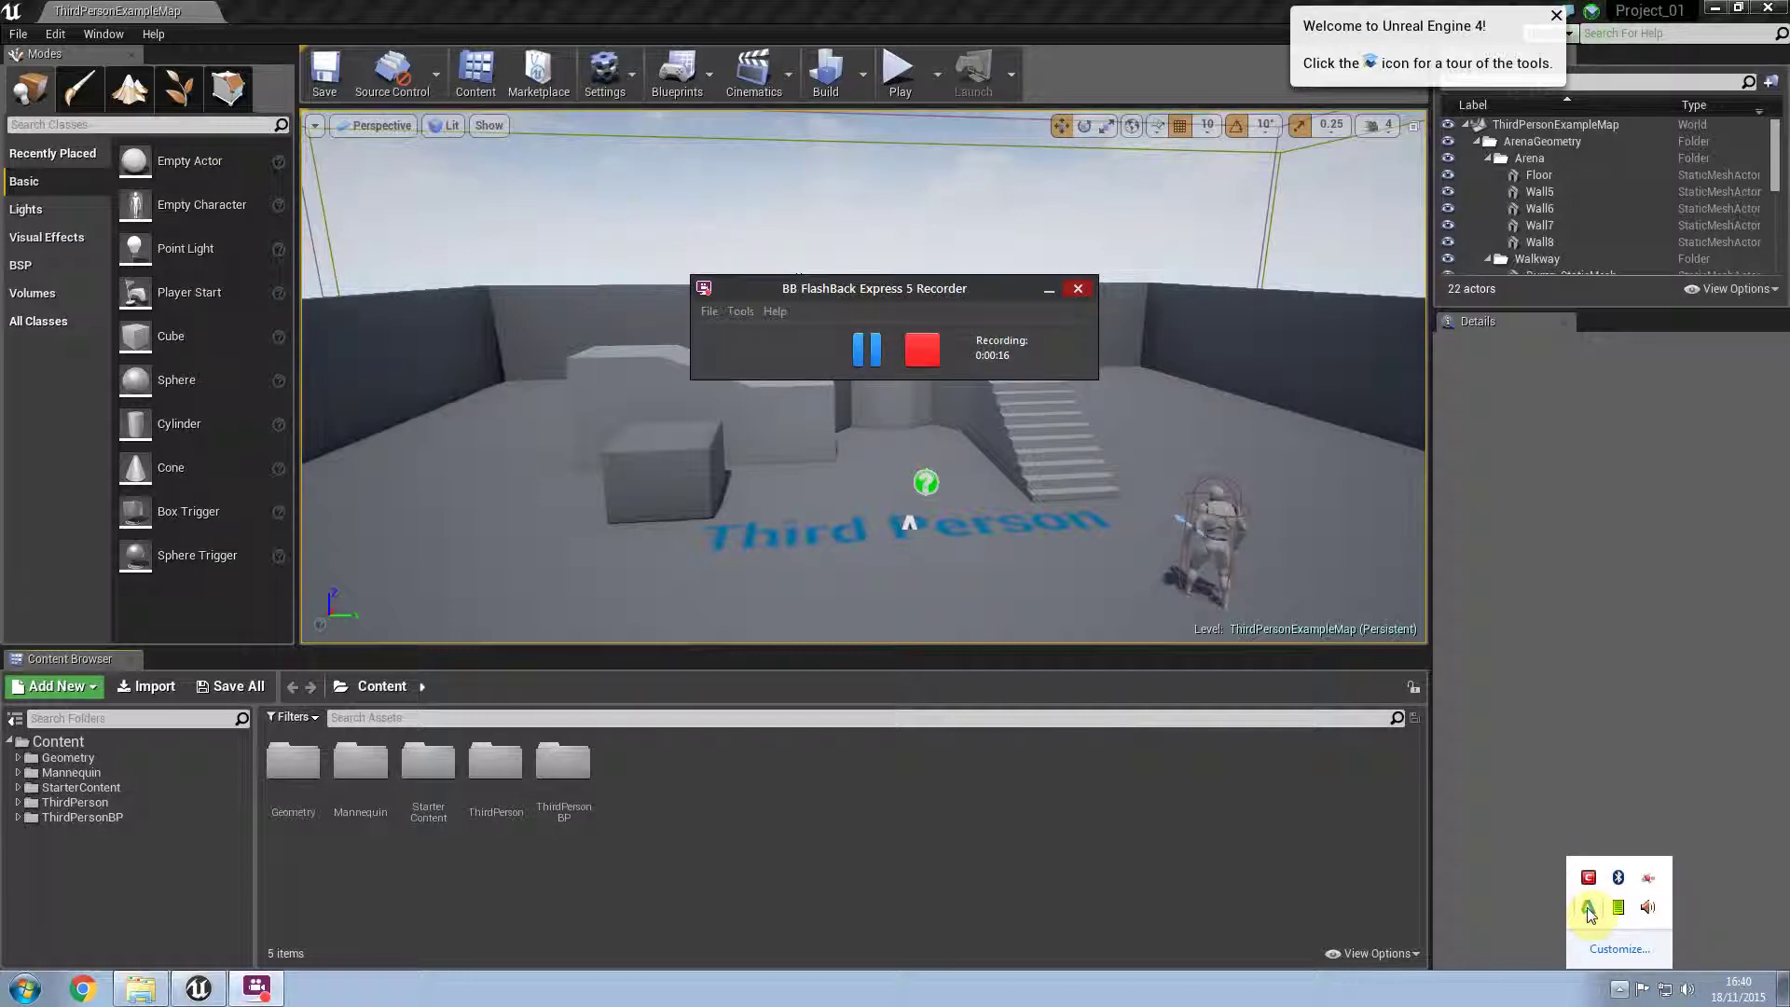
pyautogui.moveTo(835, 296); pyautogui.dragTo(890, 281)
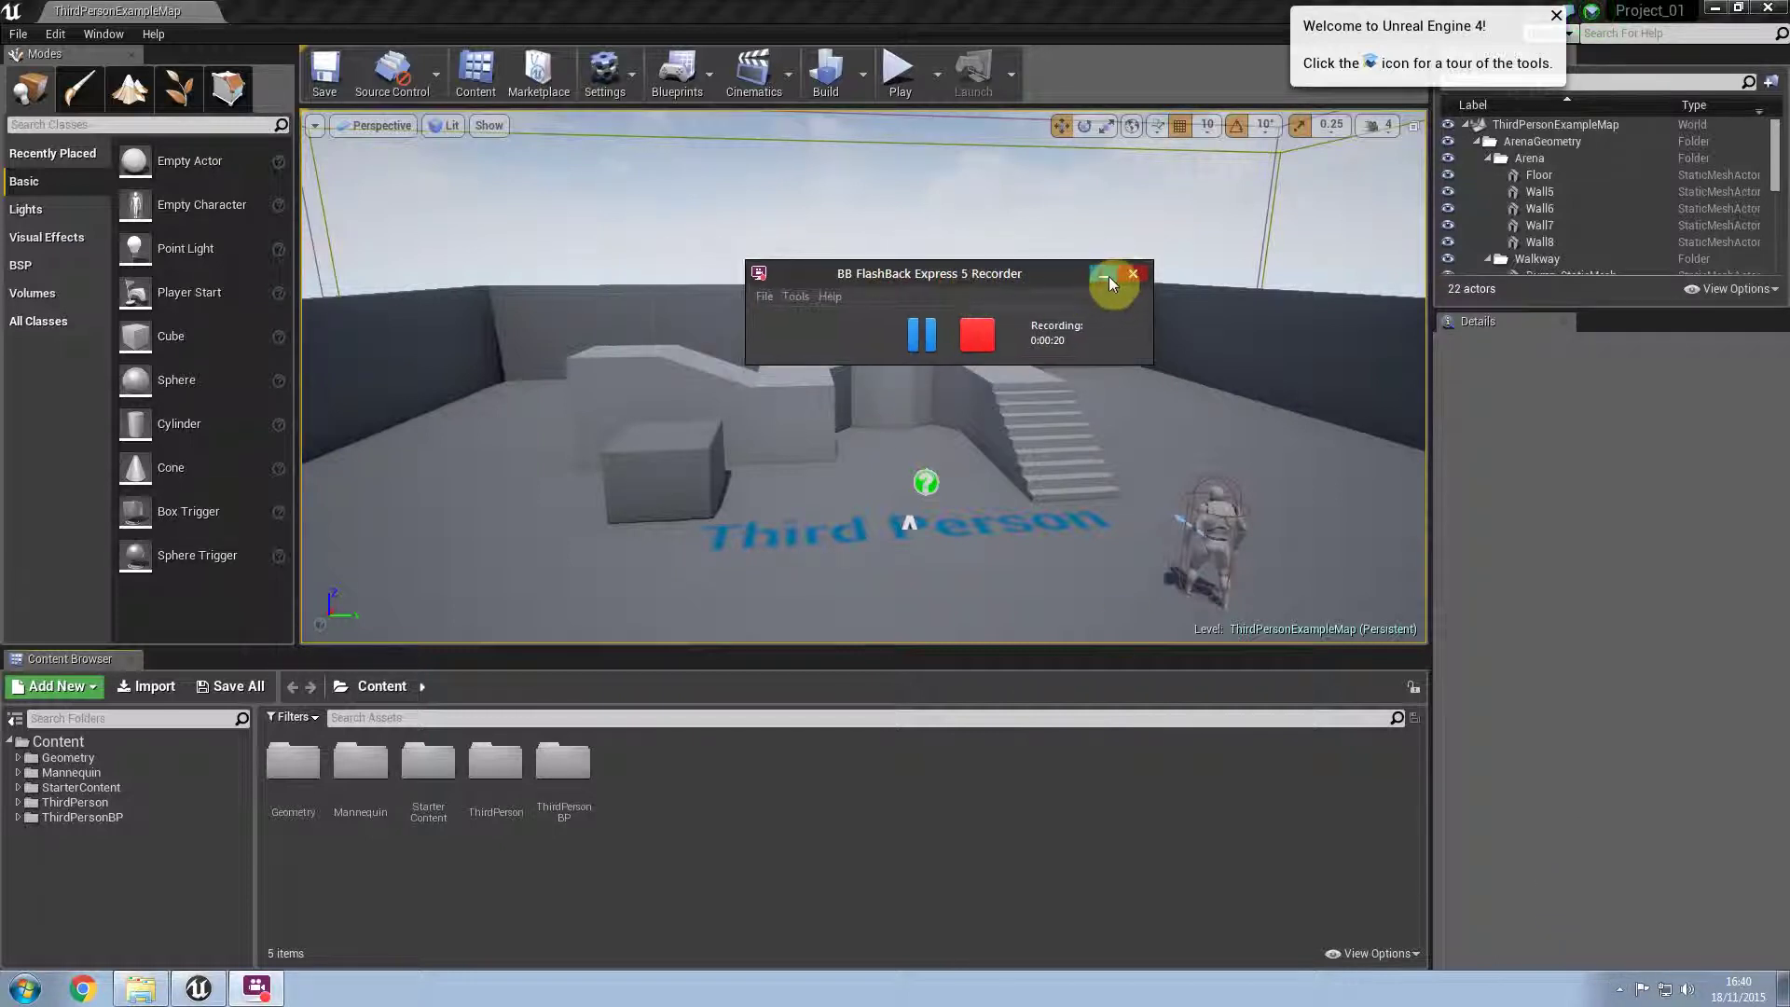
pyautogui.click(1106, 276)
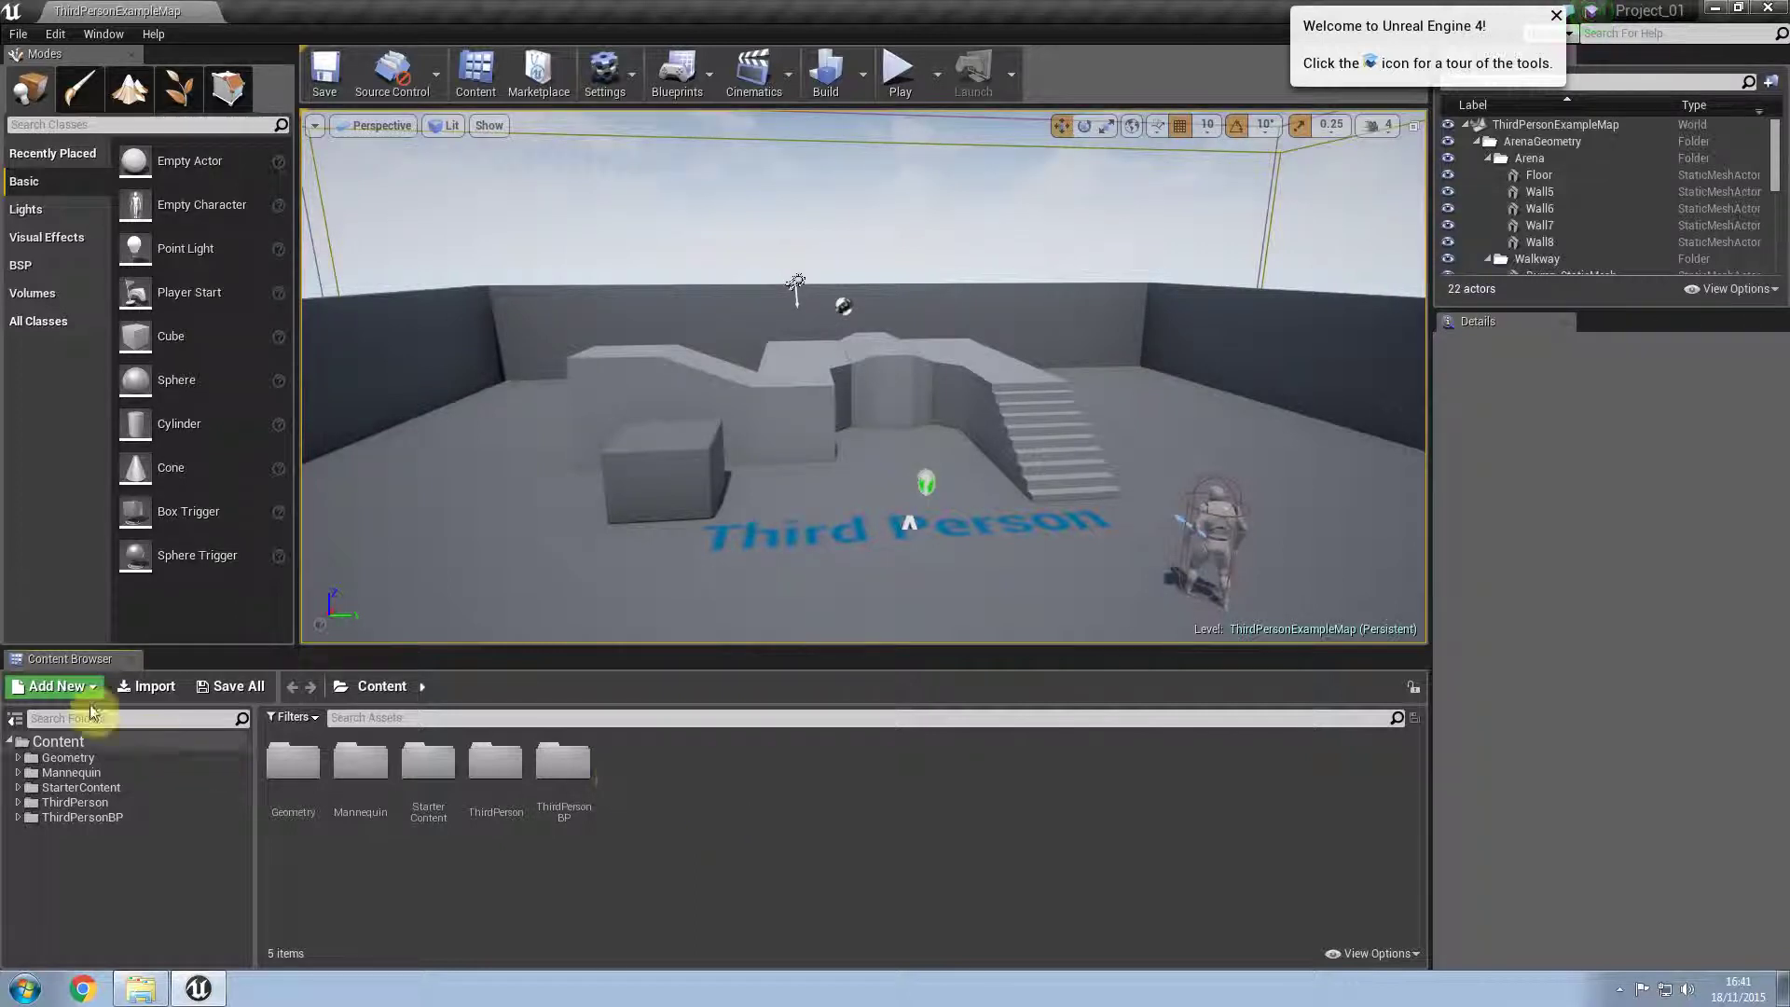
# Step: Create a new folder named Teapot in the root Content folder
pyautogui.click(56, 742)
pyautogui.rightClick(724, 809)
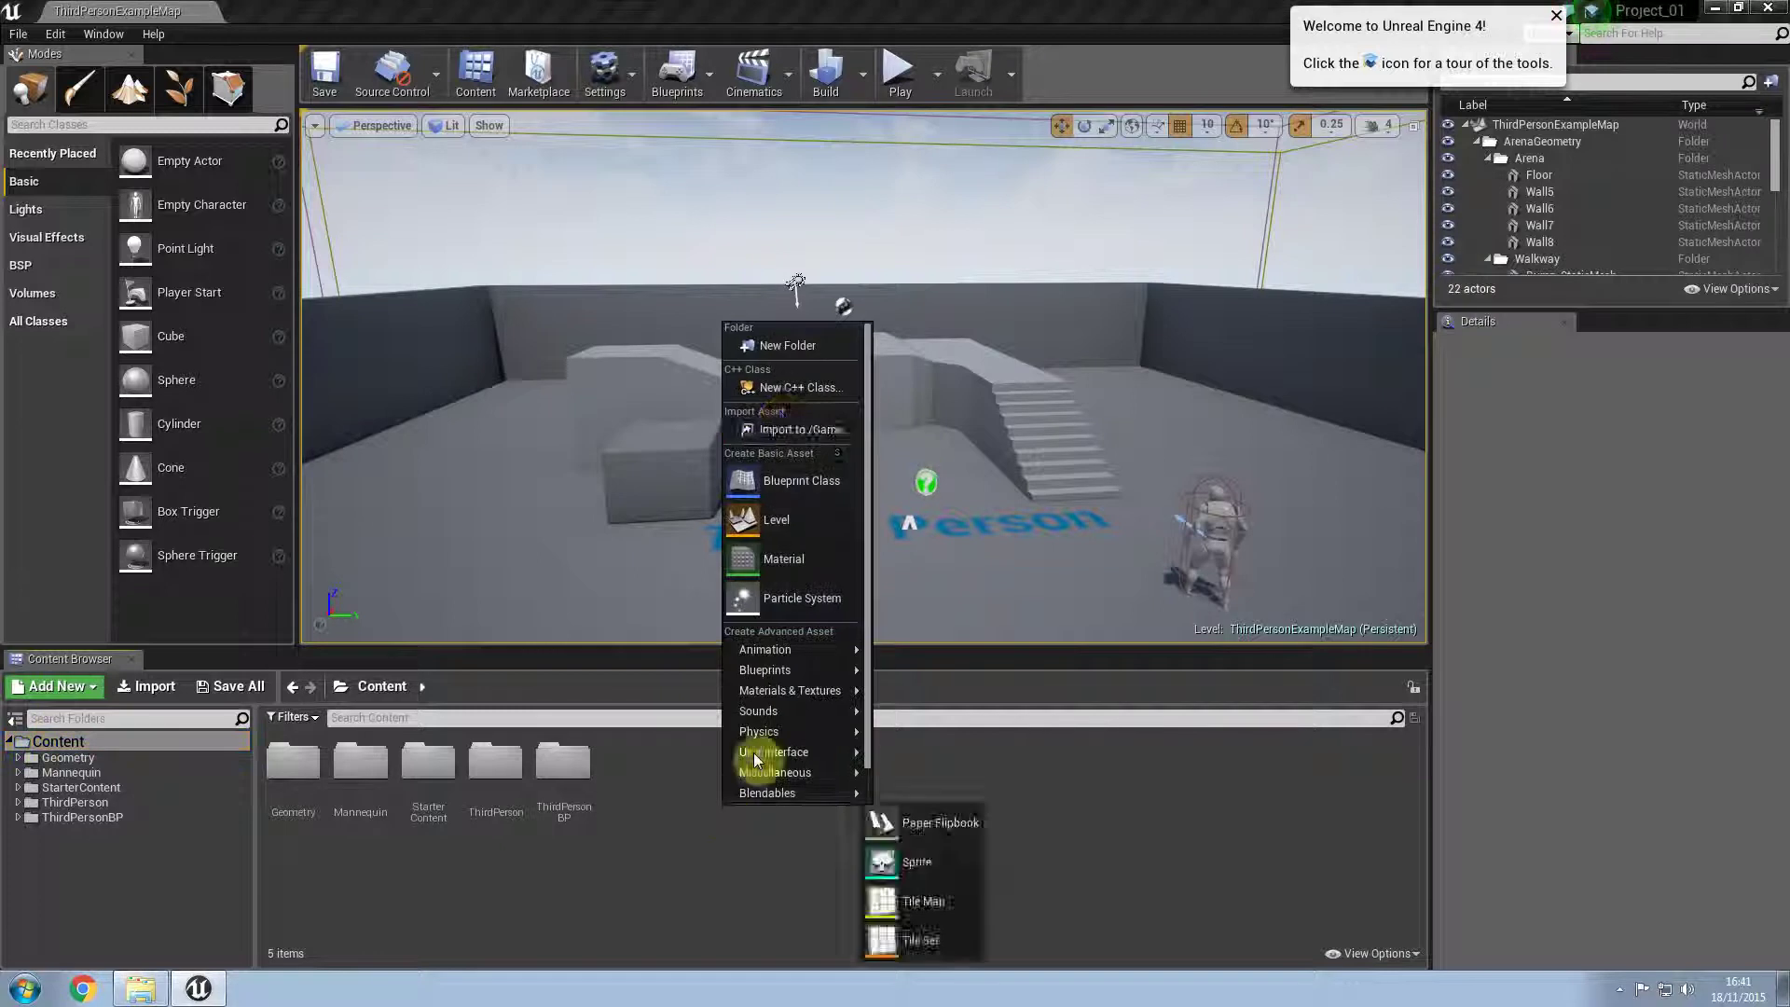
pyautogui.click(789, 347)
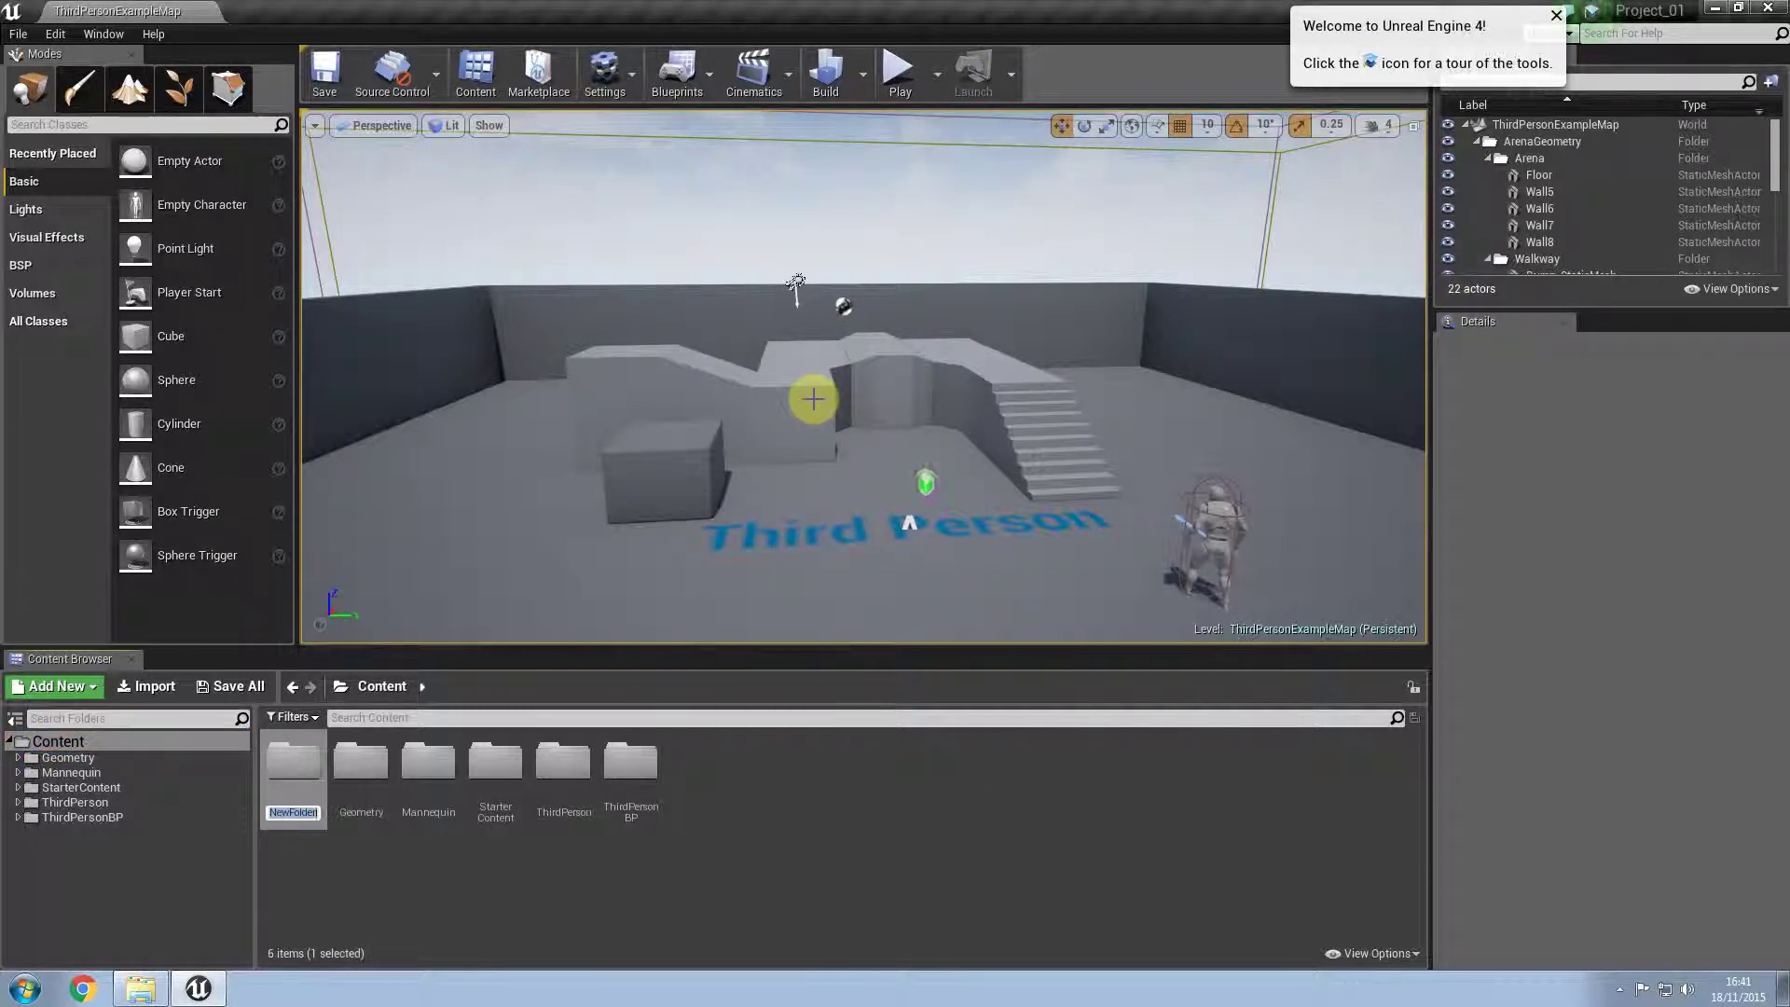
pyautogui.press('Return')
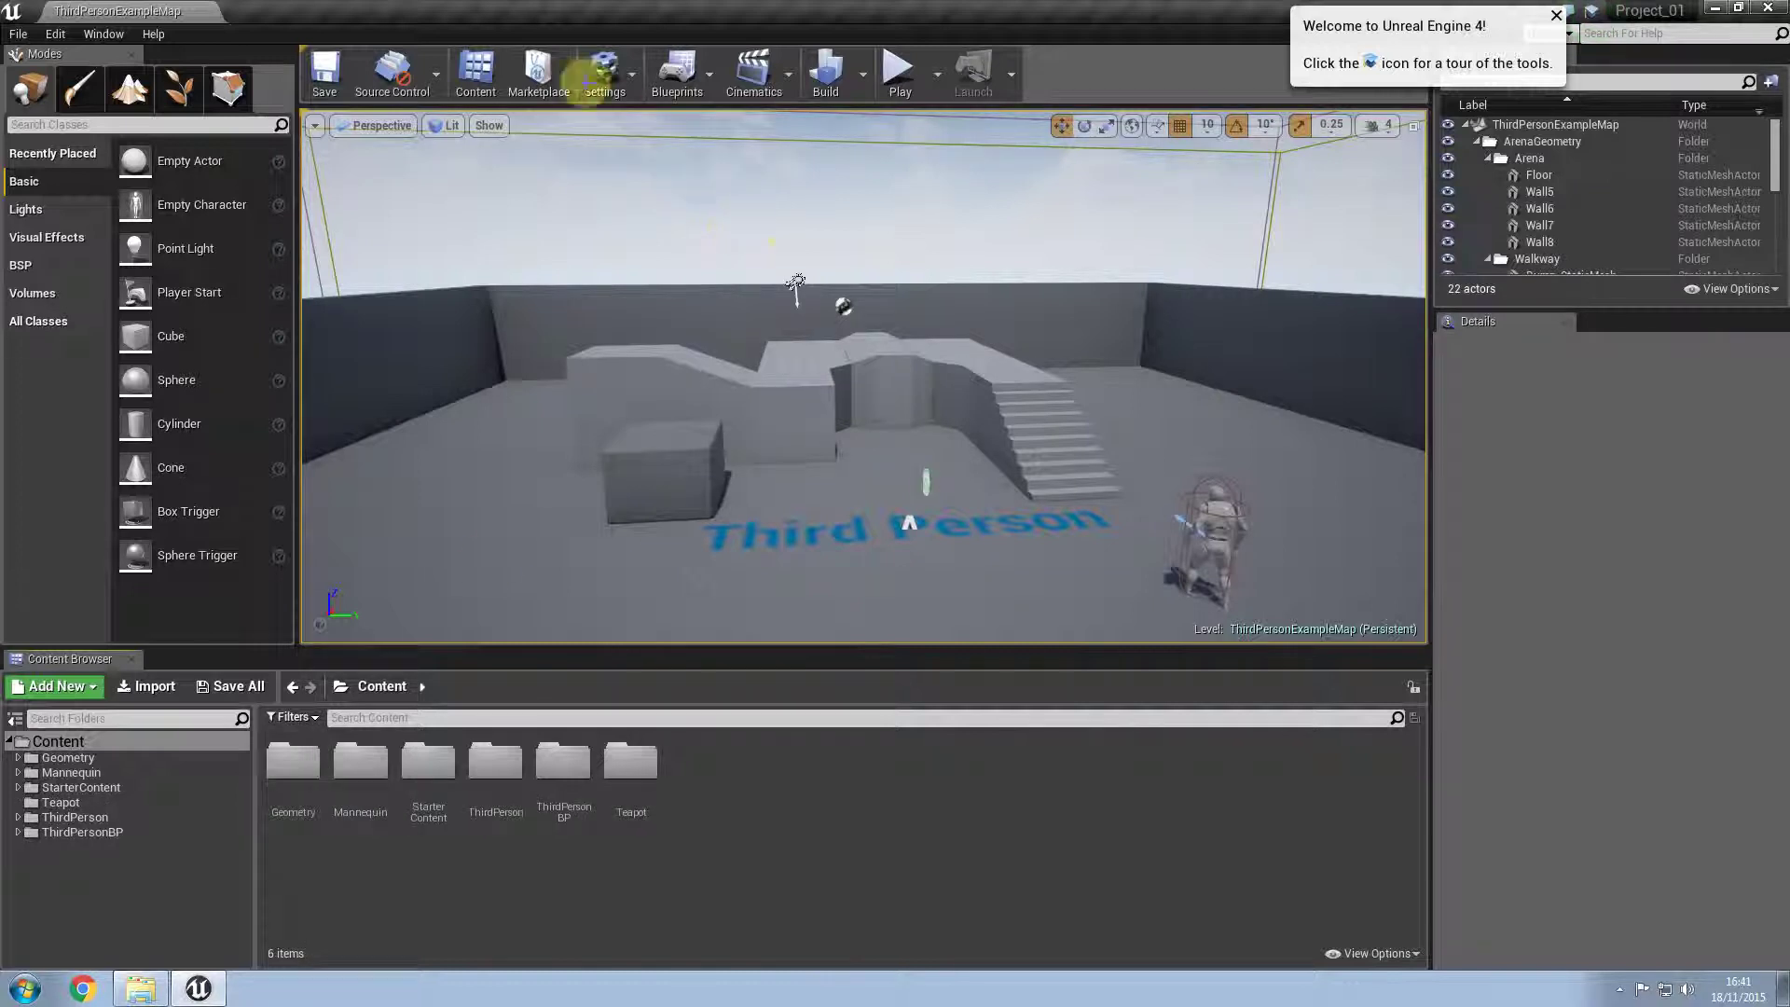
# Step: Import TeaPot_01.FBX into the Teapot folder as a skeletal mesh, with Import Mesh enabled and the skeleton set to None
pyautogui.doubleClick(622, 768)
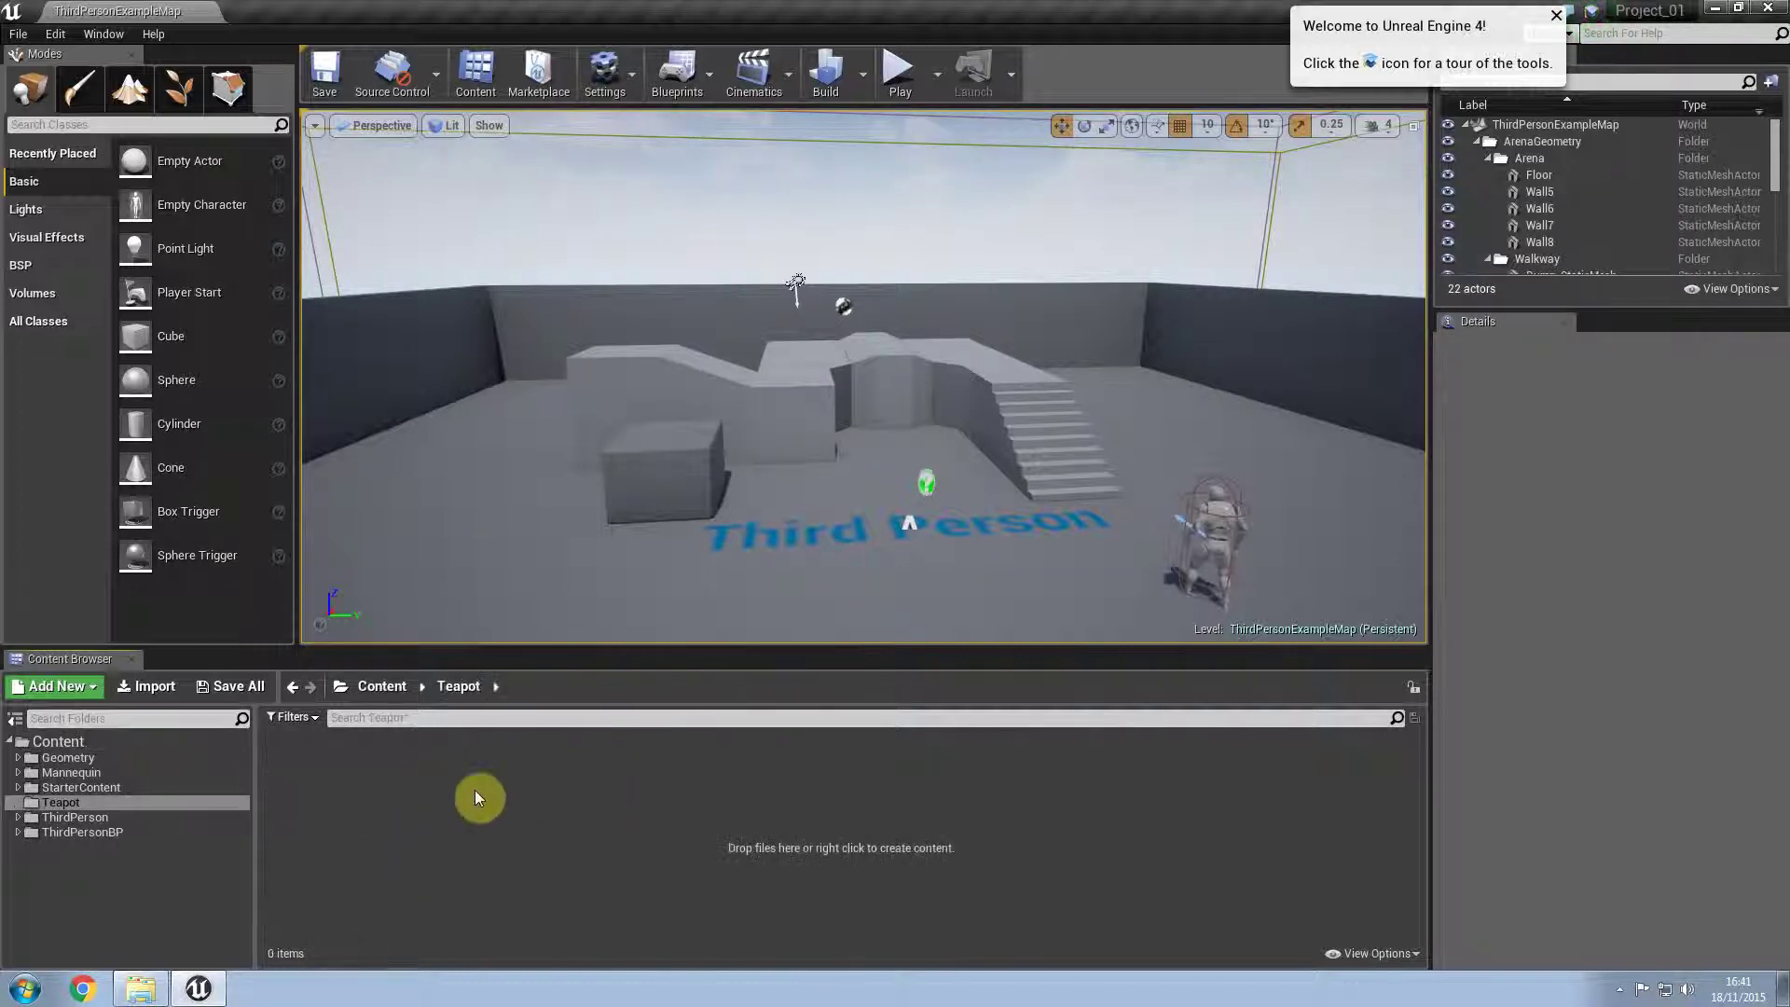
pyautogui.rightClick(513, 790)
pyautogui.click(366, 759)
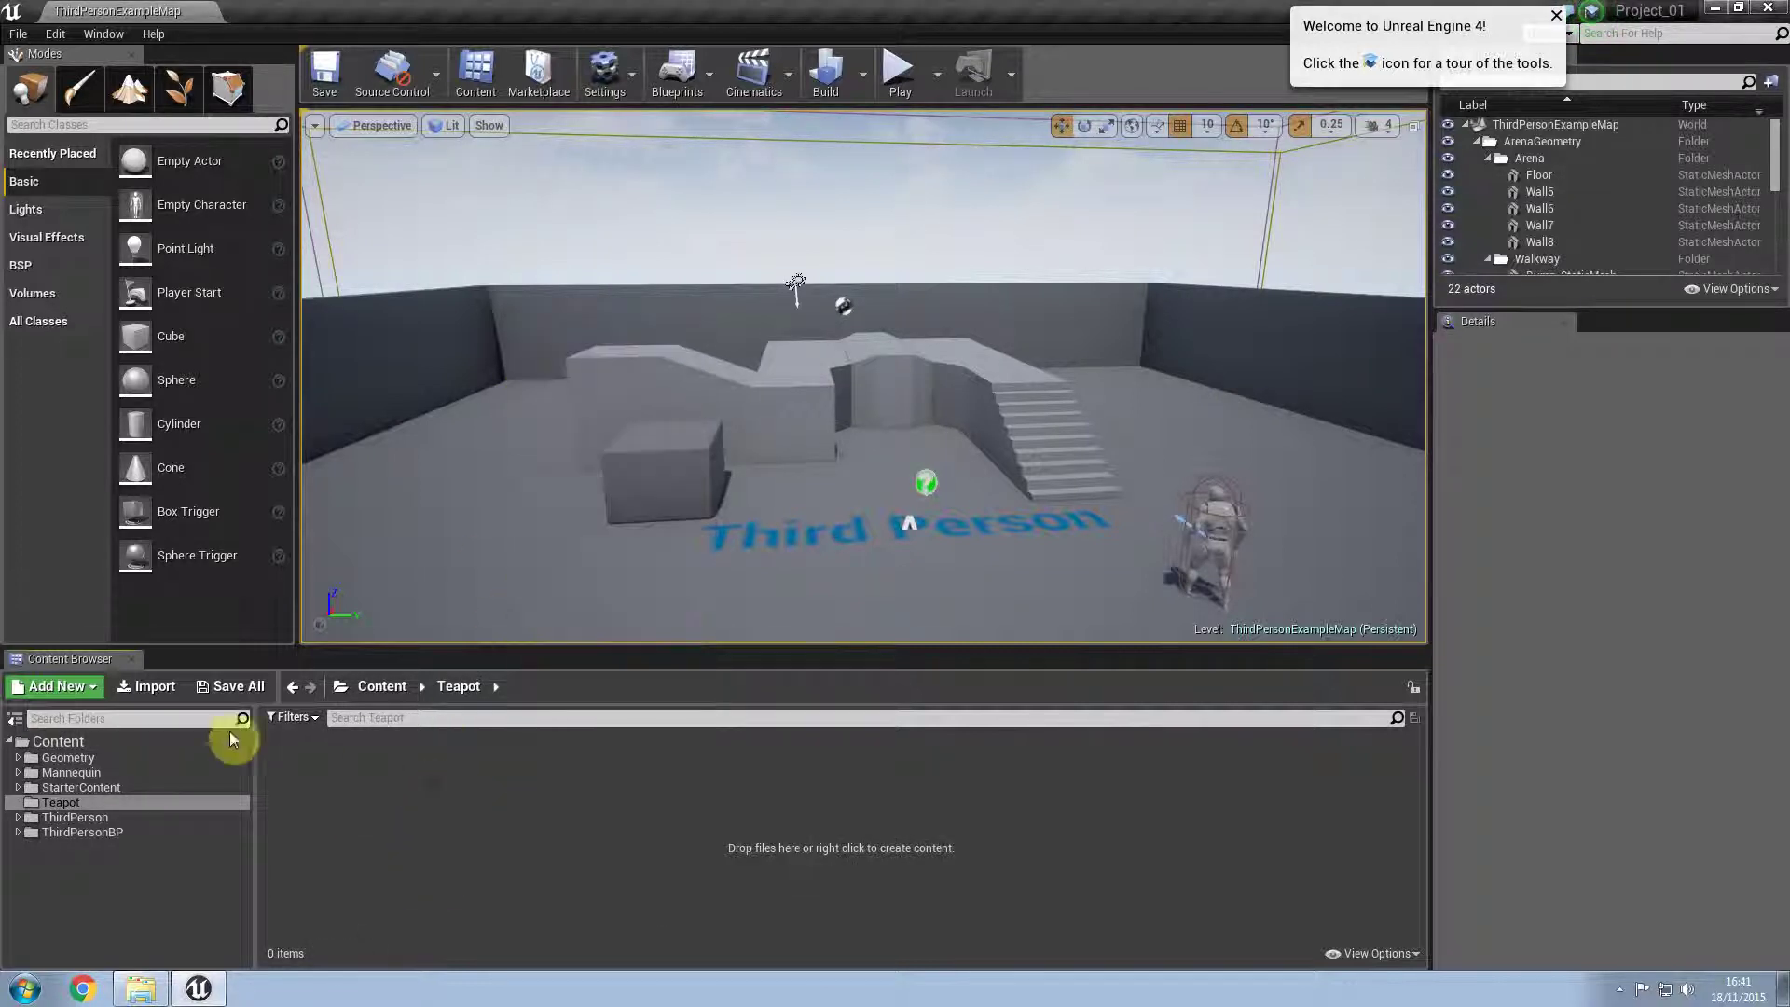
pyautogui.click(153, 688)
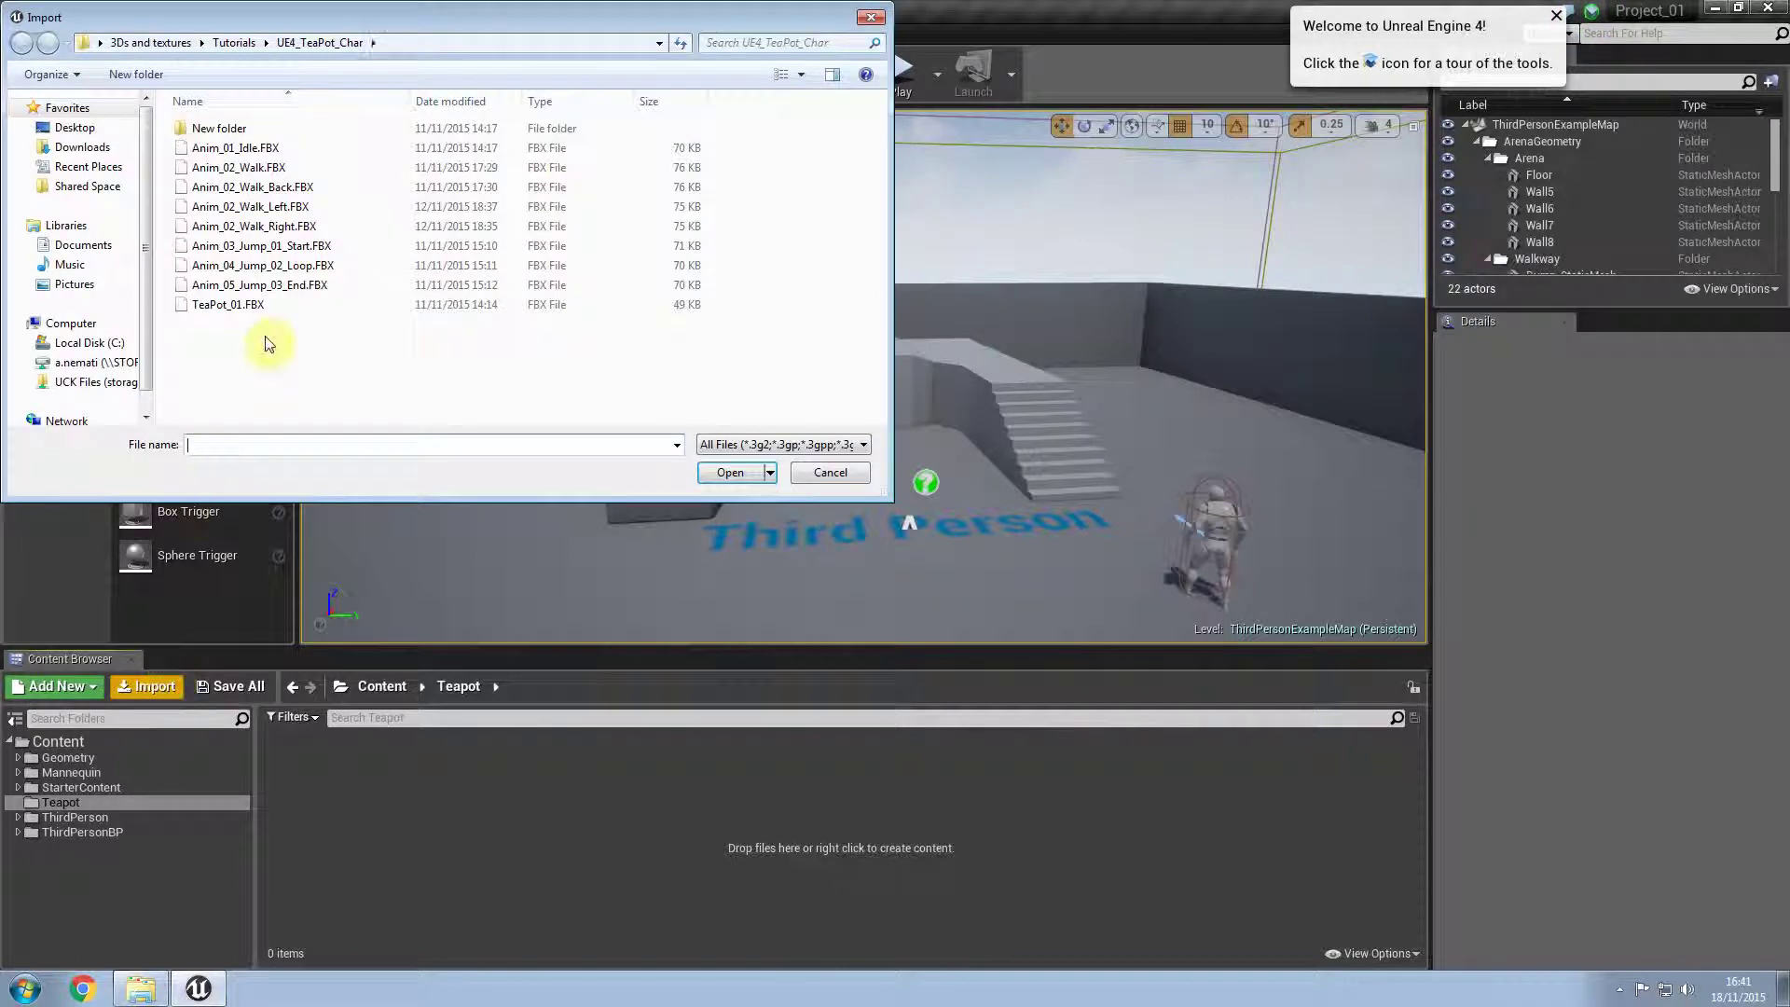
pyautogui.click(248, 311)
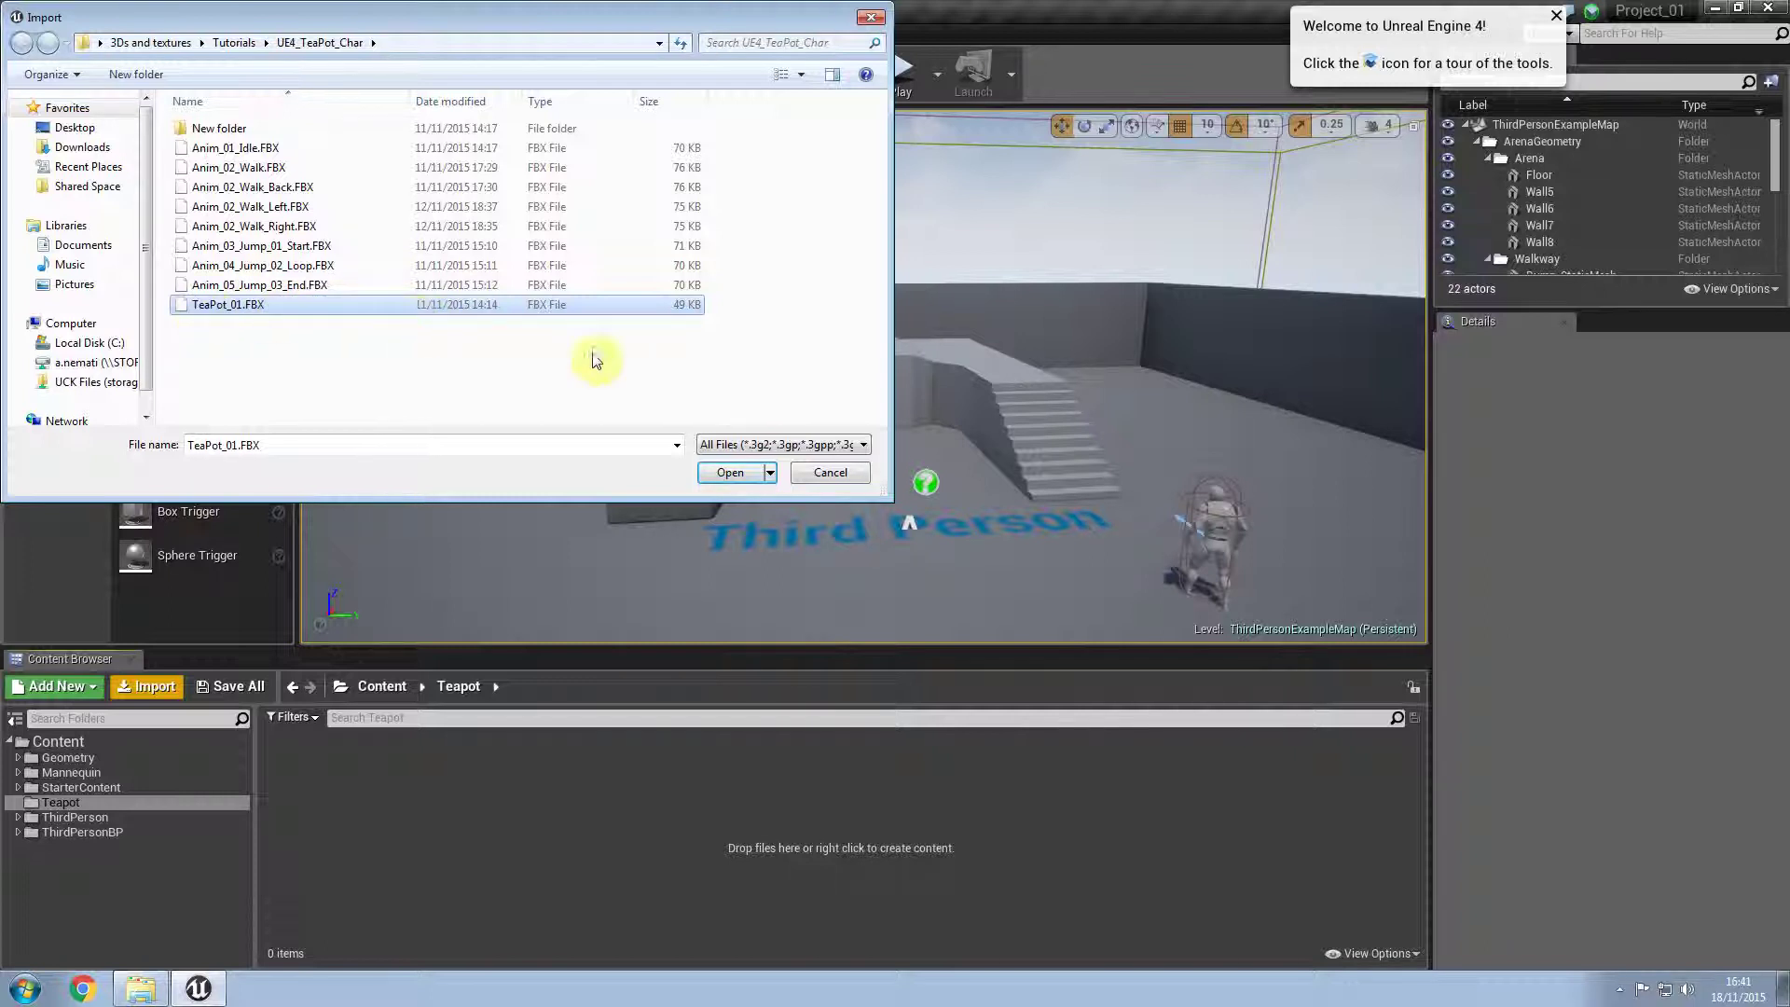
pyautogui.click(734, 474)
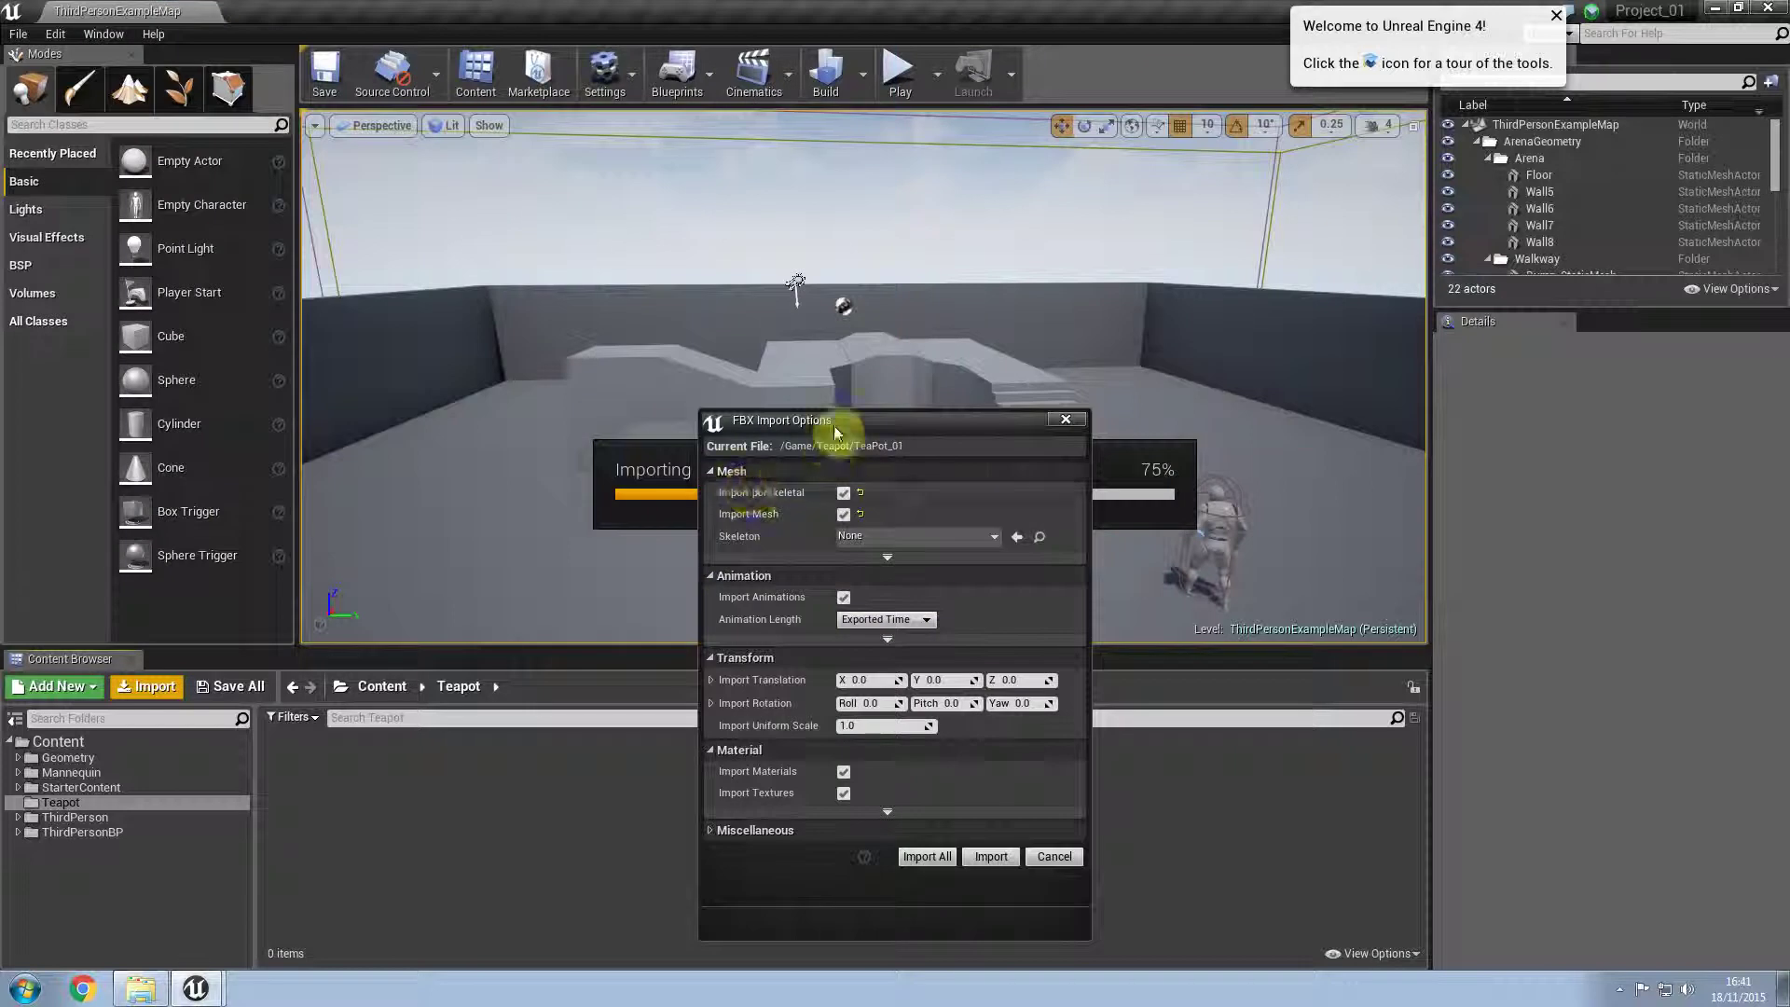
pyautogui.moveTo(826, 431); pyautogui.dragTo(736, 231)
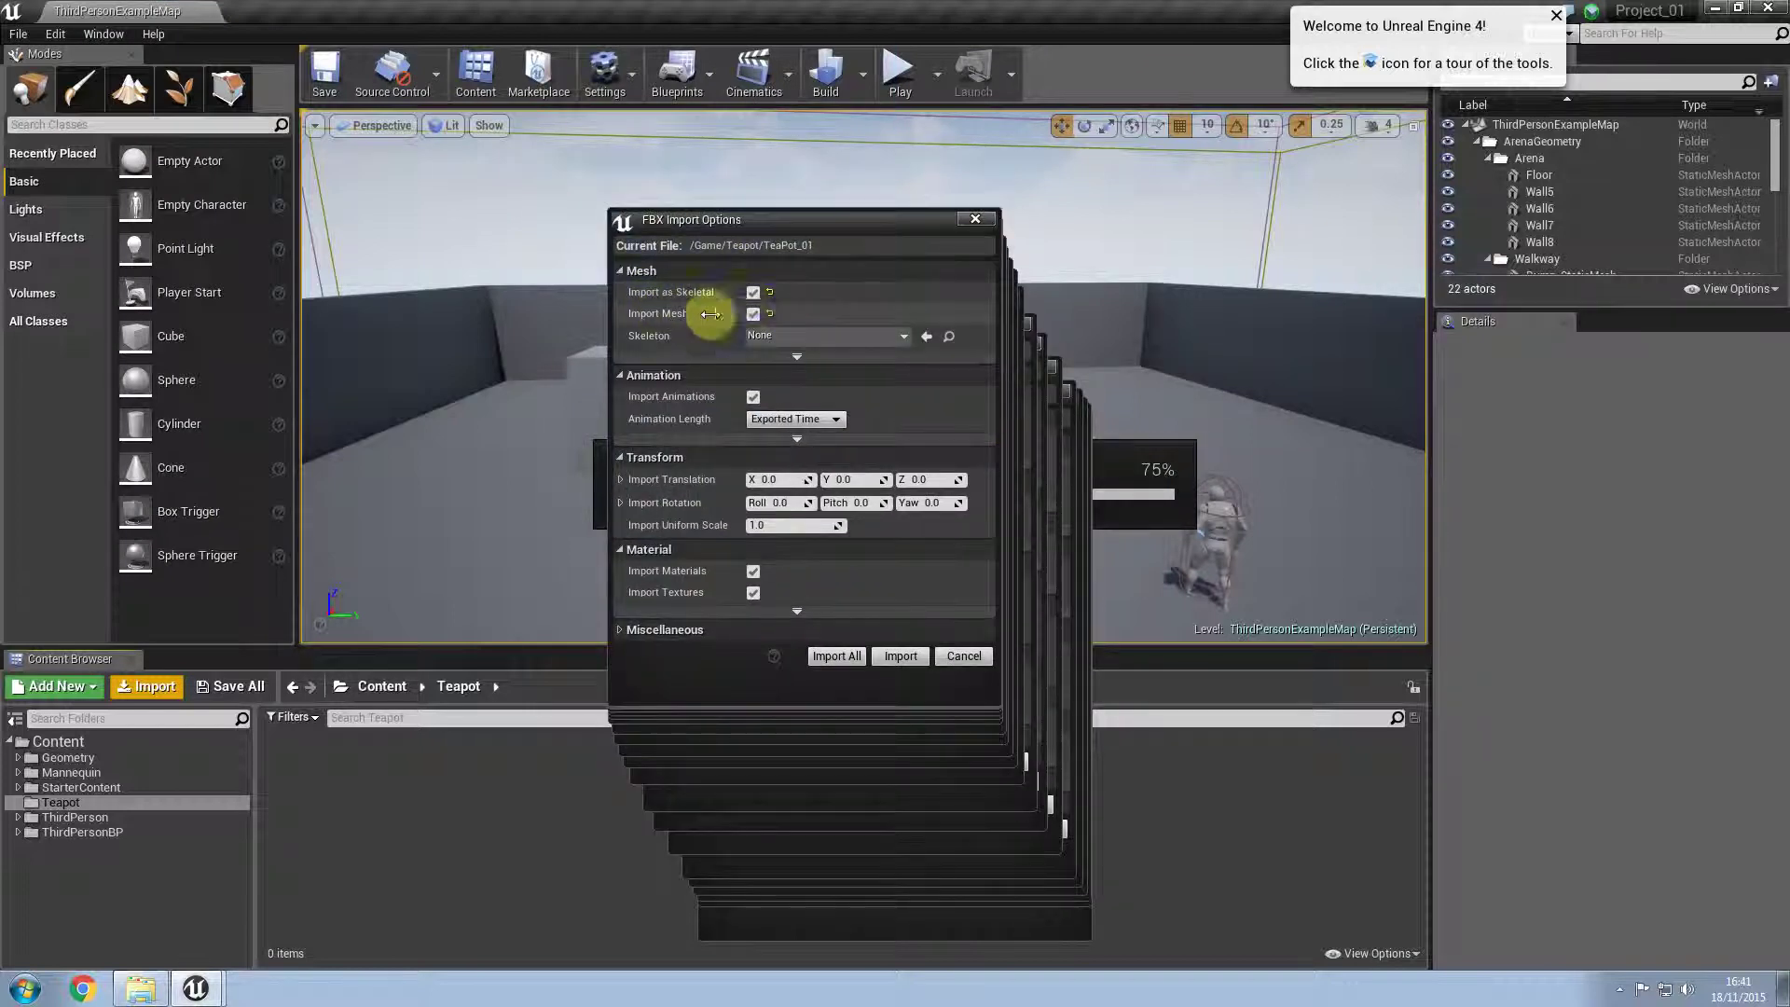
pyautogui.click(753, 314)
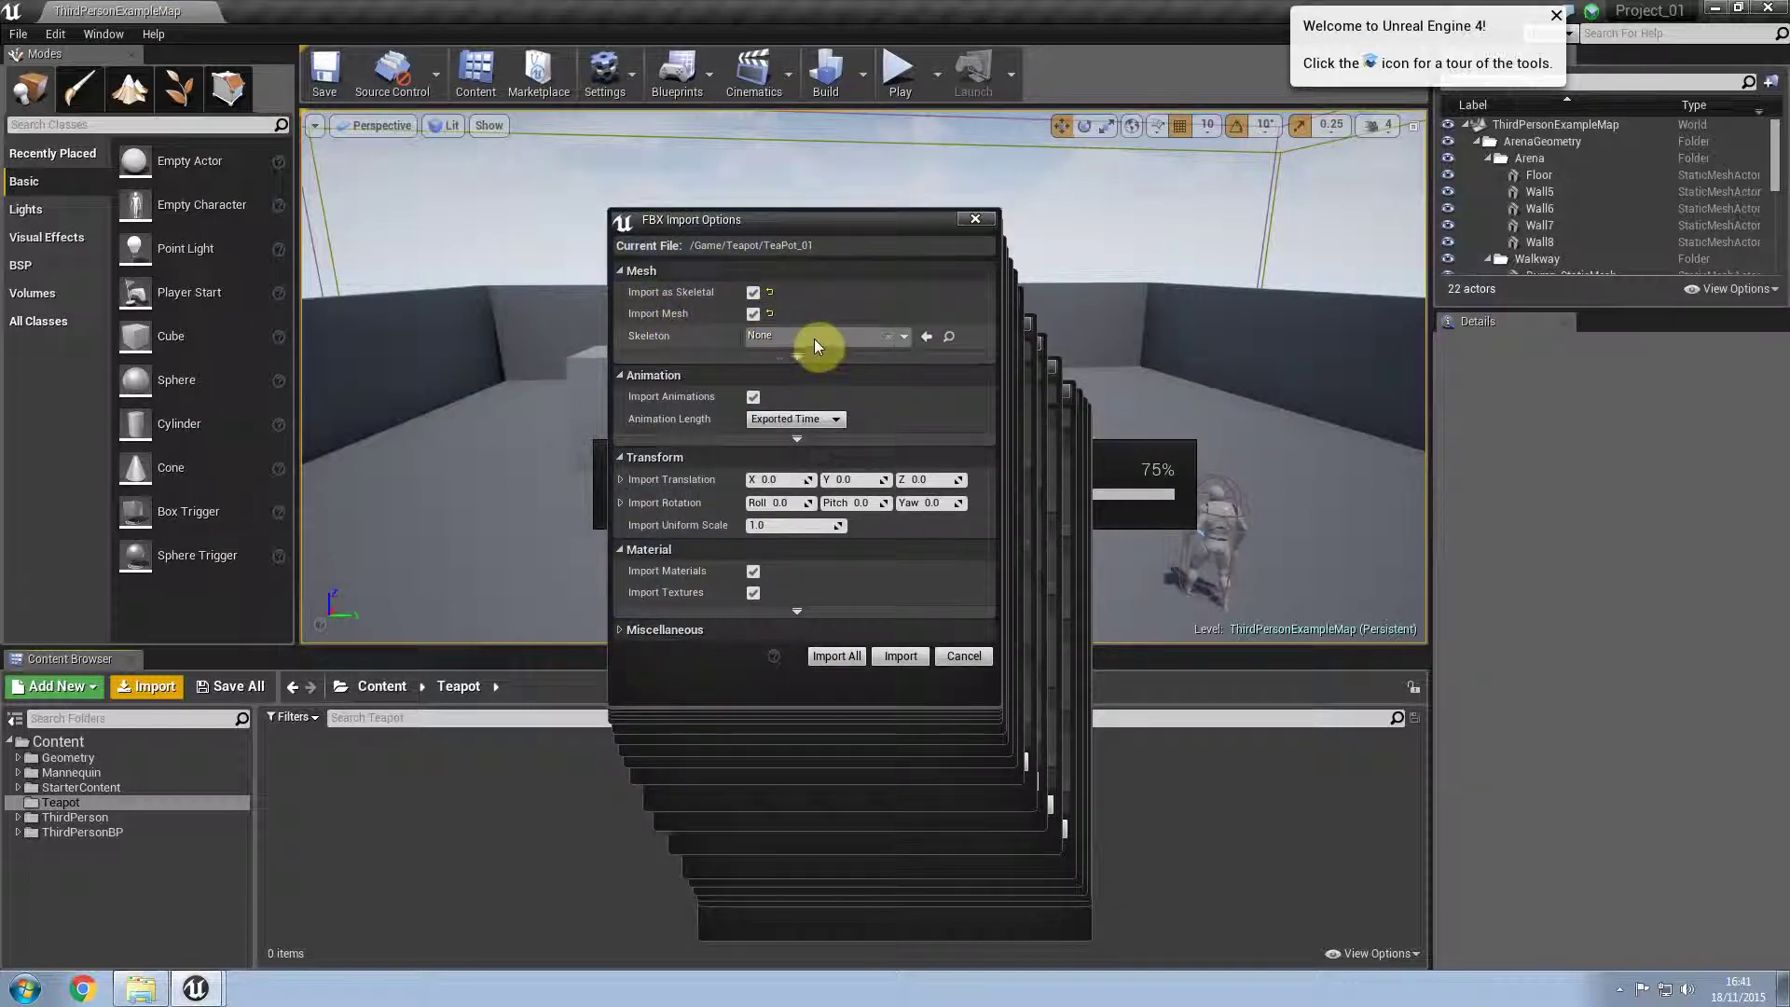
pyautogui.click(905, 656)
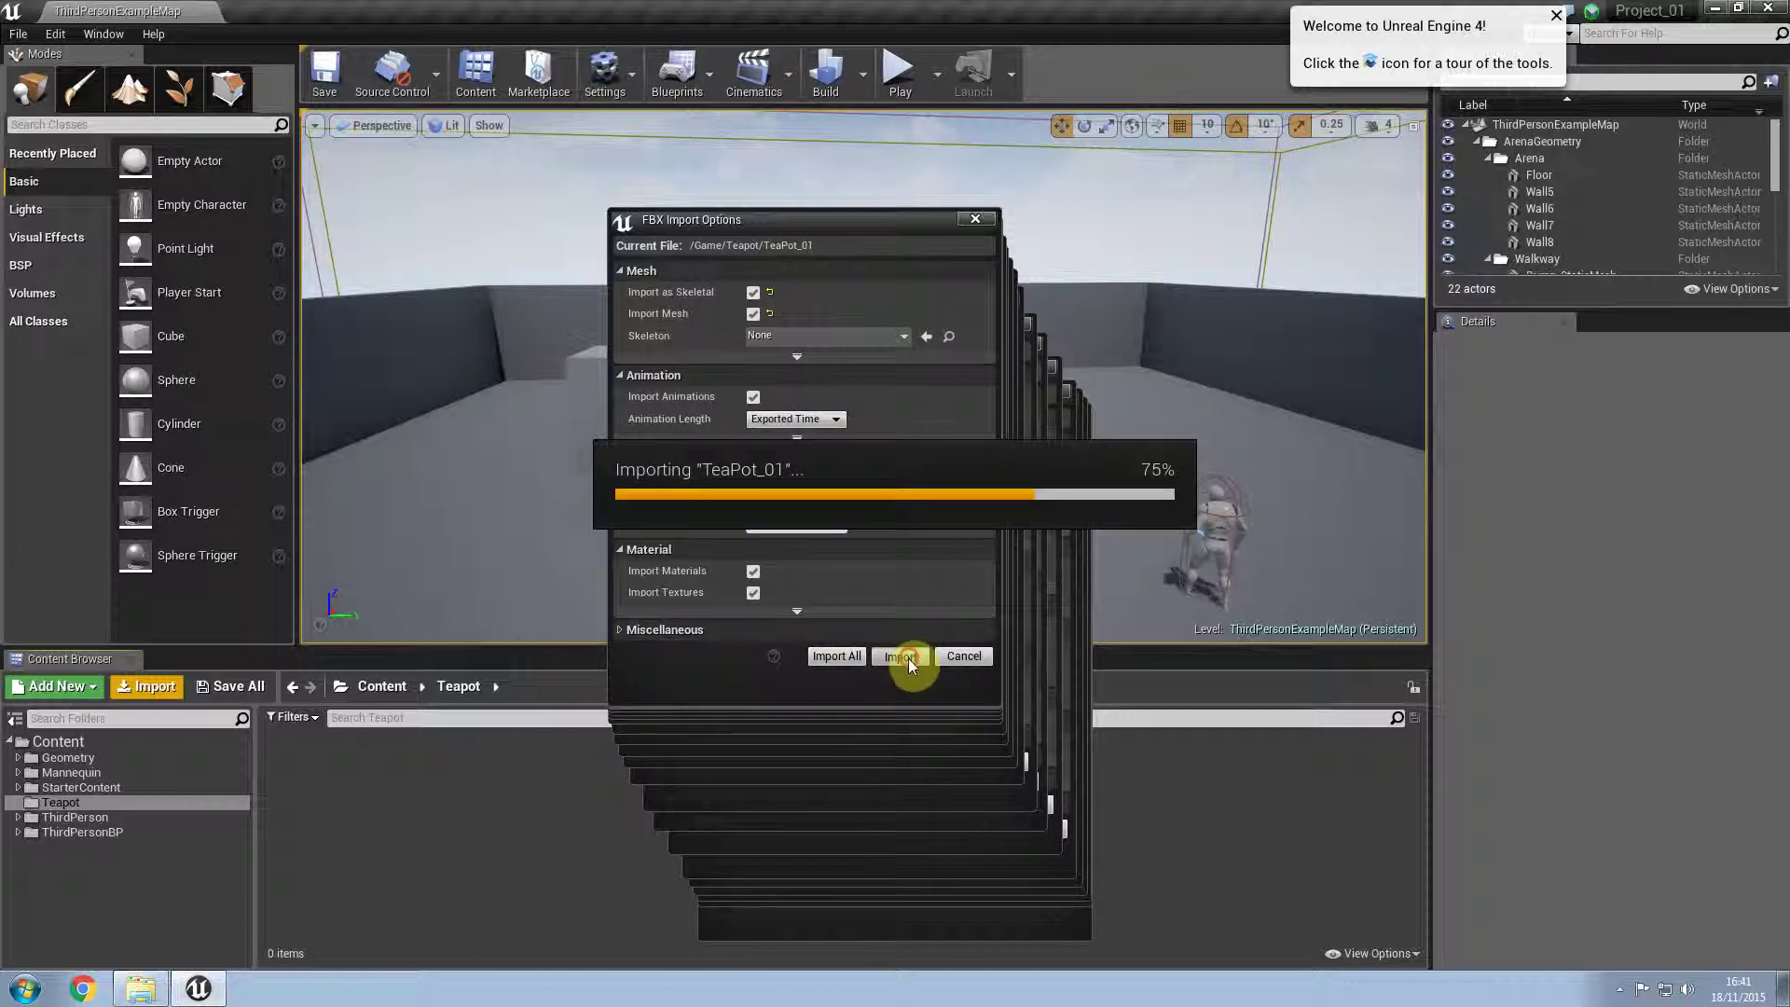
# Step: Create a subfolder named Animations inside the Teapot folder
pyautogui.rightClick(515, 832)
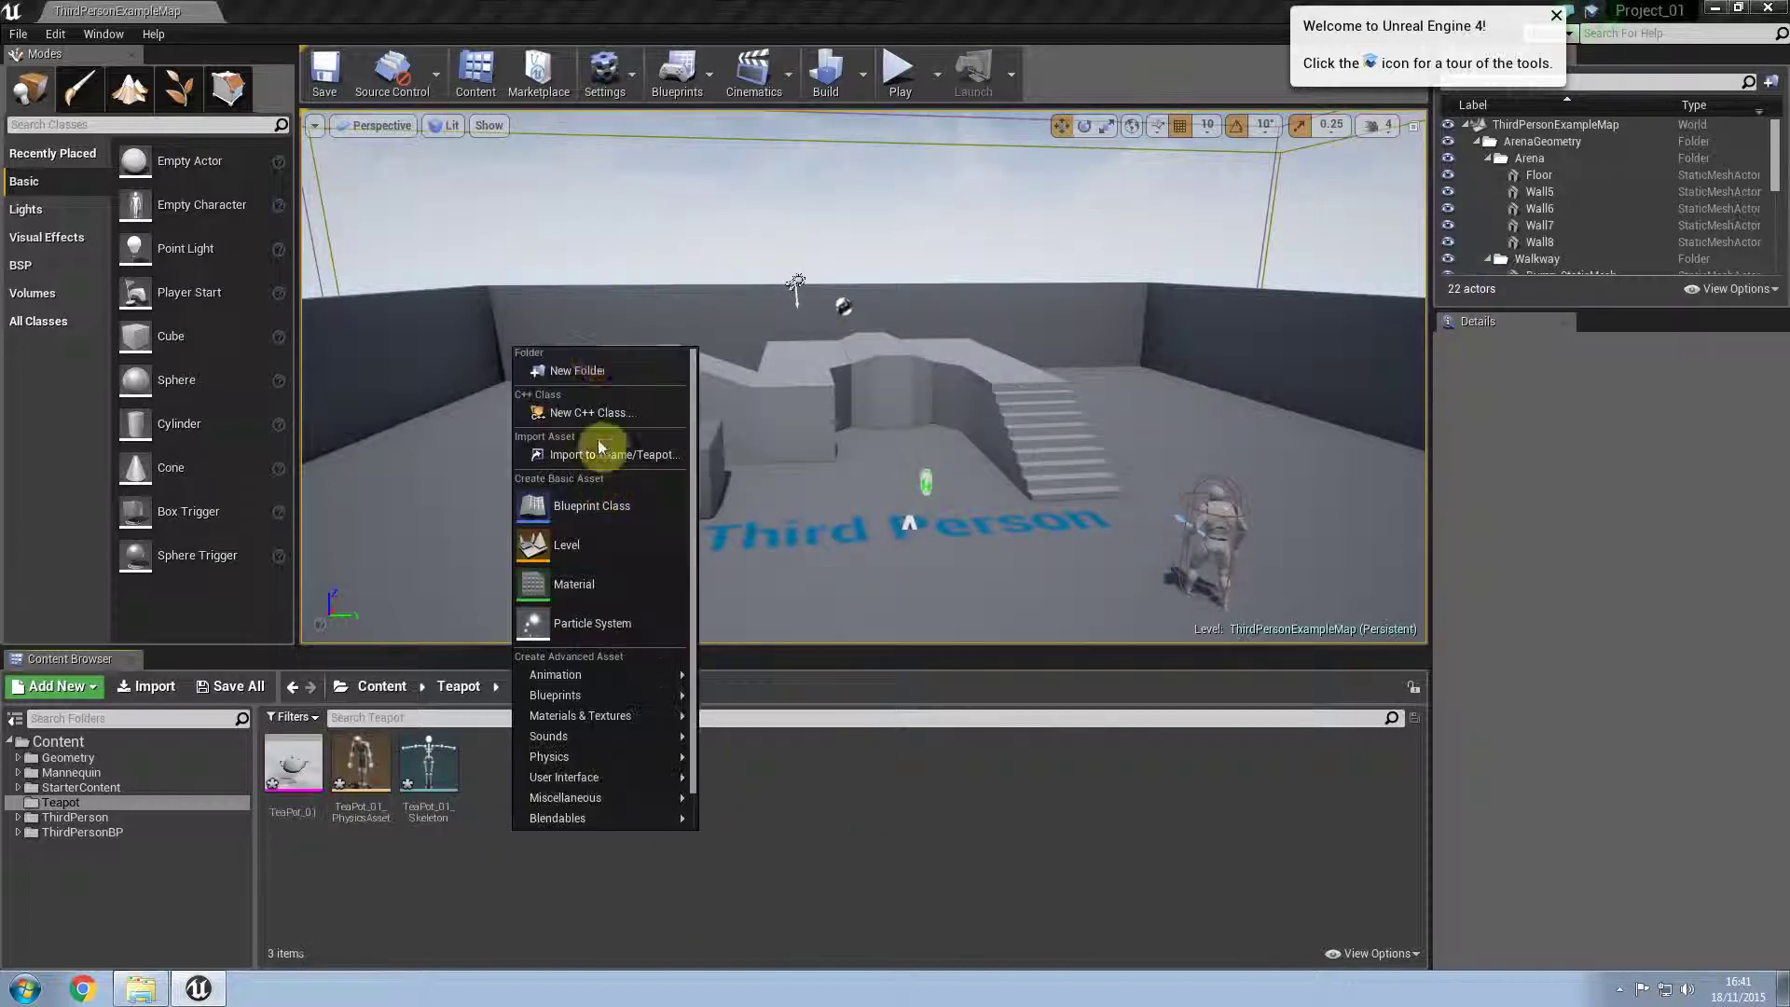
pyautogui.click(595, 370)
pyautogui.write('Animations')
pyautogui.click(556, 800)
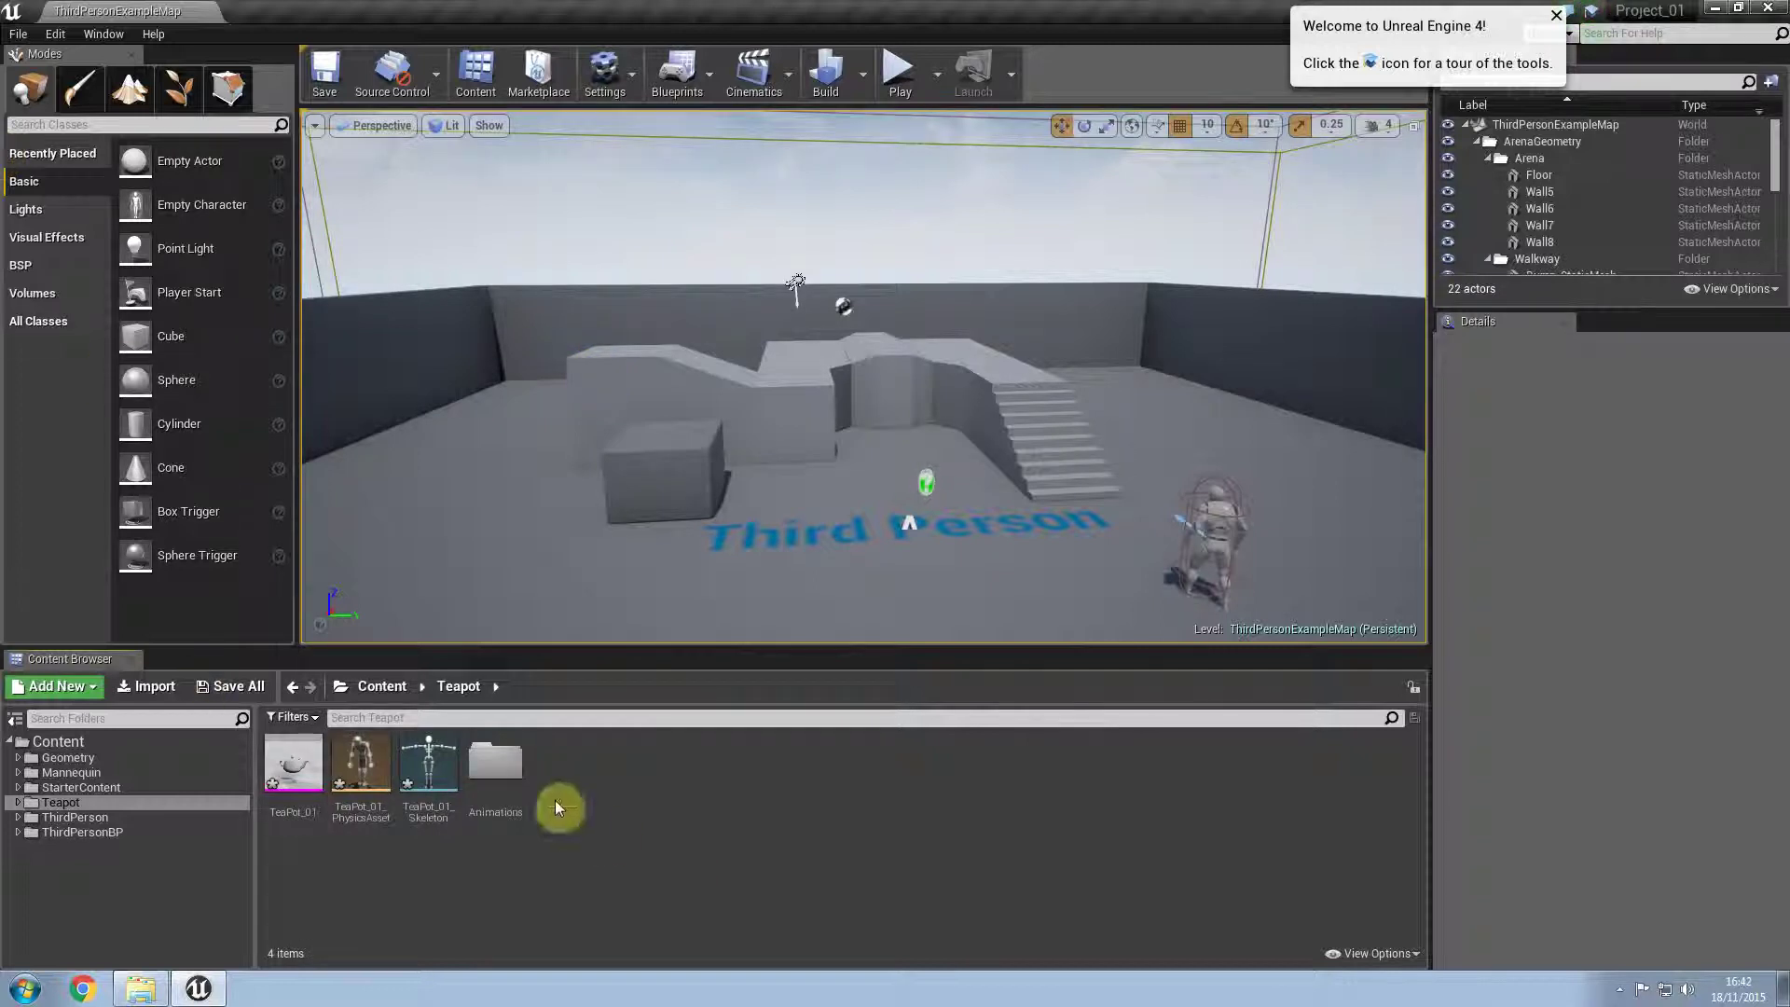
# Step: Choose all the animation FBX files from Anim_01_Idle to Anim_05_Jump_03_End for import into the Animations folder
pyautogui.doubleClick(497, 757)
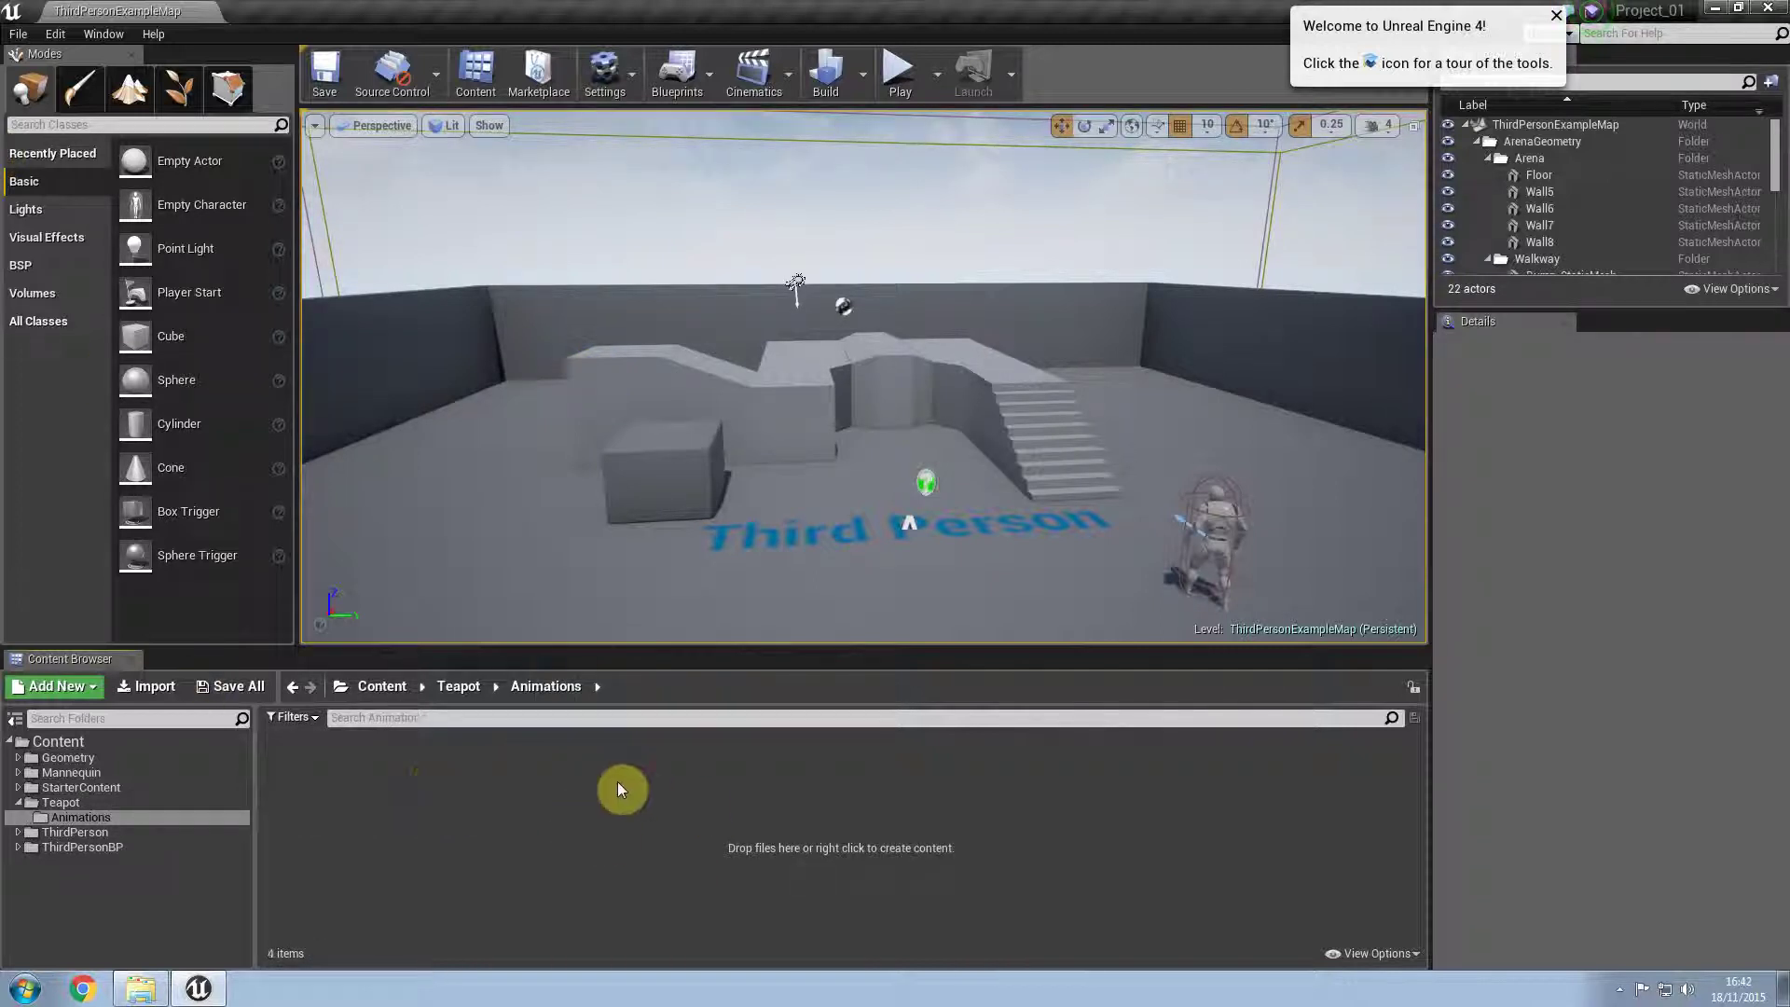
pyautogui.click(147, 686)
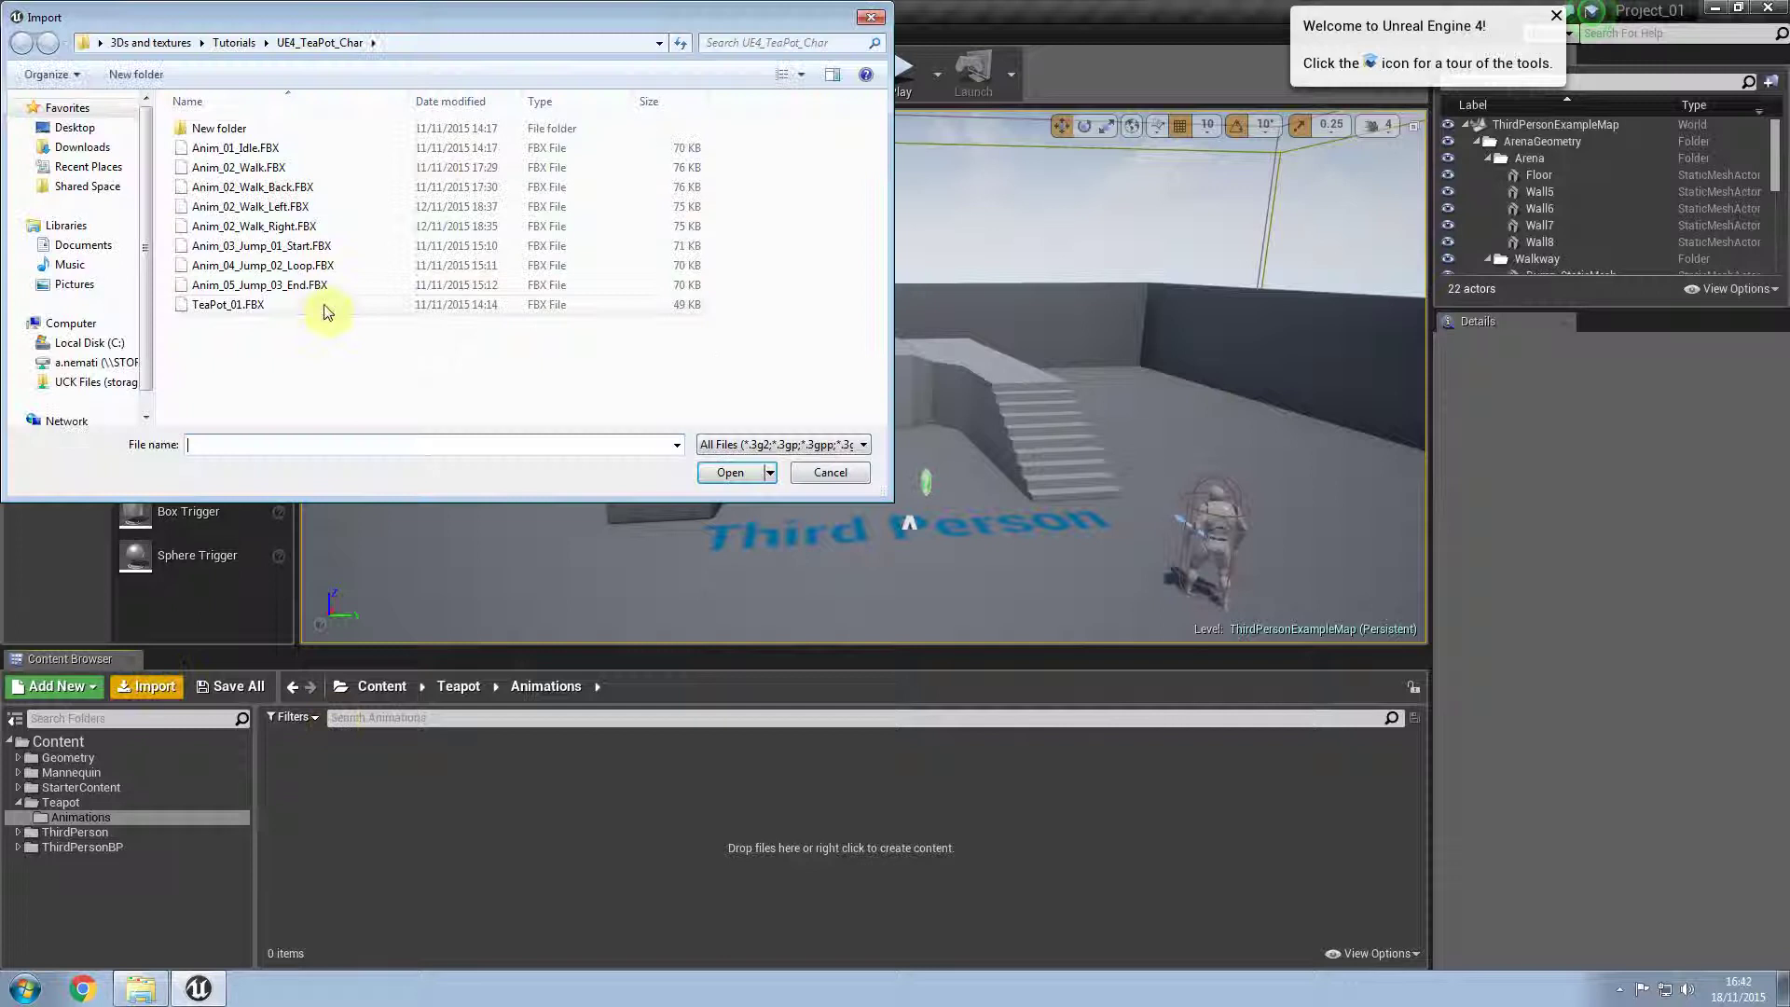
pyautogui.click(261, 154)
pyautogui.keyDown('shift'); pyautogui.click(299, 284); pyautogui.keyUp('shift')
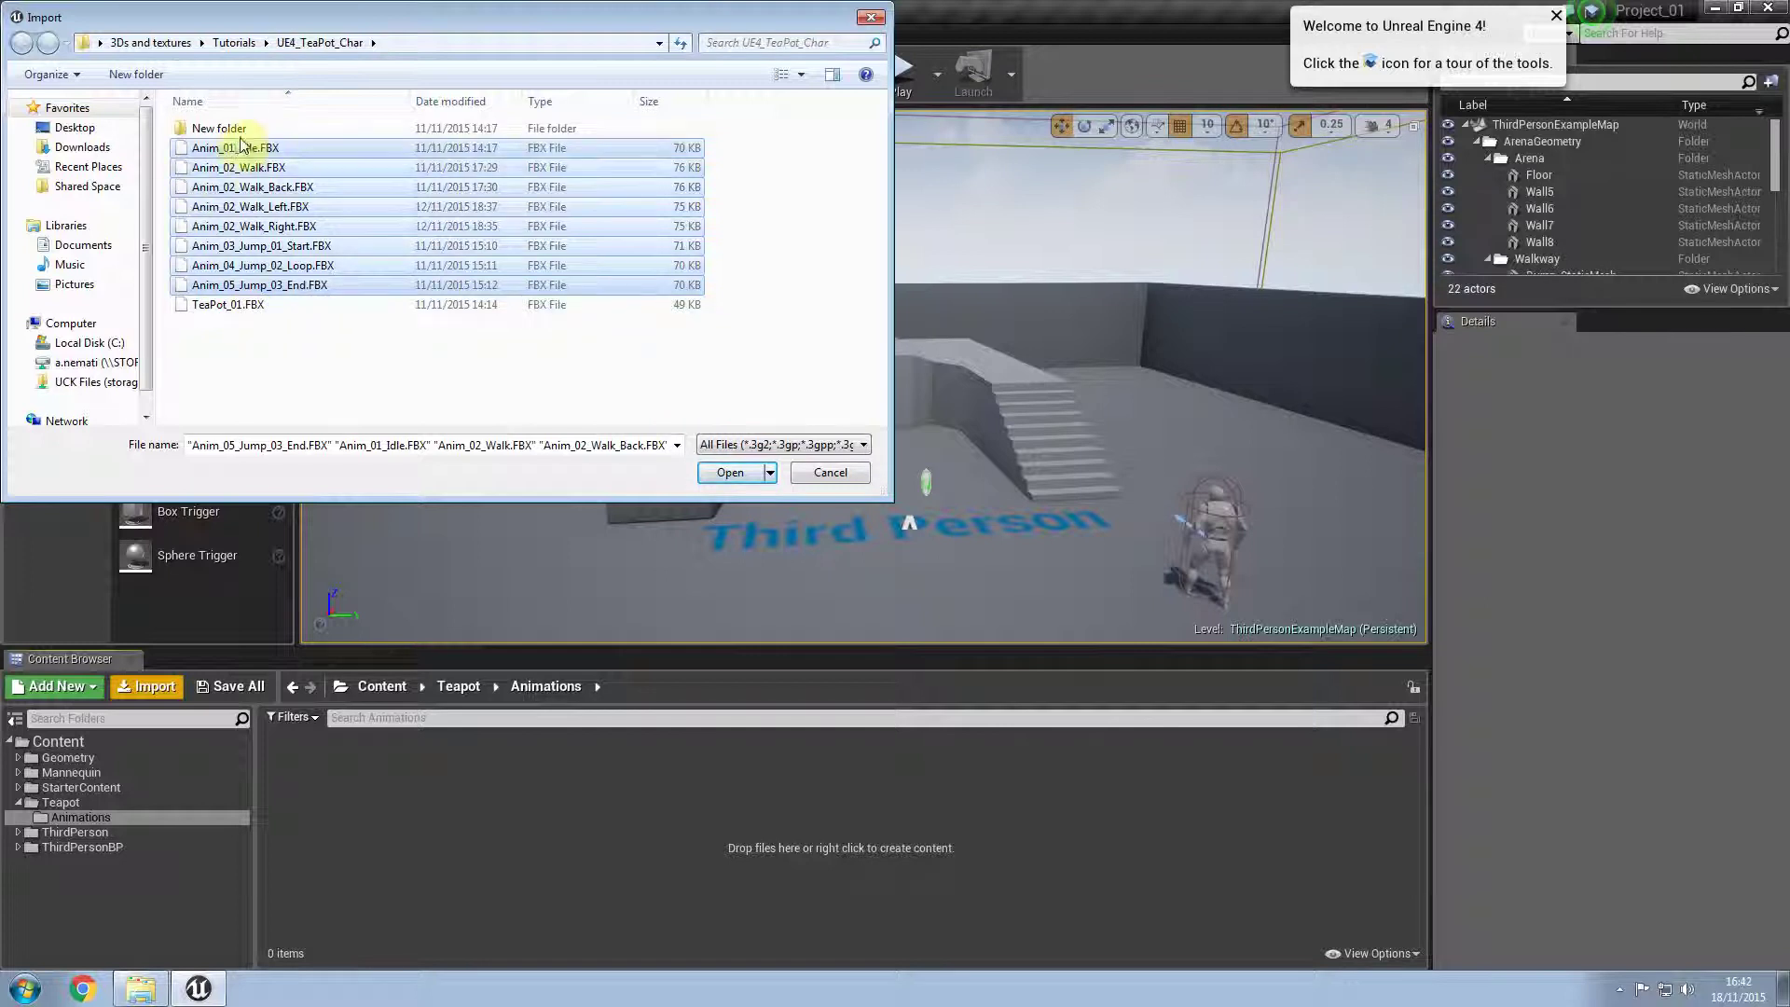
pyautogui.click(726, 475)
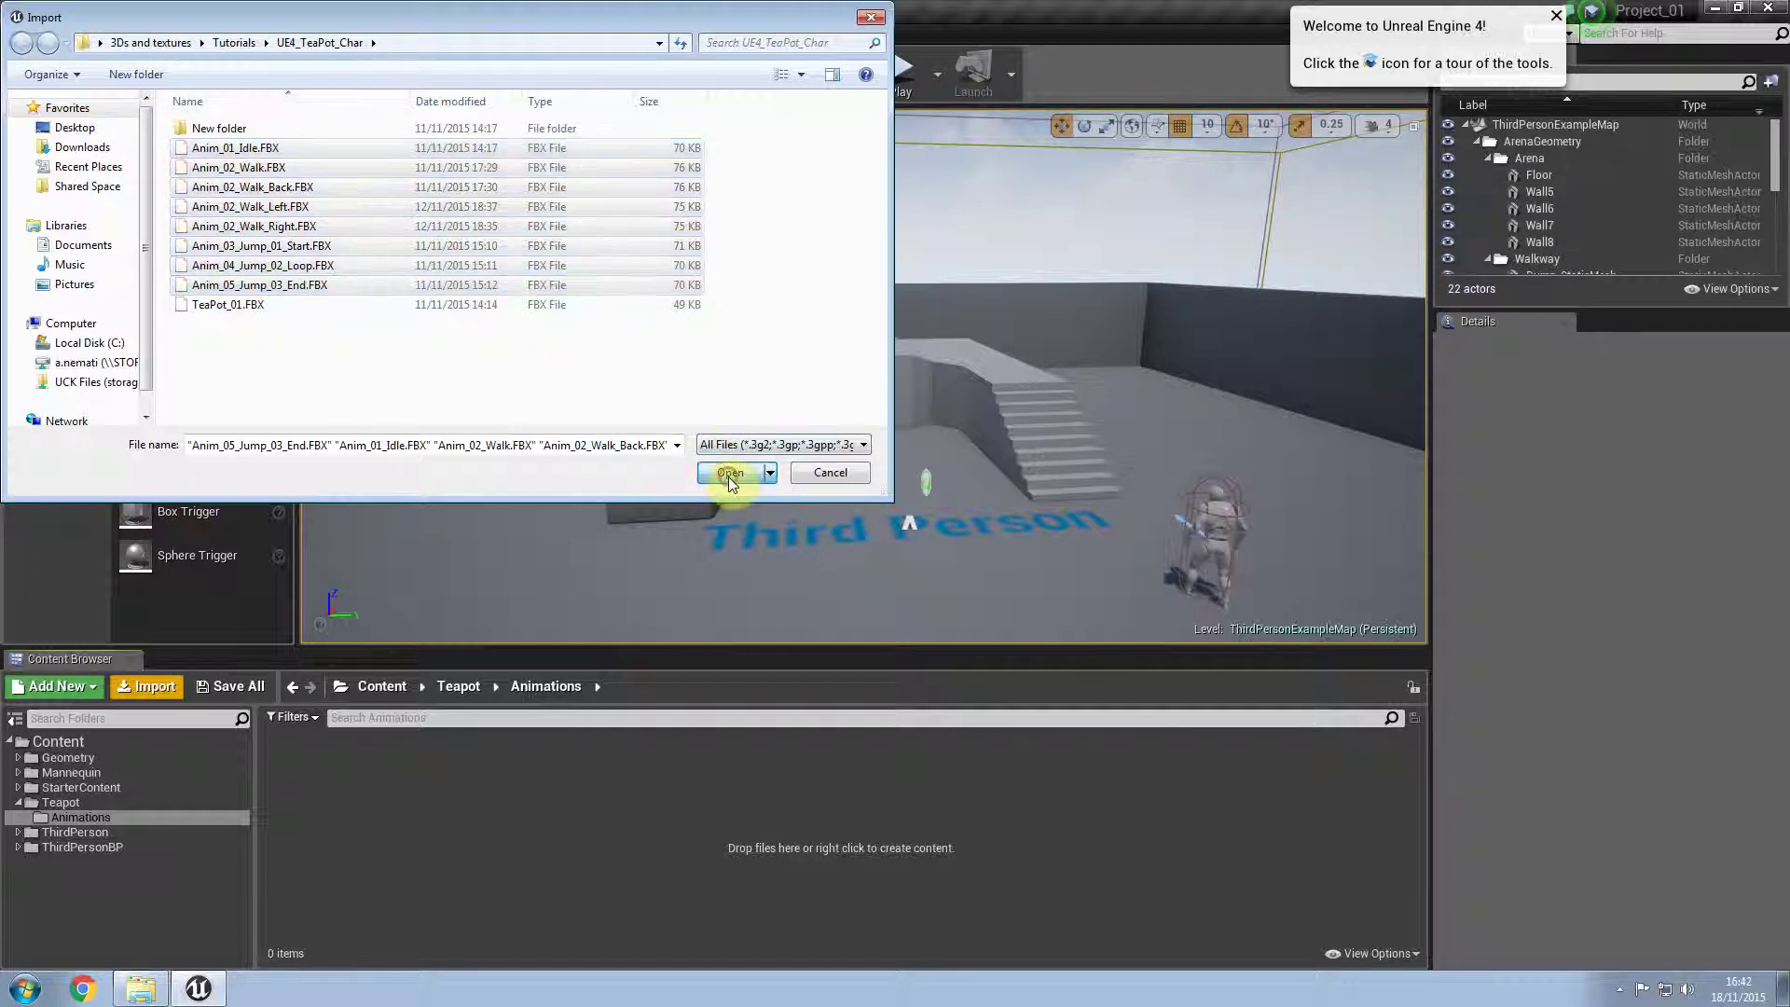
# Step: Import all the chosen animations without their mesh, using TeaPot_01_Skeleton as the skeleton
pyautogui.moveTo(820, 420); pyautogui.dragTo(730, 200)
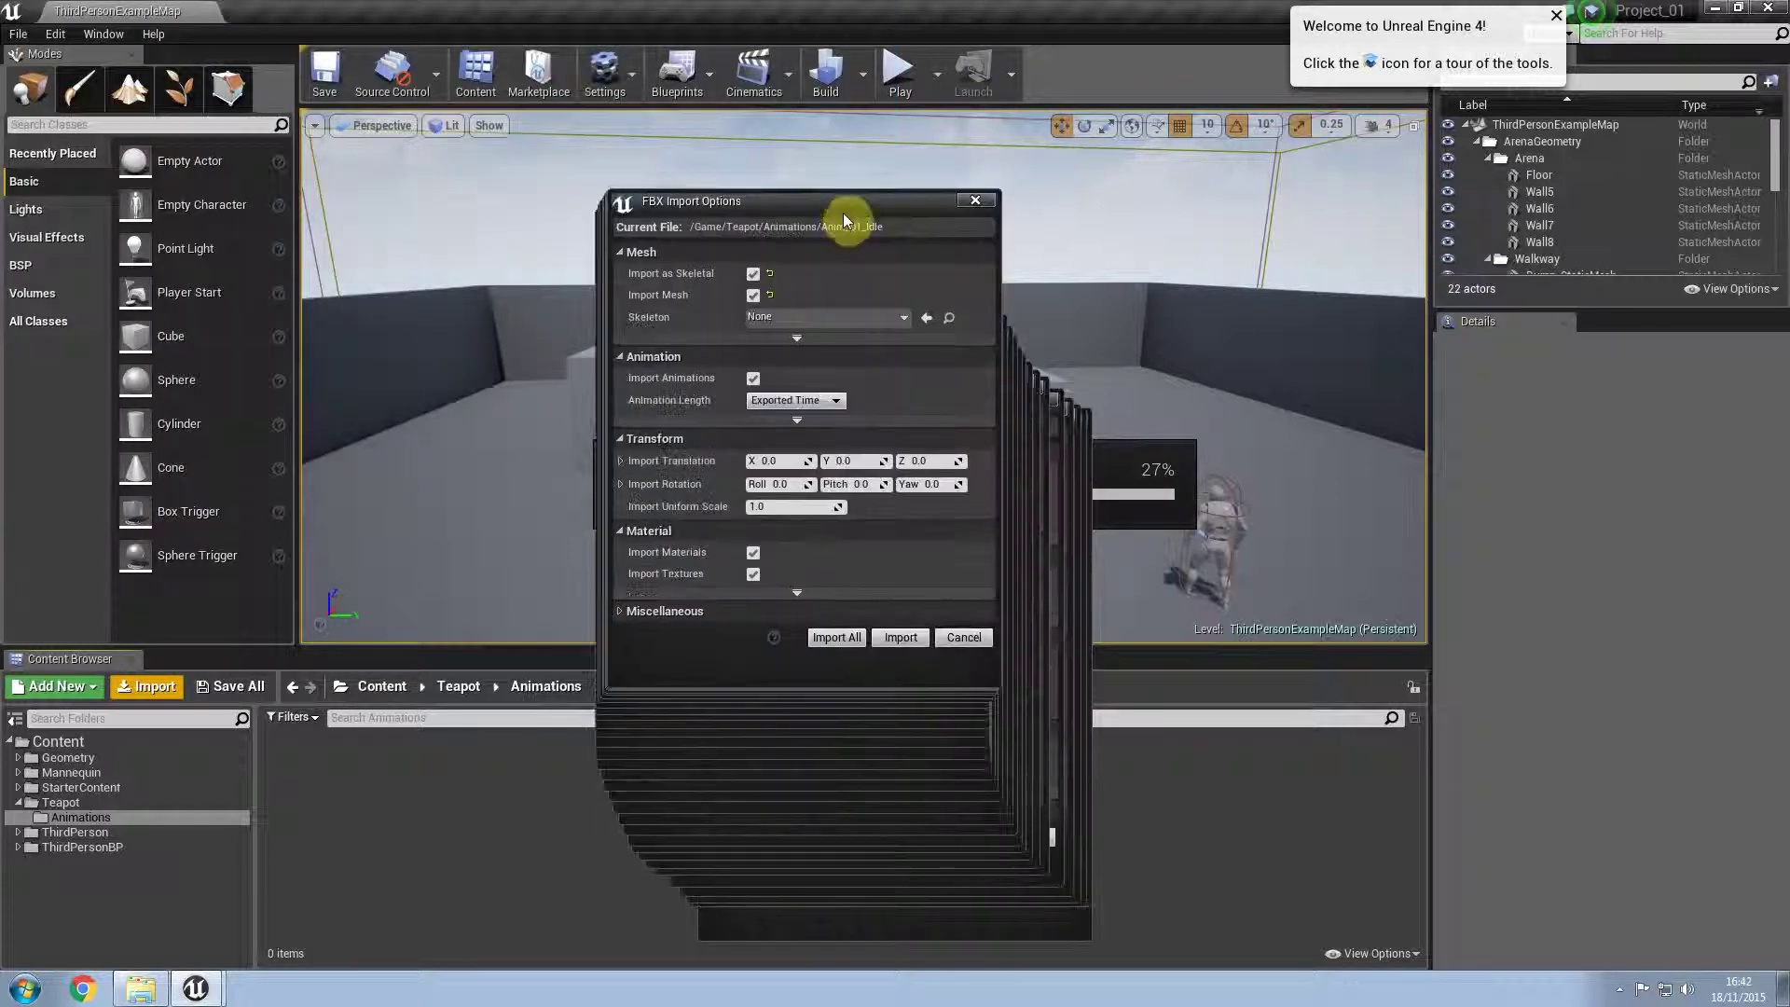
pyautogui.click(753, 297)
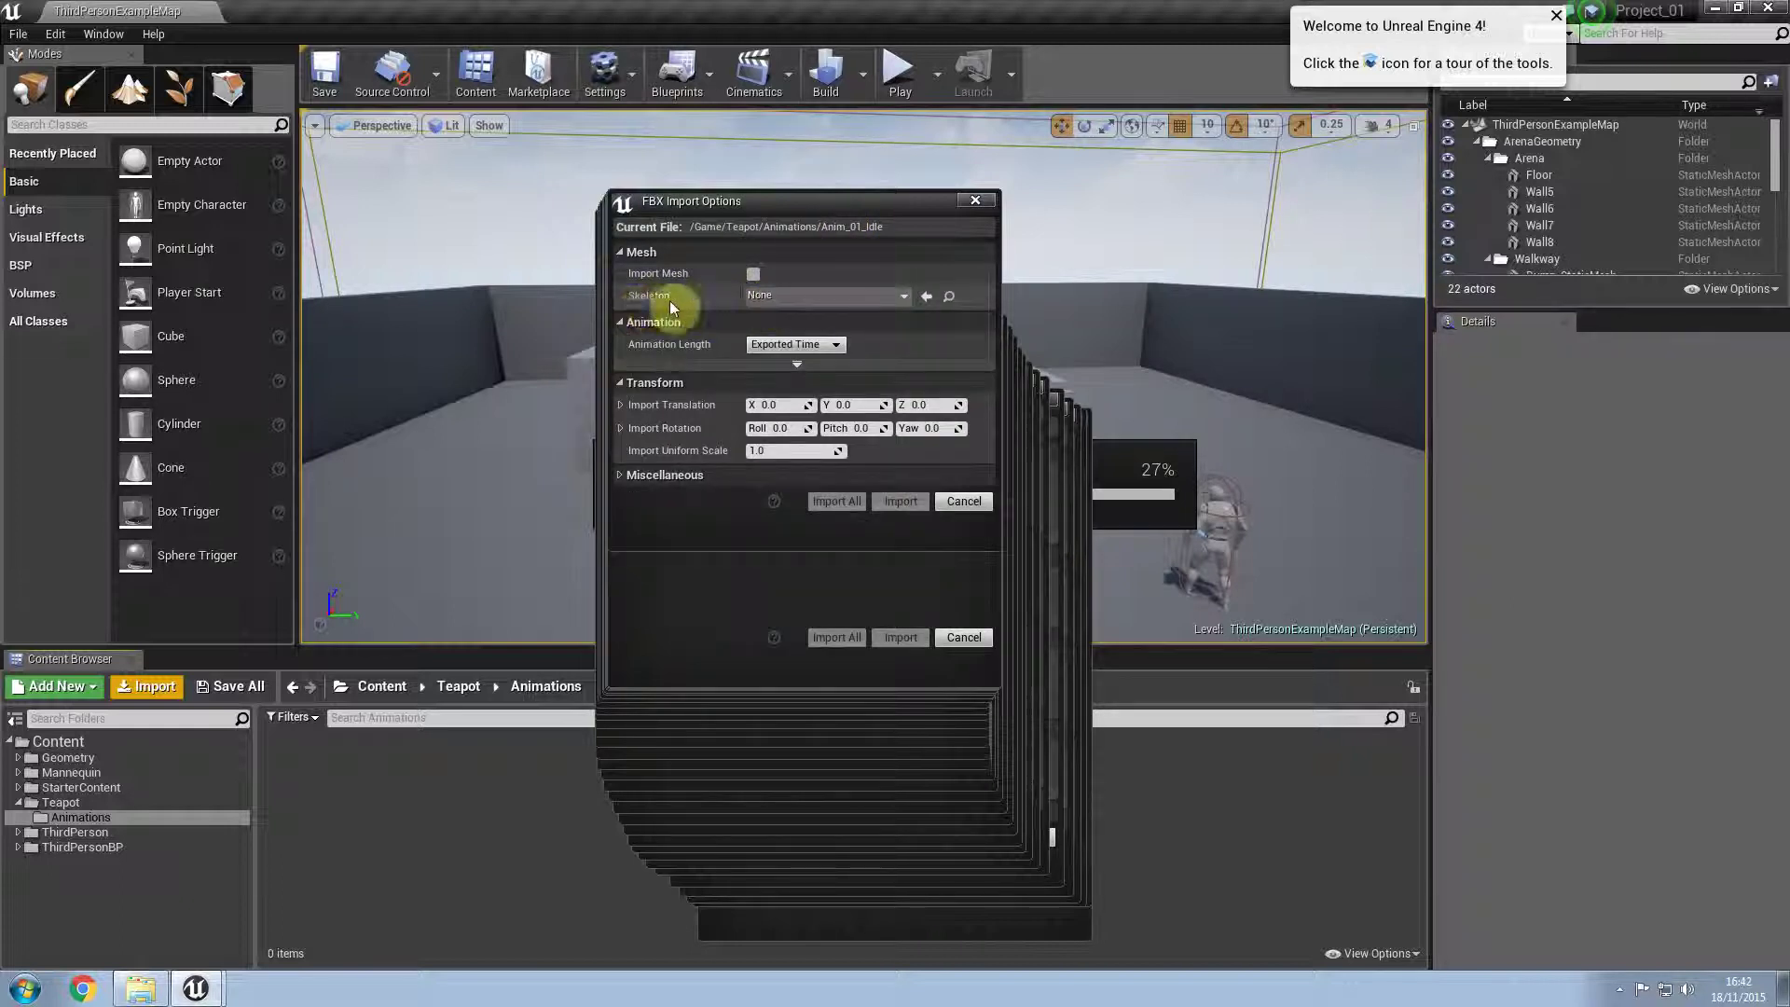
pyautogui.click(800, 296)
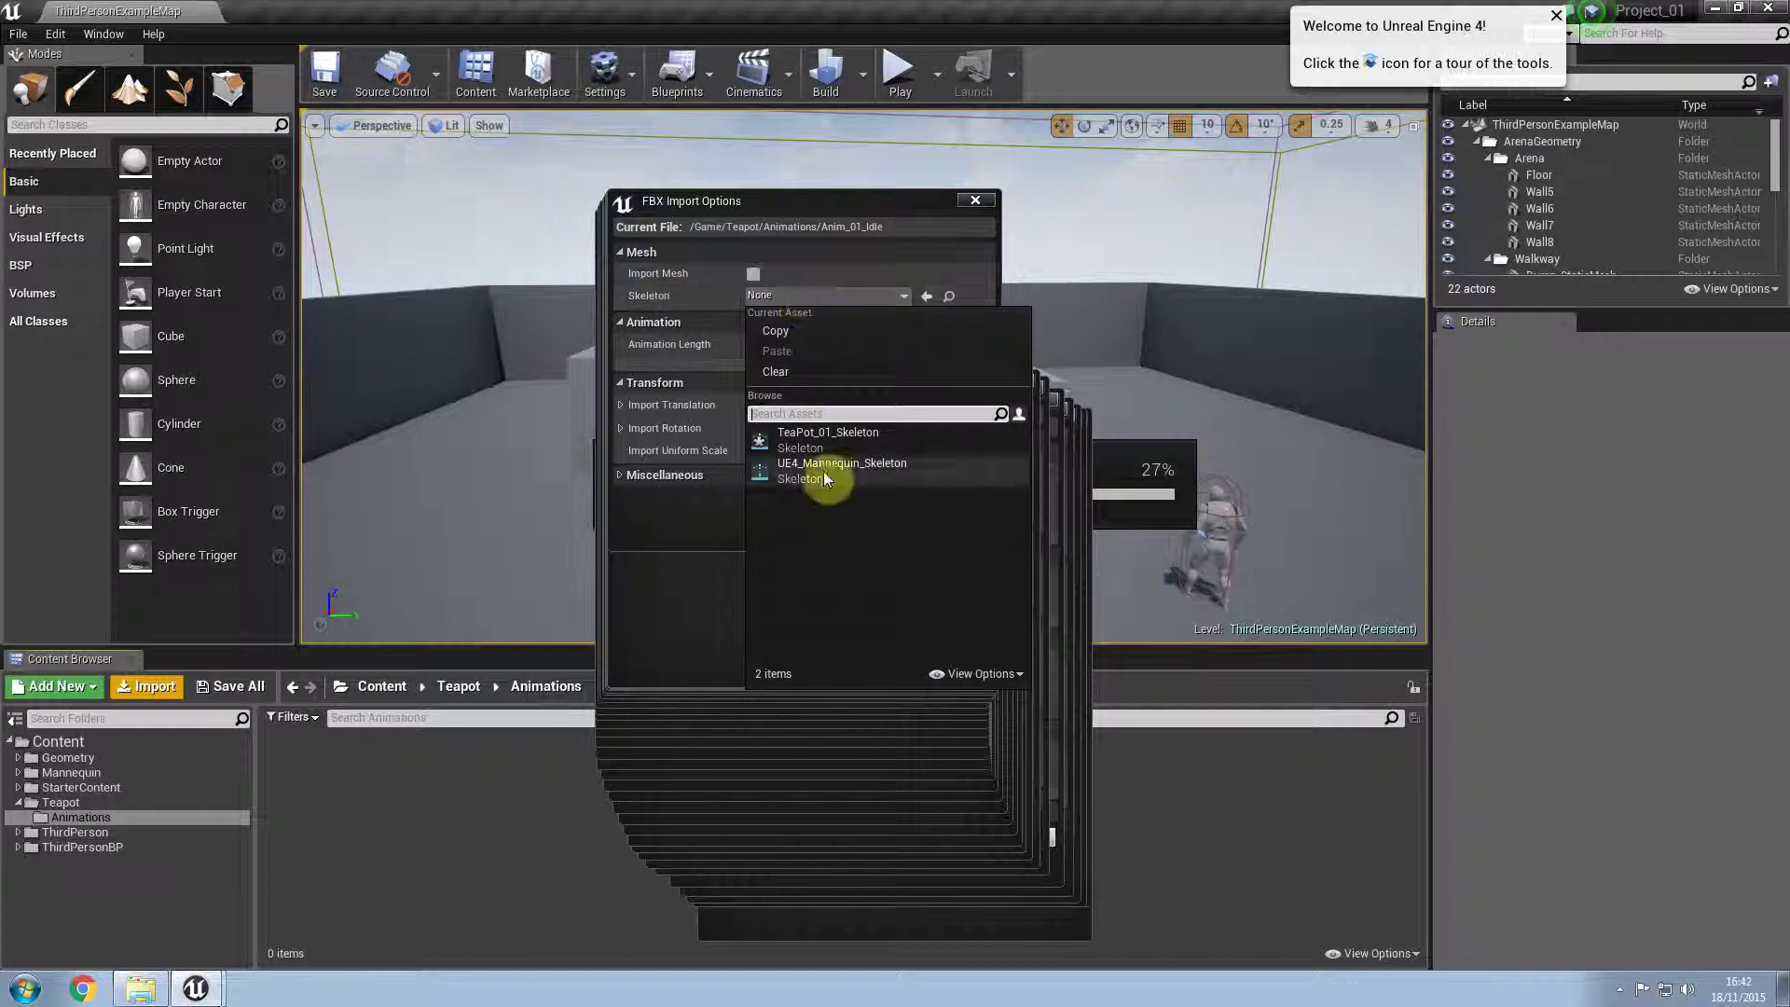
pyautogui.click(867, 445)
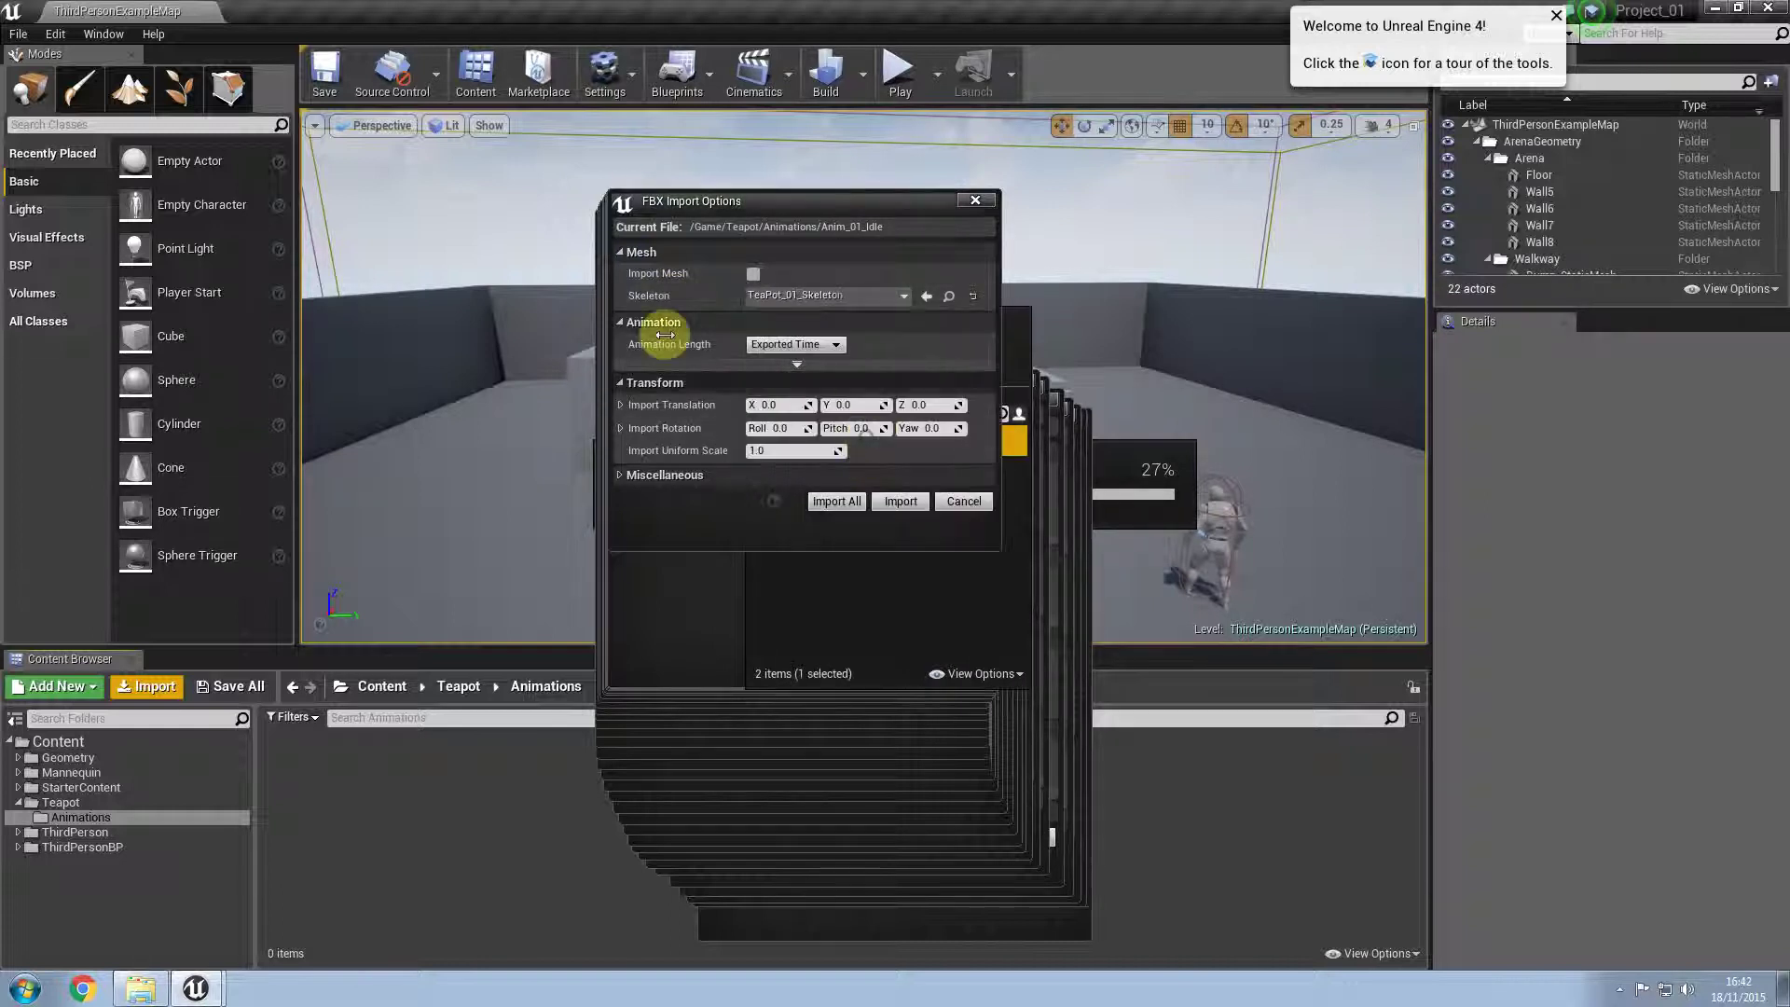
pyautogui.click(837, 504)
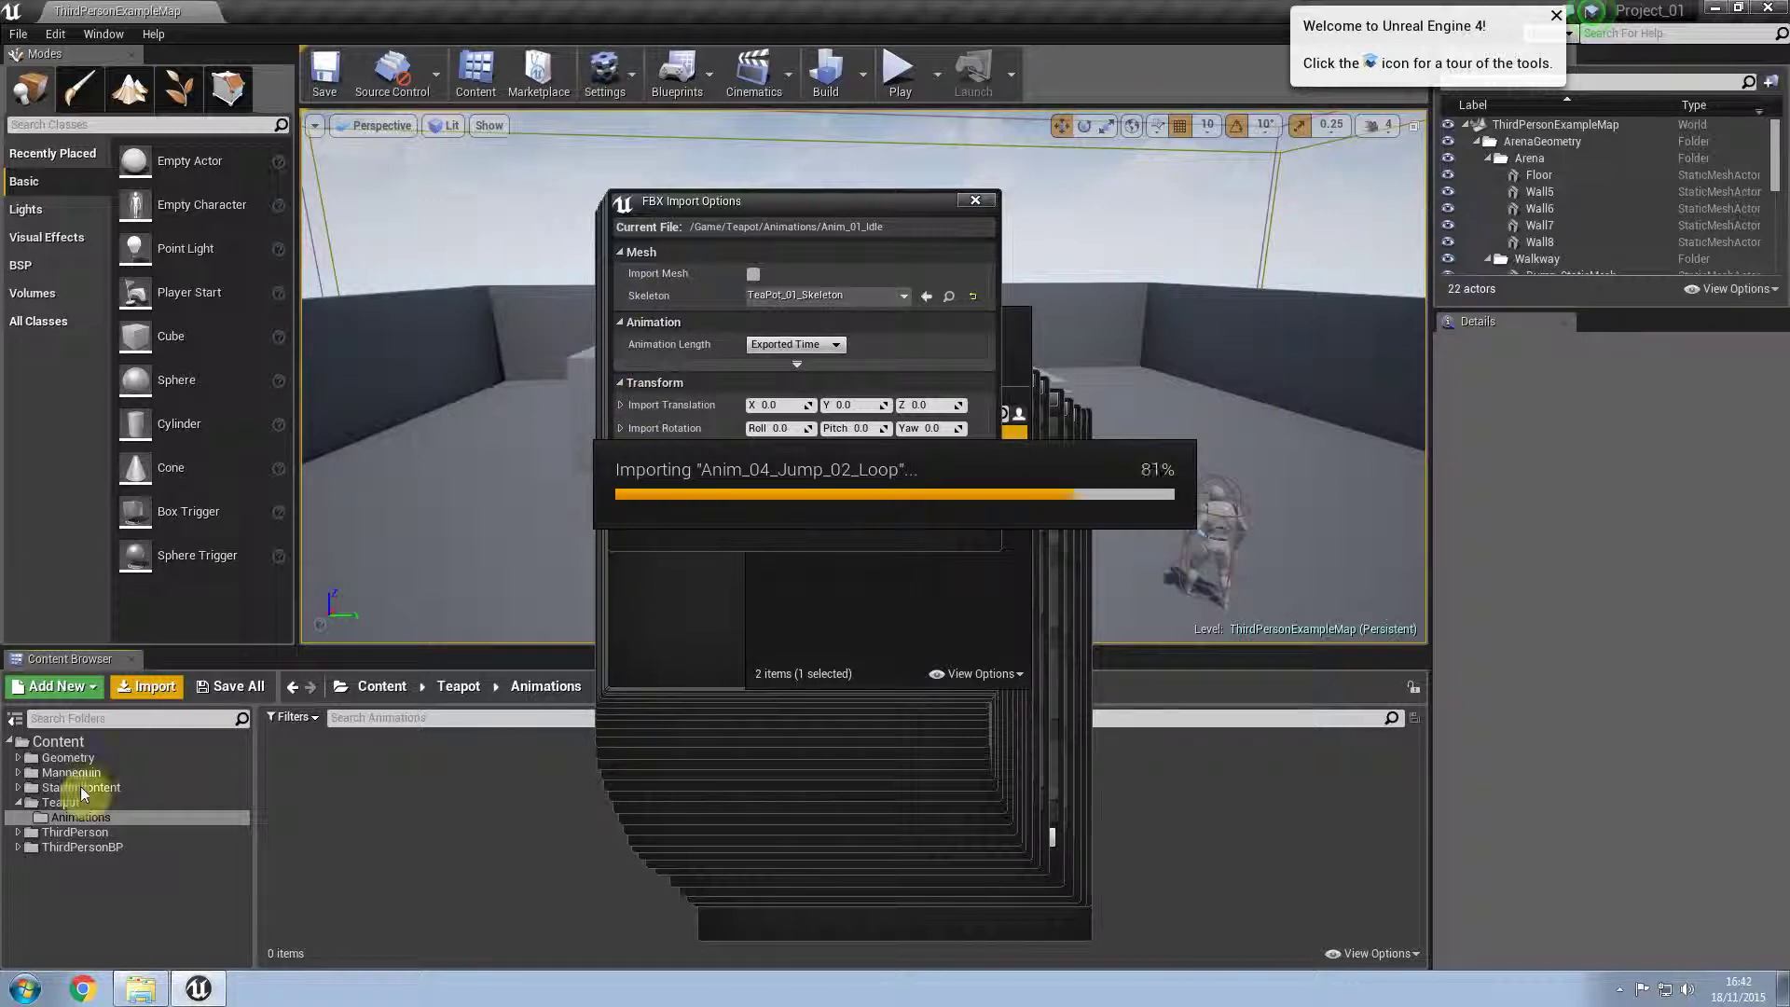
pyautogui.click(772, 840)
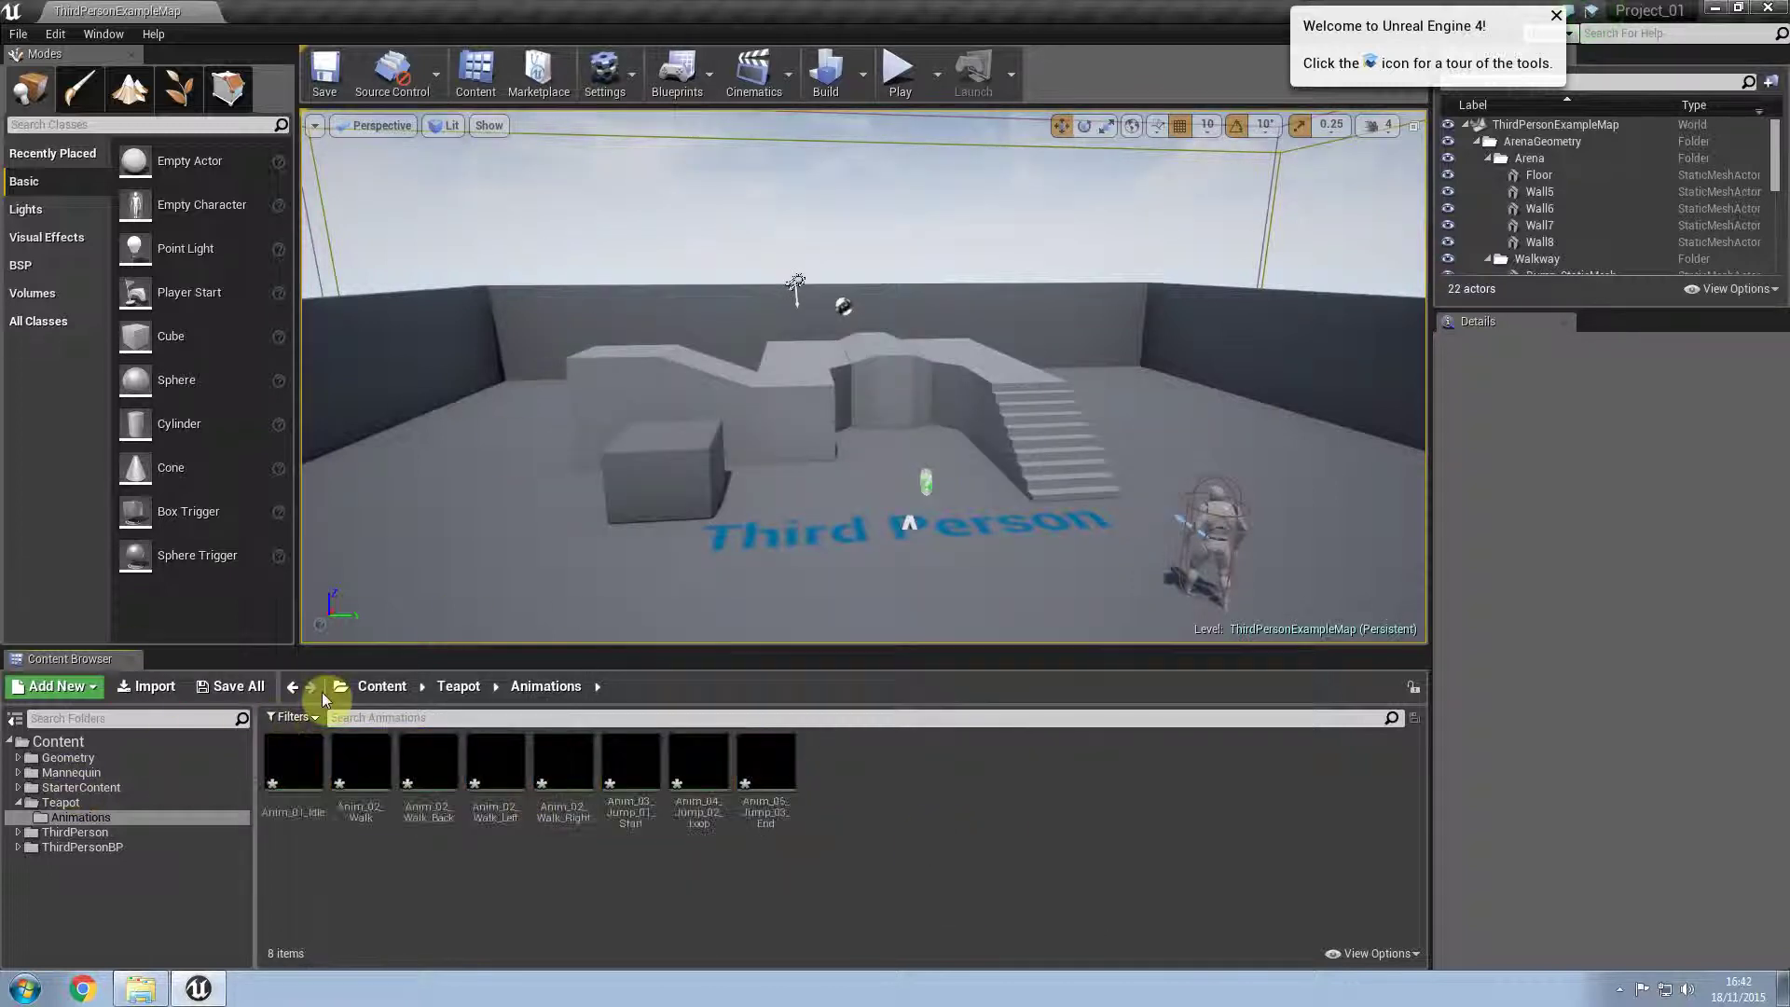
# Step: Create a Character blueprint named BP_Char_T in the Teapot folder and open it in a maximized editor window
pyautogui.click(462, 688)
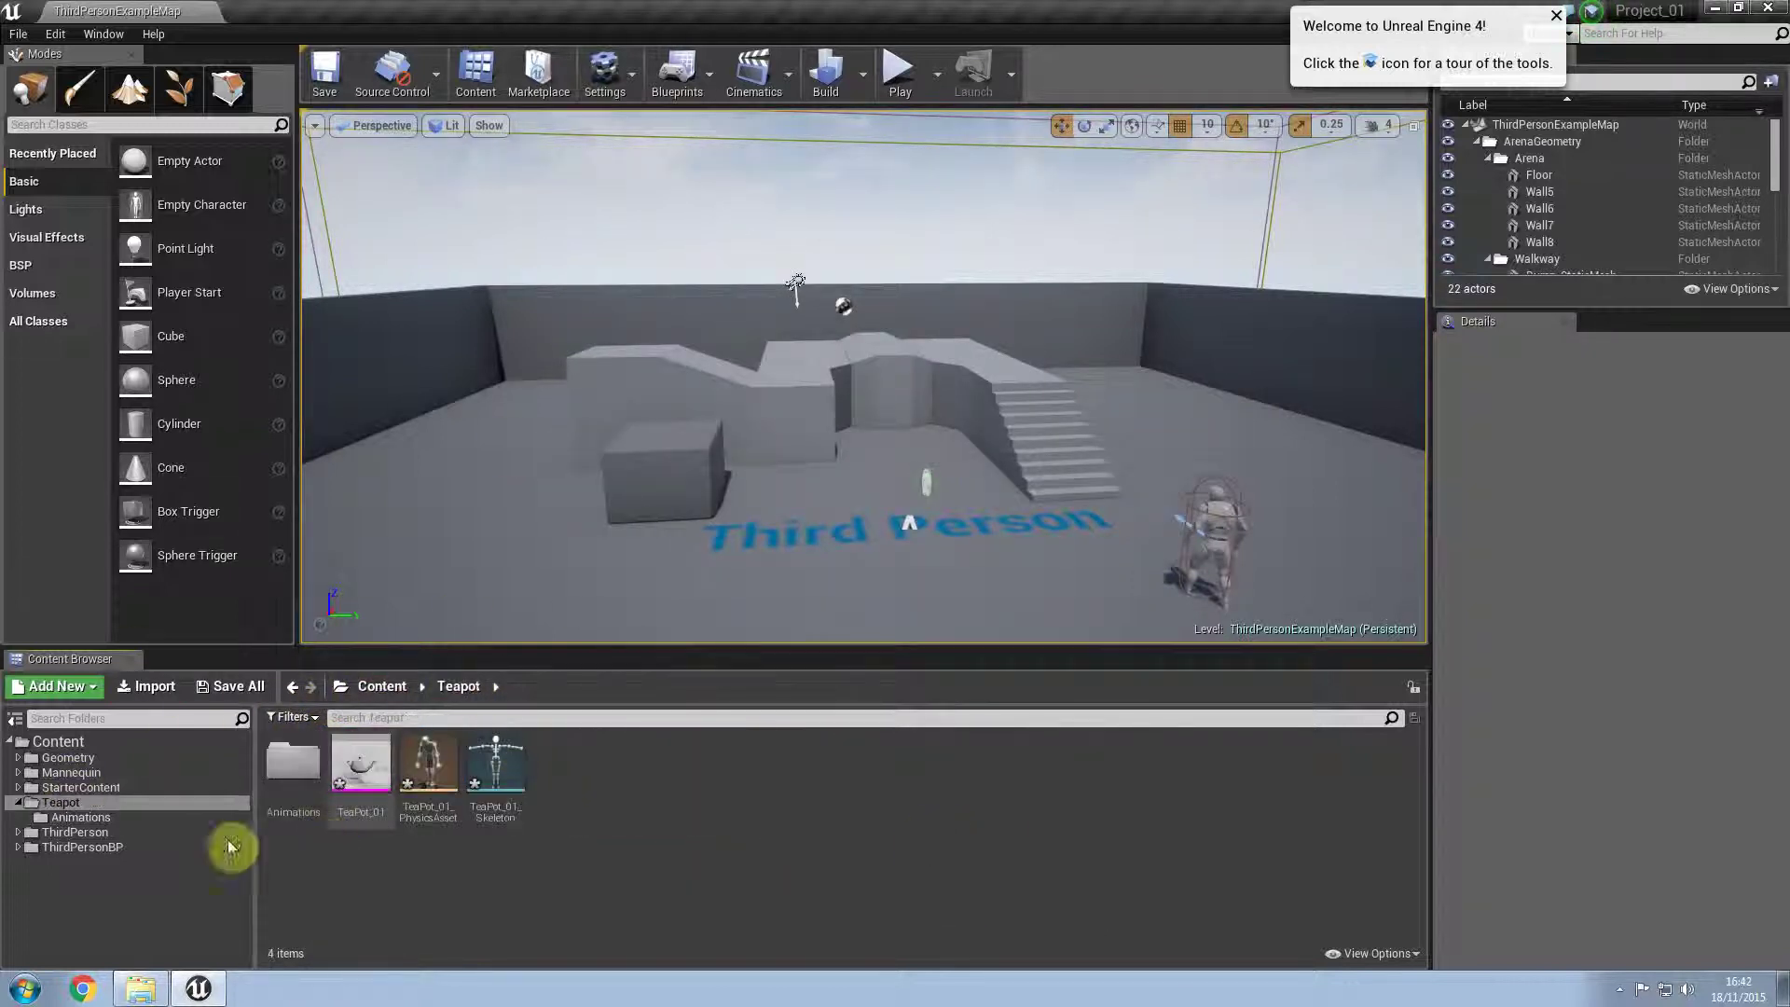
pyautogui.rightClick(578, 786)
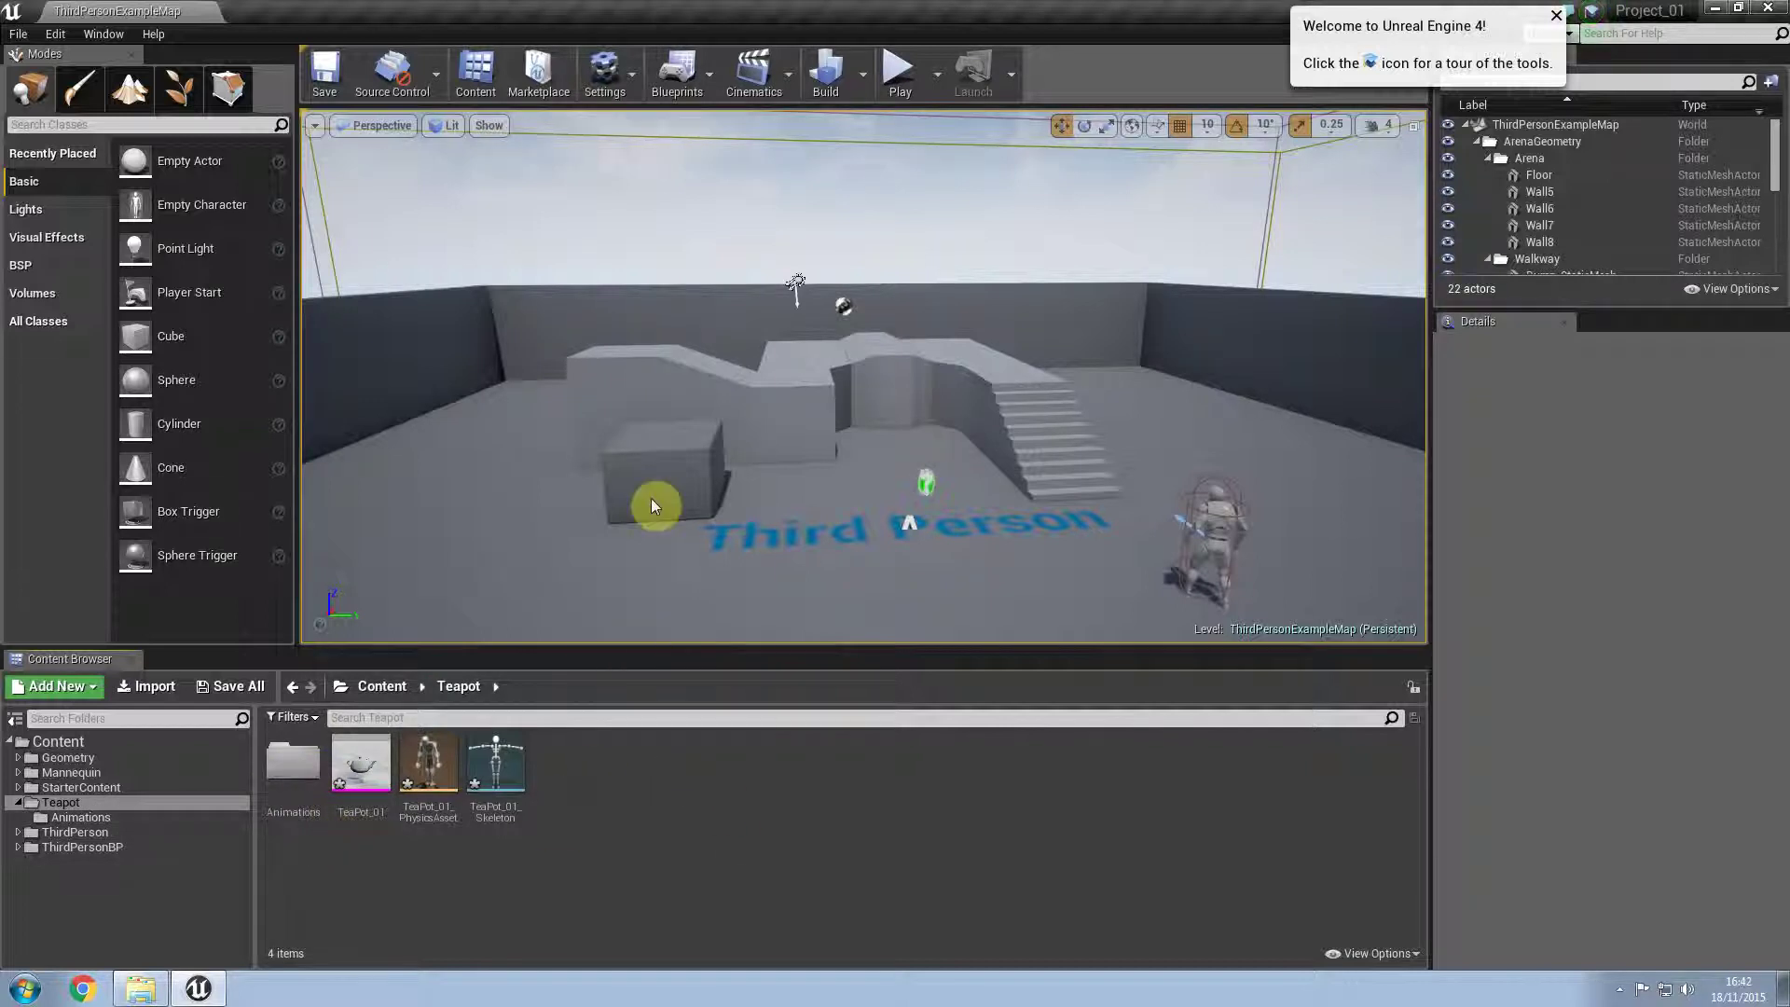
pyautogui.click(673, 465)
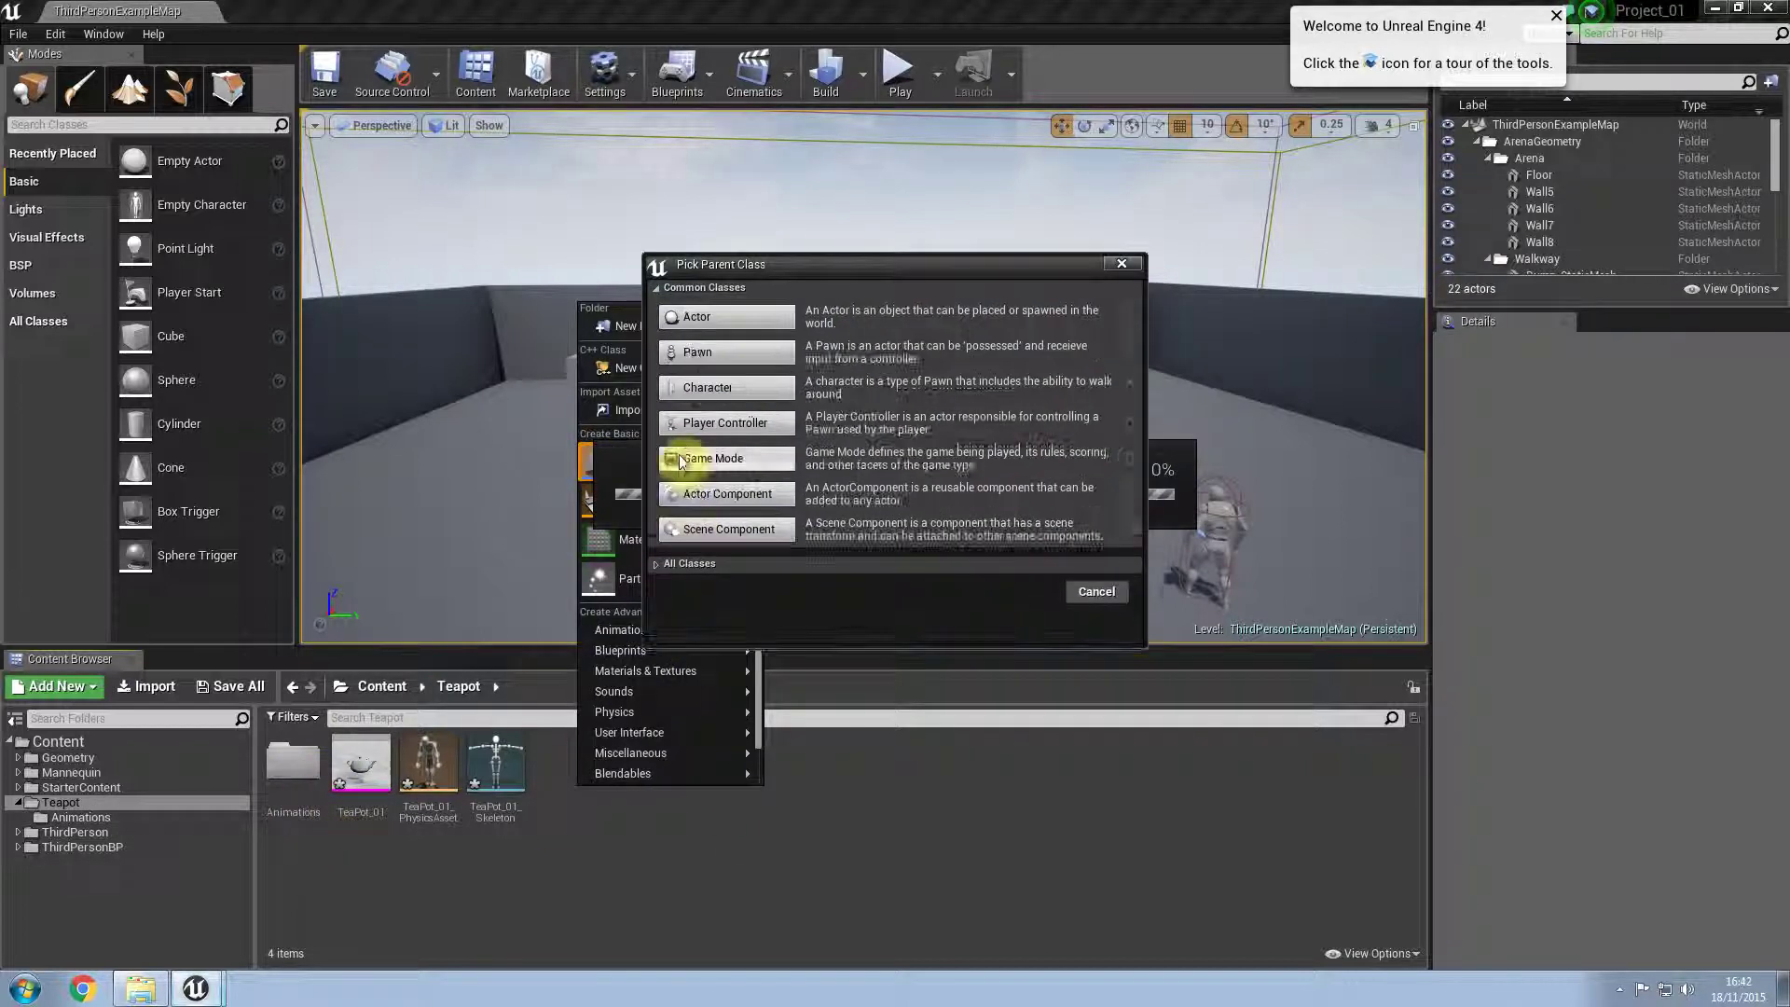
pyautogui.click(708, 399)
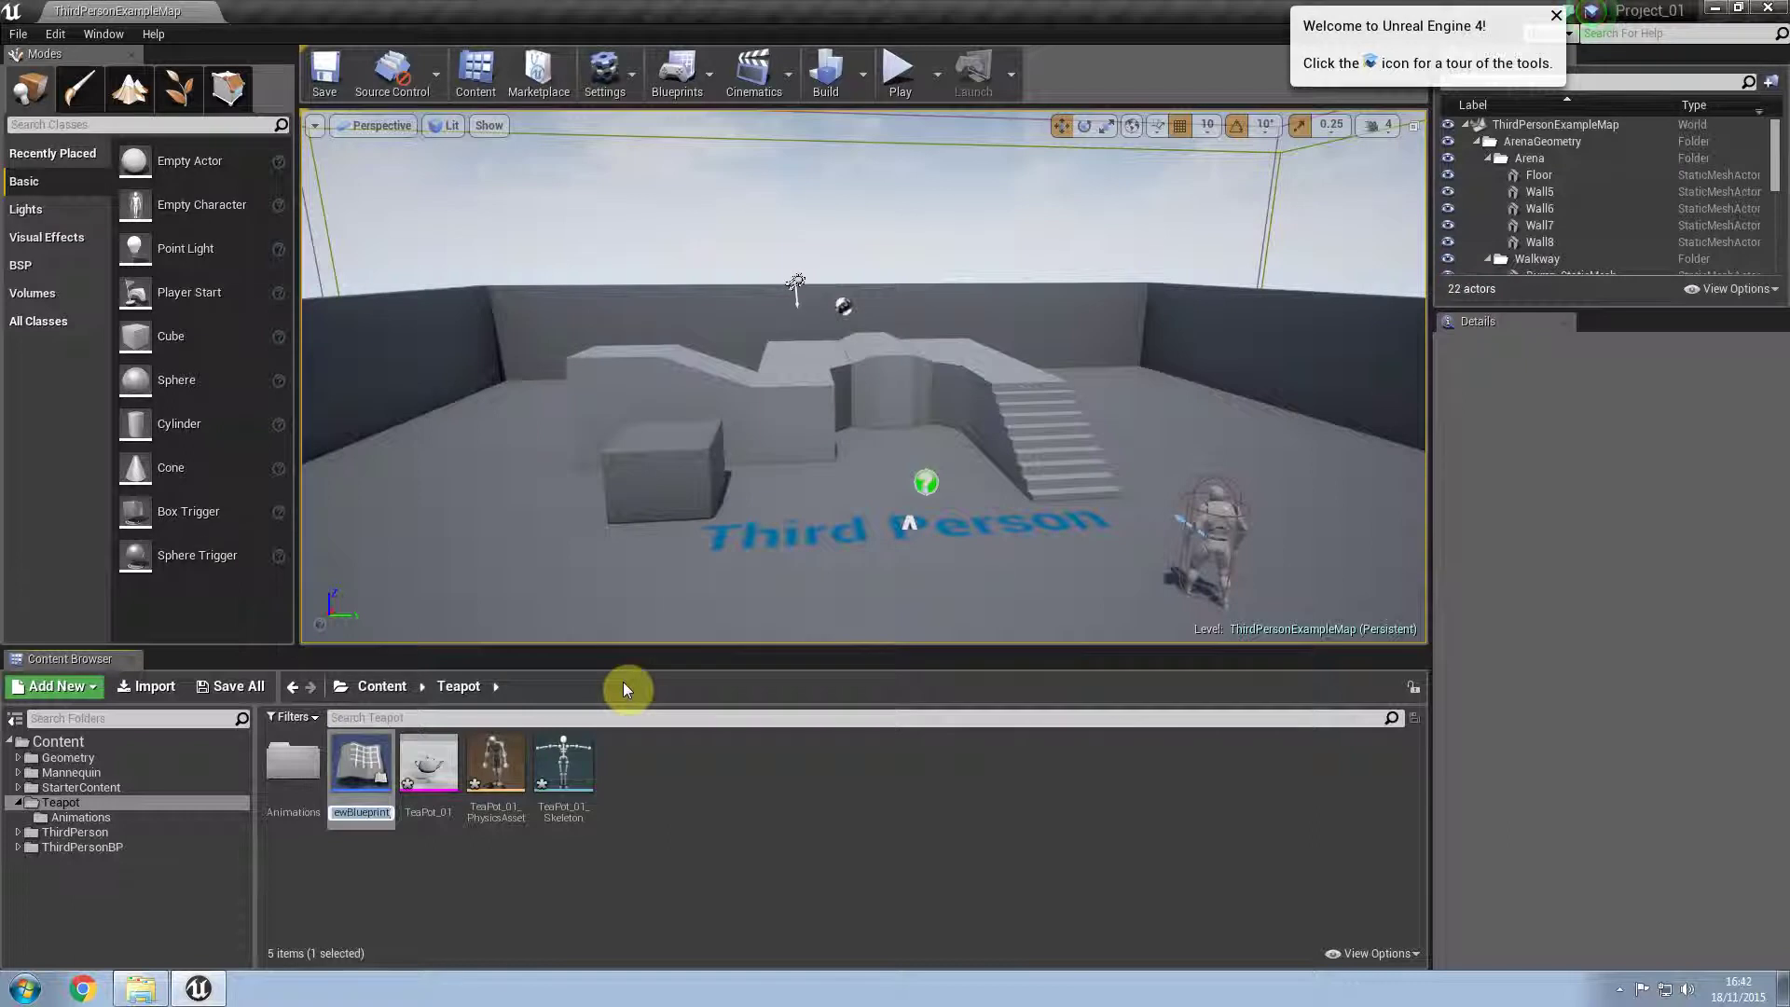
pyautogui.write('BP_Char_T')
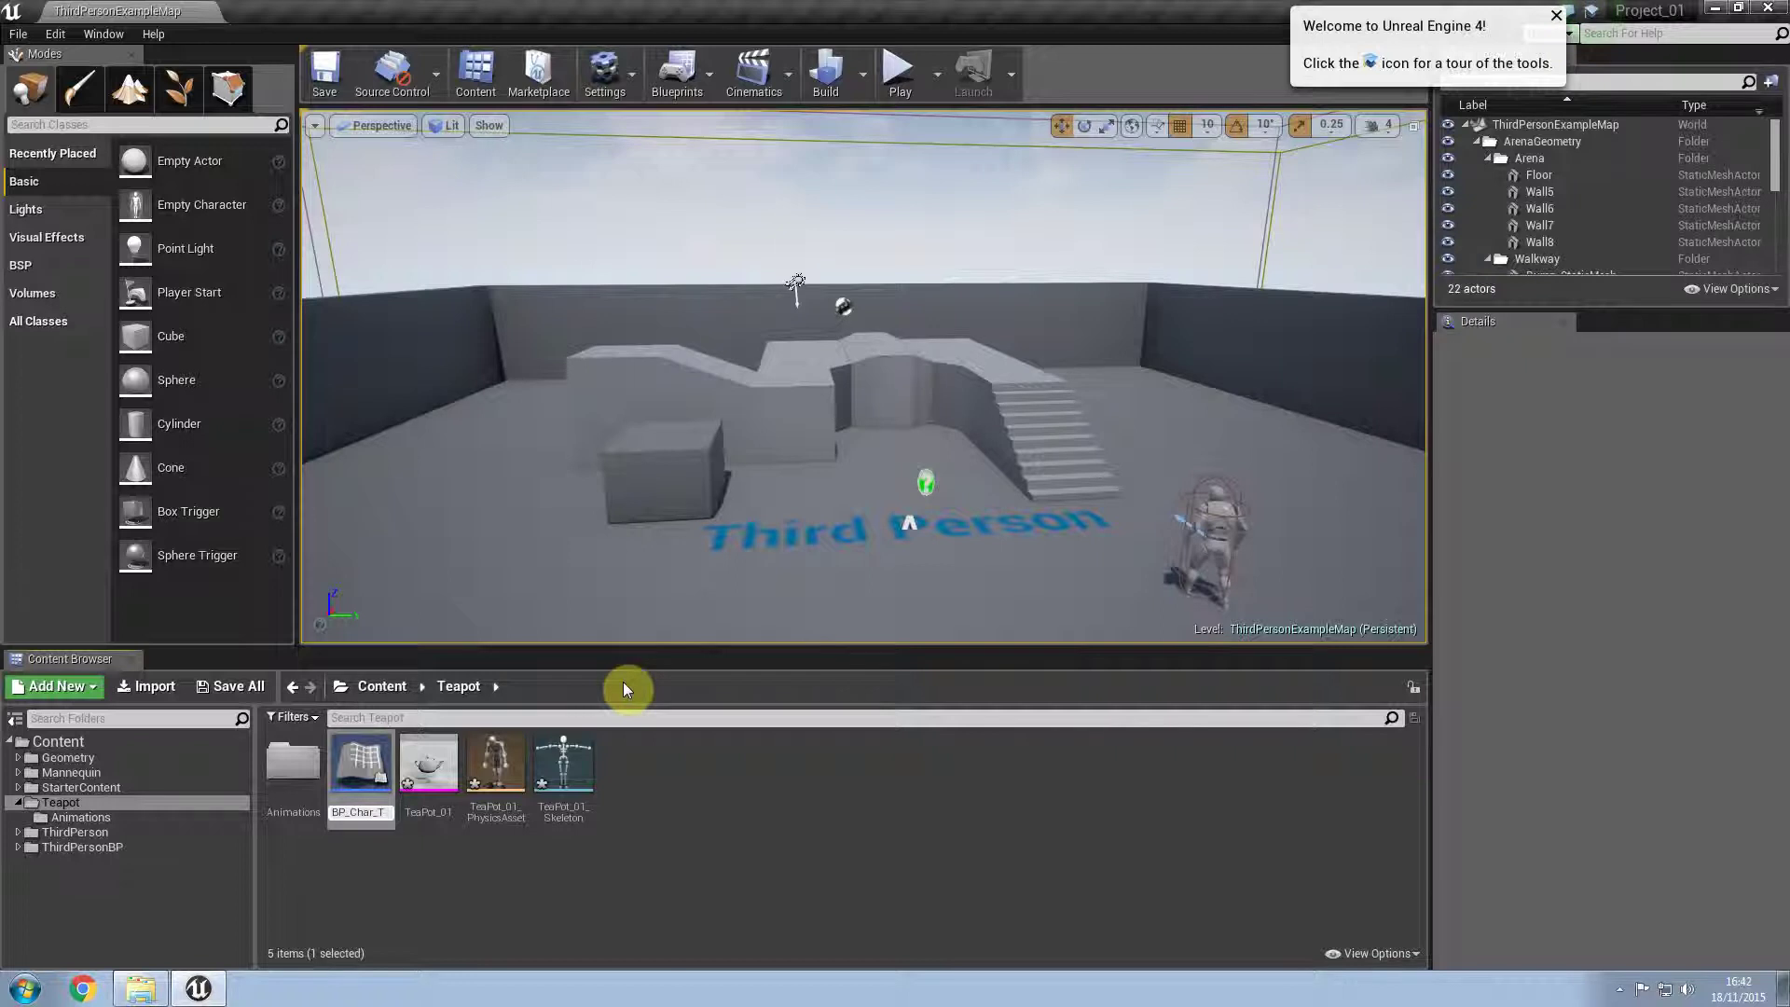
pyautogui.press('Return')
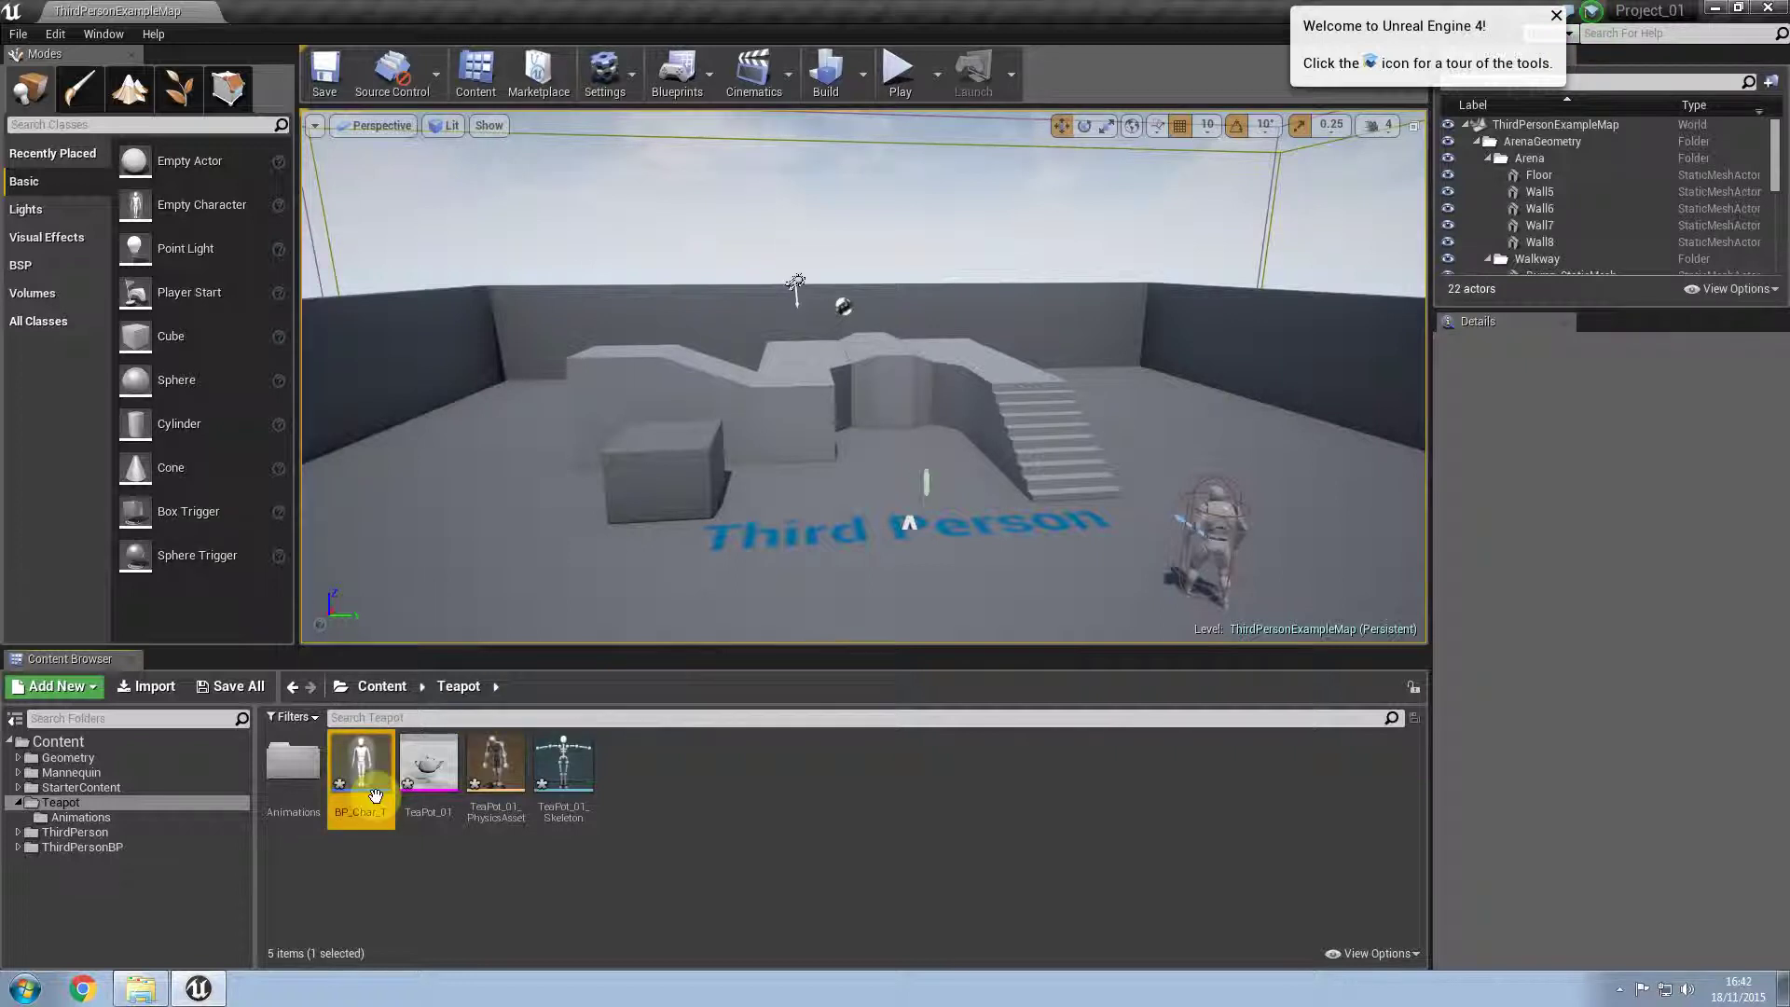
pyautogui.doubleClick(386, 782)
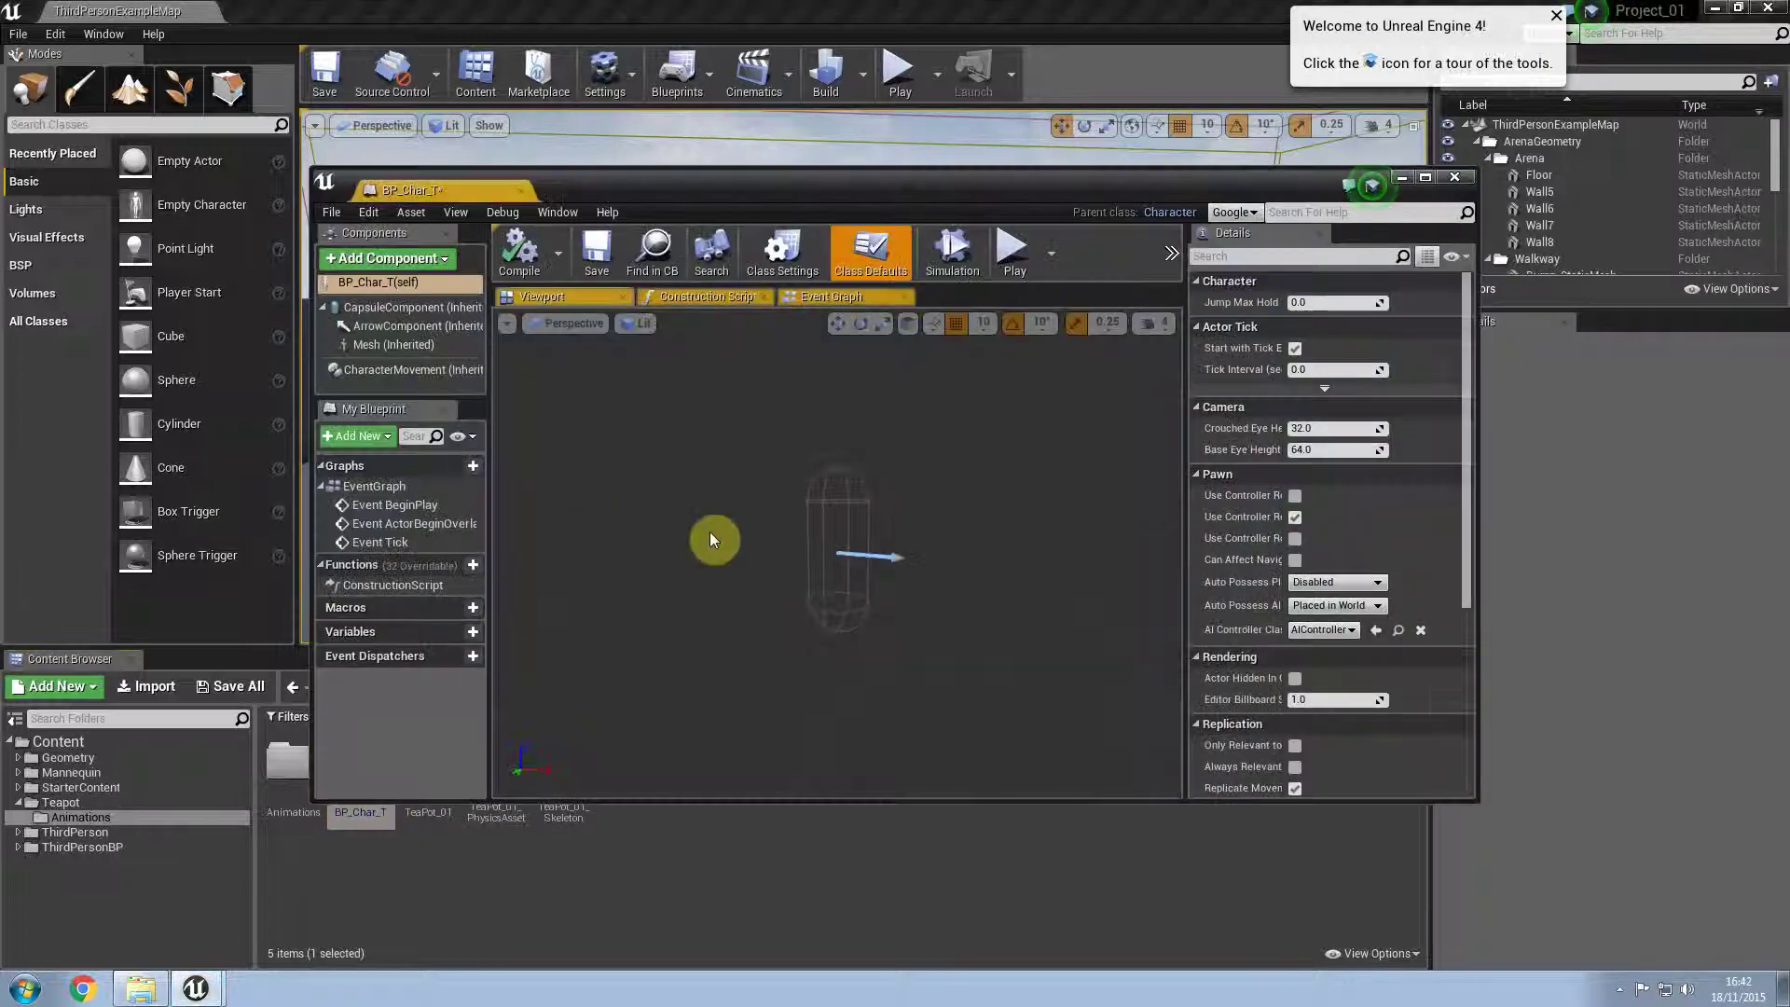
pyautogui.moveTo(436, 193); pyautogui.dragTo(384, 0)
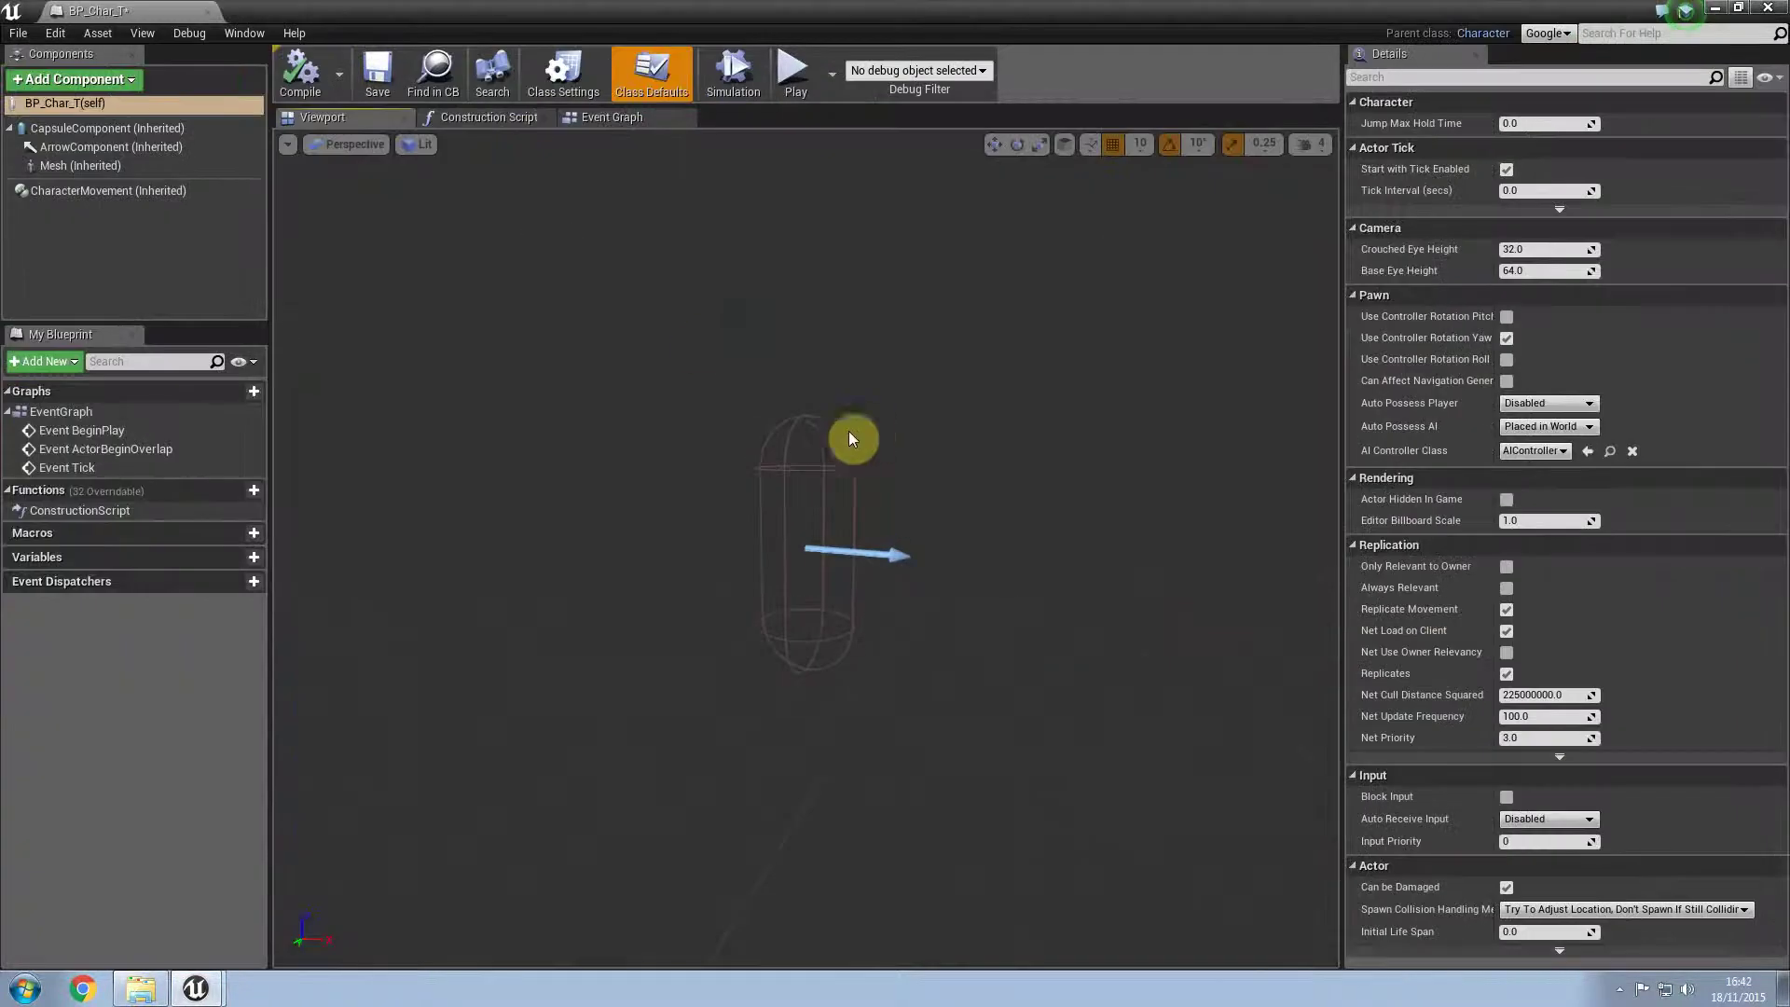
# Step: Assign TeaPot_01 as the skeletal mesh of the character's inherited Mesh component
pyautogui.click(99, 169)
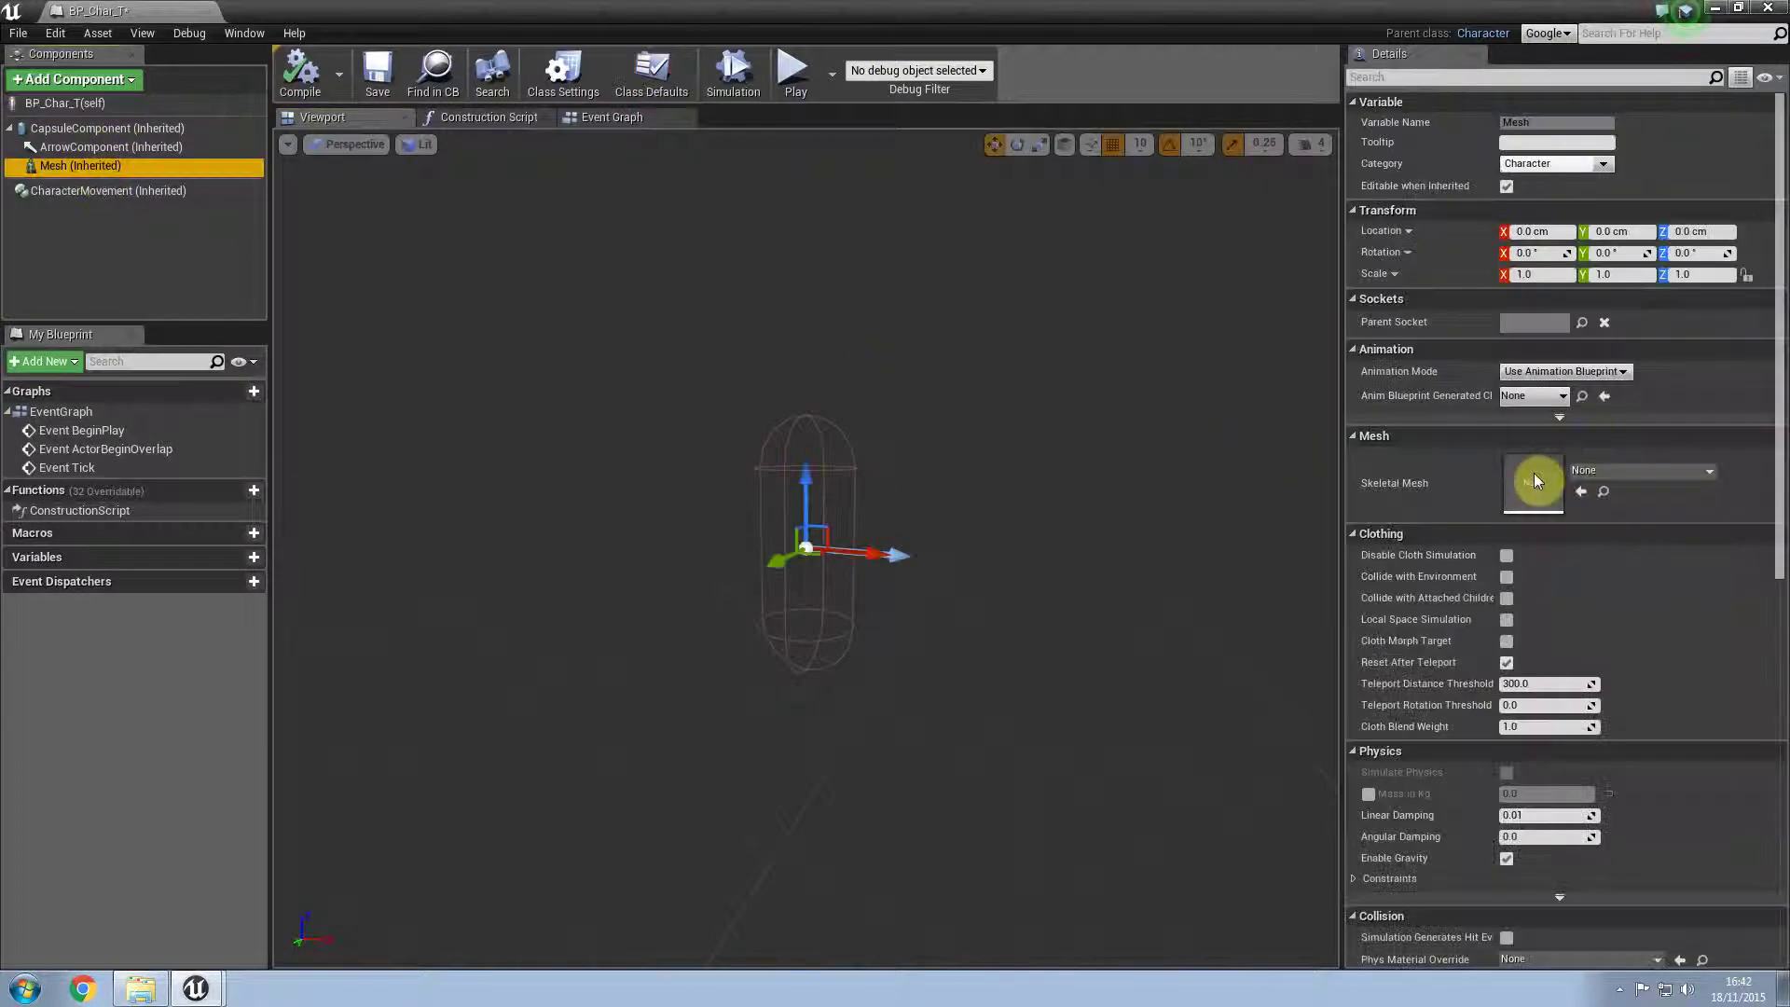
pyautogui.click(1643, 473)
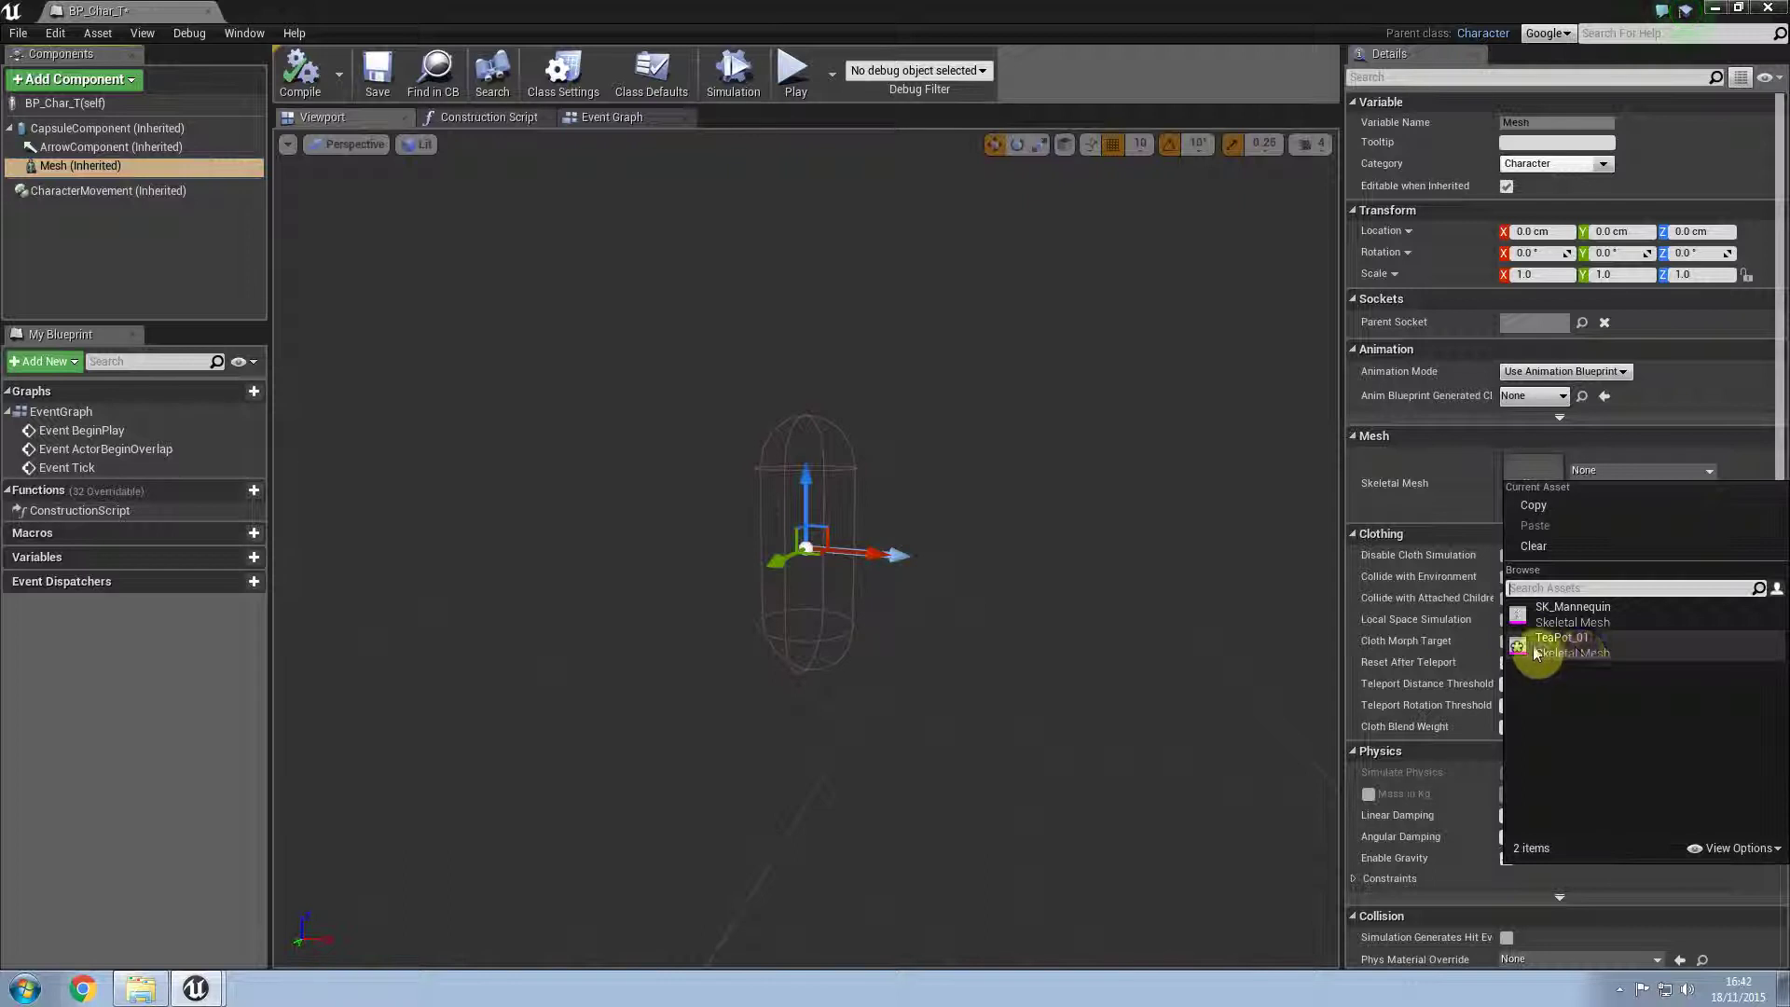
pyautogui.click(1589, 648)
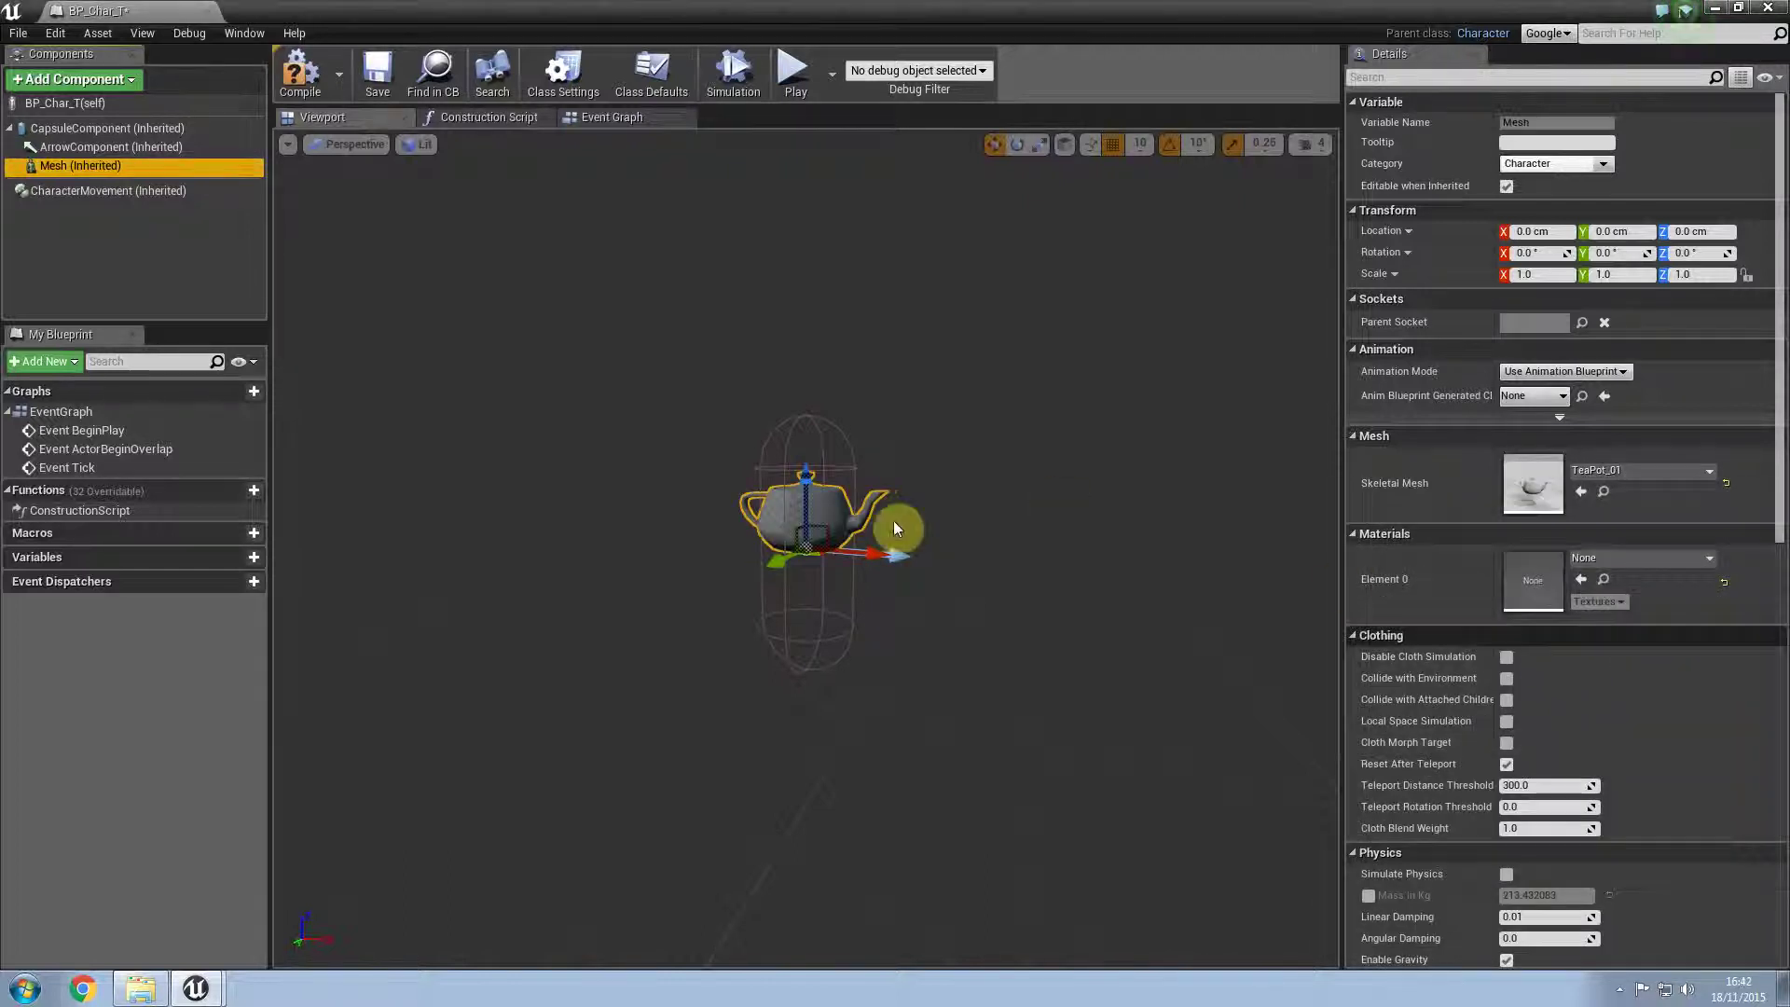
# Step: Lower the teapot mesh to Z -90 cm at the capsule's base using the Left view, and return to the Perspective view
pyautogui.moveTo(848, 612); pyautogui.dragTo(800, 601, button='right')
pyautogui.click(360, 150)
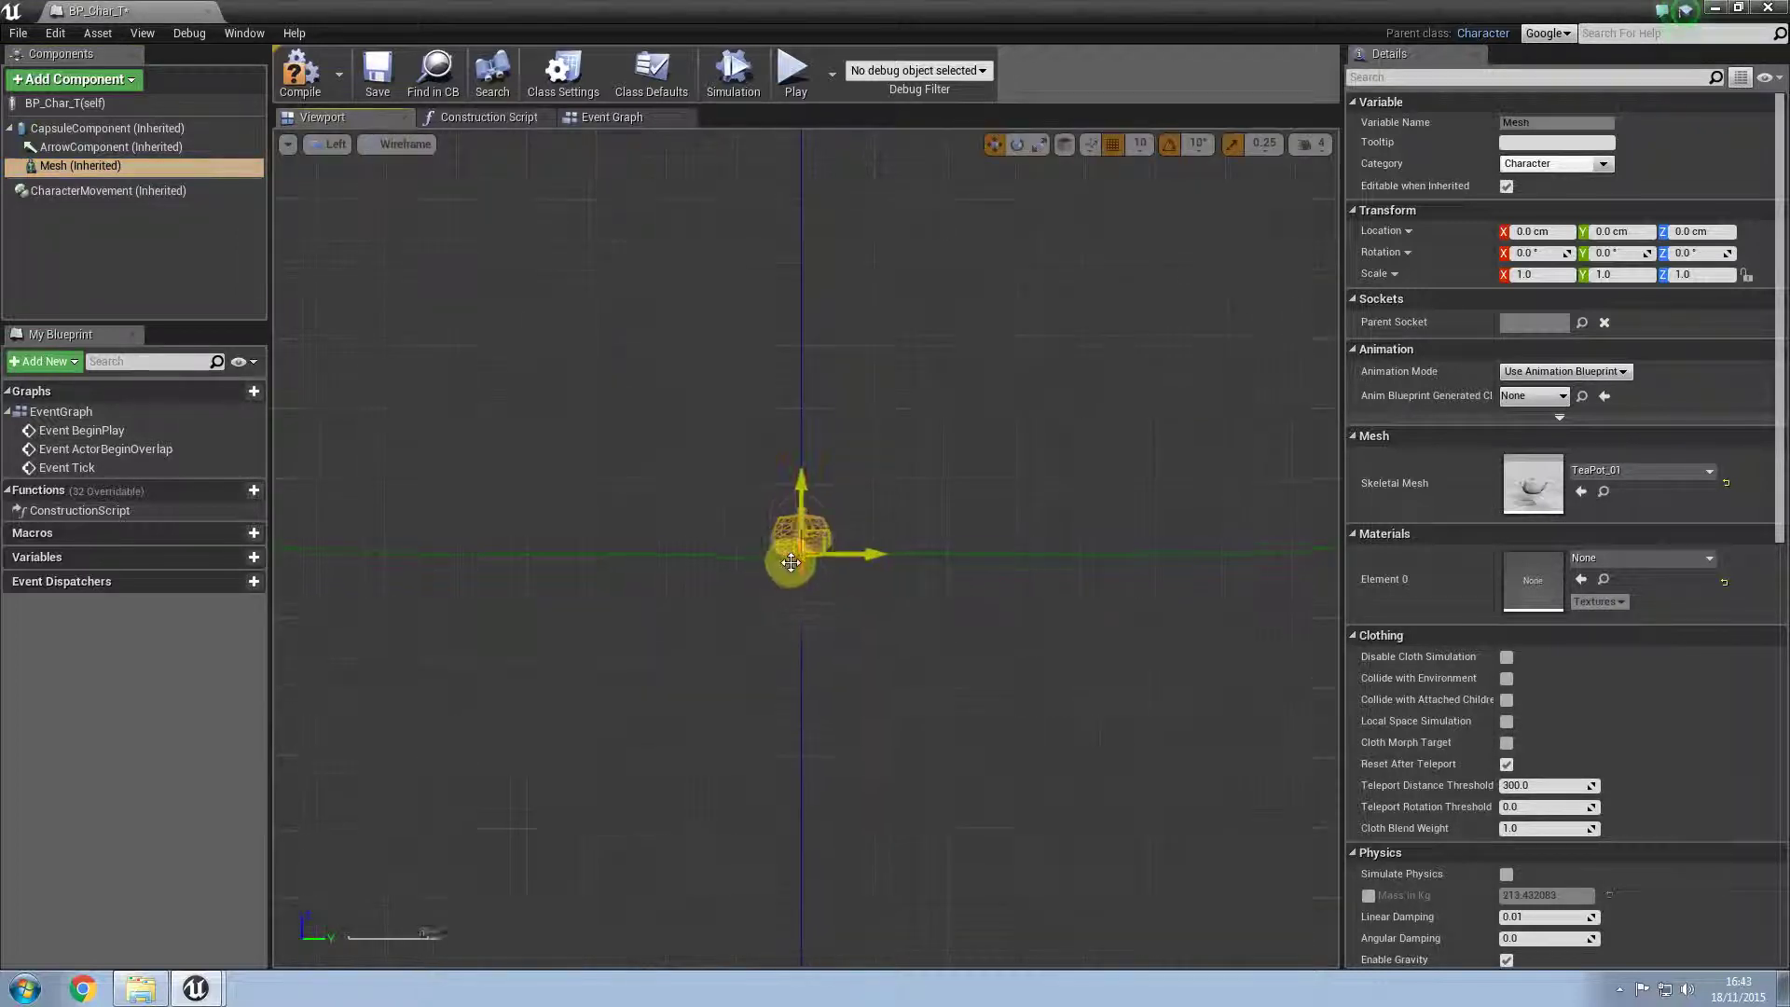
pyautogui.moveTo(821, 489); pyautogui.dragTo(821, 728)
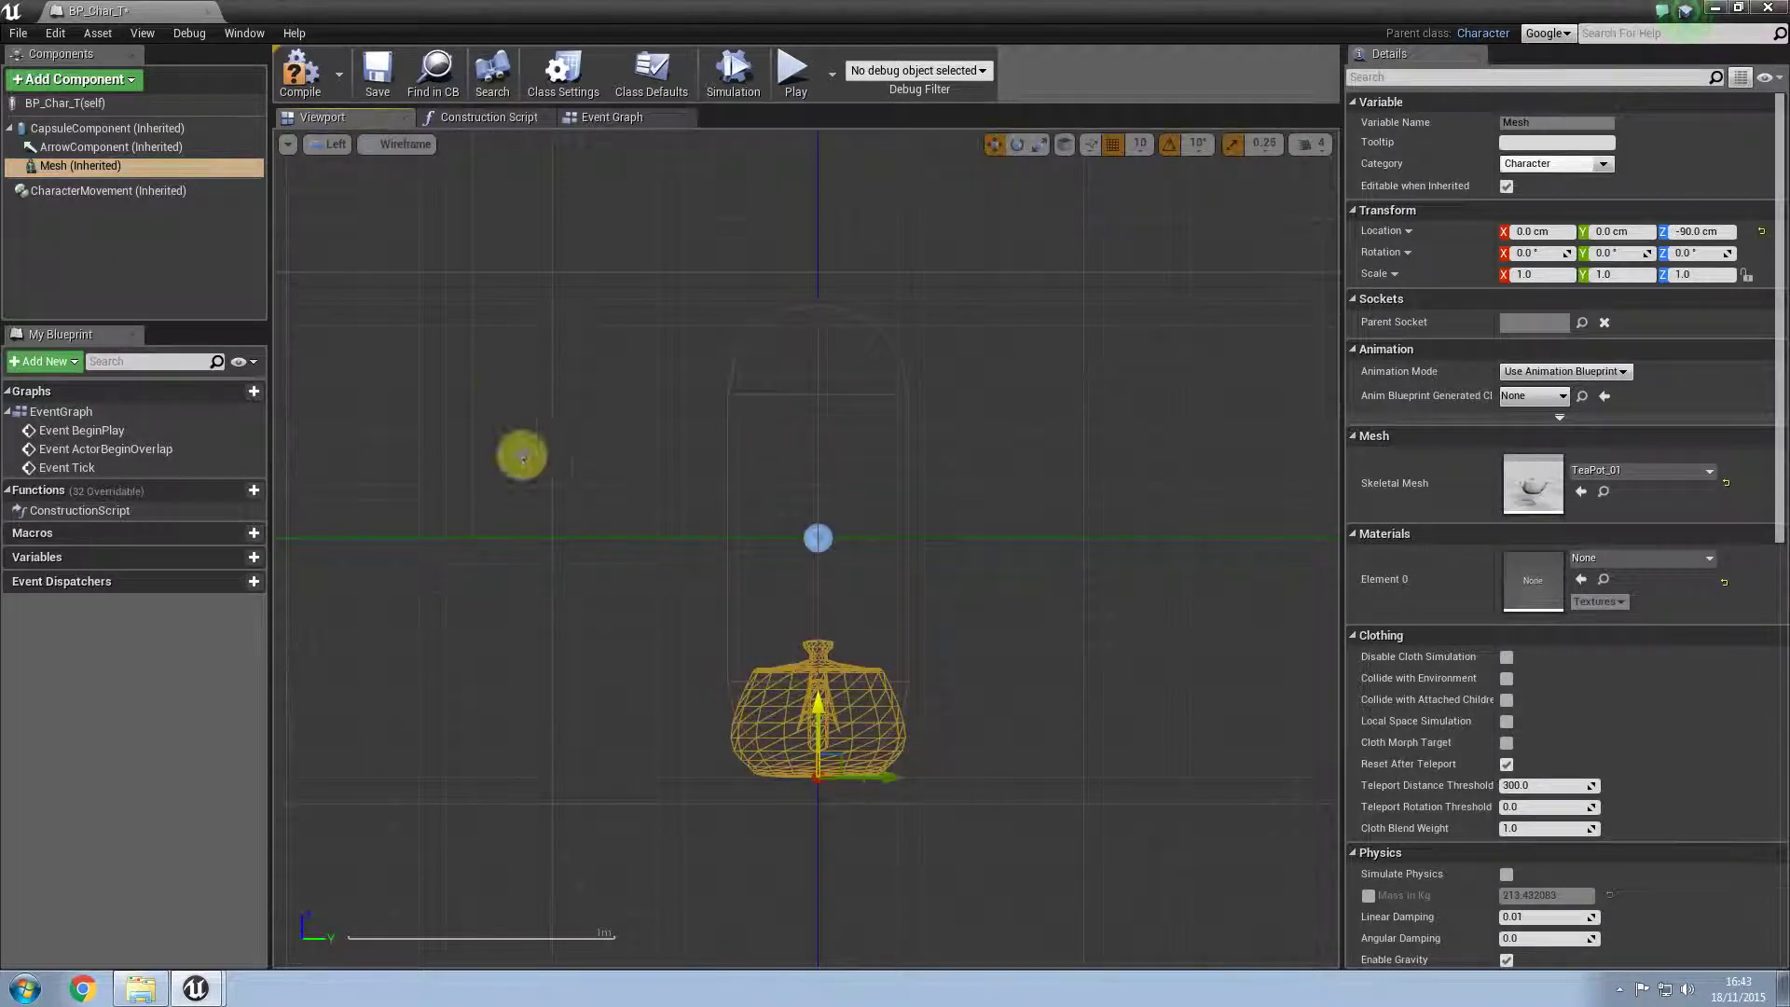
pyautogui.click(331, 144)
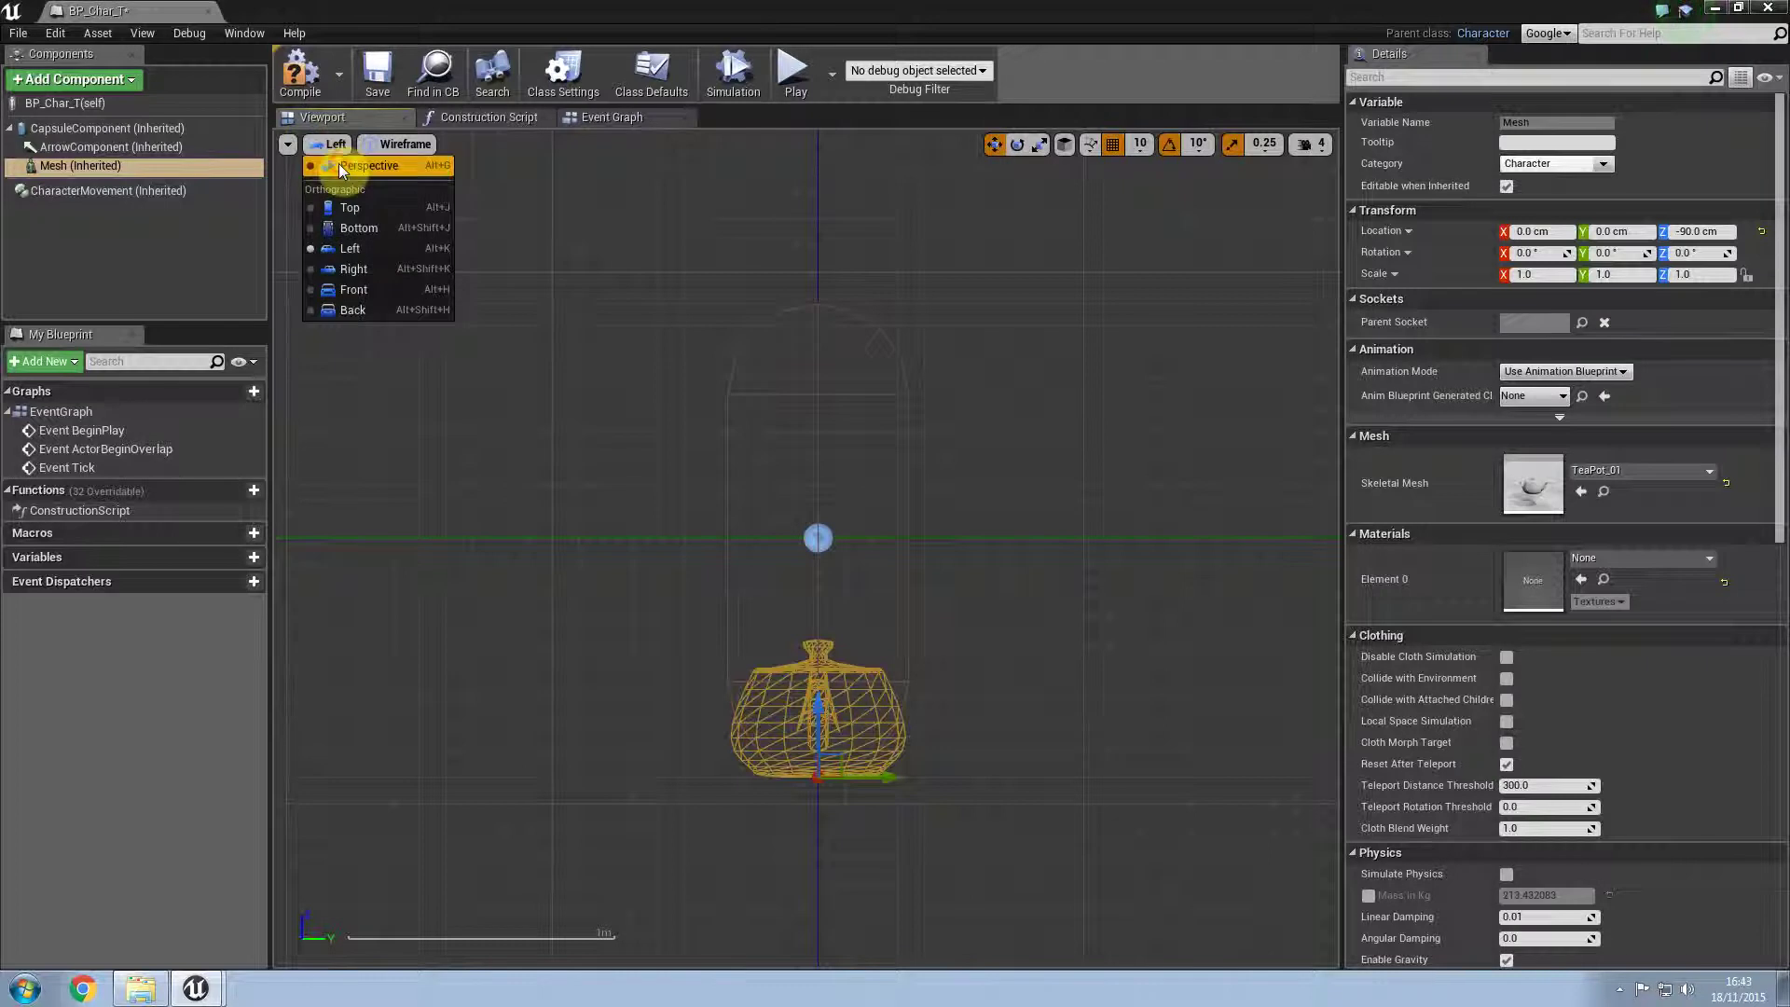
pyautogui.click(342, 167)
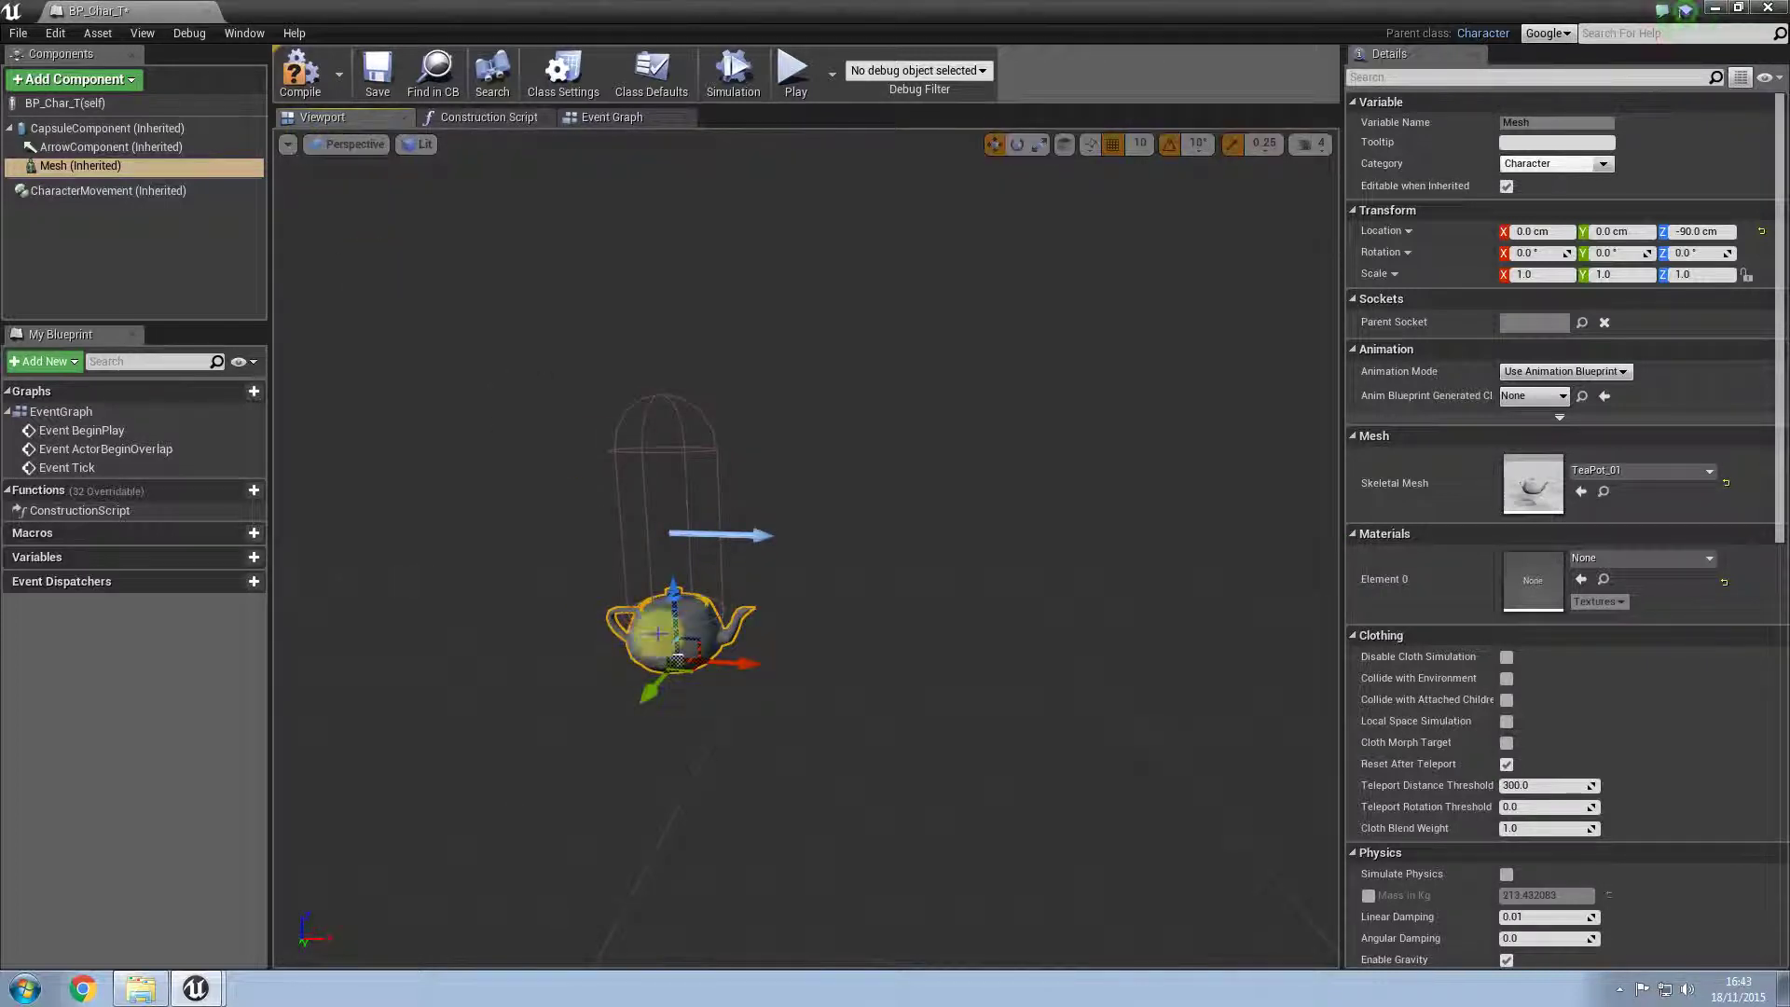
pyautogui.moveTo(644, 641); pyautogui.dragTo(441, 645, button='right')
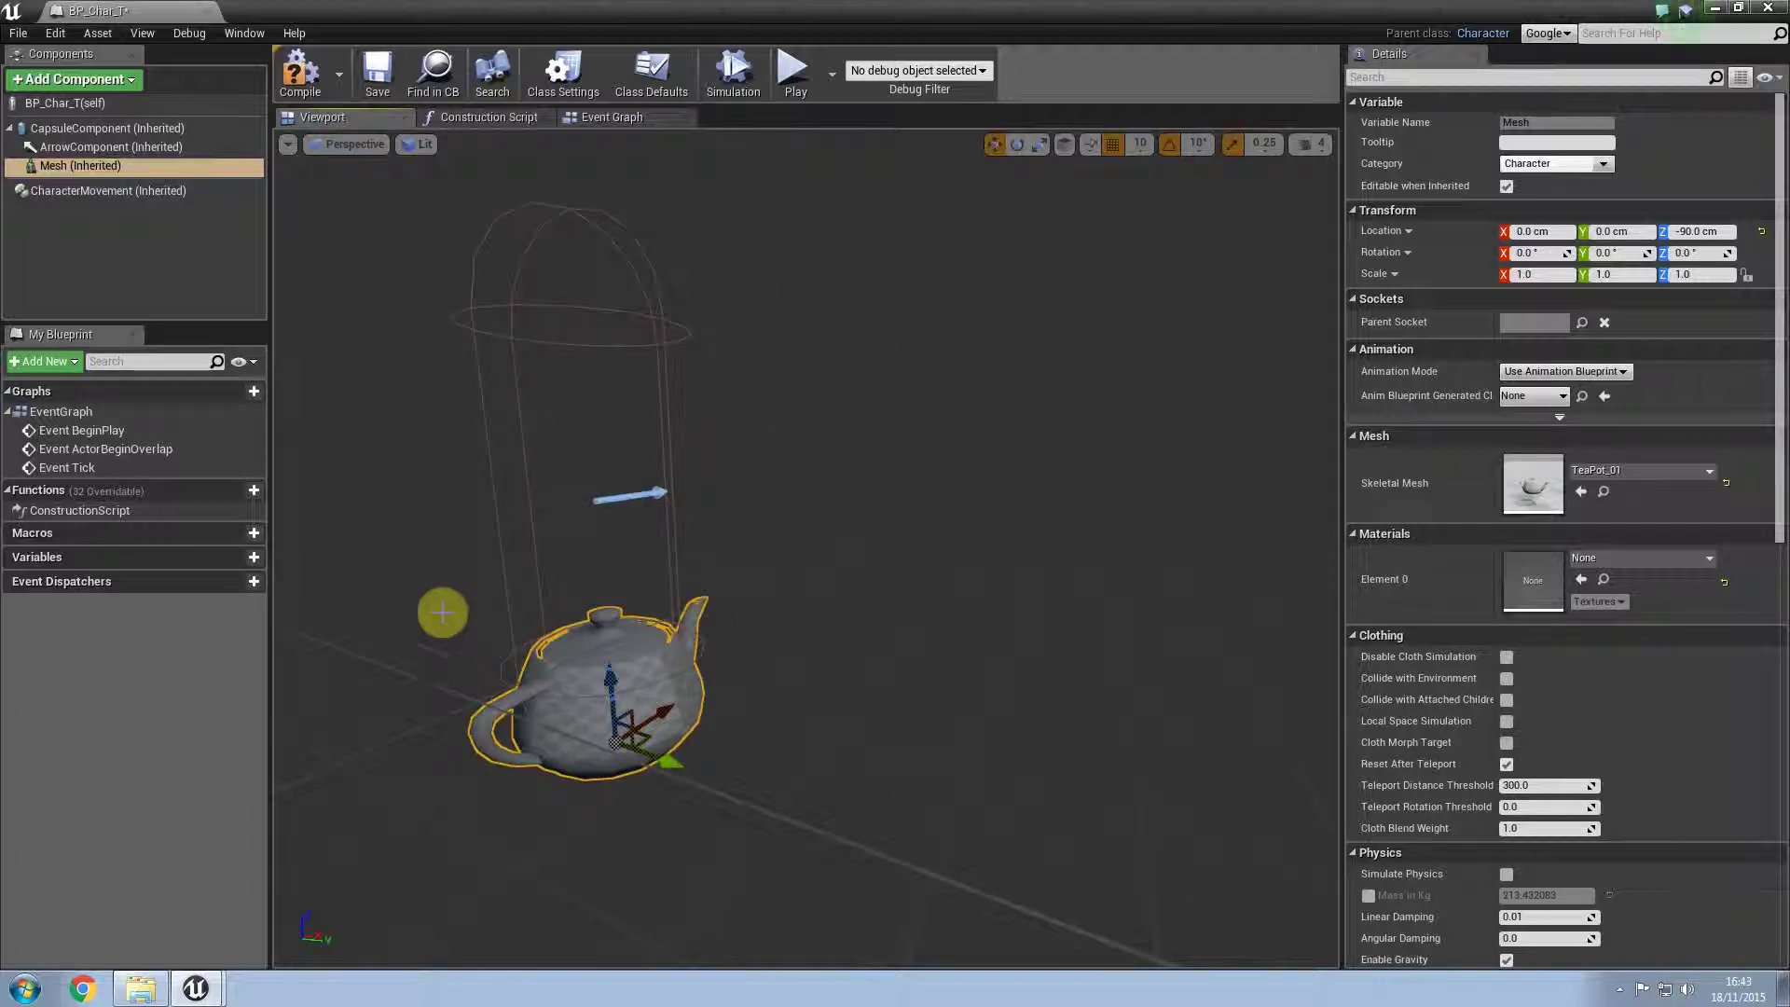
pyautogui.moveTo(780, 607); pyautogui.dragTo(685, 562, button='right')
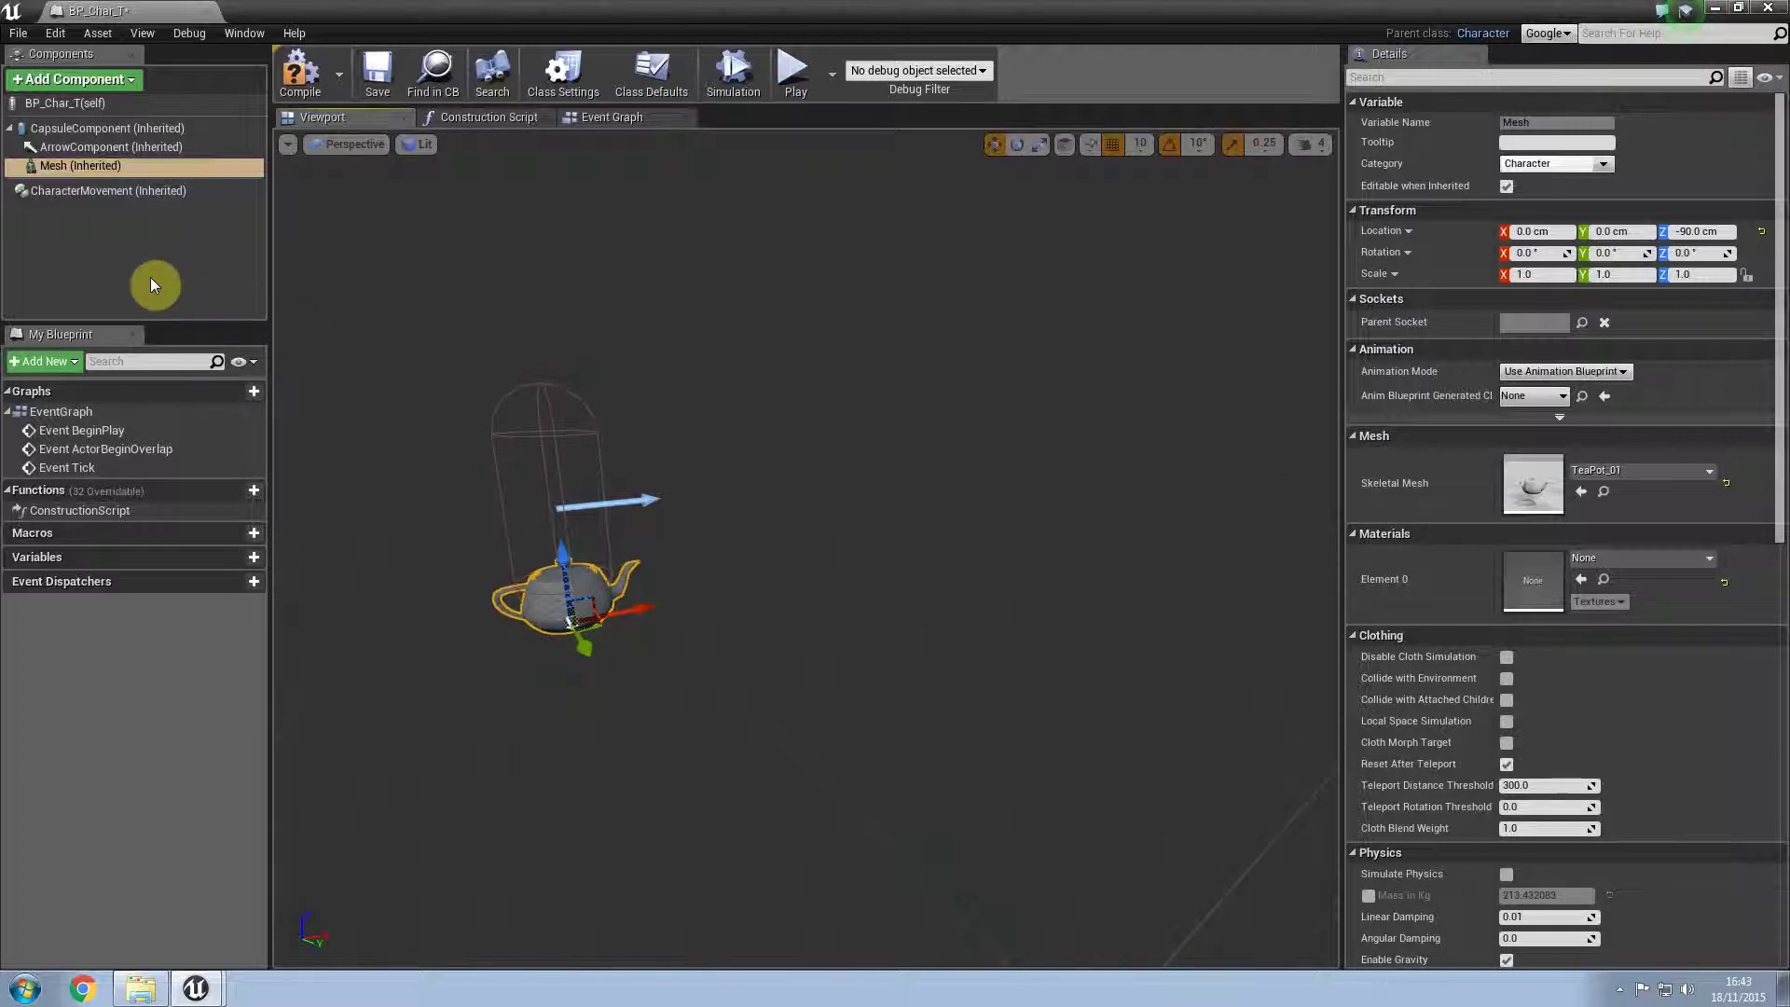
# Step: Dock the BP_Char_T editor beside the ThirdPersonExampleMap tab and briefly play-test the level
pyautogui.moveTo(145, 21); pyautogui.dragTo(328, 32)
pyautogui.click(84, 9)
pyautogui.click(901, 75)
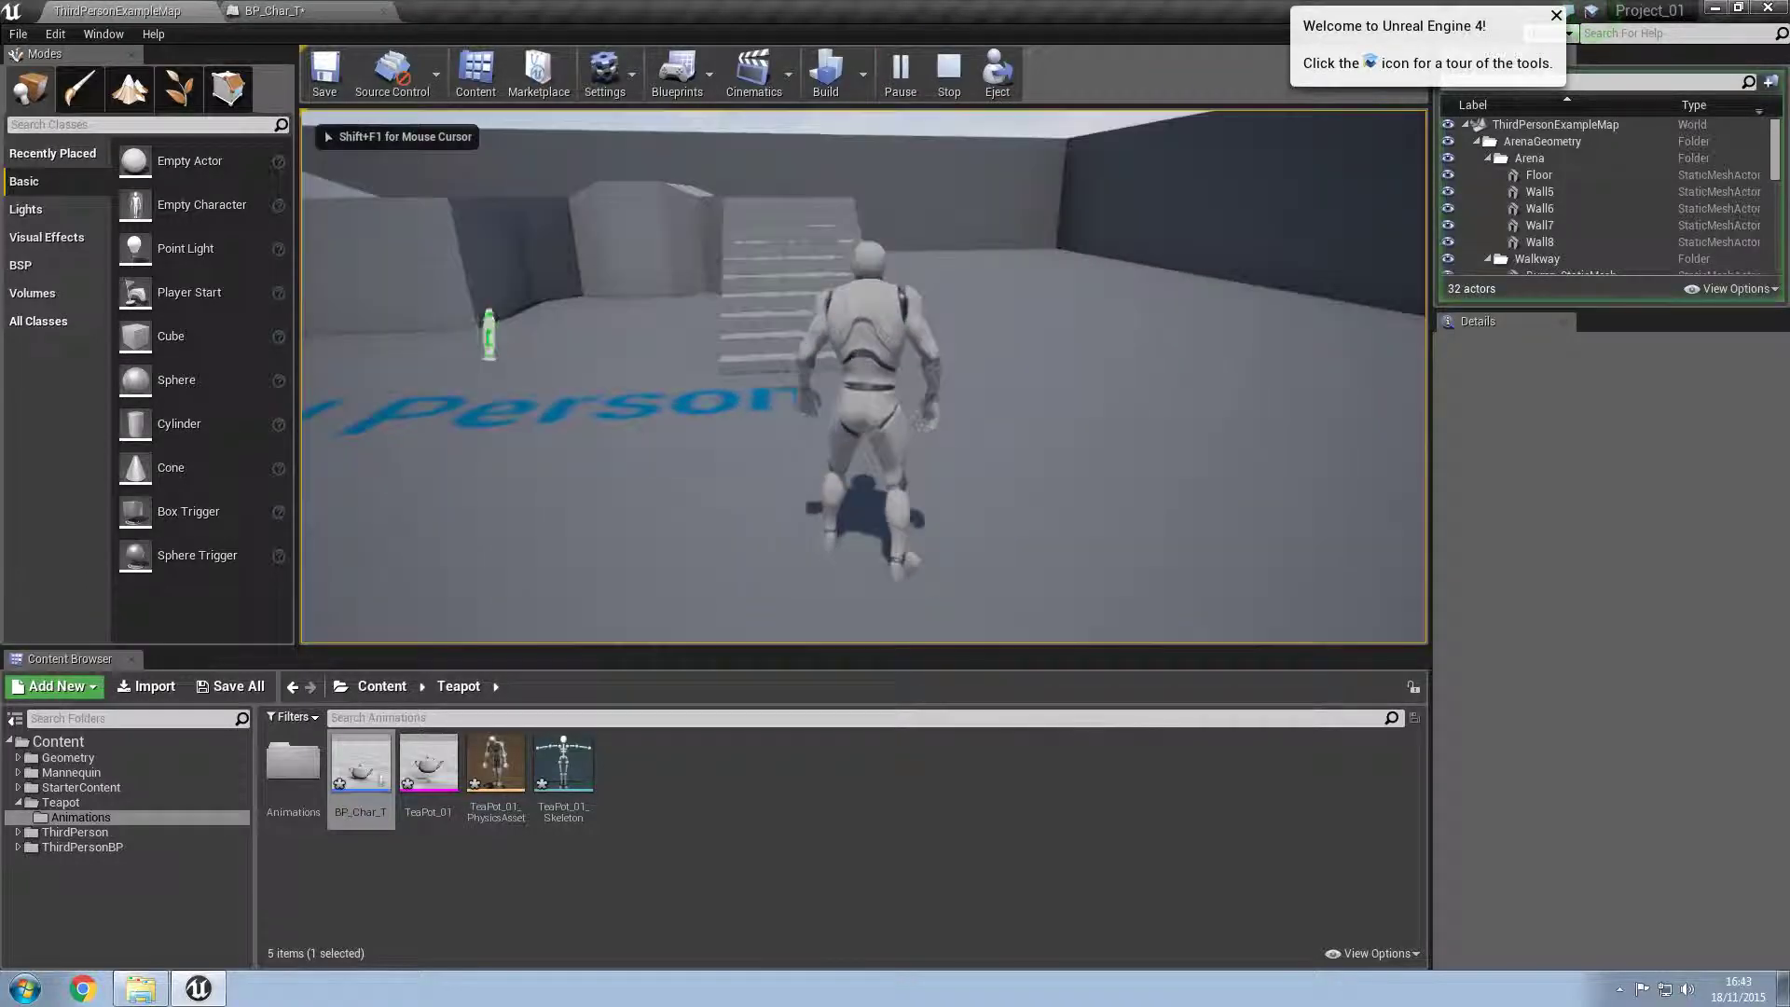
pyautogui.press('Escape')
# Step: Delete the ThirdPersonCharacter placed in the level and play-test the level without it
pyautogui.click(867, 351)
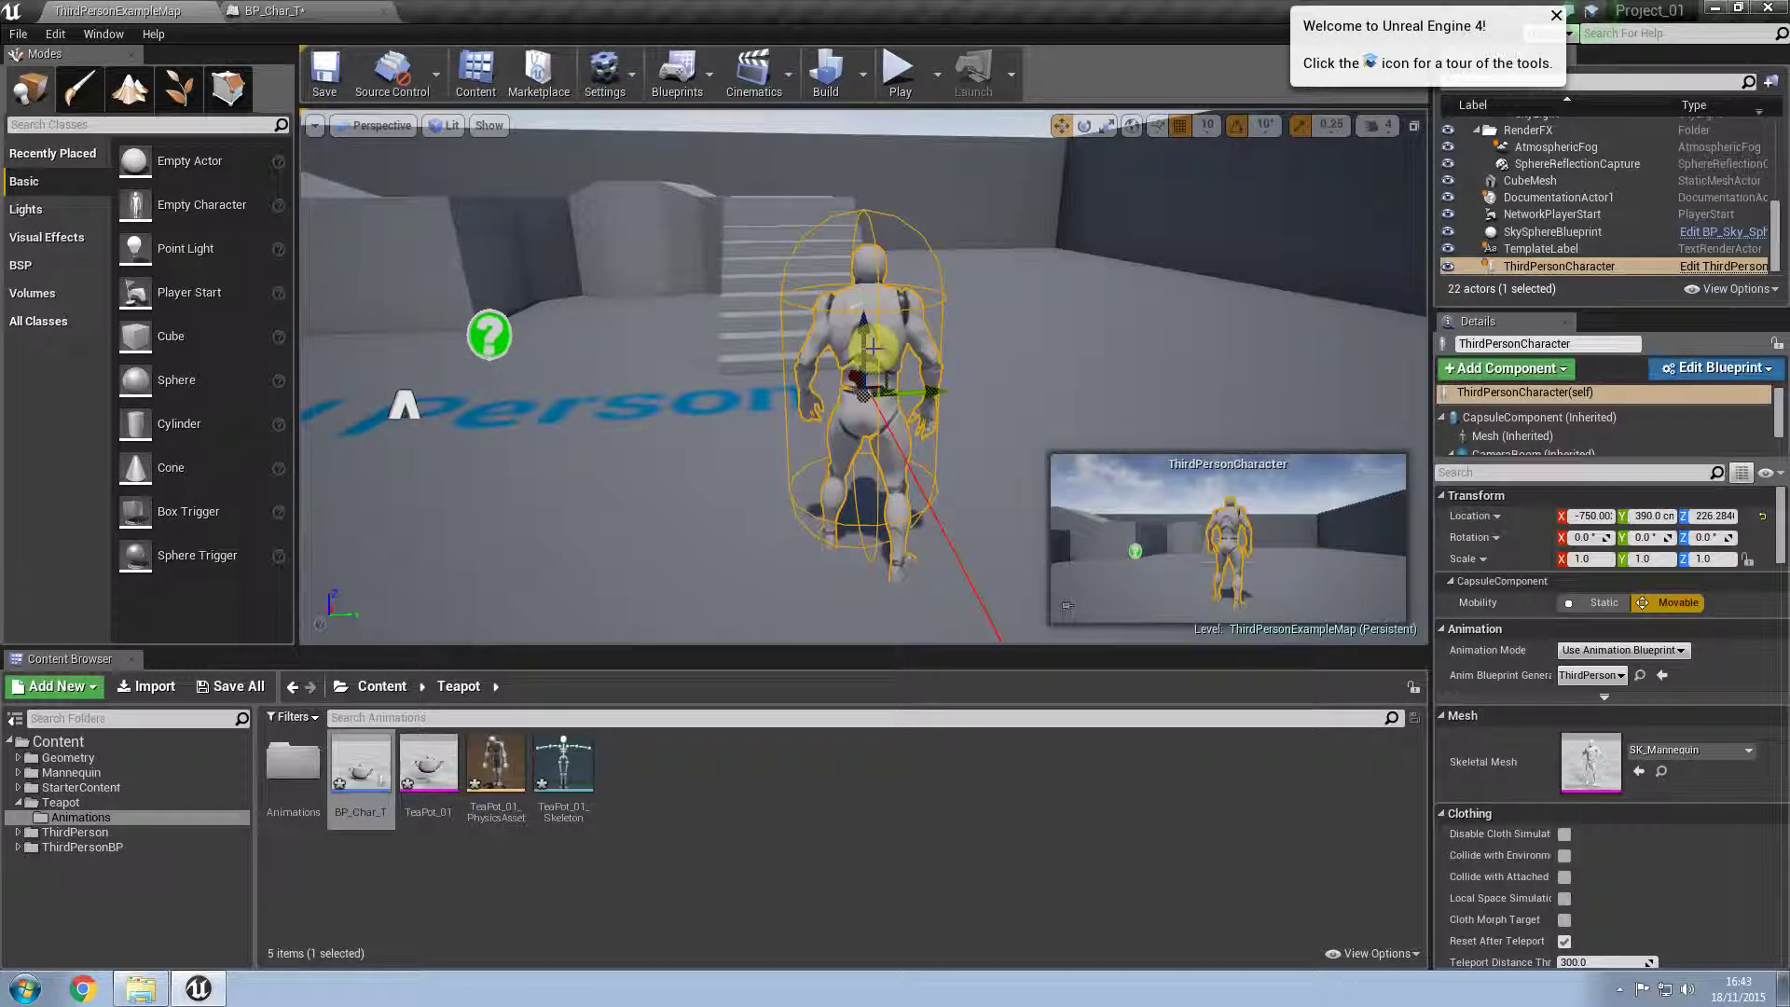
pyautogui.press('Delete')
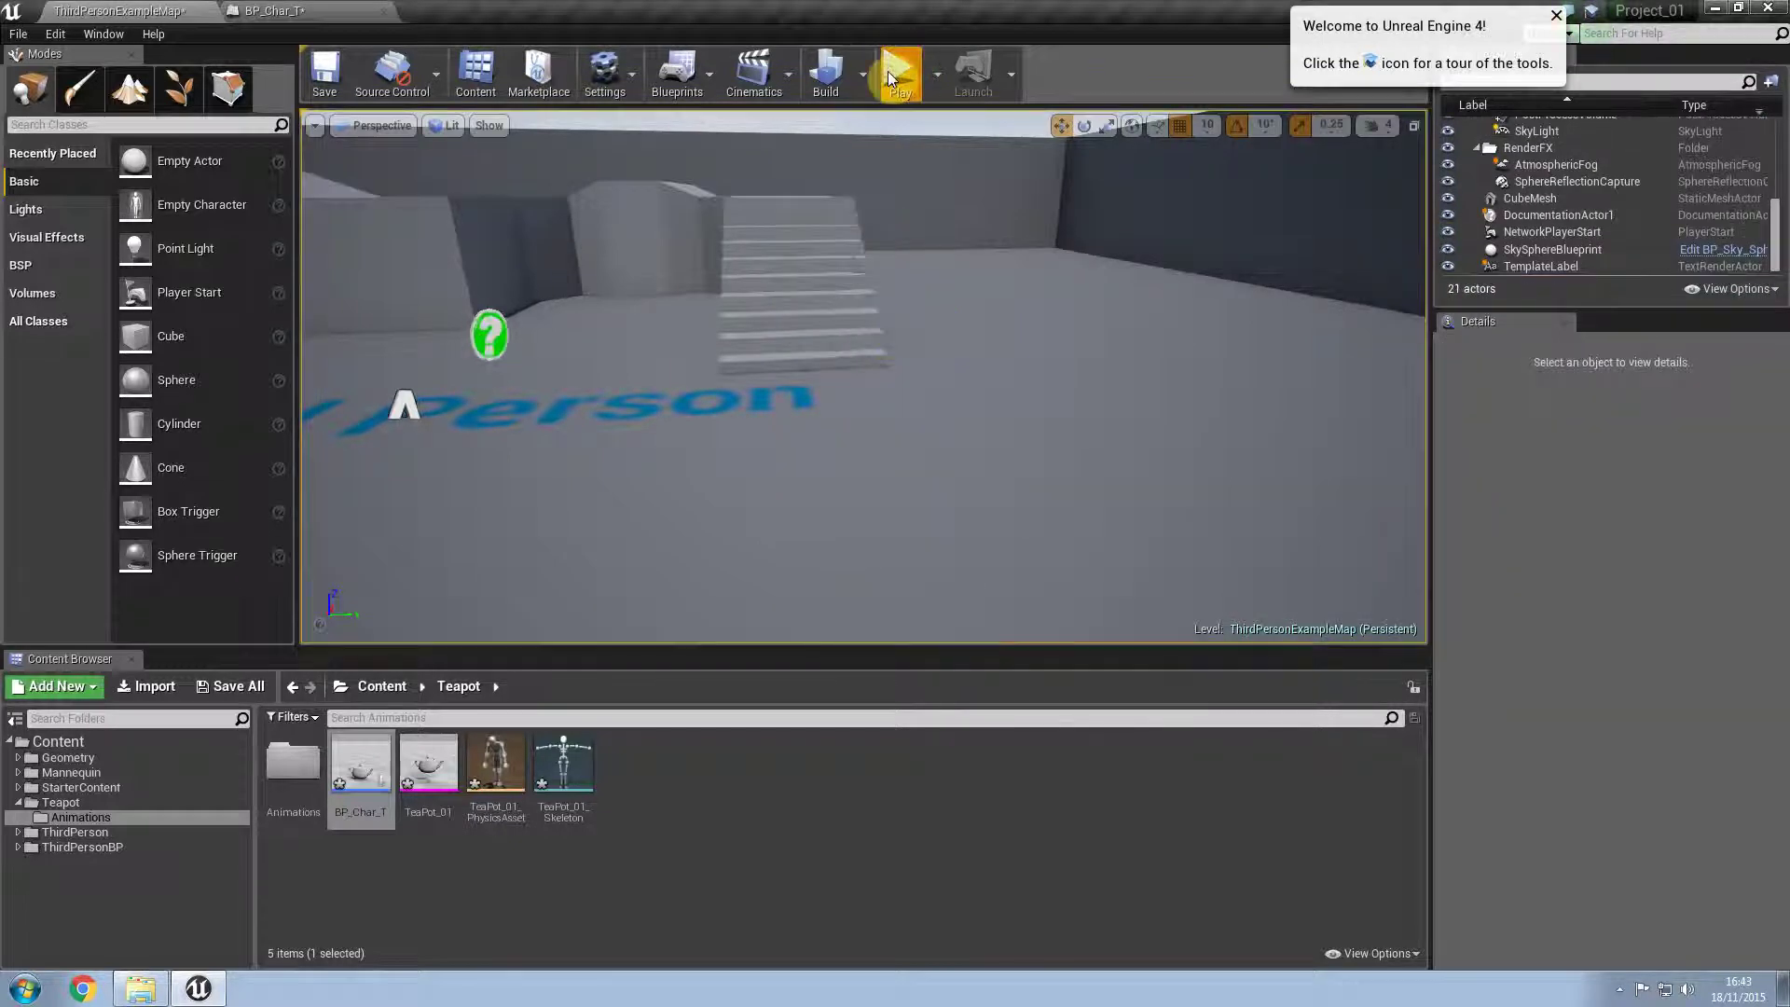
pyautogui.click(897, 76)
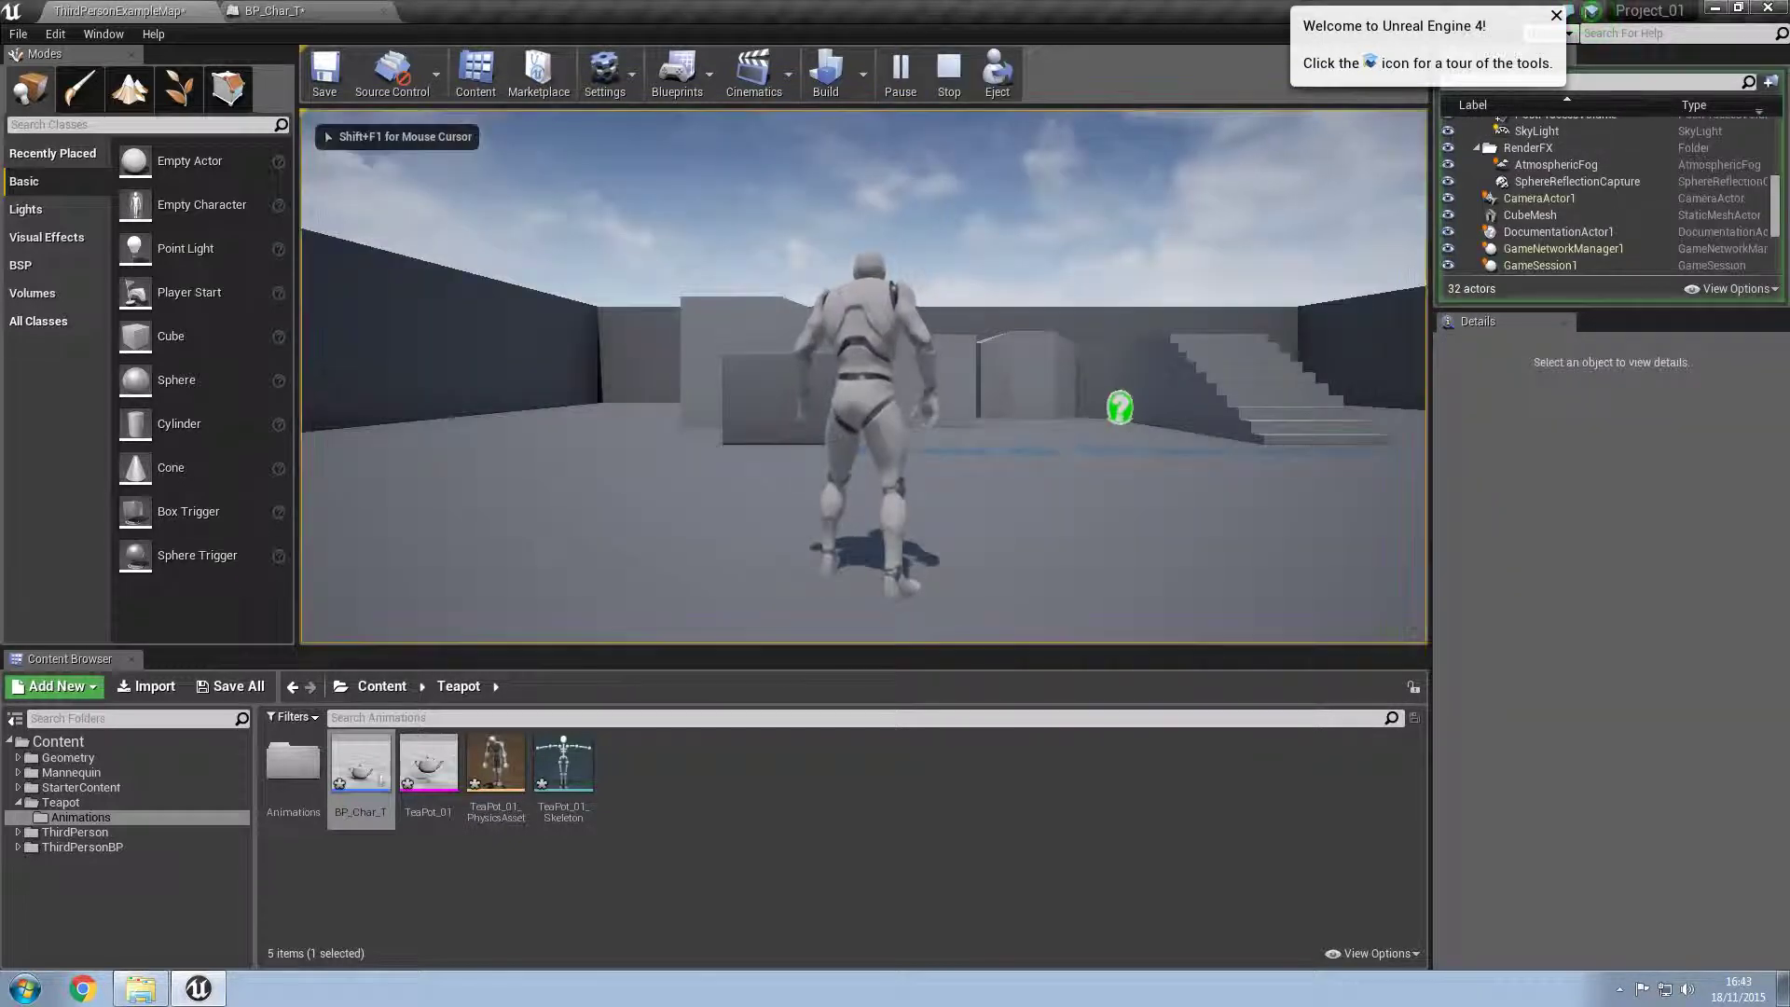
pyautogui.press('Escape')
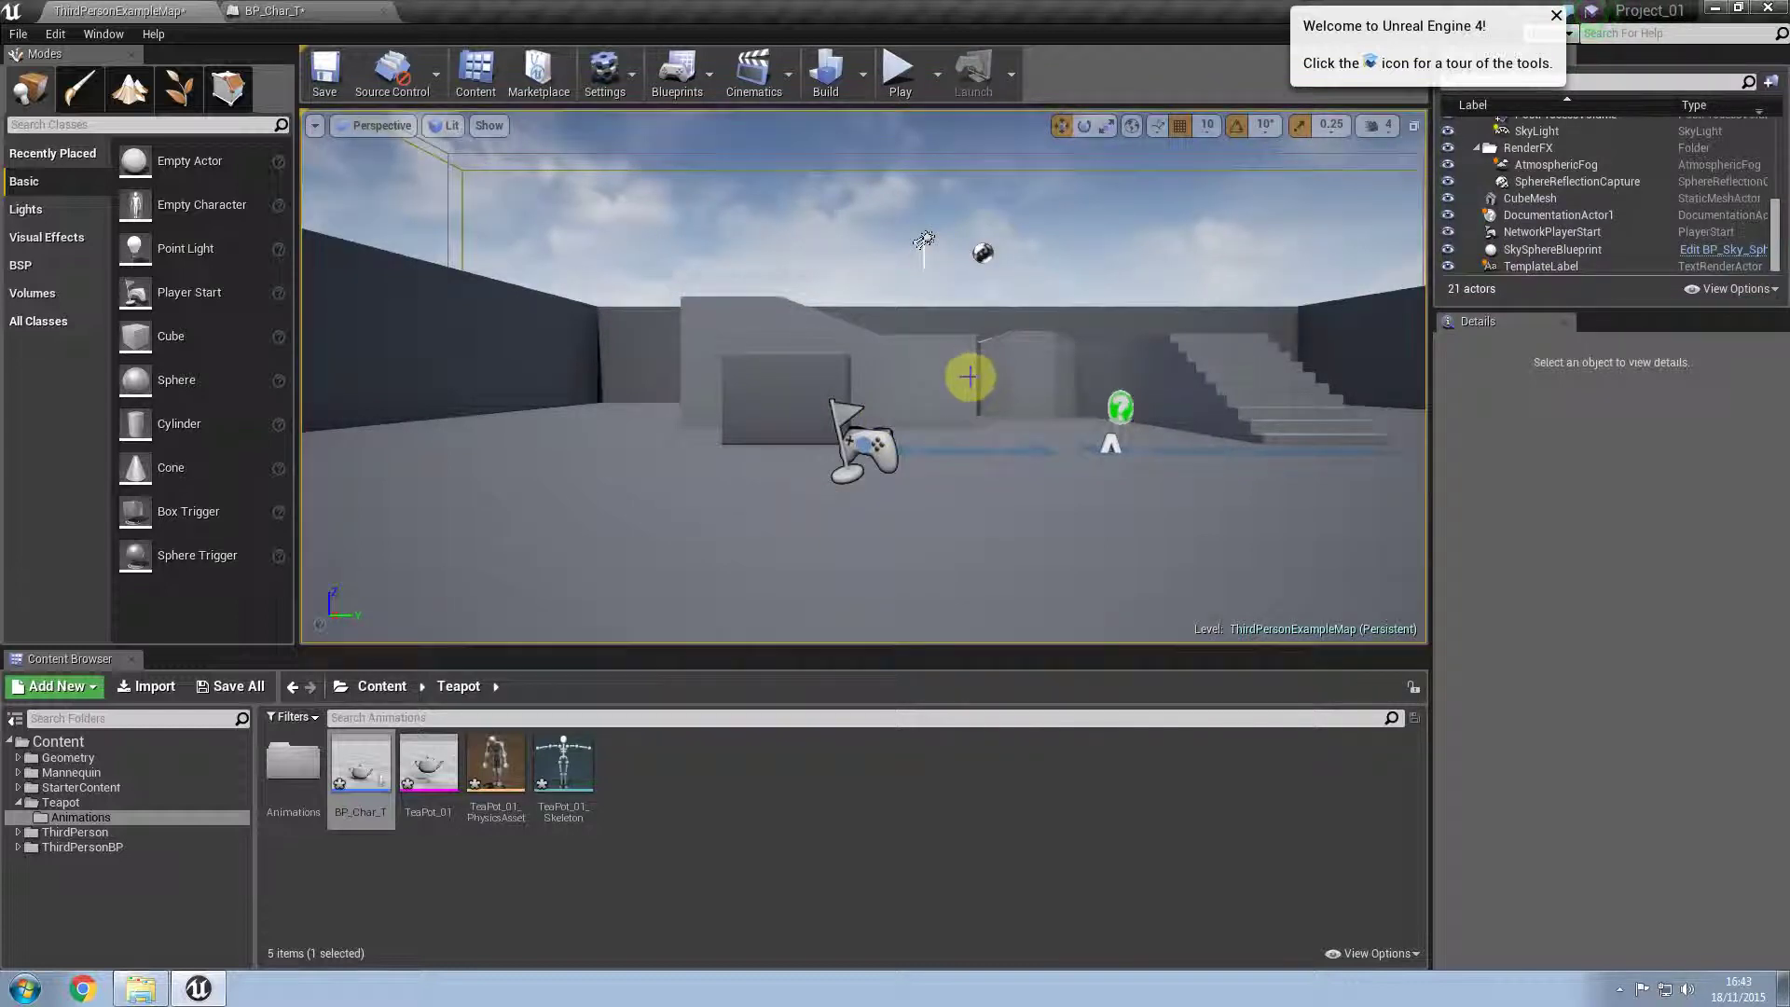
# Step: Set the Default Pawn Class of ThirdPersonGameMode in the ThirdPersonBP Blueprints folder to BP_Char_T and close its editor
pyautogui.click(110, 846)
pyautogui.click(310, 767)
pyautogui.doubleClick(311, 767)
pyautogui.click(362, 767)
pyautogui.doubleClick(364, 776)
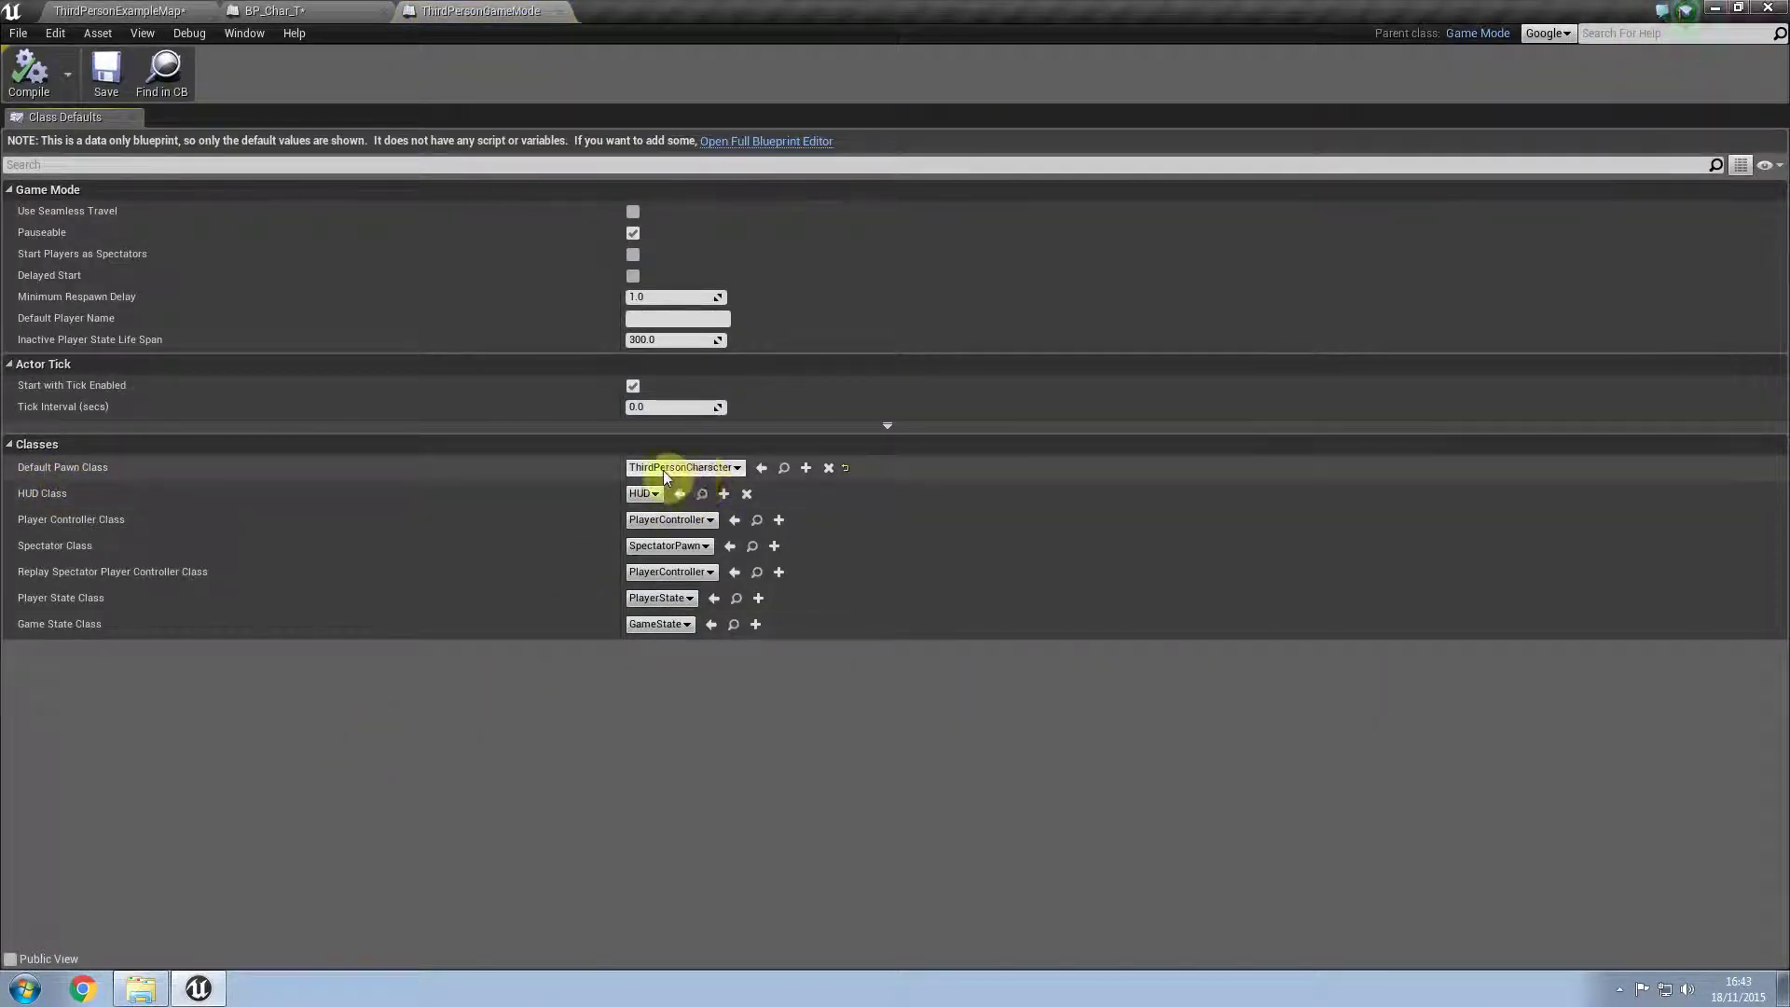
pyautogui.click(718, 468)
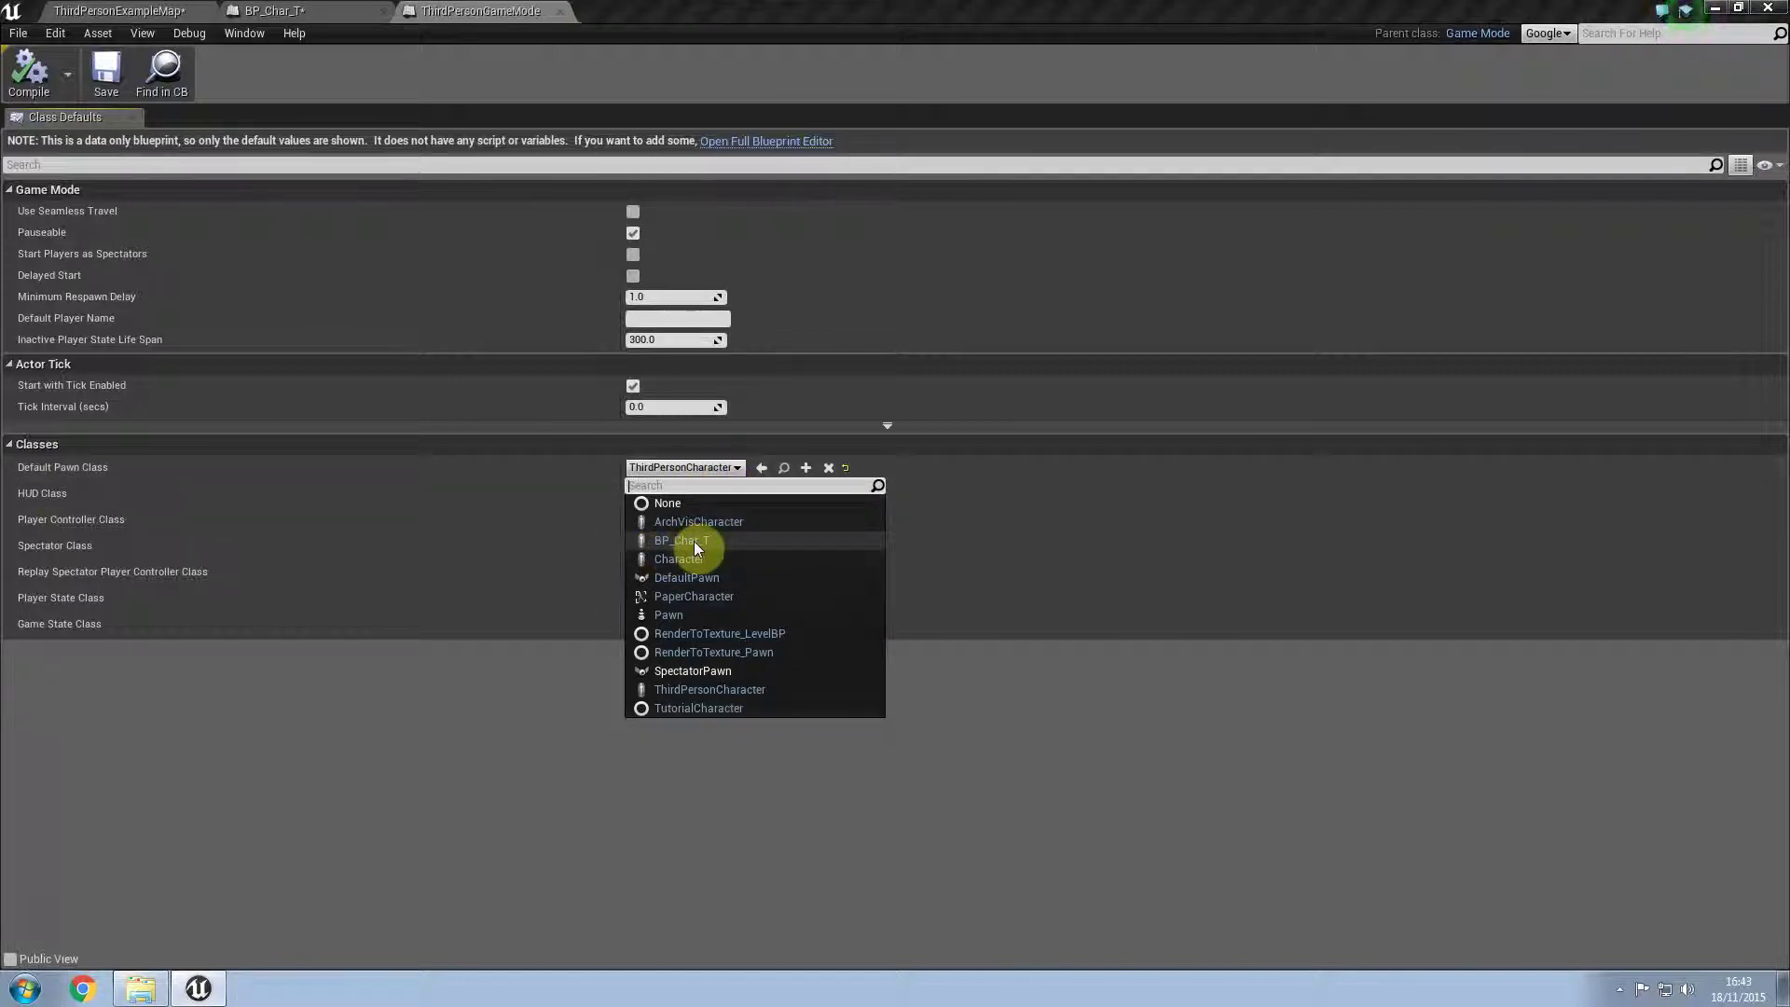
pyautogui.click(698, 543)
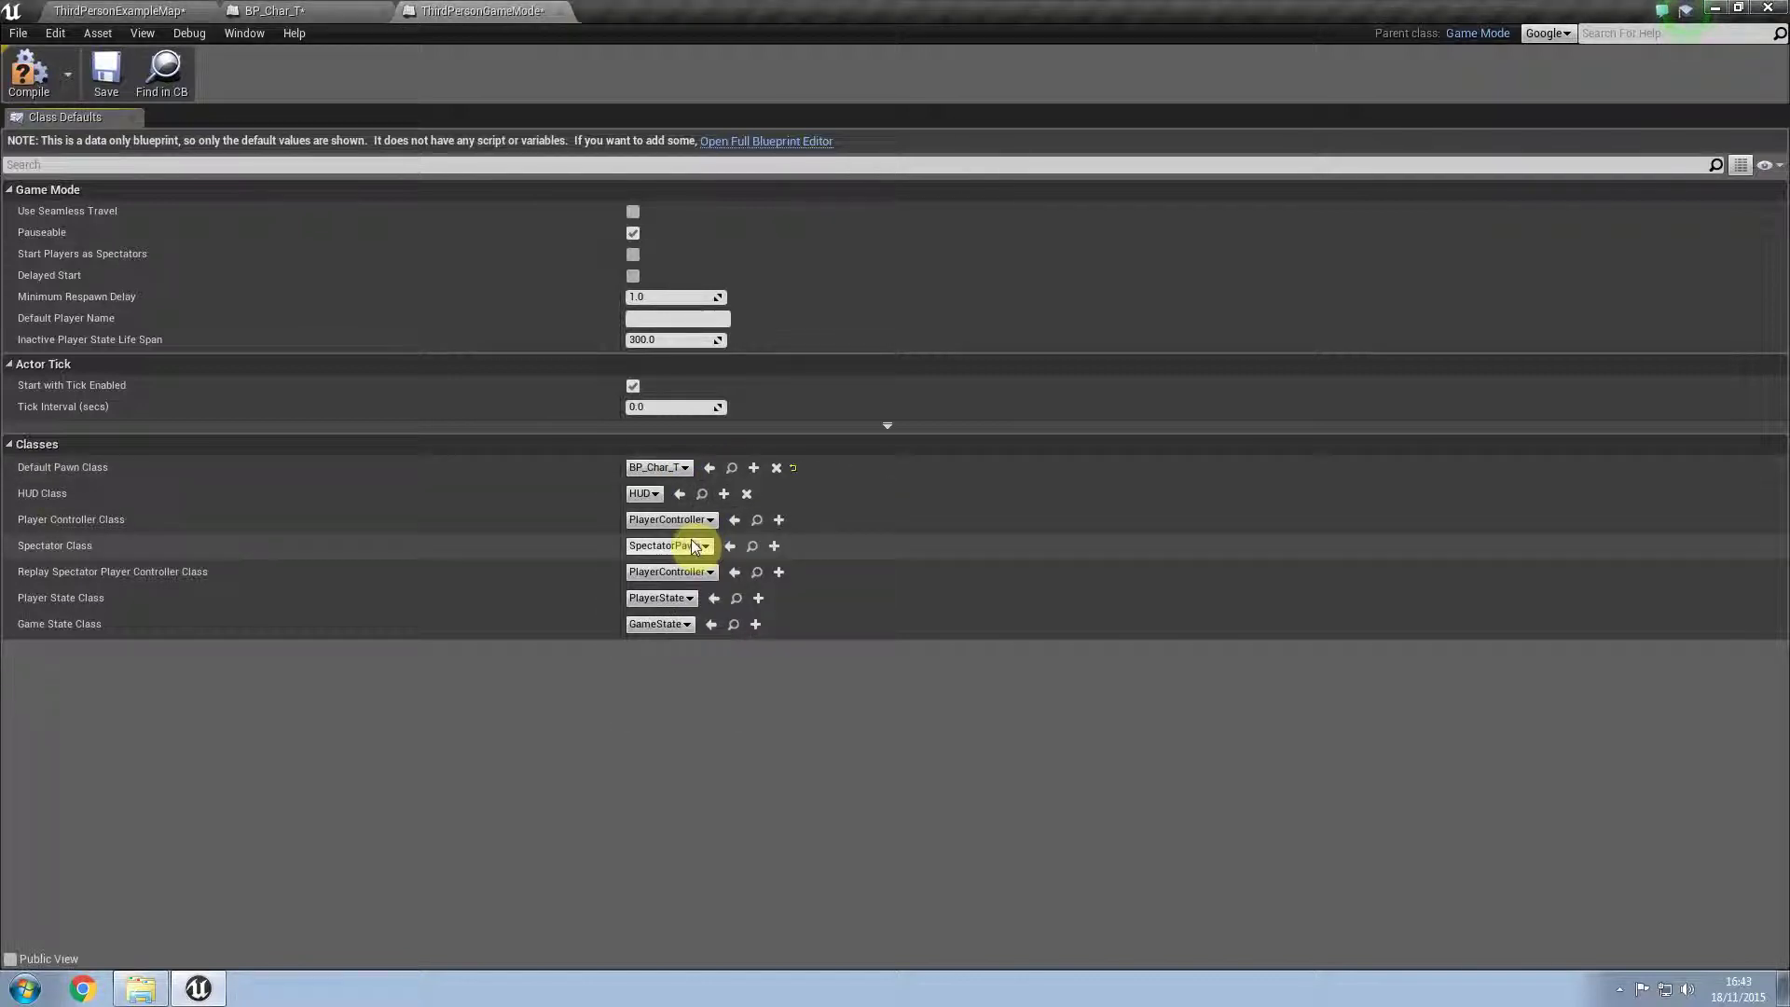
pyautogui.click(568, 11)
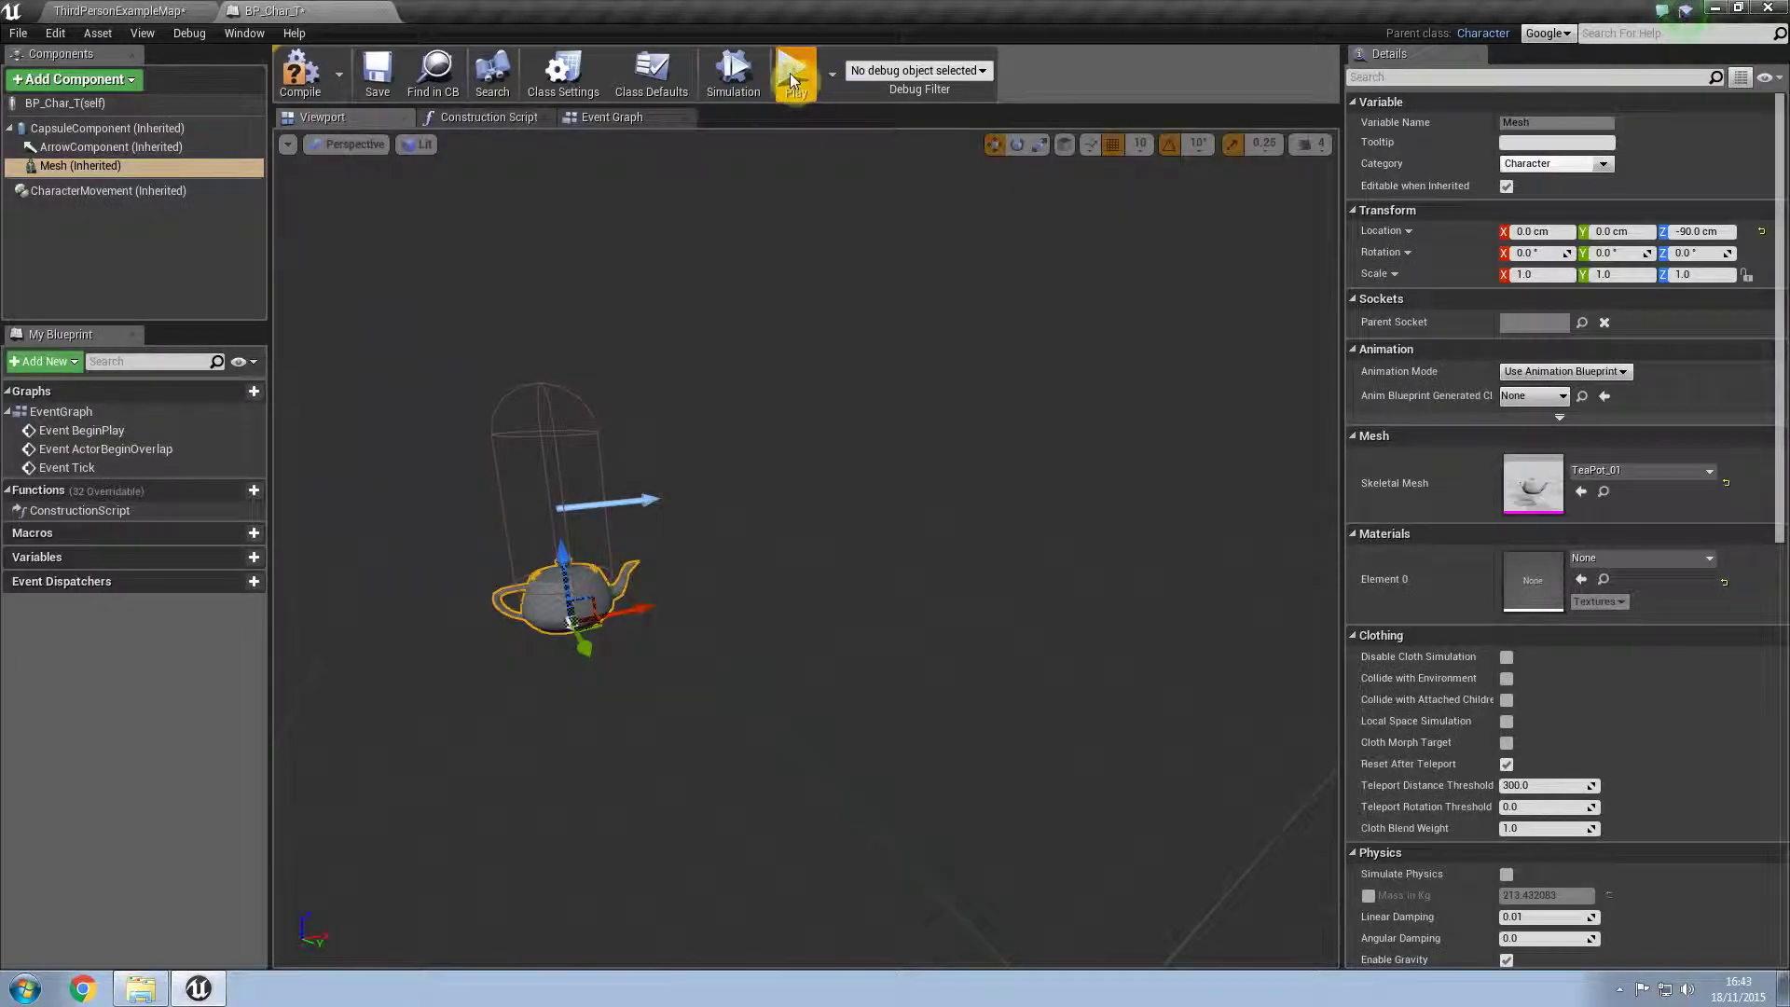
# Step: Play-test the level with the new pawn, detach from it to inspect the teapot from outside, and stop the session
pyautogui.click(793, 75)
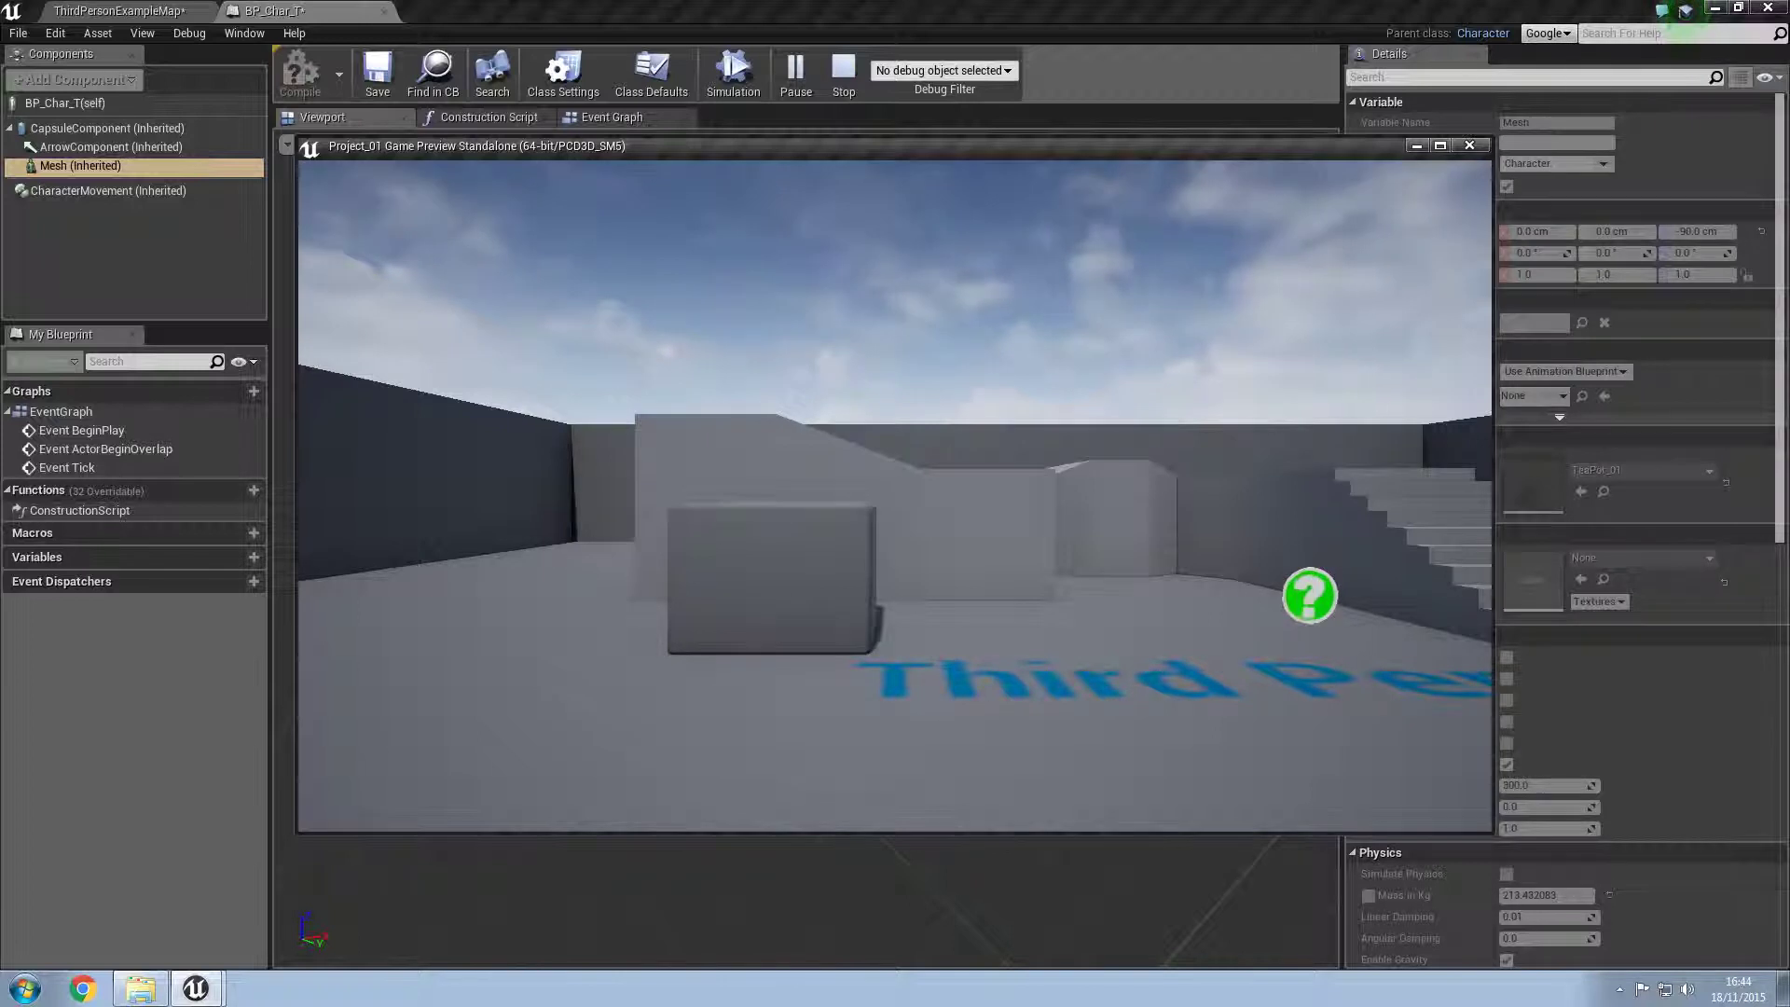
pyautogui.click(186, 11)
pyautogui.click(900, 74)
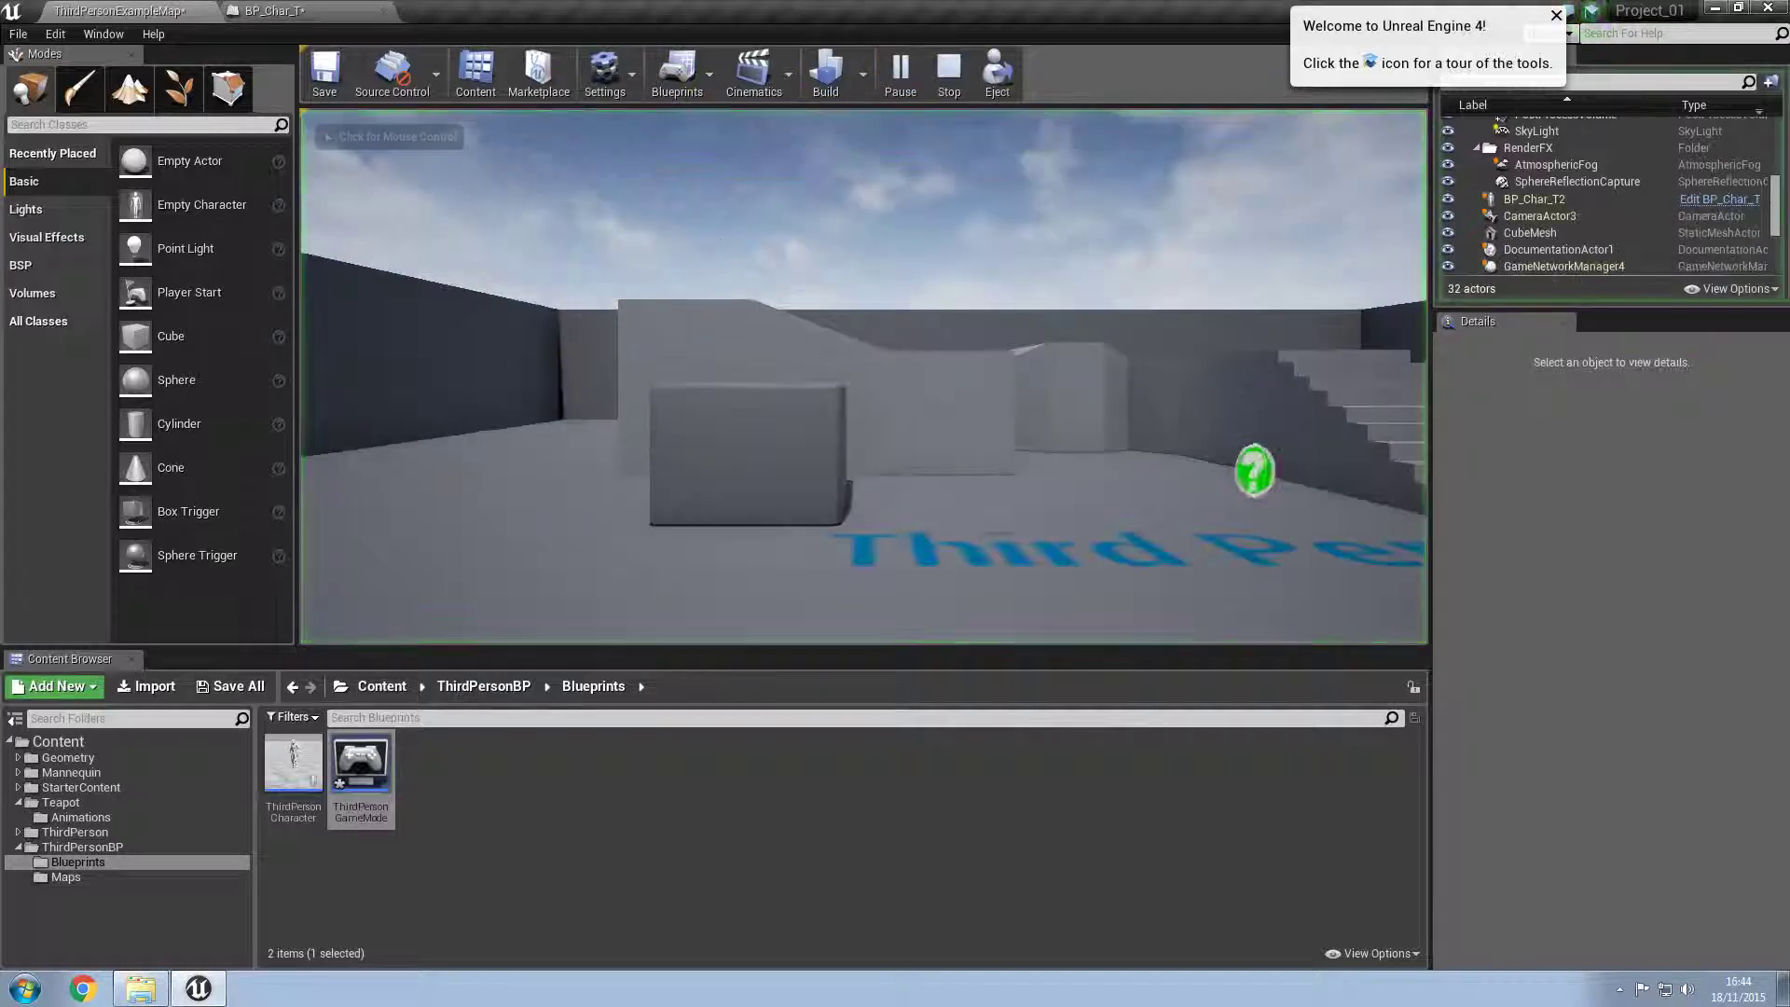
pyautogui.click(886, 250)
pyautogui.moveTo(886, 250); pyautogui.dragTo(732, 340, button='right')
pyautogui.press('d')
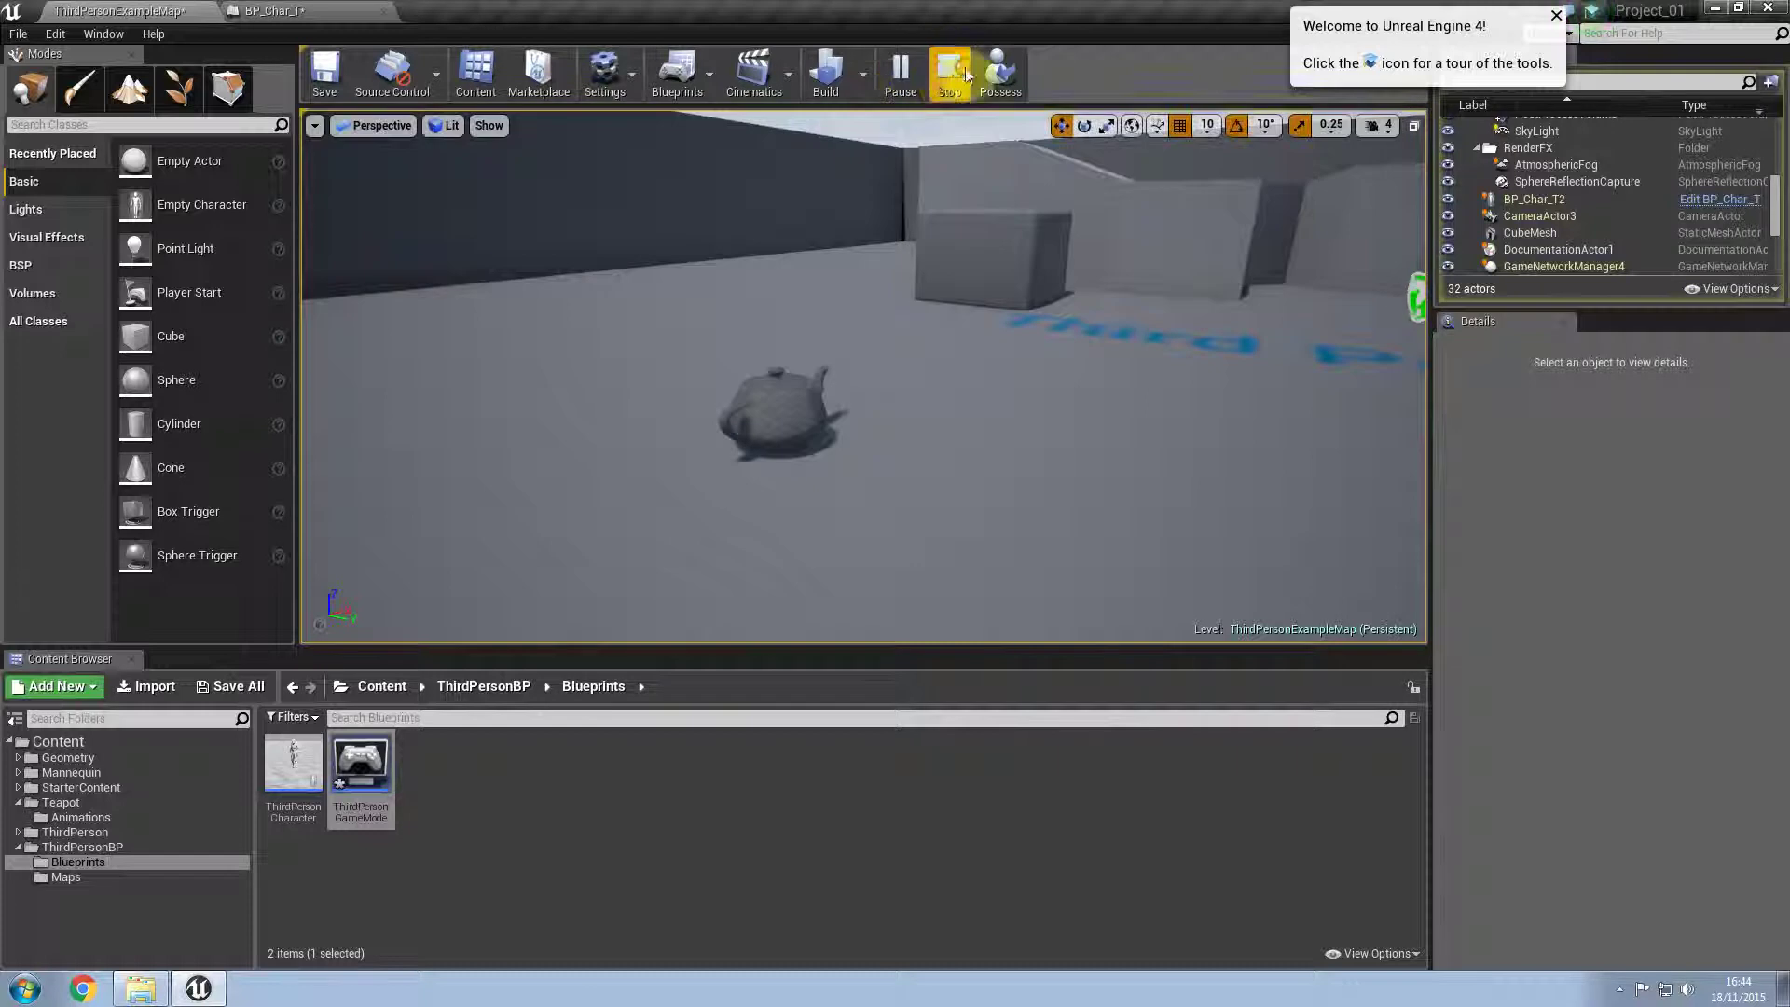
pyautogui.click(951, 74)
# Step: Add a Spring Arm component to the BP_Char_T blueprint
pyautogui.click(303, 10)
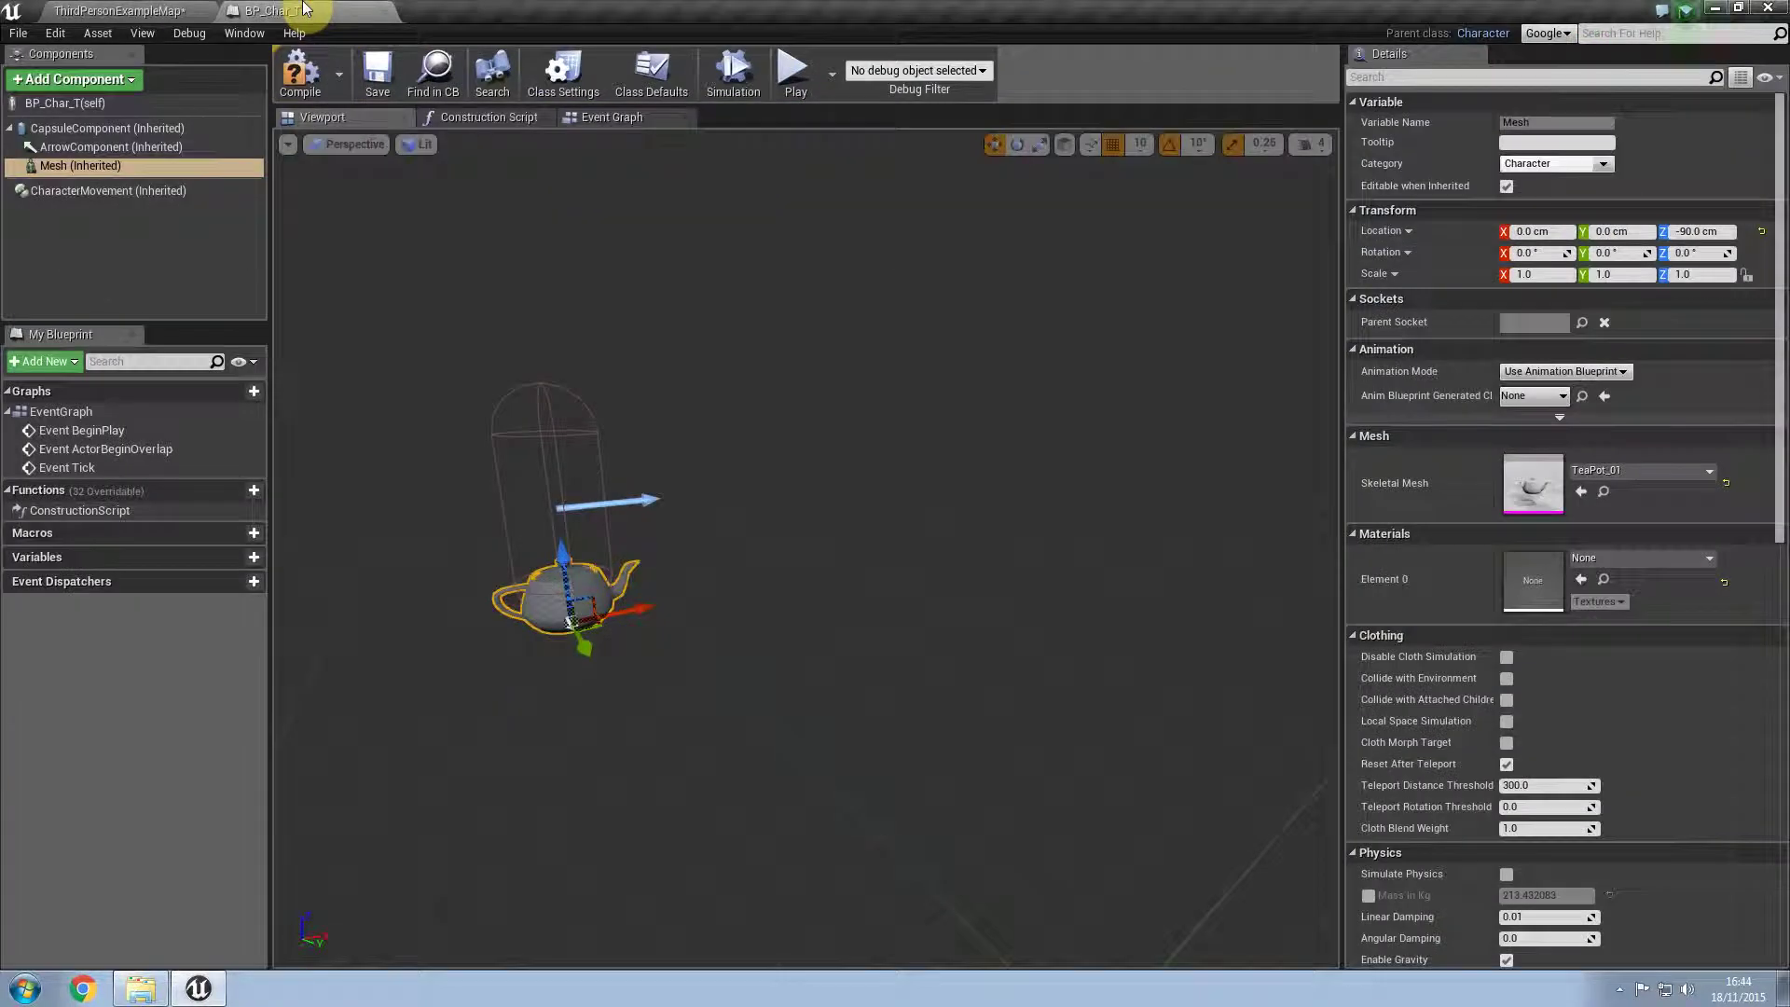
pyautogui.moveTo(664, 594); pyautogui.dragTo(578, 611, button='right')
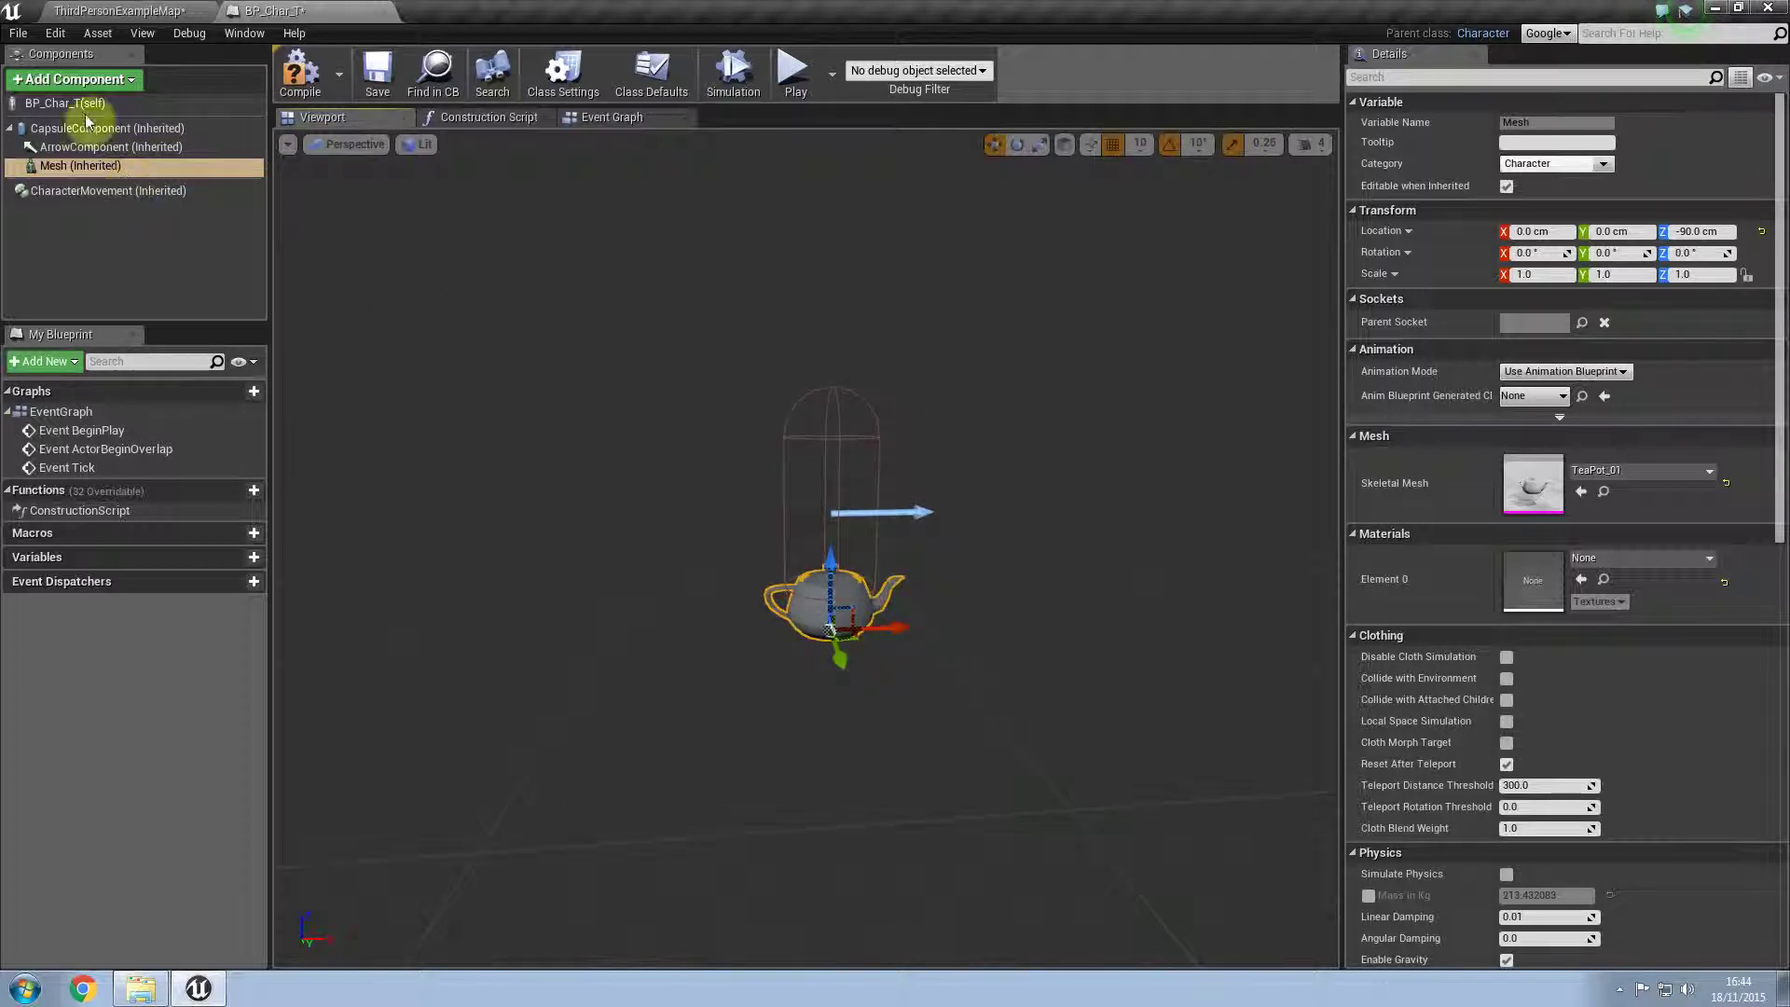
pyautogui.click(93, 79)
pyautogui.write('sp')
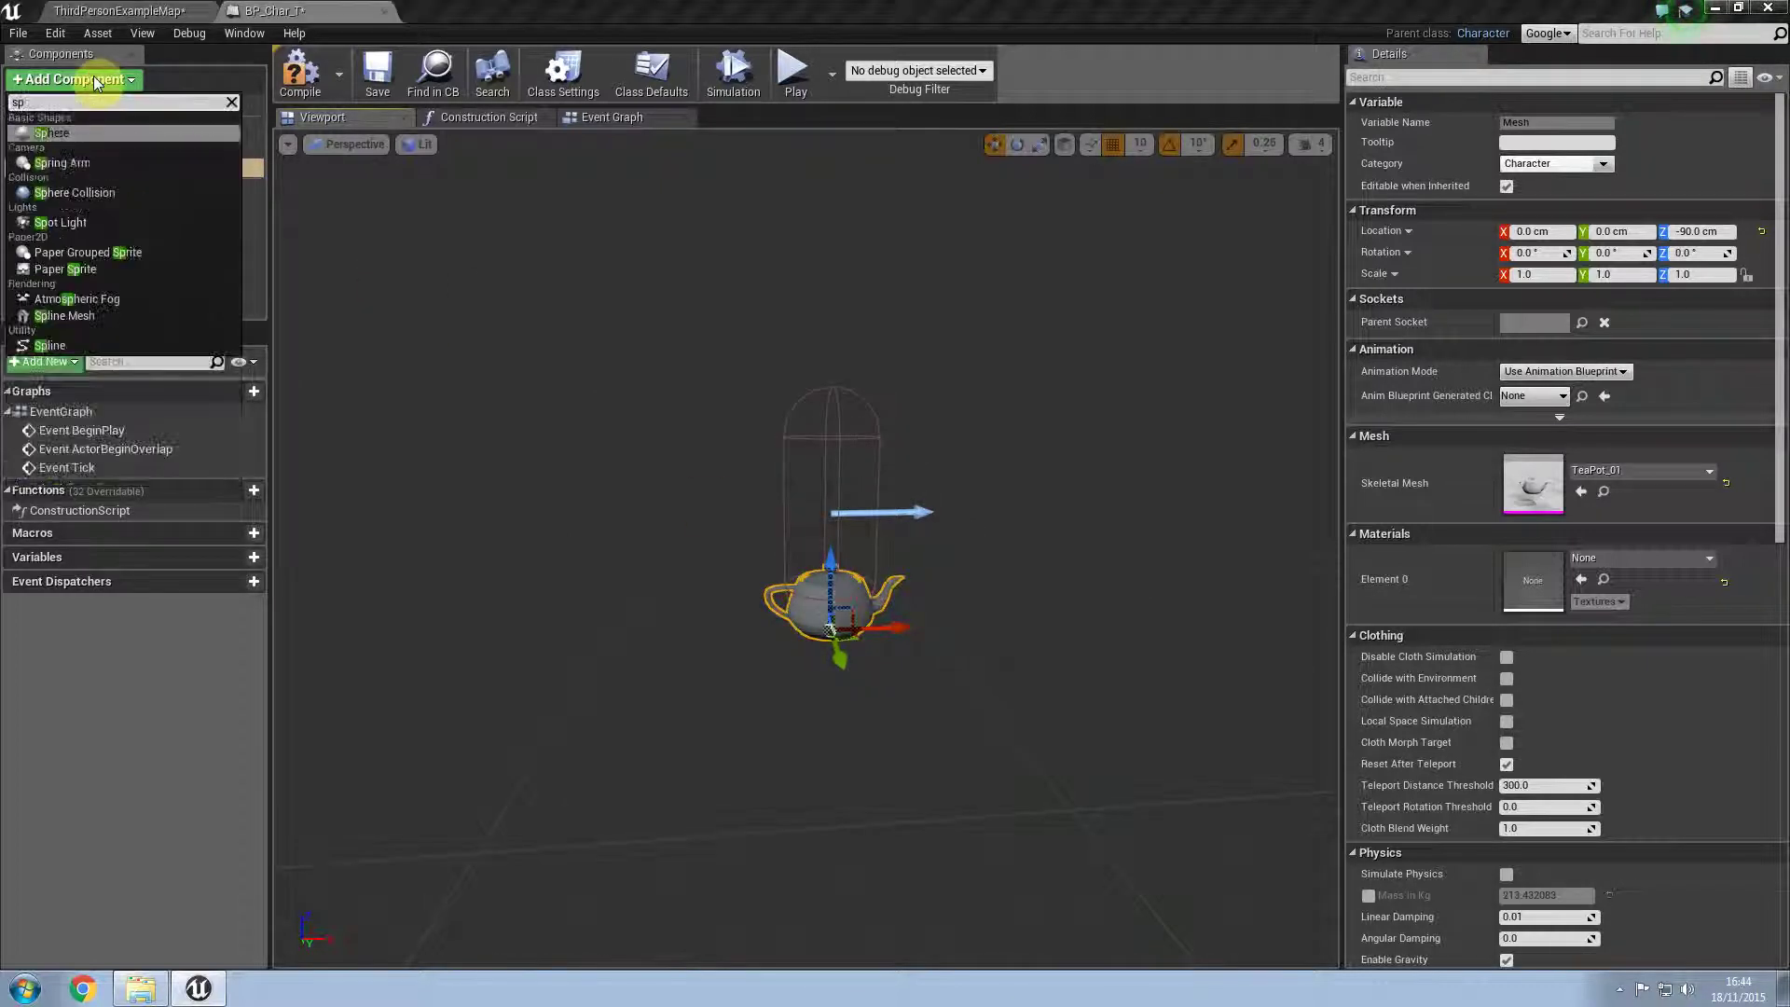
pyautogui.press('Down')
pyautogui.press('Return')
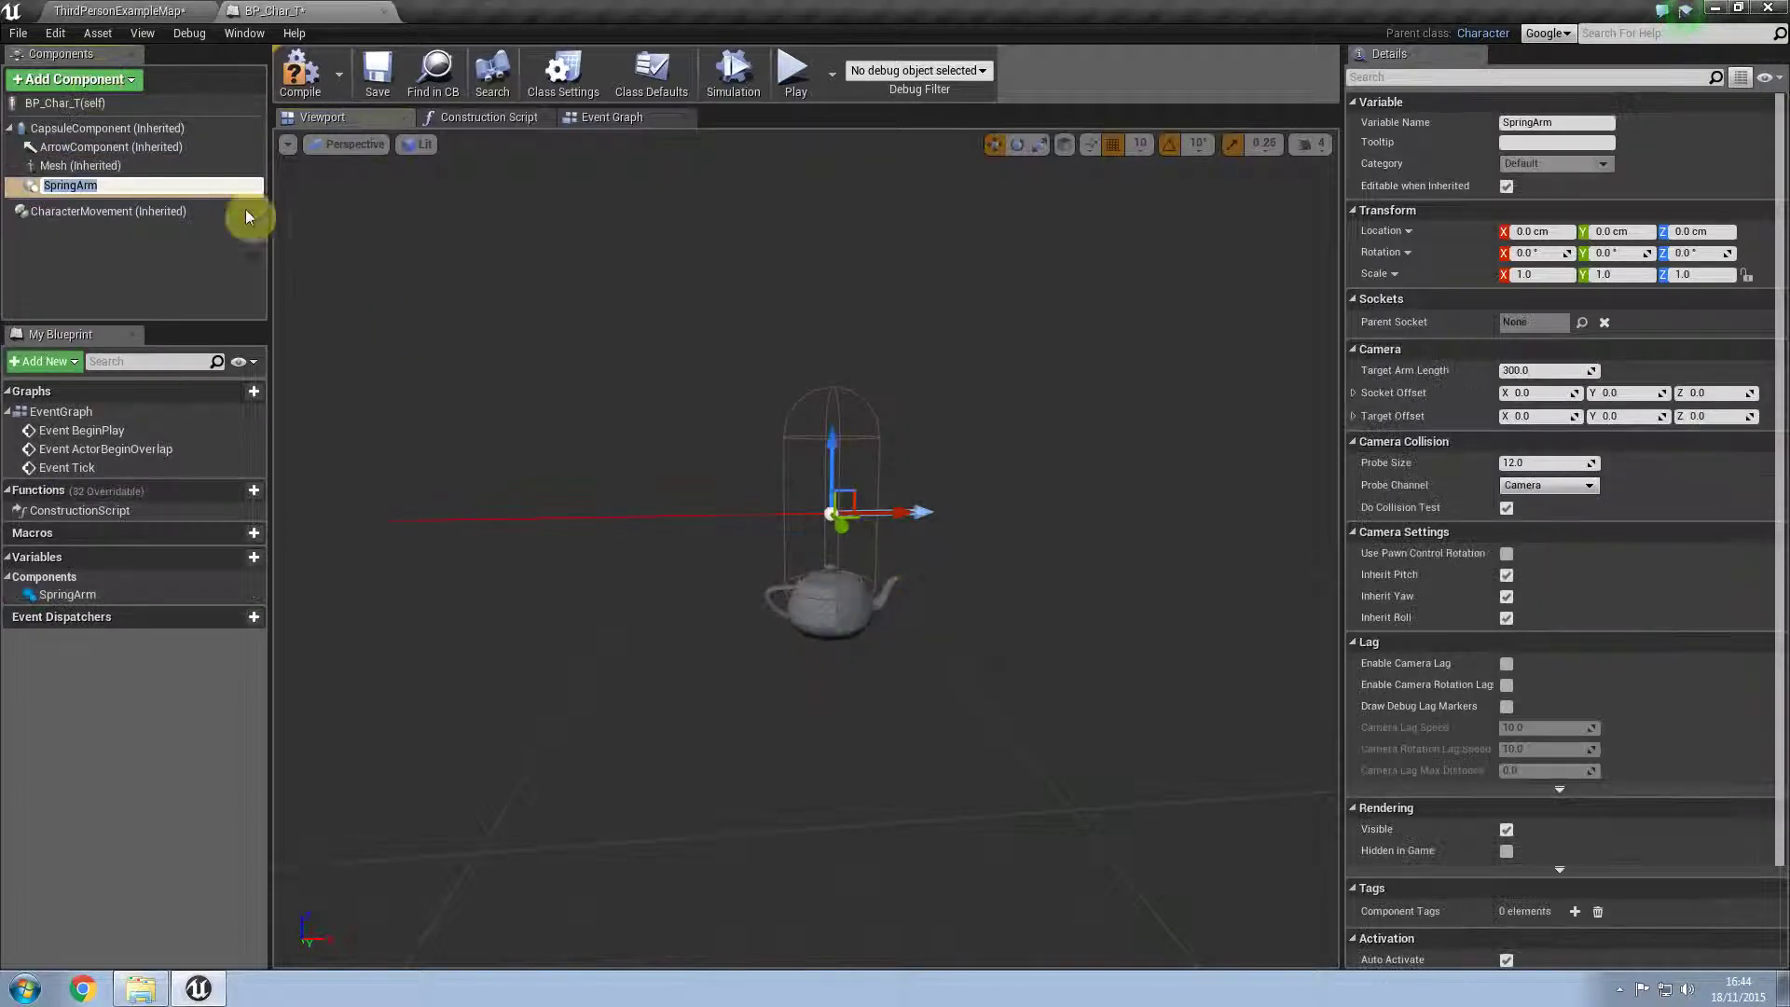
# Step: Add a Camera component as a child of the SpringArm and play-test the camera behind the teapot
pyautogui.click(89, 80)
pyautogui.write('ca')
pyautogui.press('Return')
pyautogui.moveTo(31, 206); pyautogui.dragTo(75, 190)
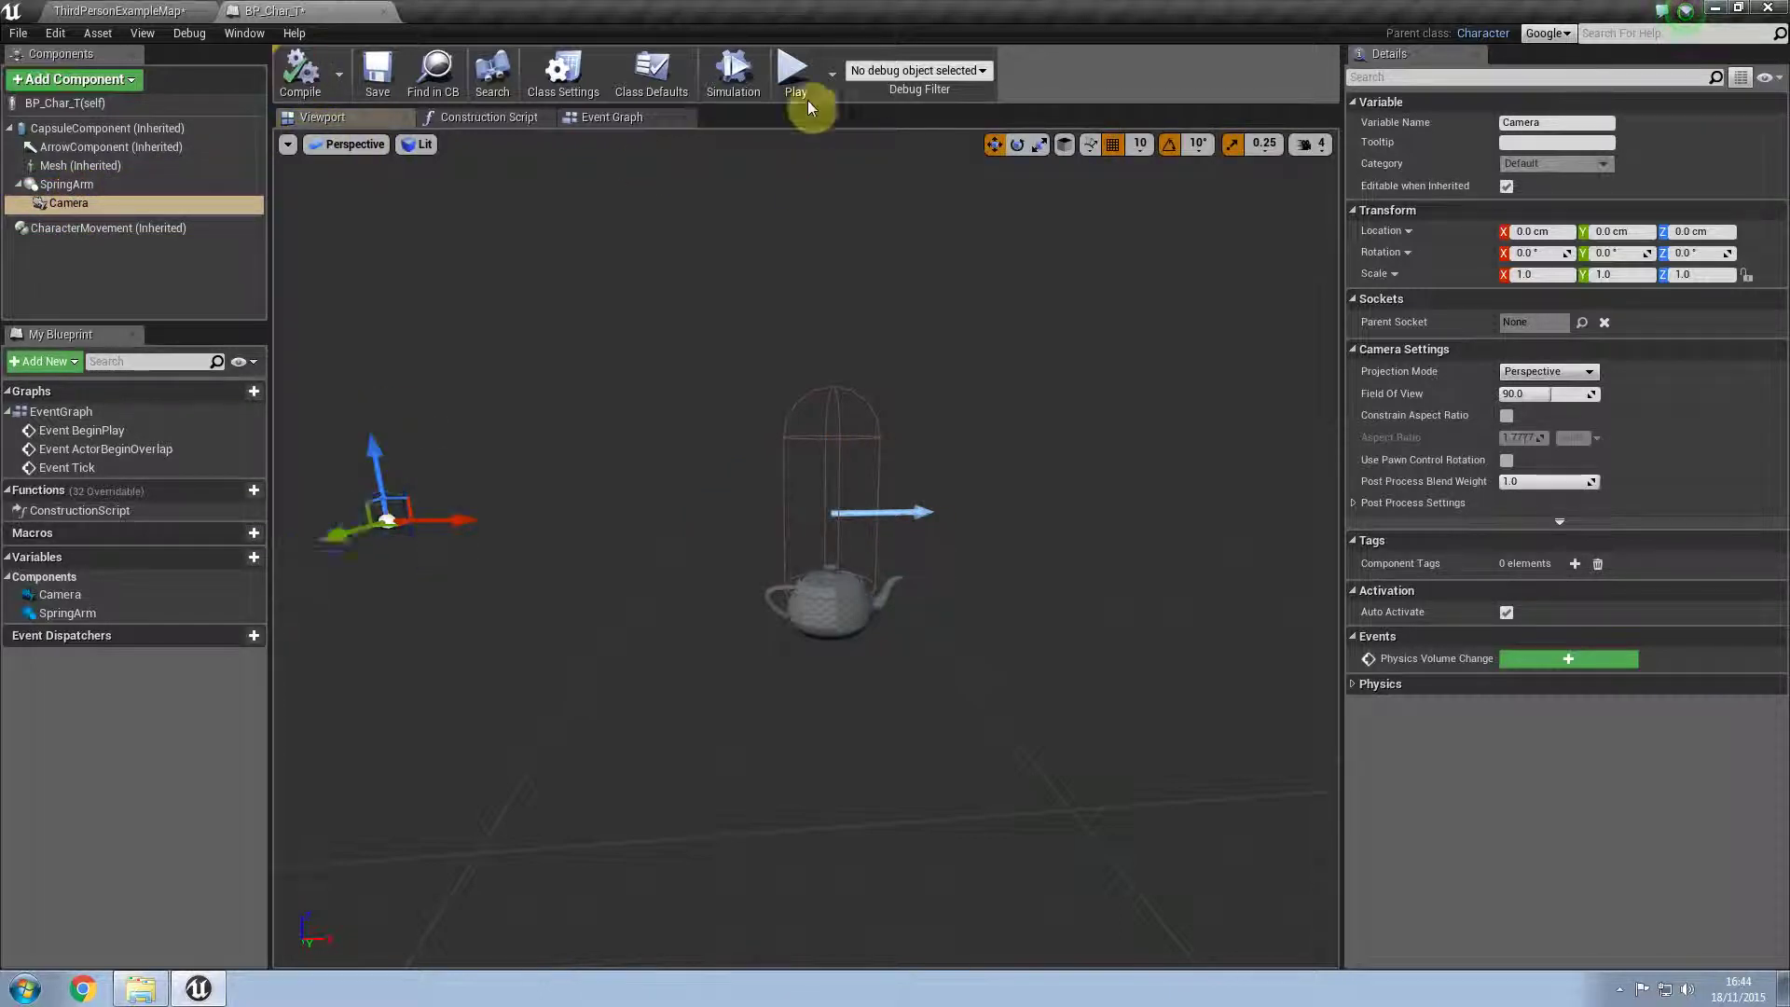
pyautogui.click(791, 78)
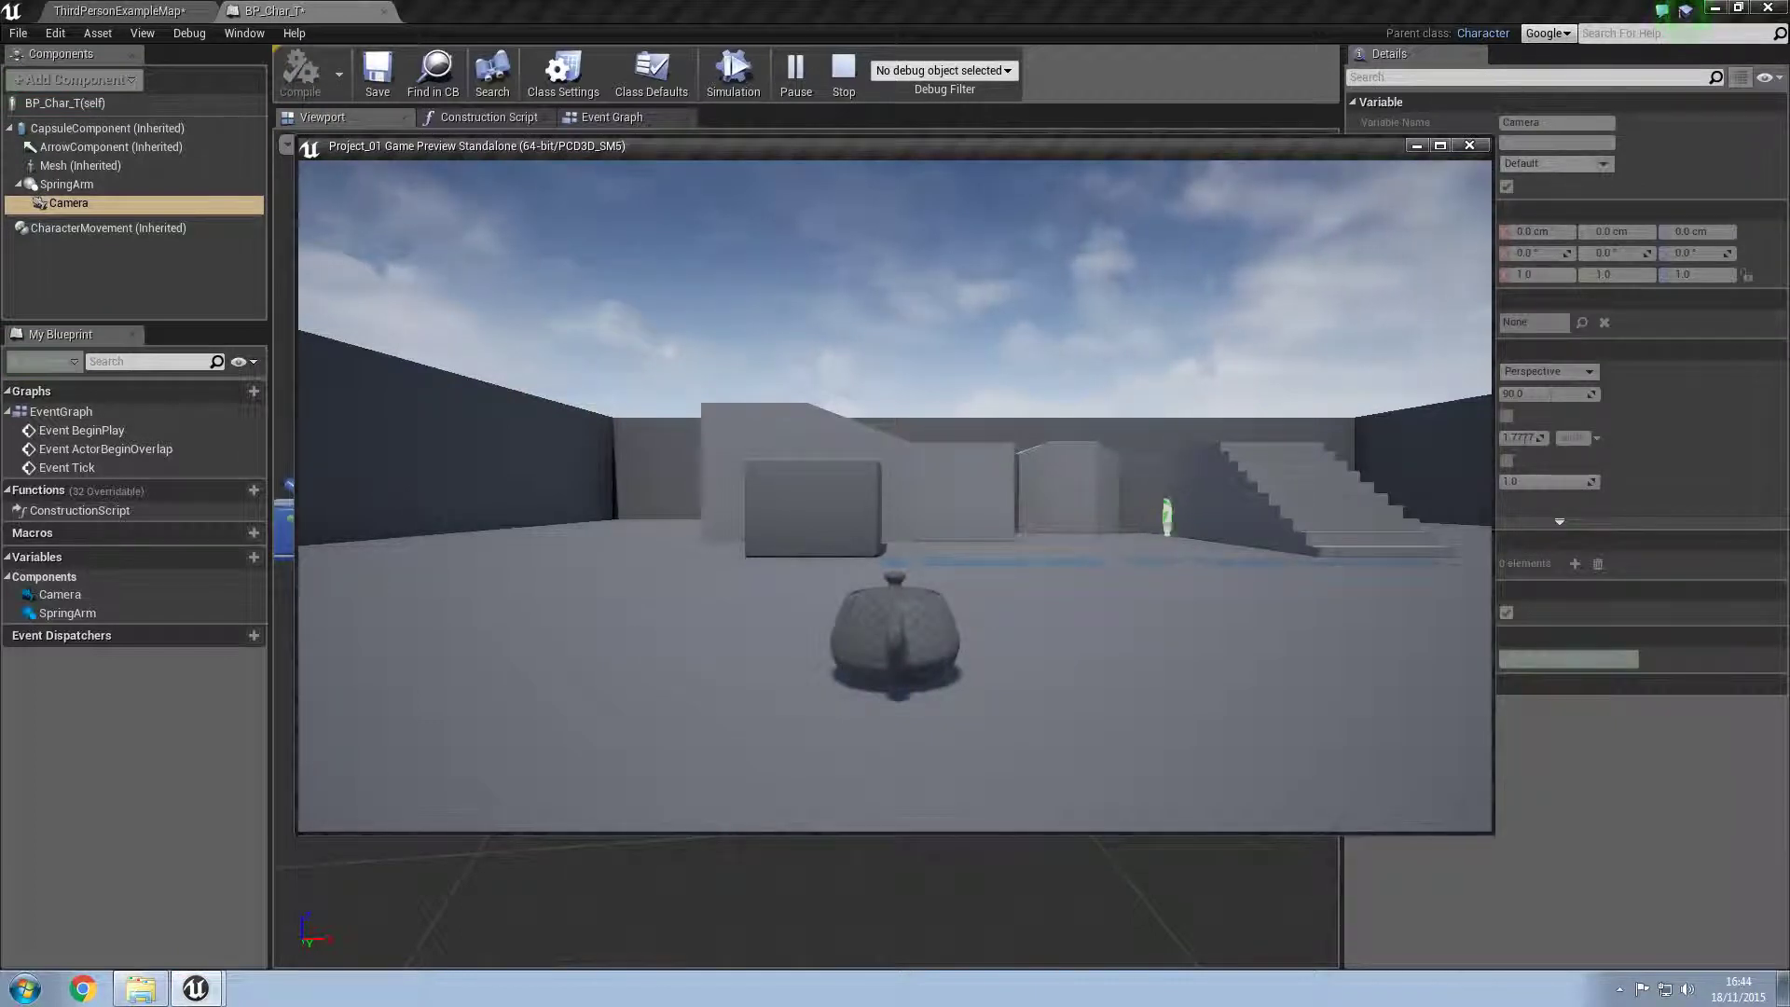
pyautogui.press('Escape')
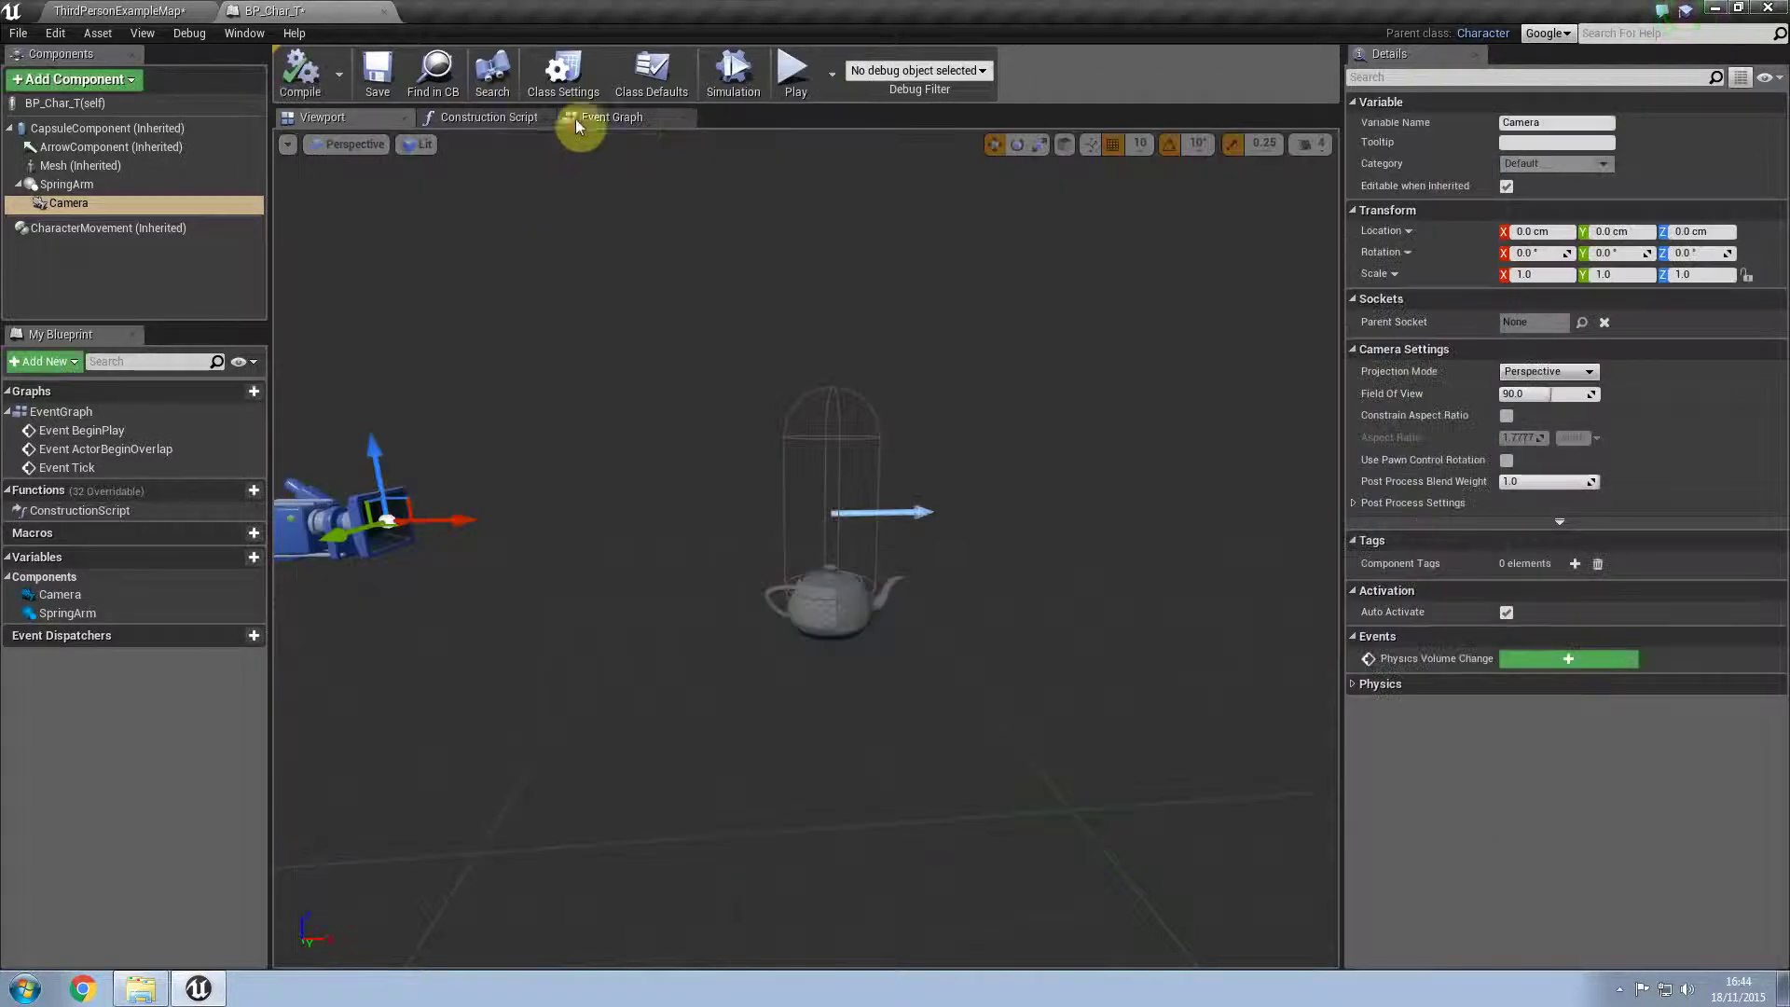
# Step: Delete the default BeginPlay, ActorBeginOverlap and Tick event nodes from BP_Char_T's event graph
pyautogui.click(627, 118)
pyautogui.moveTo(1044, 291); pyautogui.dragTo(422, 776)
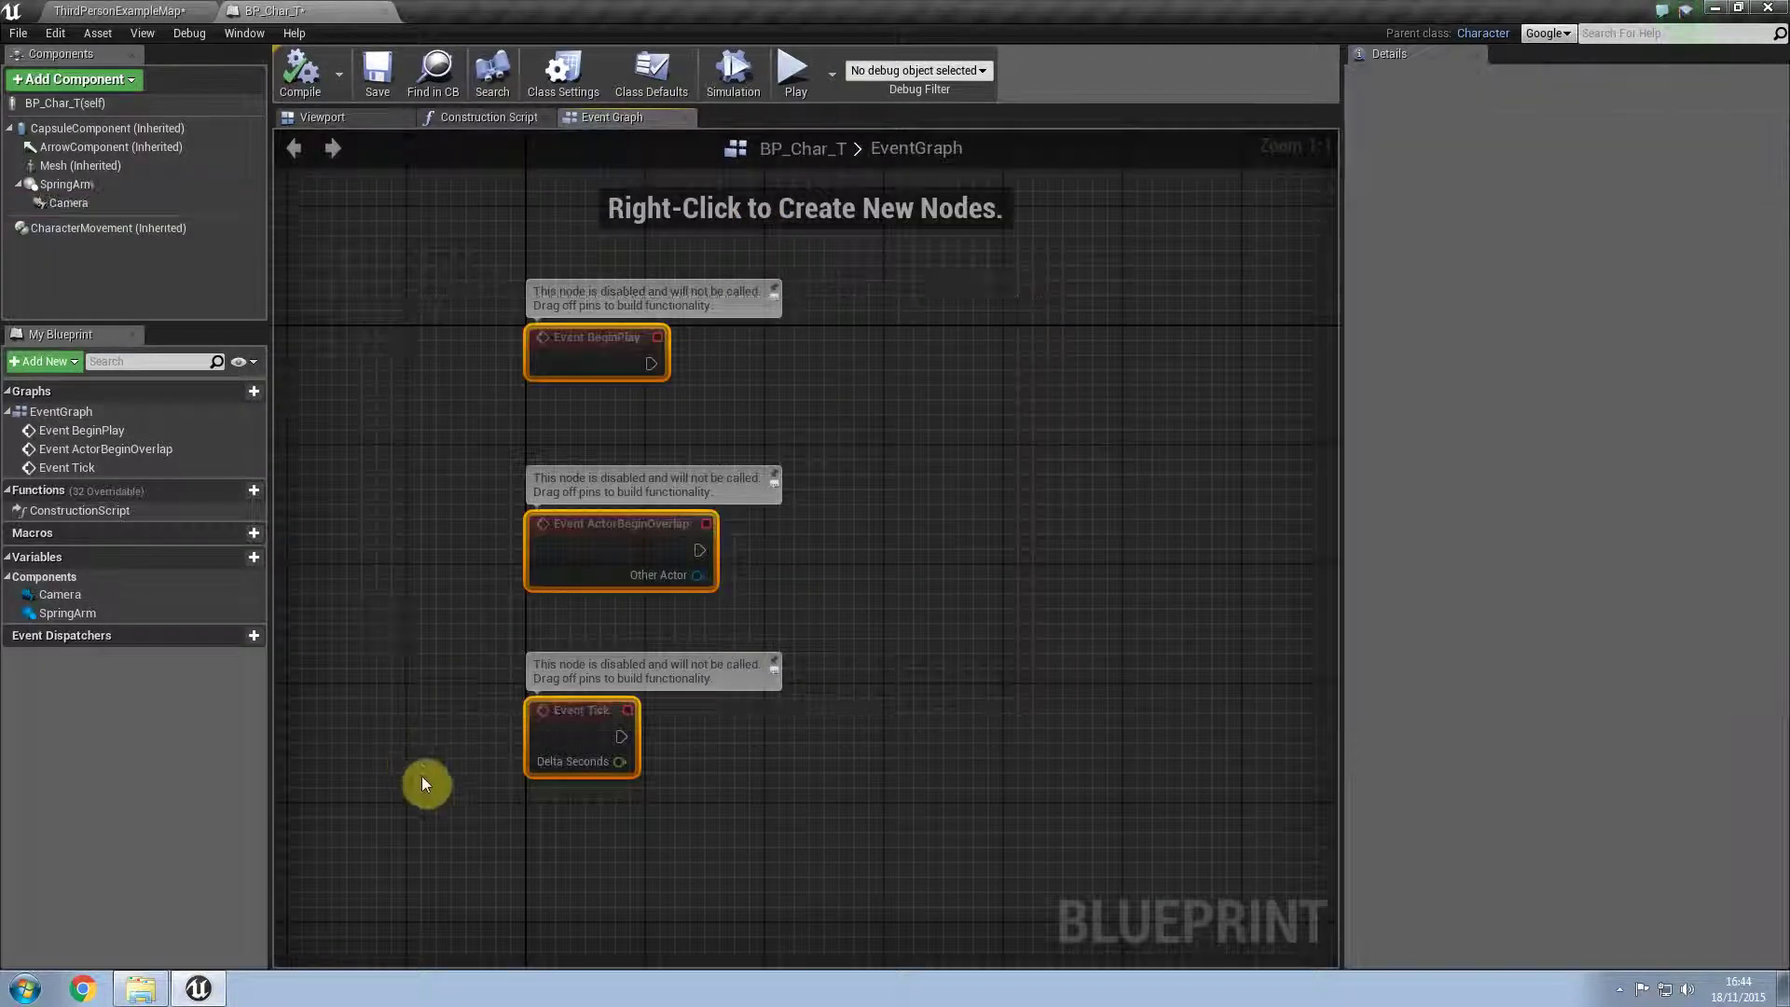
pyautogui.press('Delete')
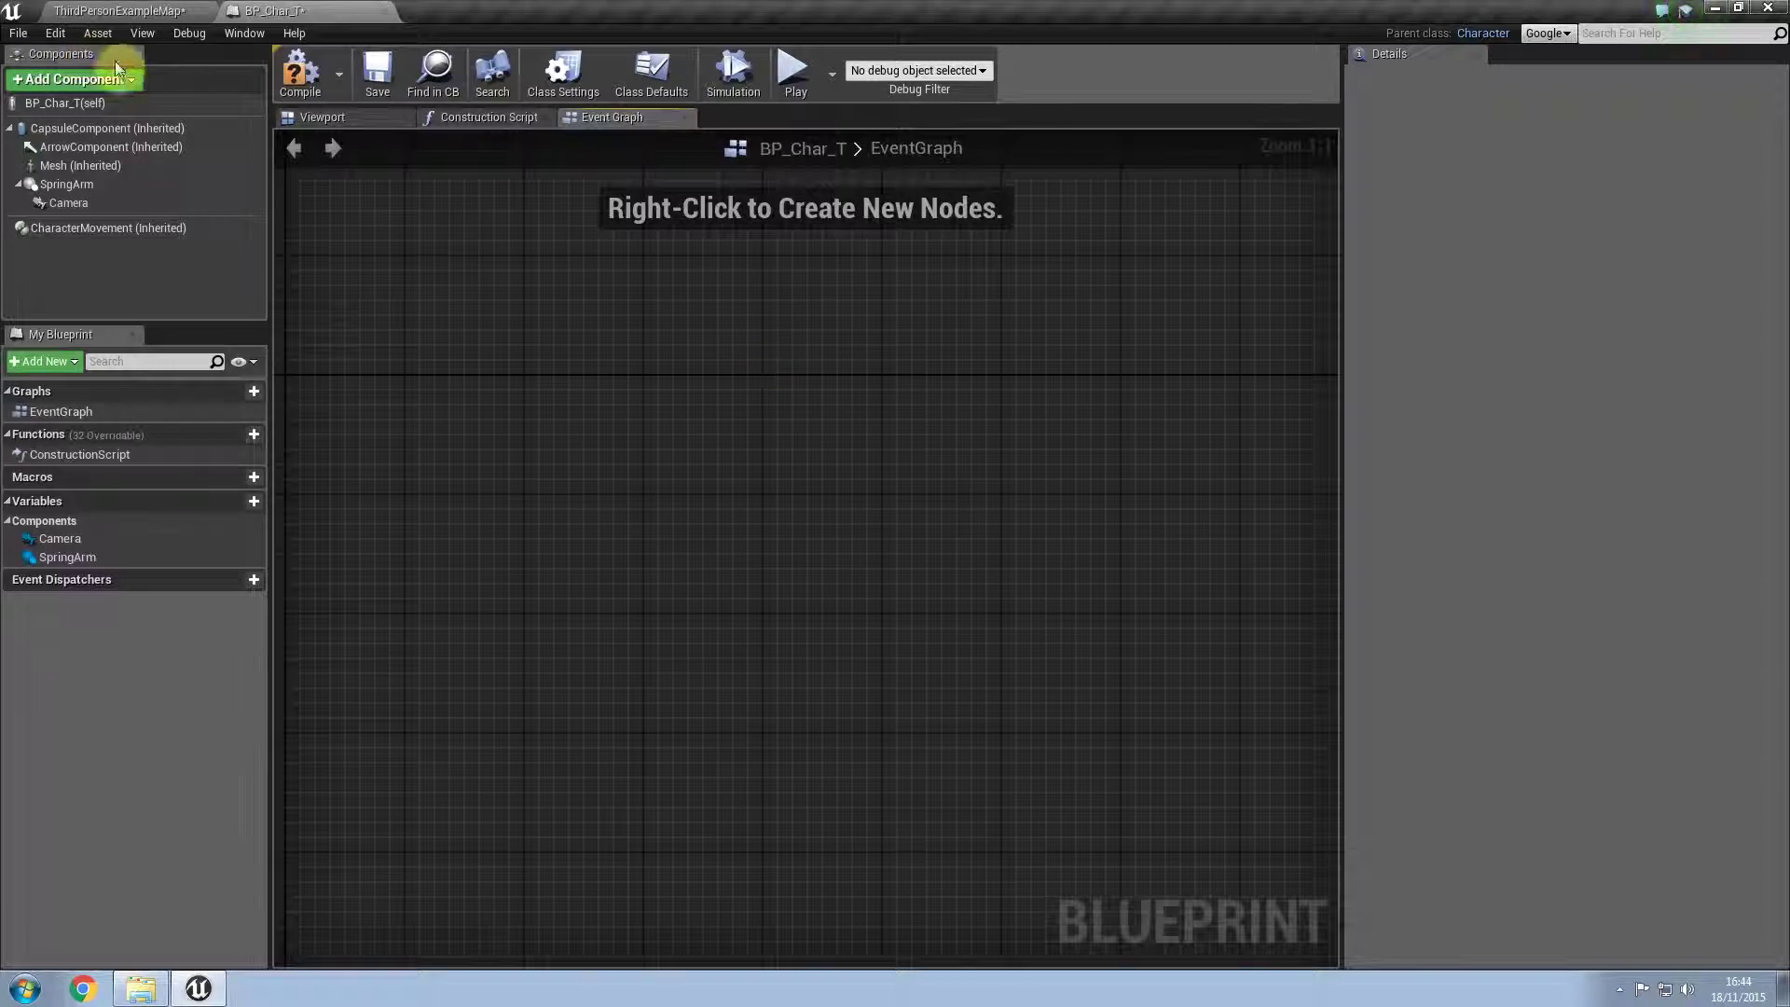
# Step: Open the project's Input settings and examine the key bindings and scales of the MoveForward axis mapping
pyautogui.click(43, 31)
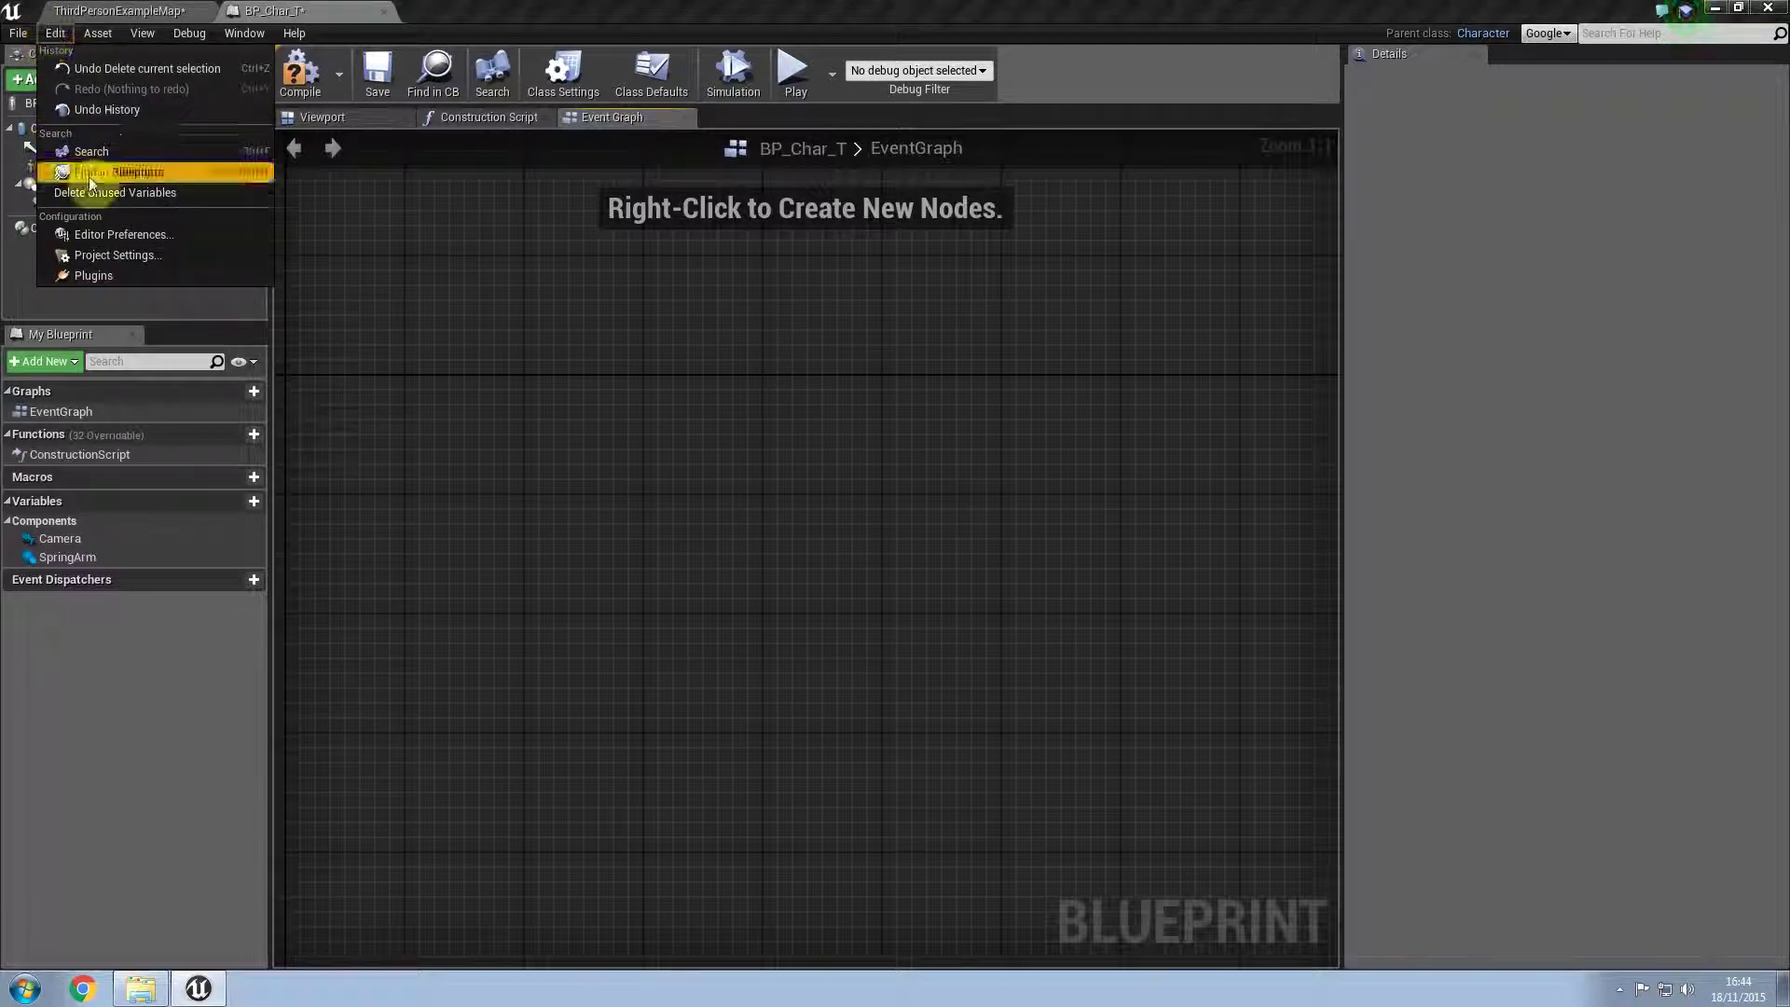
pyautogui.click(146, 254)
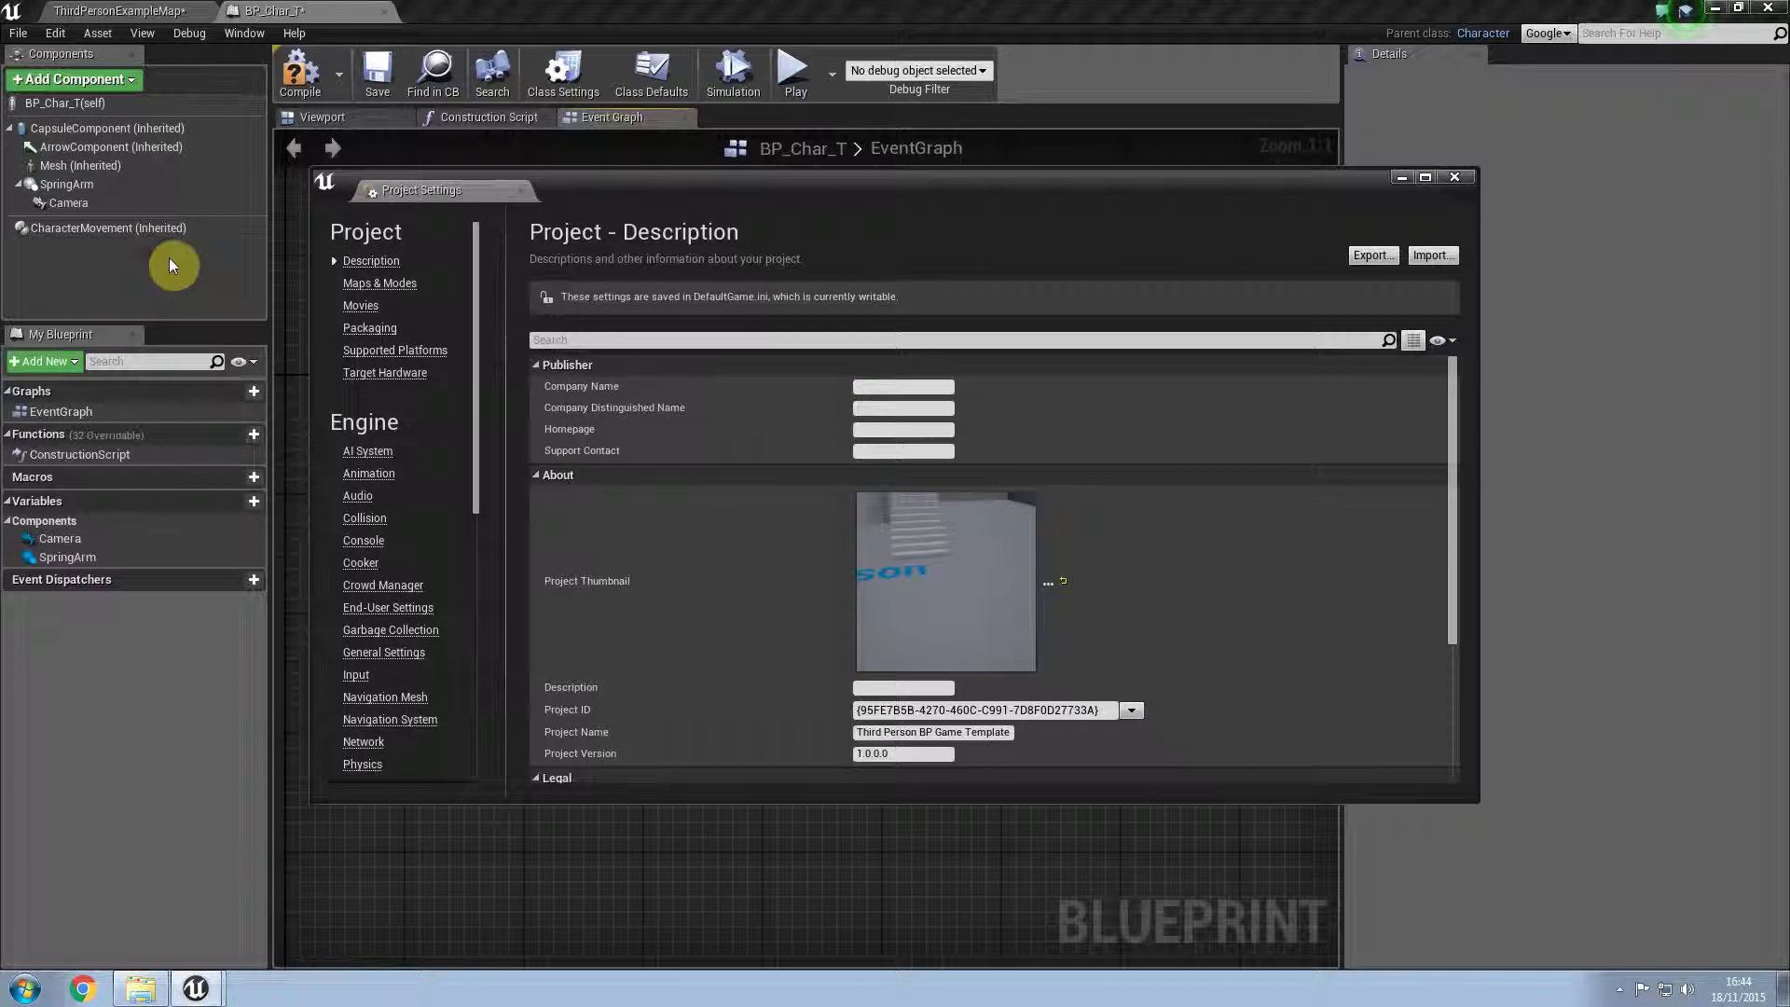
pyautogui.click(360, 679)
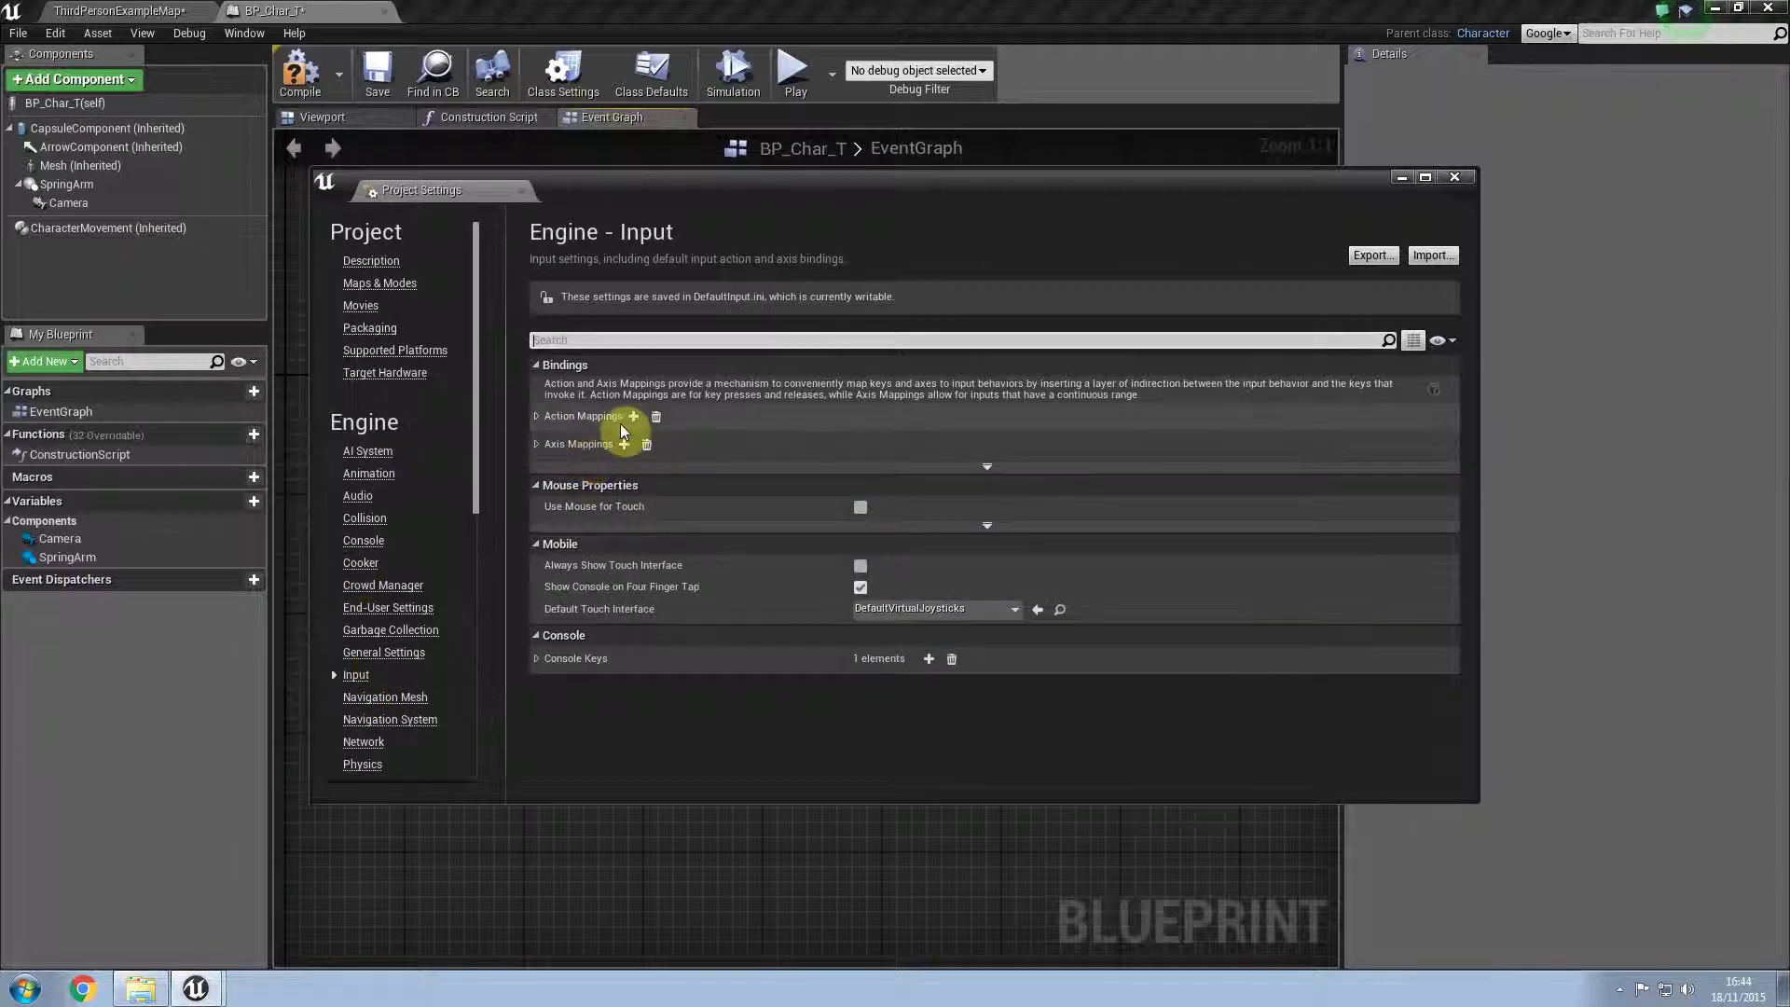
pyautogui.click(536, 445)
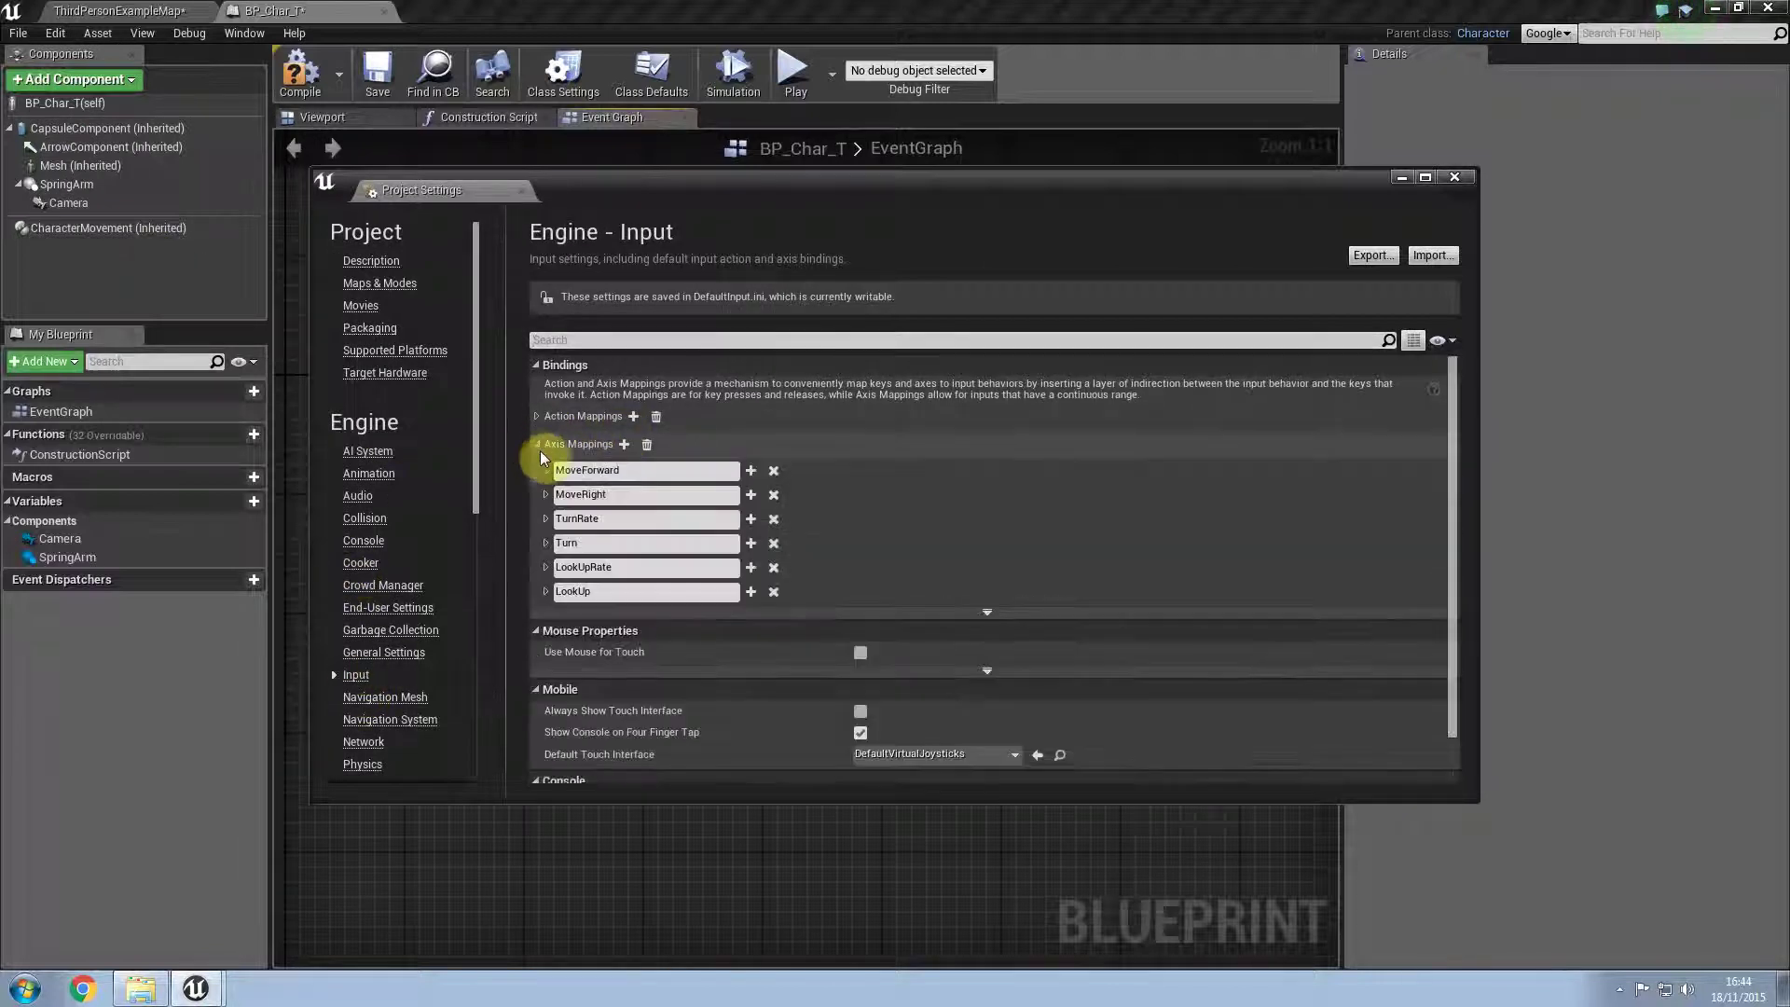
pyautogui.click(547, 471)
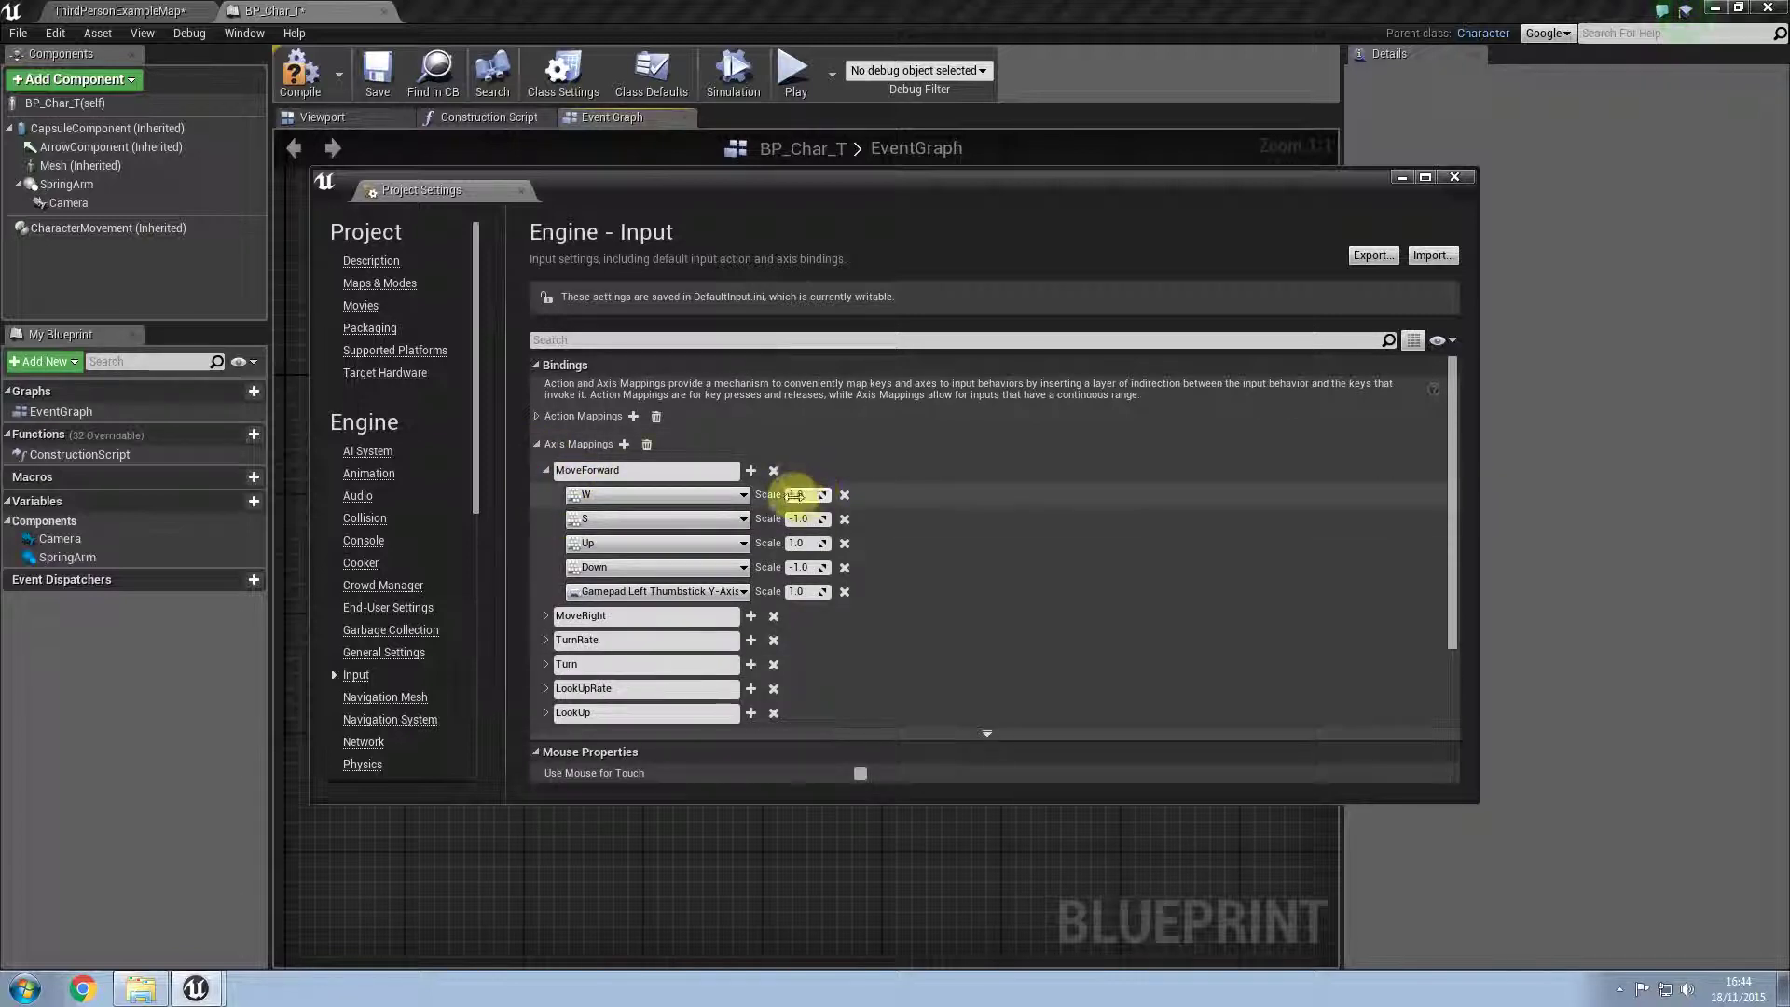
# Step: Examine the key bindings and scales of the MoveRight axis mapping and close the project settings
pyautogui.click(547, 470)
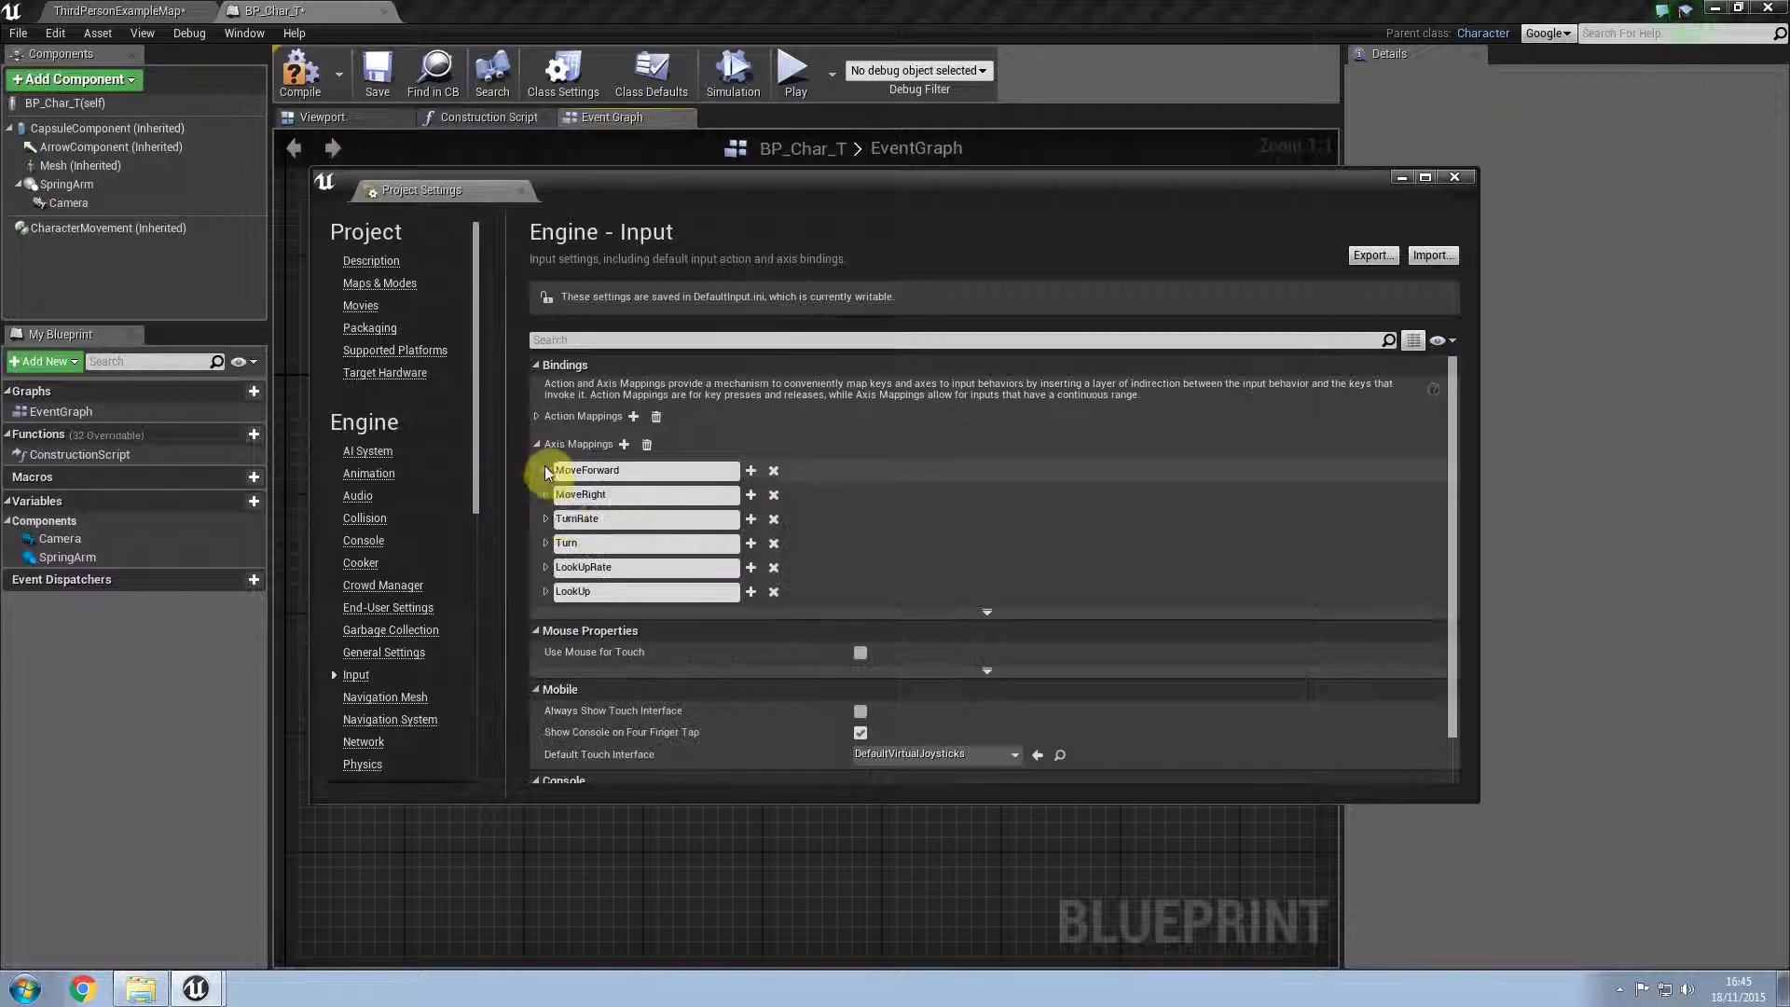
pyautogui.click(547, 494)
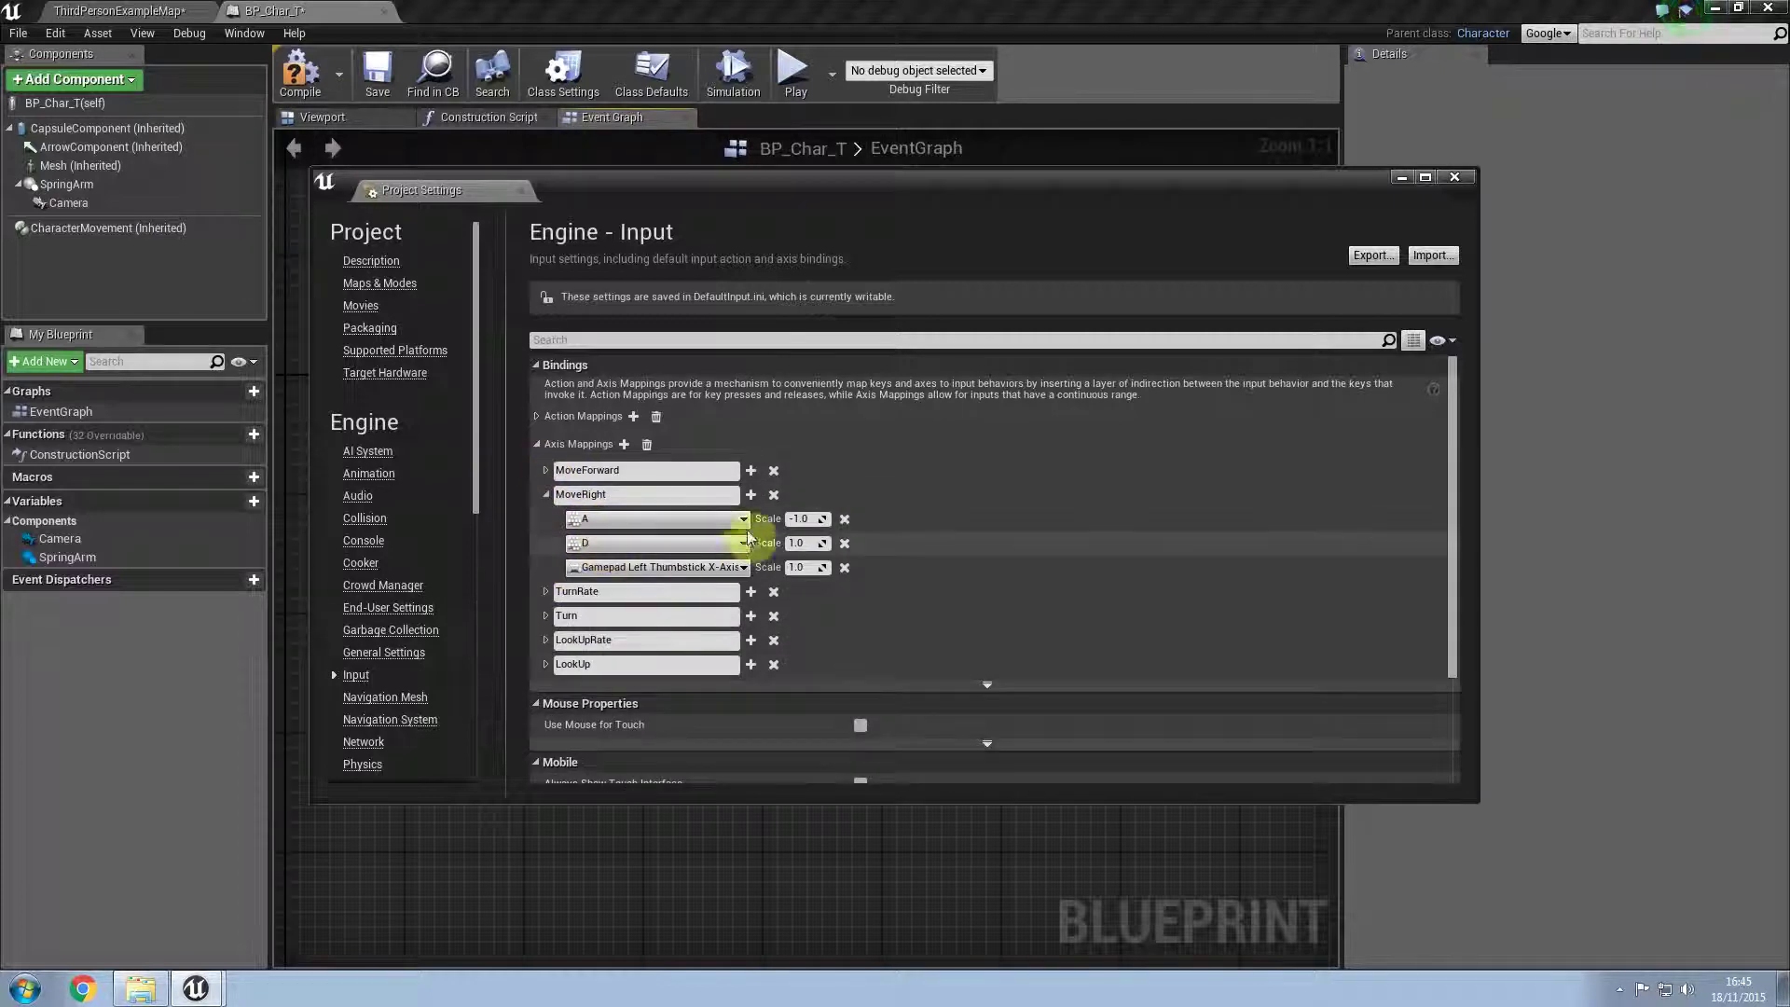
pyautogui.click(537, 445)
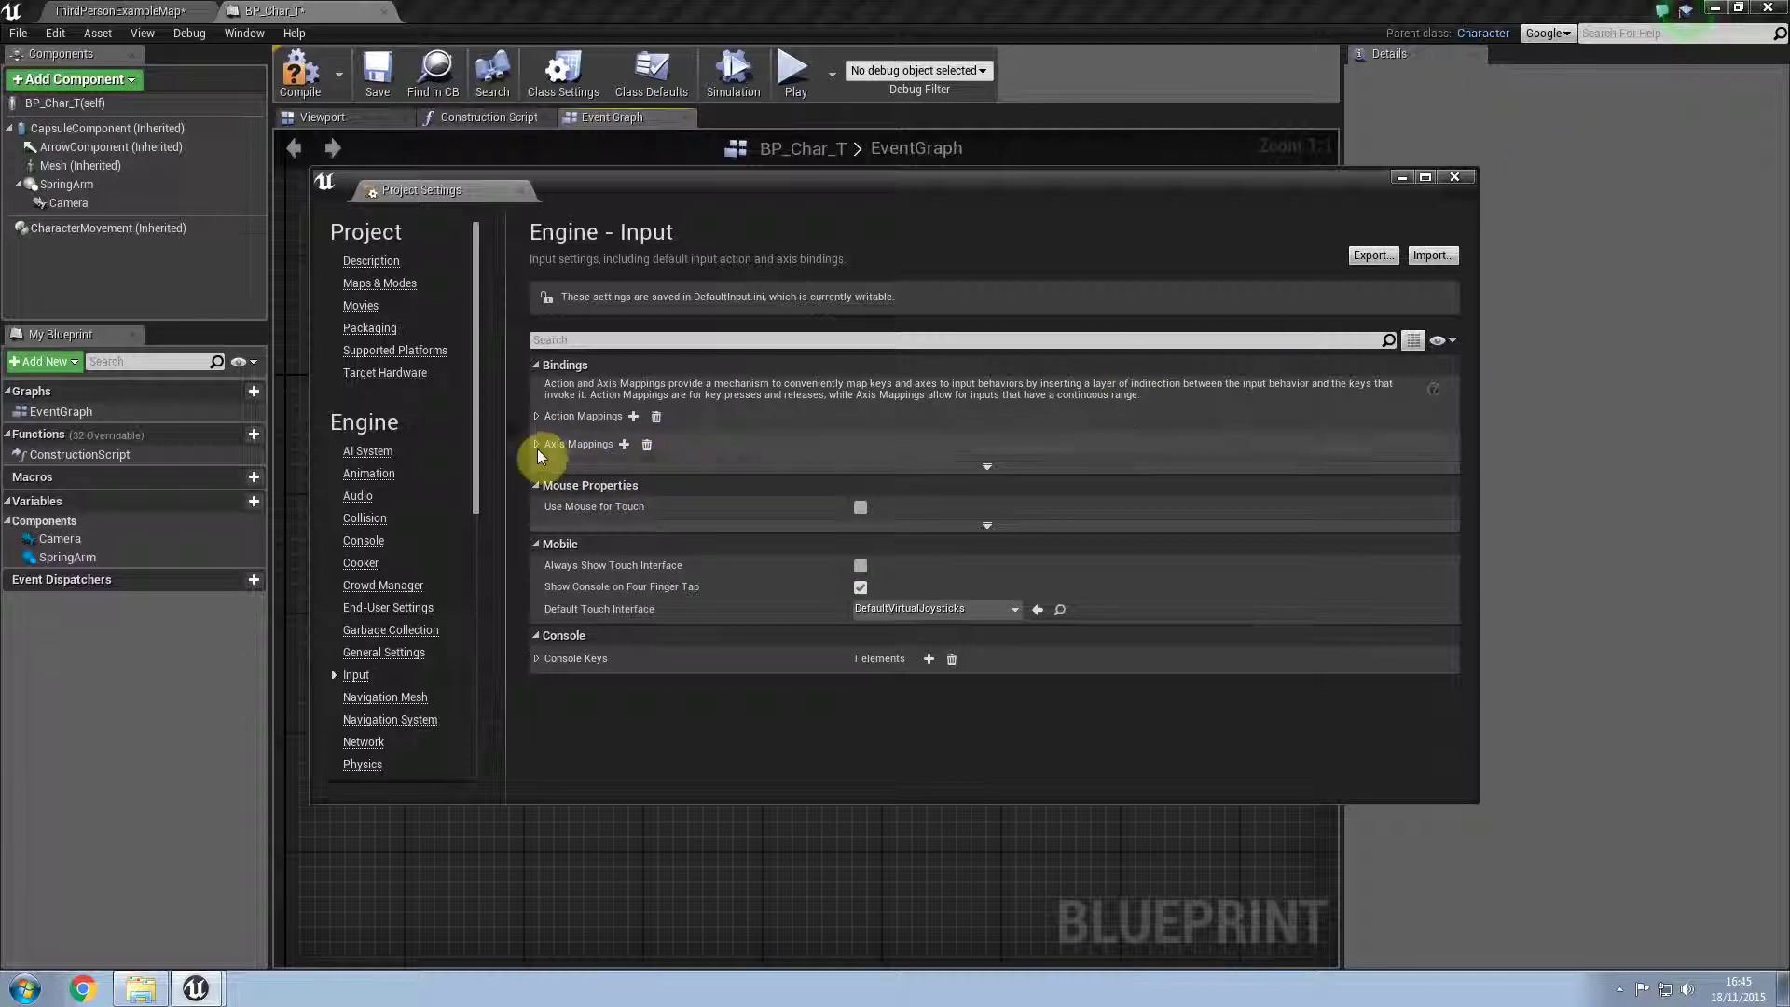
pyautogui.click(537, 444)
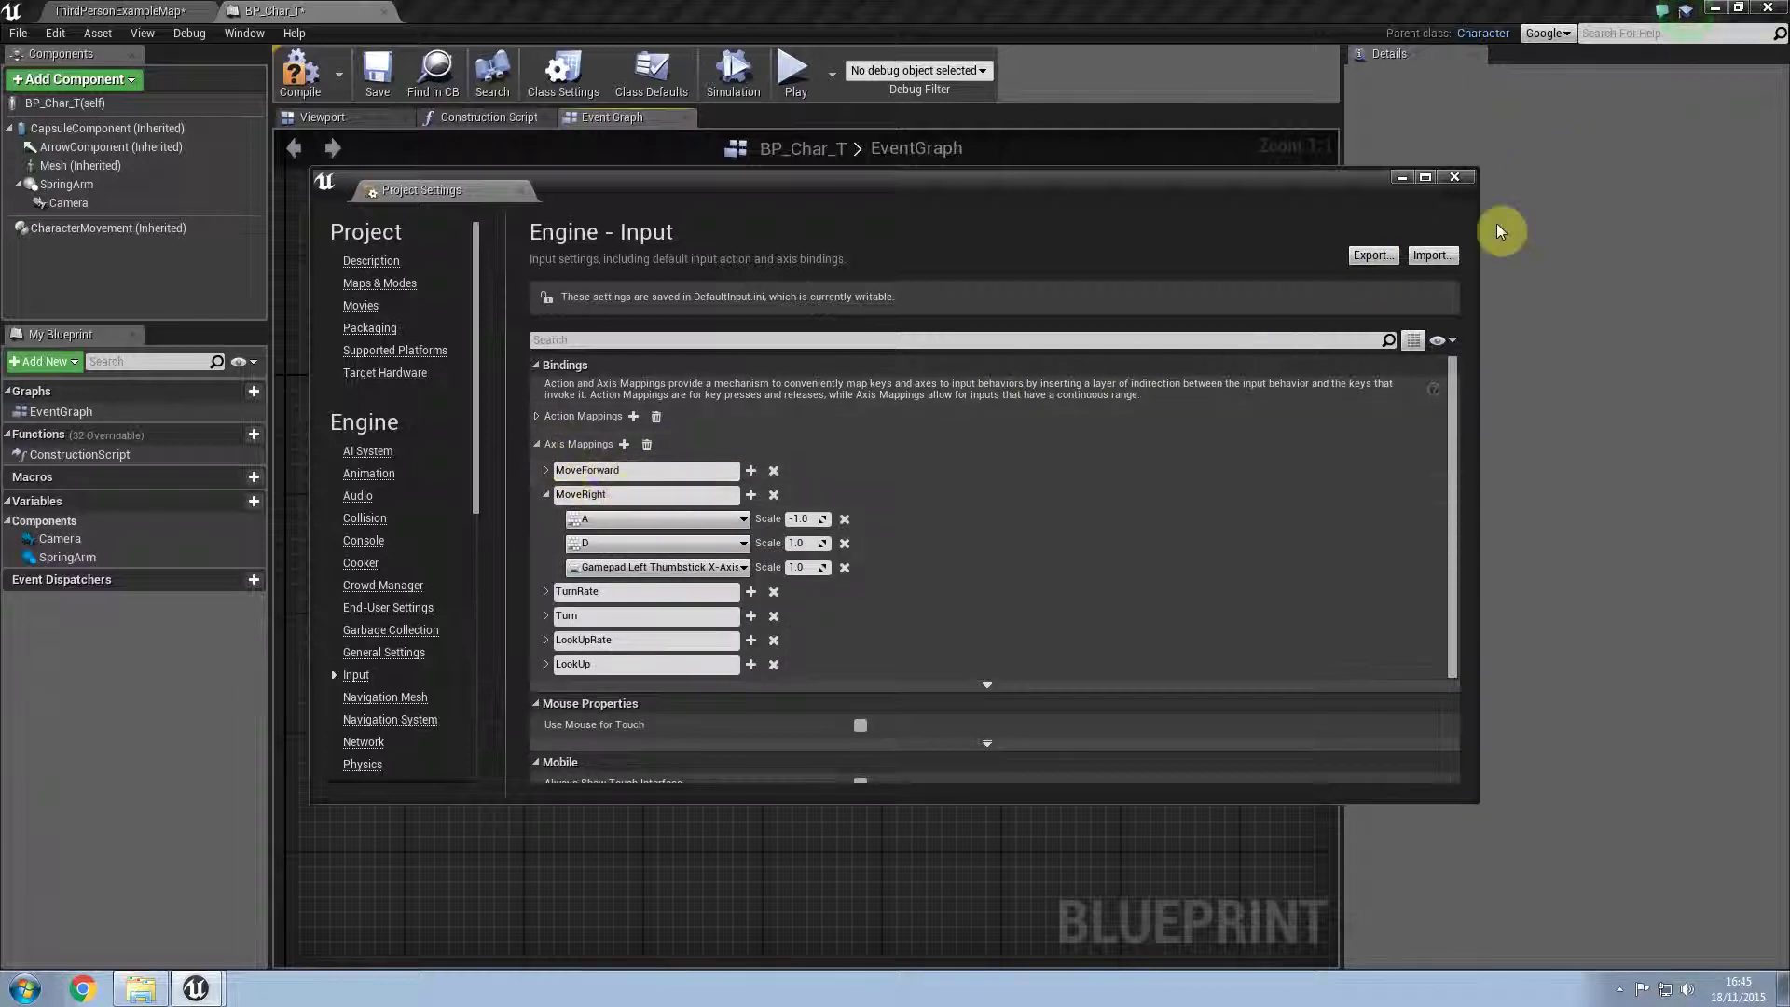
pyautogui.click(1454, 177)
# Step: Add InputAxis MoveForward and InputAxis MoveRight event nodes to the event graph, placing MoveRight well below MoveForward
pyautogui.rightClick(852, 467)
pyautogui.write('move forward')
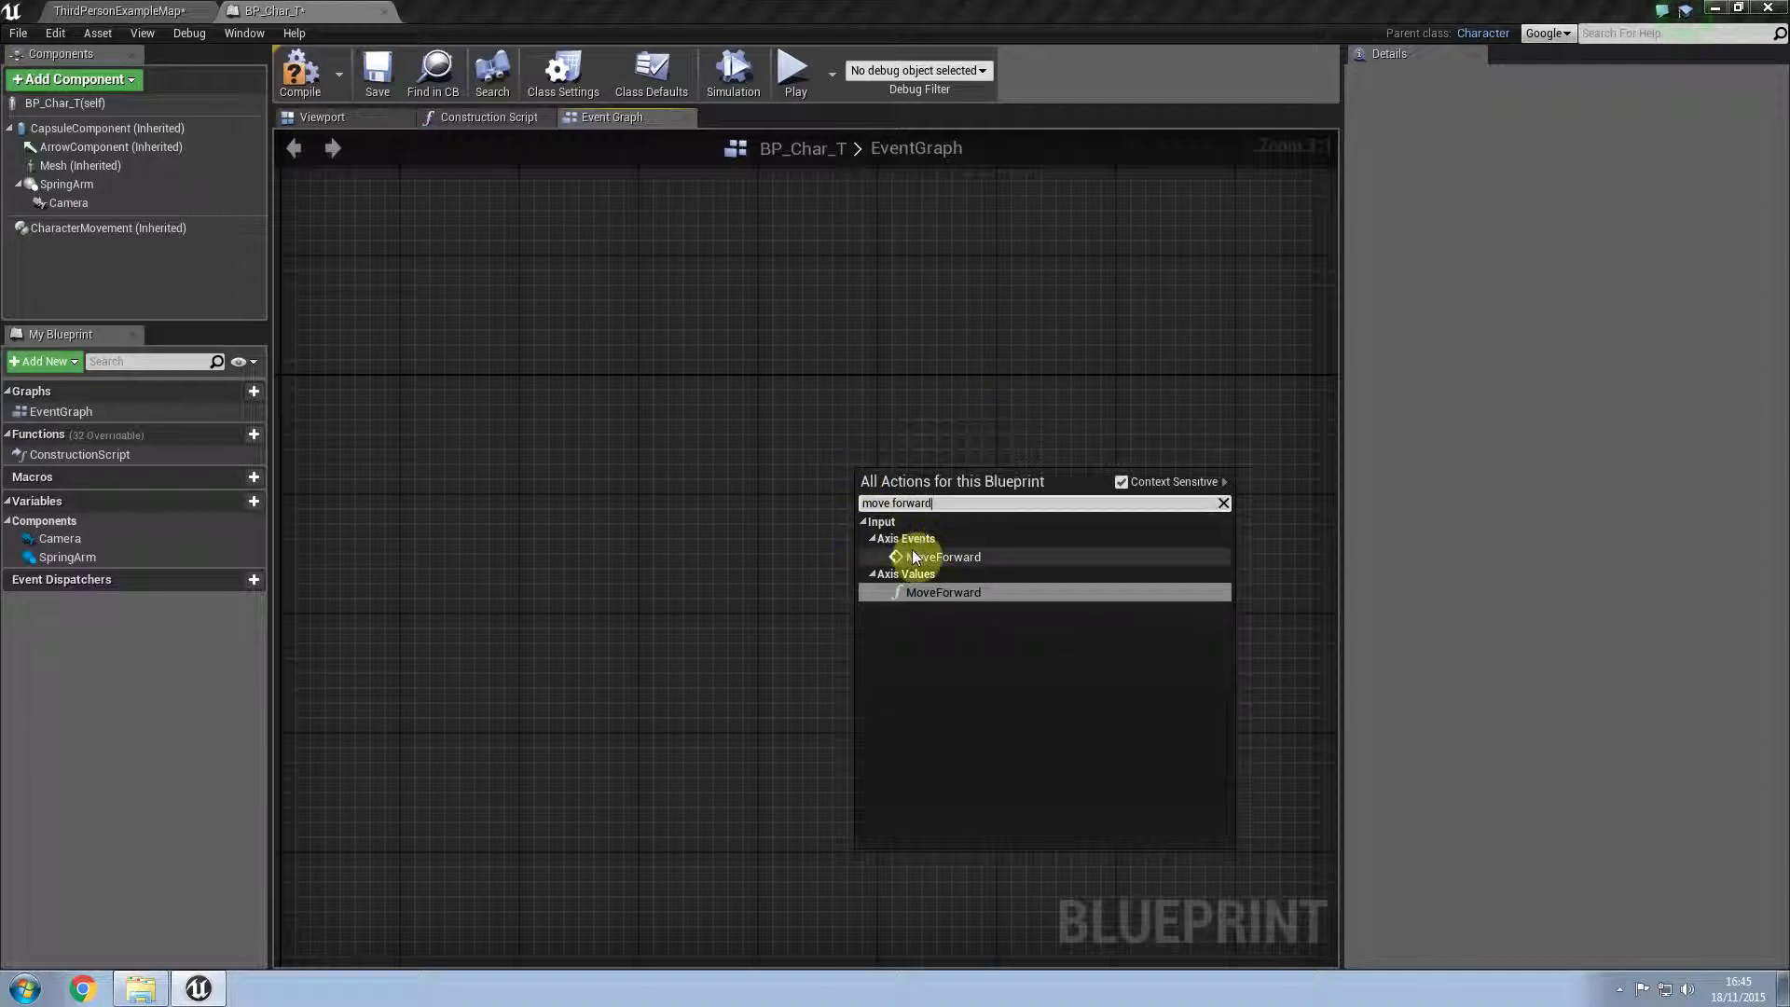
pyautogui.click(932, 557)
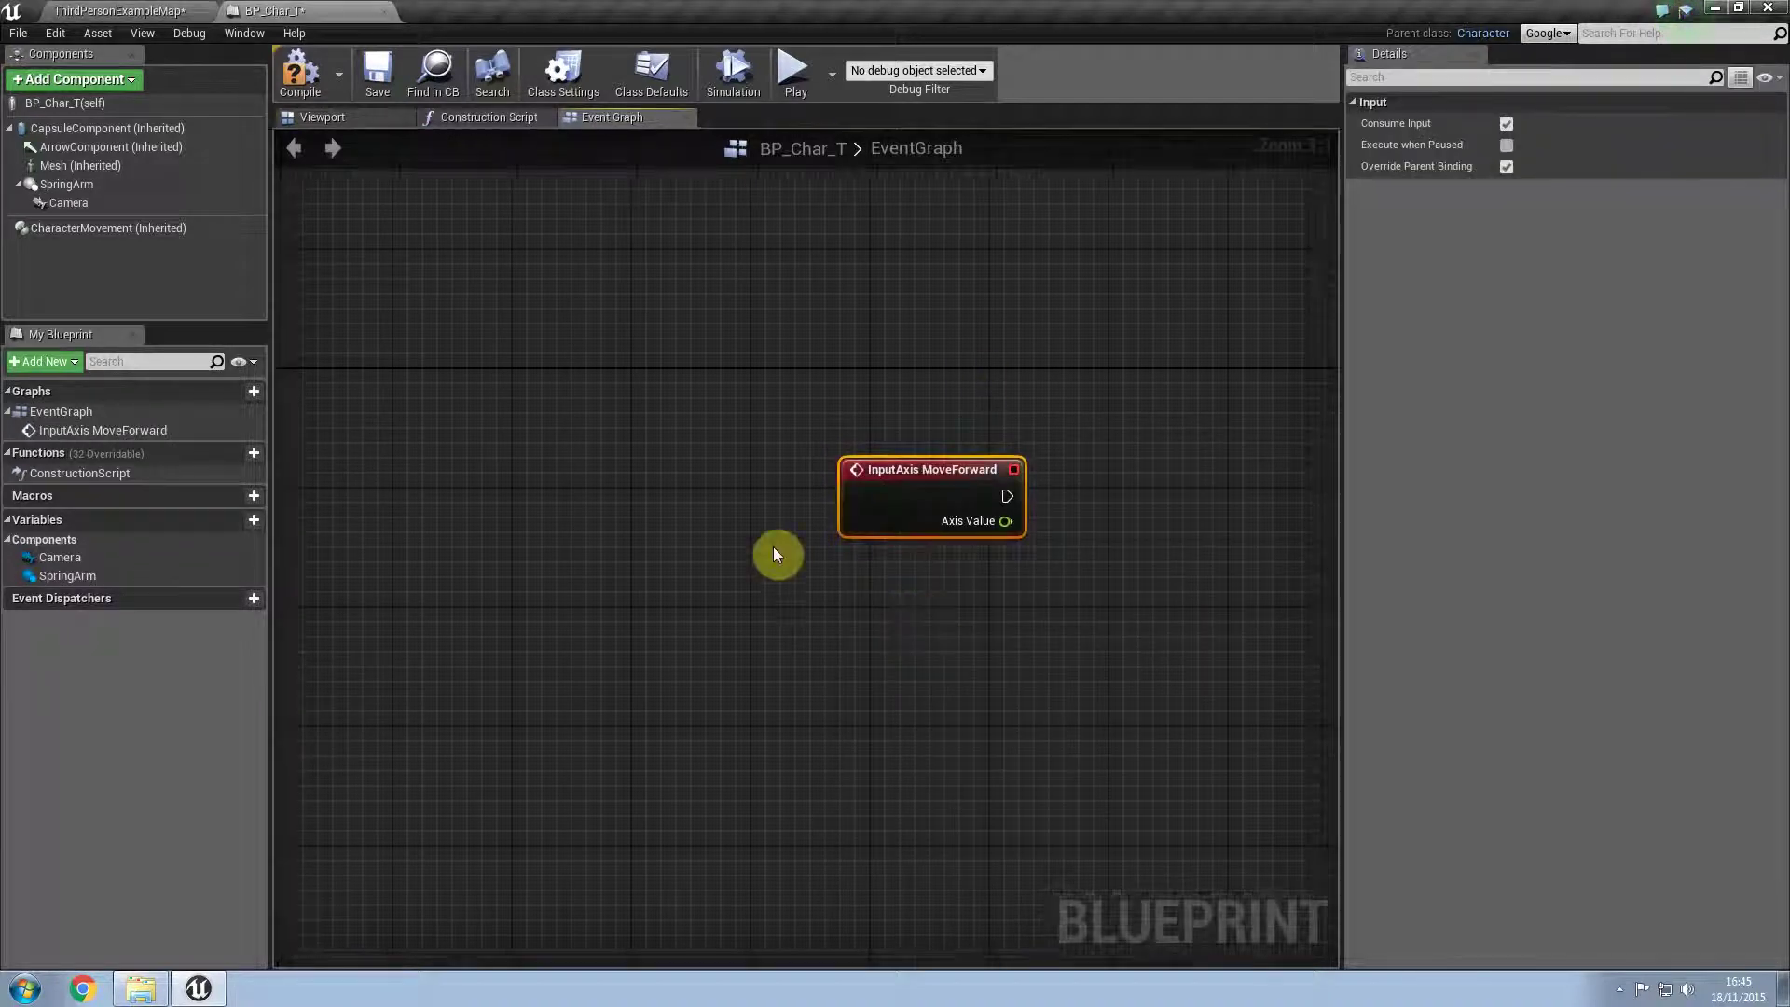
pyautogui.rightClick(847, 632)
pyautogui.write('moveright')
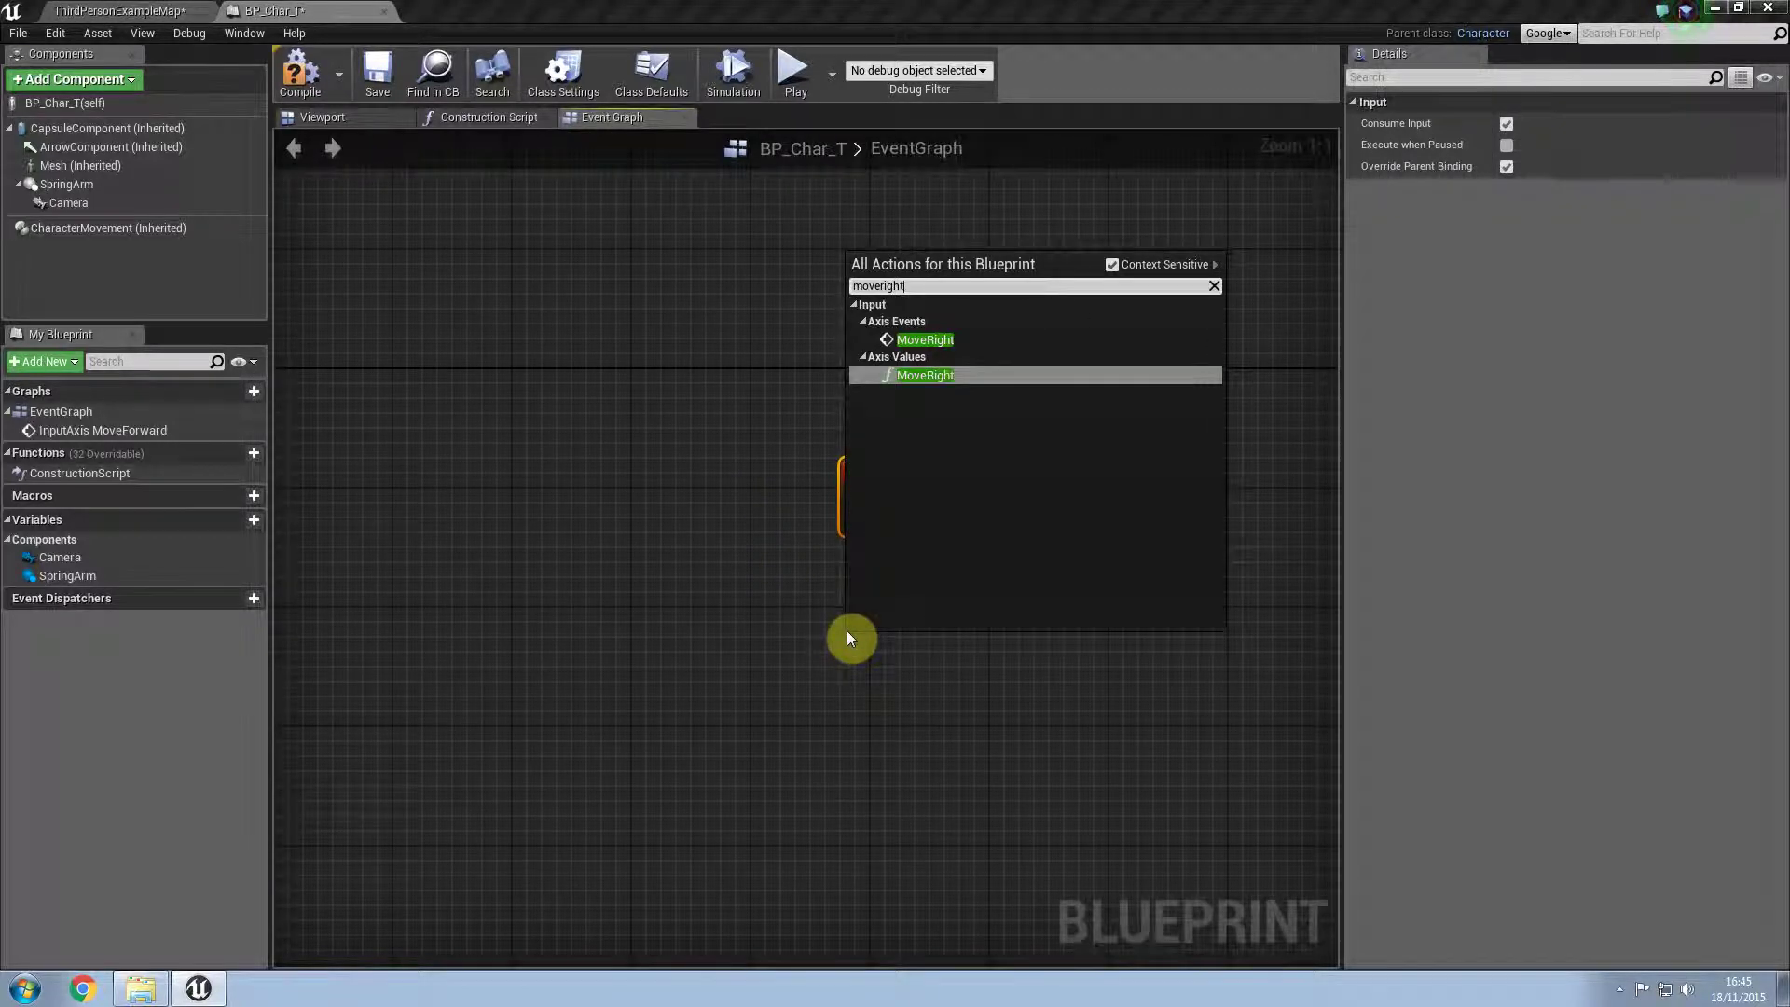
pyautogui.click(938, 342)
pyautogui.moveTo(1100, 662); pyautogui.dragTo(889, 633, button='right')
pyautogui.moveTo(738, 628); pyautogui.dragTo(739, 882)
# Step: Add an Add Movement Input node beside InputAxis MoveForward and place a copy of it beside InputAxis MoveRight
pyautogui.rightClick(933, 489)
pyautogui.write('add movement')
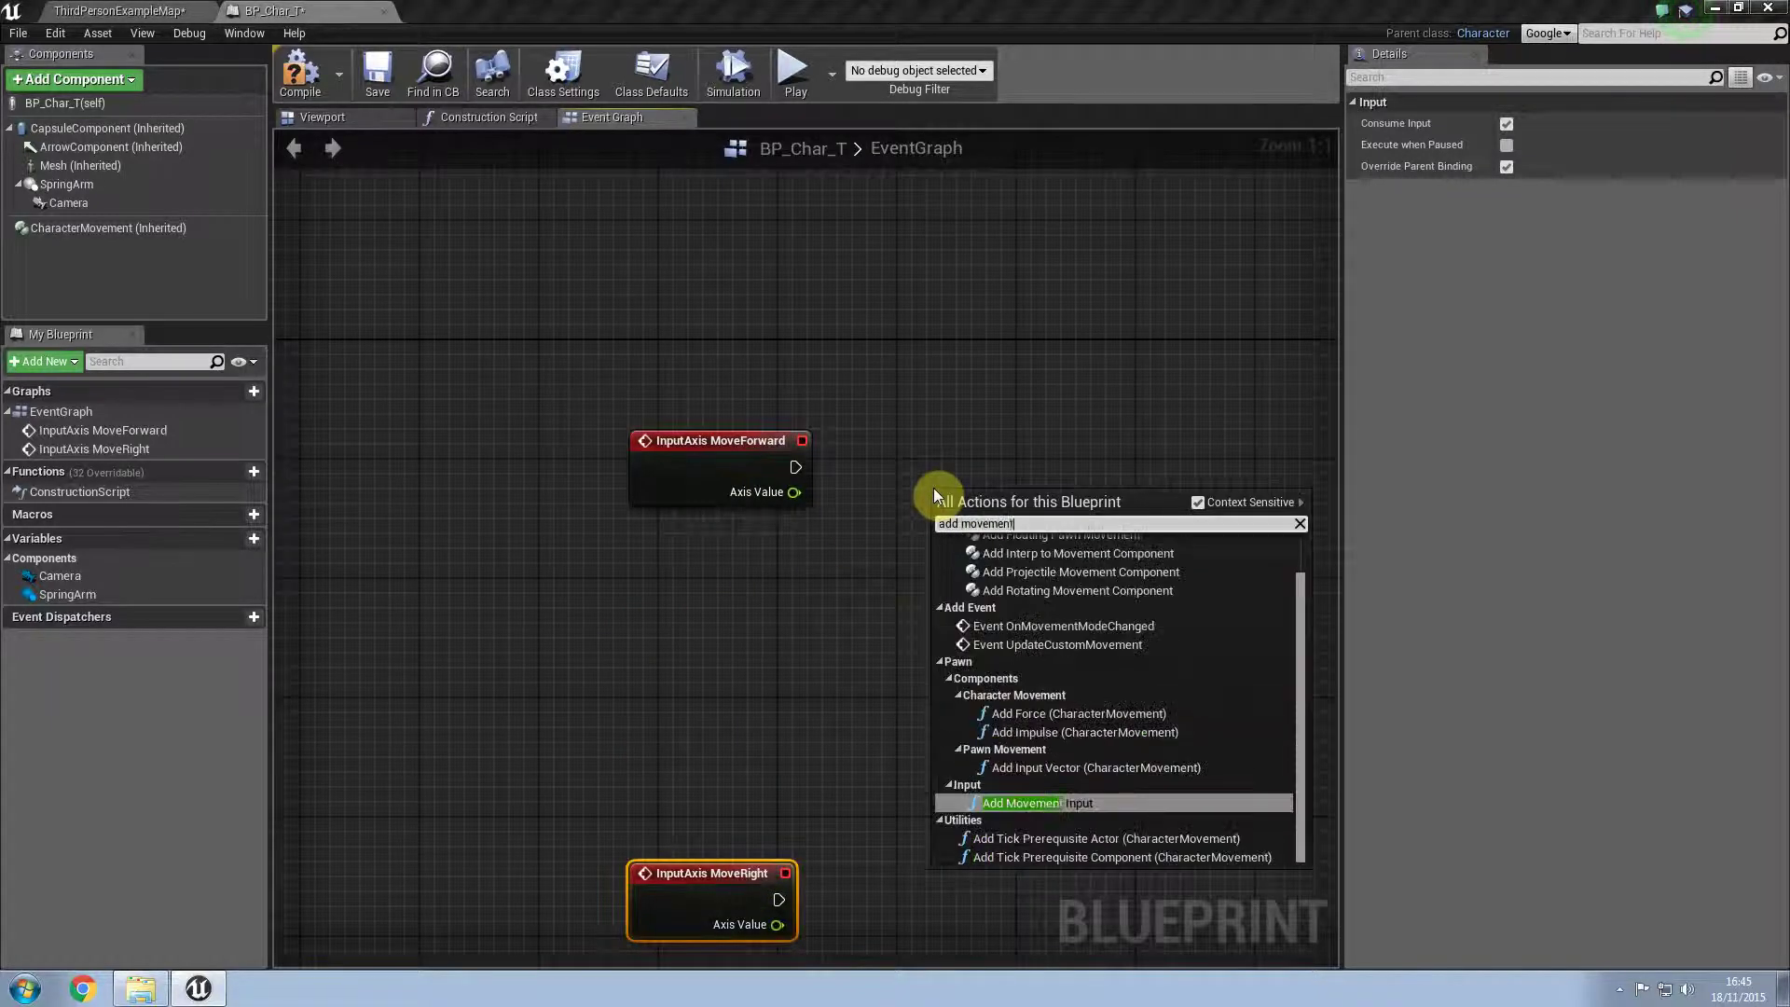
pyautogui.press('Return')
pyautogui.moveTo(992, 511); pyautogui.dragTo(995, 439)
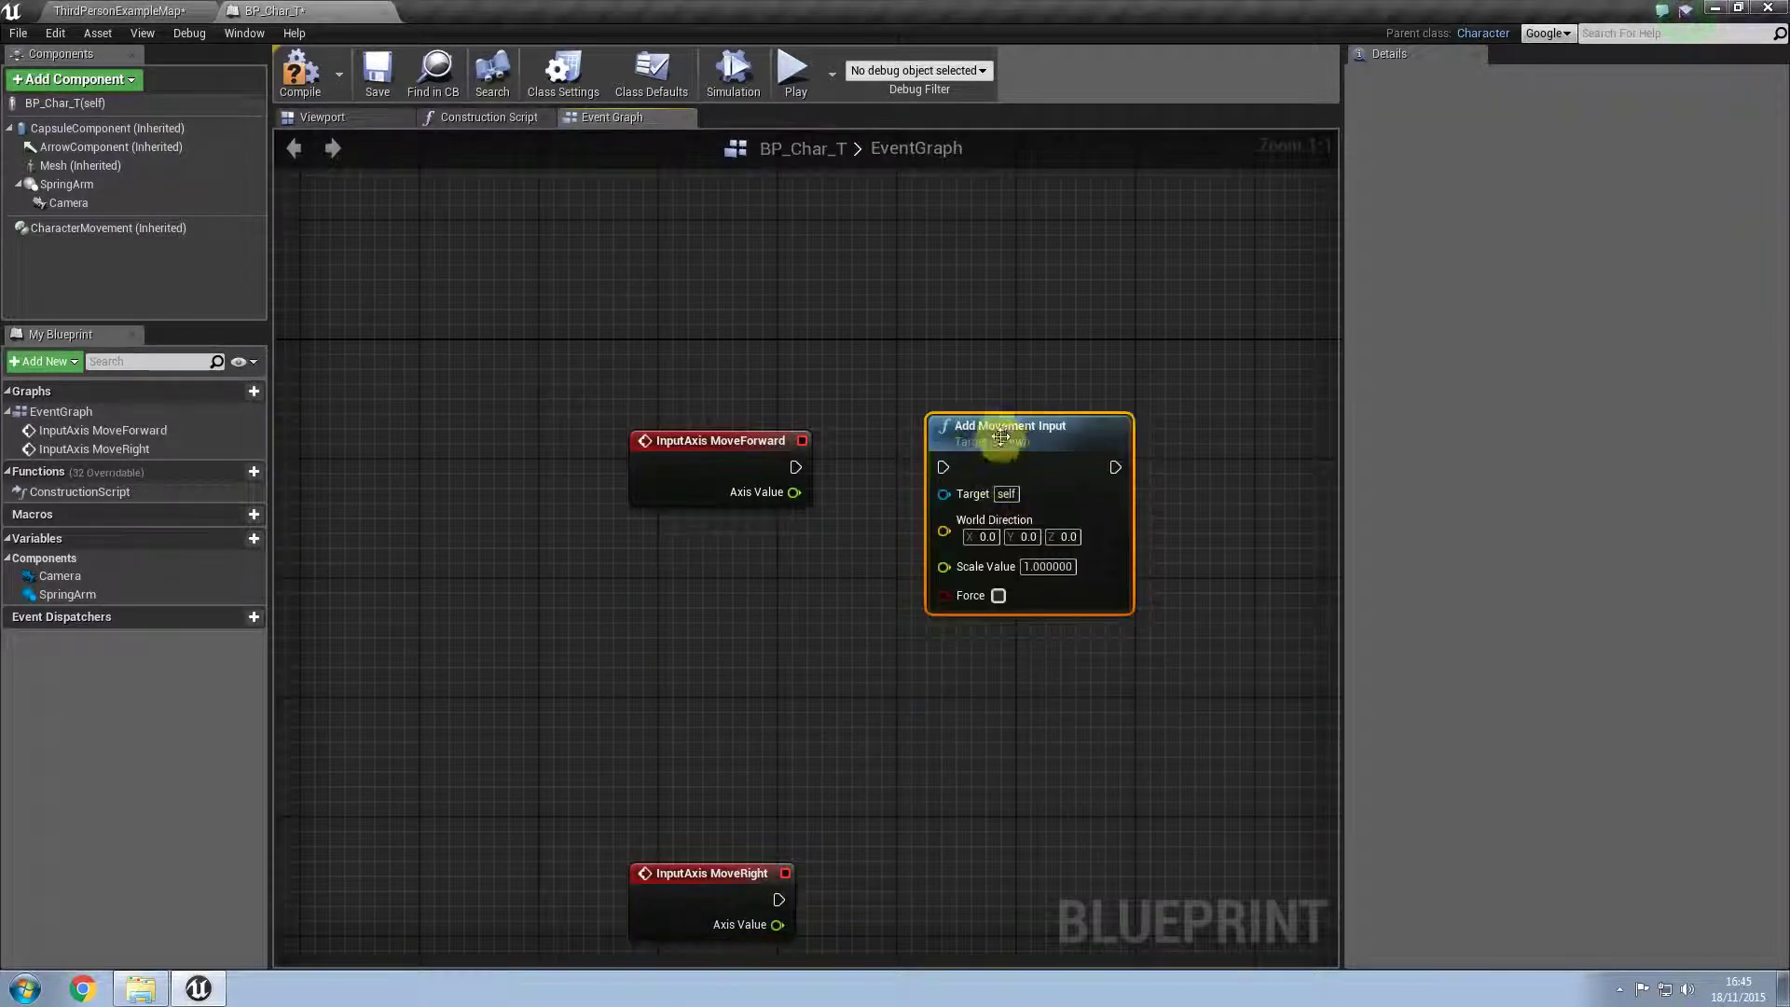
pyautogui.hotkey('ctrl', 'w')
pyautogui.moveTo(1087, 499); pyautogui.dragTo(1049, 881)
pyautogui.moveTo(1015, 765); pyautogui.dragTo(1014, 636, button='right')
# Step: Connect each movement event's execution output and Axis Value to the execution input and Scale Value of its Add Movement Input node
pyautogui.moveTo(796, 337); pyautogui.dragTo(972, 369)
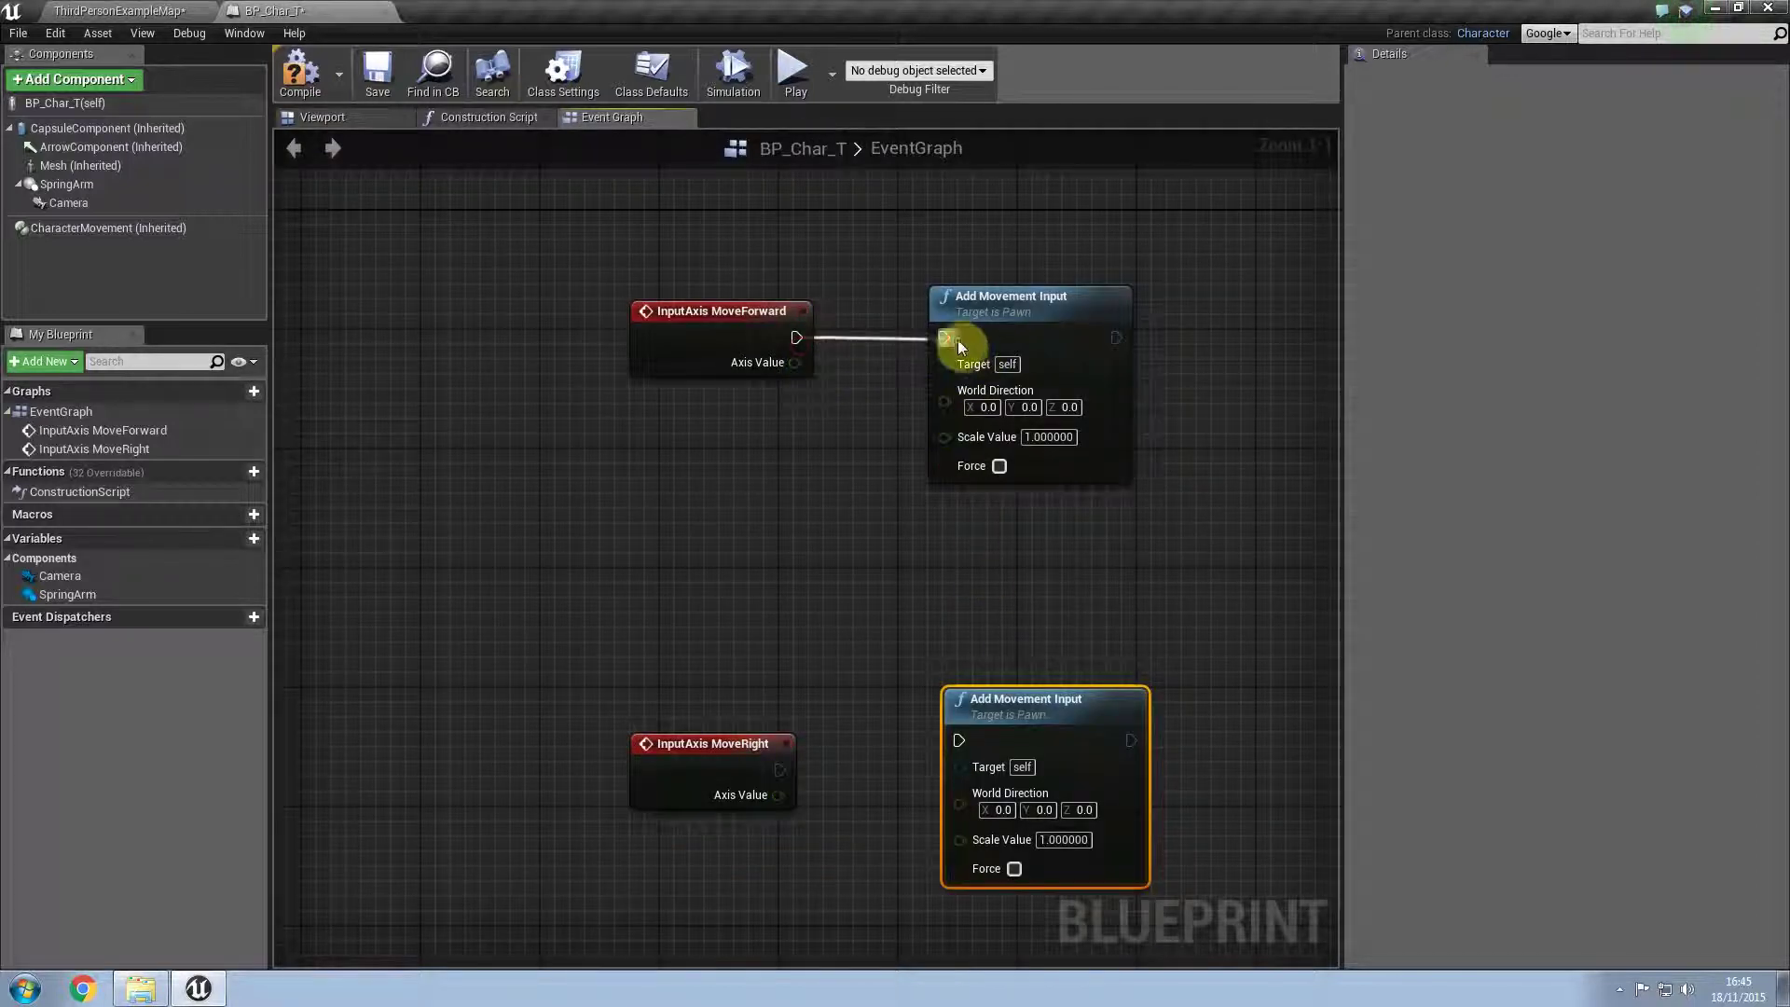
pyautogui.moveTo(797, 364); pyautogui.dragTo(945, 436)
pyautogui.moveTo(781, 770); pyautogui.dragTo(874, 755)
pyautogui.moveTo(777, 795); pyautogui.dragTo(959, 839)
# Step: Add a Get Control Rotation node and connect its Return Value to a new Break Rotator node
pyautogui.moveTo(518, 555); pyautogui.dragTo(782, 568, button='right')
pyautogui.rightClick(433, 558)
pyautogui.write('get rotation contro')
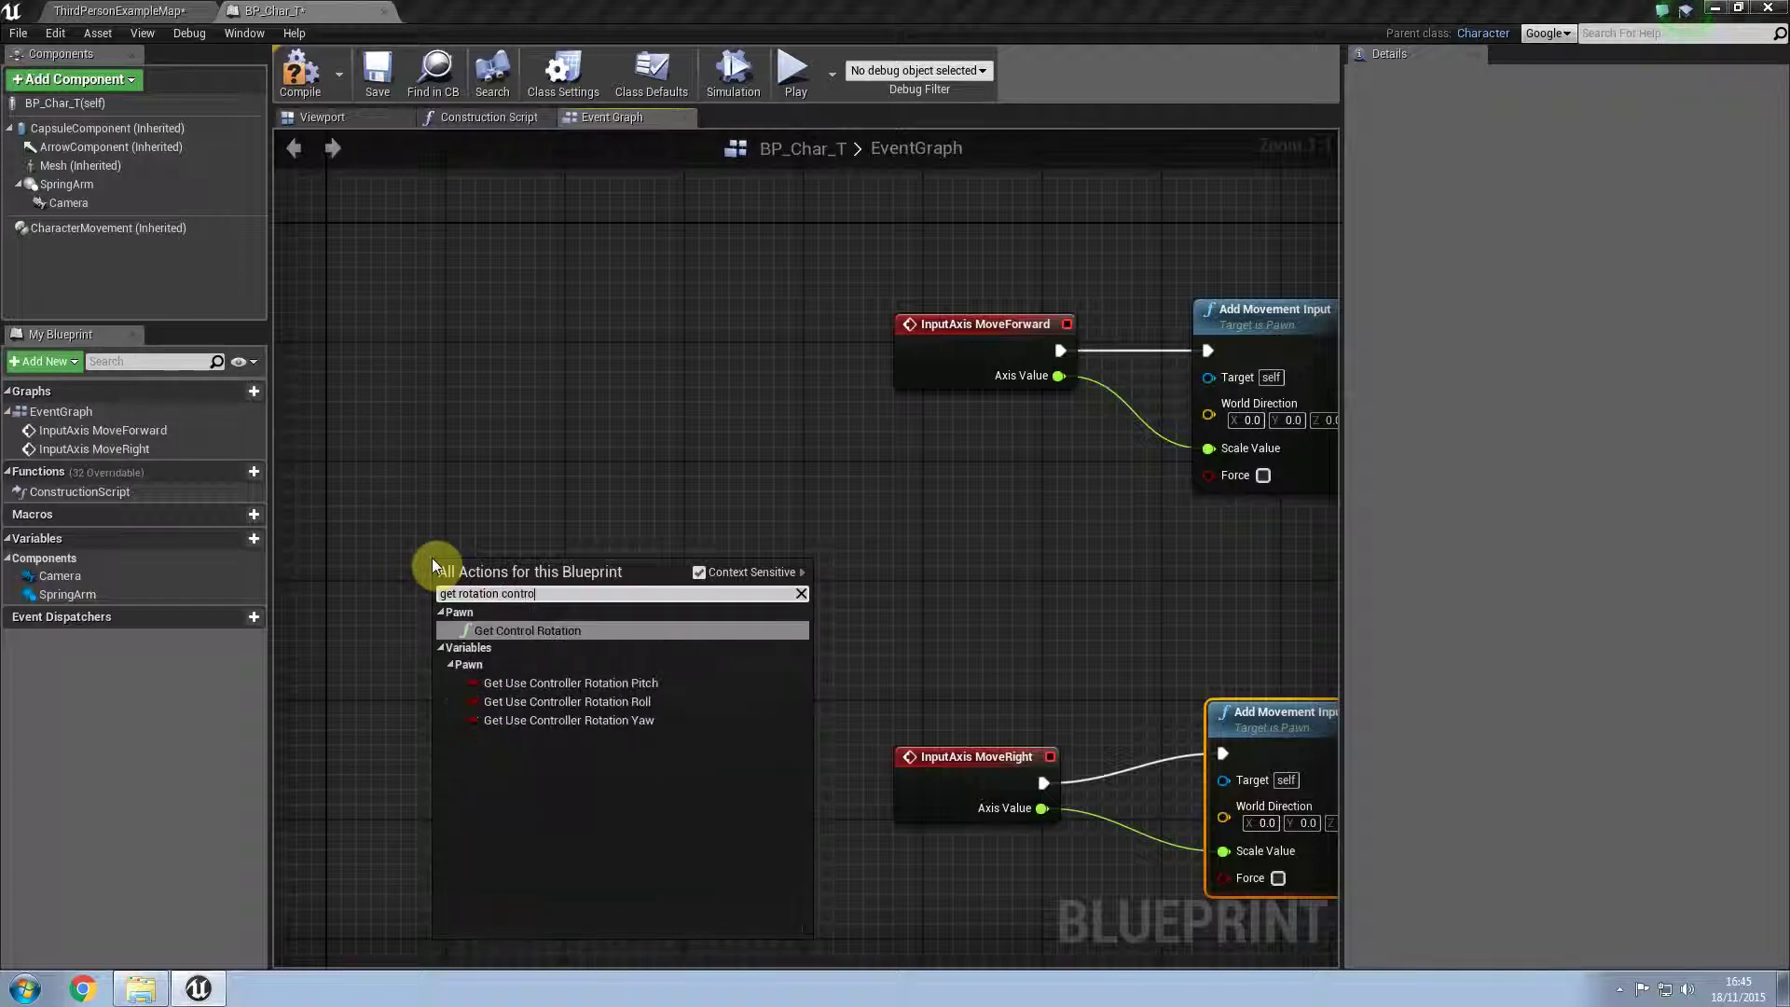
pyautogui.press('Return')
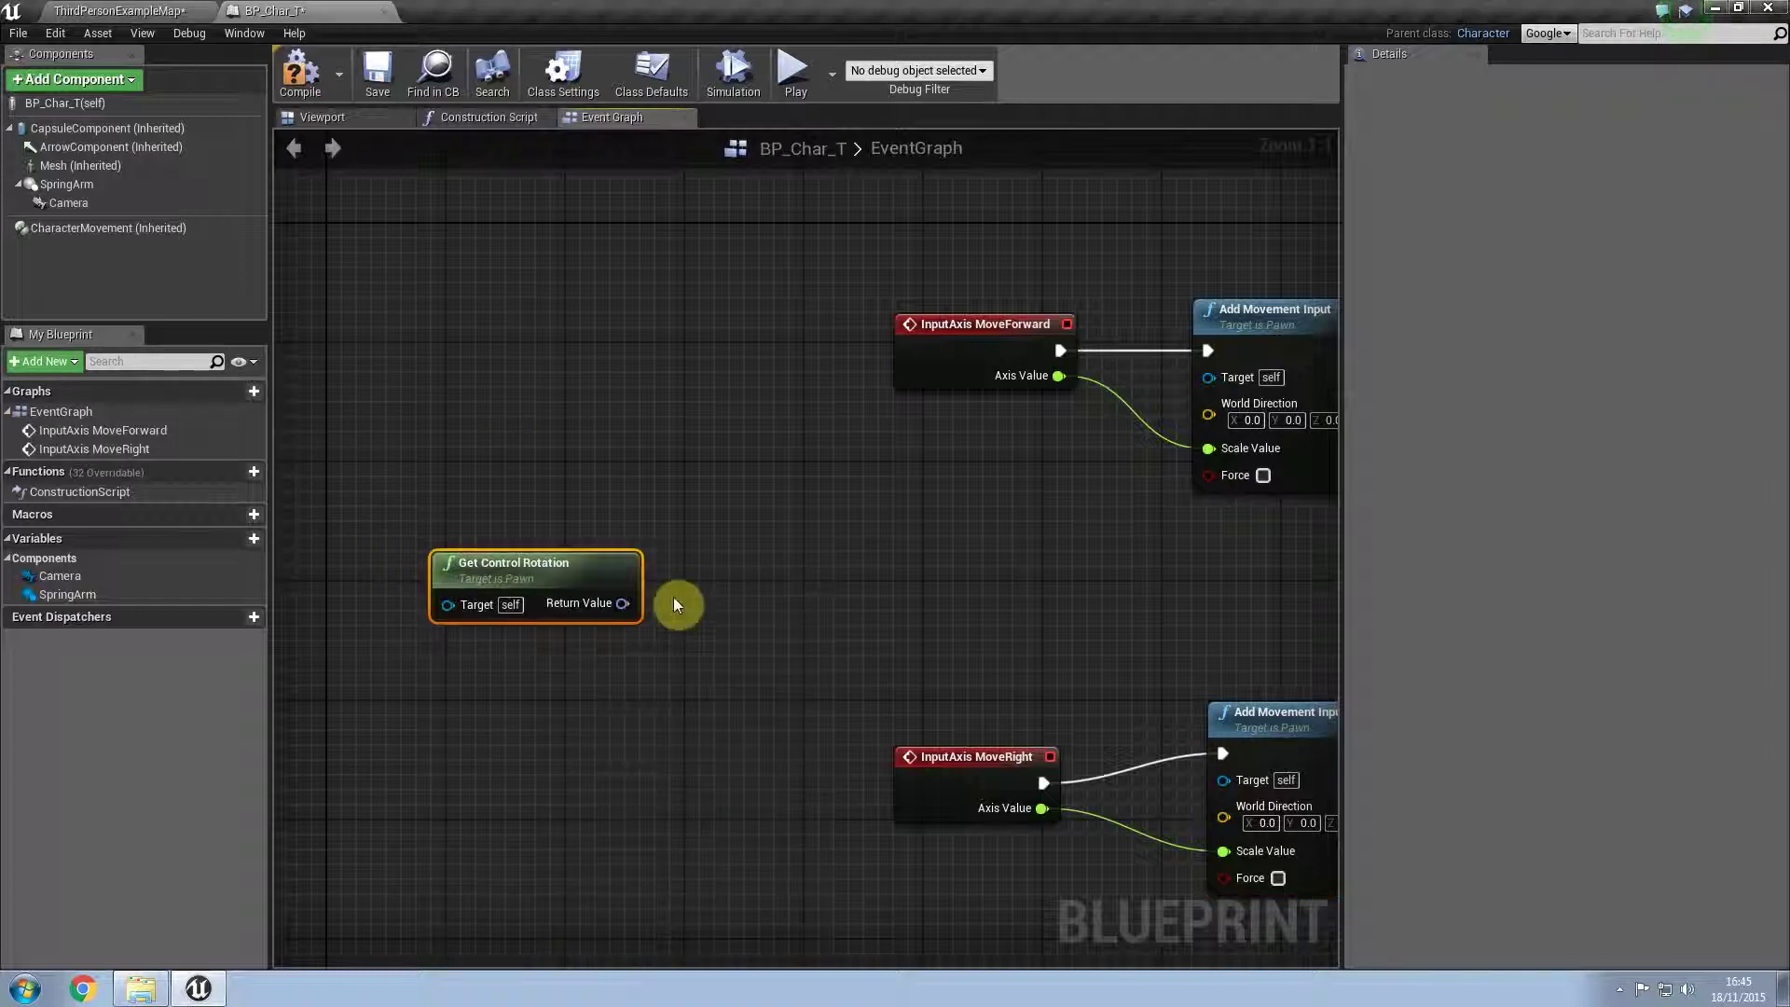
pyautogui.moveTo(623, 604); pyautogui.dragTo(748, 565)
pyautogui.click(755, 535)
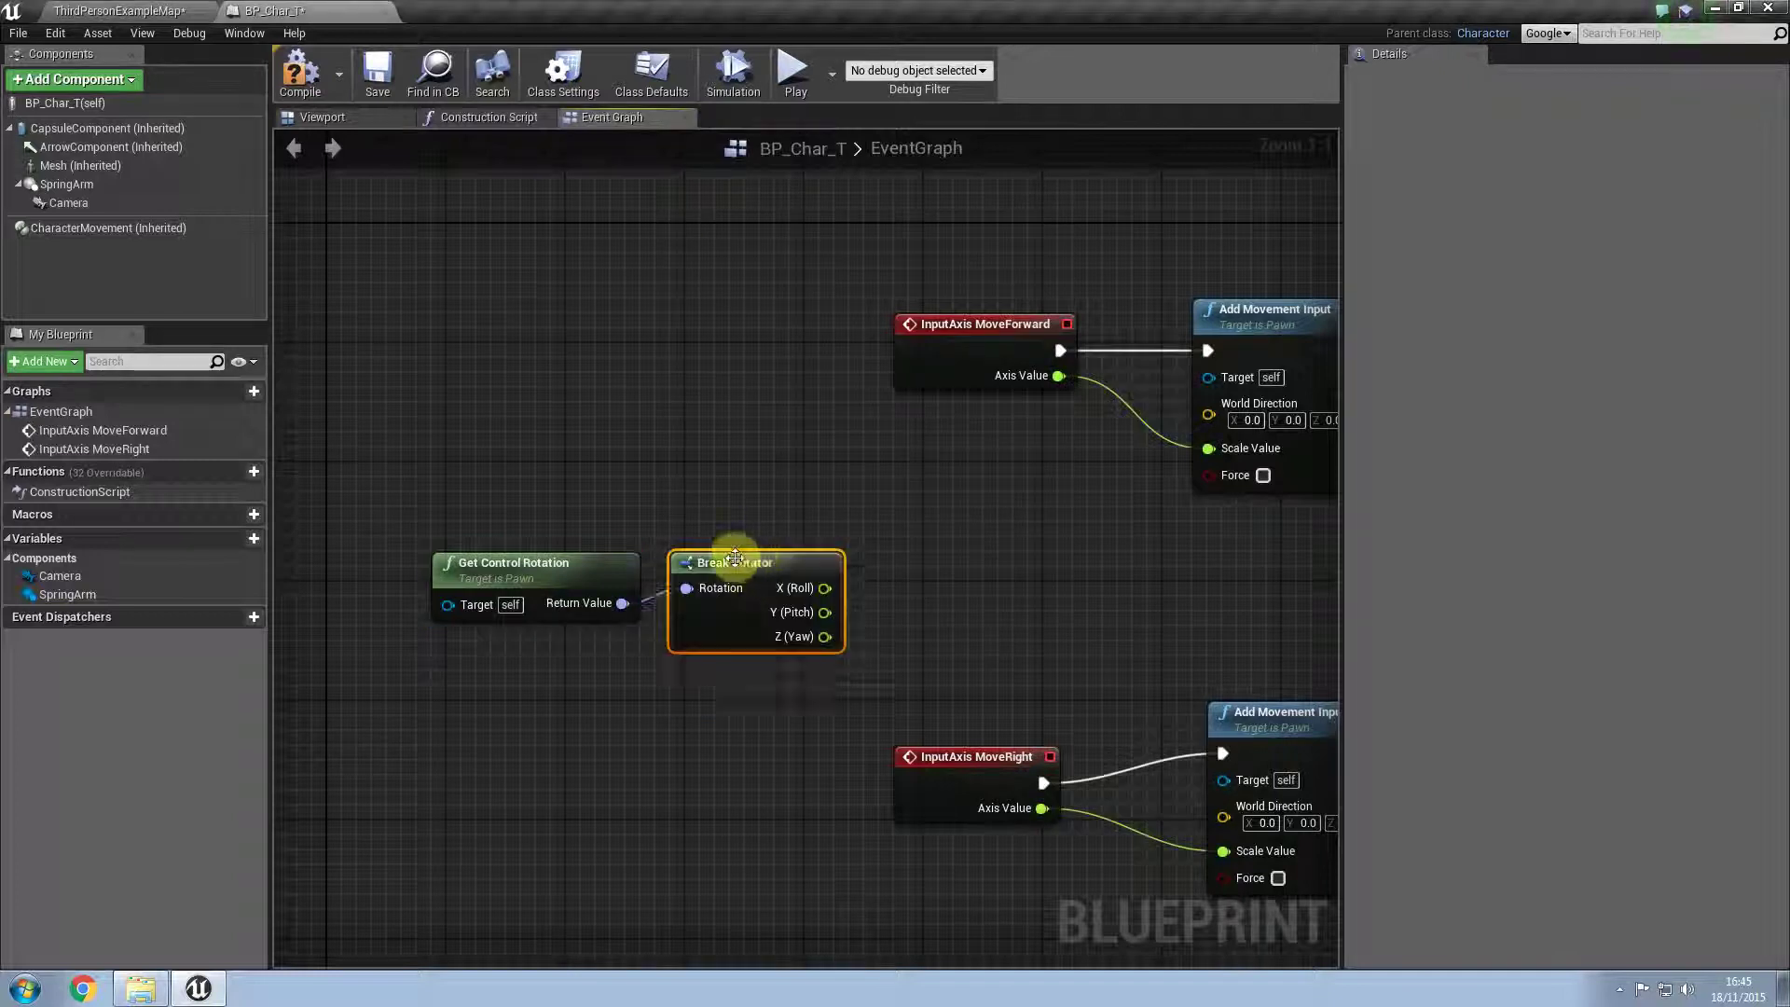
# Step: Create a Make Rotator node driven by the Break Rotator's Z (Yaw) output and place it beside that node
pyautogui.moveTo(824, 637); pyautogui.dragTo(871, 642)
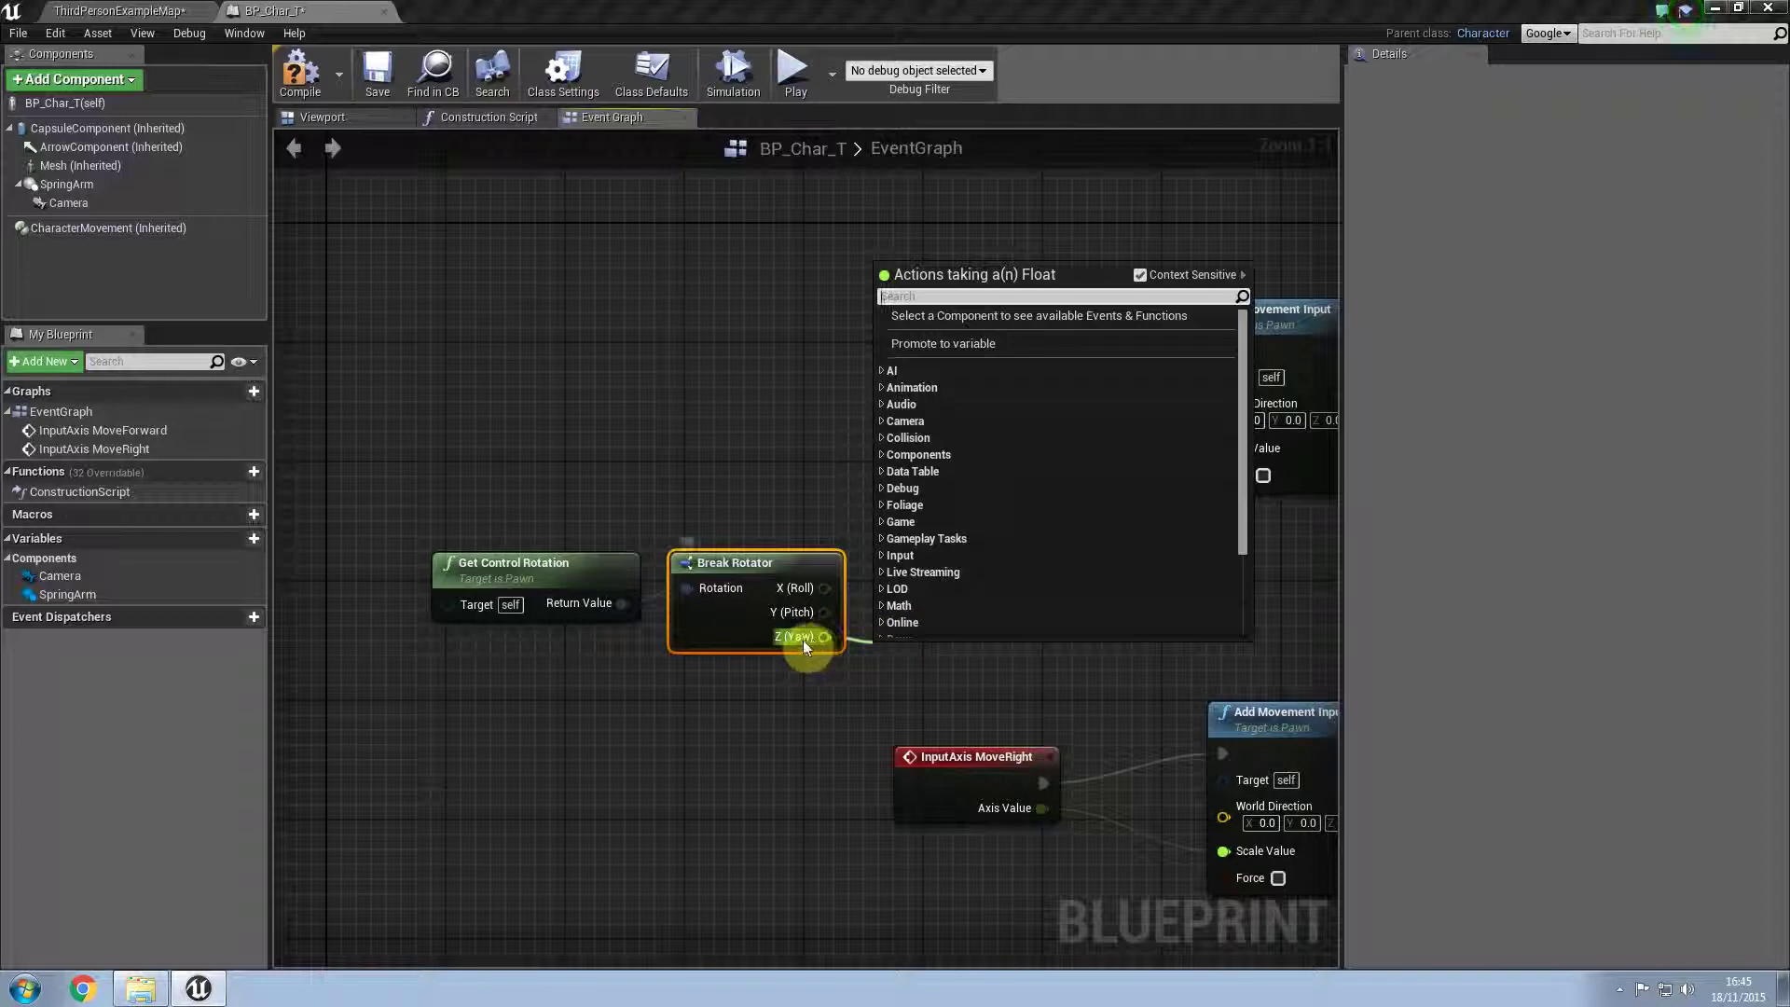
pyautogui.write('make rot')
pyautogui.press('Up')
pyautogui.press('Return')
pyautogui.moveTo(986, 649); pyautogui.dragTo(888, 645)
pyautogui.moveTo(1075, 694); pyautogui.dragTo(890, 685, button='right')
# Step: Add Get Forward Vector and Get Right Vector nodes fed by the Make Rotator's Return Value
pyautogui.moveTo(879, 585); pyautogui.dragTo(937, 581)
pyautogui.write('forward')
pyautogui.press('Return')
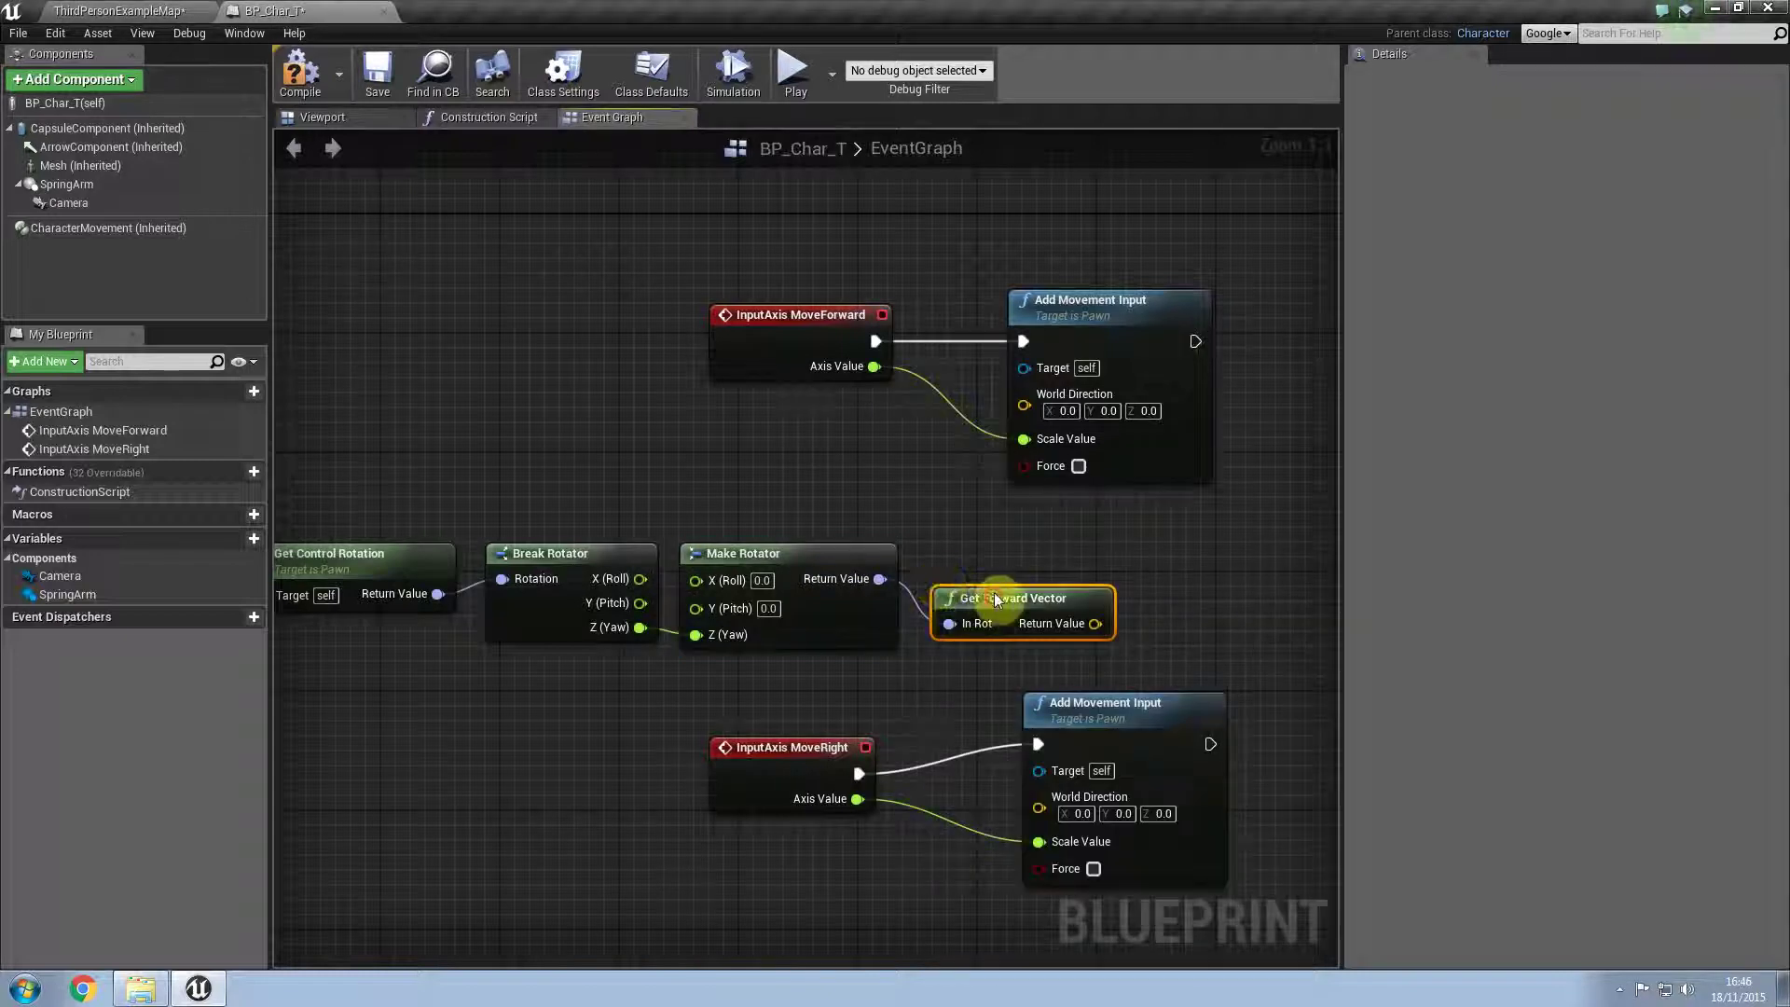
pyautogui.moveTo(880, 579); pyautogui.dragTo(932, 698)
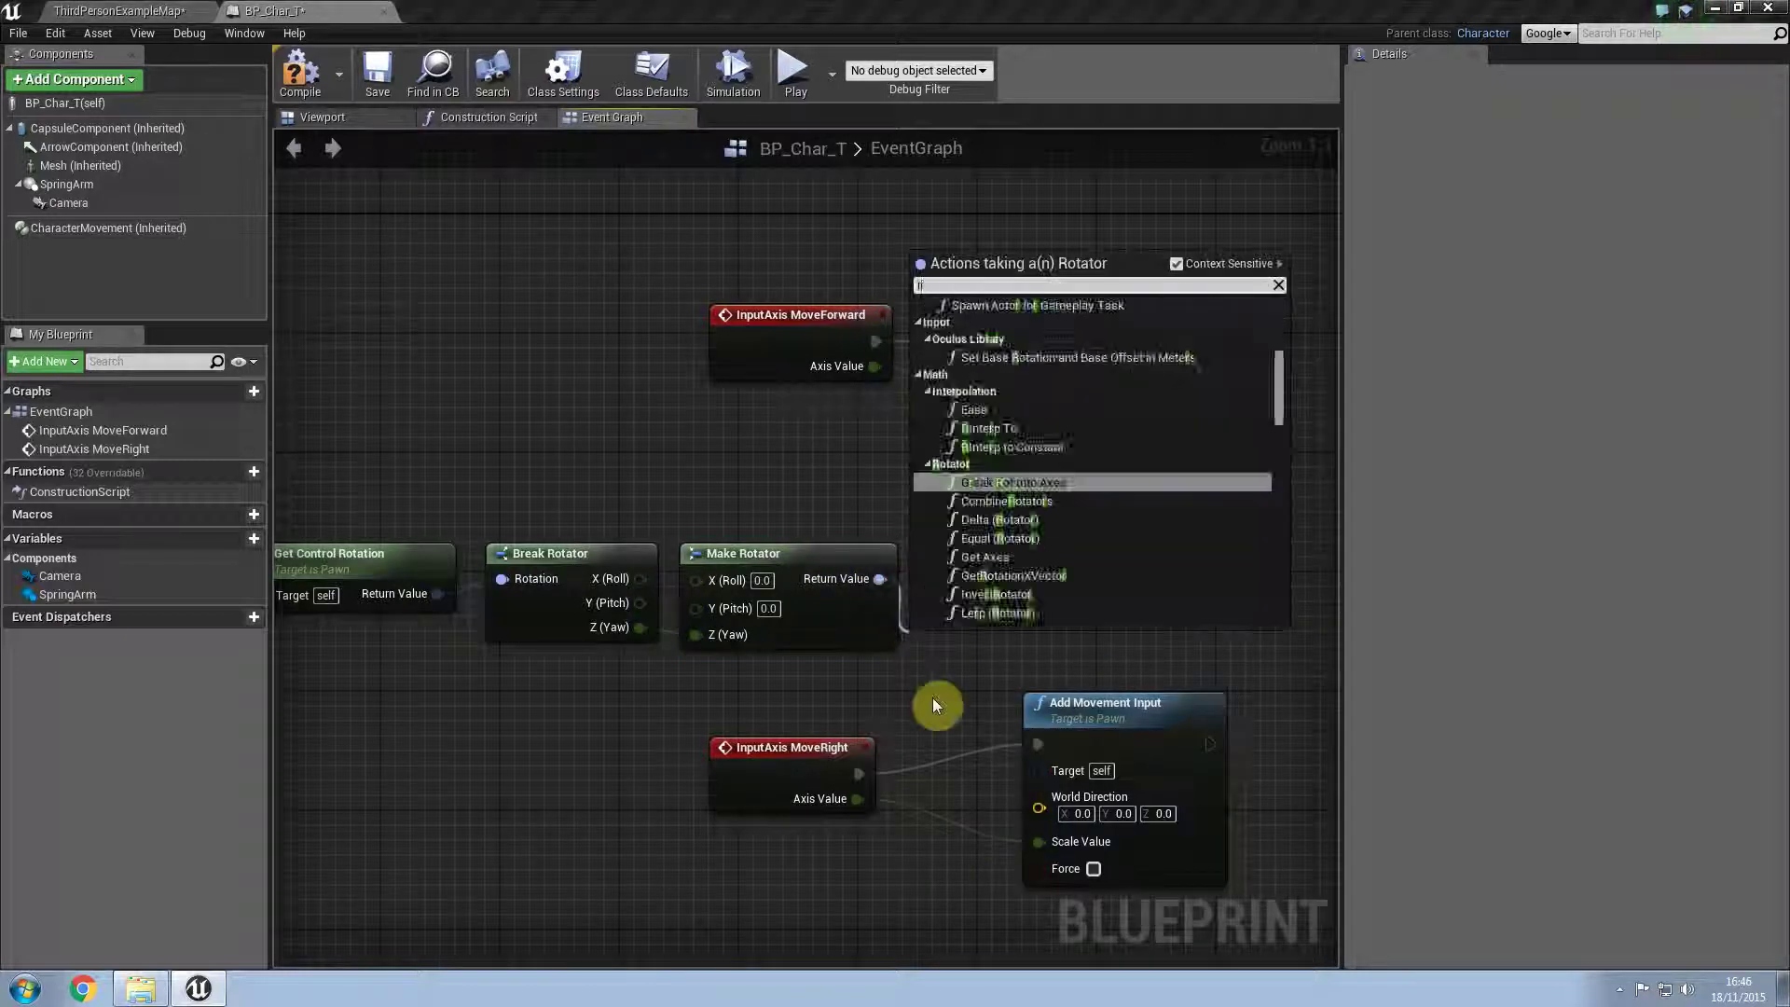
pyautogui.write('right vec')
pyautogui.press('Return')
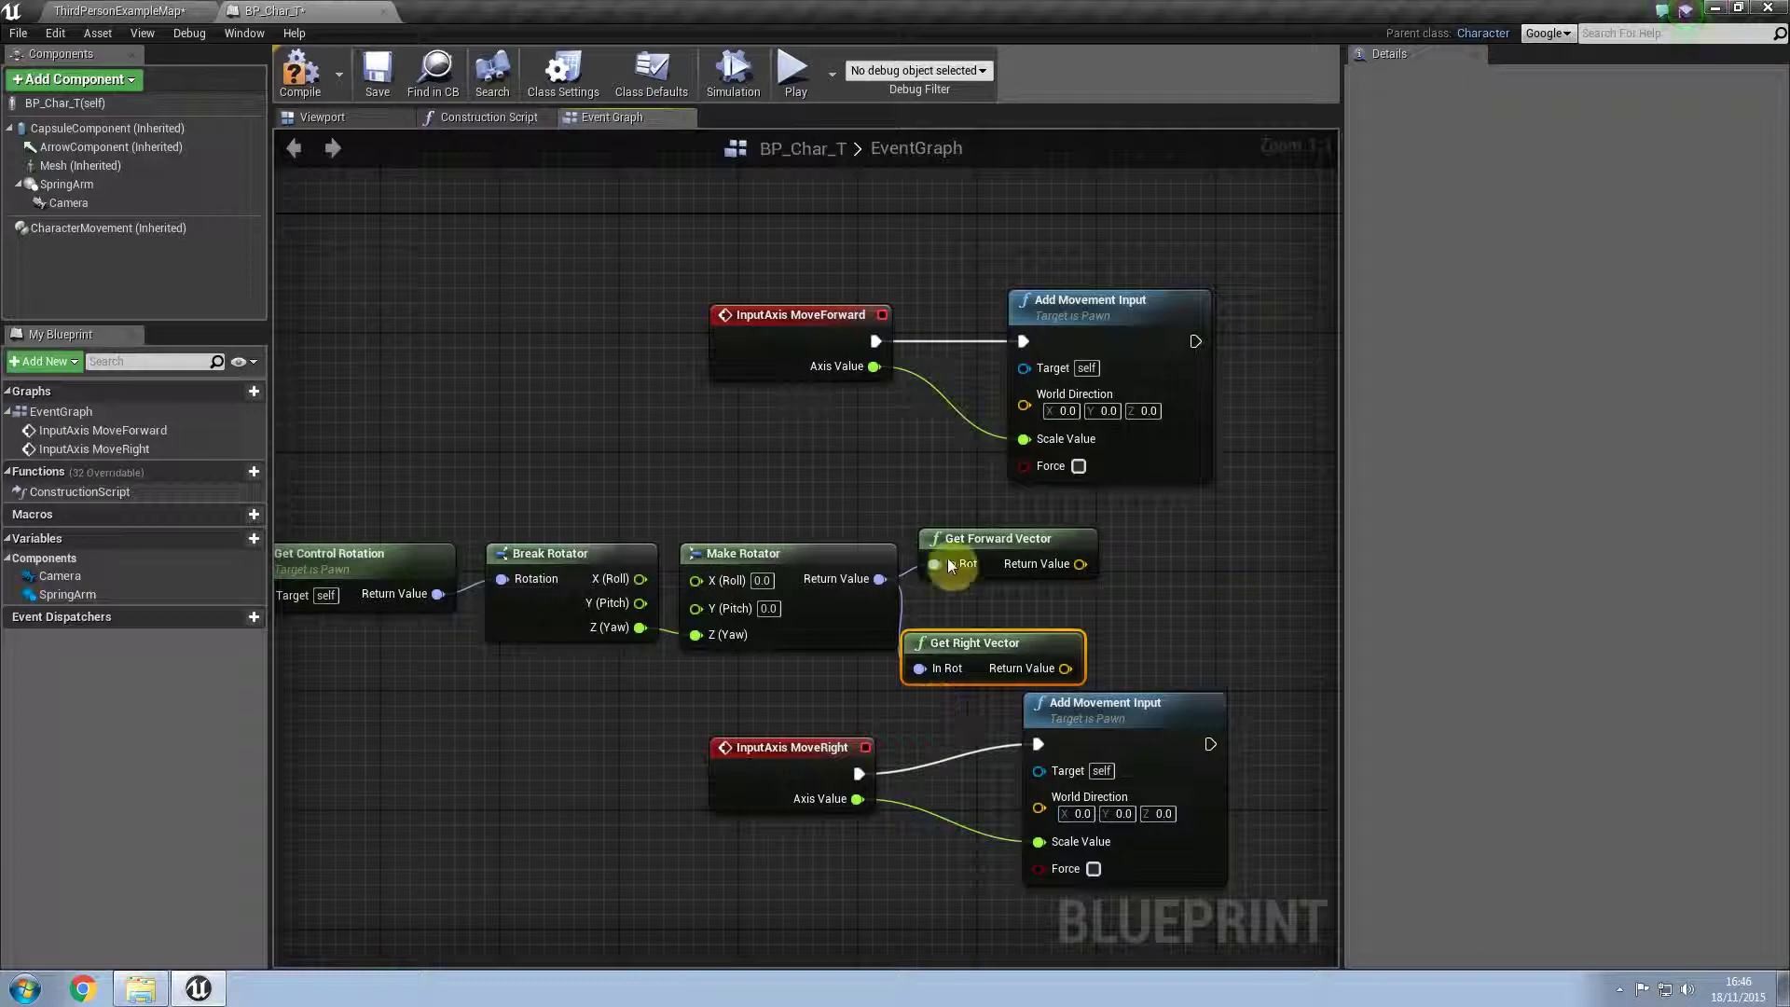
# Step: Connect the forward and right vectors to the World Direction of the MoveForward and MoveRight Add Movement Input nodes and compile the blueprint
pyautogui.moveTo(1079, 564); pyautogui.dragTo(1025, 407)
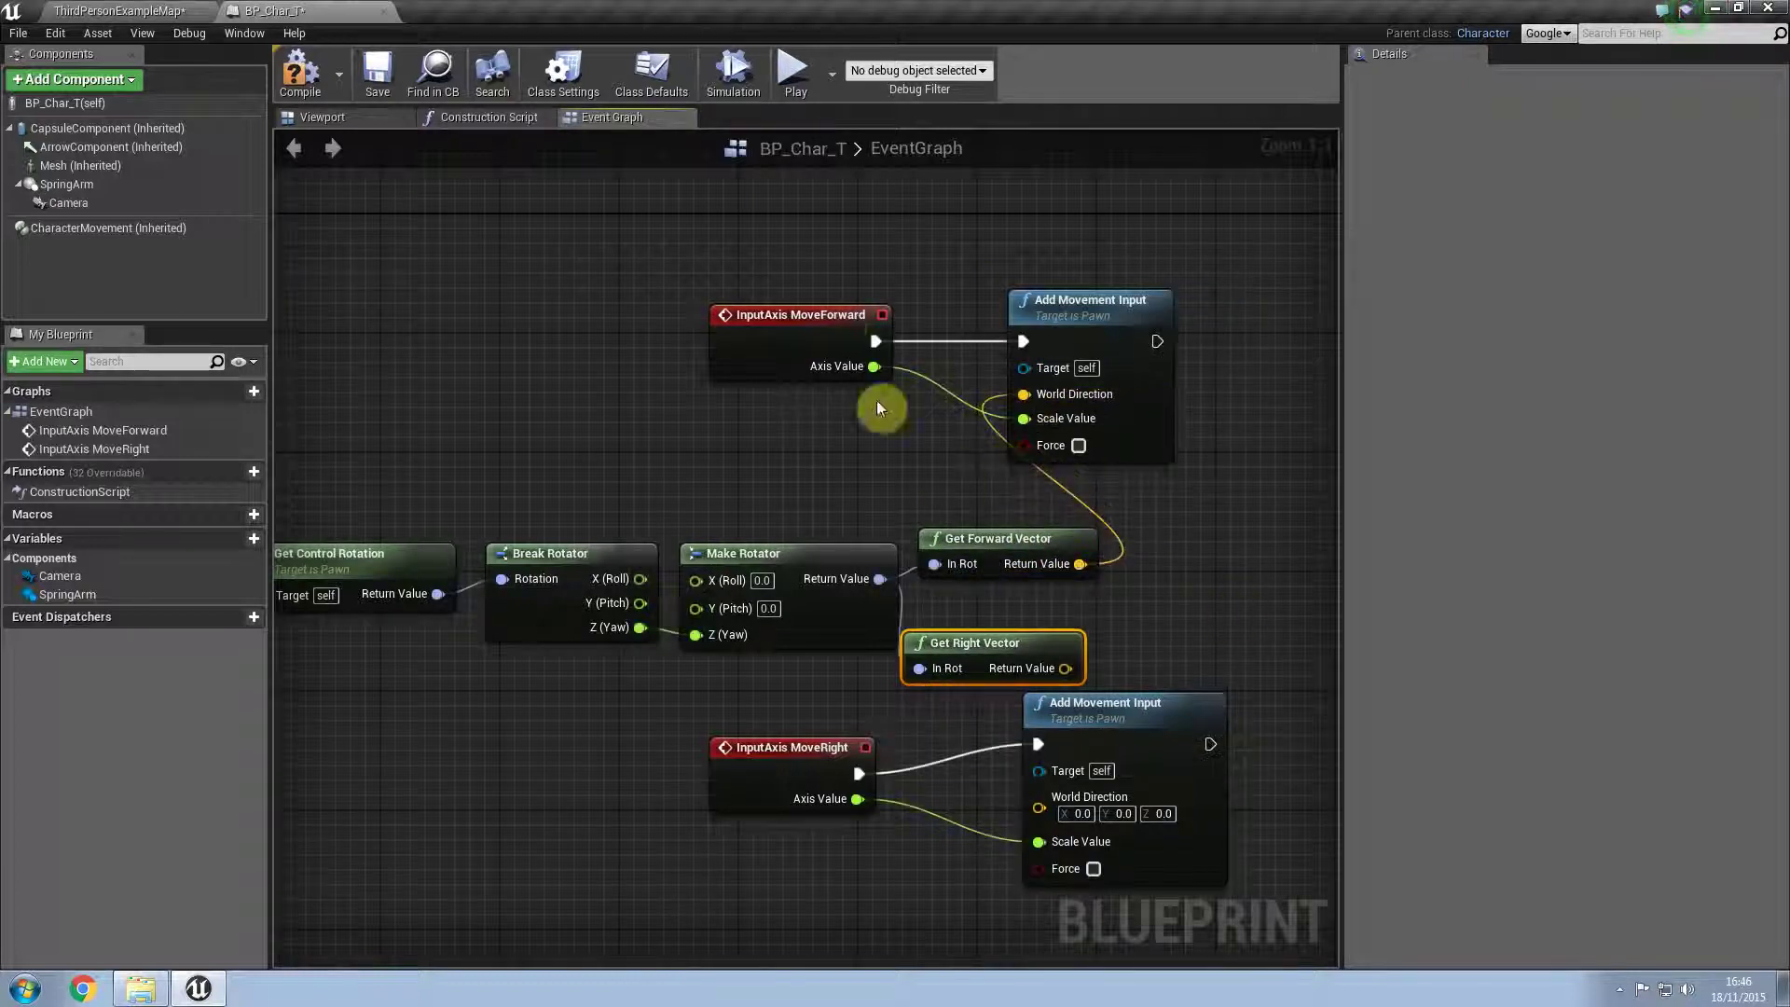
pyautogui.moveTo(1065, 667); pyautogui.dragTo(1039, 808)
pyautogui.click(318, 99)
# Step: Play-test the teapot's sideways movement in the game preview and end the session
pyautogui.moveTo(404, 547); pyautogui.dragTo(734, 362, button='right')
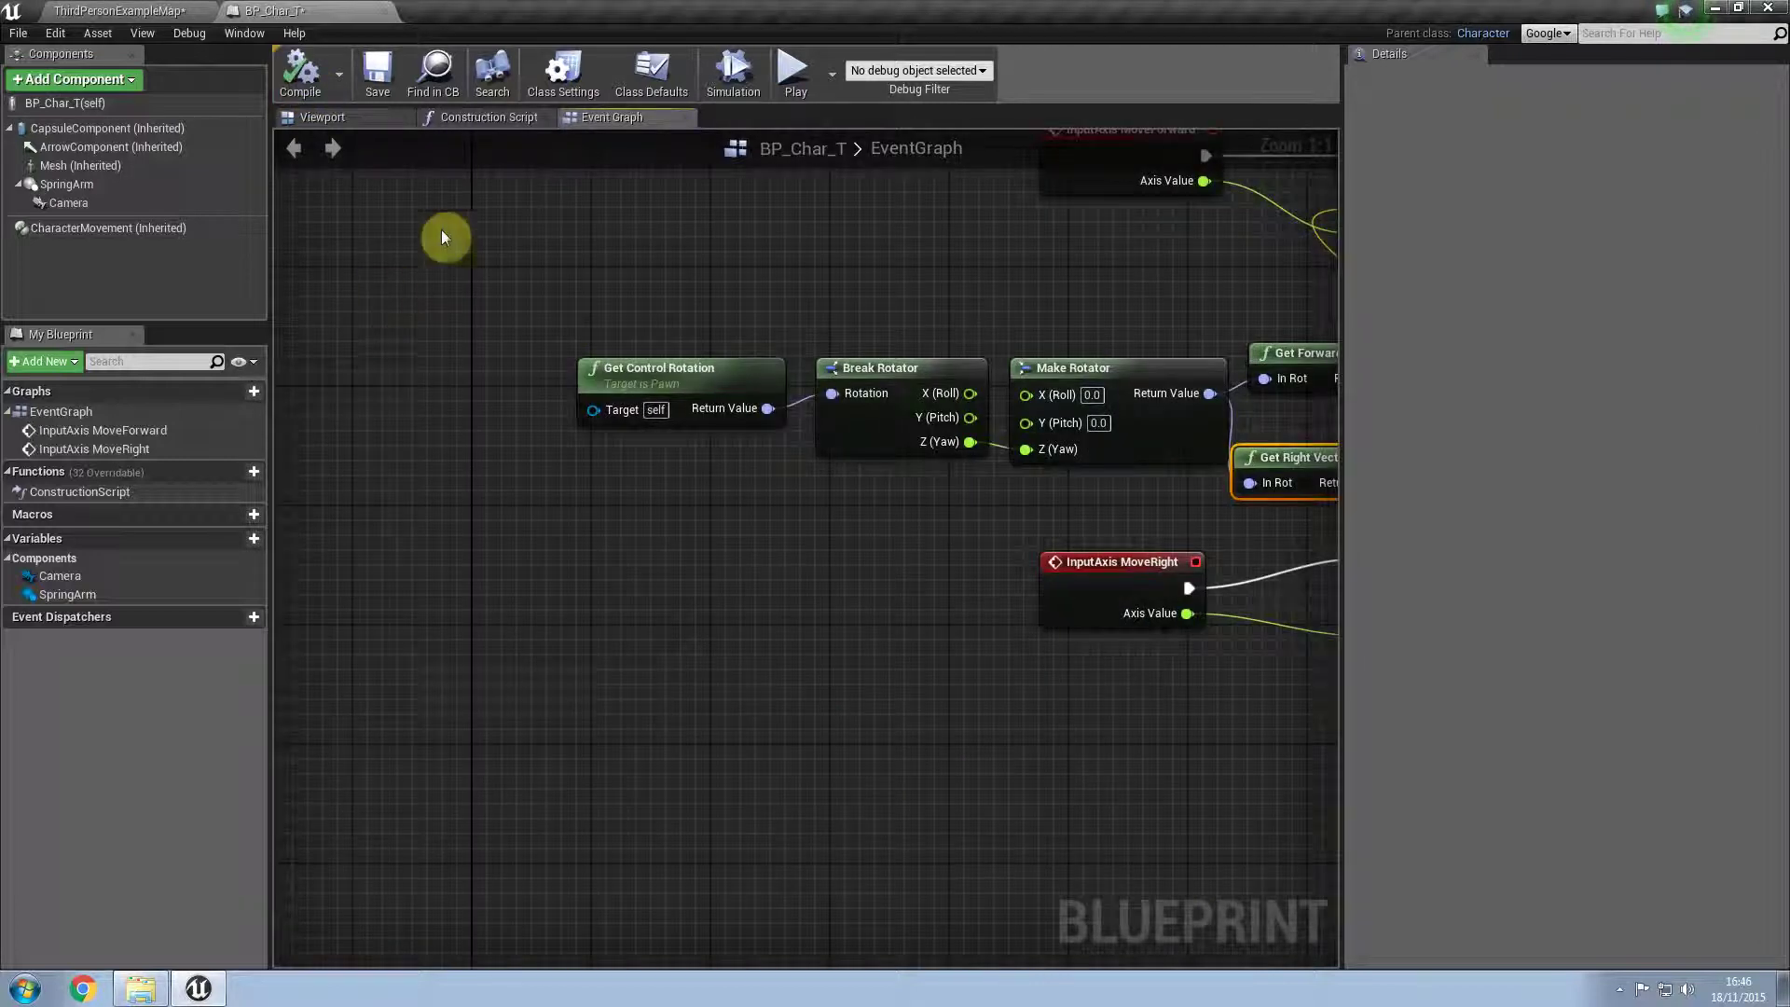
pyautogui.click(794, 74)
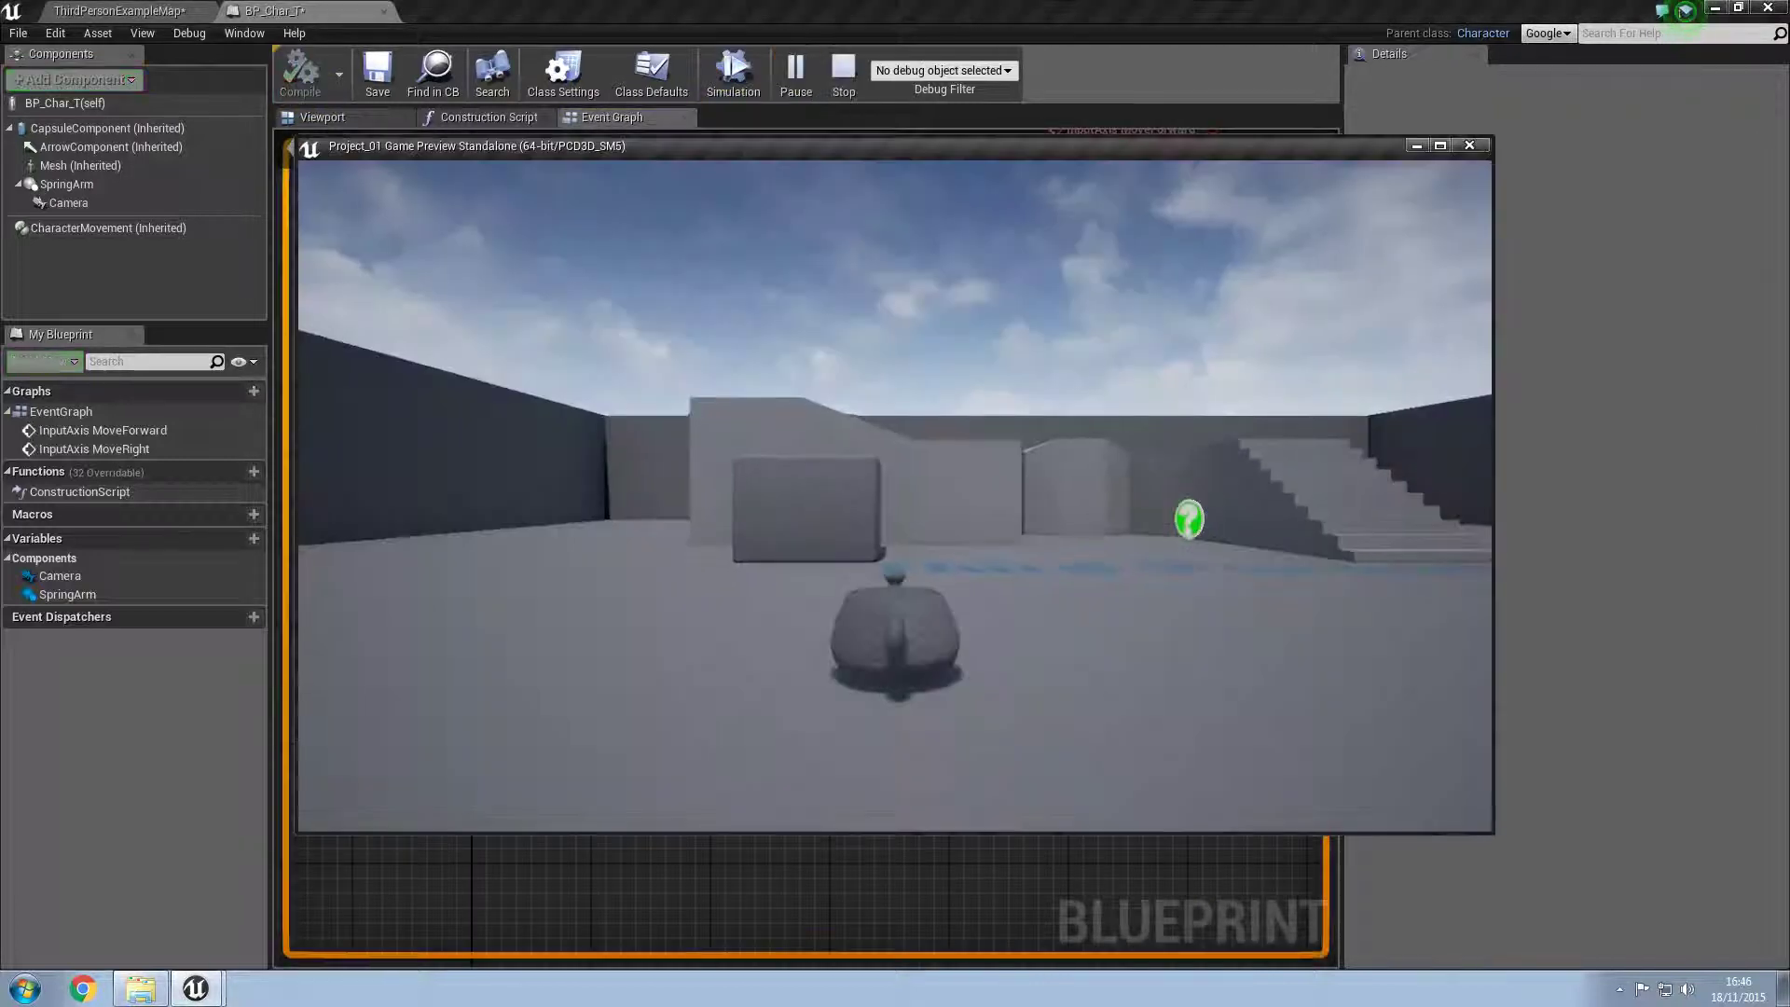
pyautogui.press('d')
pyautogui.press('a')
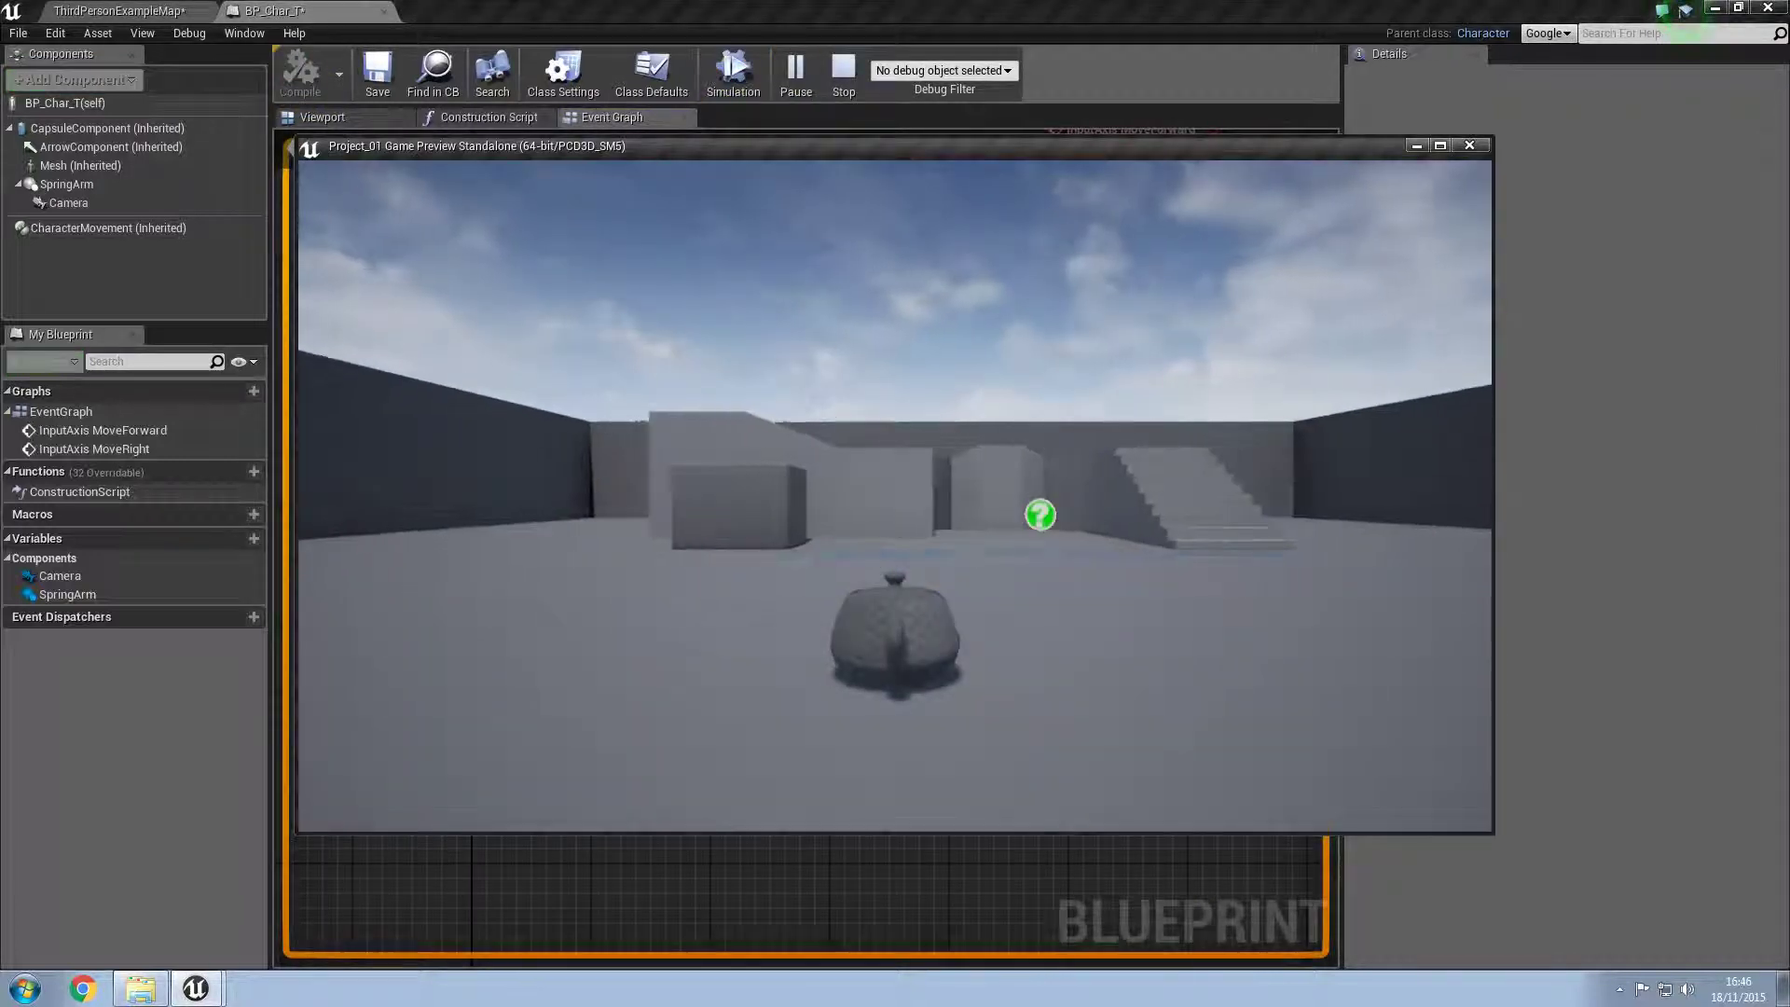
pyautogui.press('Escape')
pyautogui.moveTo(624, 705); pyautogui.dragTo(1007, 536, button='right')
pyautogui.rightClick(421, 585)
pyautogui.click(784, 437)
pyautogui.rightClick(784, 440)
pyautogui.click(782, 434)
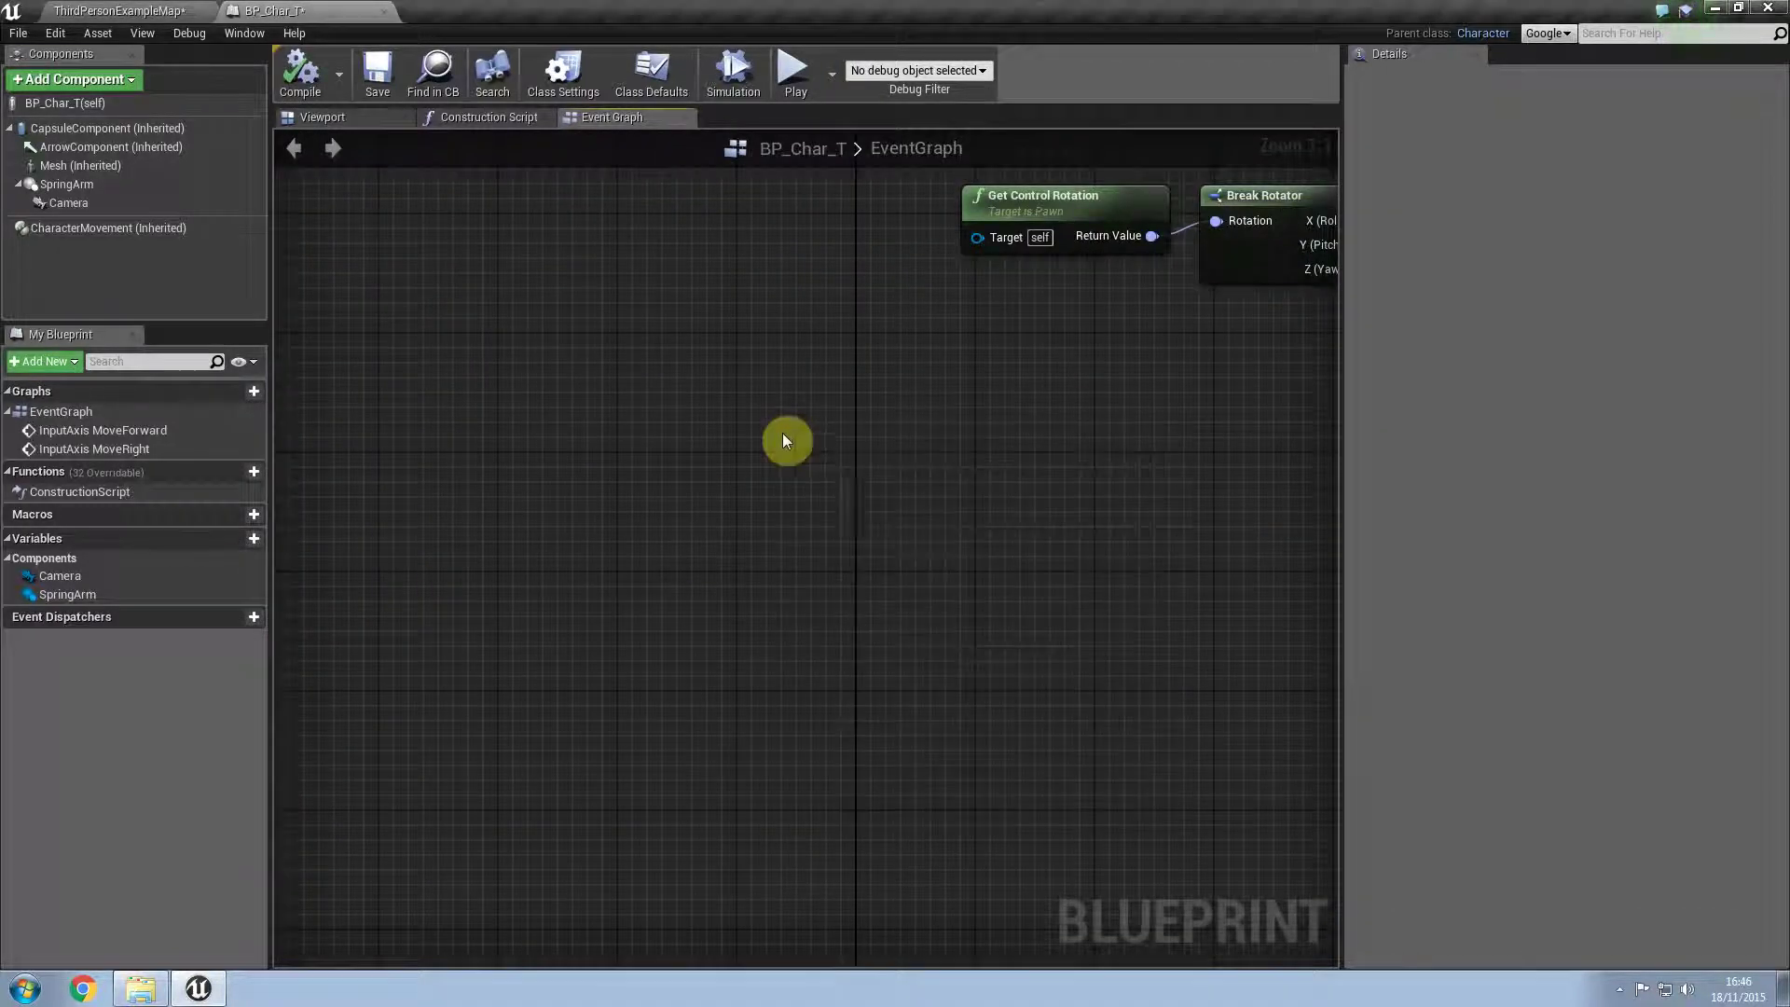
# Step: Examine the look and turn axis mappings in the project's Input settings, including the Turn binding, and close the settings
pyautogui.click(50, 35)
pyautogui.click(136, 256)
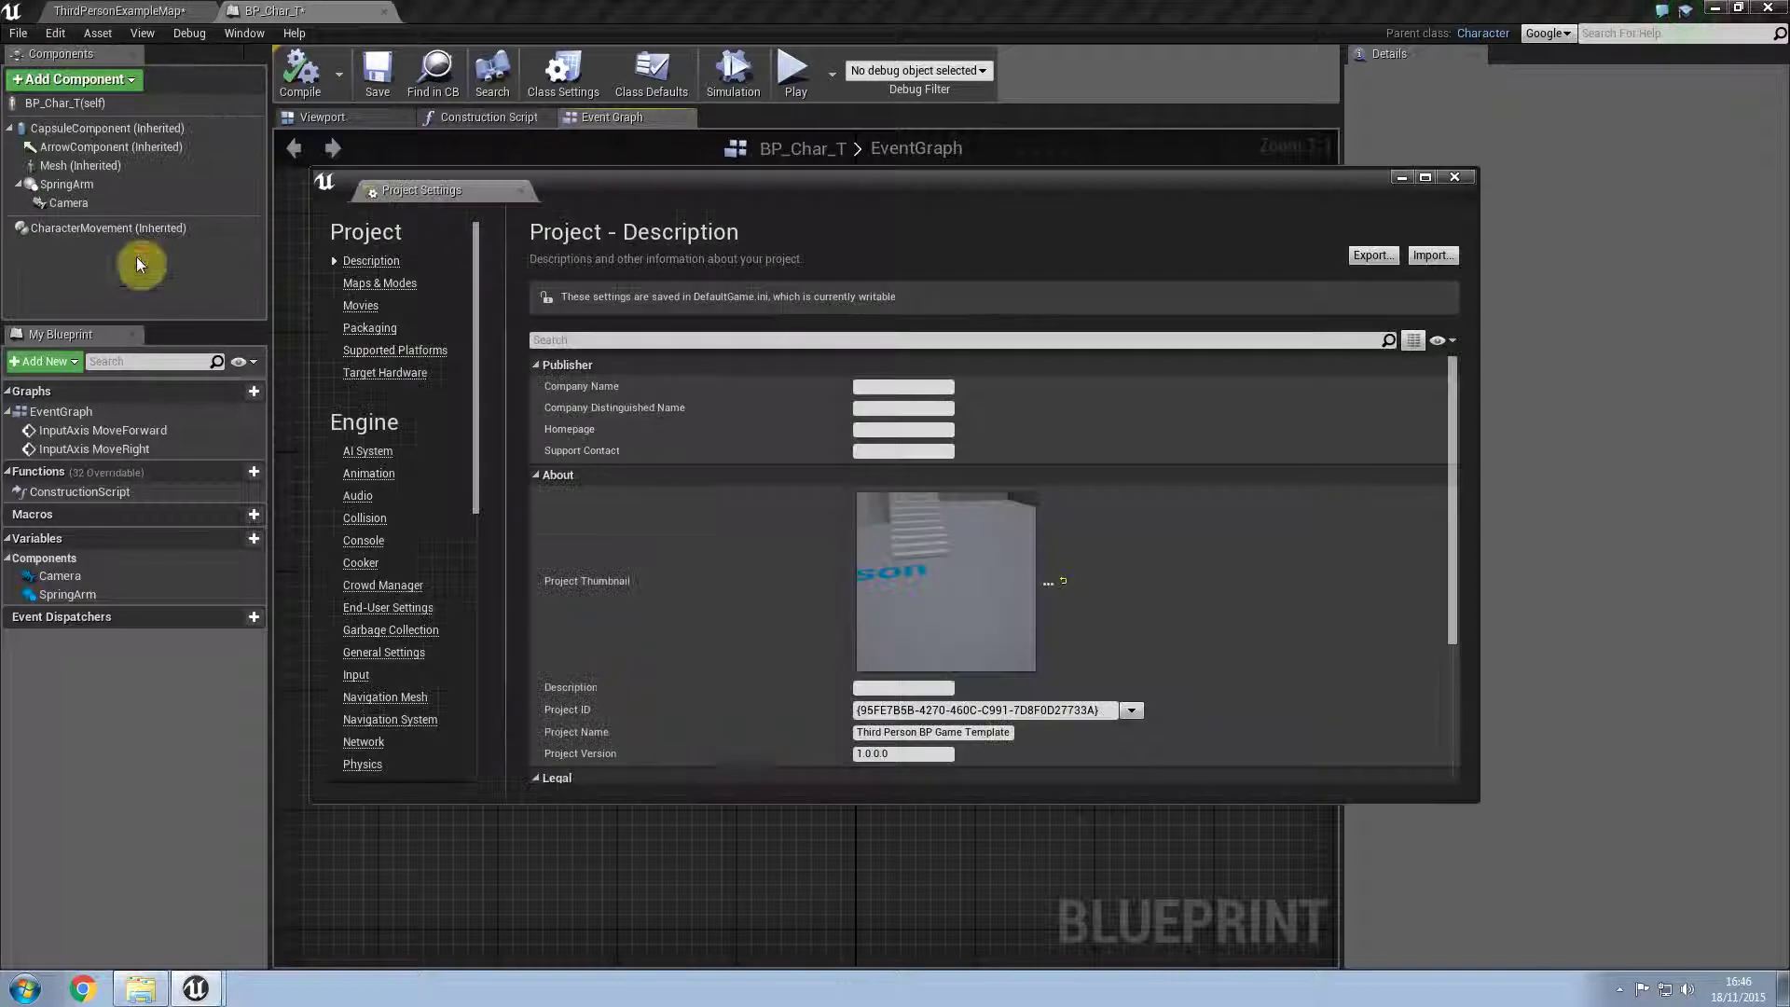
pyautogui.click(356, 679)
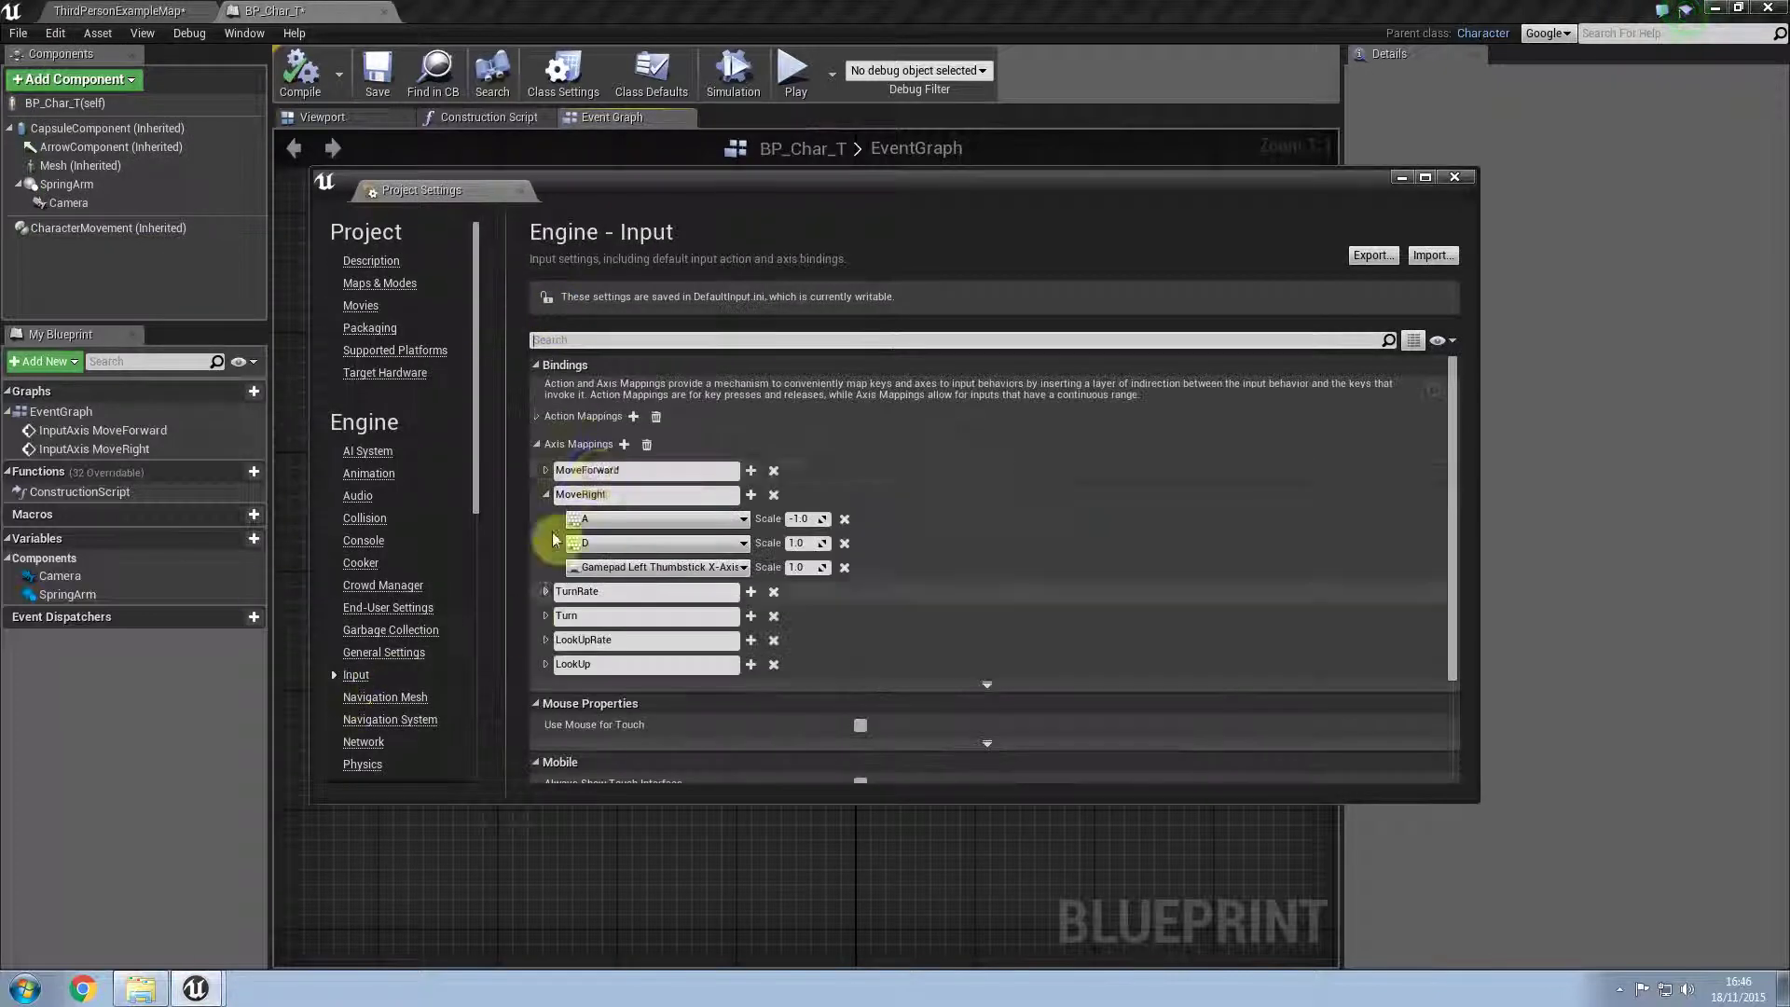
pyautogui.click(545, 472)
pyautogui.click(546, 474)
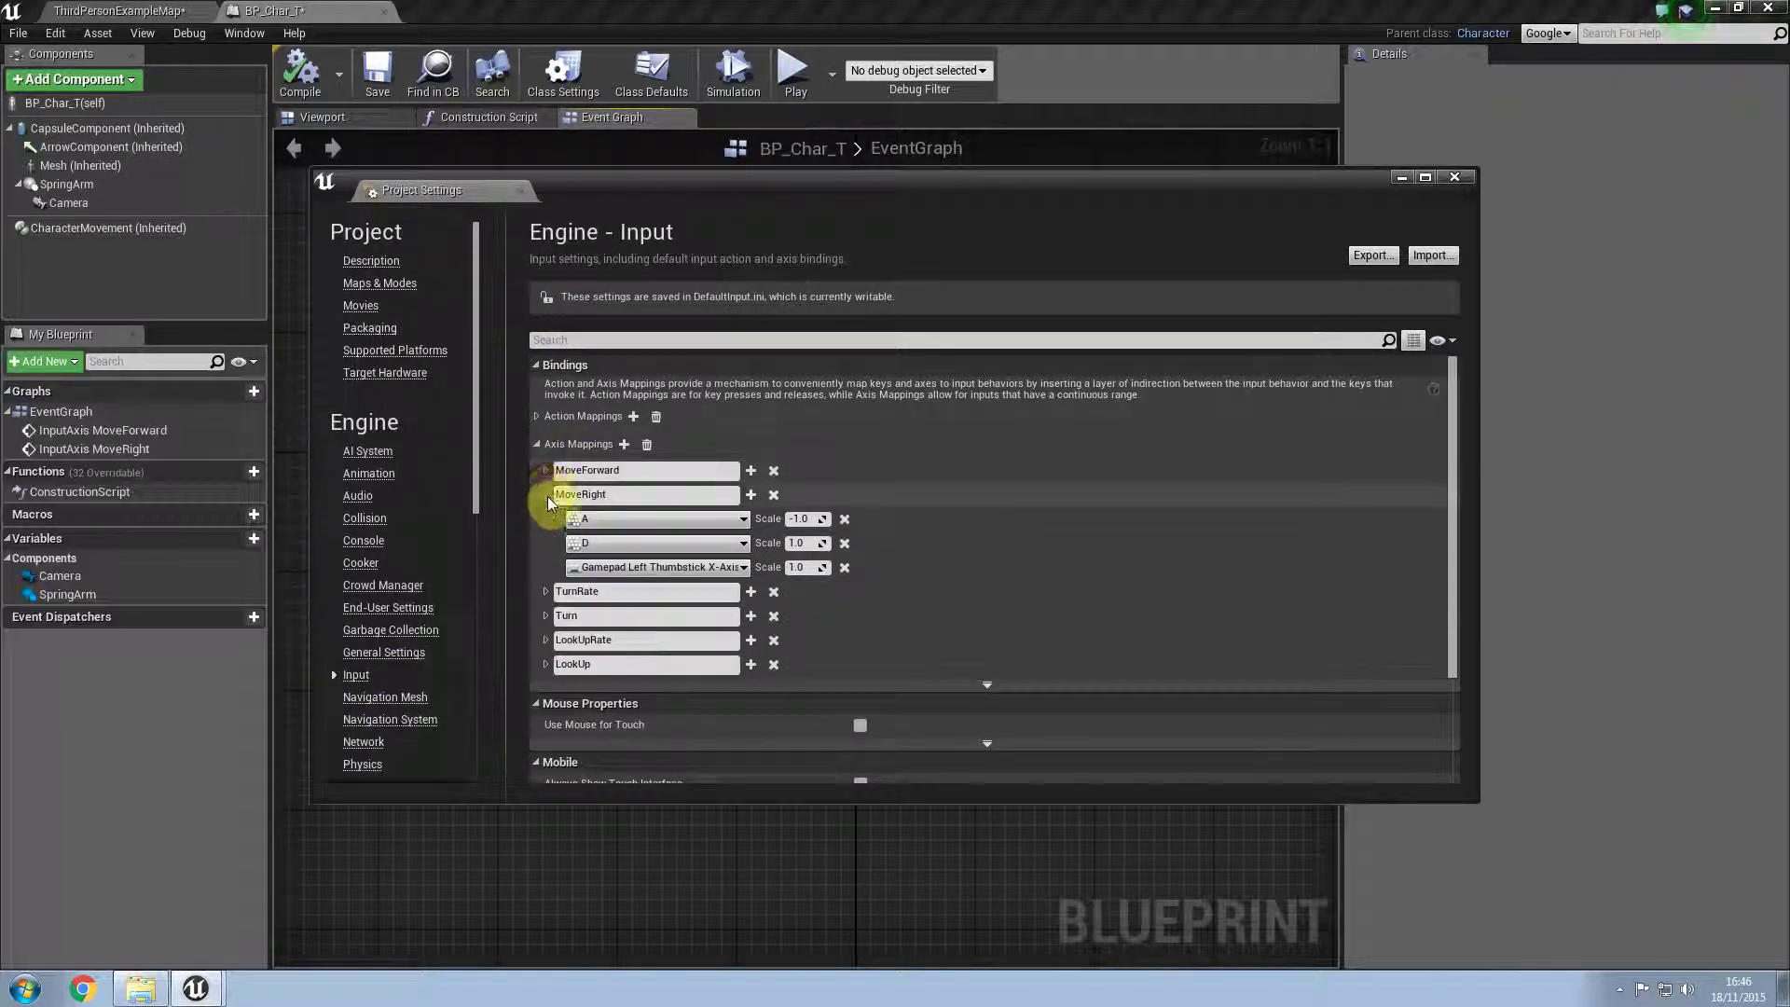
pyautogui.click(547, 494)
pyautogui.click(537, 445)
pyautogui.click(537, 449)
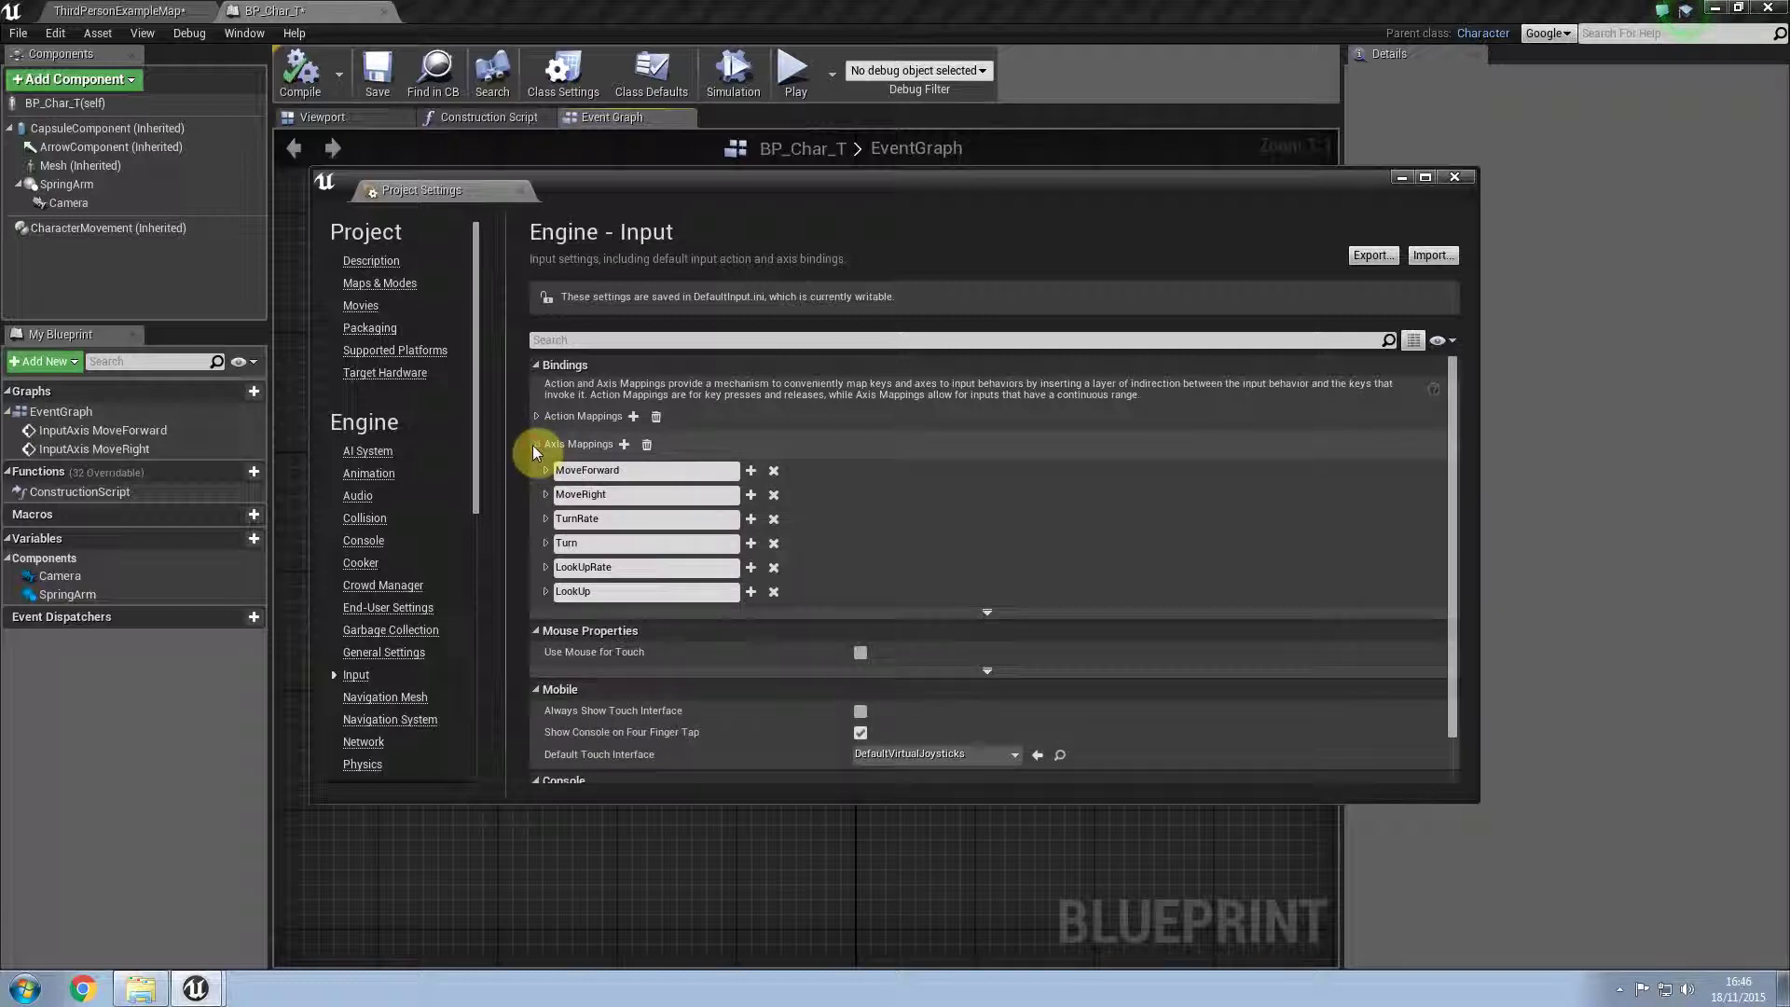
pyautogui.click(547, 567)
pyautogui.click(547, 569)
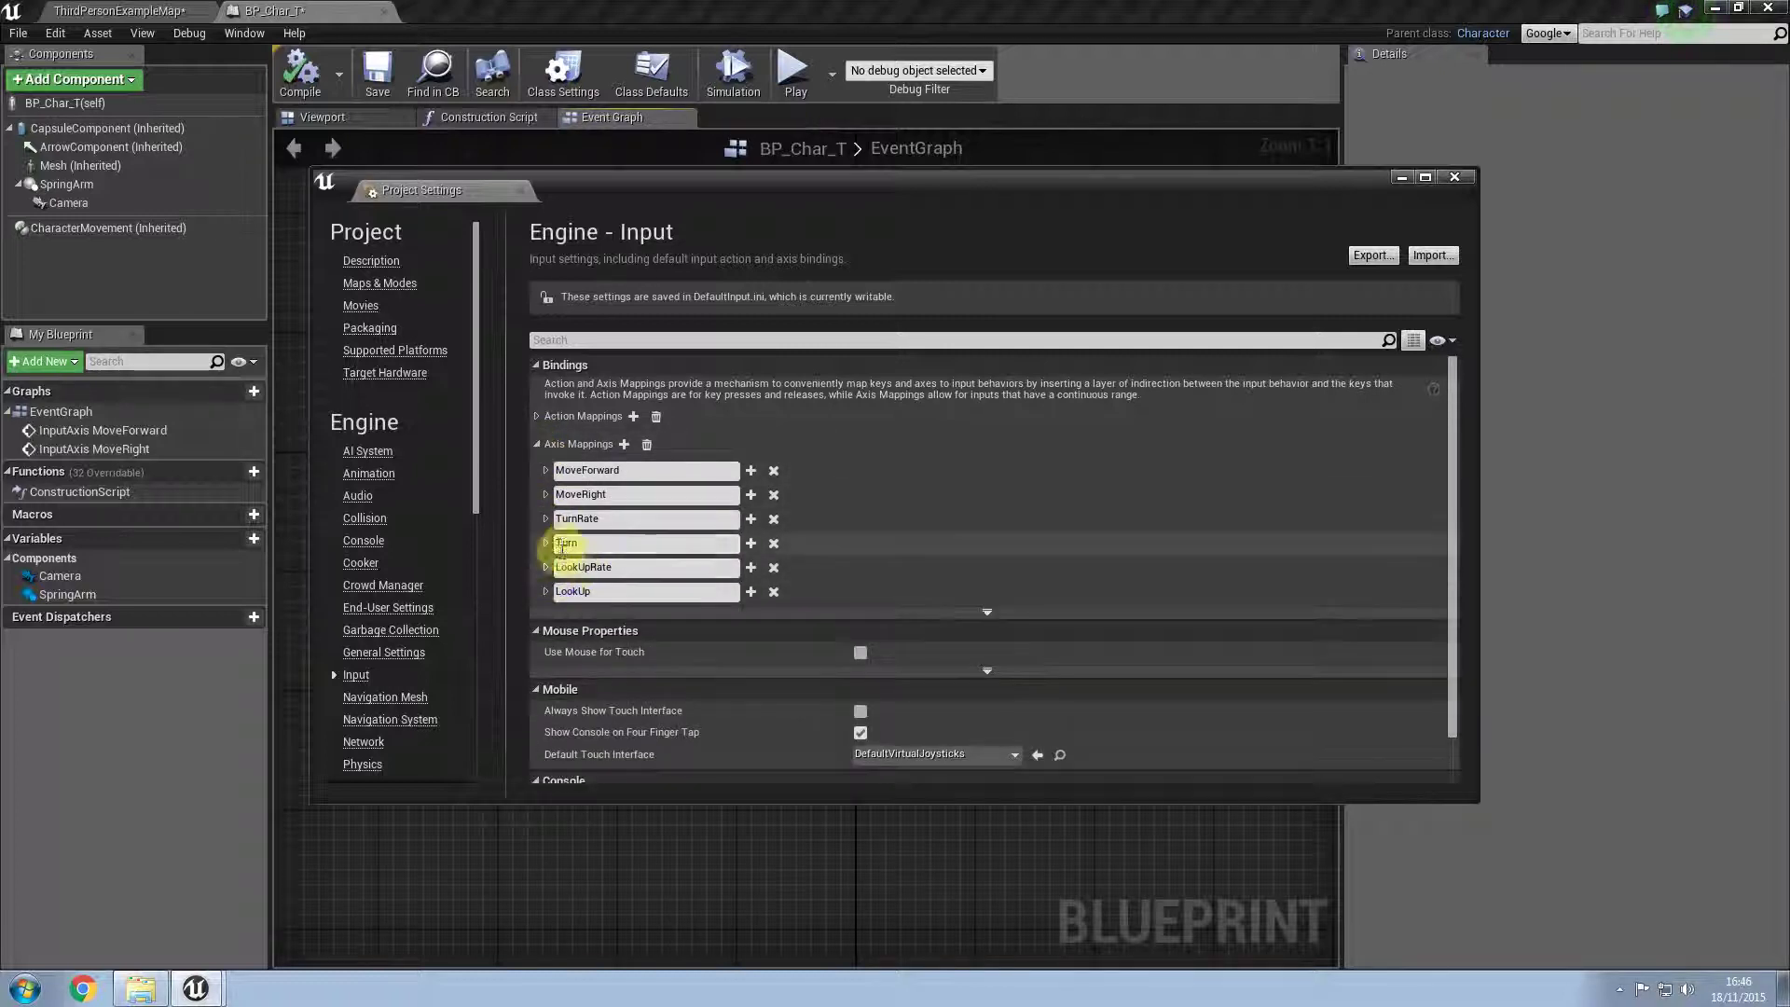
pyautogui.click(547, 546)
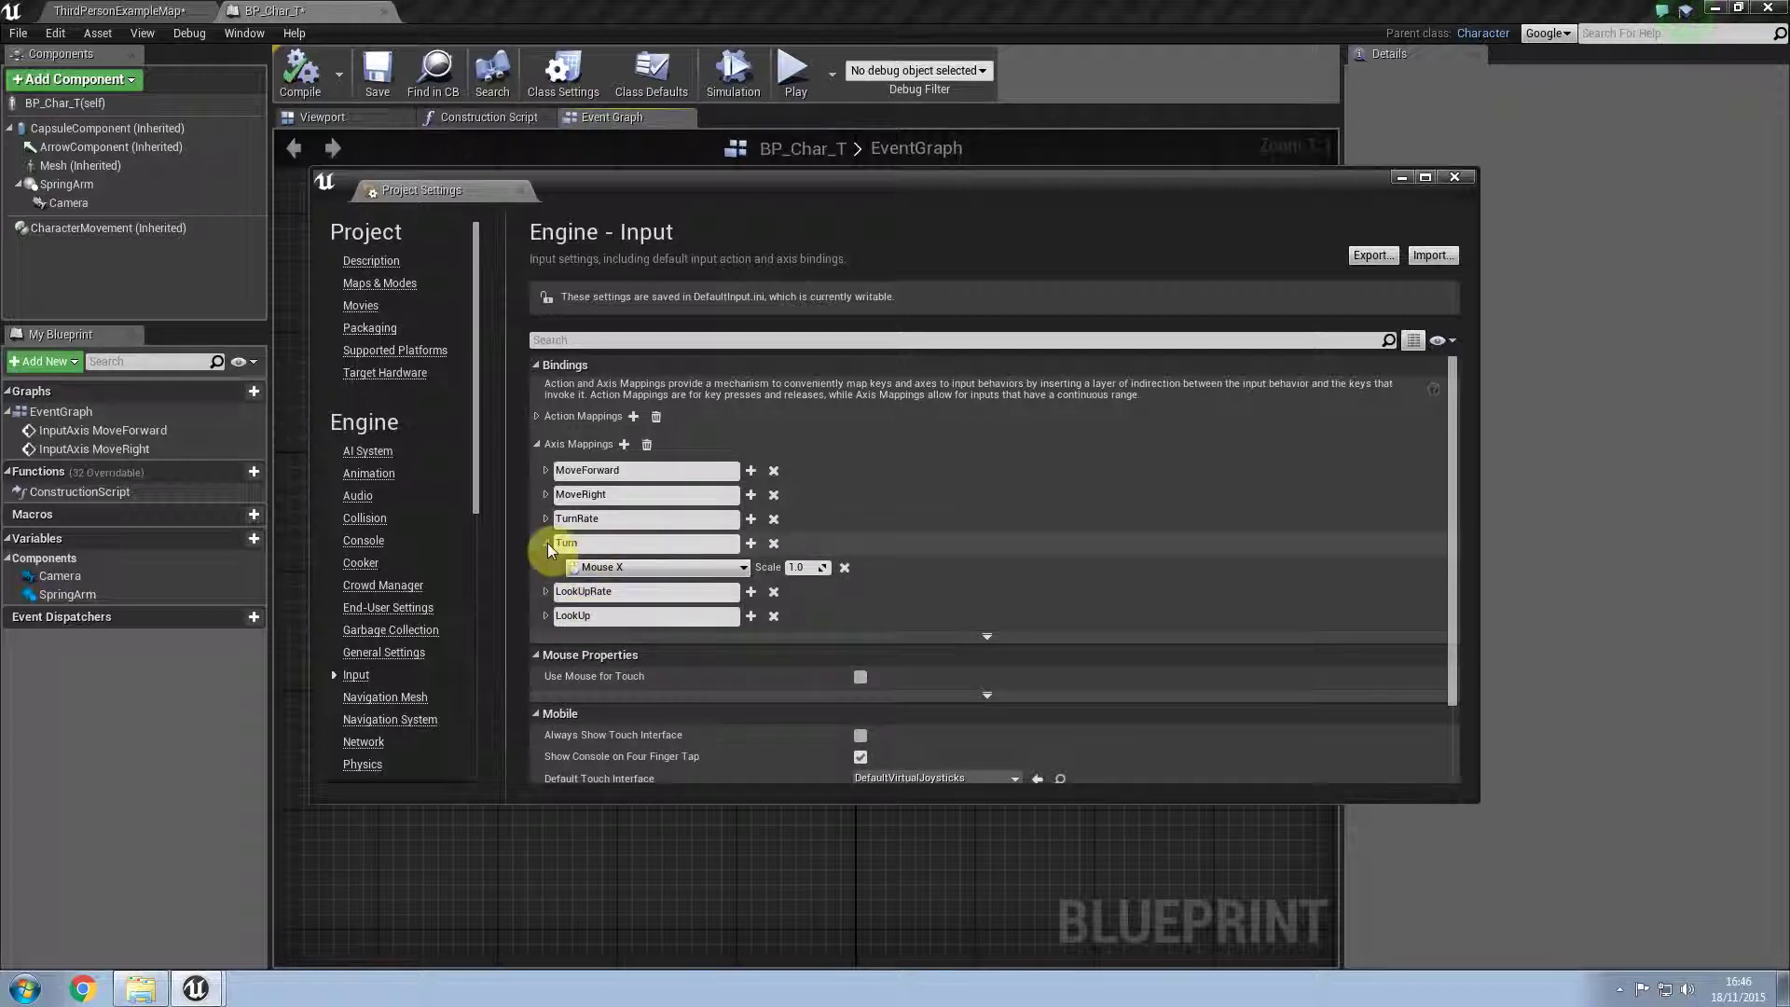
pyautogui.click(548, 544)
pyautogui.click(547, 593)
pyautogui.click(547, 593)
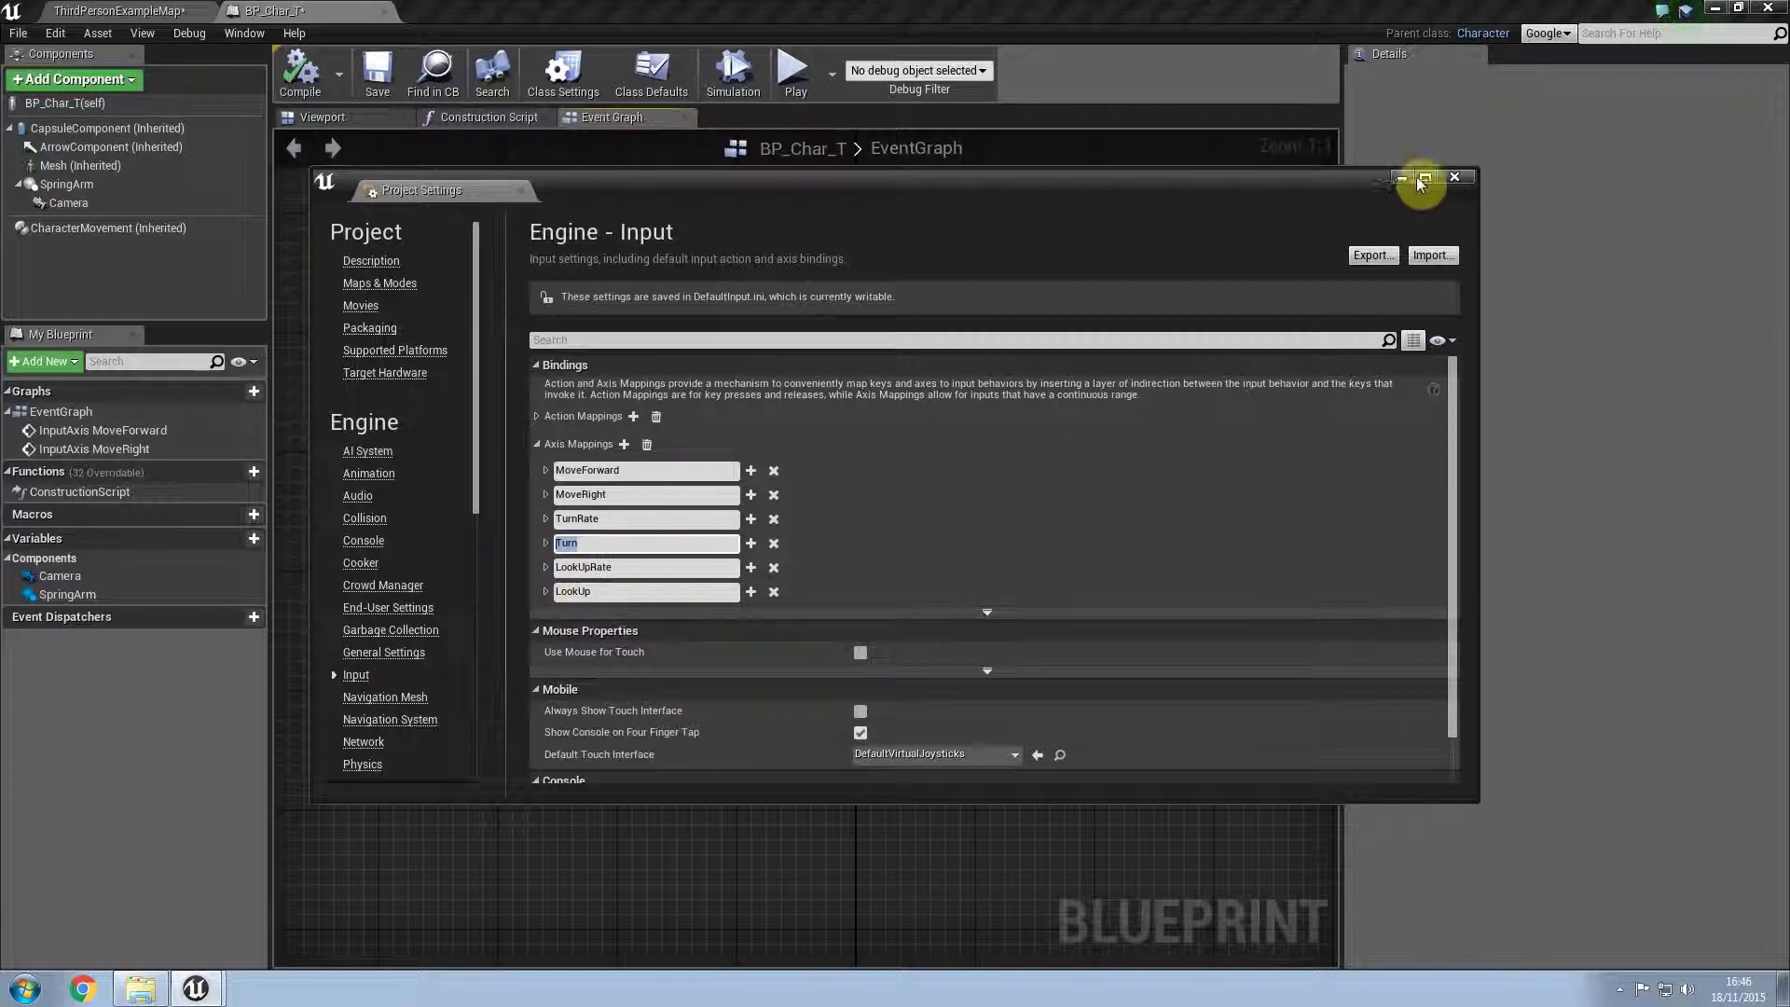
pyautogui.click(1454, 177)
# Step: Add InputAxis Turn and InputAxis LookUp event nodes in an empty area of the graph, with LookUp below Turn
pyautogui.rightClick(672, 534)
pyautogui.write('turn')
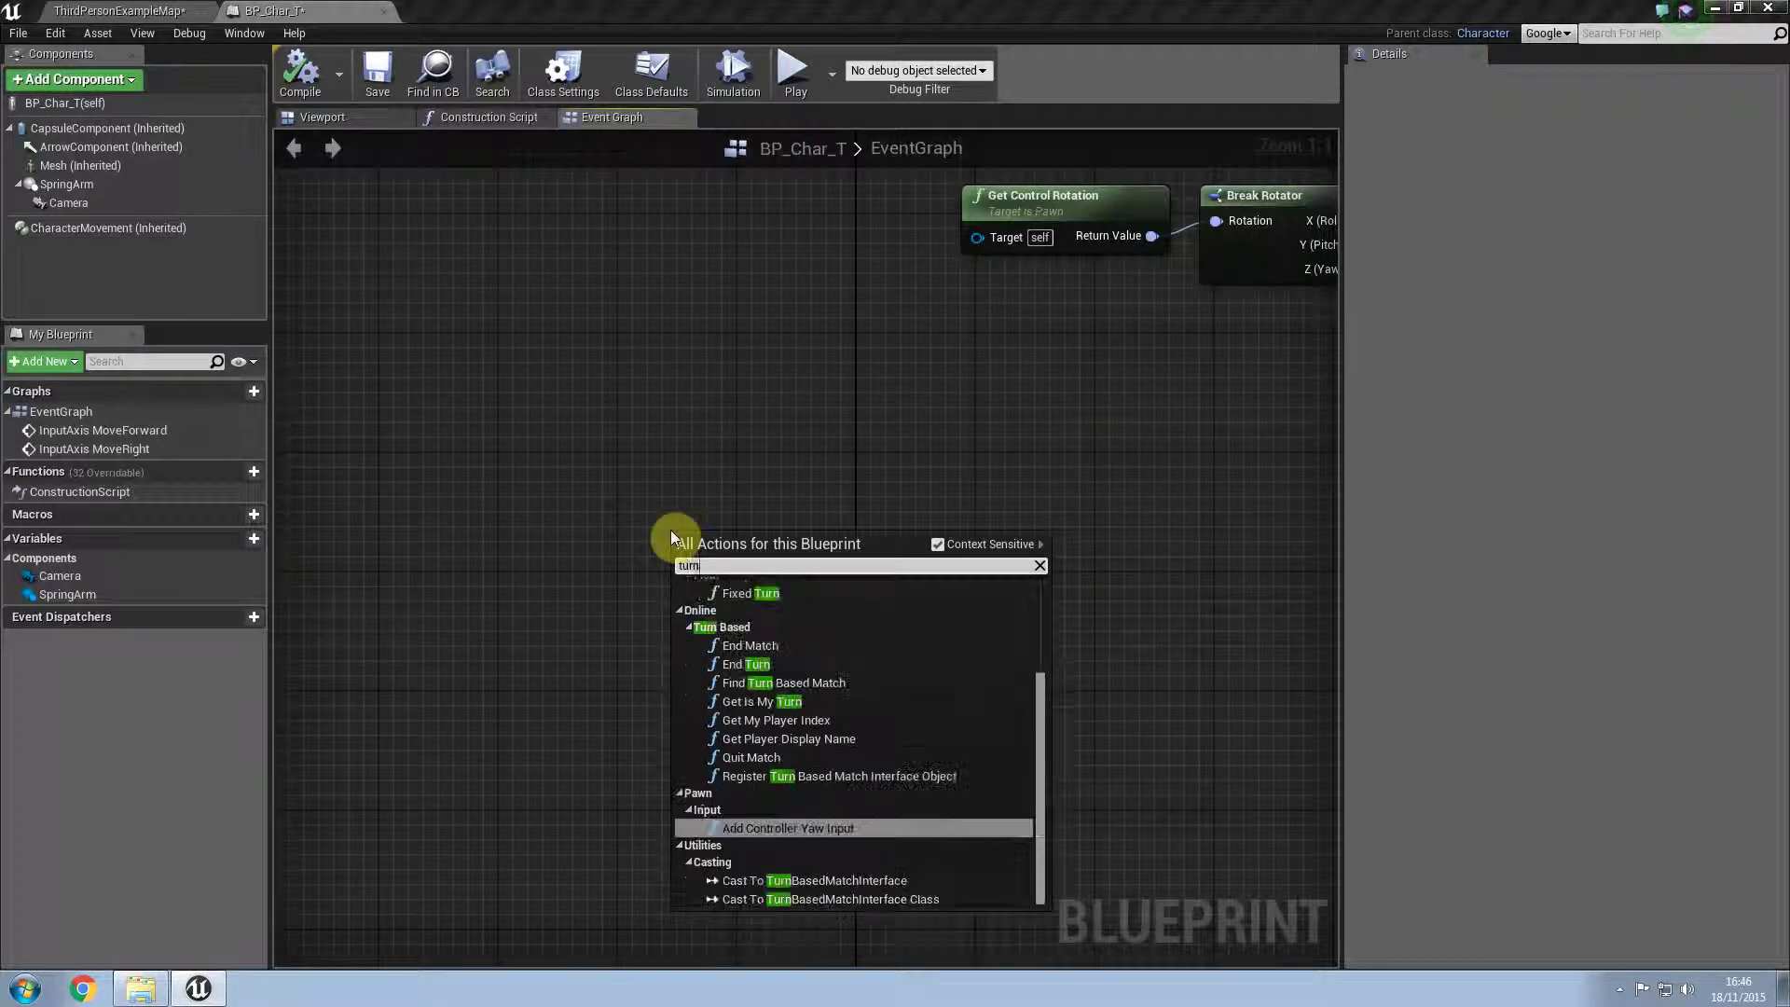
pyautogui.scroll(3, 880, 812)
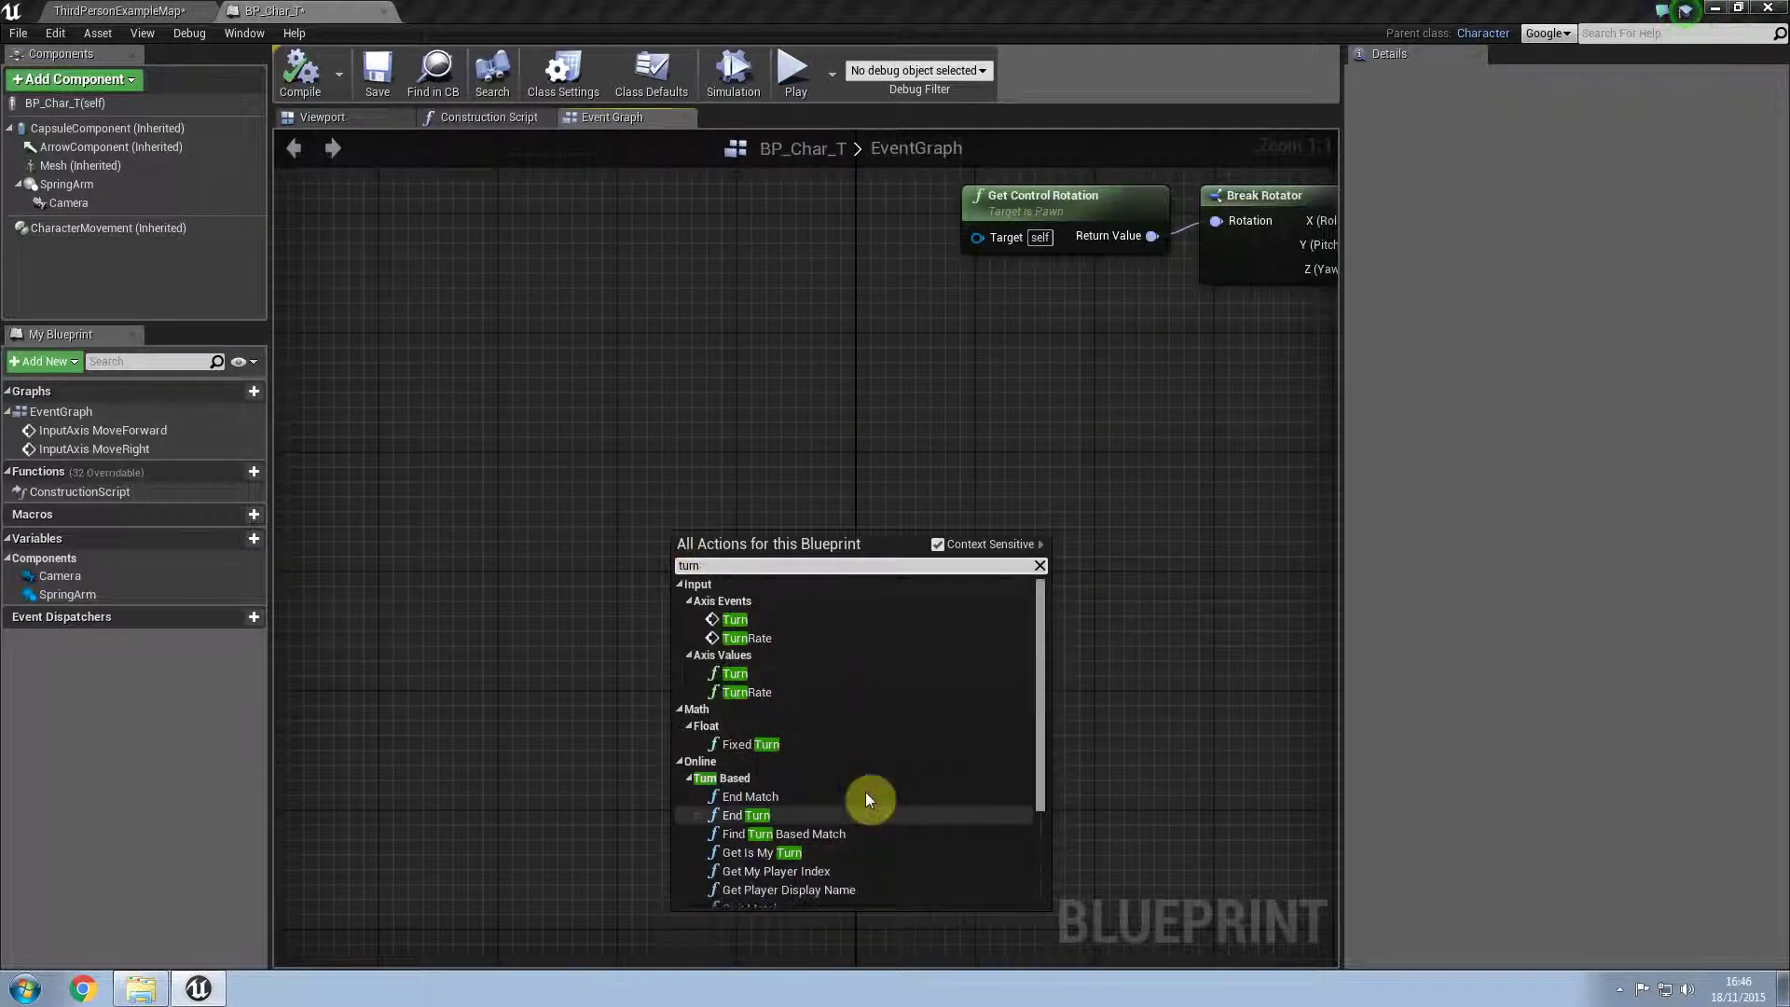
pyautogui.click(735, 619)
pyautogui.rightClick(740, 769)
pyautogui.write('look up')
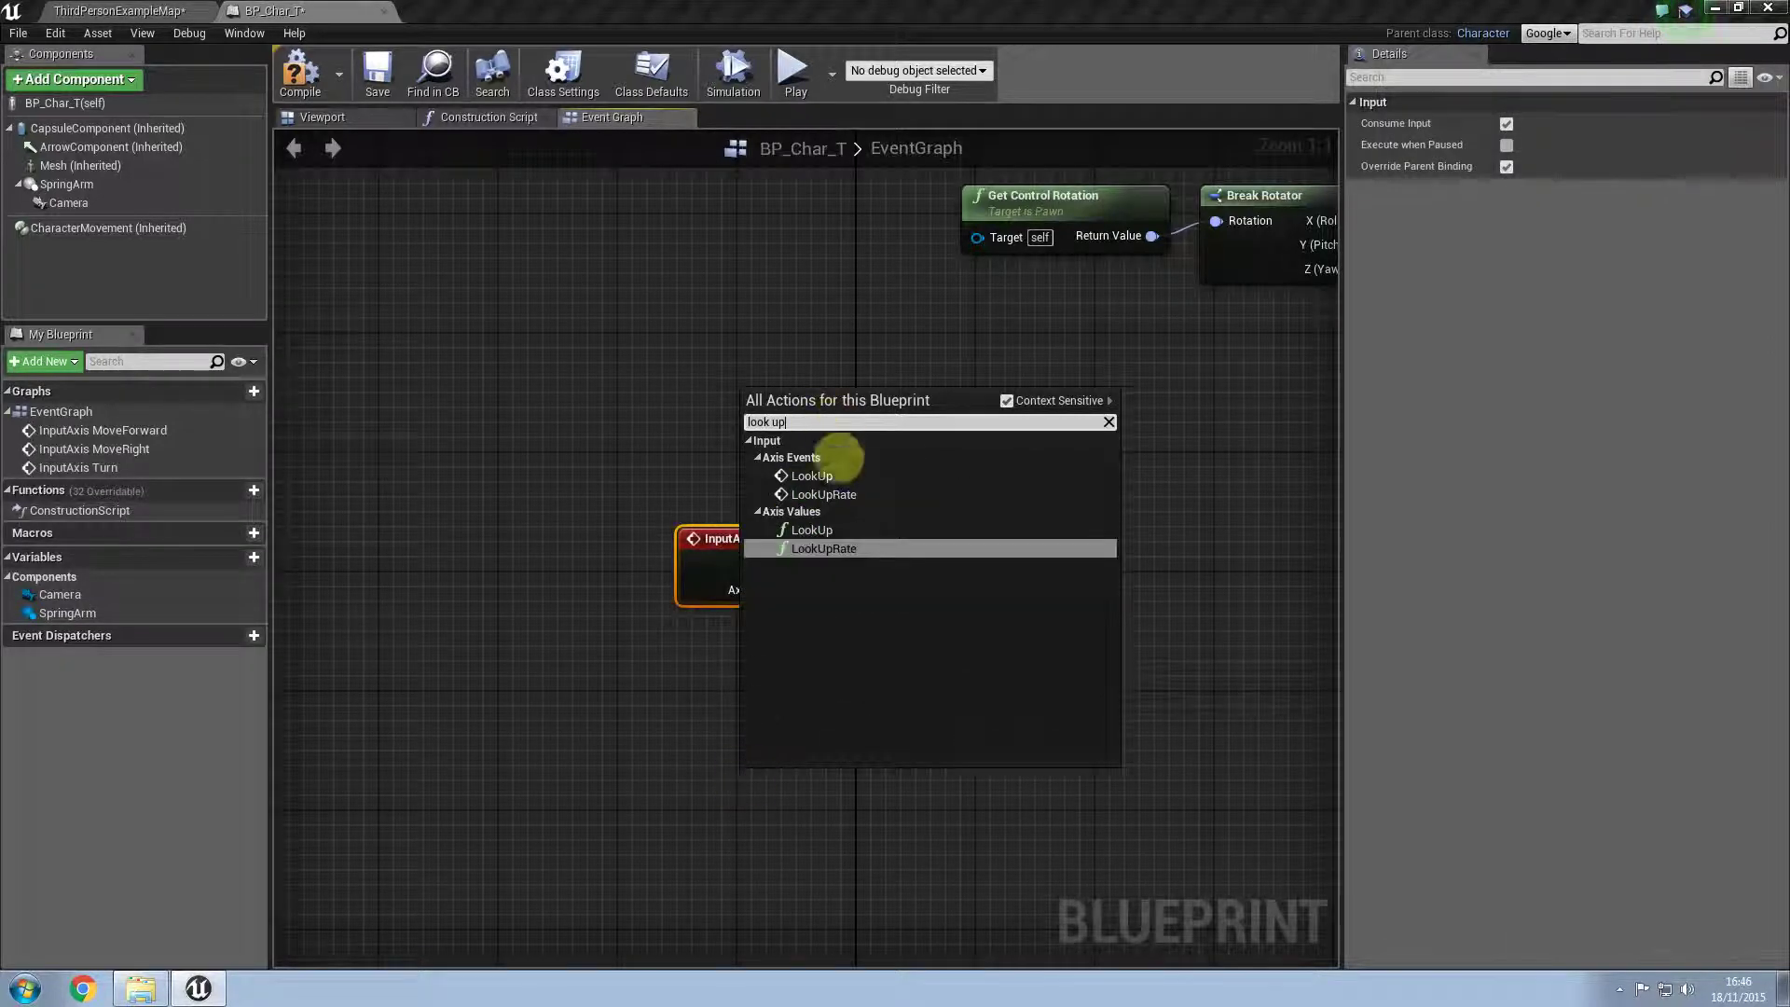
pyautogui.click(826, 476)
pyautogui.moveTo(779, 752); pyautogui.dragTo(709, 701)
# Step: Add an Add Controller Yaw Input node beside InputAxis LookUp and an Add Controller Pitch Input node near InputAxis Turn
pyautogui.rightClick(942, 567)
pyautogui.write('yaw')
pyautogui.press('Return')
pyautogui.moveTo(1046, 640); pyautogui.dragTo(1028, 745)
pyautogui.rightClick(873, 432)
pyautogui.write('pitch')
pyautogui.press('Return')
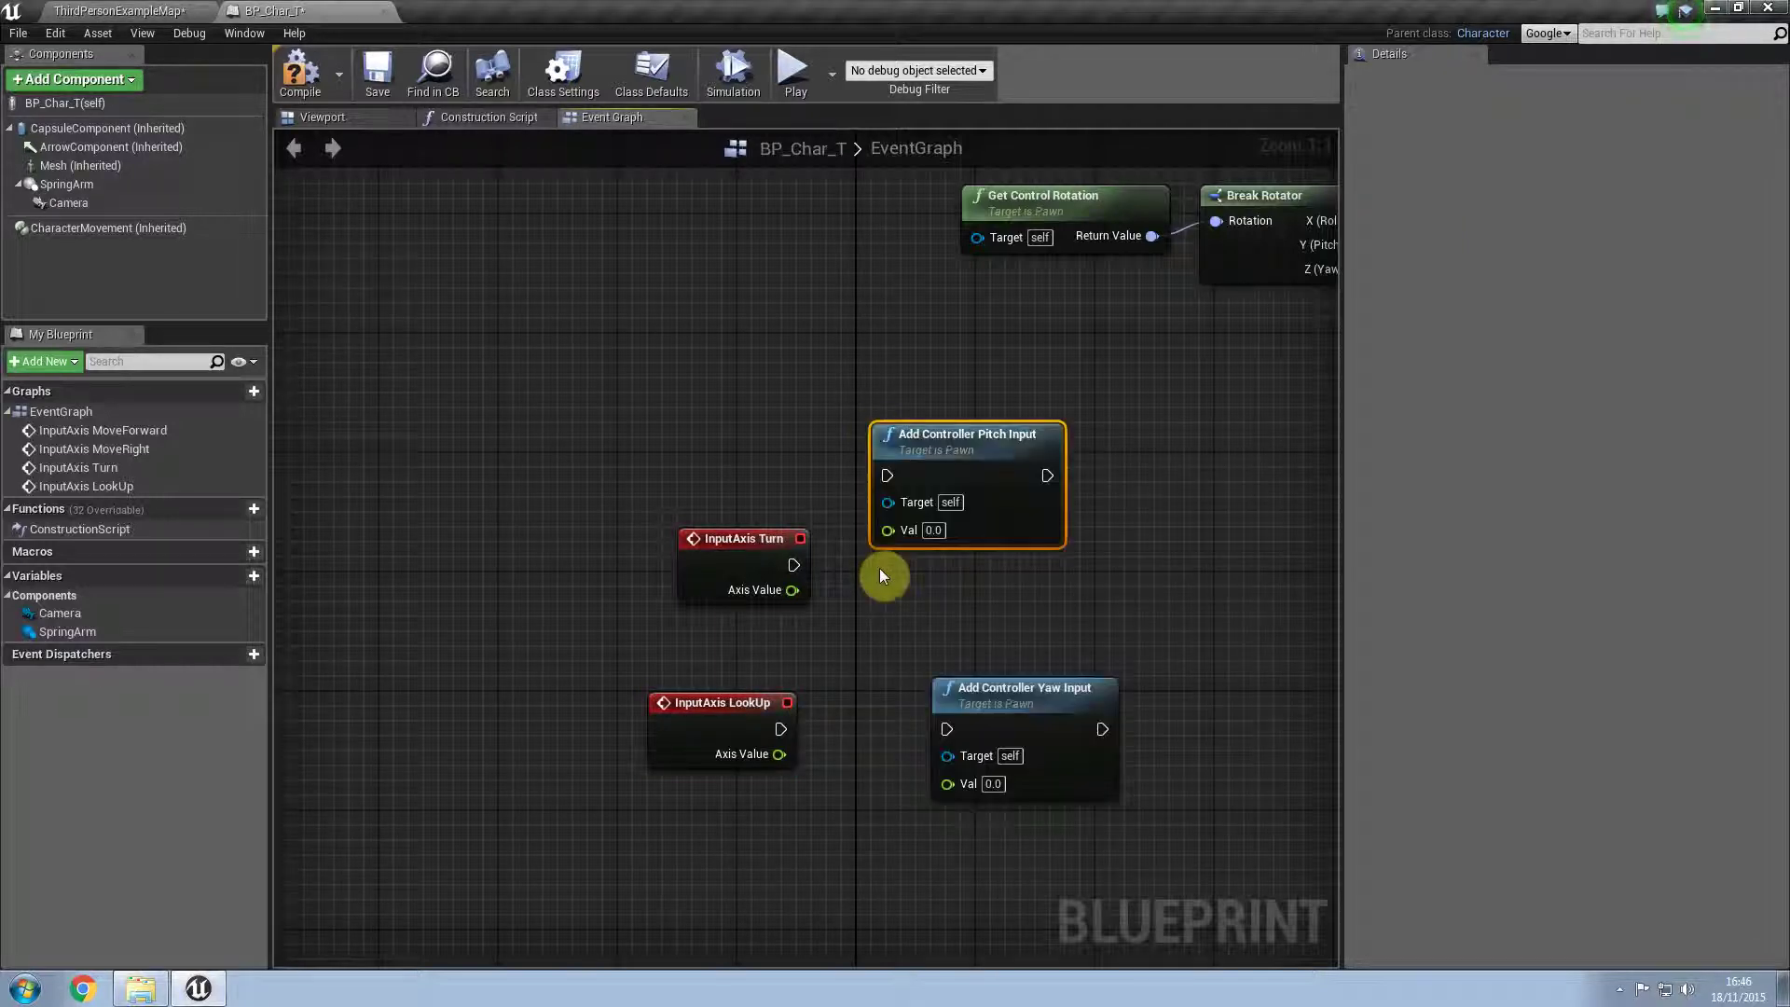
pyautogui.click(926, 714)
pyautogui.moveTo(926, 714); pyautogui.dragTo(911, 714)
# Step: Try wiring InputAxis Turn to Add Controller Pitch Input and InputAxis LookUp to Add Controller Yaw Input, compile, and play-test the mouse look
pyautogui.moveTo(793, 565); pyautogui.dragTo(856, 503)
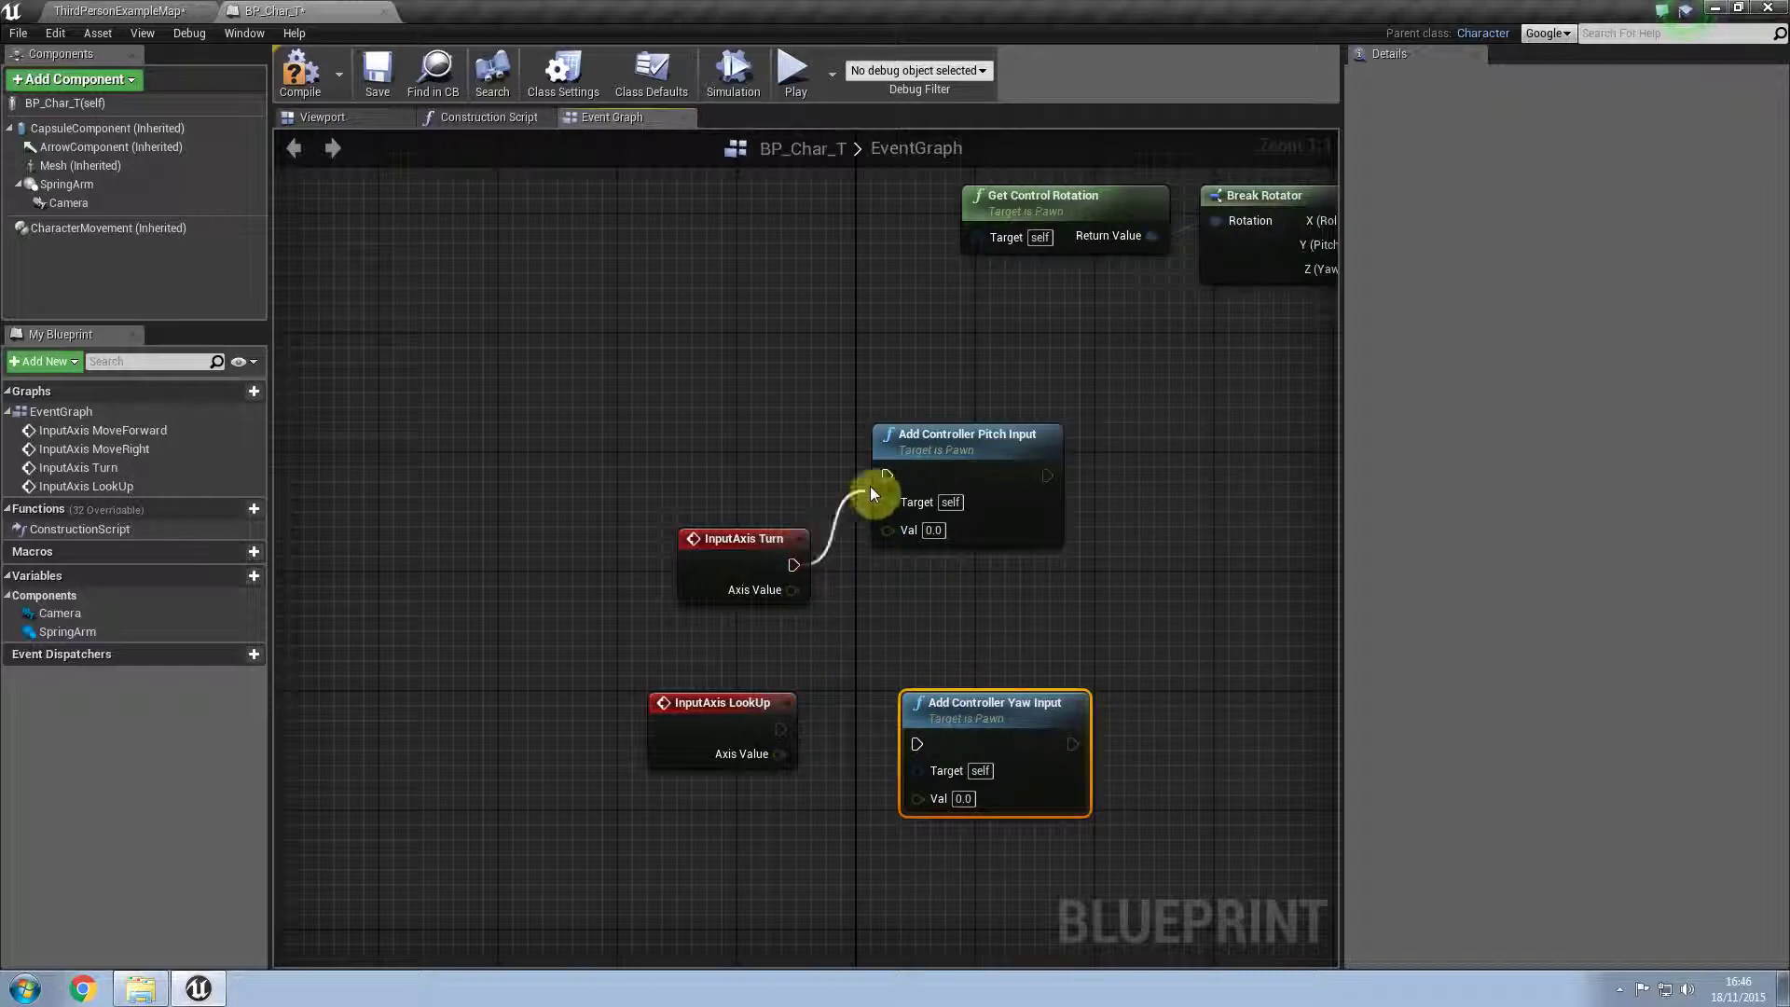
pyautogui.moveTo(833, 573); pyautogui.dragTo(792, 590)
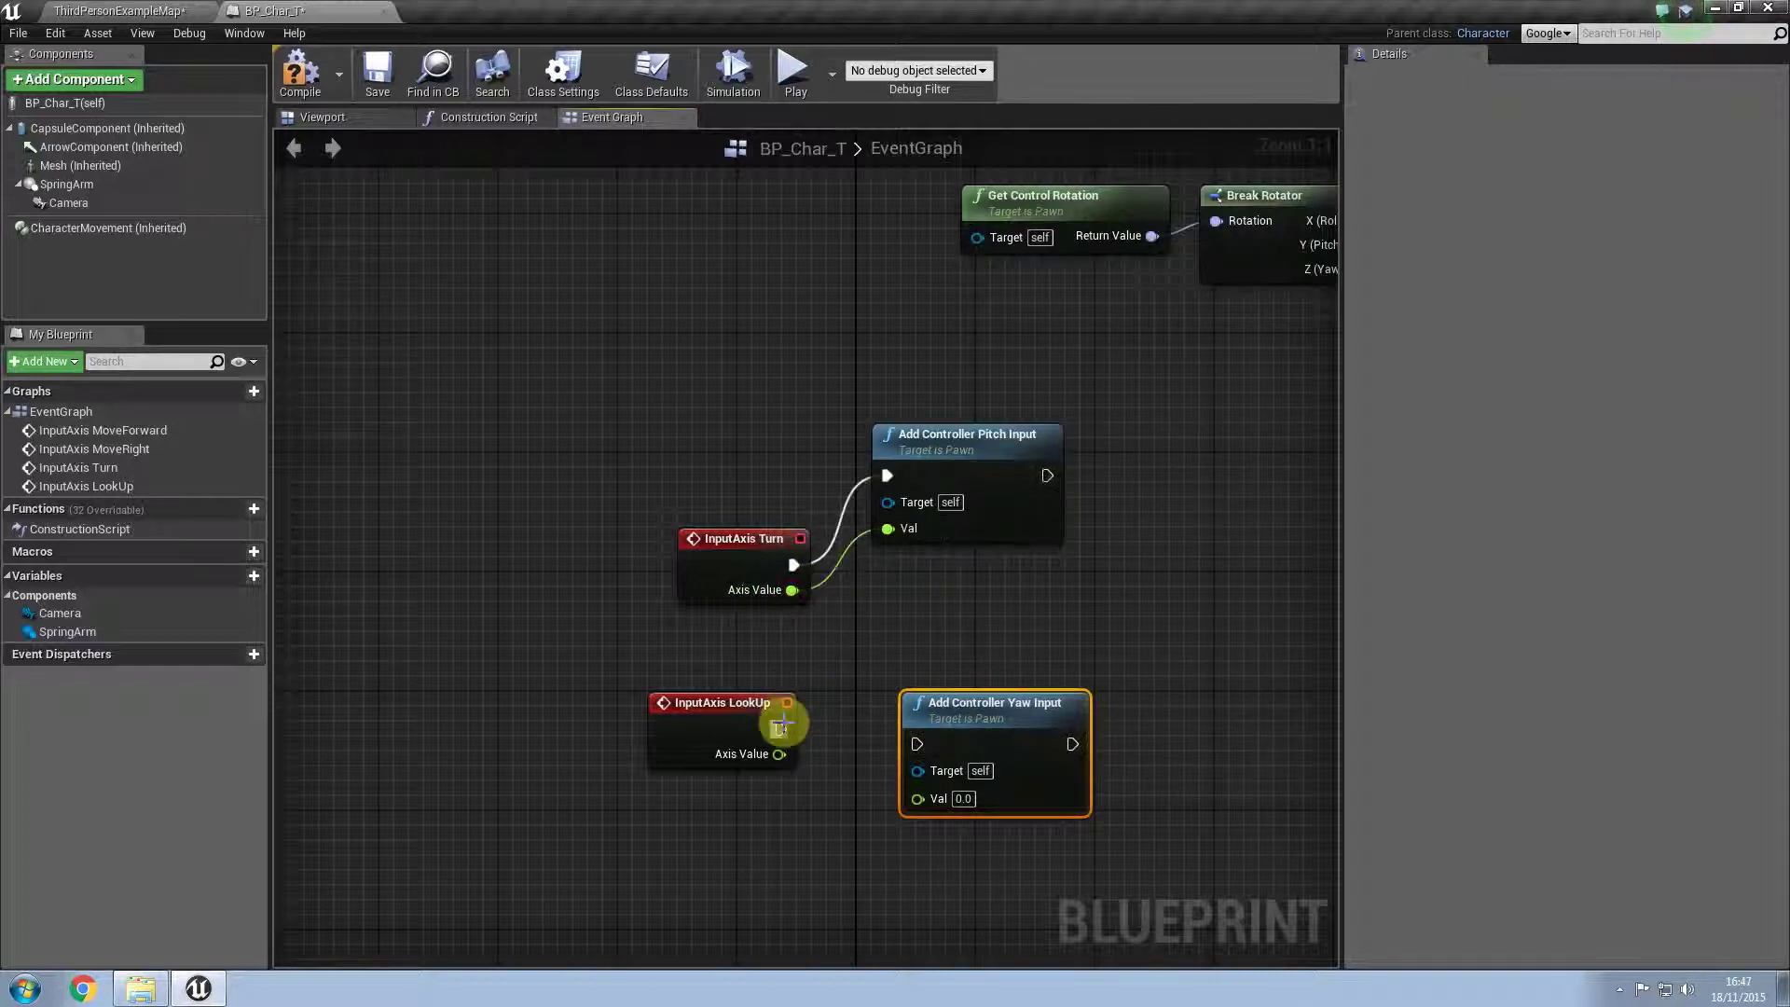
pyautogui.moveTo(898, 746); pyautogui.dragTo(916, 744)
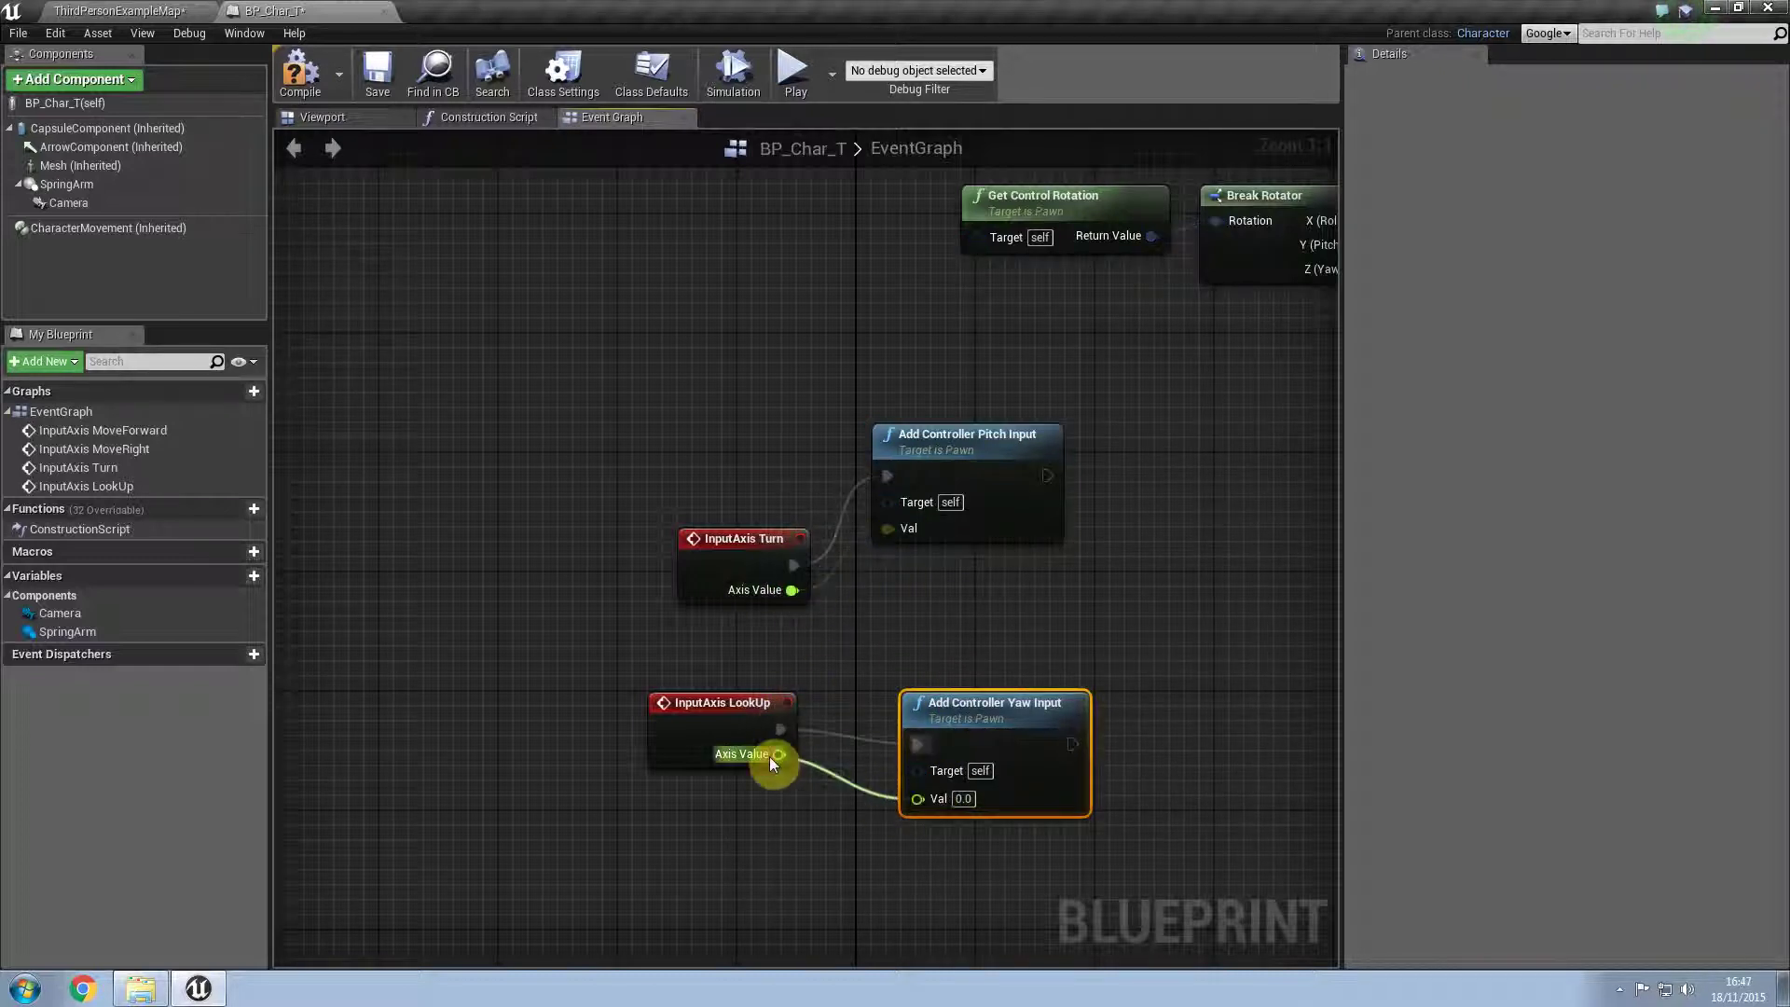
pyautogui.moveTo(770, 757); pyautogui.dragTo(774, 755)
pyautogui.click(299, 88)
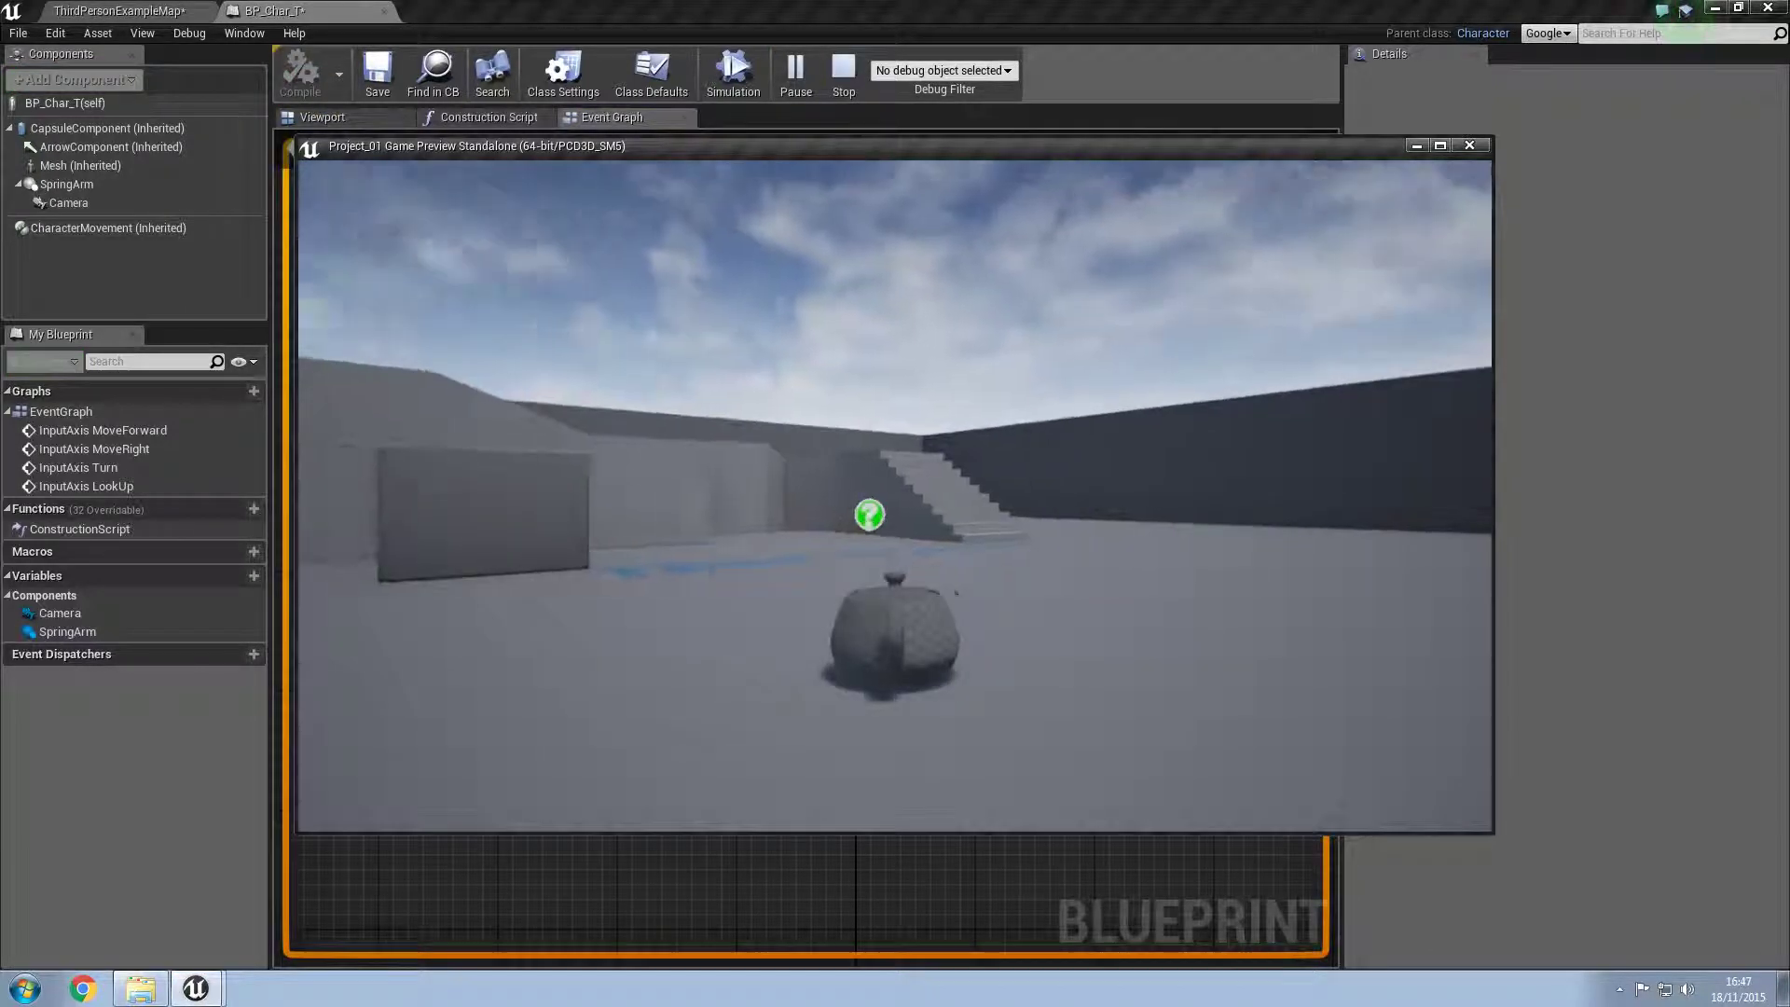
pyautogui.press('Escape')
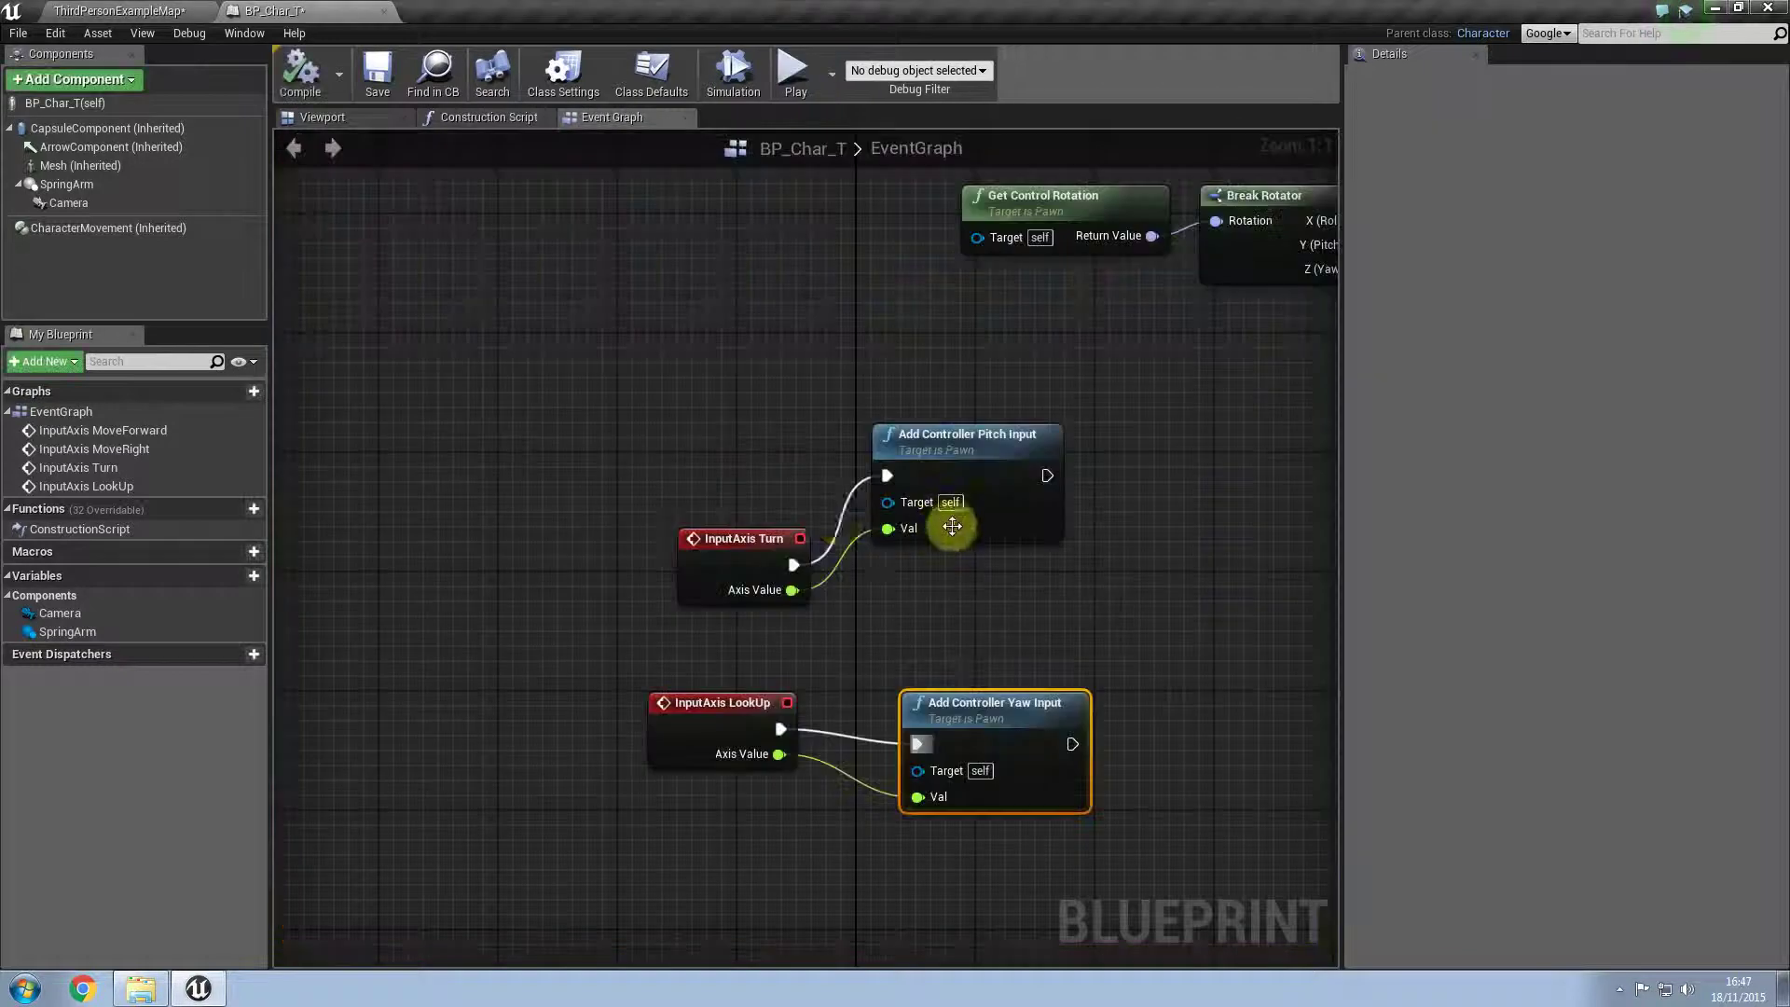
# Step: Break the links of both look events and swap the nodes so Yaw Input sits beside Turn and Pitch Input lower down
pyautogui.keyDown('alt'); pyautogui.click(885, 477); pyautogui.keyUp('alt')
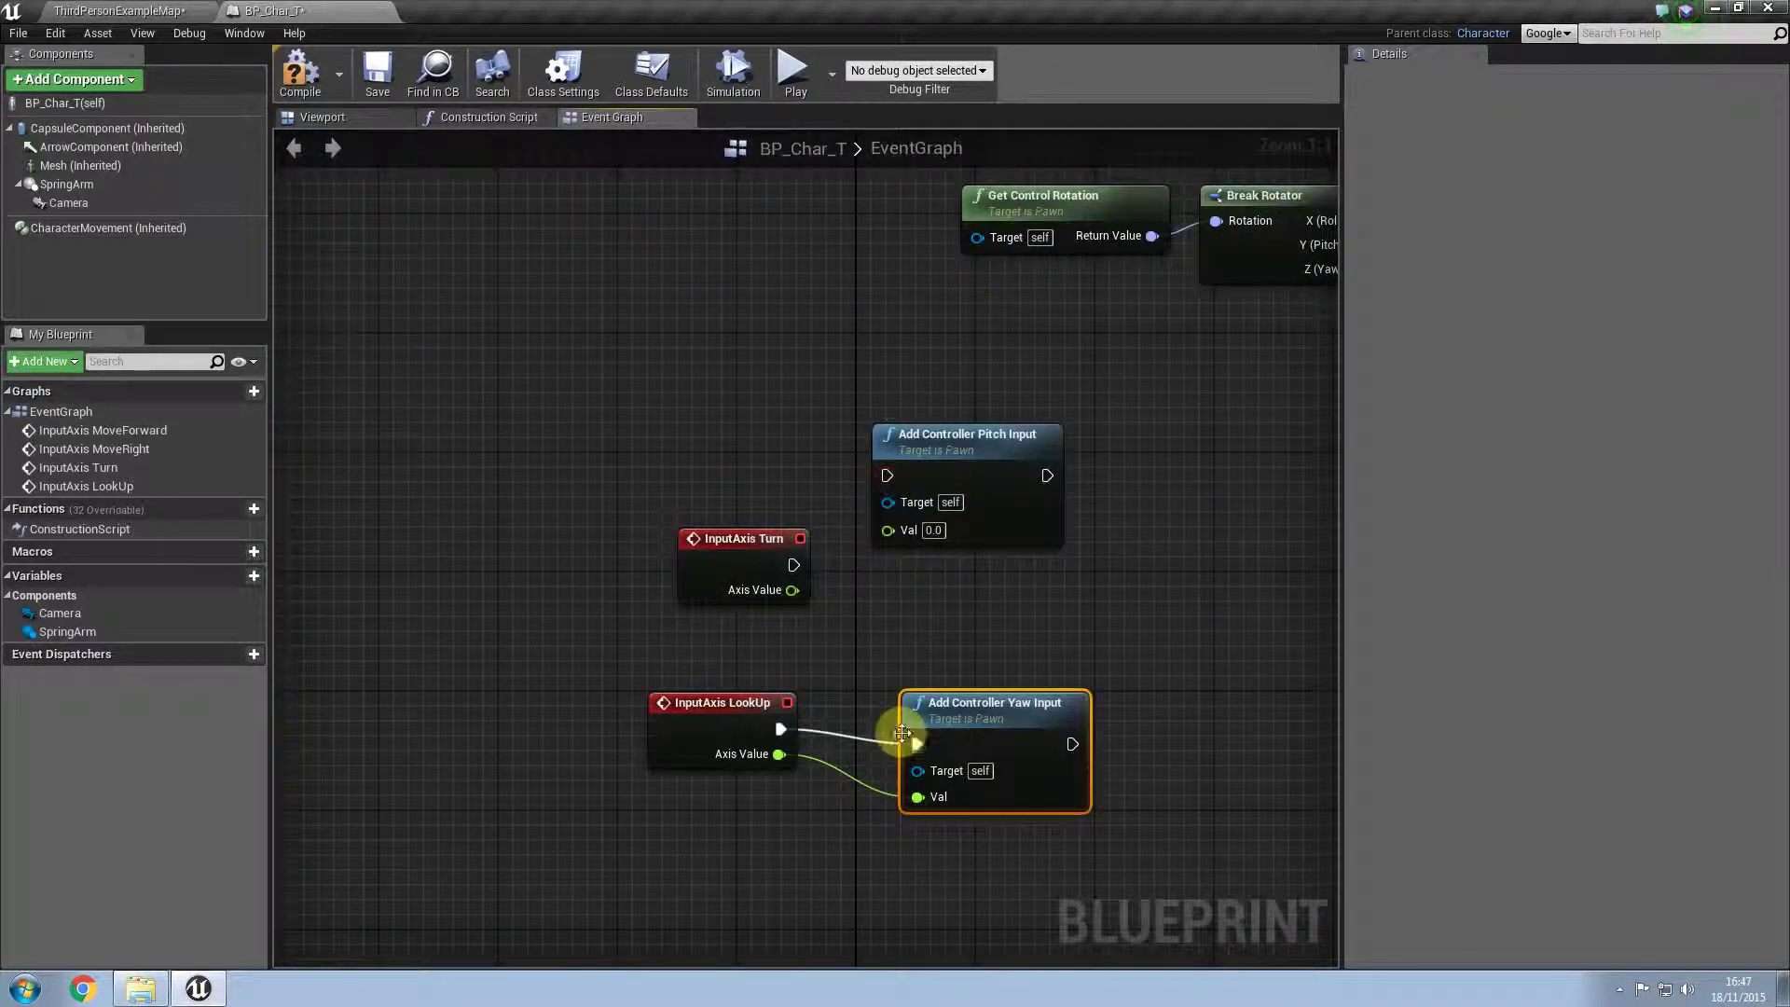
pyautogui.moveTo(970, 709); pyautogui.dragTo(958, 566)
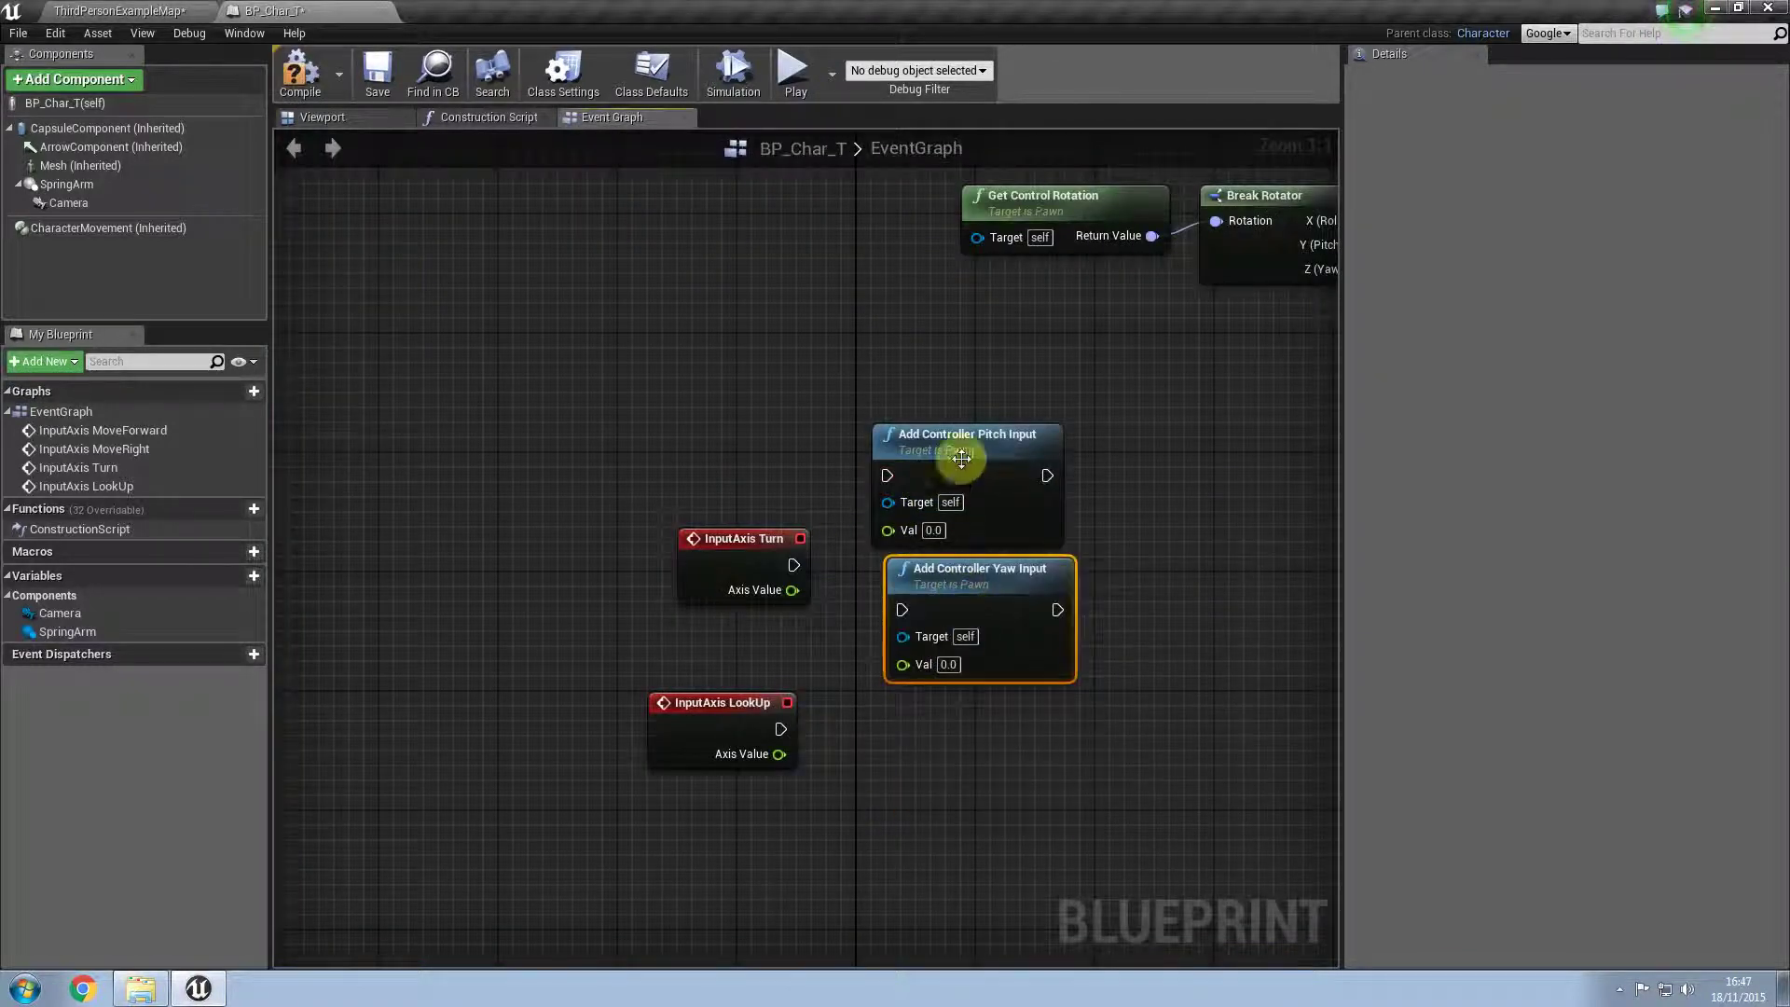
pyautogui.moveTo(952, 472); pyautogui.dragTo(959, 820)
pyautogui.moveTo(954, 578); pyautogui.dragTo(951, 512)
# Step: Wire InputAxis Turn to Add Controller Yaw Input and InputAxis LookUp to Add Controller Pitch Input, including axis values, and compile
pyautogui.moveTo(792, 568); pyautogui.dragTo(902, 535)
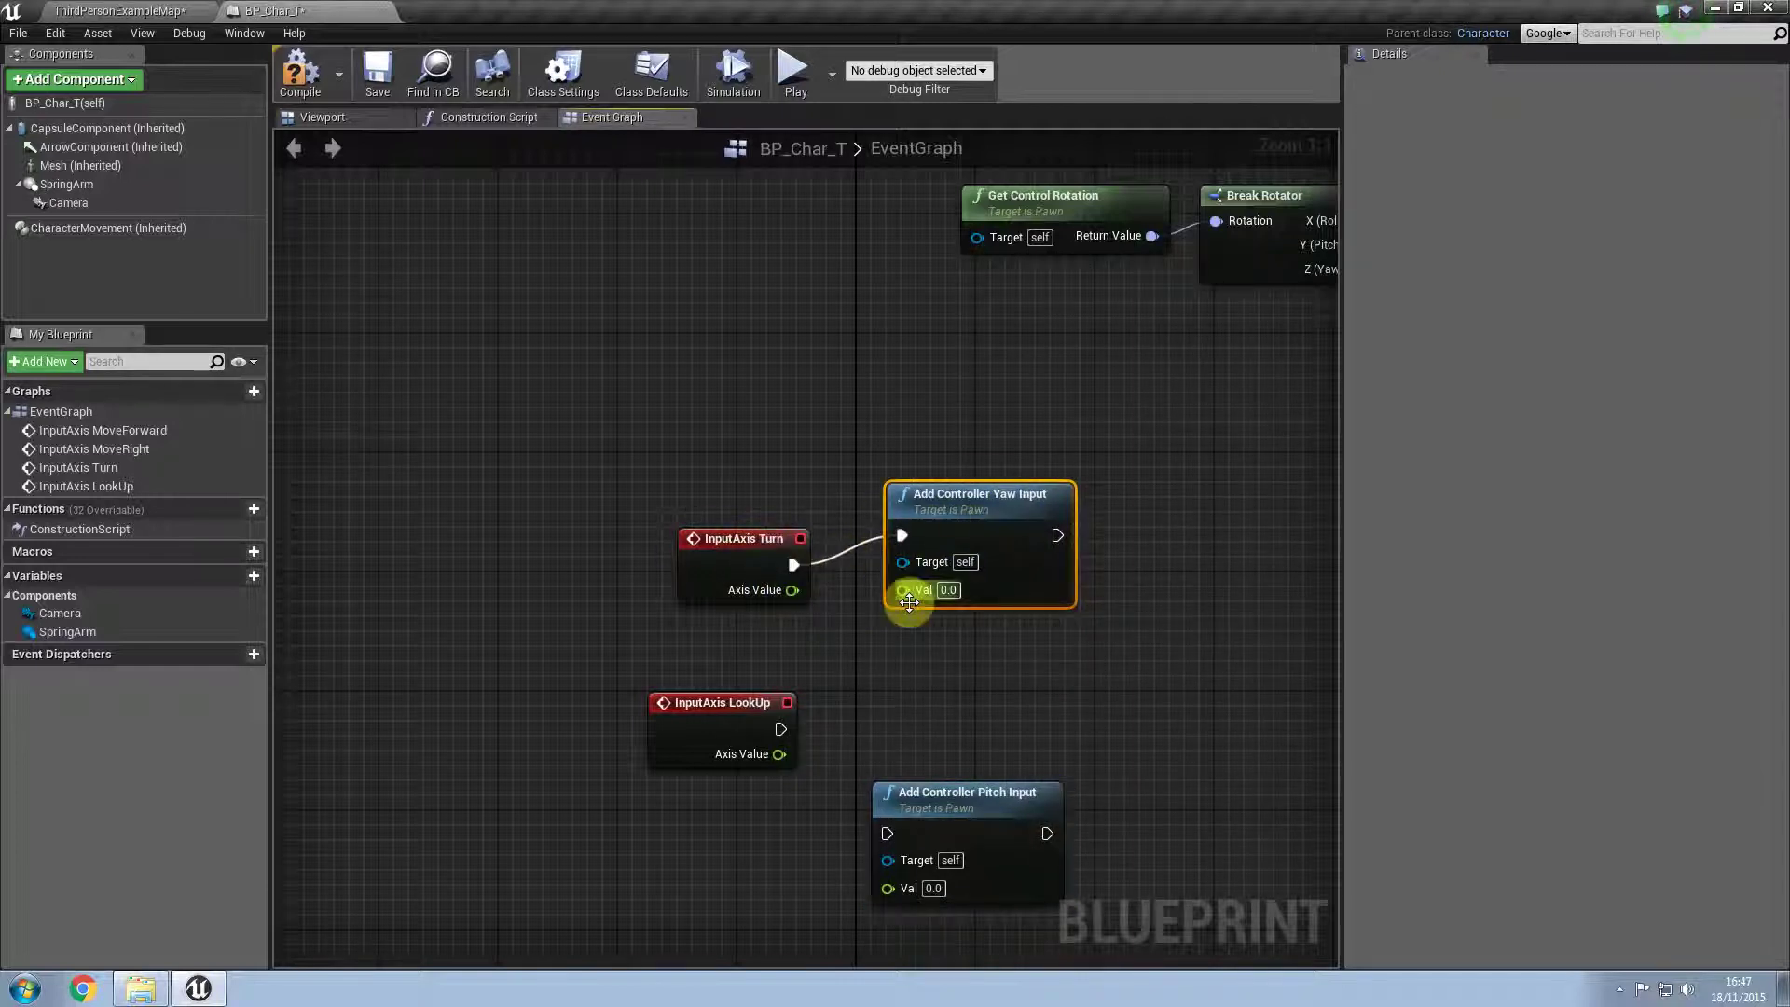
pyautogui.moveTo(780, 598); pyautogui.dragTo(783, 595)
pyautogui.moveTo(898, 789); pyautogui.dragTo(852, 665)
pyautogui.moveTo(782, 730)
pyautogui.mouseDown()
pyautogui.moveTo(844, 719)
pyautogui.moveTo(781, 756)
pyautogui.mouseUp()
pyautogui.click(299, 88)
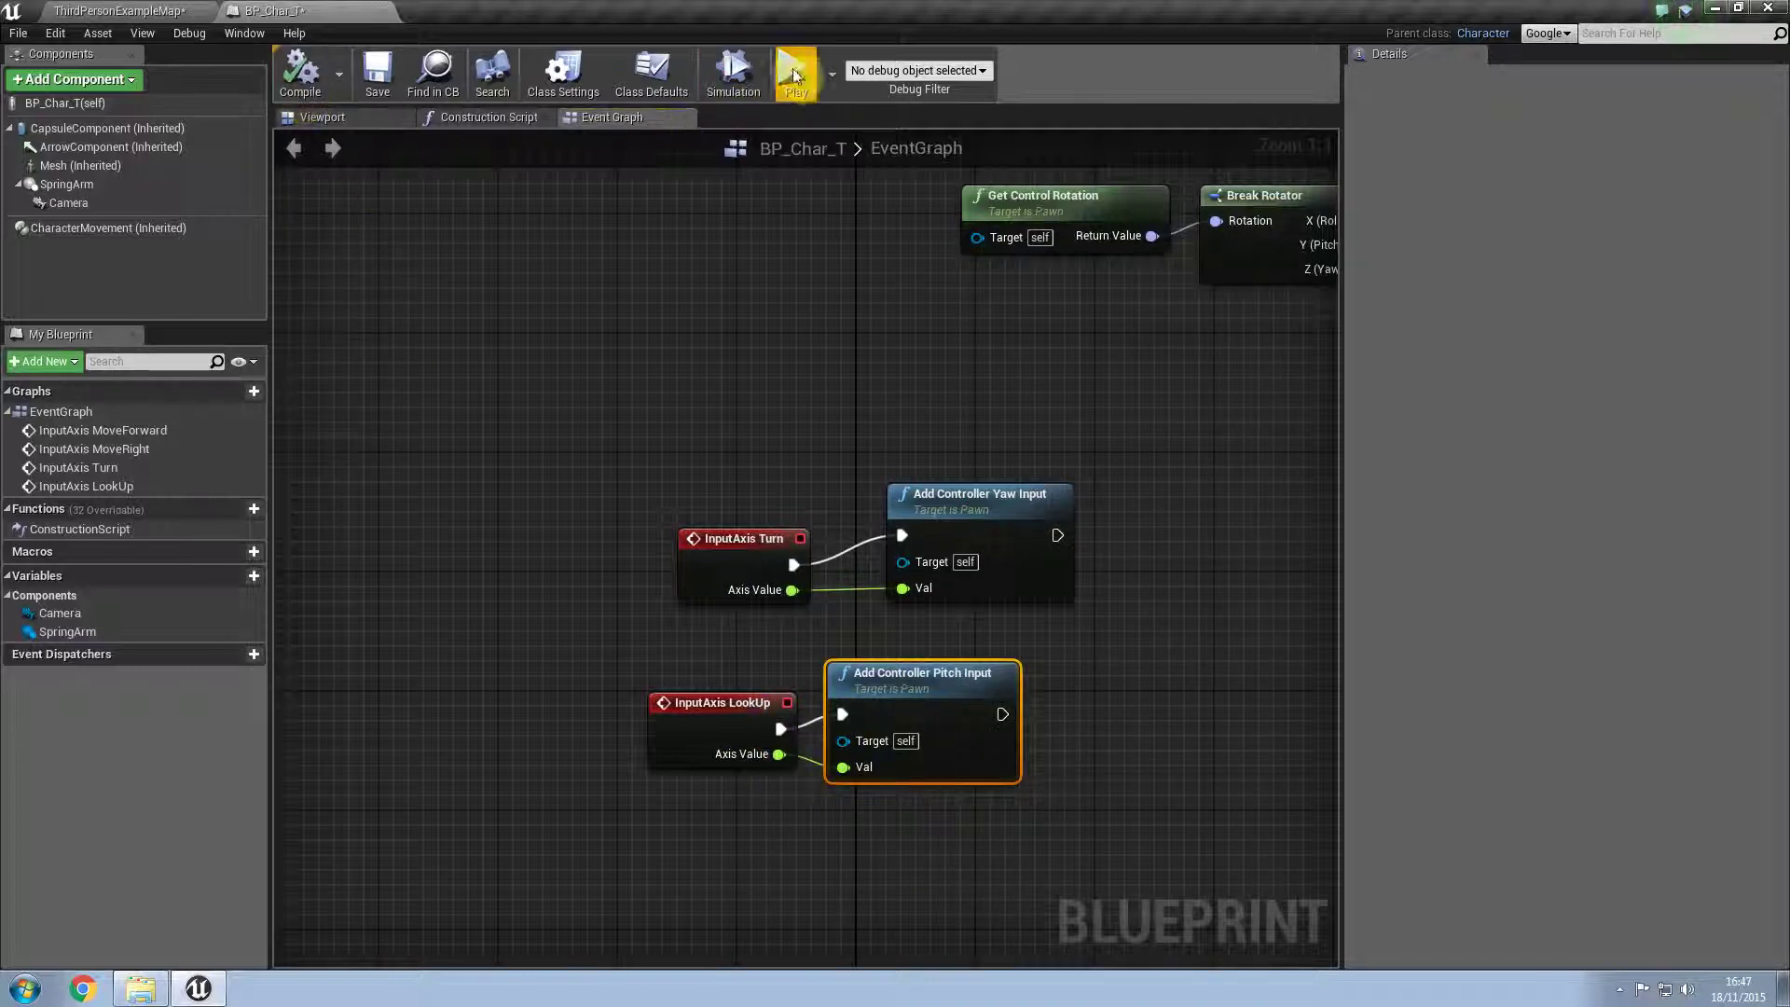
# Step: Play-test the rewired mouse turning and looking in the game preview and end the session
pyautogui.click(795, 75)
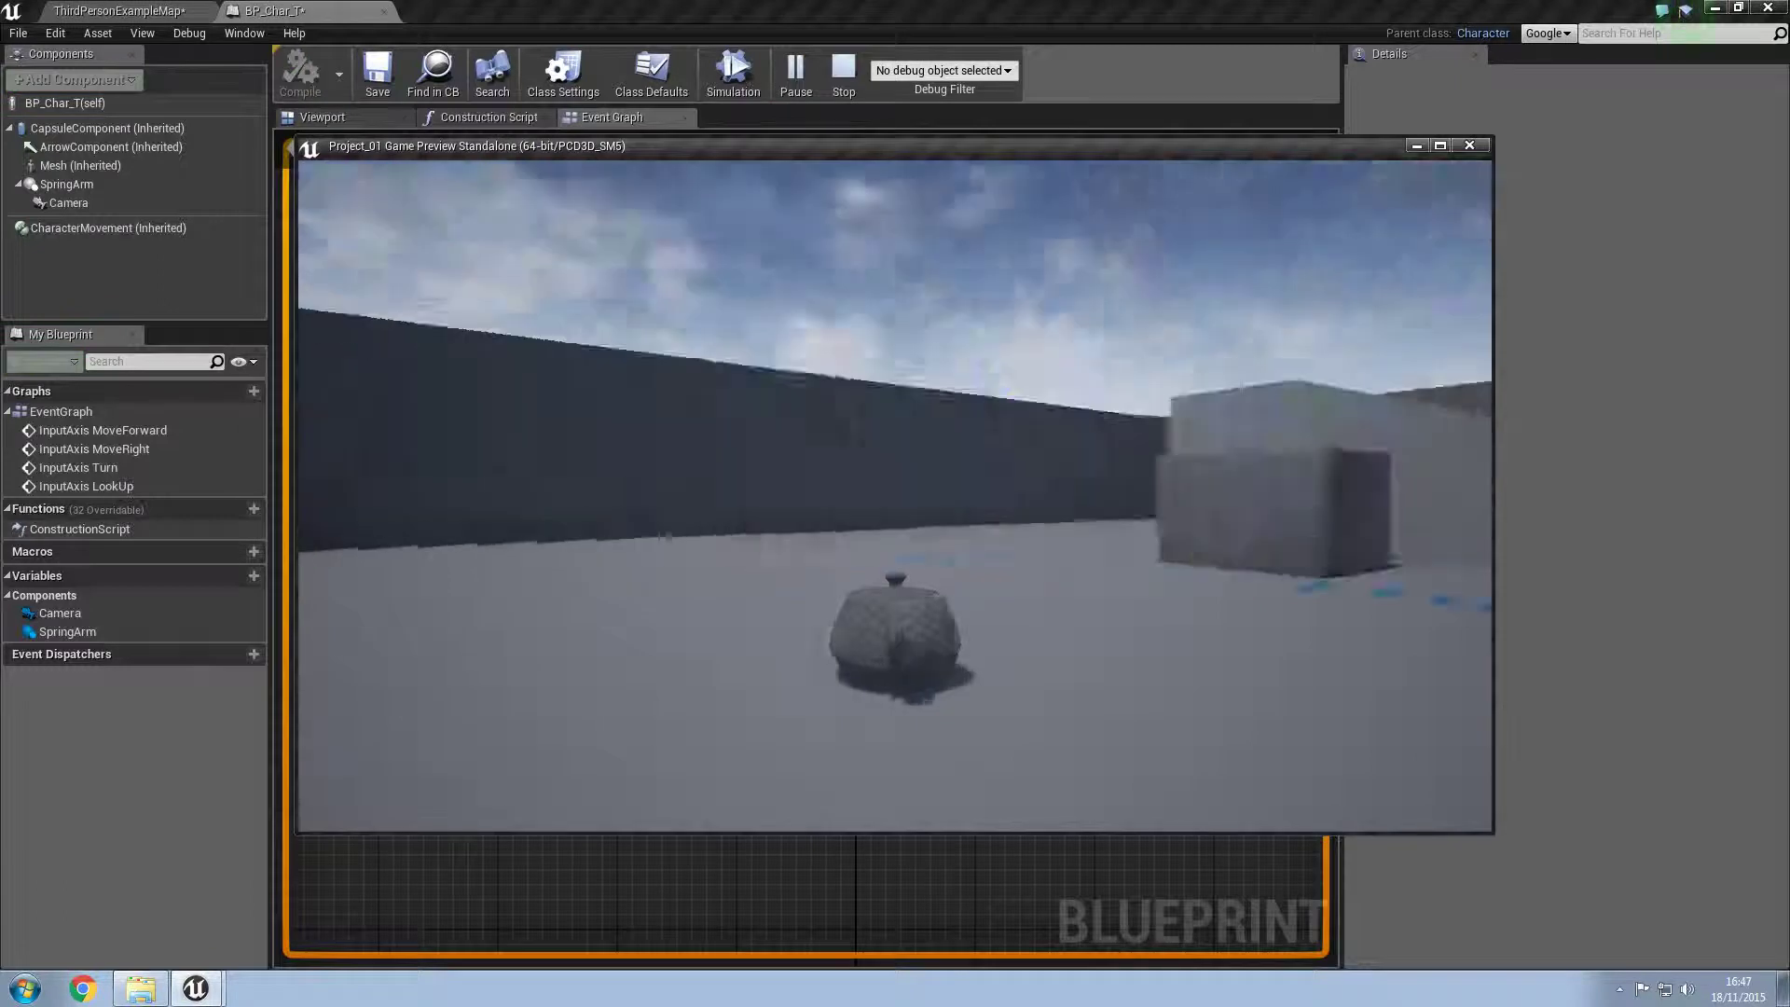
pyautogui.press('Escape')
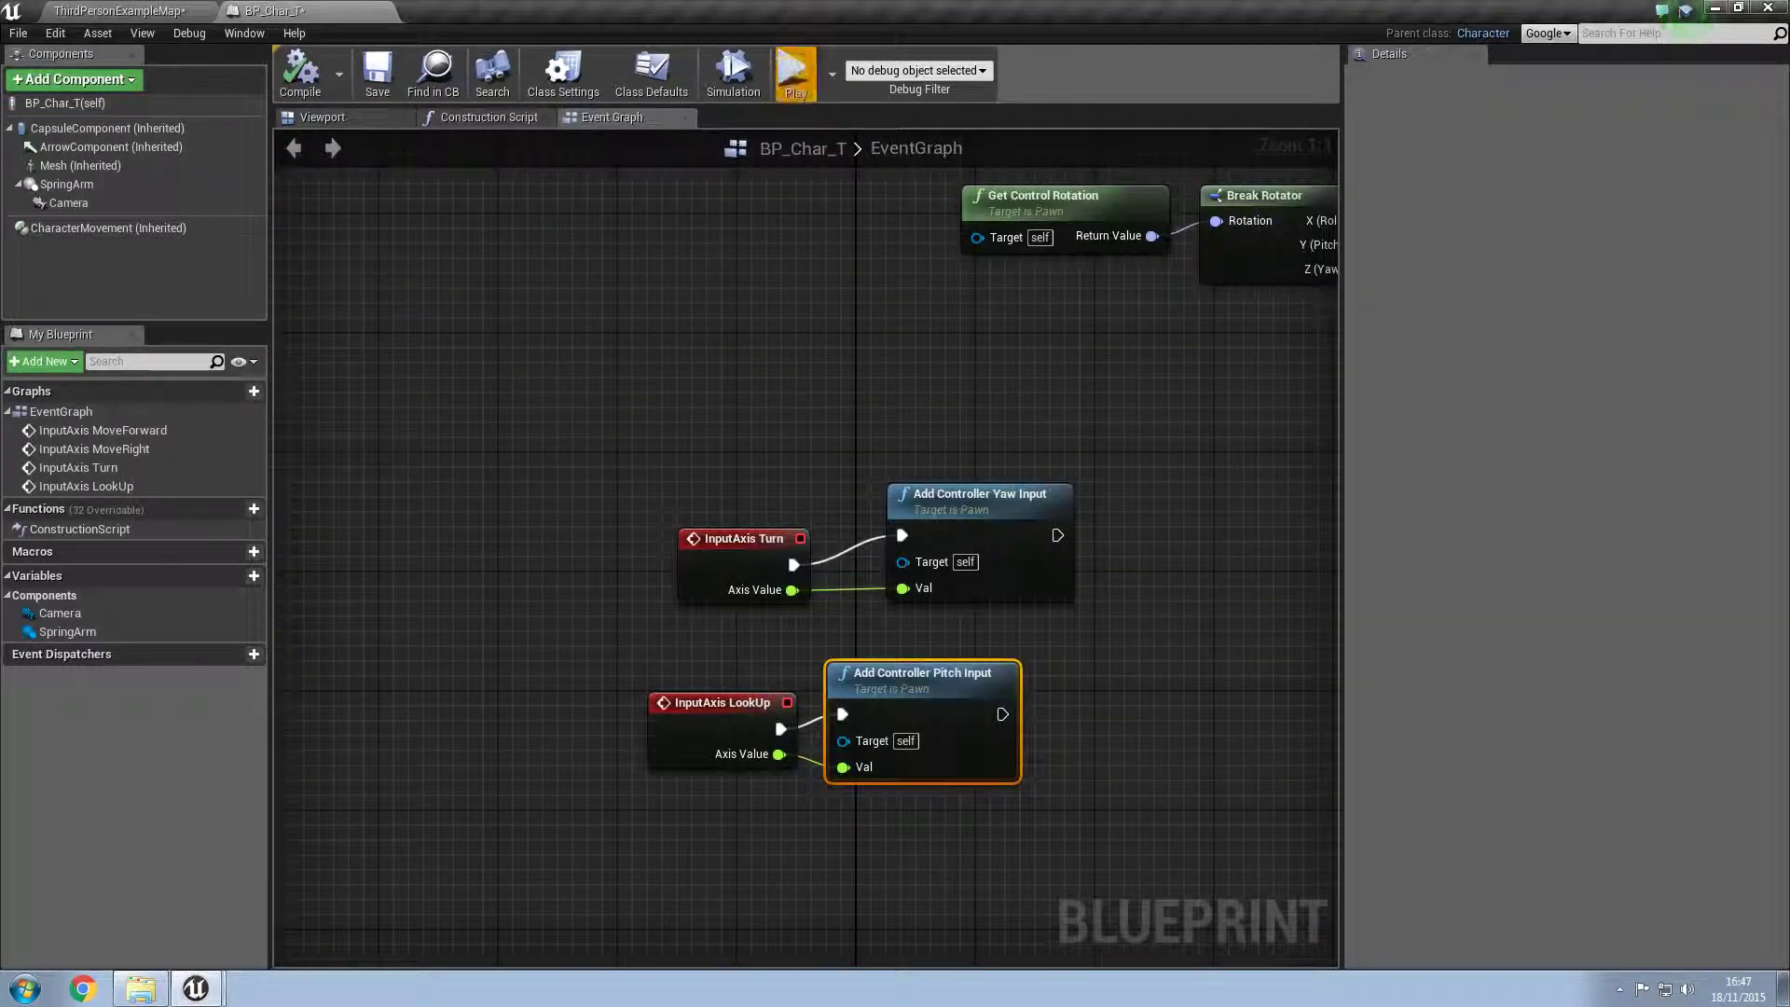
pyautogui.click(793, 72)
pyautogui.press('Escape')
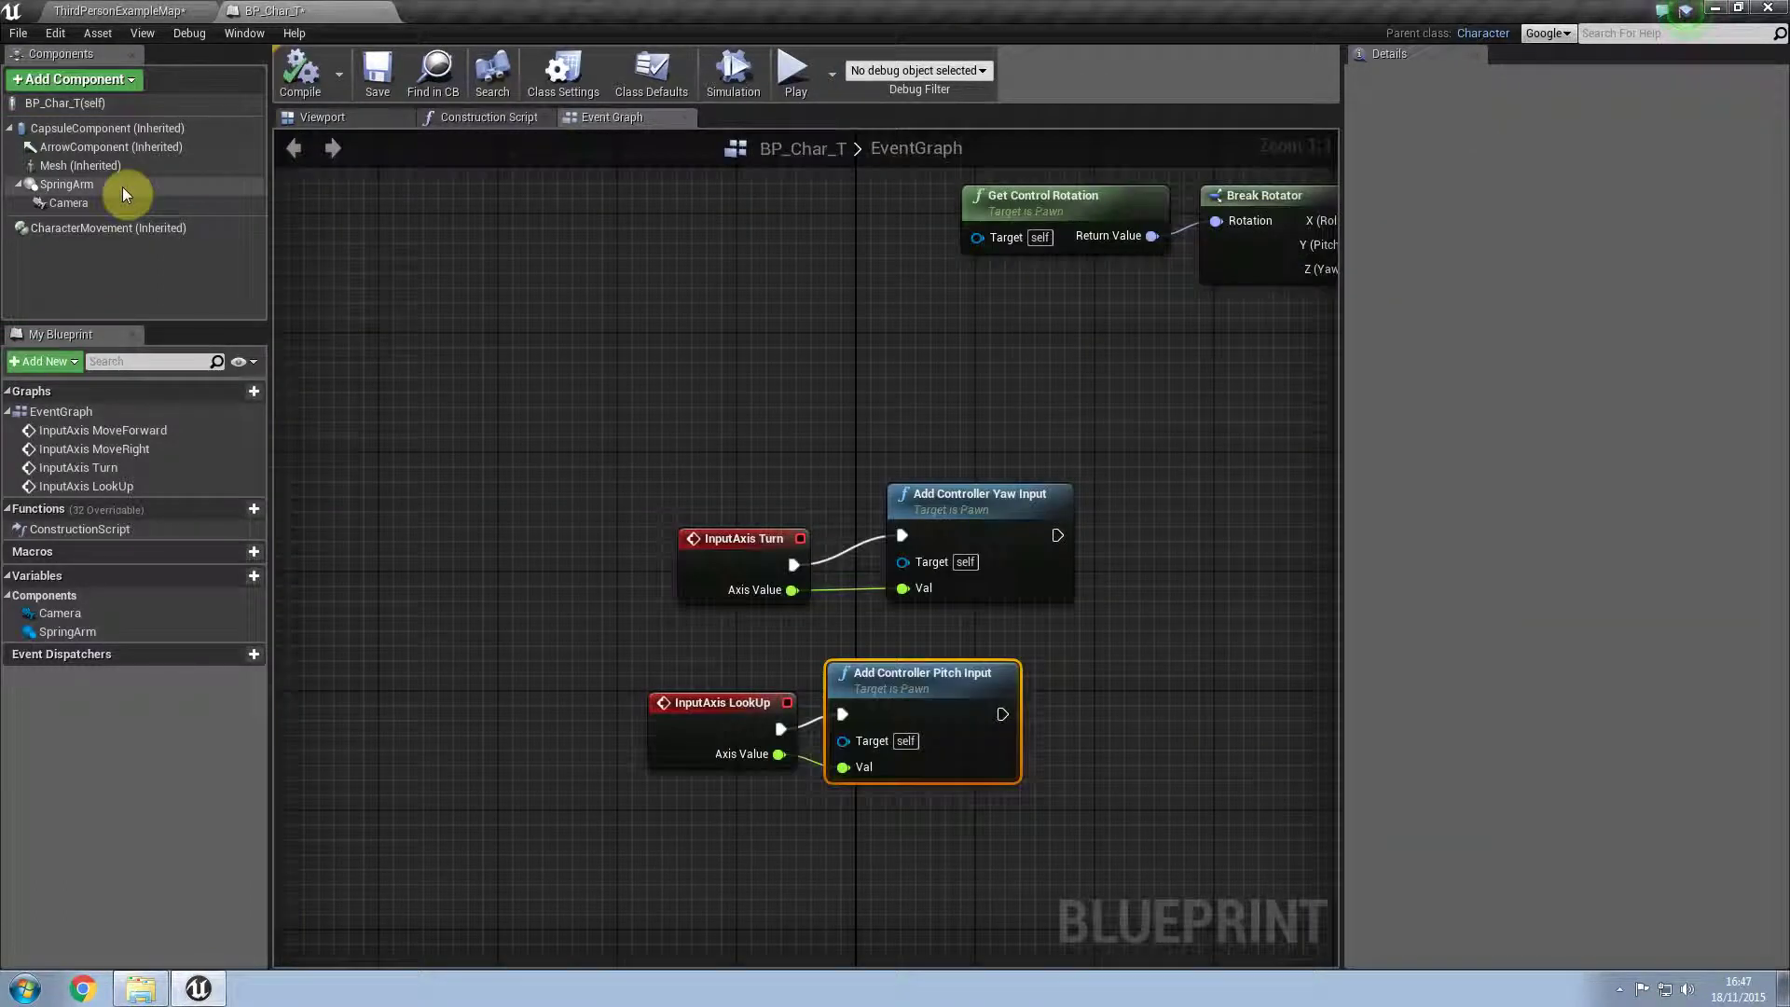
# Step: Enable Use Pawn Control Rotation on the SpringArm component, compile, and play-test the camera rotation
pyautogui.click(132, 187)
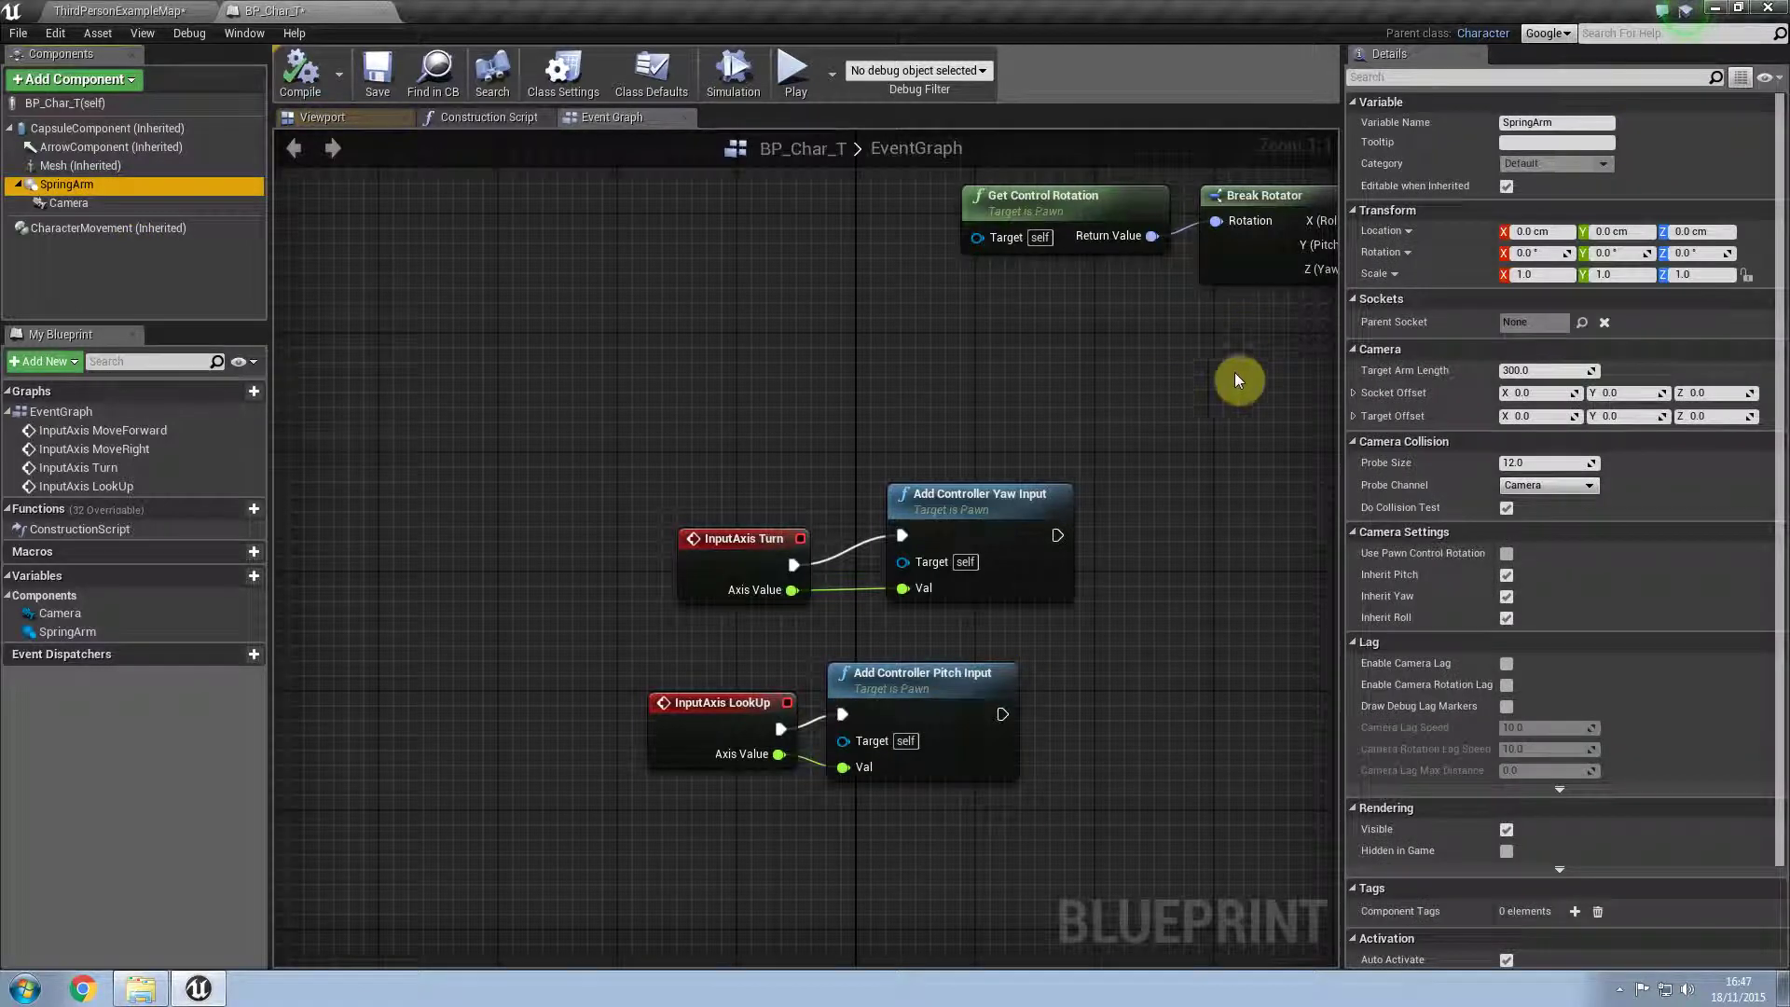
pyautogui.click(1508, 559)
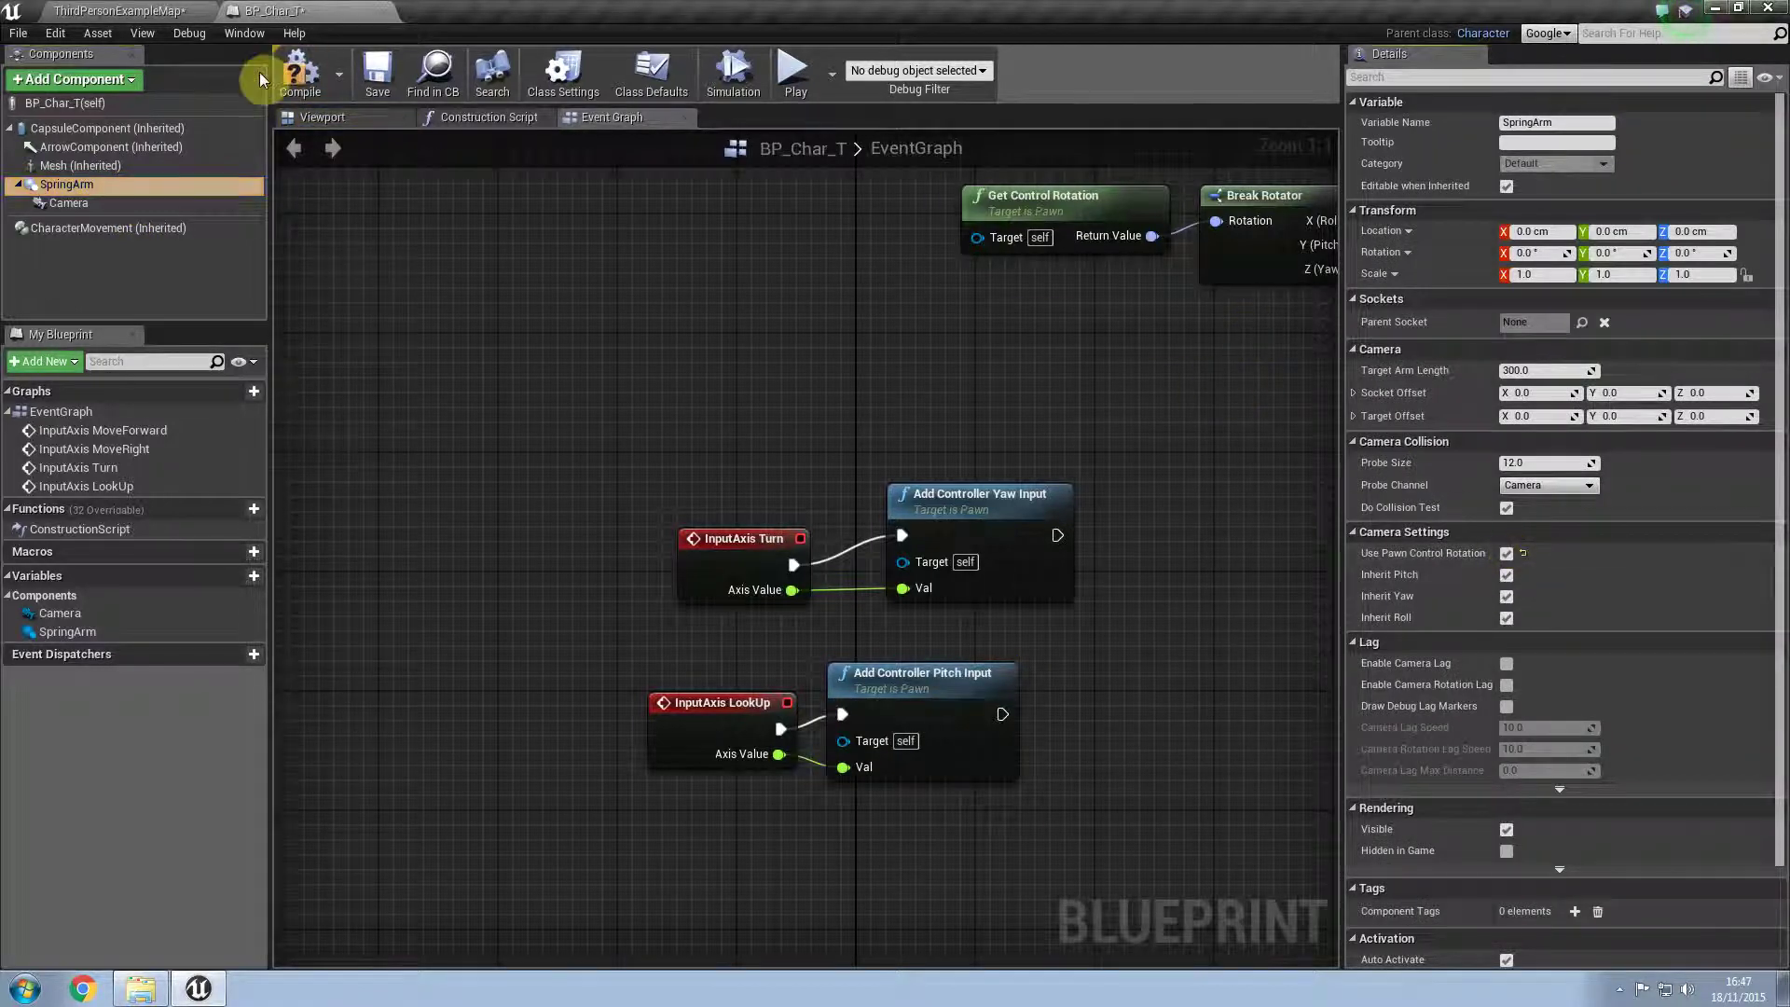
pyautogui.click(795, 74)
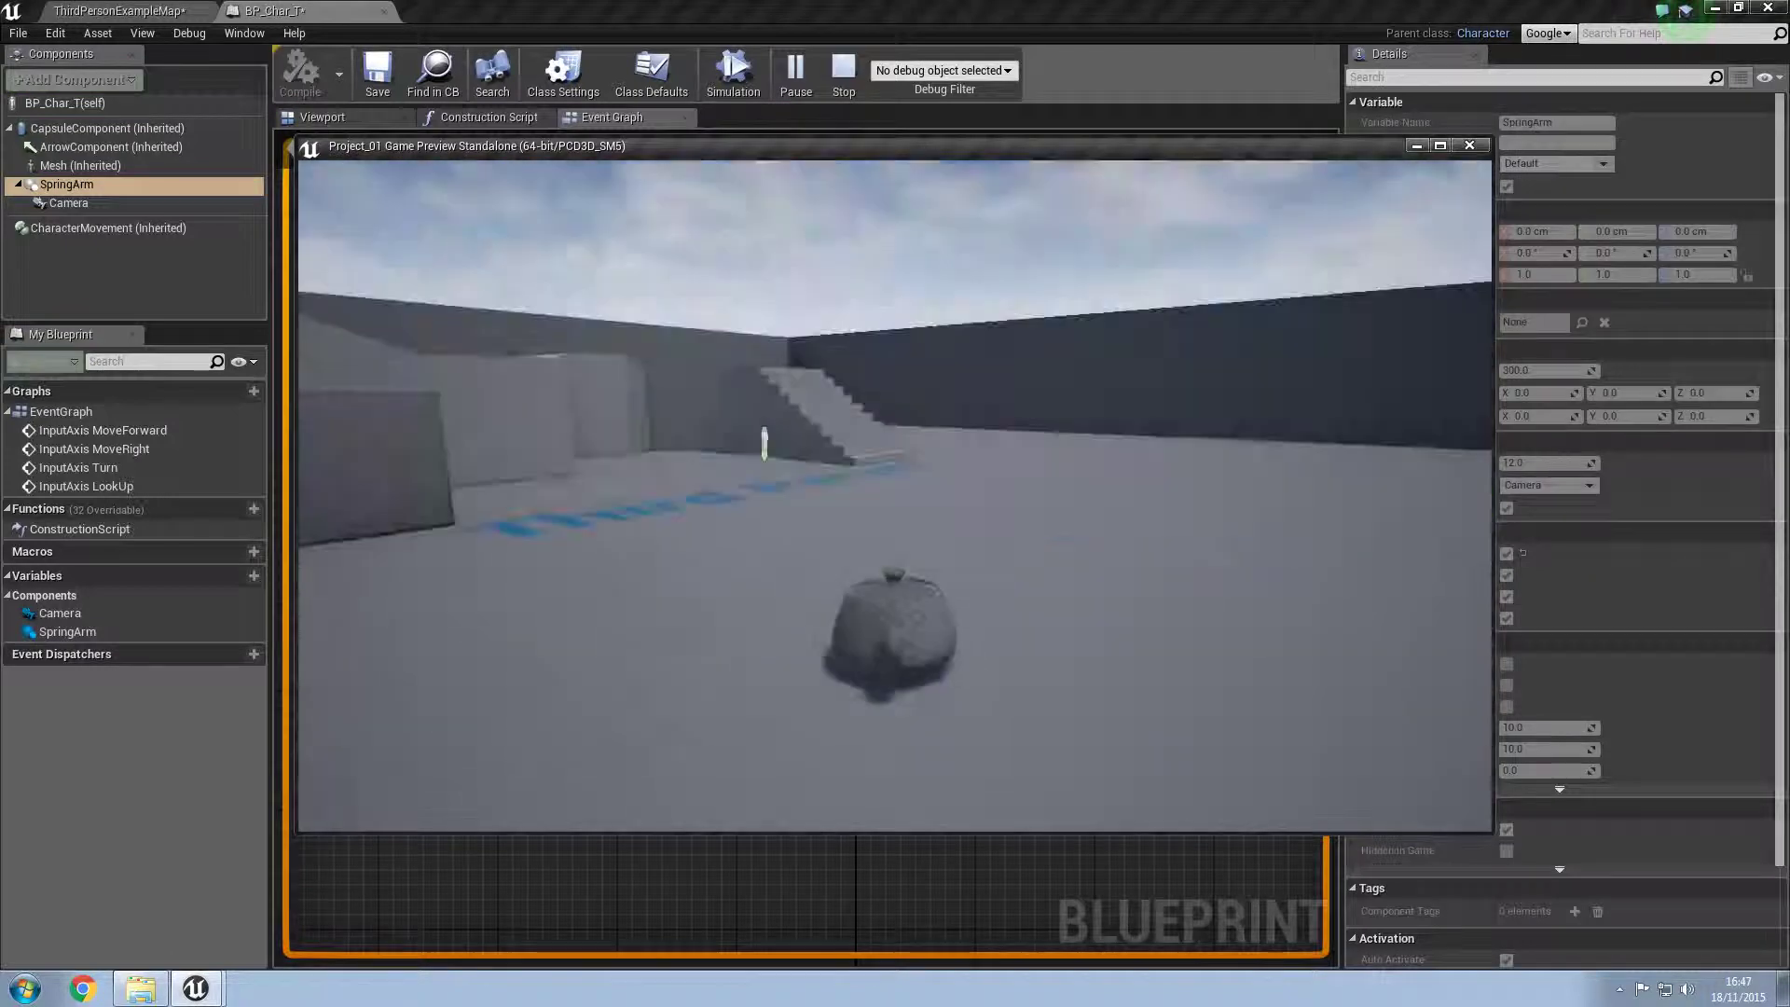
pyautogui.press('Escape')
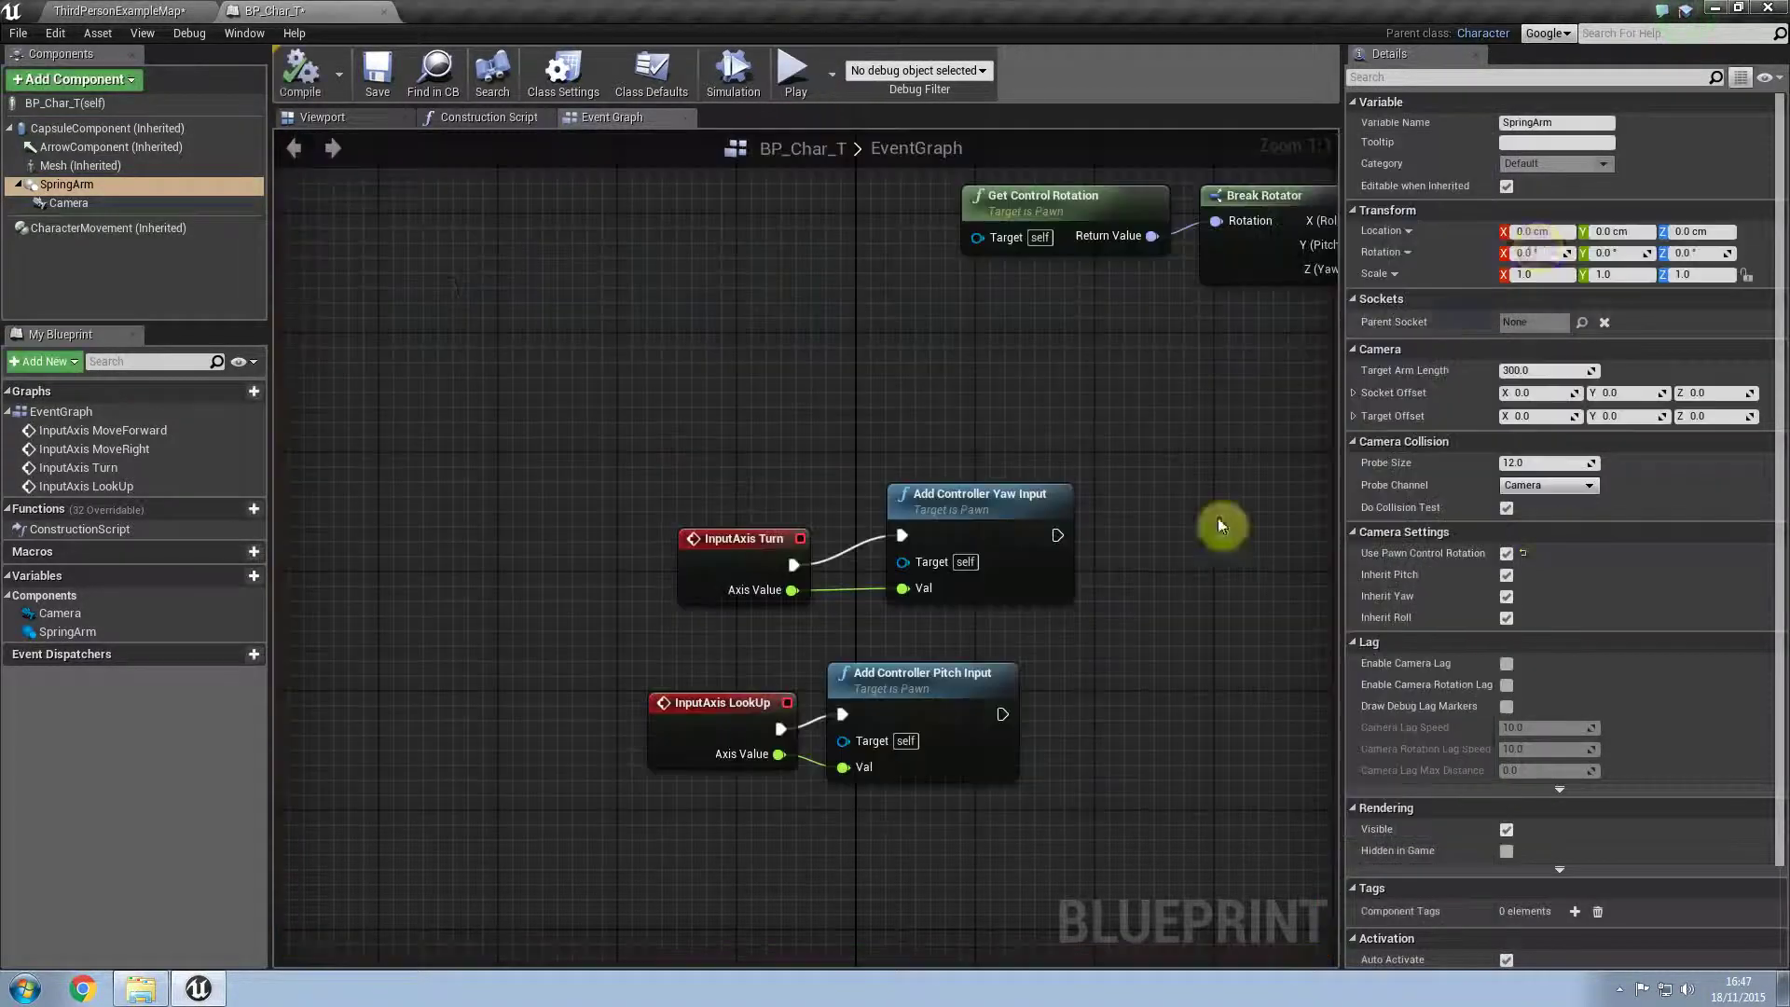
# Step: Disable Use Controller Rotation Yaw in the character's class defaults, compile, and play-test how the teapot turns
pyautogui.click(658, 86)
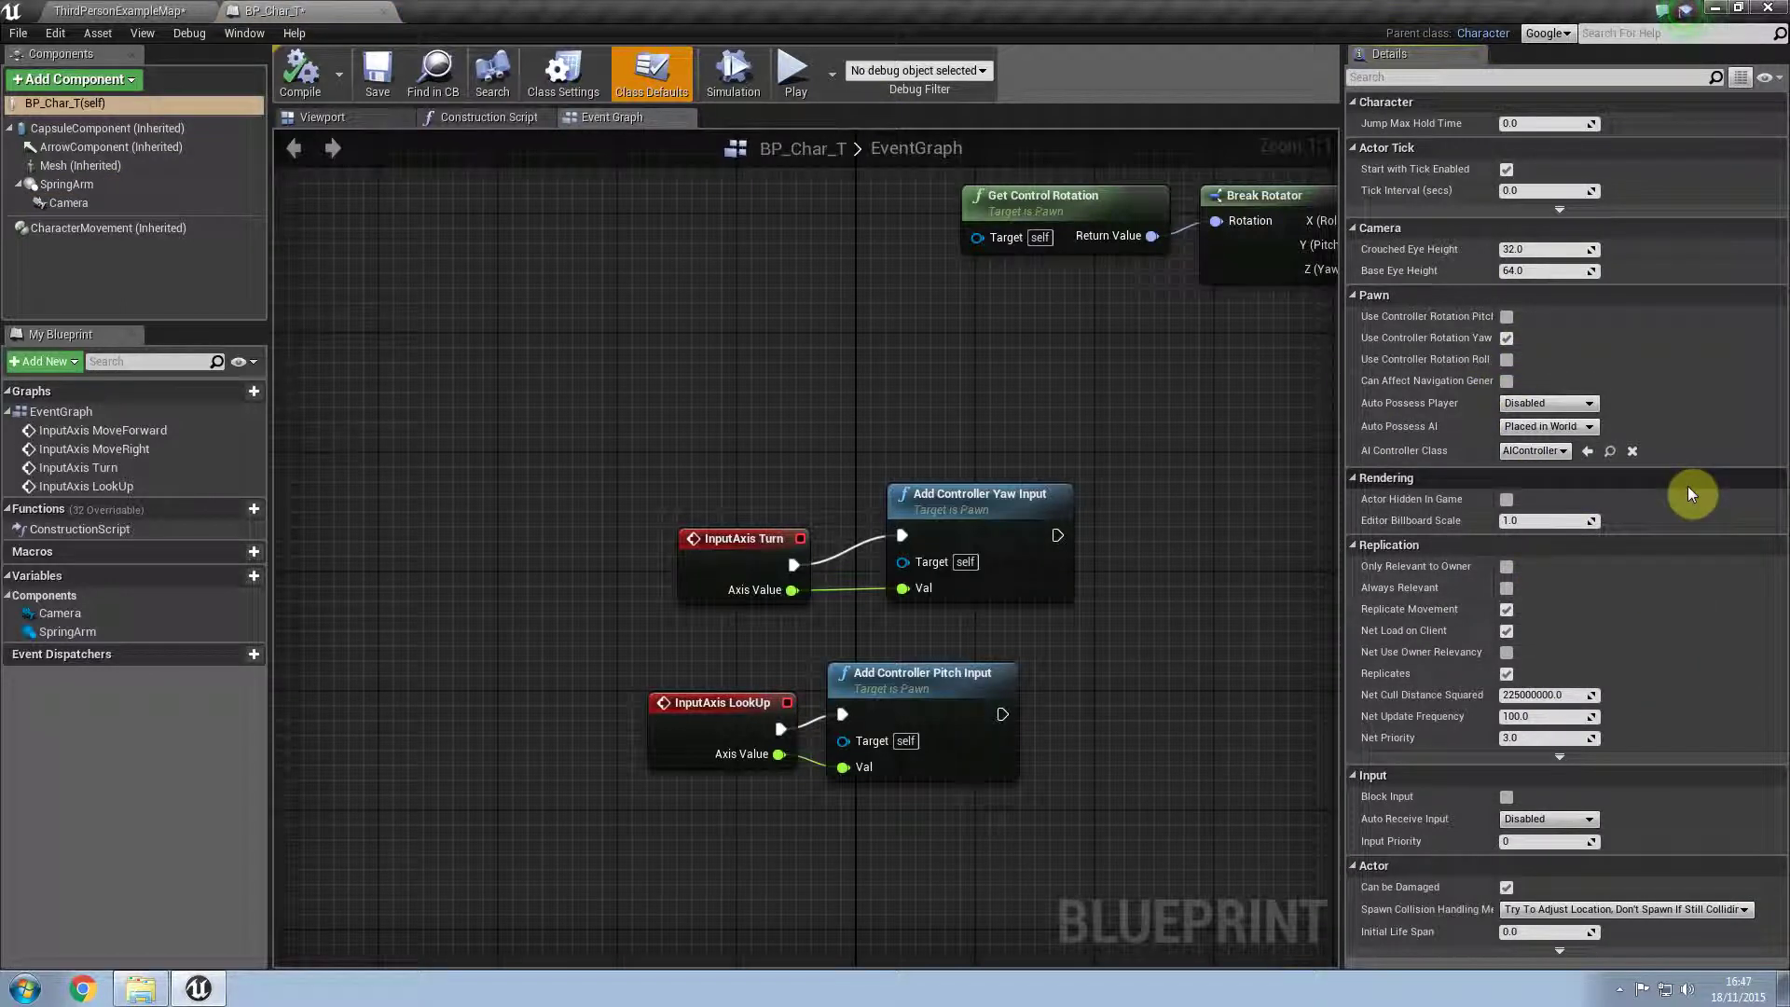
pyautogui.click(75, 184)
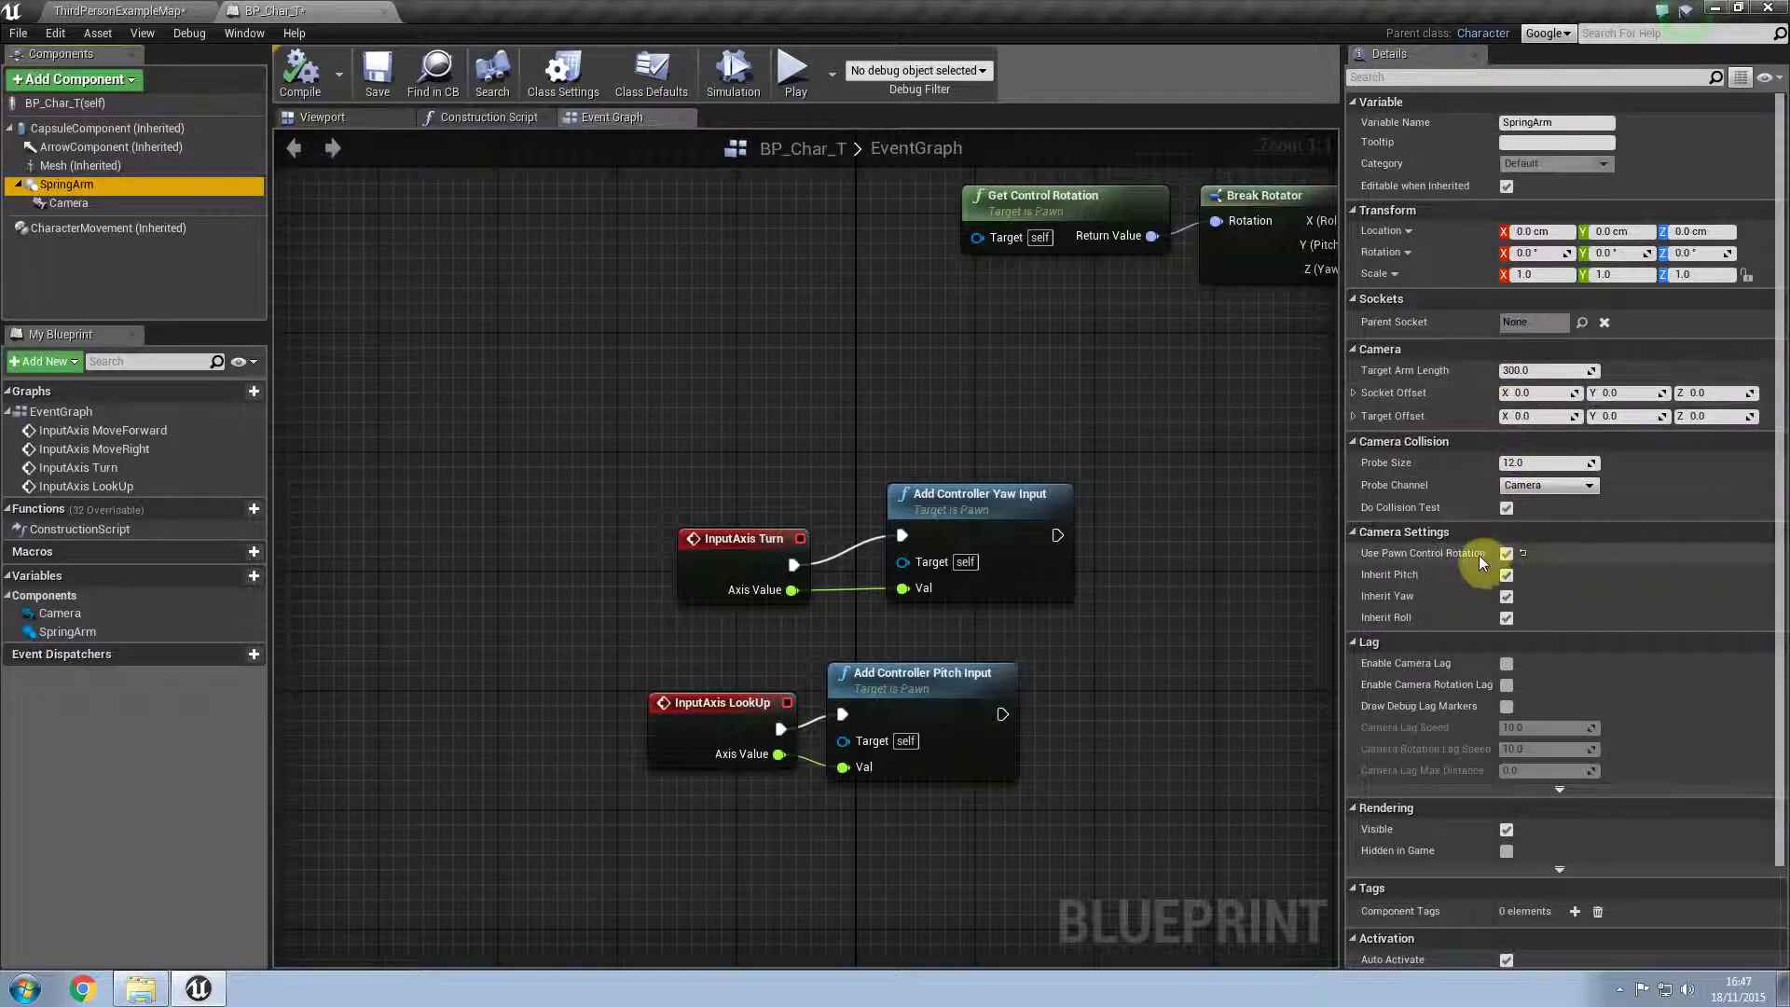
pyautogui.click(651, 75)
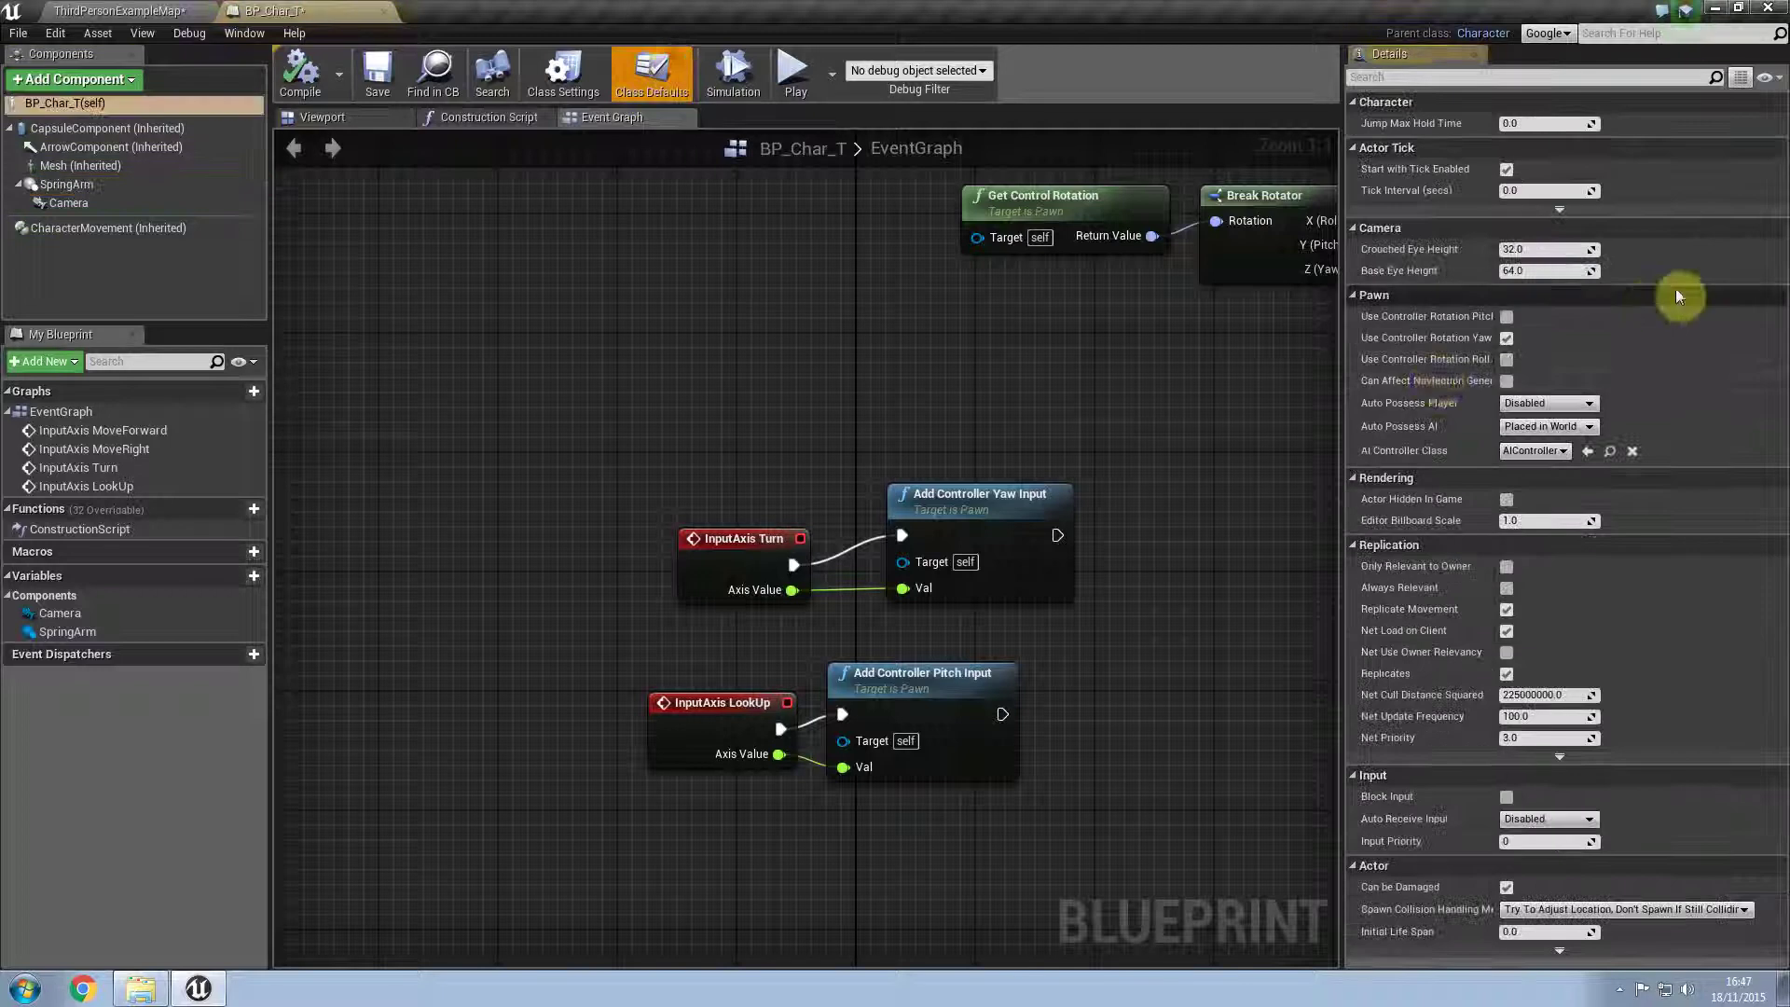
pyautogui.click(1505, 342)
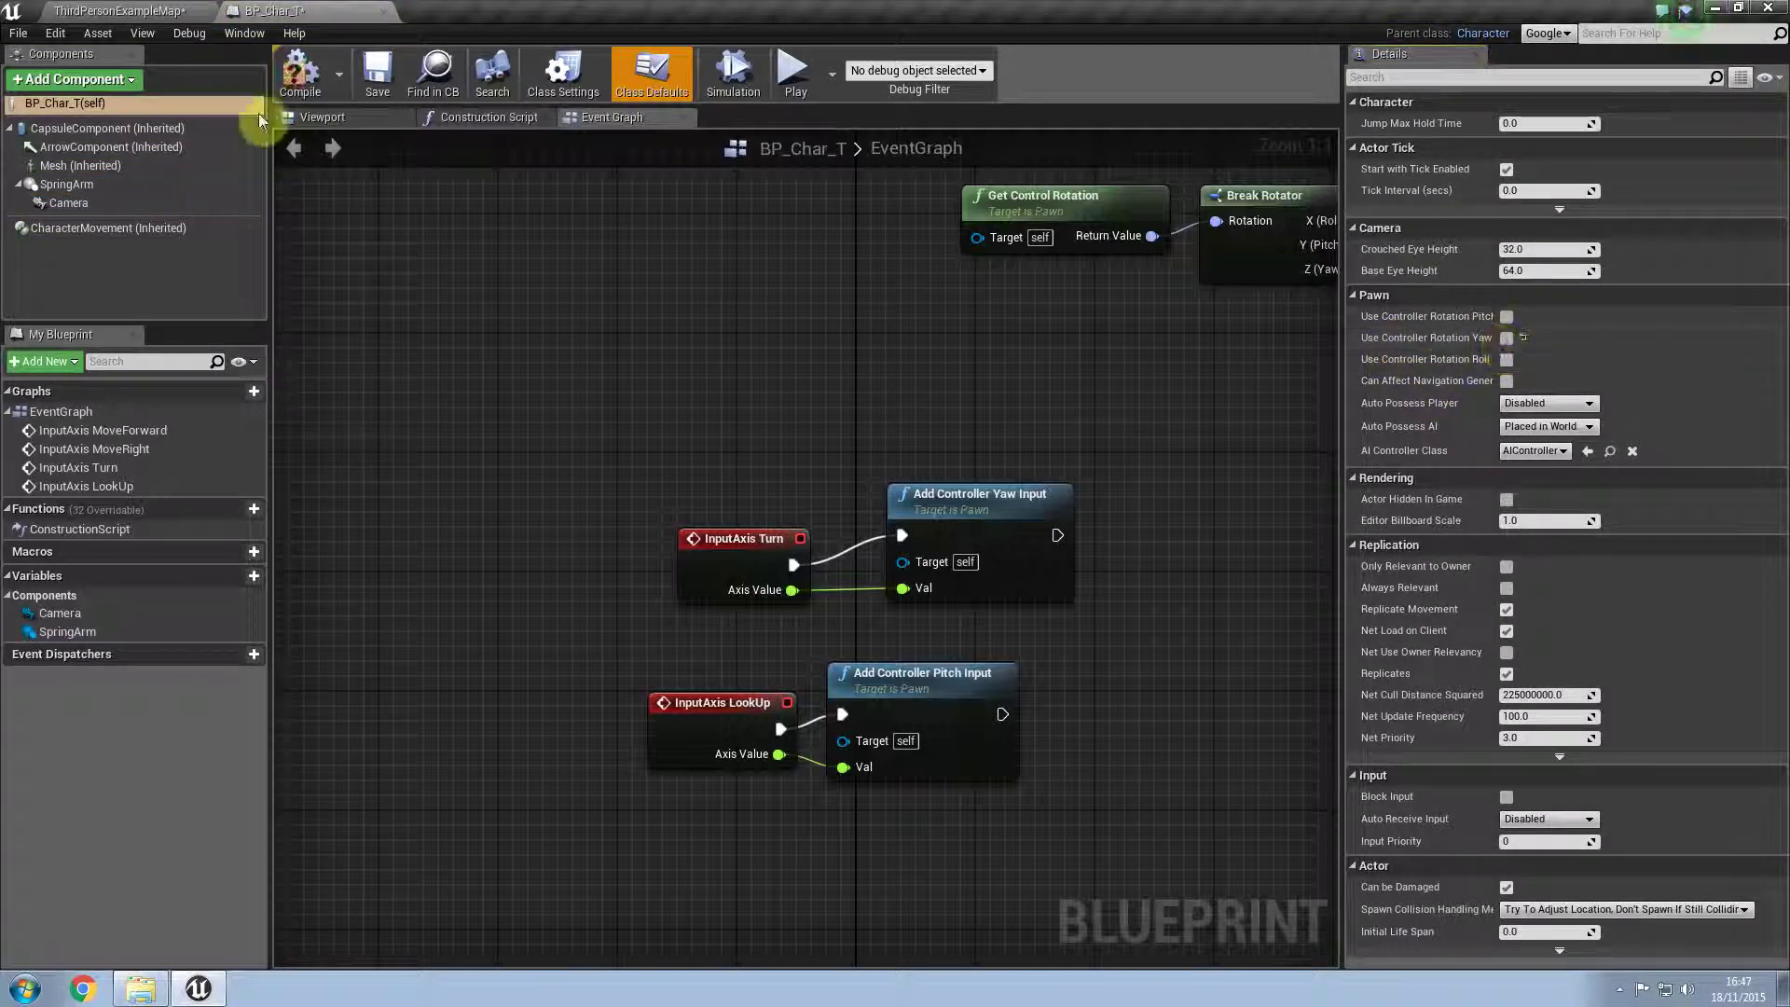
pyautogui.click(802, 80)
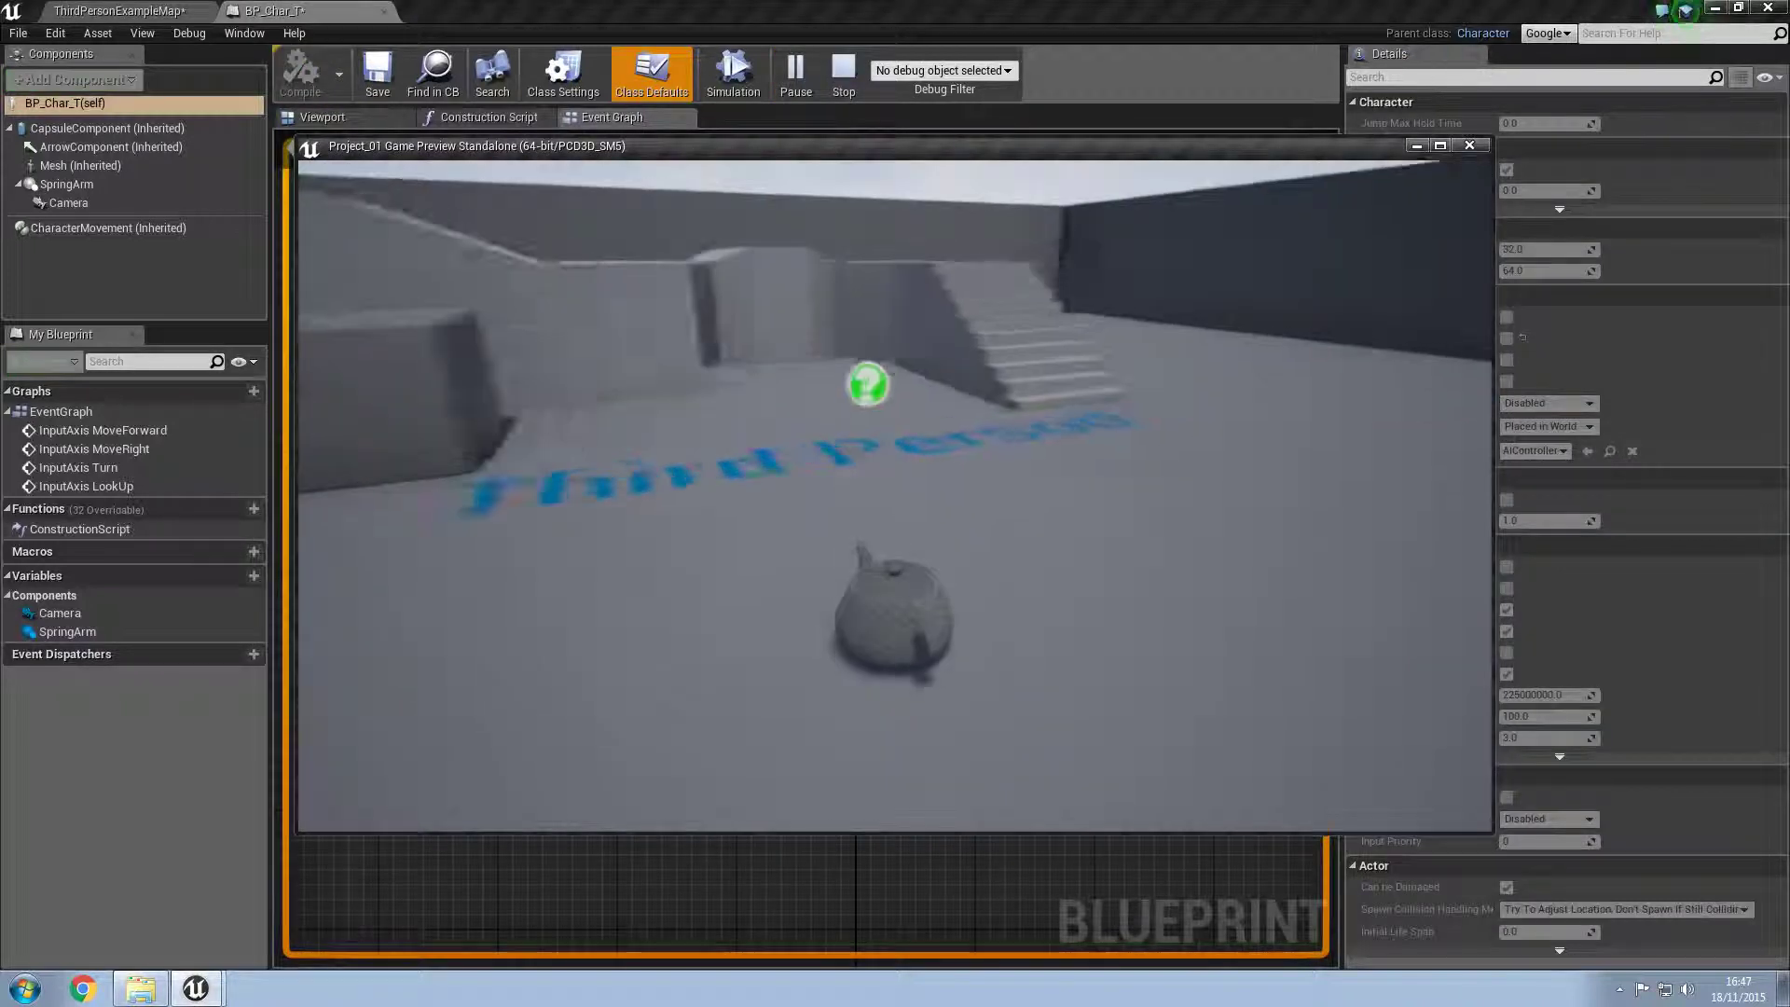
pyautogui.press('Escape')
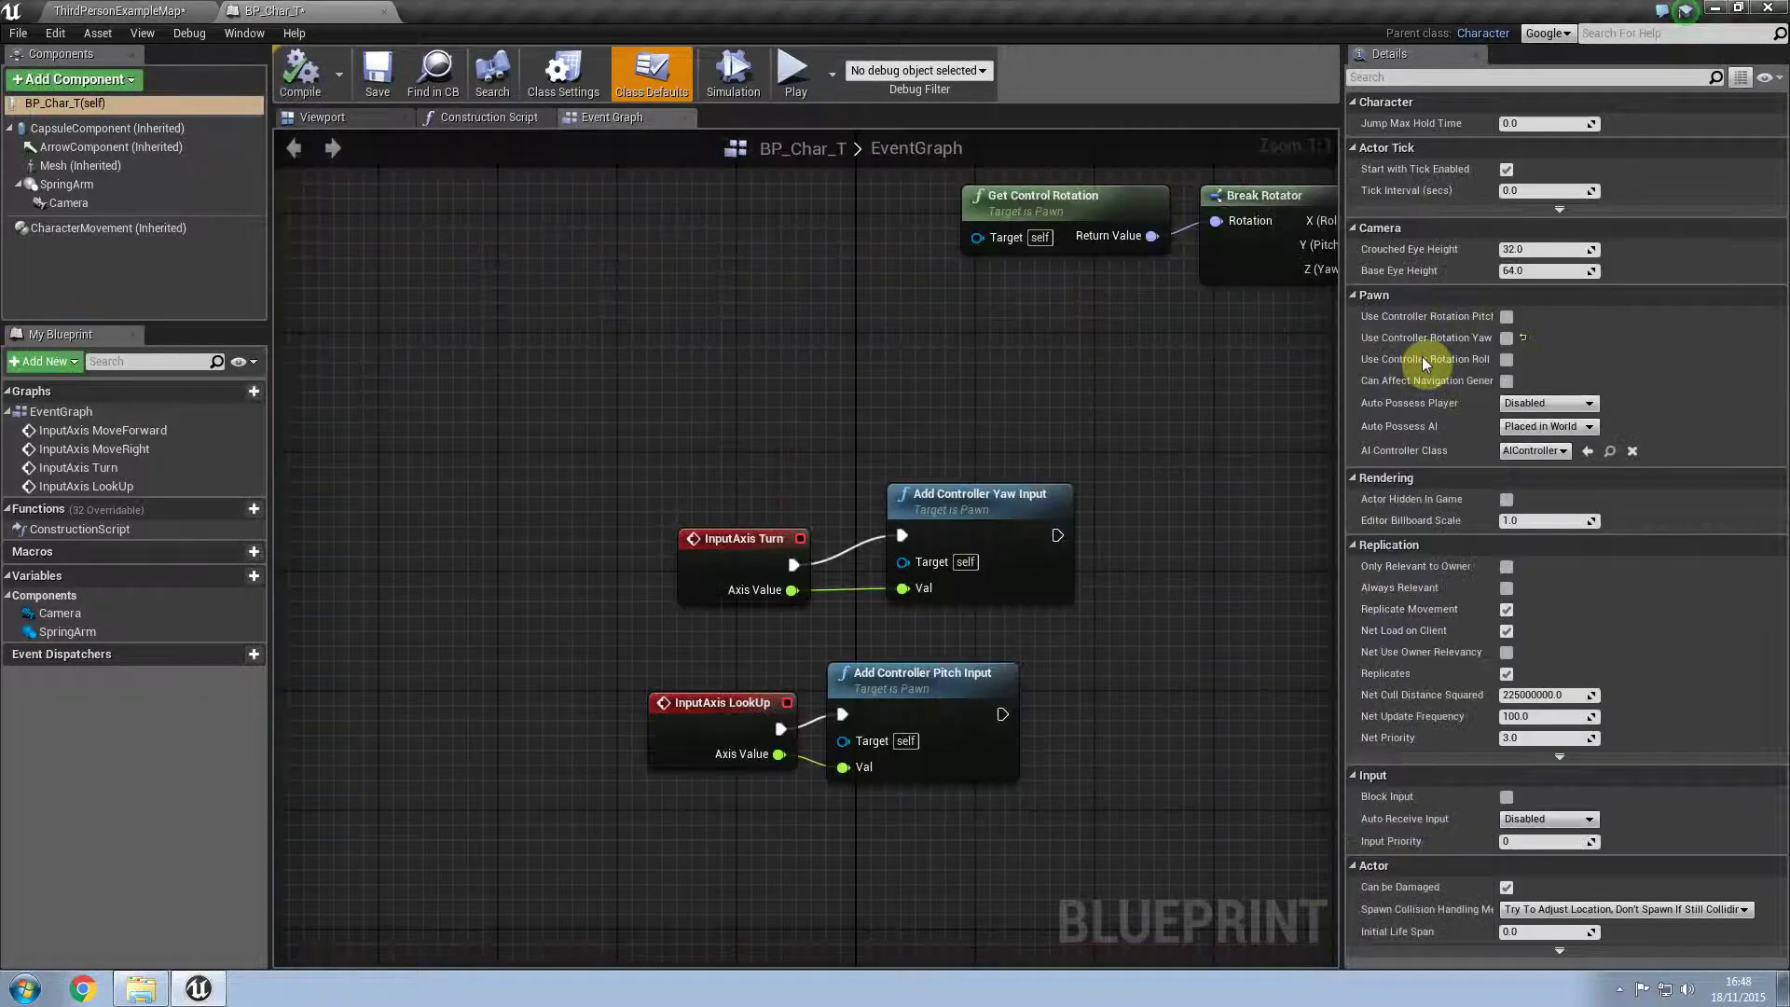
# Step: Re-enable Use Controller Rotation Yaw in the character's class defaults, compile, and play-test the teapot again
pyautogui.click(1507, 338)
pyautogui.click(300, 75)
pyautogui.click(795, 75)
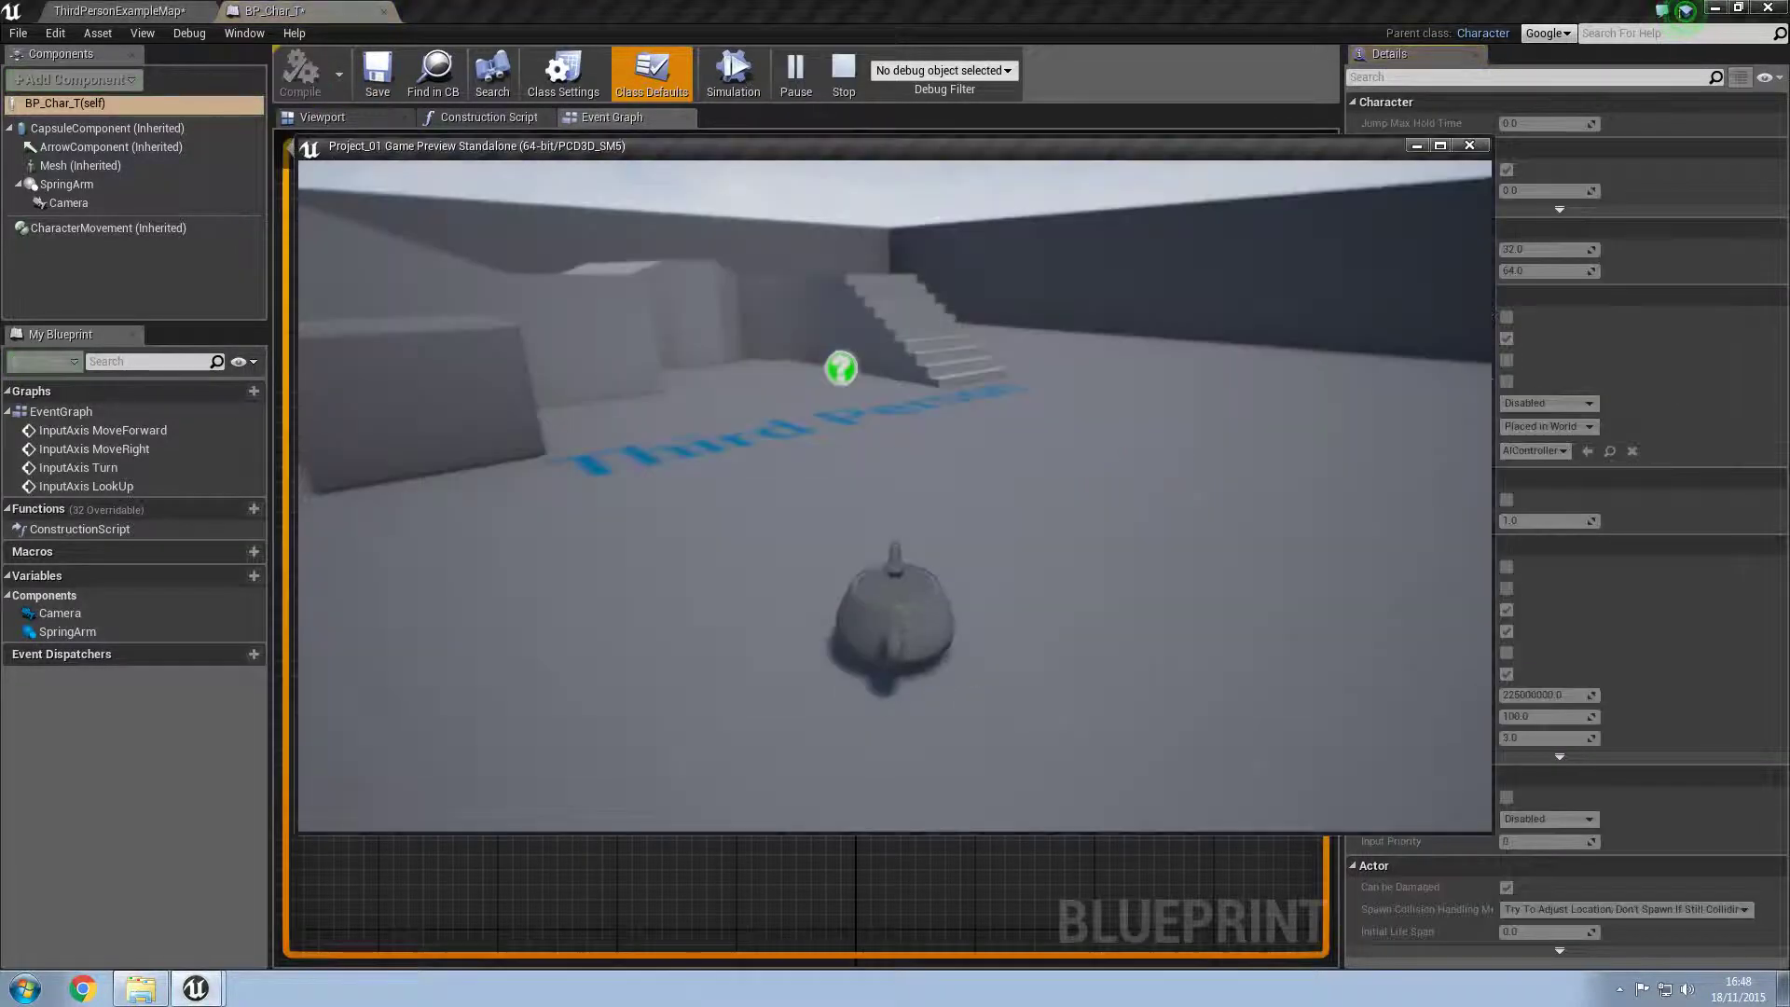
pyautogui.press('Escape')
pyautogui.click(666, 318)
pyautogui.moveTo(664, 320); pyautogui.dragTo(539, 274, button='right')
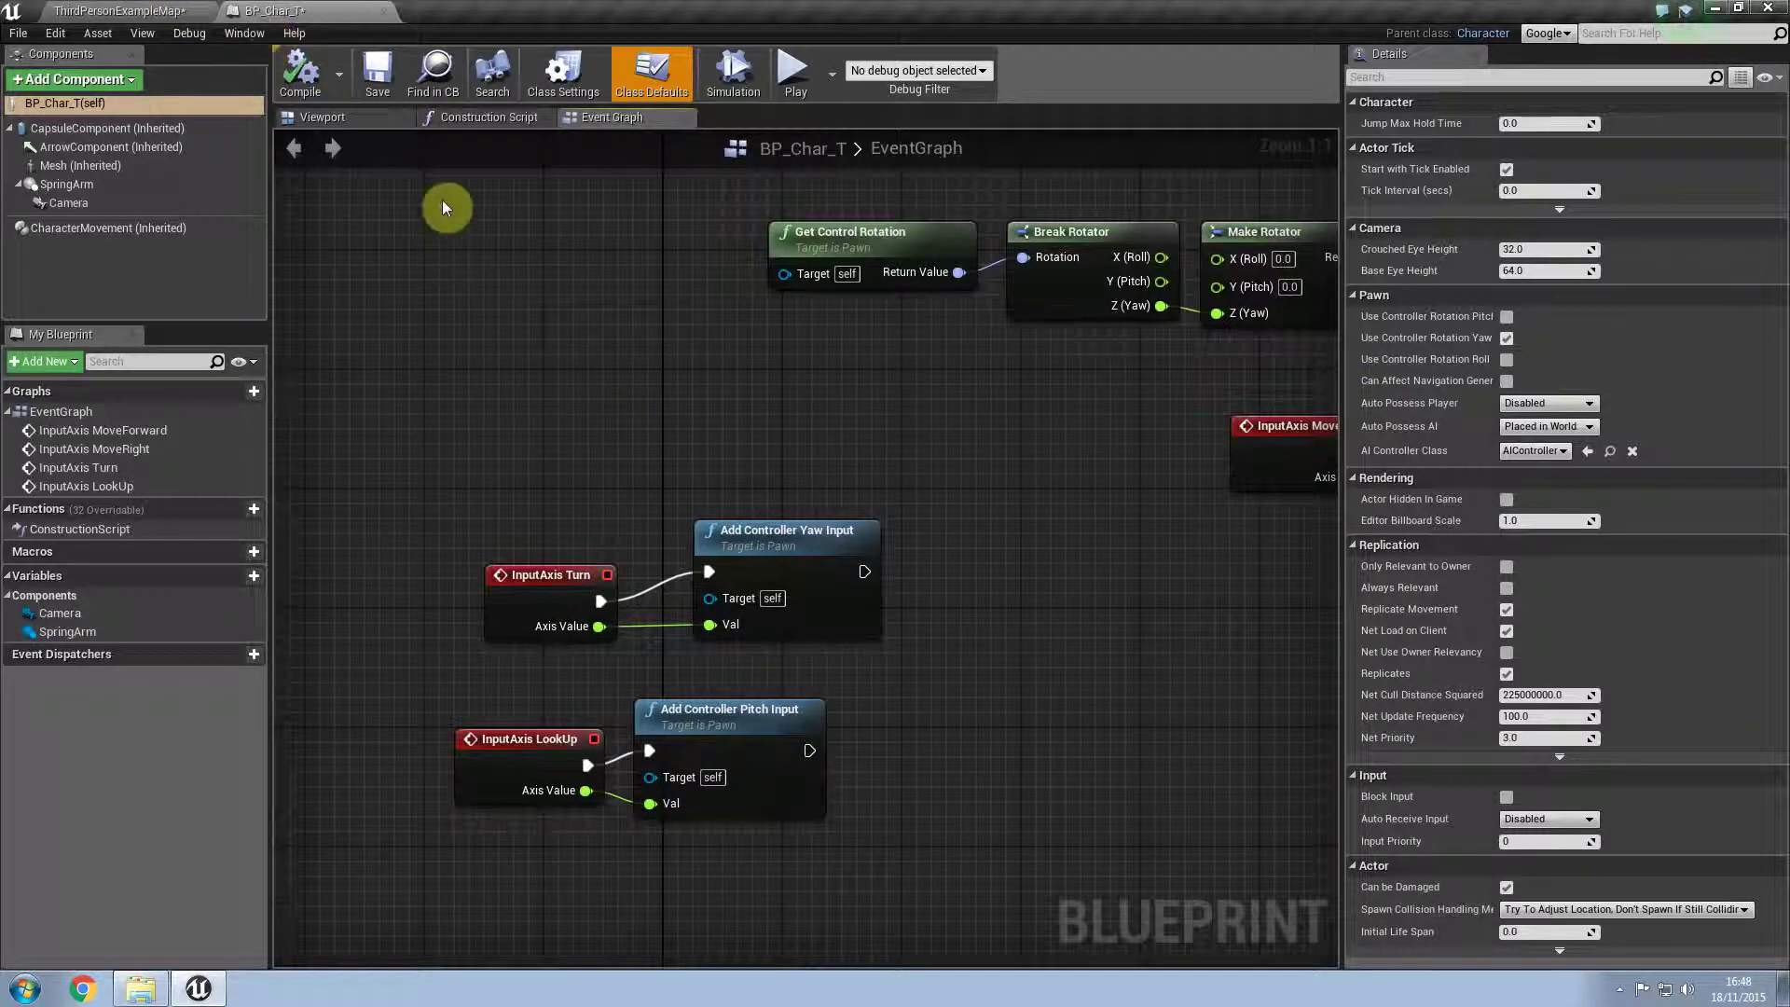
# Step: Close the character blueprint and create a Blend Space 1D named BlendSpace for the teapot skeleton in the Teapot folder
pyautogui.click(383, 14)
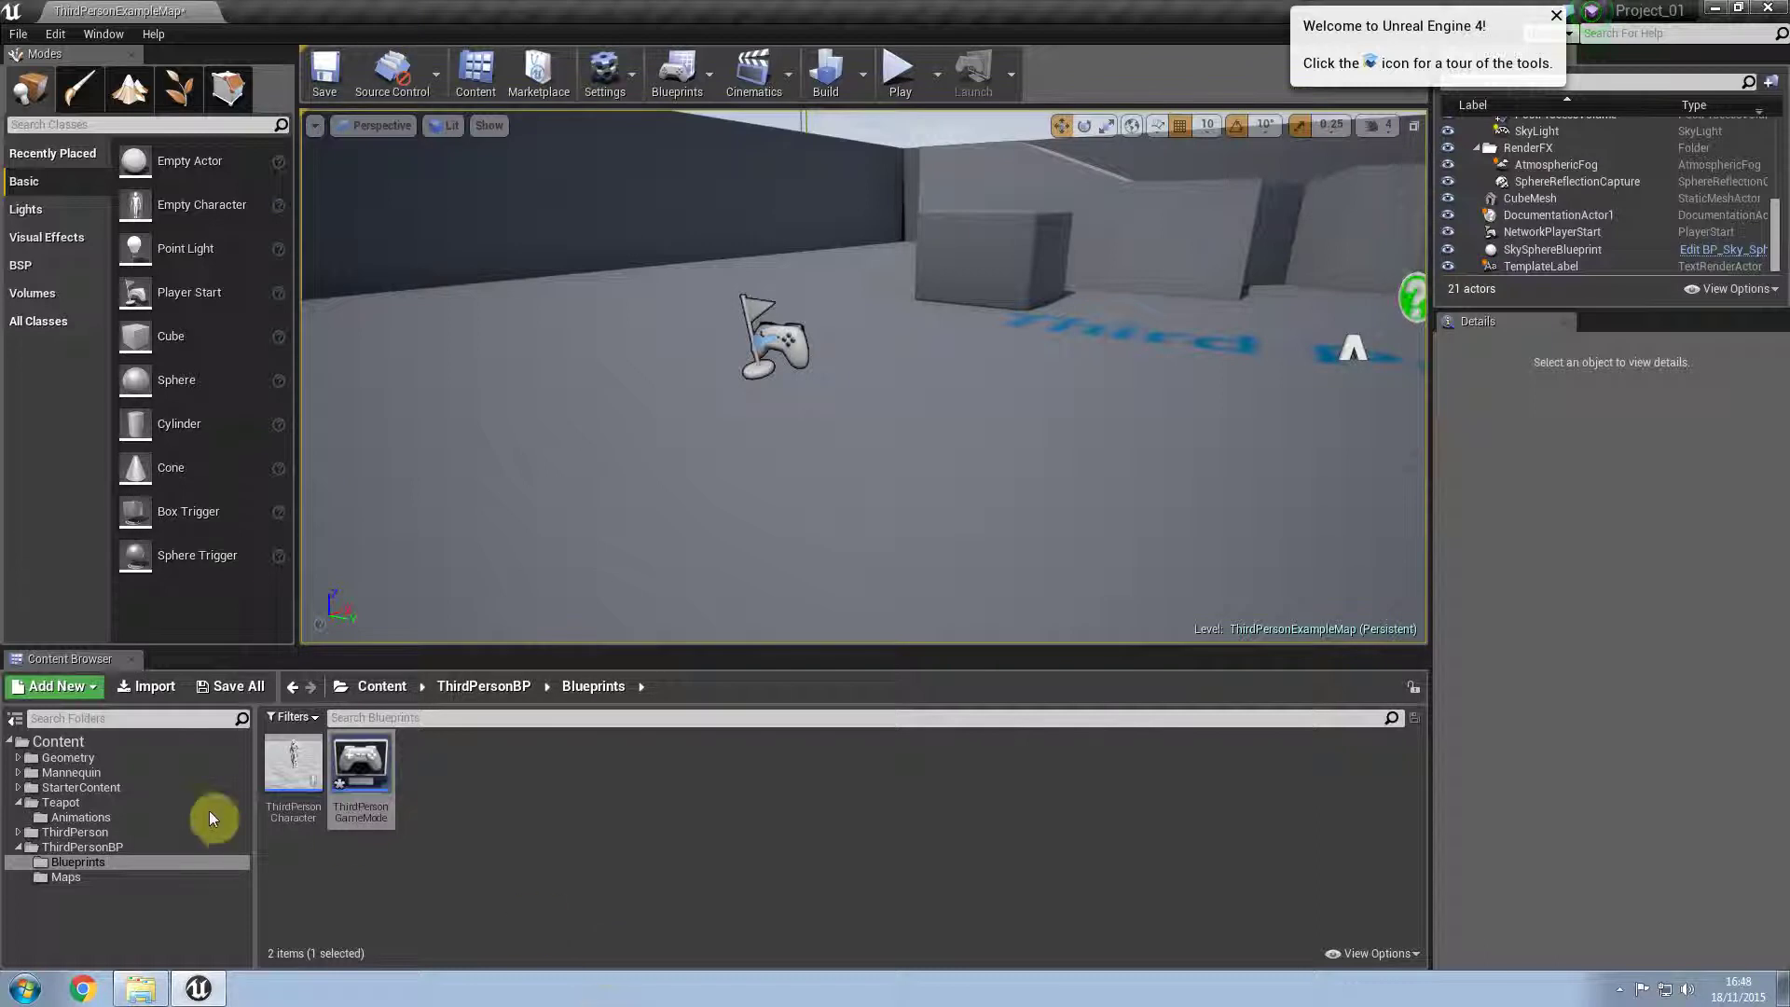
pyautogui.click(67, 758)
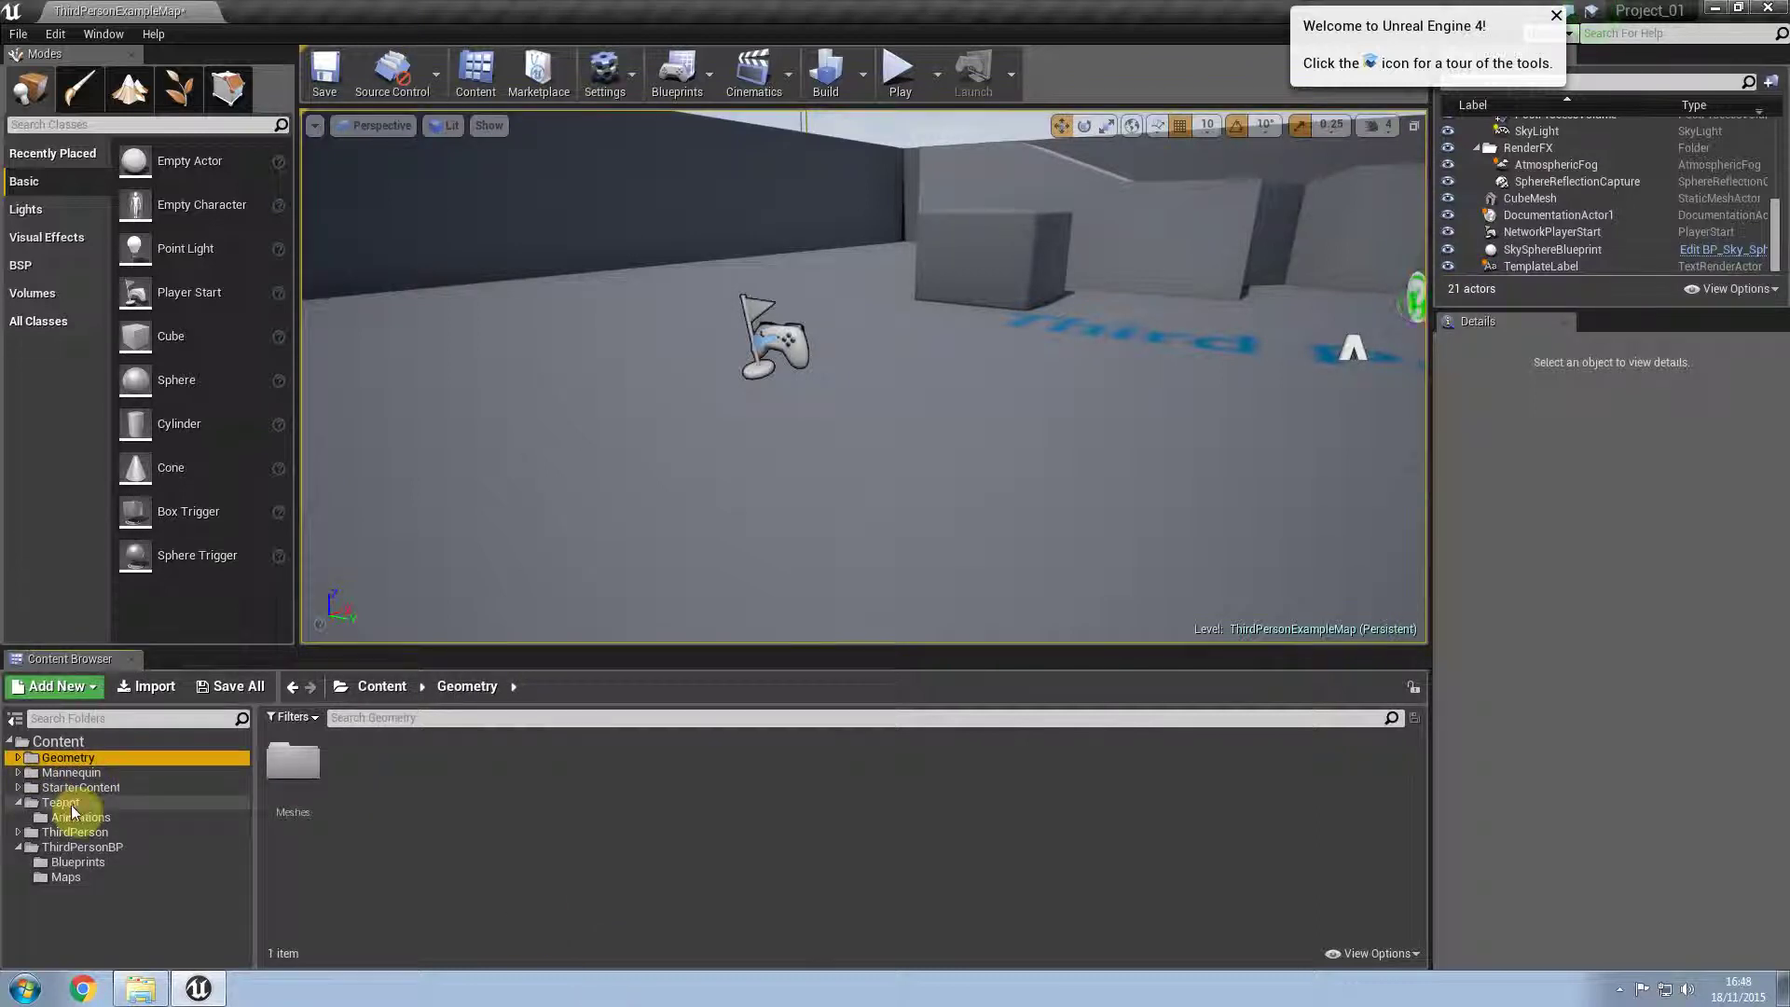
pyautogui.click(62, 802)
pyautogui.rightClick(674, 797)
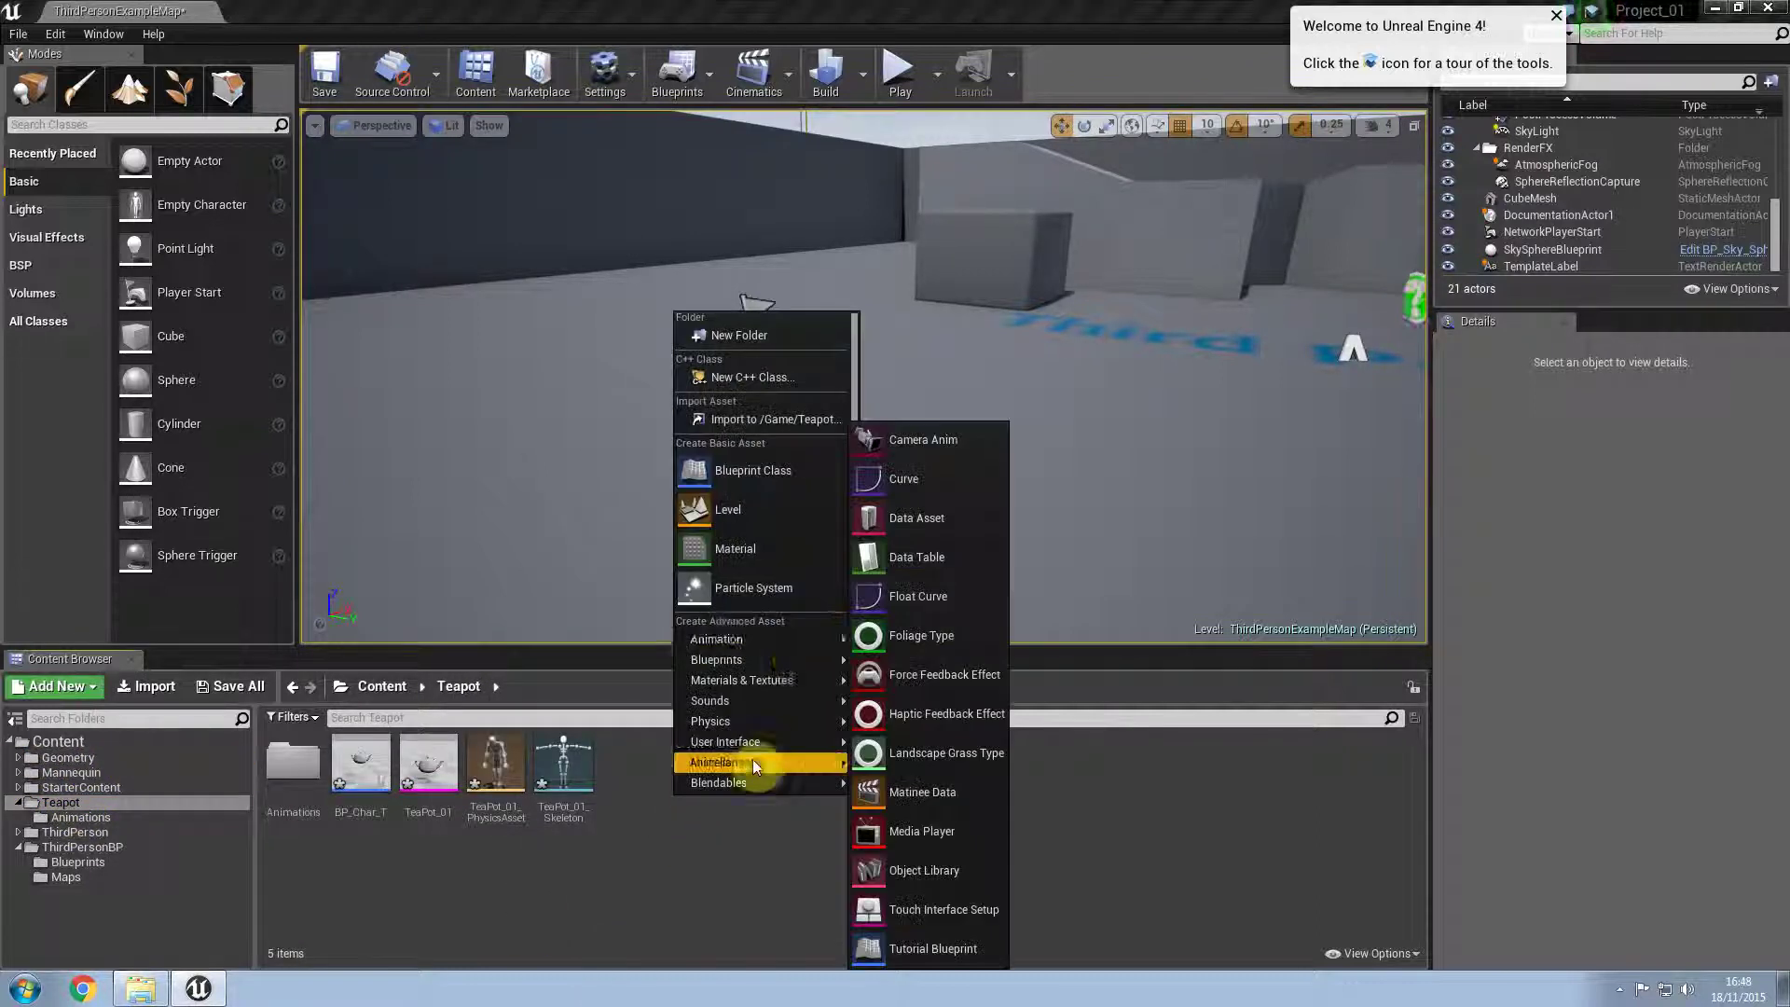
pyautogui.moveTo(802, 640)
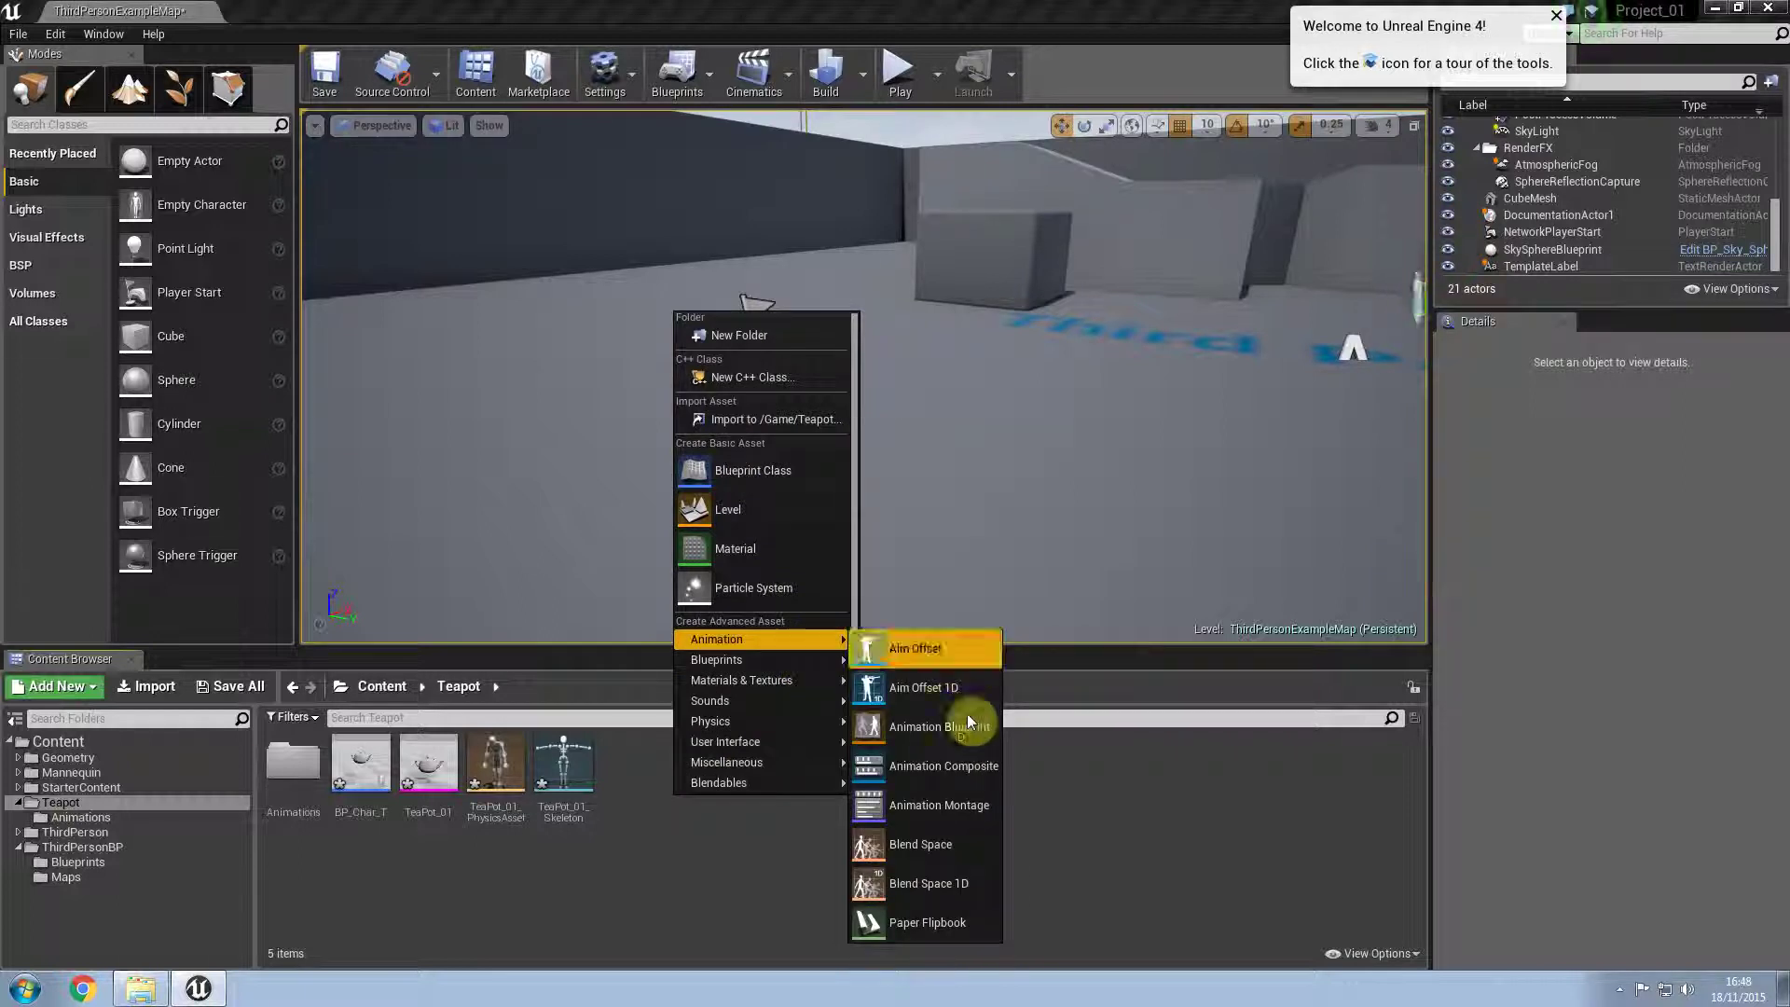
pyautogui.click(959, 886)
pyautogui.click(774, 248)
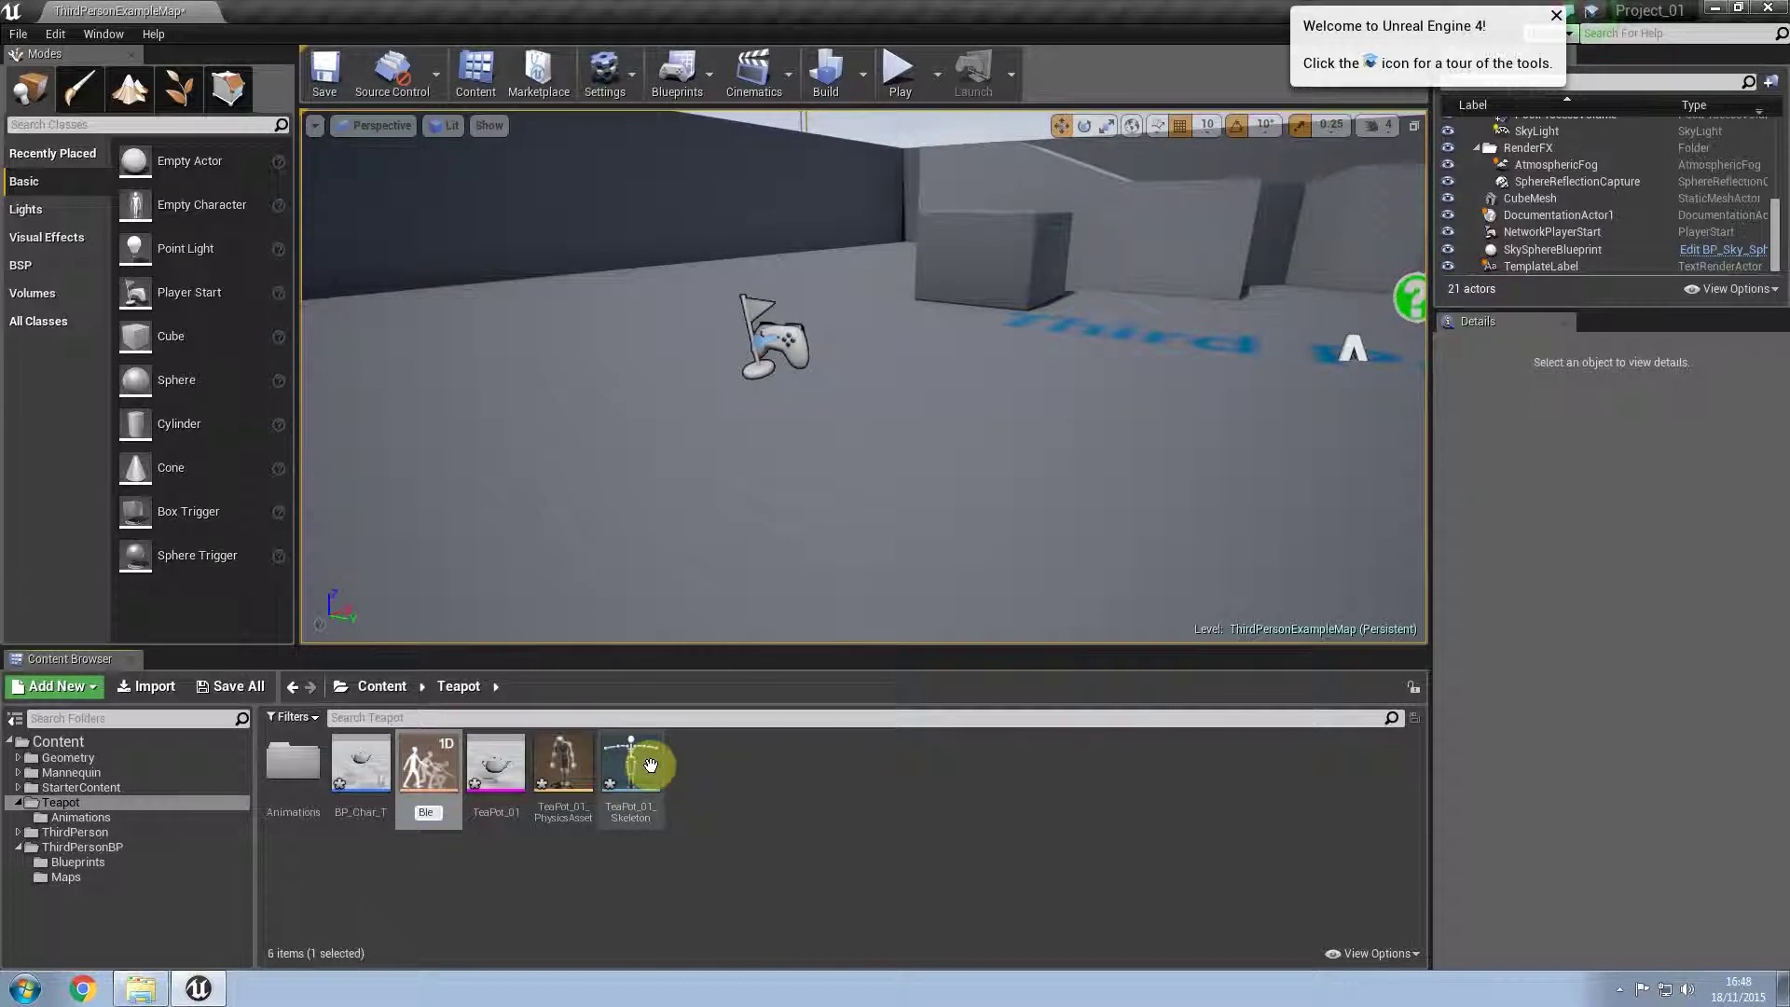
pyautogui.write('BlendSpace')
pyautogui.press('Return')
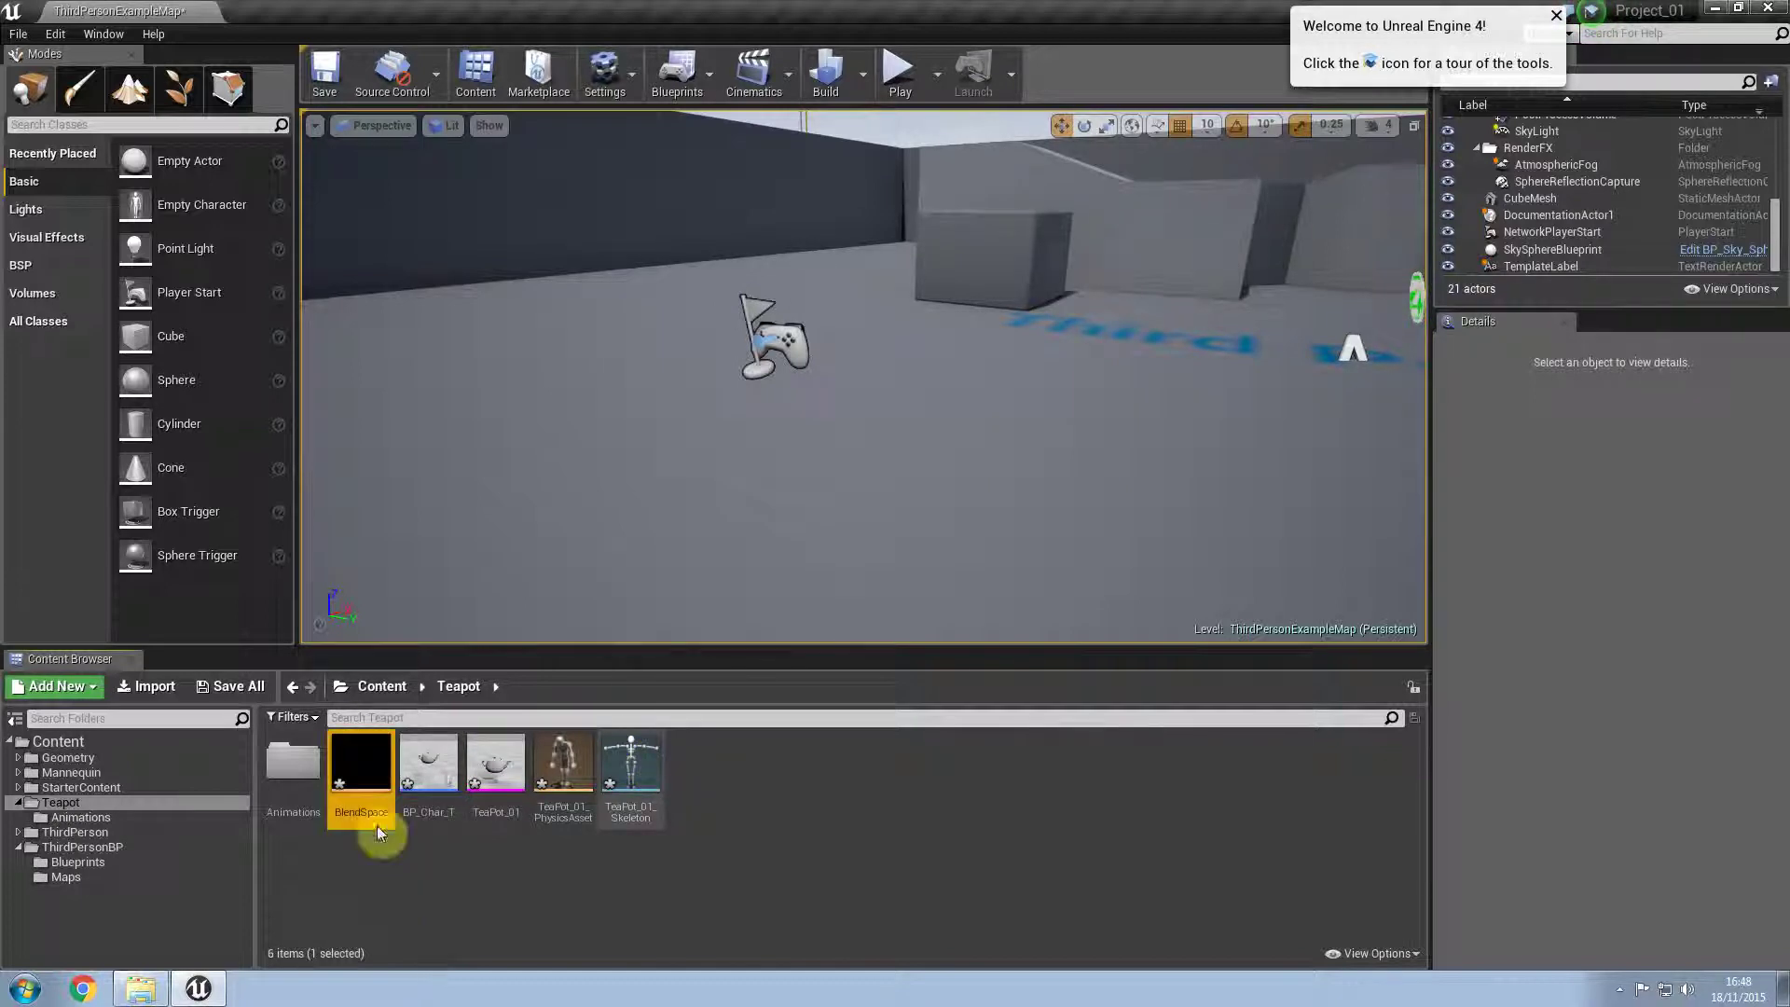
# Step: Label BlendSpace's X axis Speed with range 0 to 375, then place Anim_01_Idle at 0 and Anim_02_Walk at the first division
pyautogui.doubleClick(363, 761)
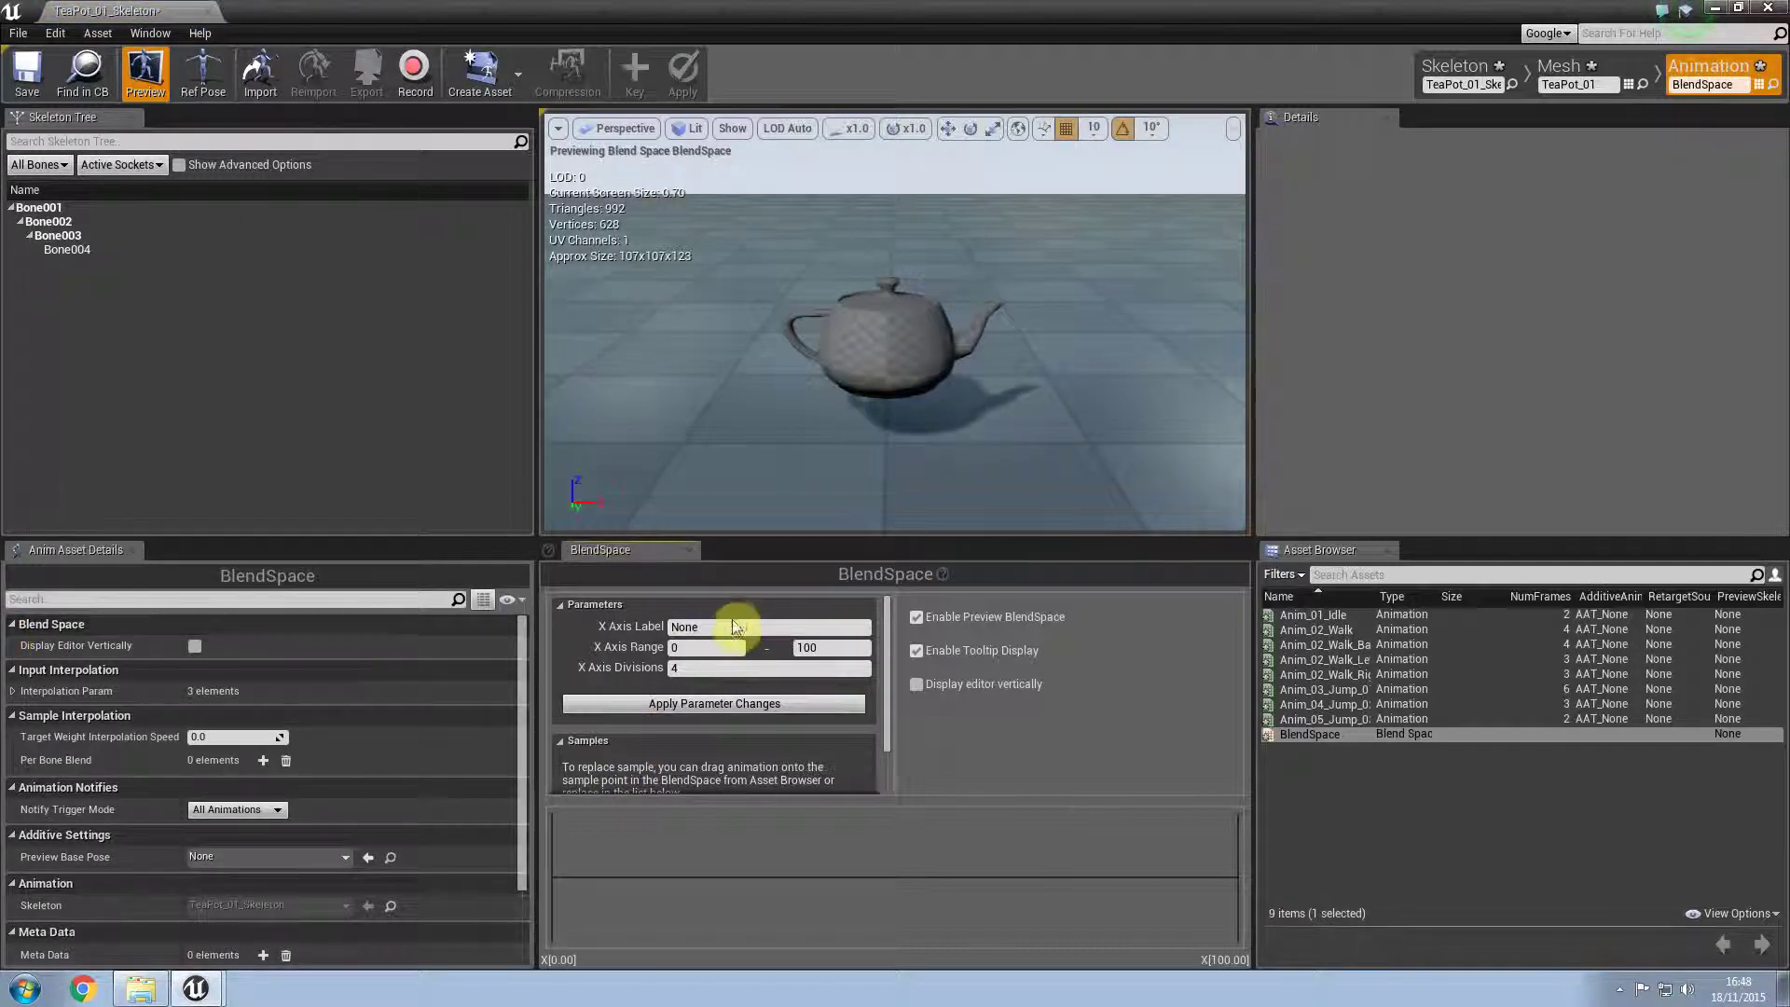
pyautogui.write('Speed')
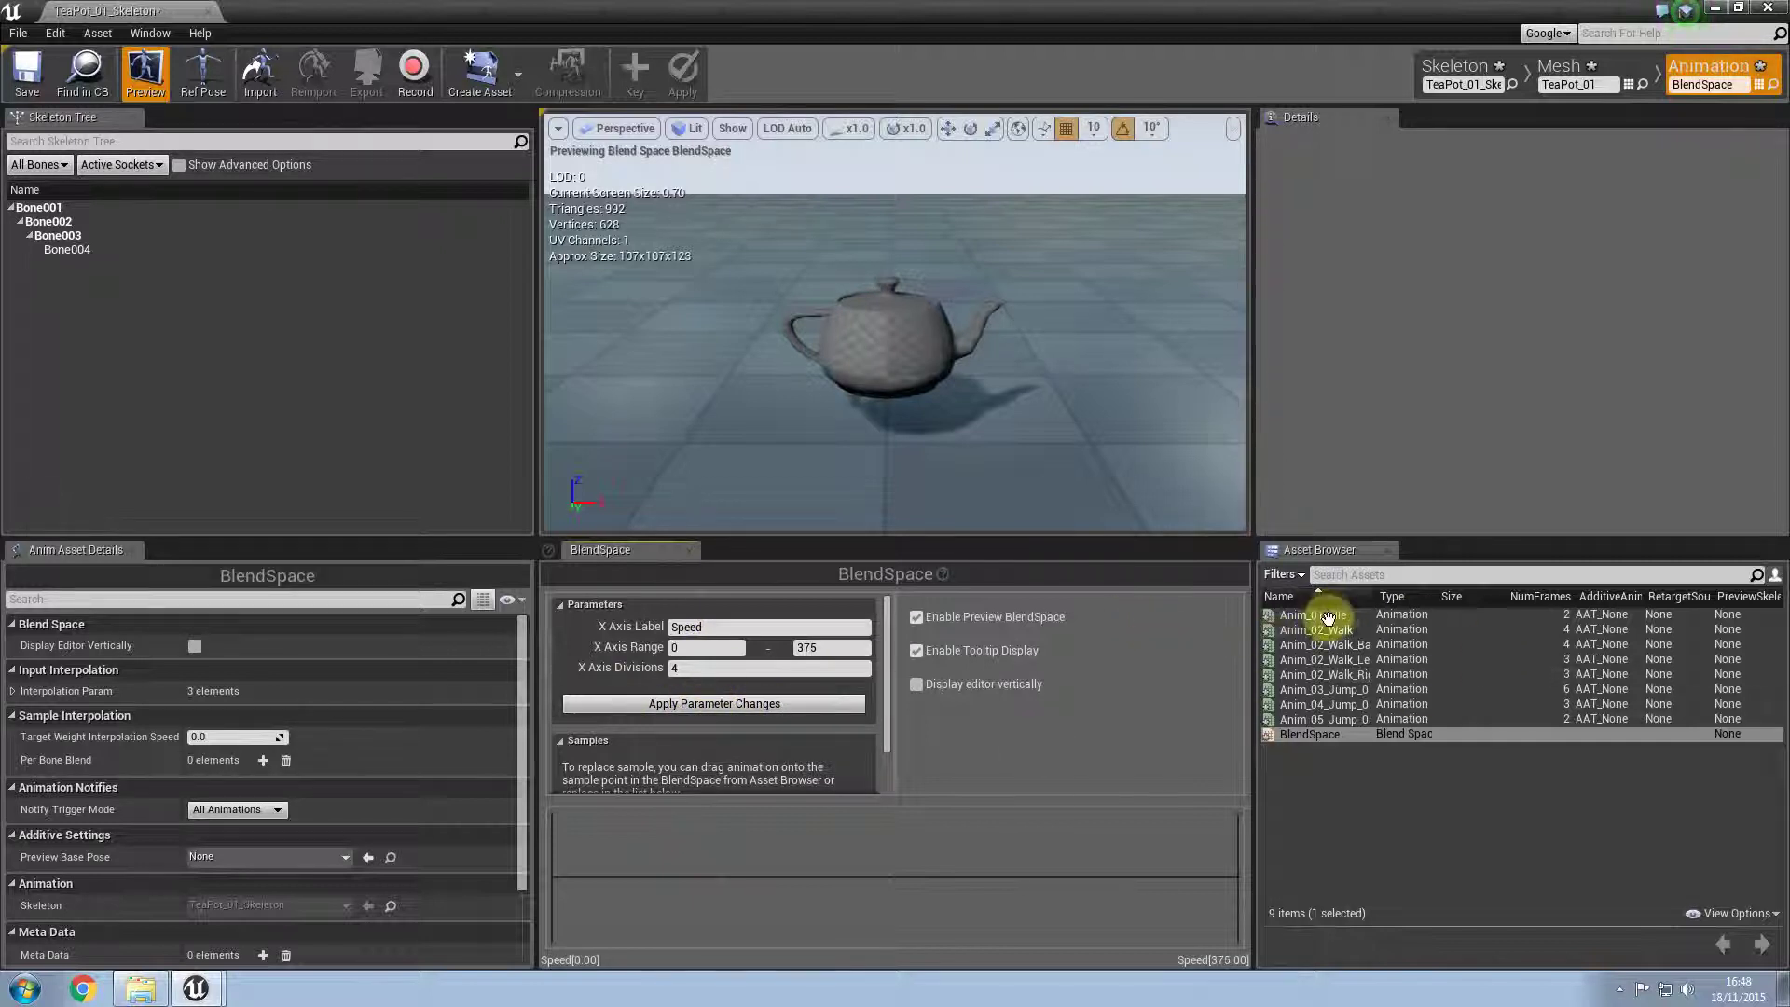
pyautogui.moveTo(1314, 616); pyautogui.dragTo(564, 877)
pyautogui.moveTo(1346, 630)
pyautogui.mouseDown()
pyautogui.moveTo(1095, 707)
pyautogui.moveTo(765, 882)
pyautogui.moveTo(723, 875)
pyautogui.mouseUp()
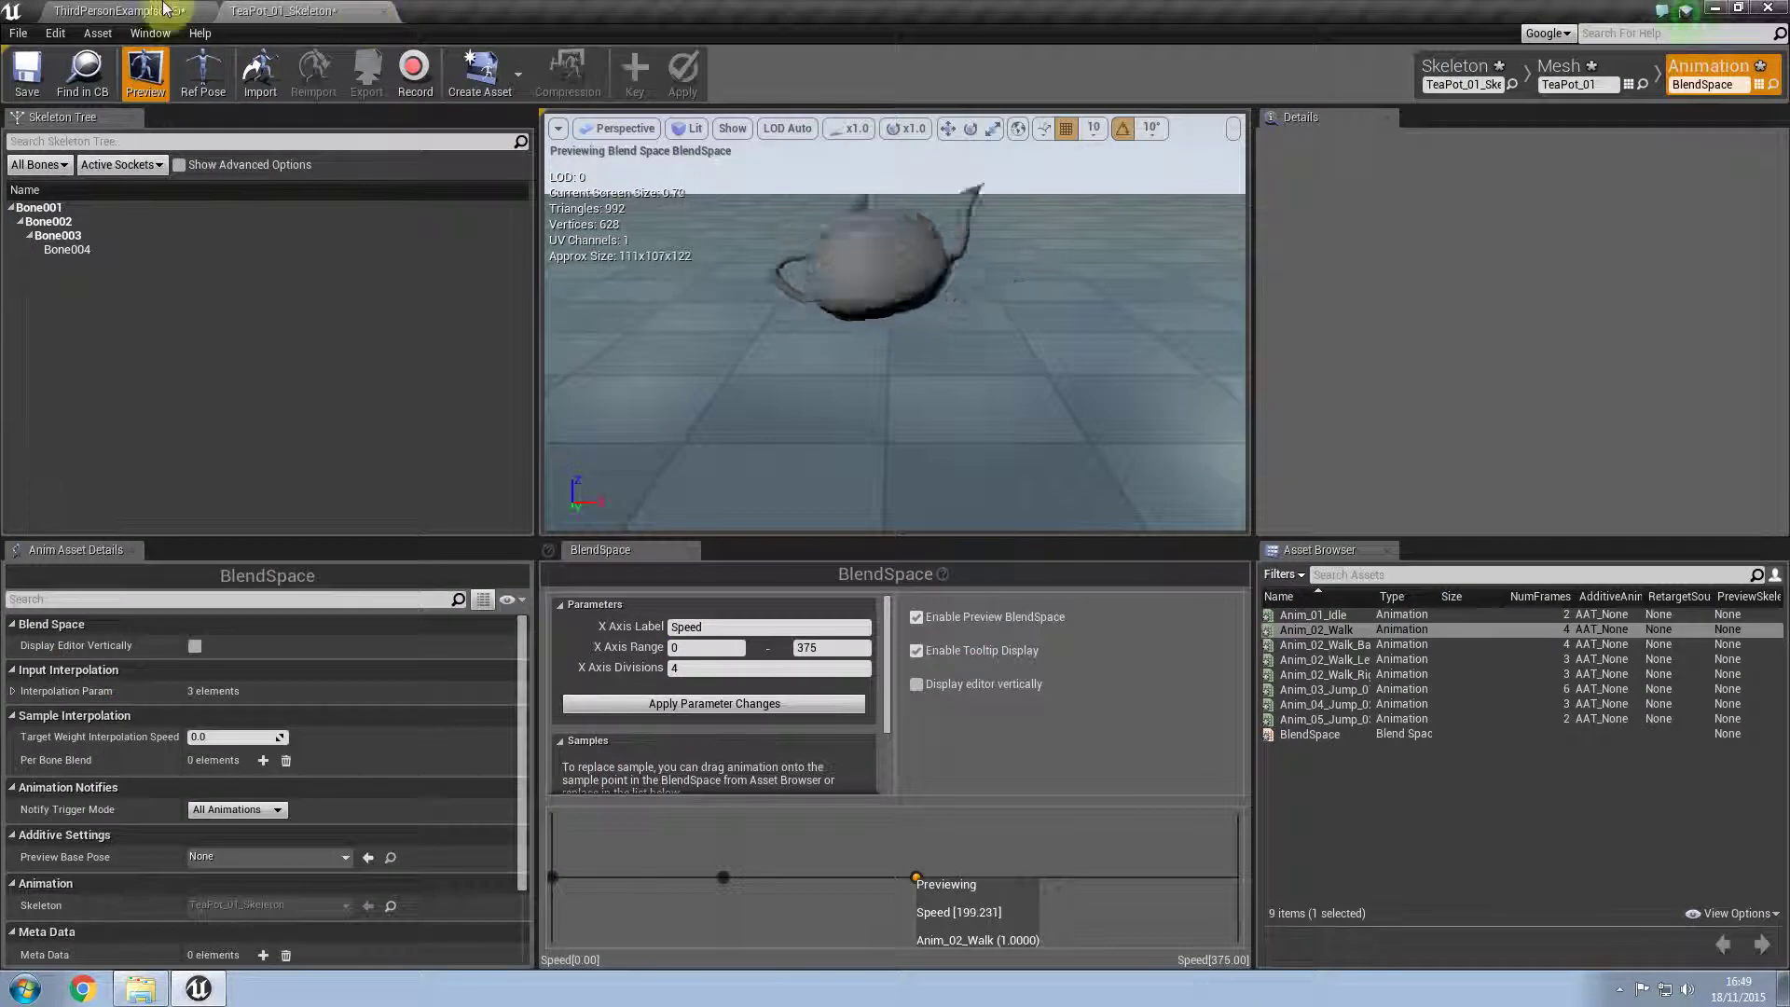
# Step: Close the blend space editor and create an Animation Blueprint named Anim_BP_T for TeaPot_01_Skeleton in the Teapot folder
pyautogui.click(384, 13)
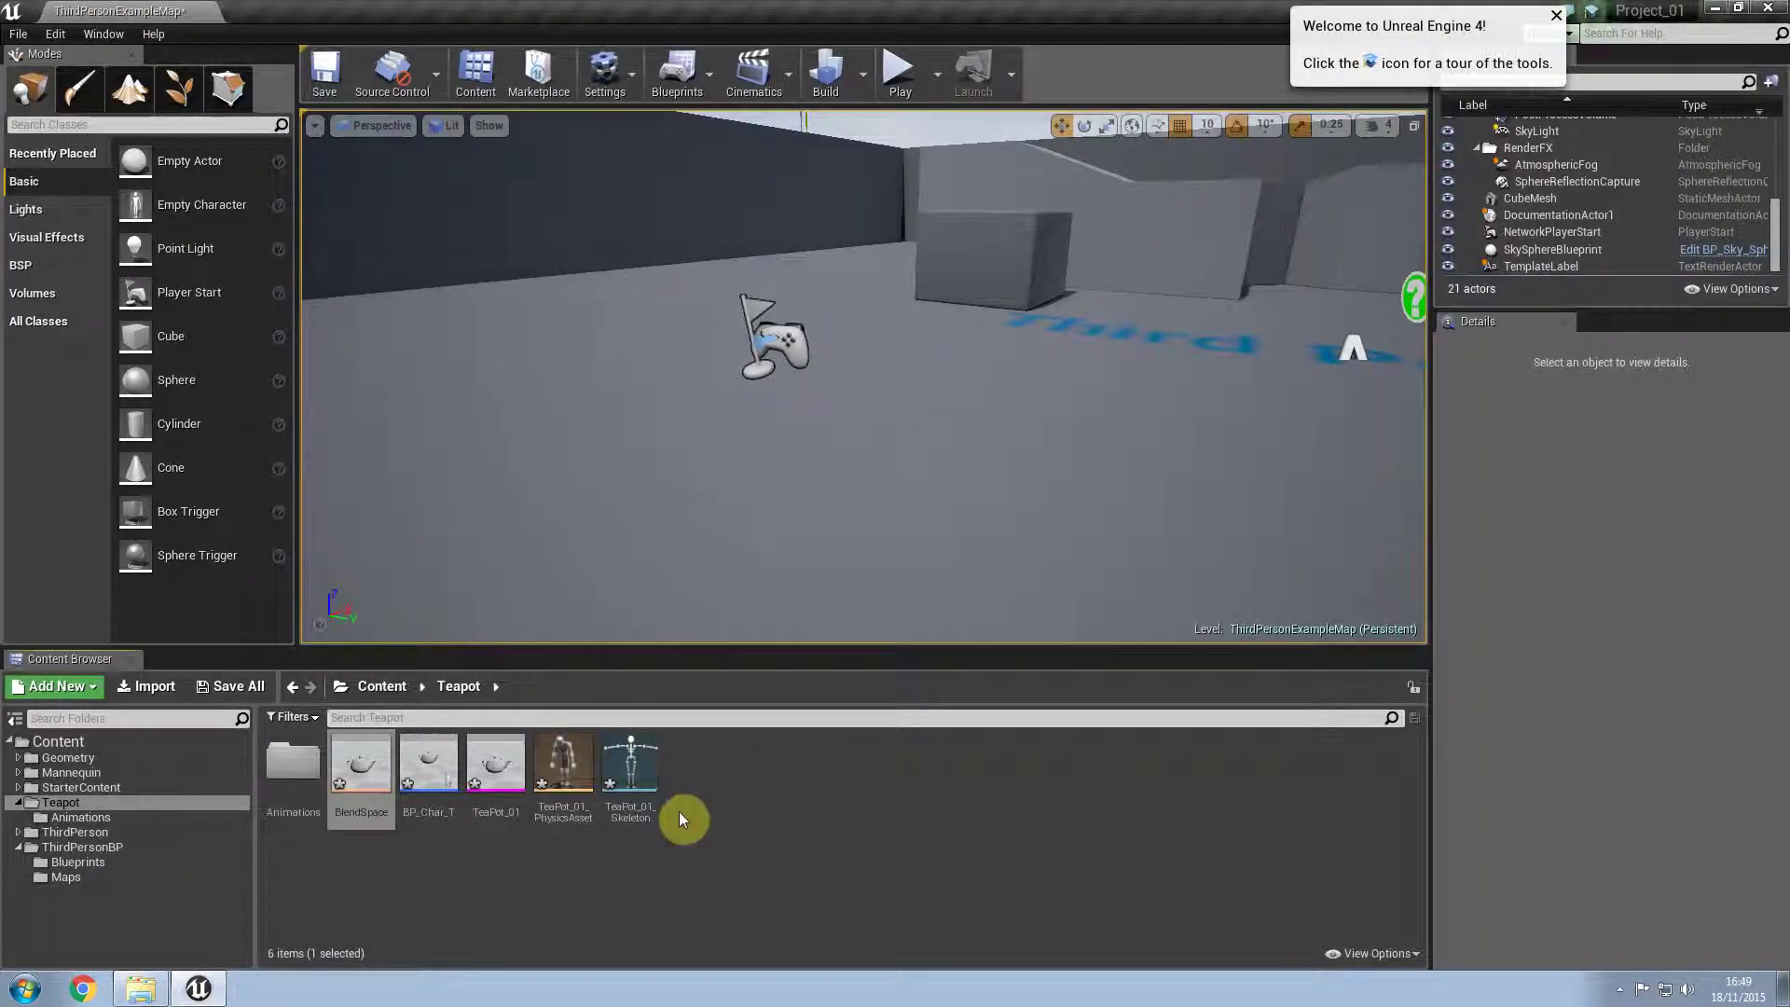
pyautogui.rightClick(692, 785)
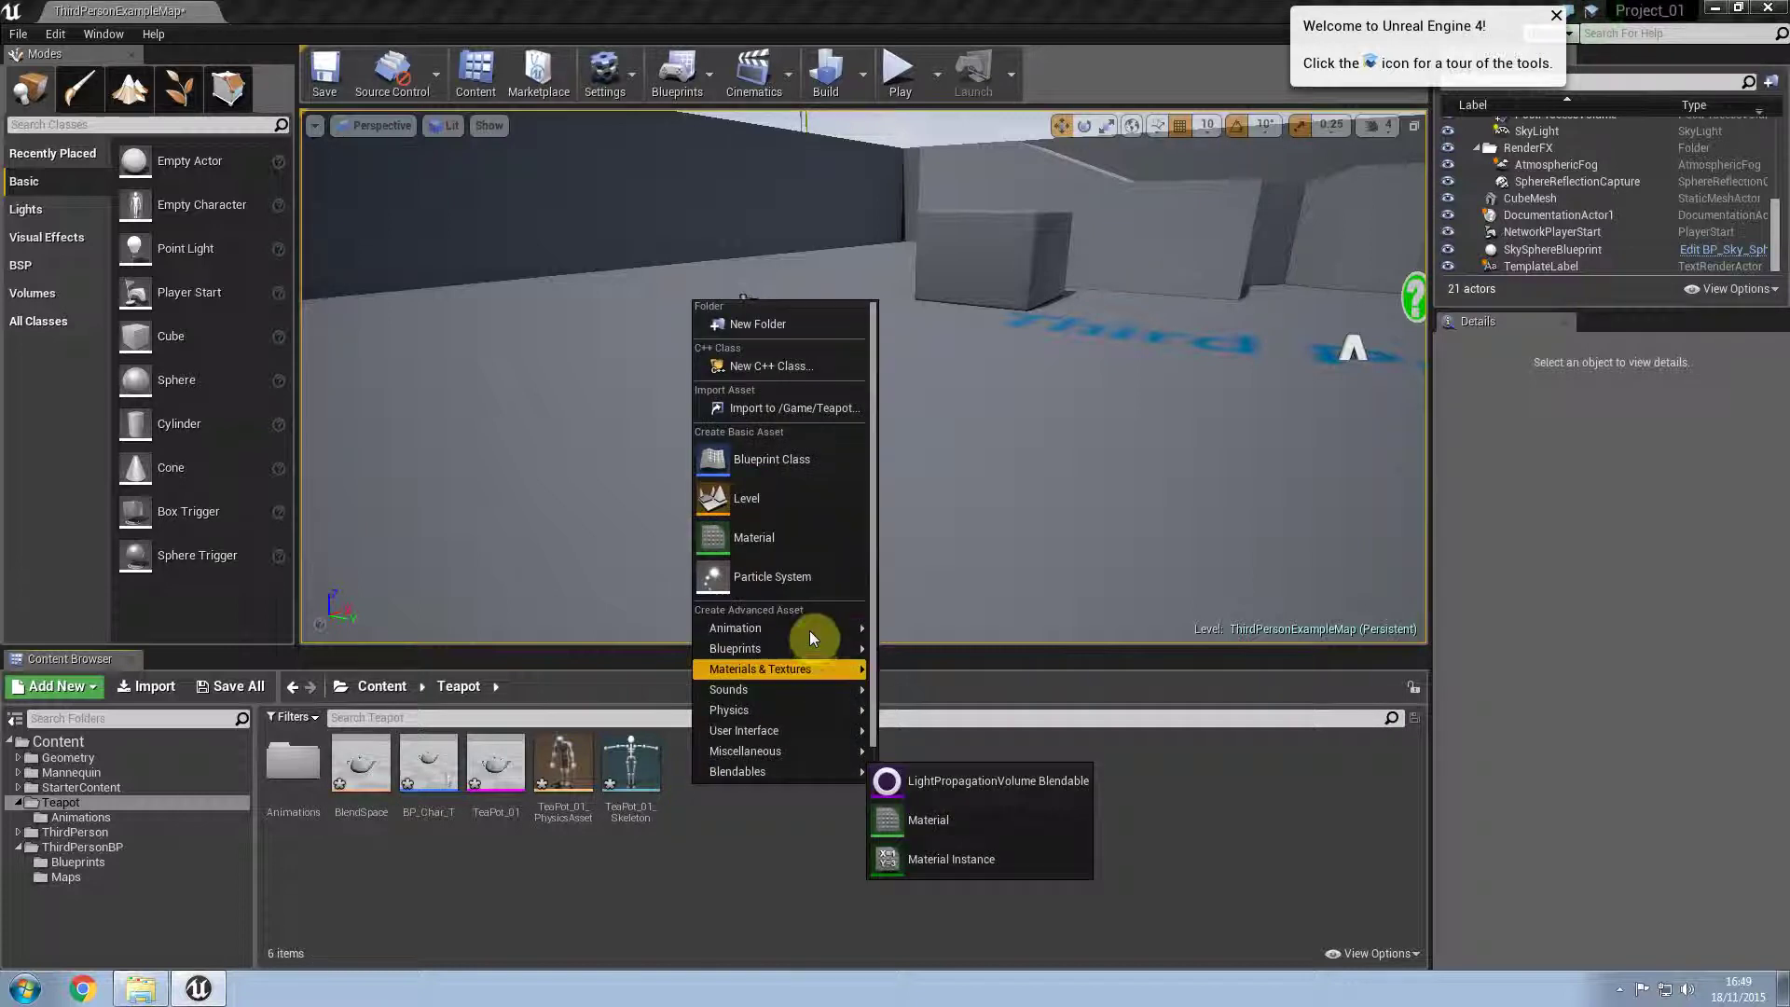
pyautogui.moveTo(839, 628)
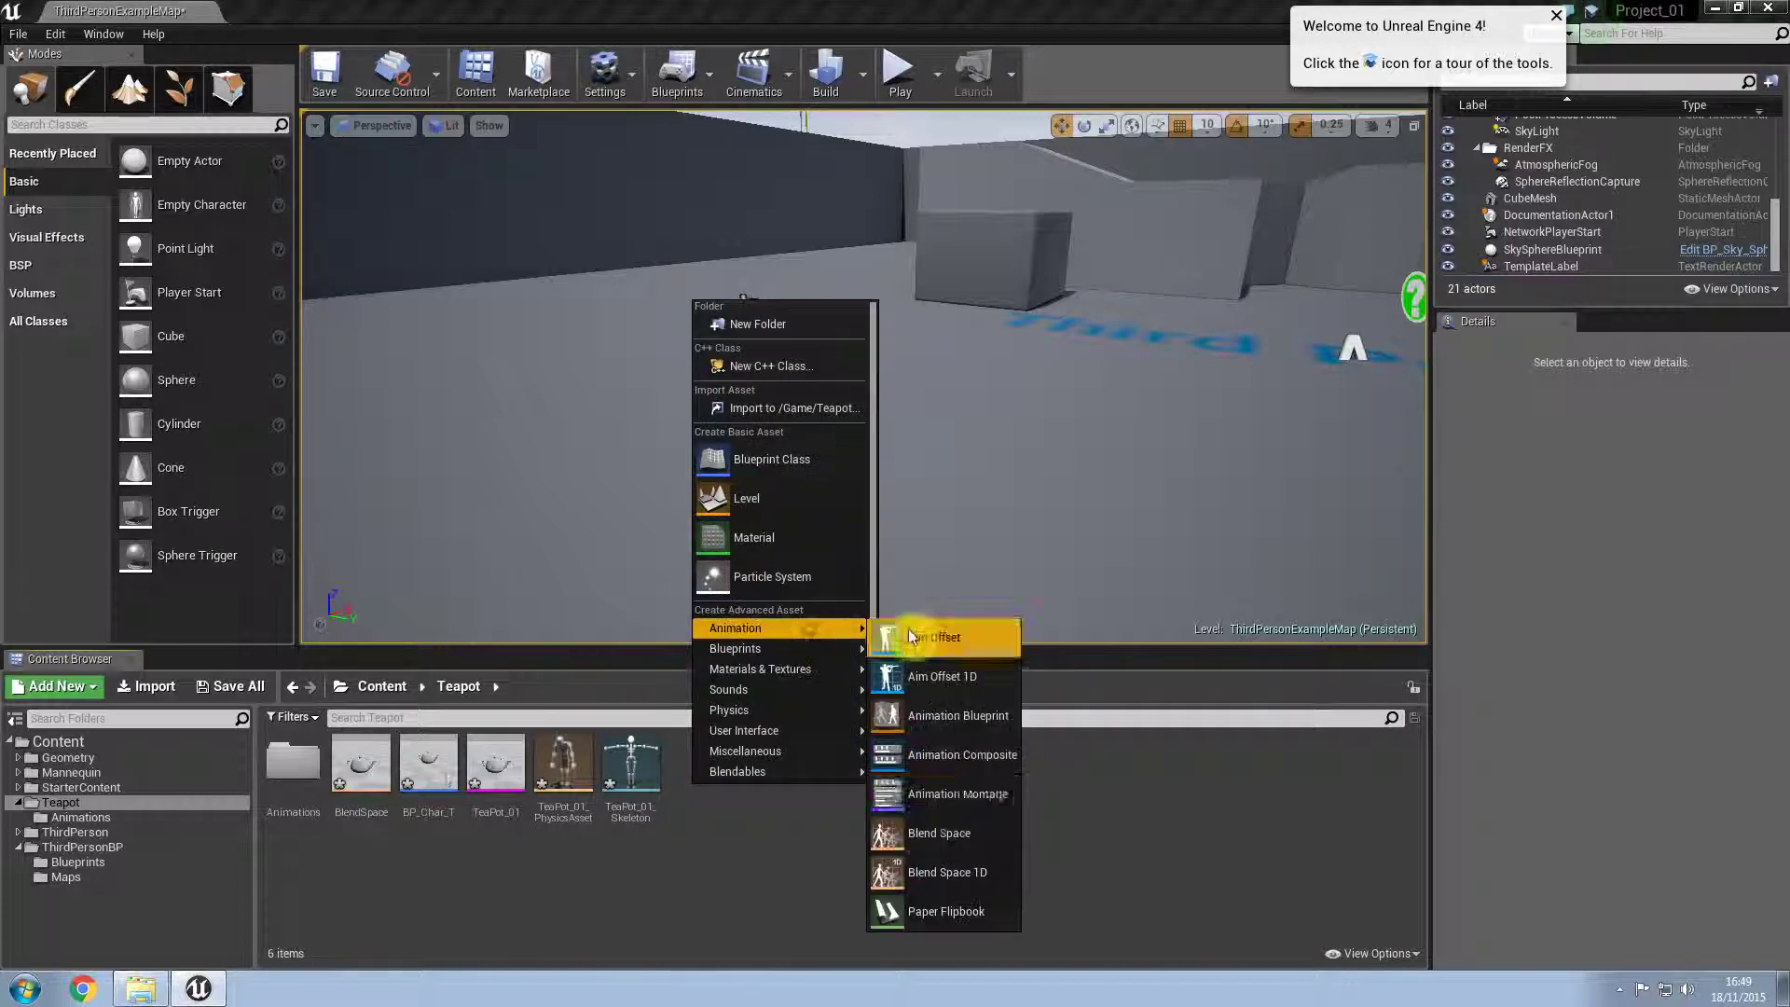
pyautogui.click(954, 715)
pyautogui.click(792, 579)
pyautogui.click(774, 579)
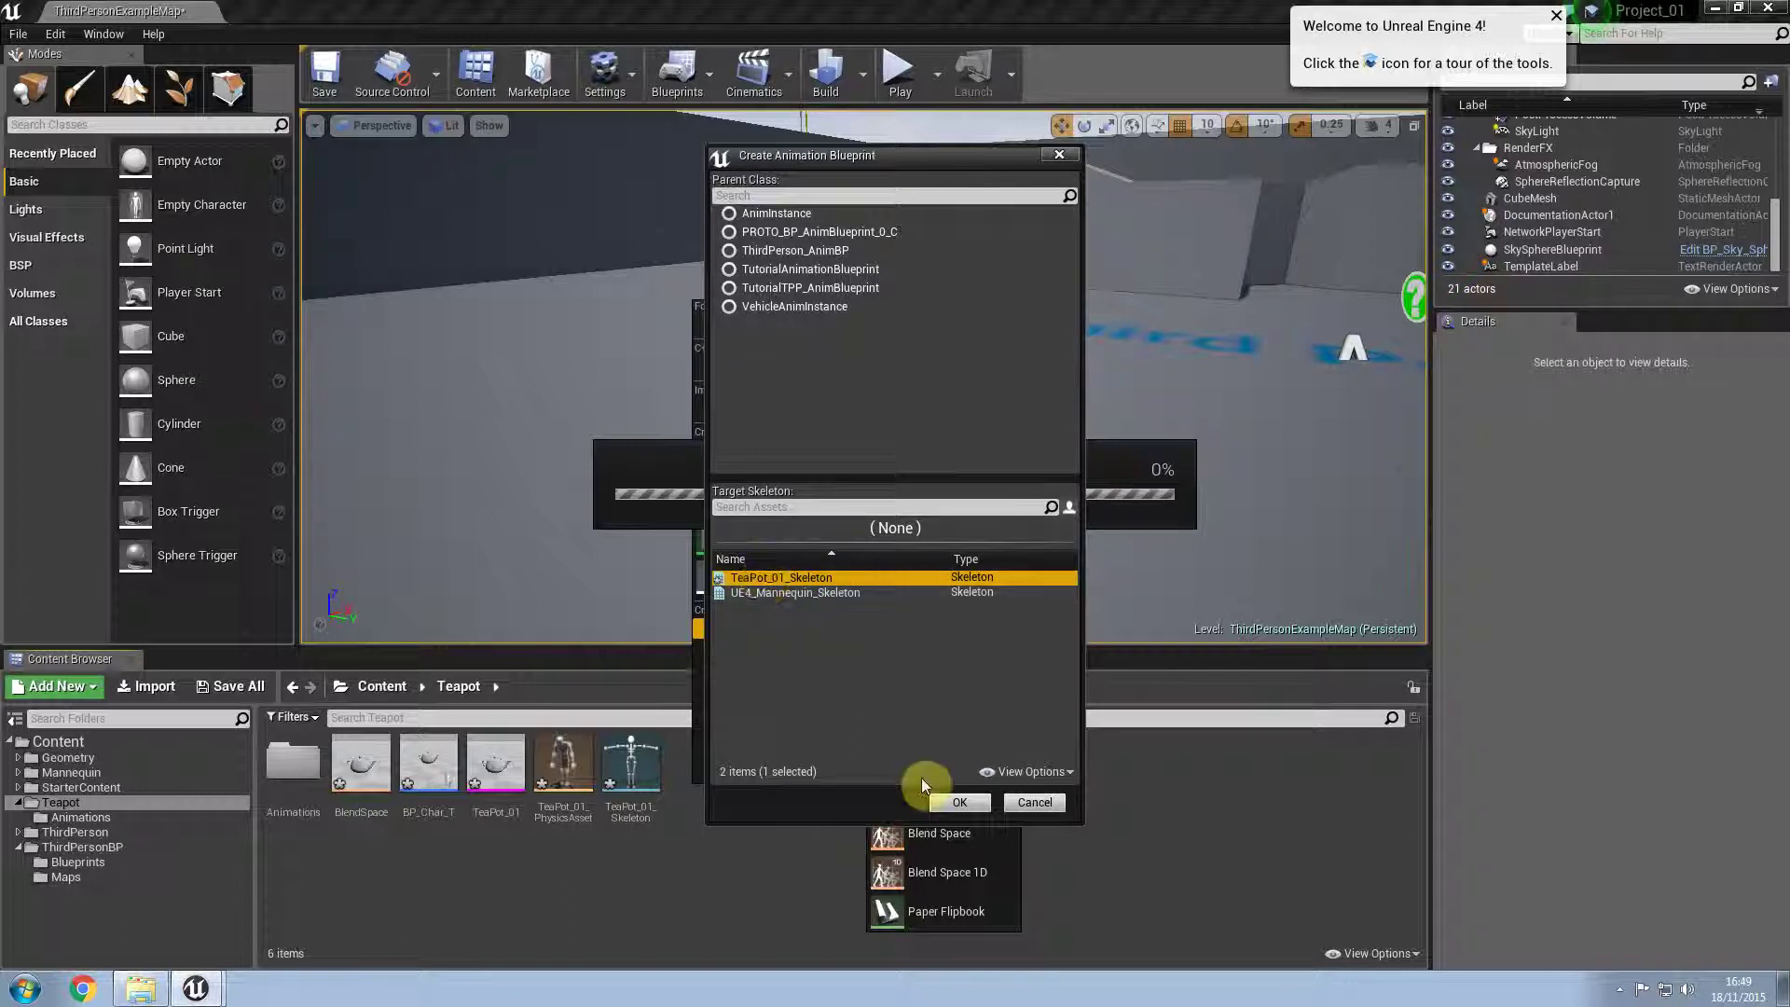
pyautogui.click(945, 800)
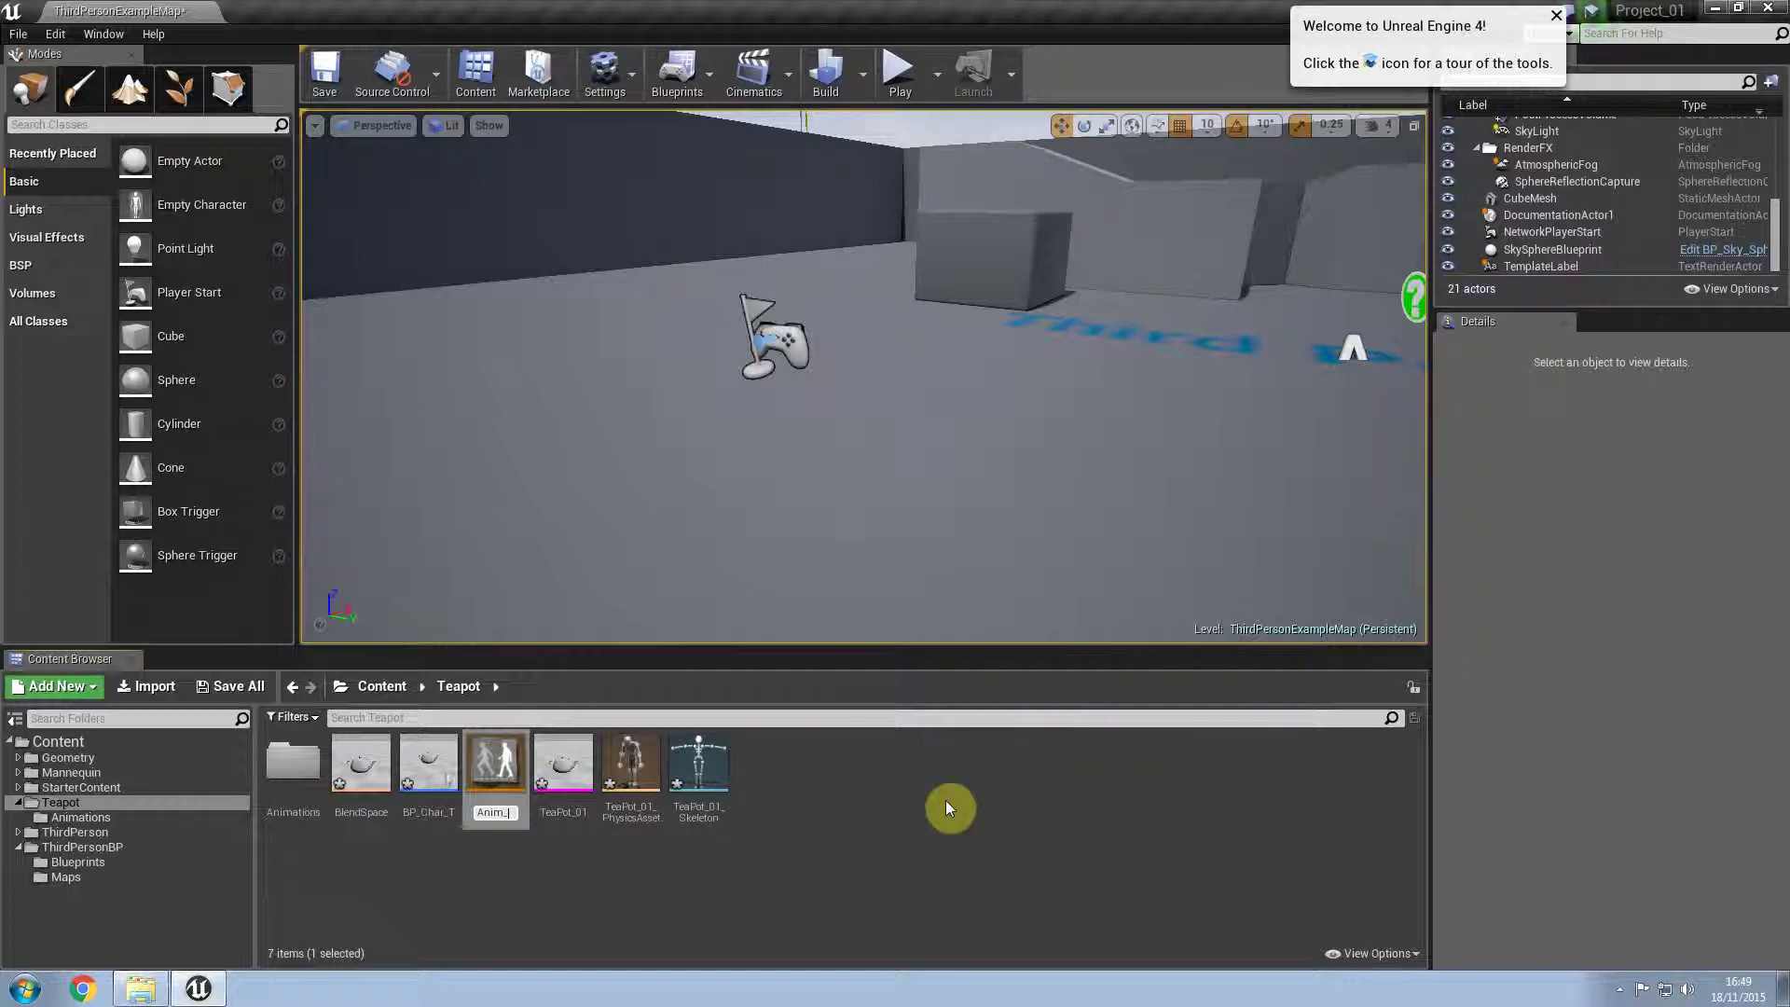
pyautogui.write('Anim_BP_T')
pyautogui.press('Return')
# Step: Open Anim_BP_T and add a new state machine to its AnimGraph beside the Final Animation Pose
pyautogui.doubleClick(362, 779)
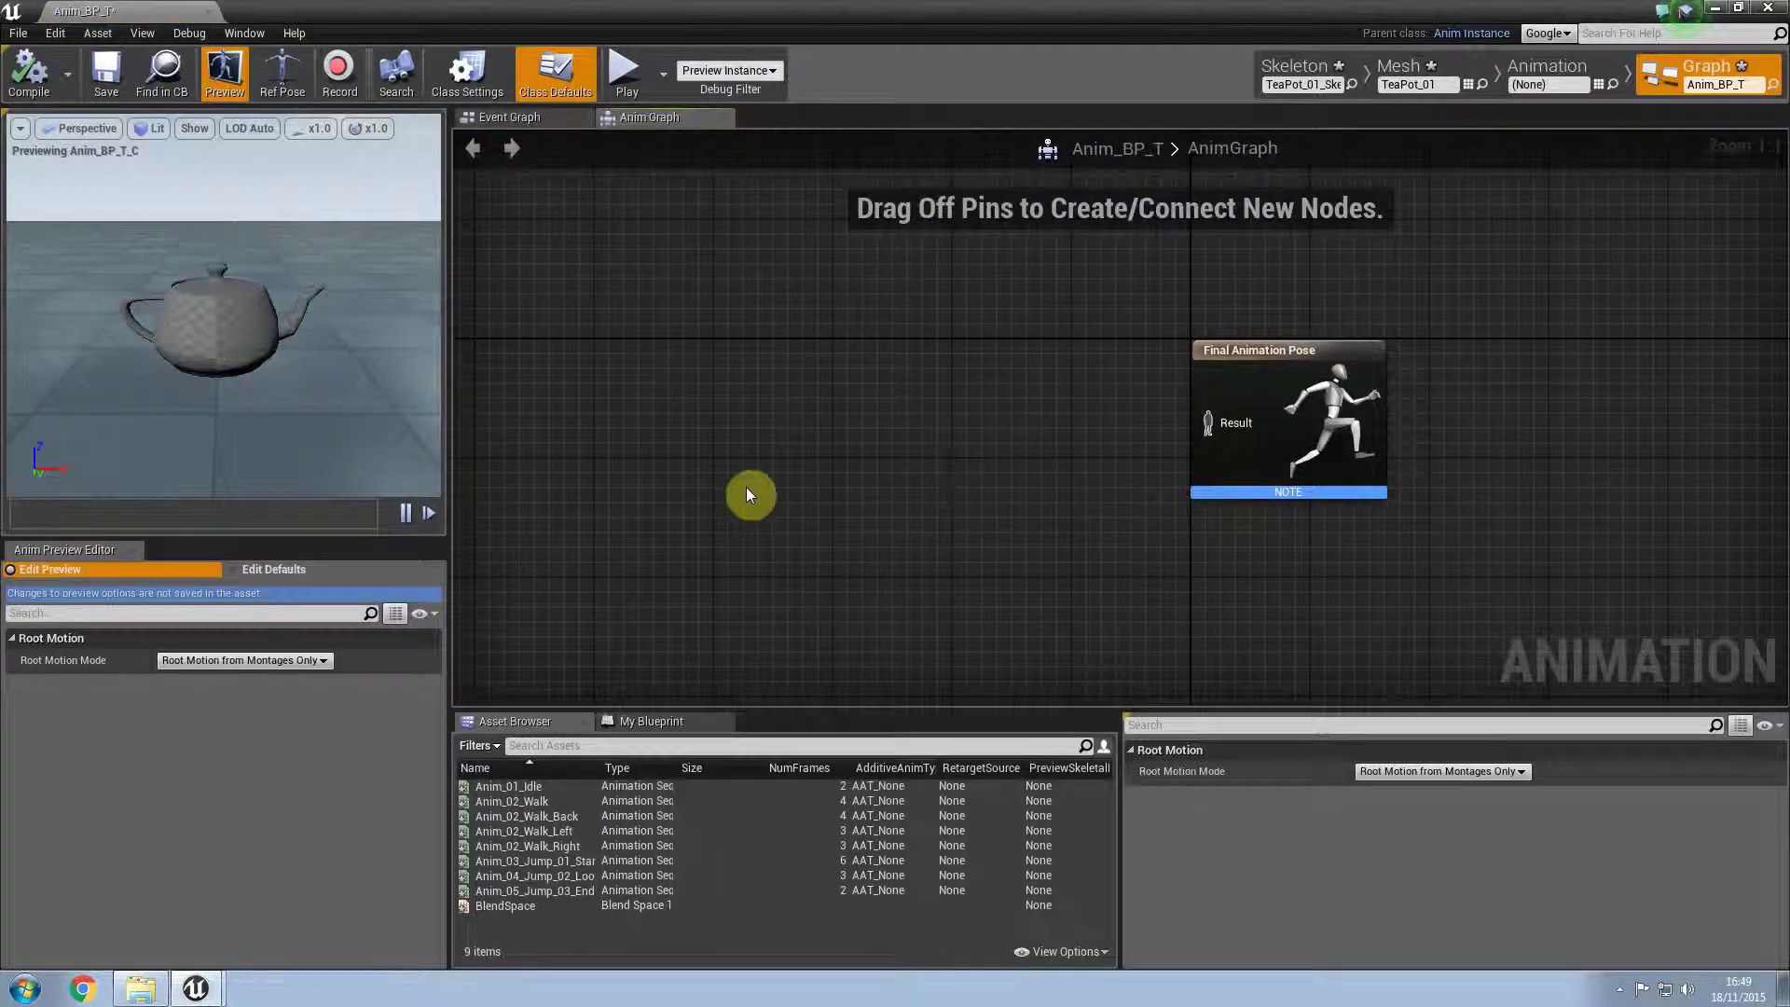
pyautogui.rightClick(826, 395)
pyautogui.write('state machine')
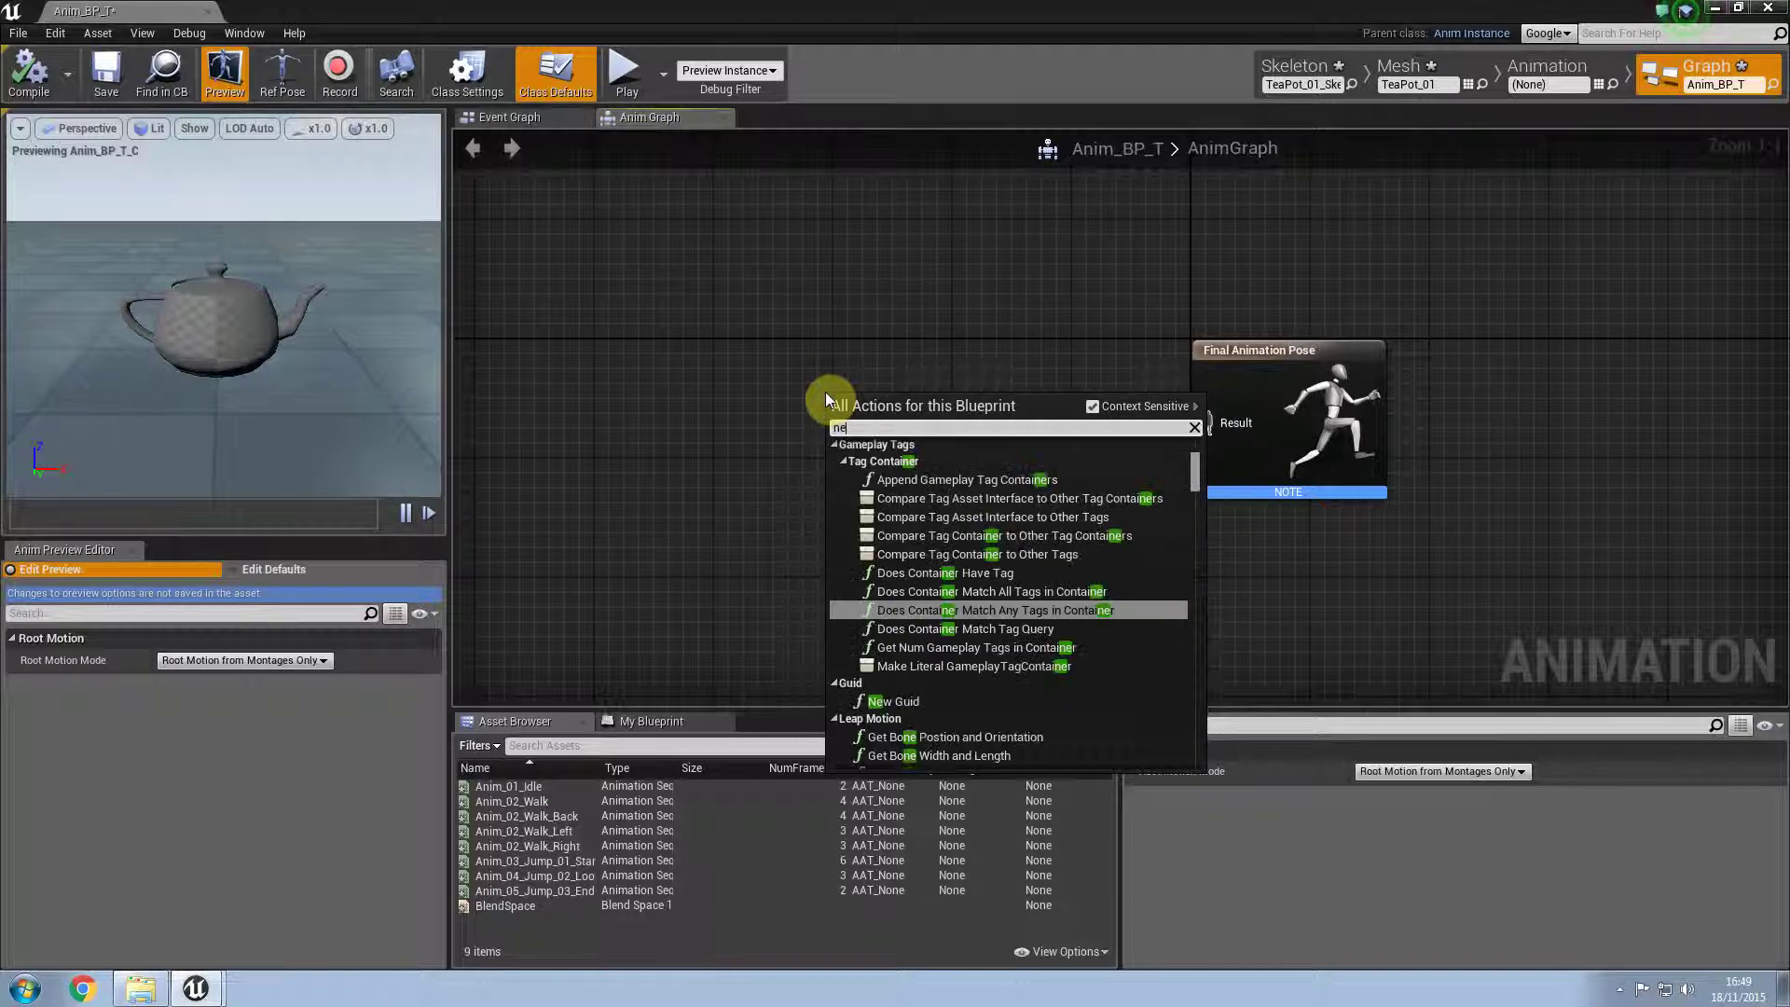
pyautogui.press('Return')
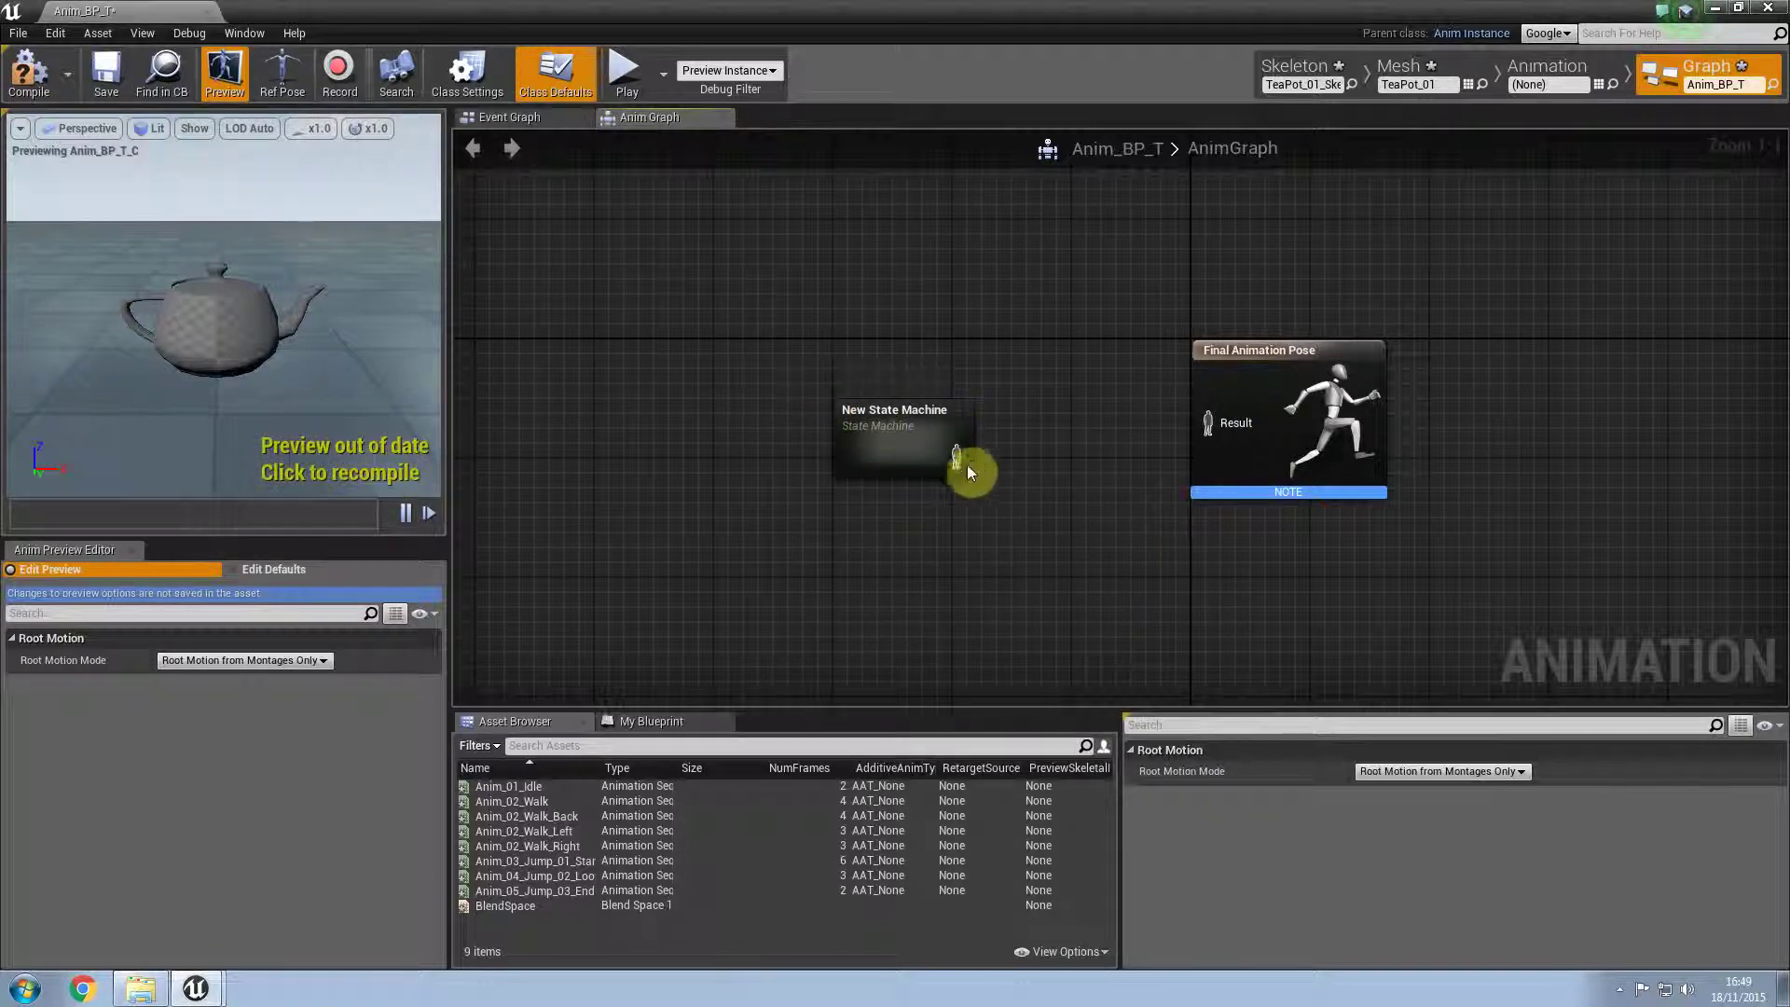
# Step: Inside the new state machine, add BlendSpace as a state and connect Entry to it
pyautogui.doubleClick(900, 447)
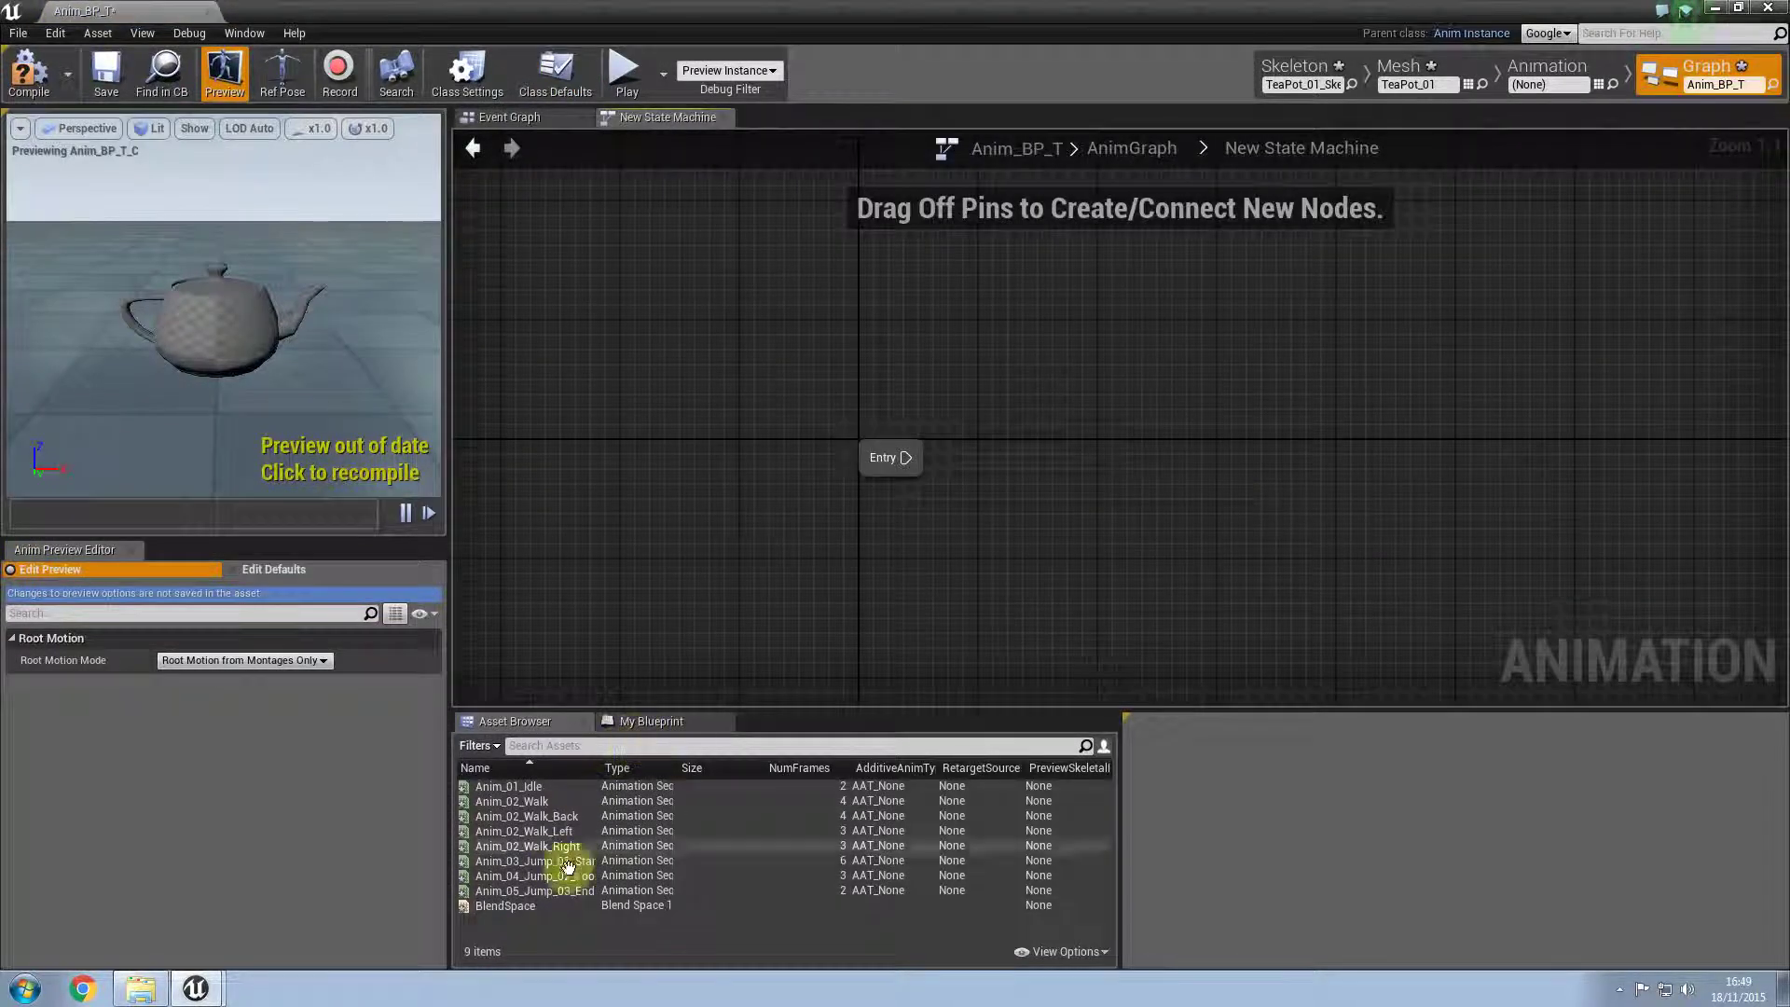
pyautogui.click(491, 907)
pyautogui.moveTo(511, 908); pyautogui.dragTo(1011, 435)
pyautogui.moveTo(909, 463); pyautogui.dragTo(1022, 462)
pyautogui.moveTo(1124, 576); pyautogui.dragTo(927, 510, button='right')
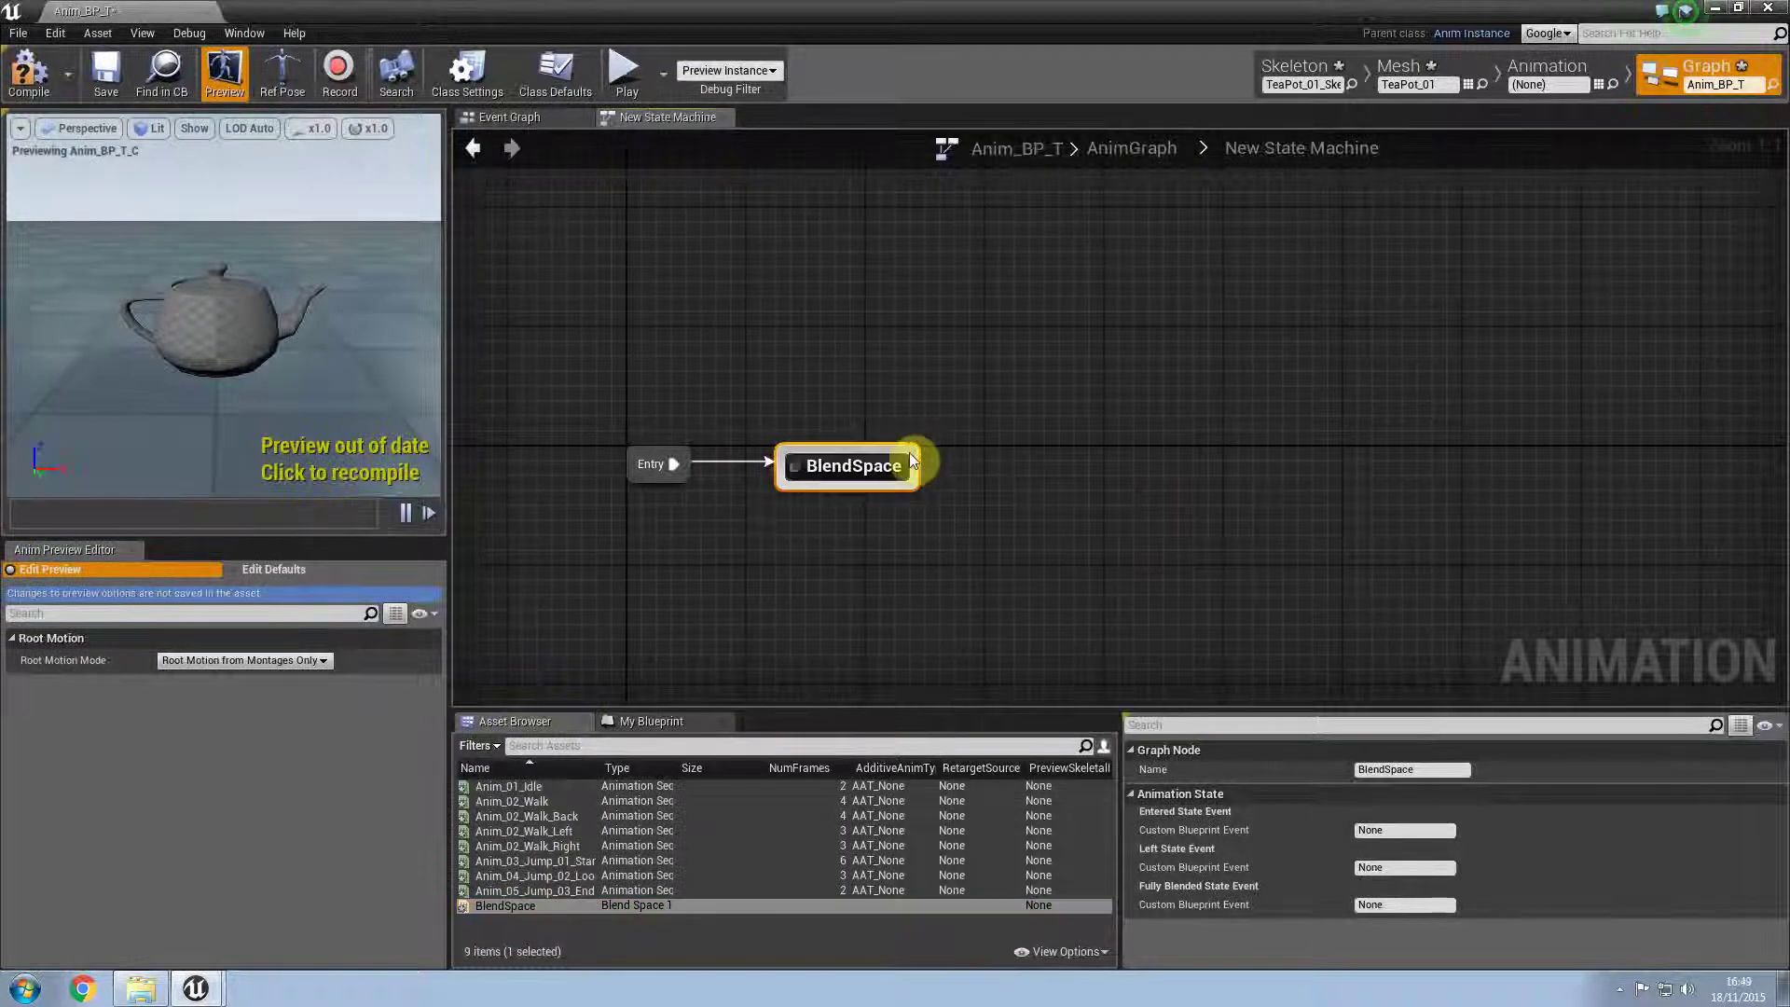
pyautogui.moveTo(919, 460); pyautogui.dragTo(977, 569)
pyautogui.click(1088, 401)
pyautogui.click(1250, 523)
pyautogui.click(1406, 311)
pyautogui.moveTo(1406, 312); pyautogui.dragTo(1031, 545)
pyautogui.press('Delete')
# Step: Add a JumpStart state with a transition from BlendSpace, and a JumpLoop state with a transition from JumpStart
pyautogui.moveTo(918, 459); pyautogui.dragTo(1091, 351)
pyautogui.click(1133, 399)
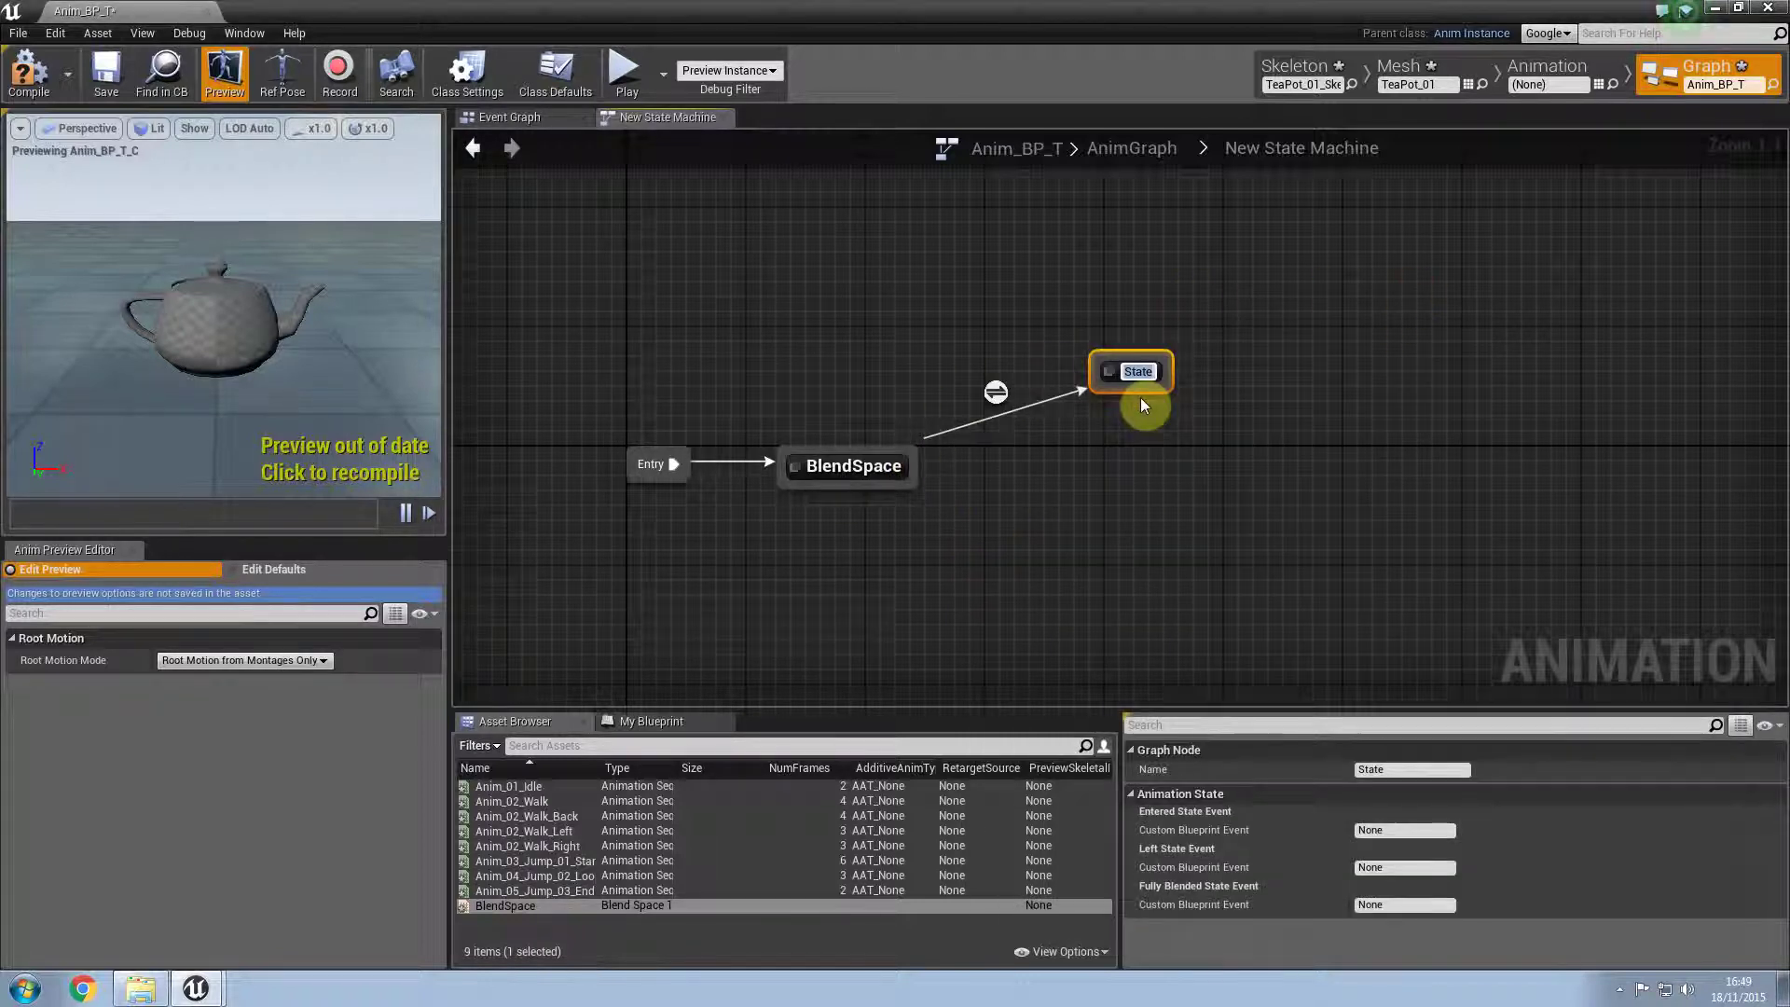
pyautogui.write('JumpStart')
pyautogui.press('Return')
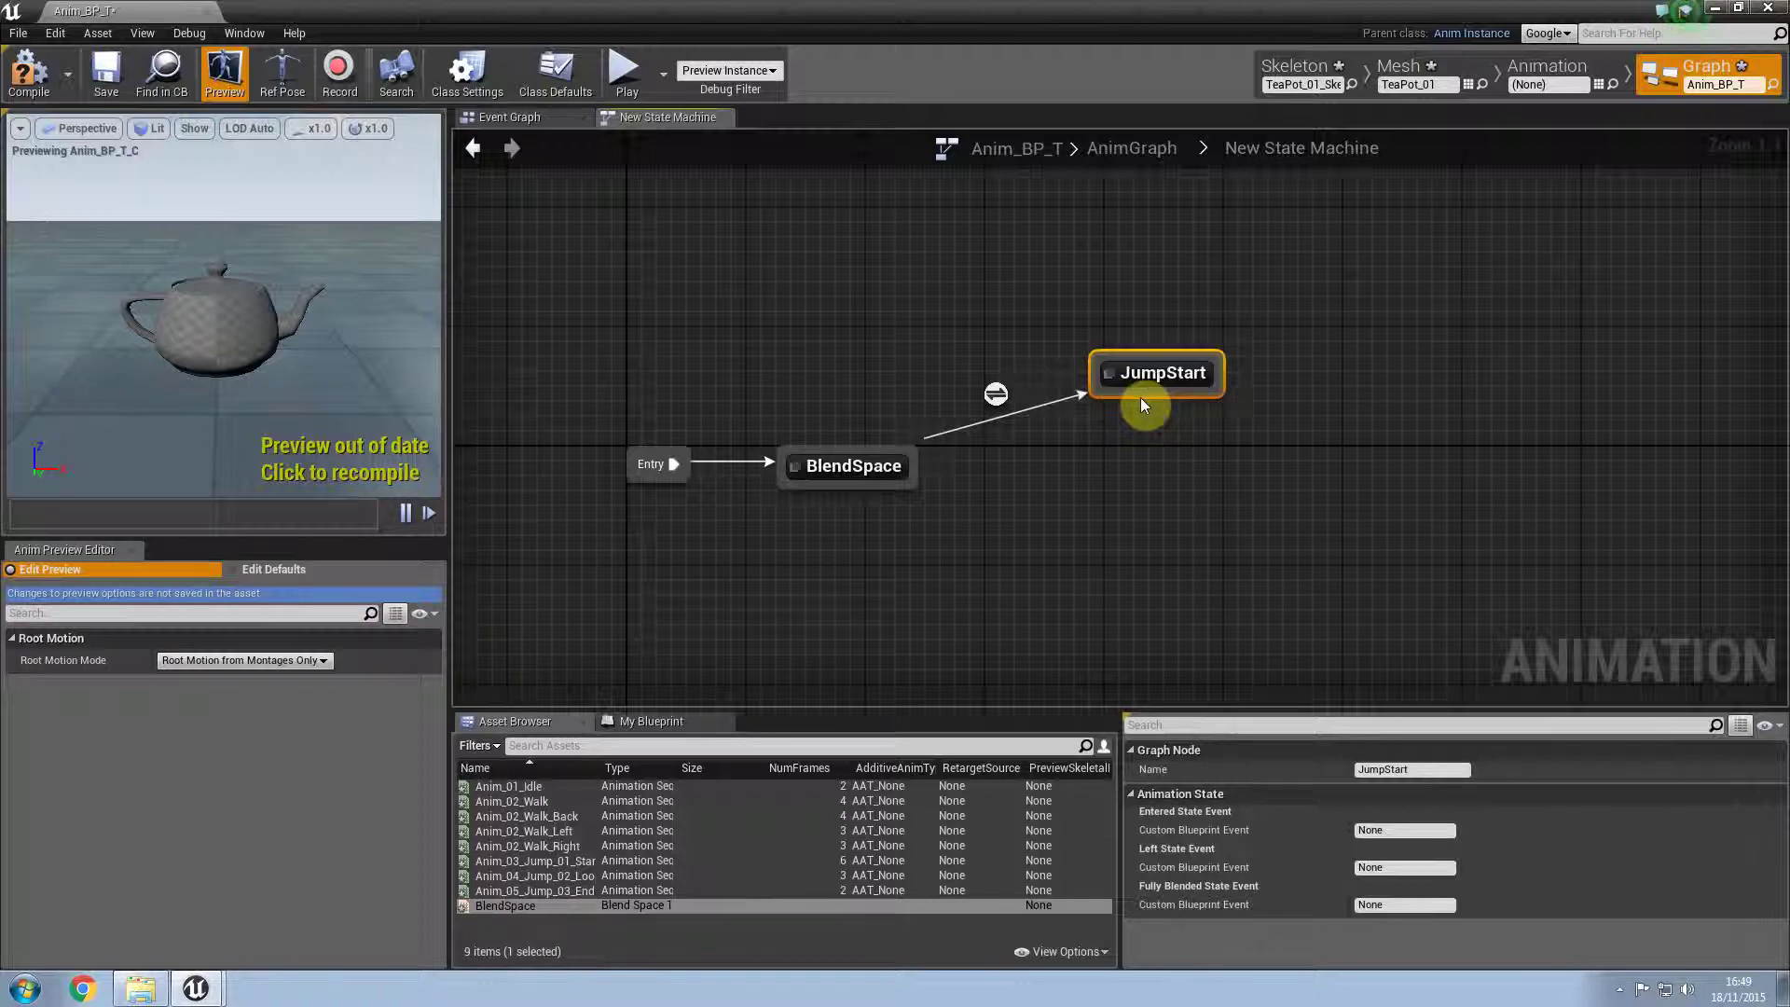
pyautogui.moveTo(1298, 485); pyautogui.dragTo(1296, 481)
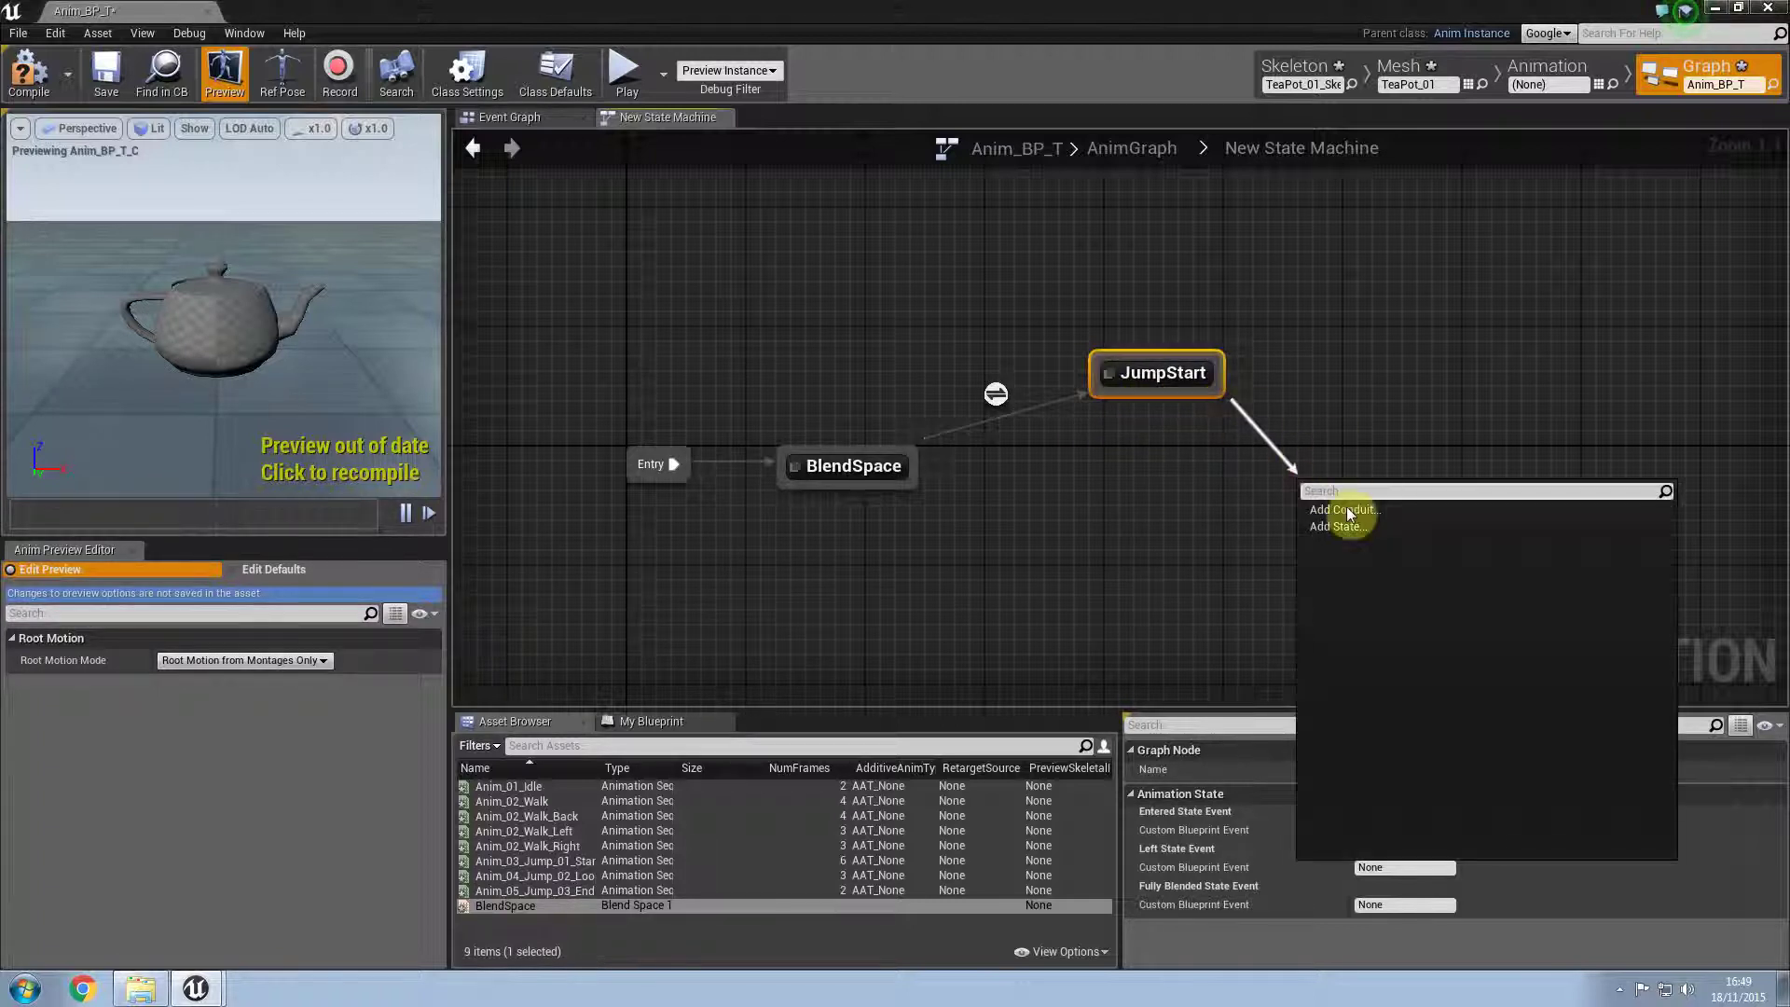
pyautogui.click(1349, 526)
pyautogui.write('JumpLoop')
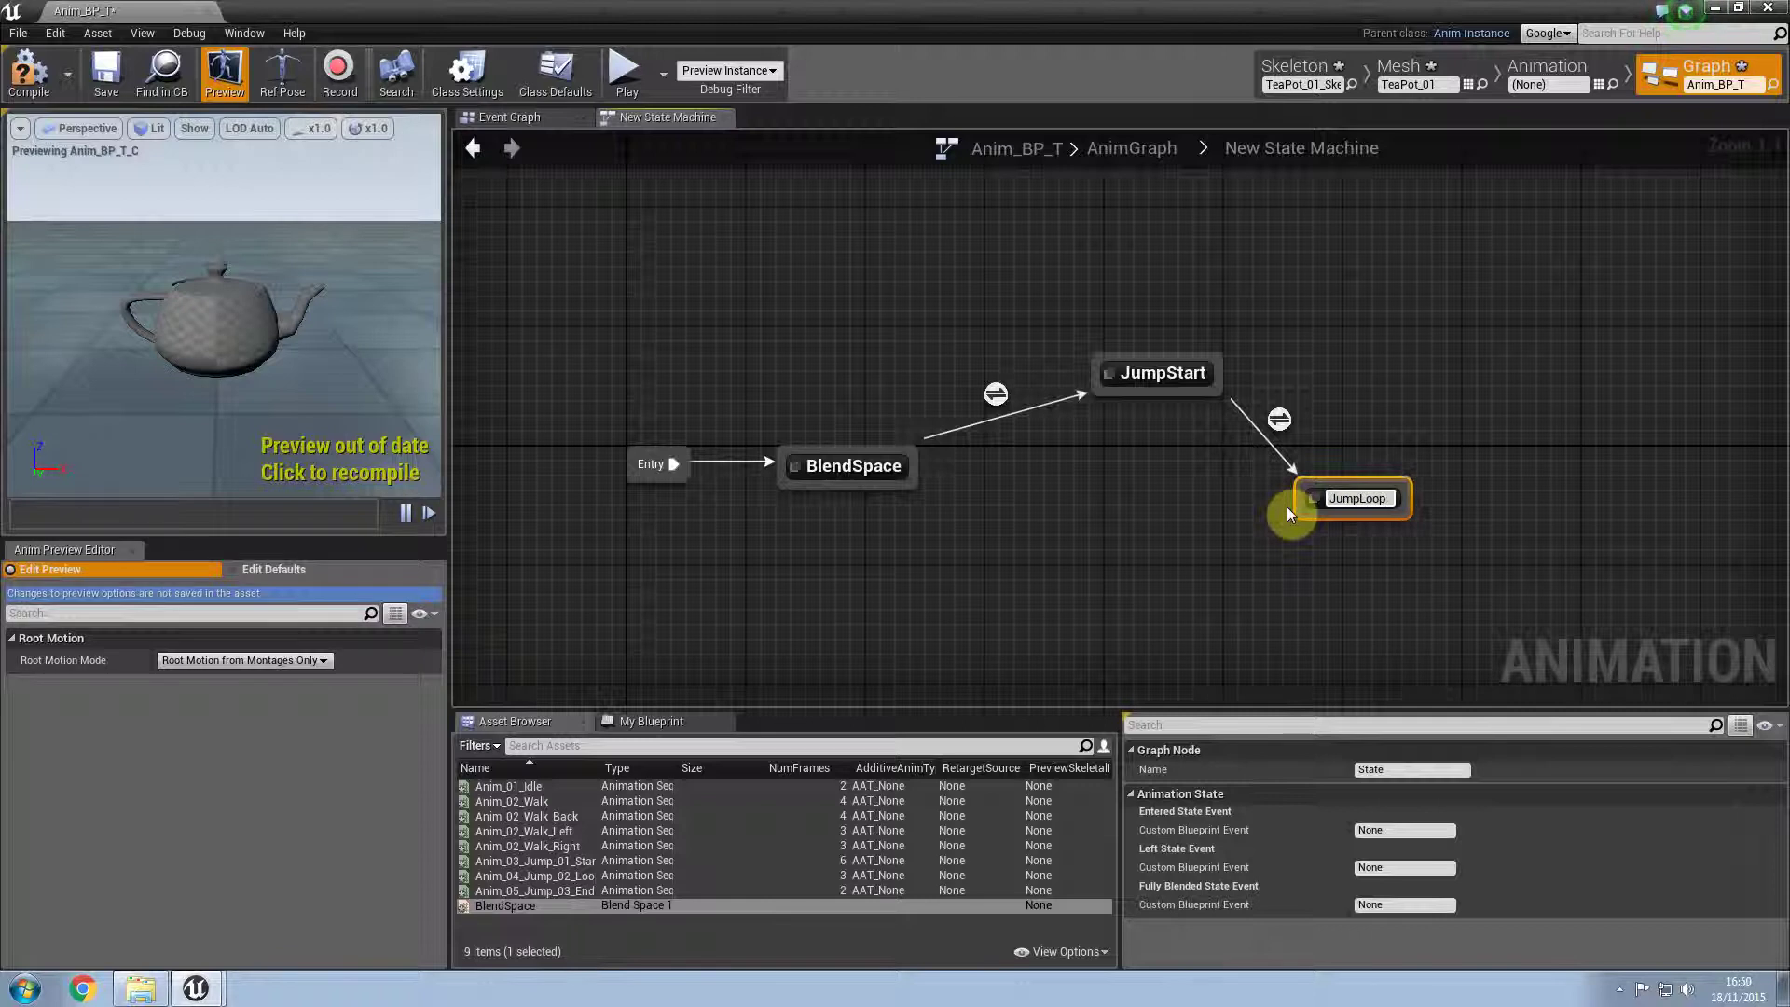
pyautogui.press('Return')
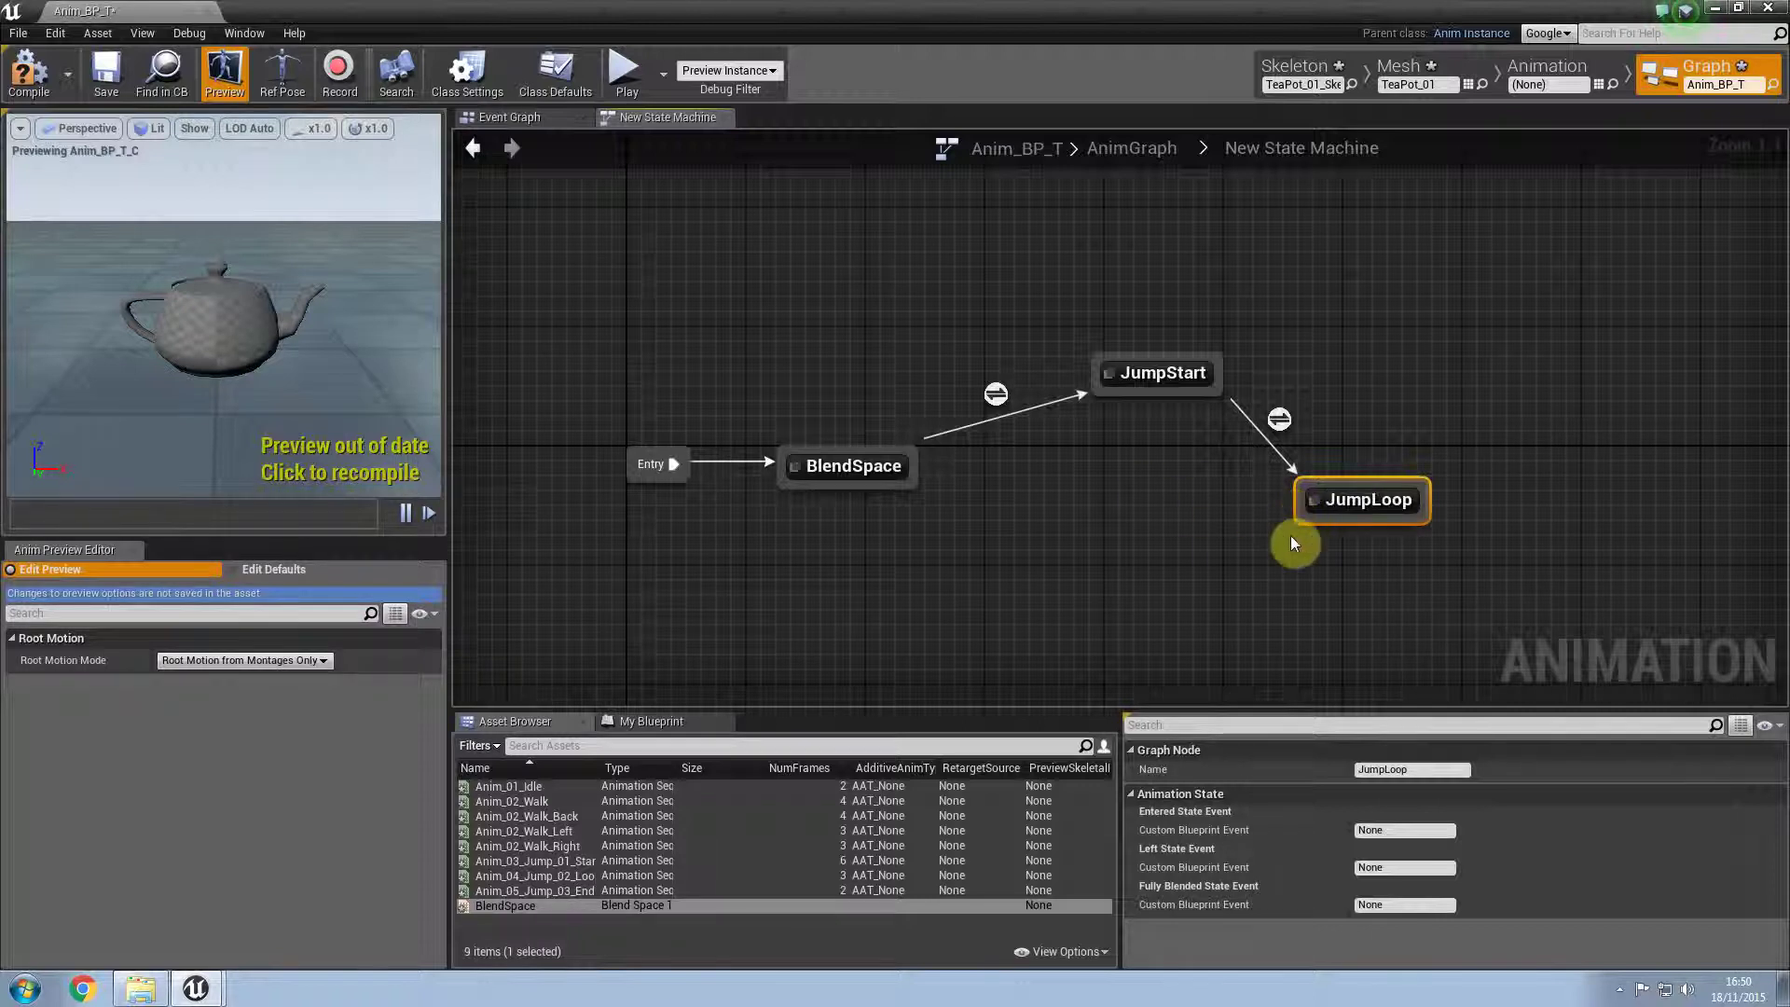
# Step: Add a JumpEnd state with a transition from JumpLoop, and create a transition from JumpEnd back to BlendSpace
pyautogui.moveTo(1171, 574); pyautogui.dragTo(1171, 578)
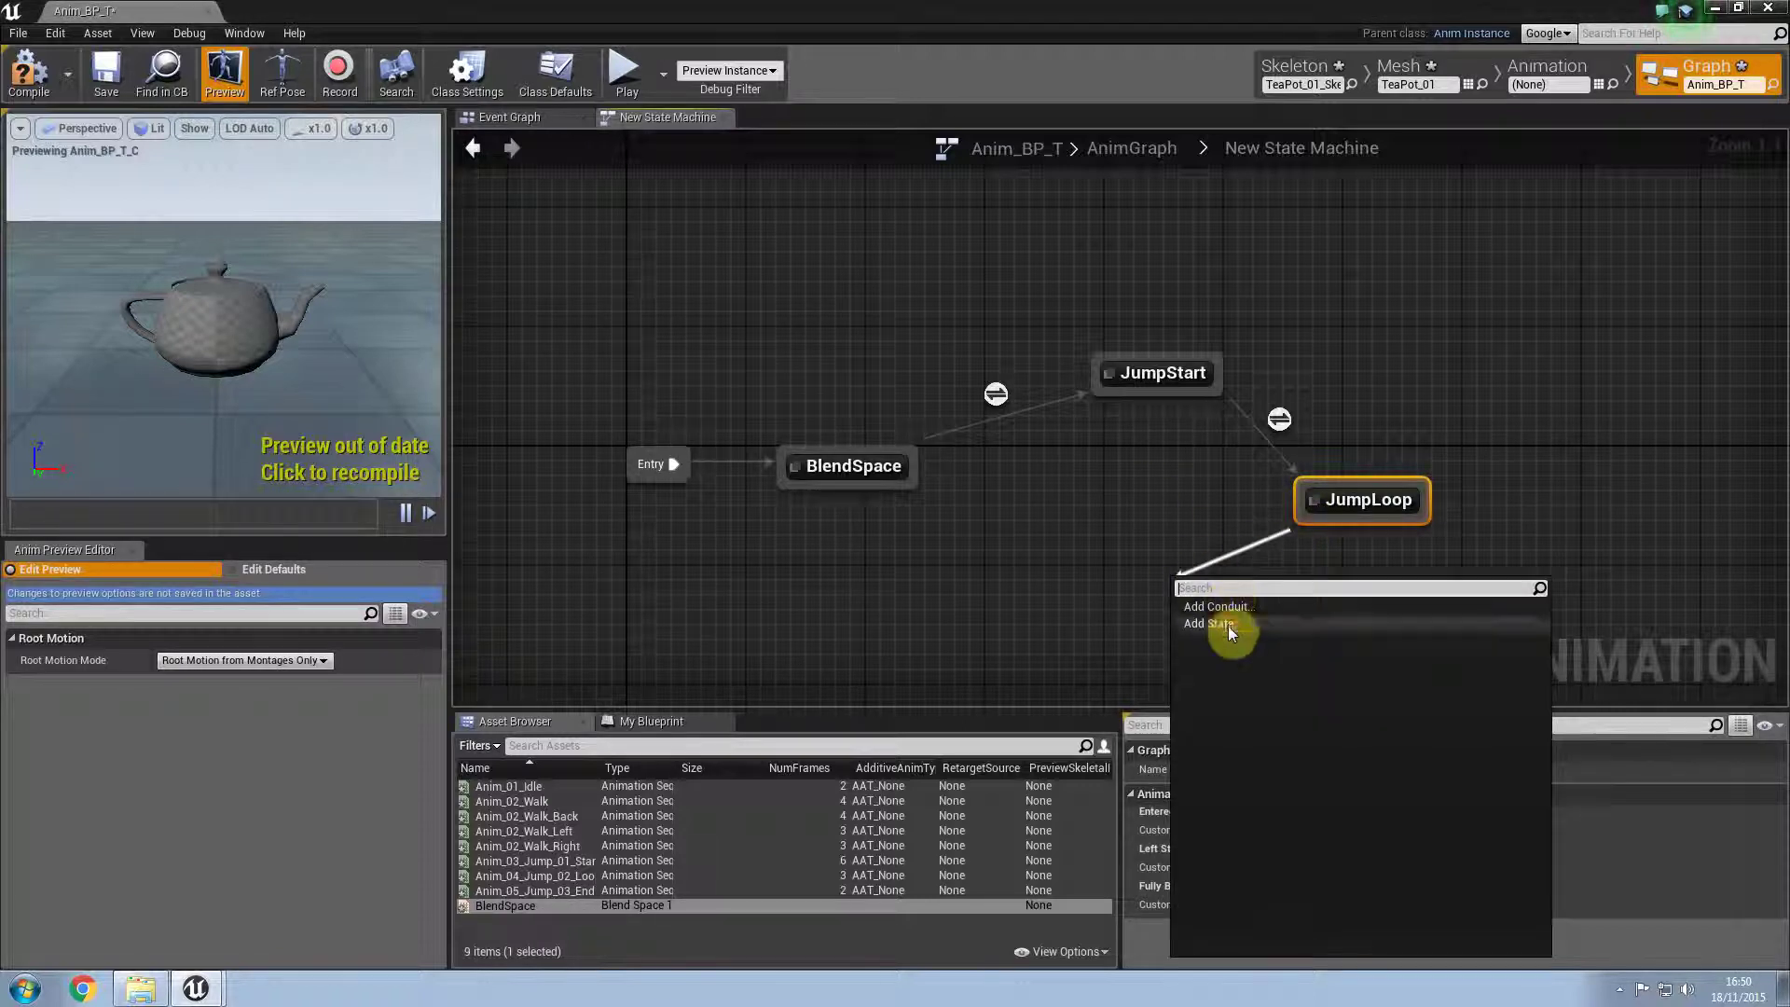
pyautogui.click(1228, 625)
pyautogui.write('JumpEnd')
pyautogui.press('Return')
pyautogui.moveTo(1227, 589); pyautogui.dragTo(935, 479)
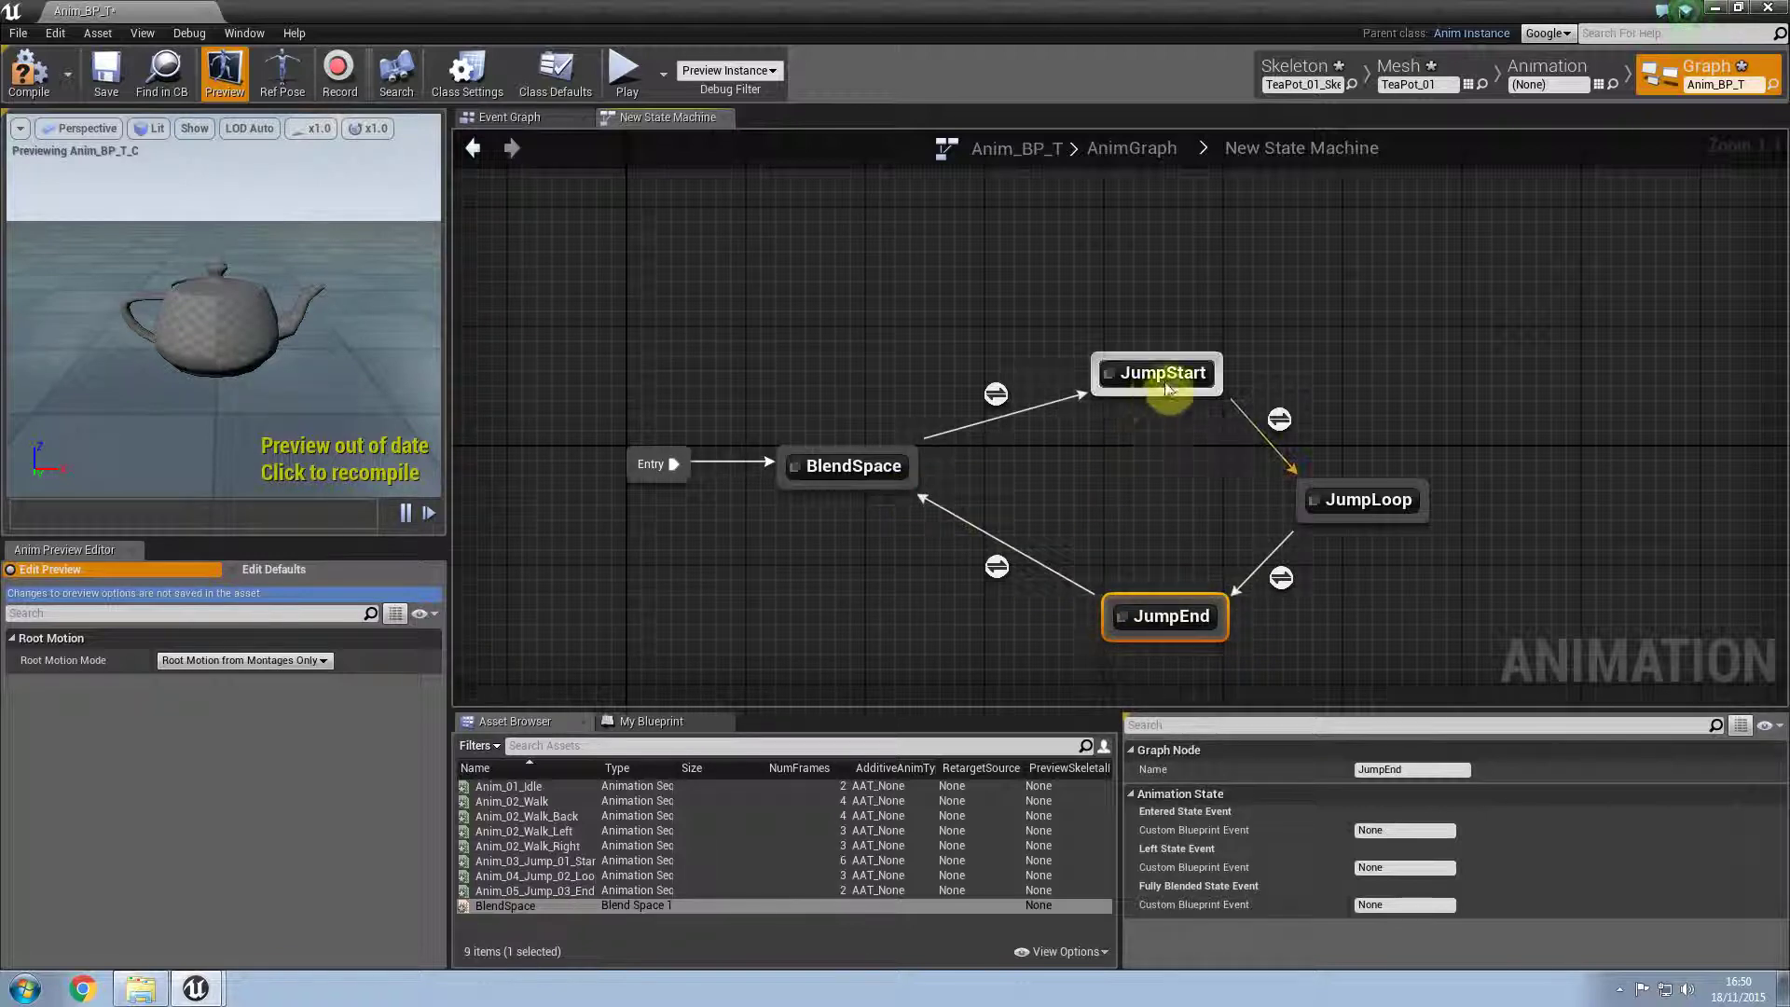
# Step: In the JumpStart state, connect Anim_03_Jump_01_Start to the Final Animation Pose and return to the state machine
pyautogui.doubleClick(1130, 394)
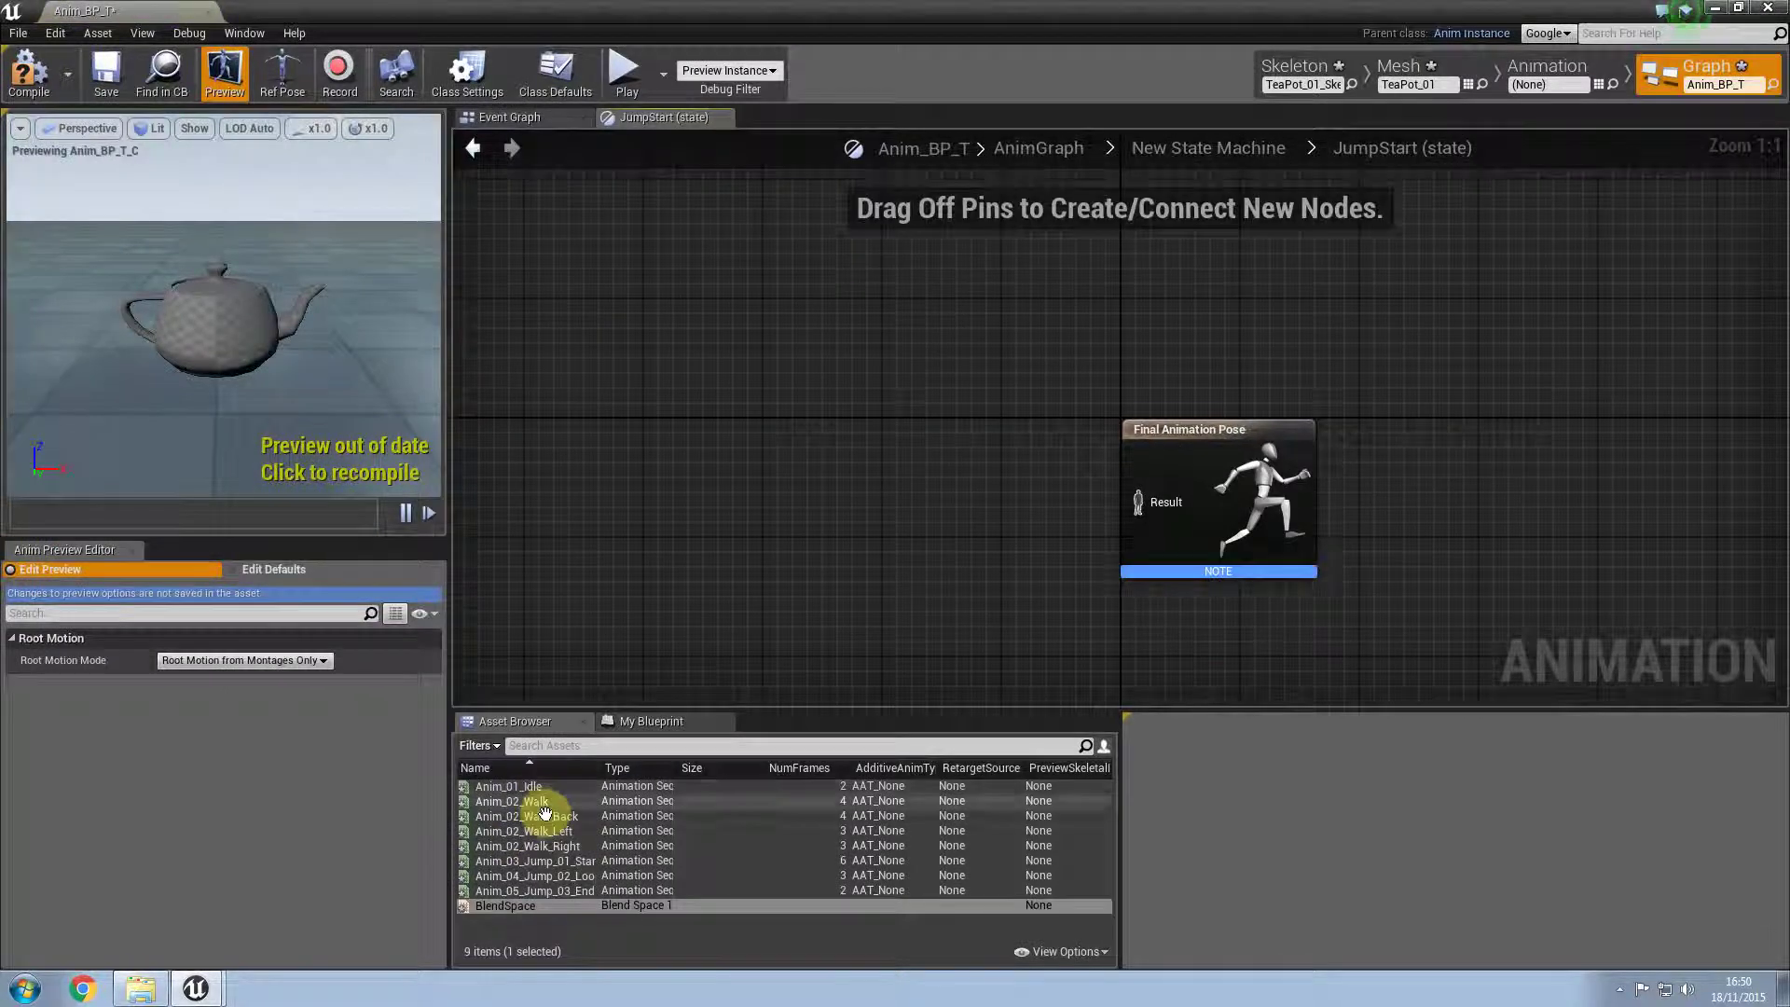
pyautogui.moveTo(527, 861); pyautogui.dragTo(886, 489)
pyautogui.moveTo(998, 496); pyautogui.dragTo(846, 503)
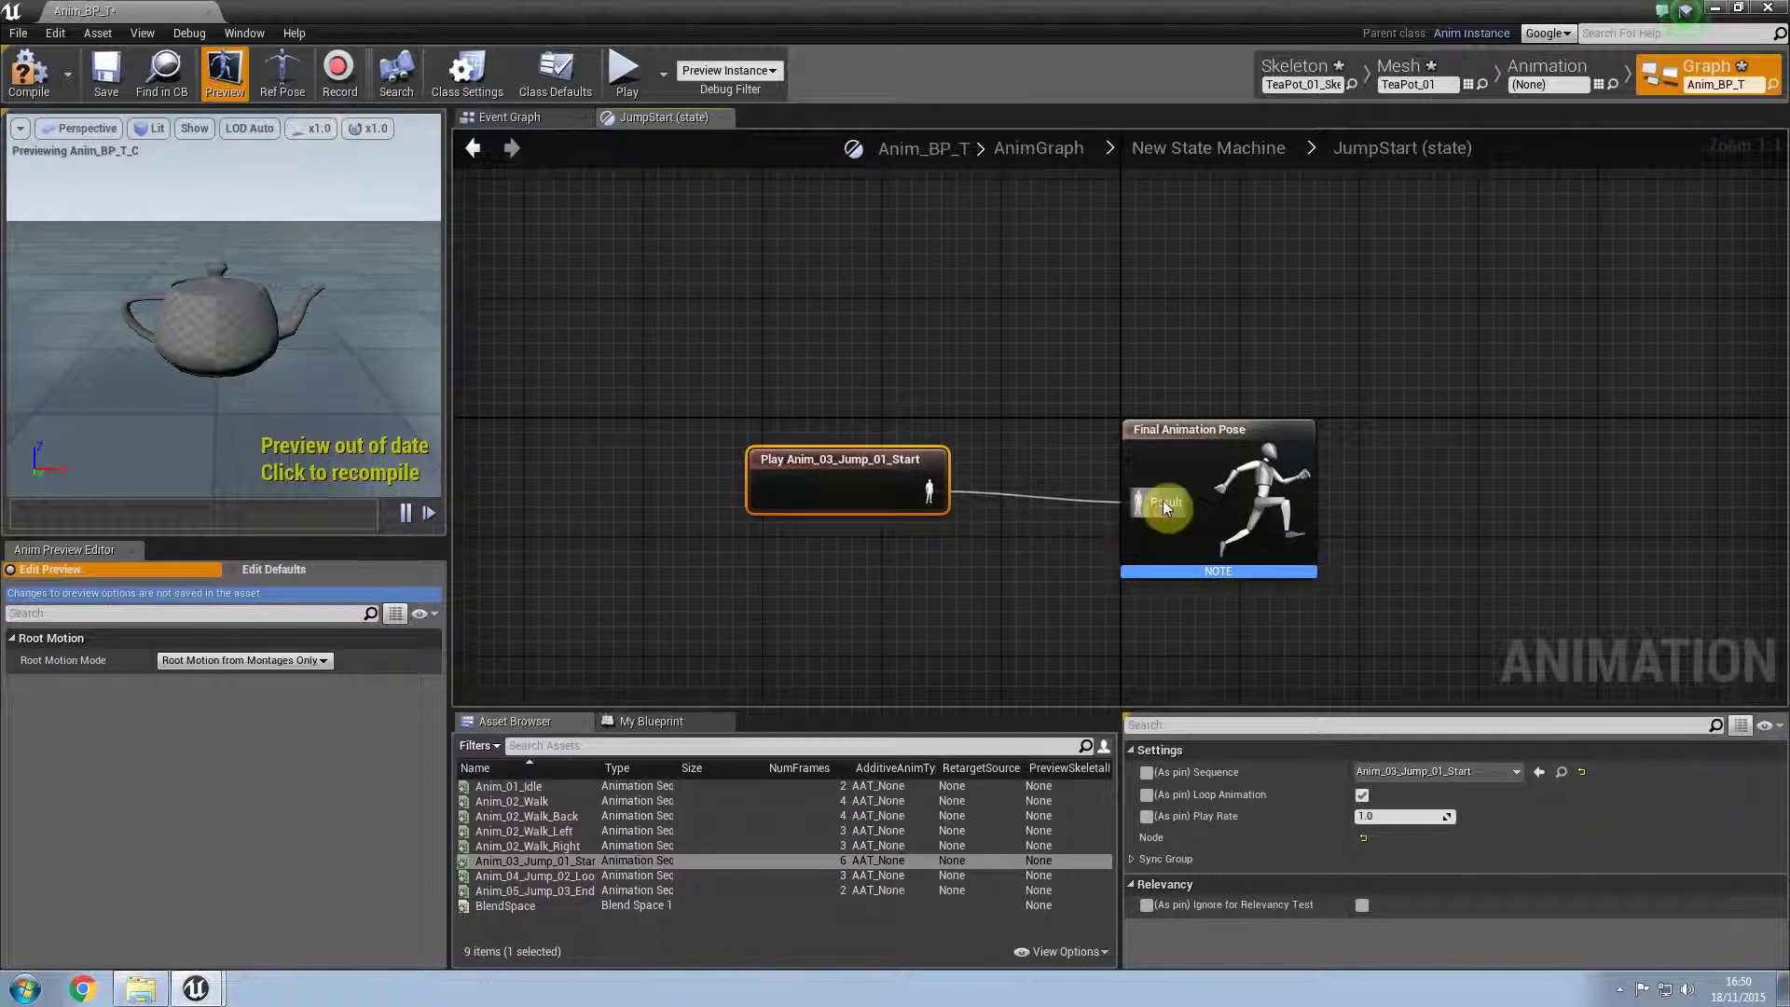
pyautogui.click(1227, 149)
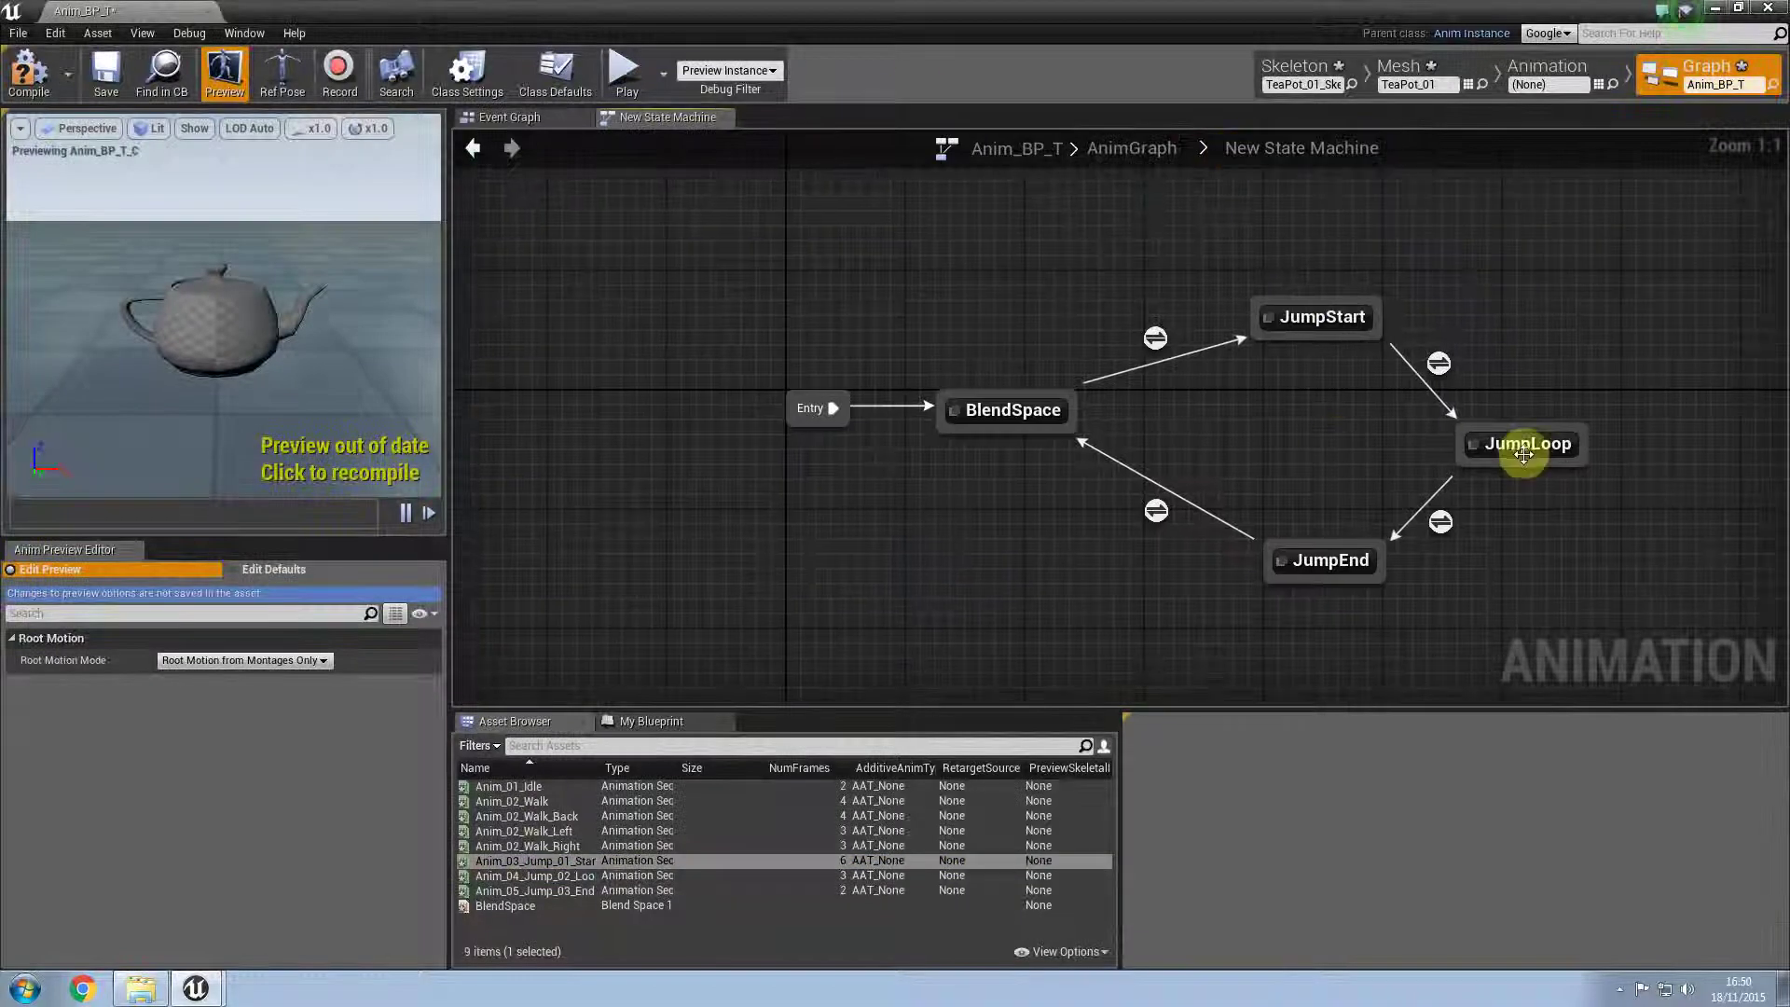
# Step: In the JumpLoop state, connect Anim_04_Jump_02_Loop to the Final Animation Pose and return to the state machine
pyautogui.doubleClick(1520, 448)
pyautogui.moveTo(591, 876); pyautogui.dragTo(1137, 503)
pyautogui.click(1218, 151)
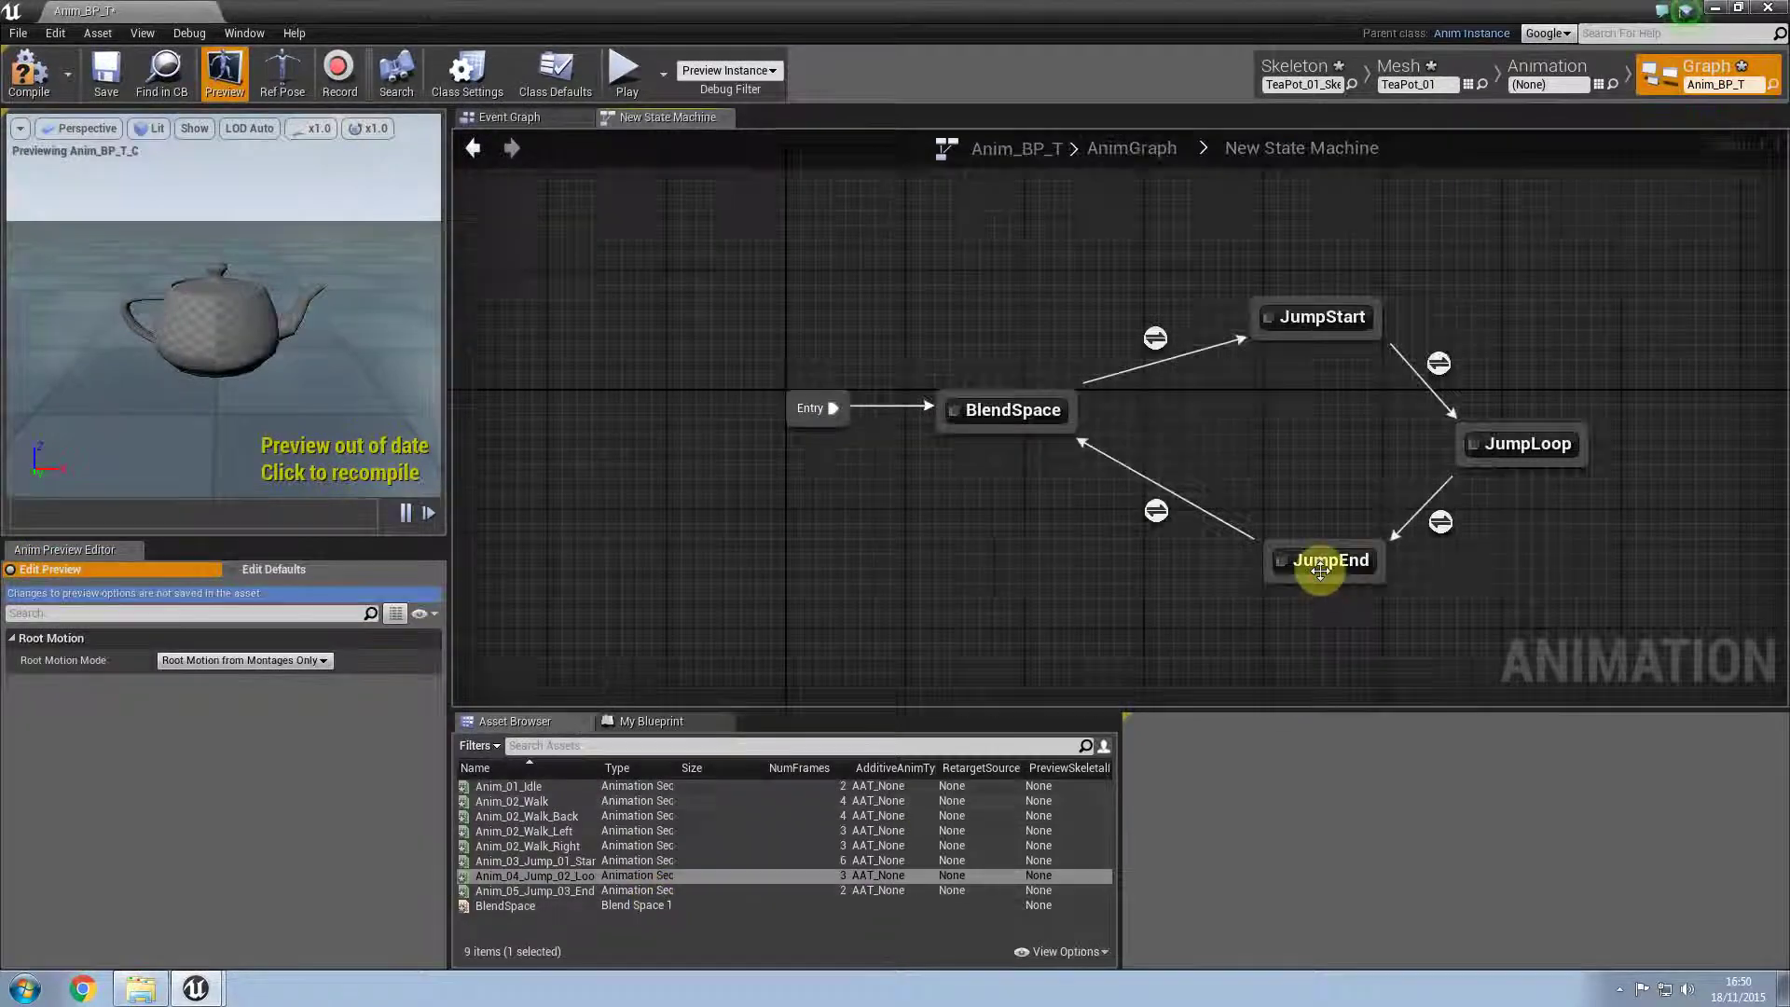
# Step: In the JumpEnd state, connect Anim_05_Jump_03_End to the Final Animation Pose and return to the state machine
pyautogui.doubleClick(1321, 571)
pyautogui.click(611, 892)
pyautogui.moveTo(612, 893); pyautogui.dragTo(810, 431)
pyautogui.moveTo(980, 477); pyautogui.dragTo(1140, 504)
pyautogui.click(1238, 154)
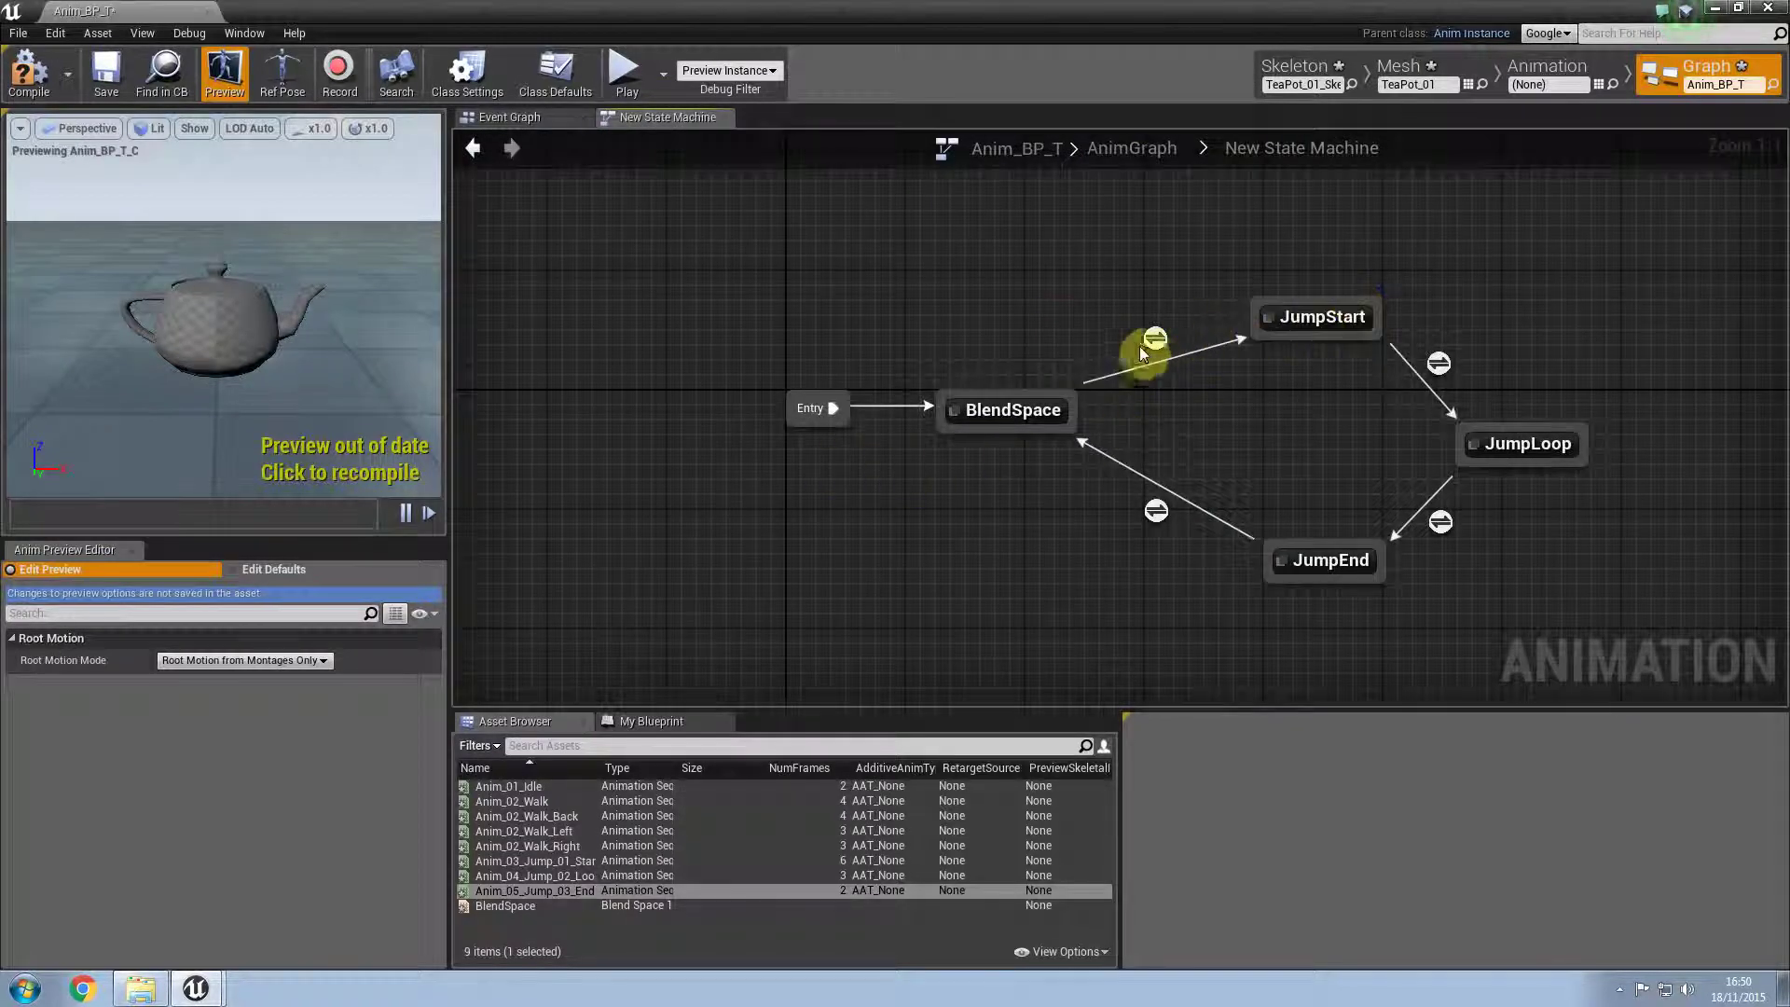
# Step: Open the BlendSpace to JumpStart transition rule and promote its Can Enter Transition input to a Boolean variable
pyautogui.doubleClick(1156, 339)
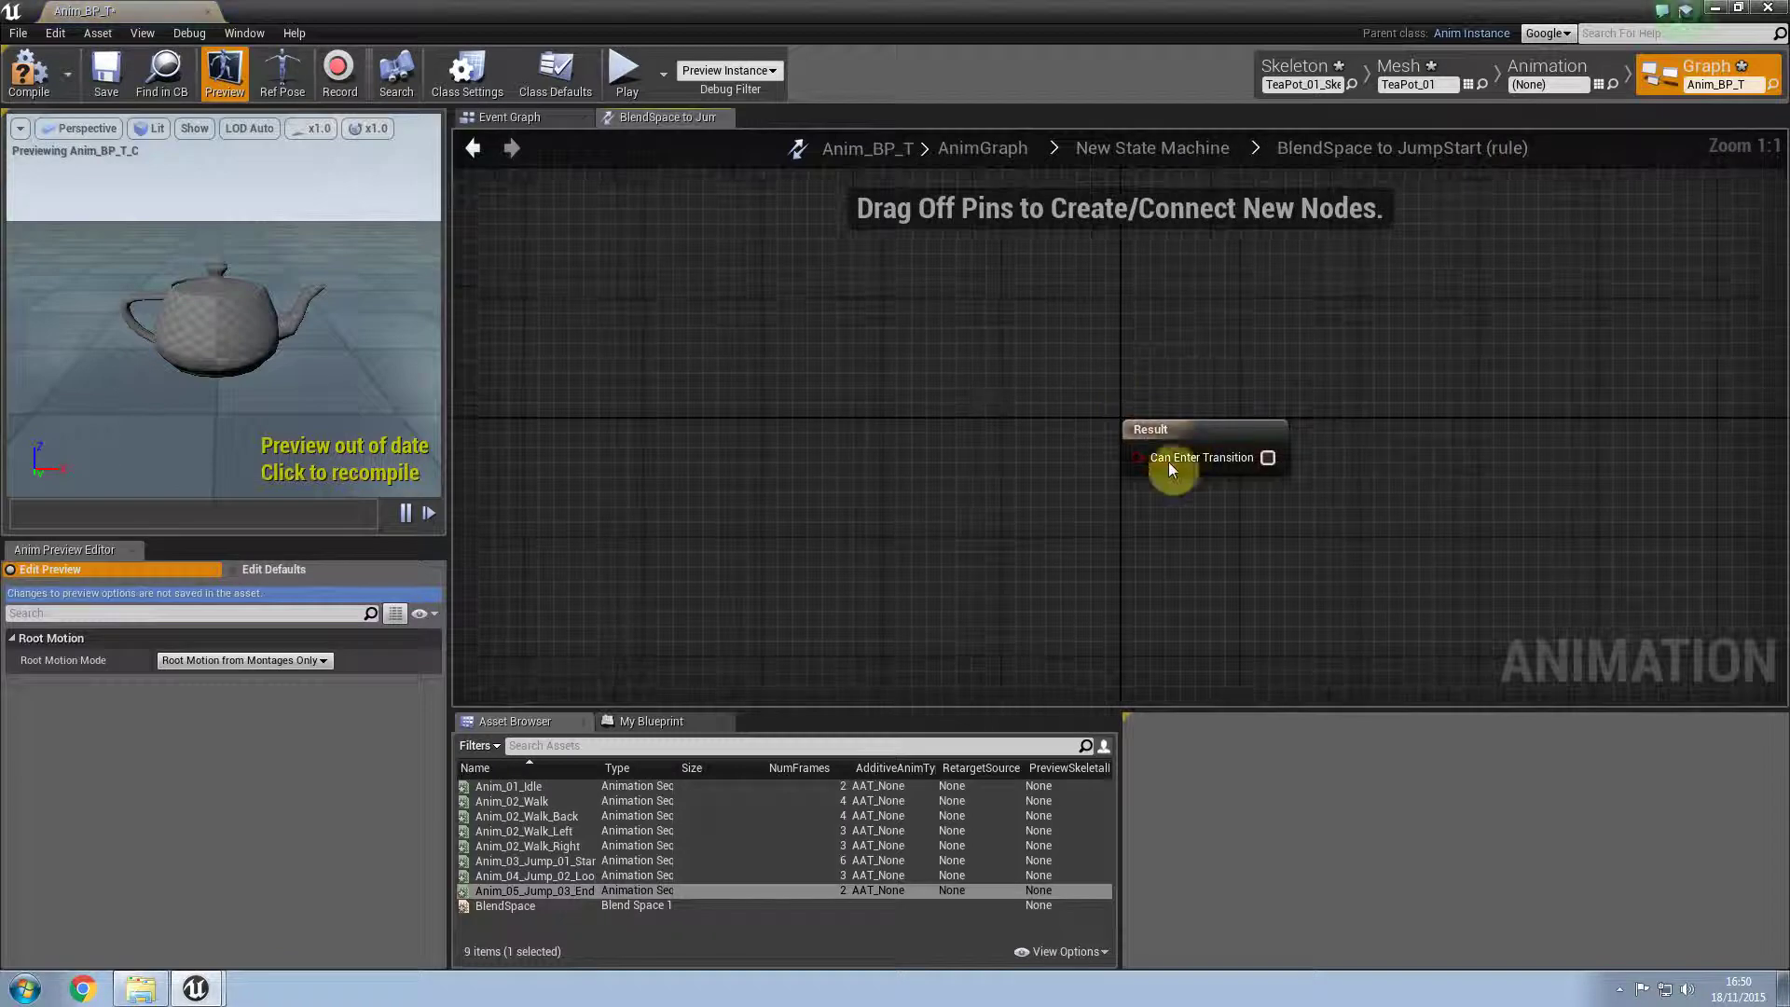
pyautogui.rightClick(1136, 458)
pyautogui.click(1175, 480)
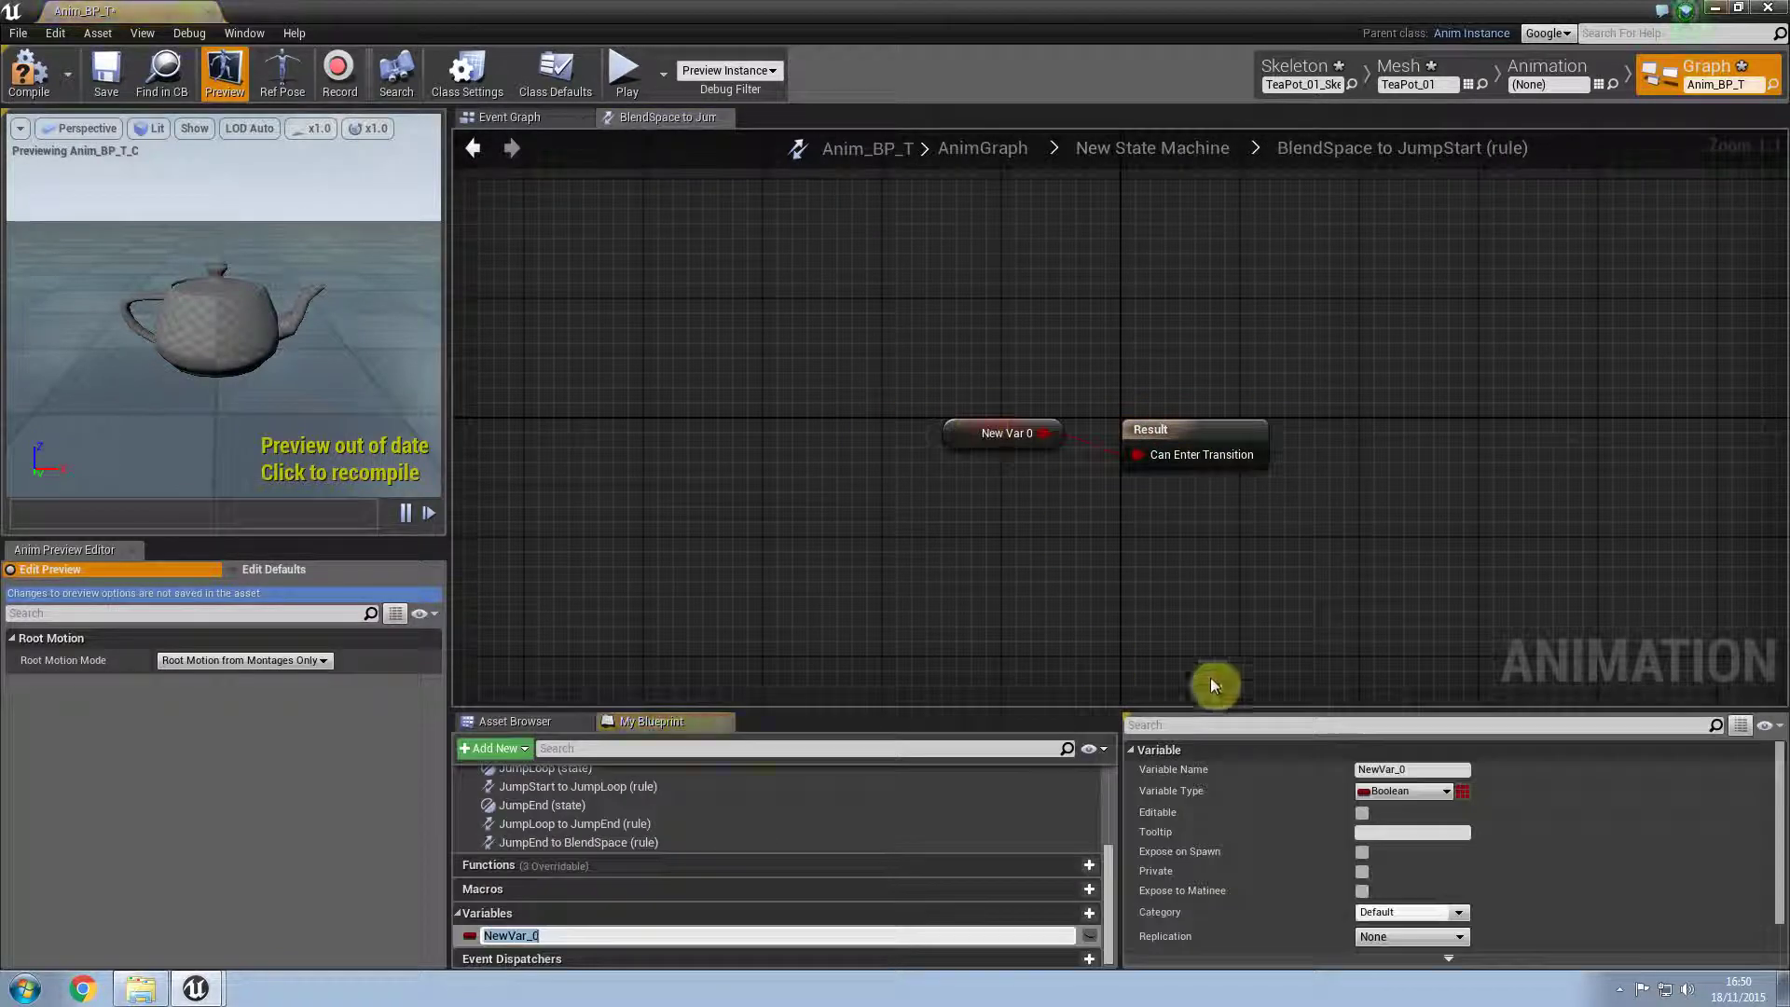
pyautogui.press('Return')
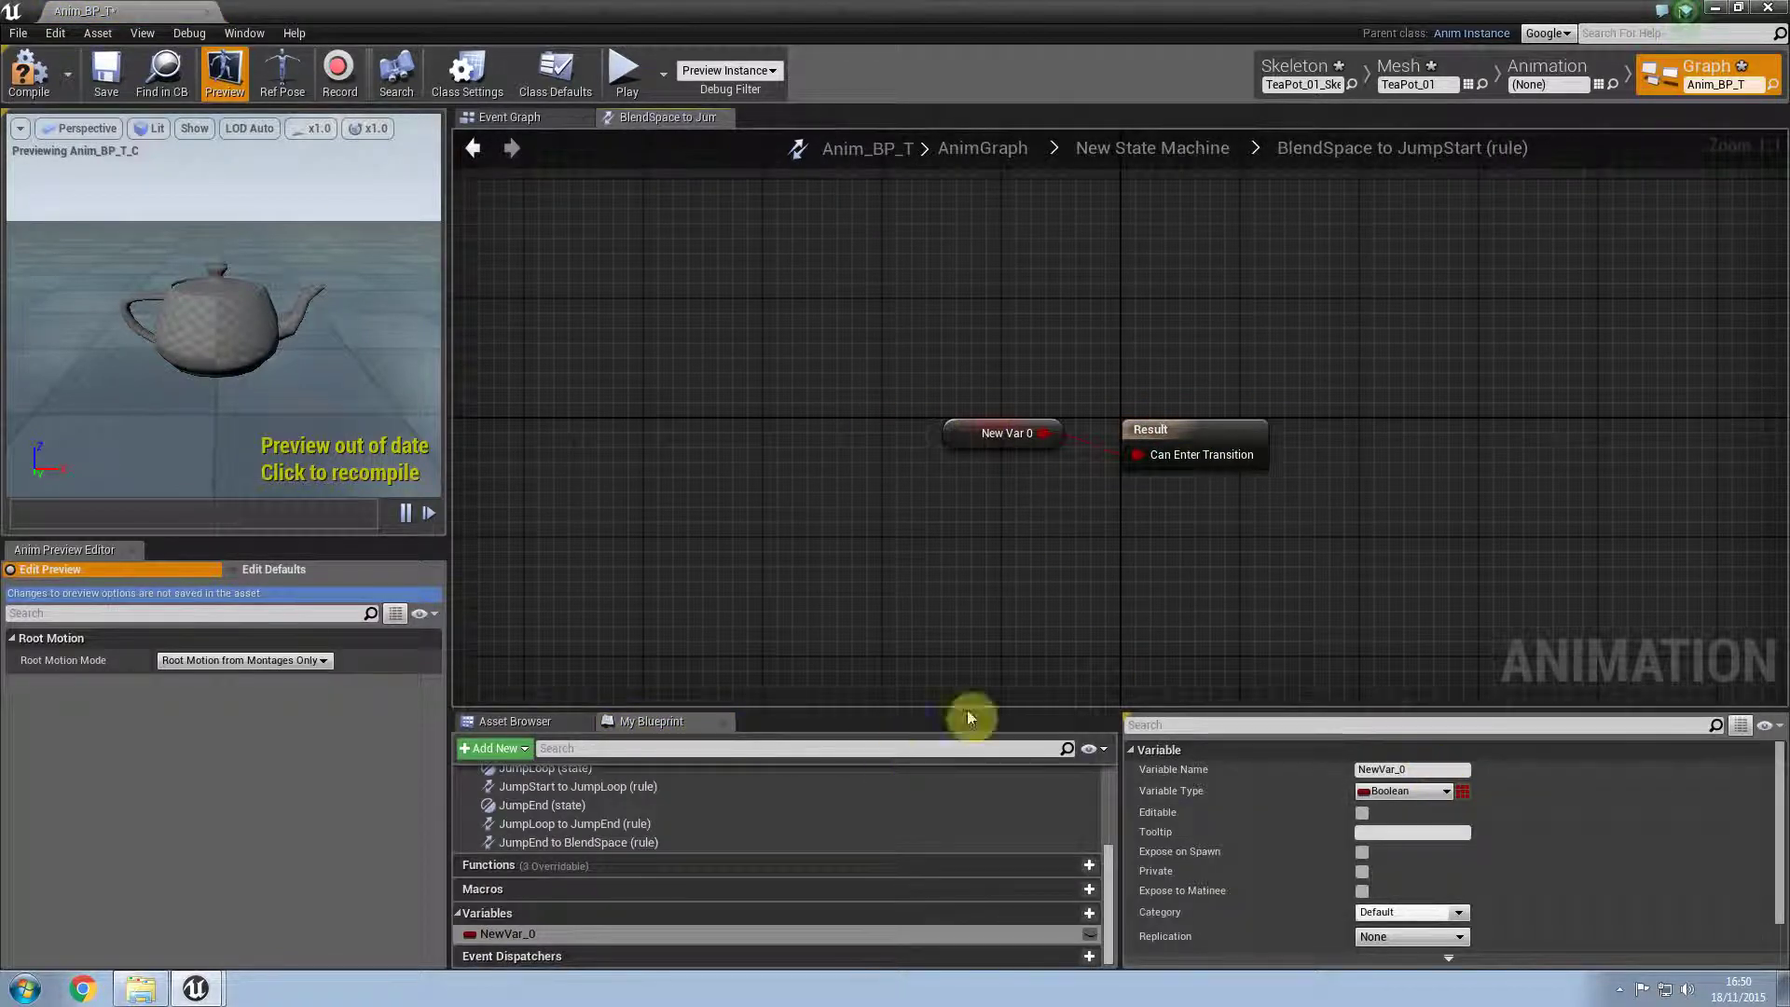
# Step: Name the new Boolean variable "are you in the air my friend?"
pyautogui.click(1415, 770)
pyautogui.write('InA')
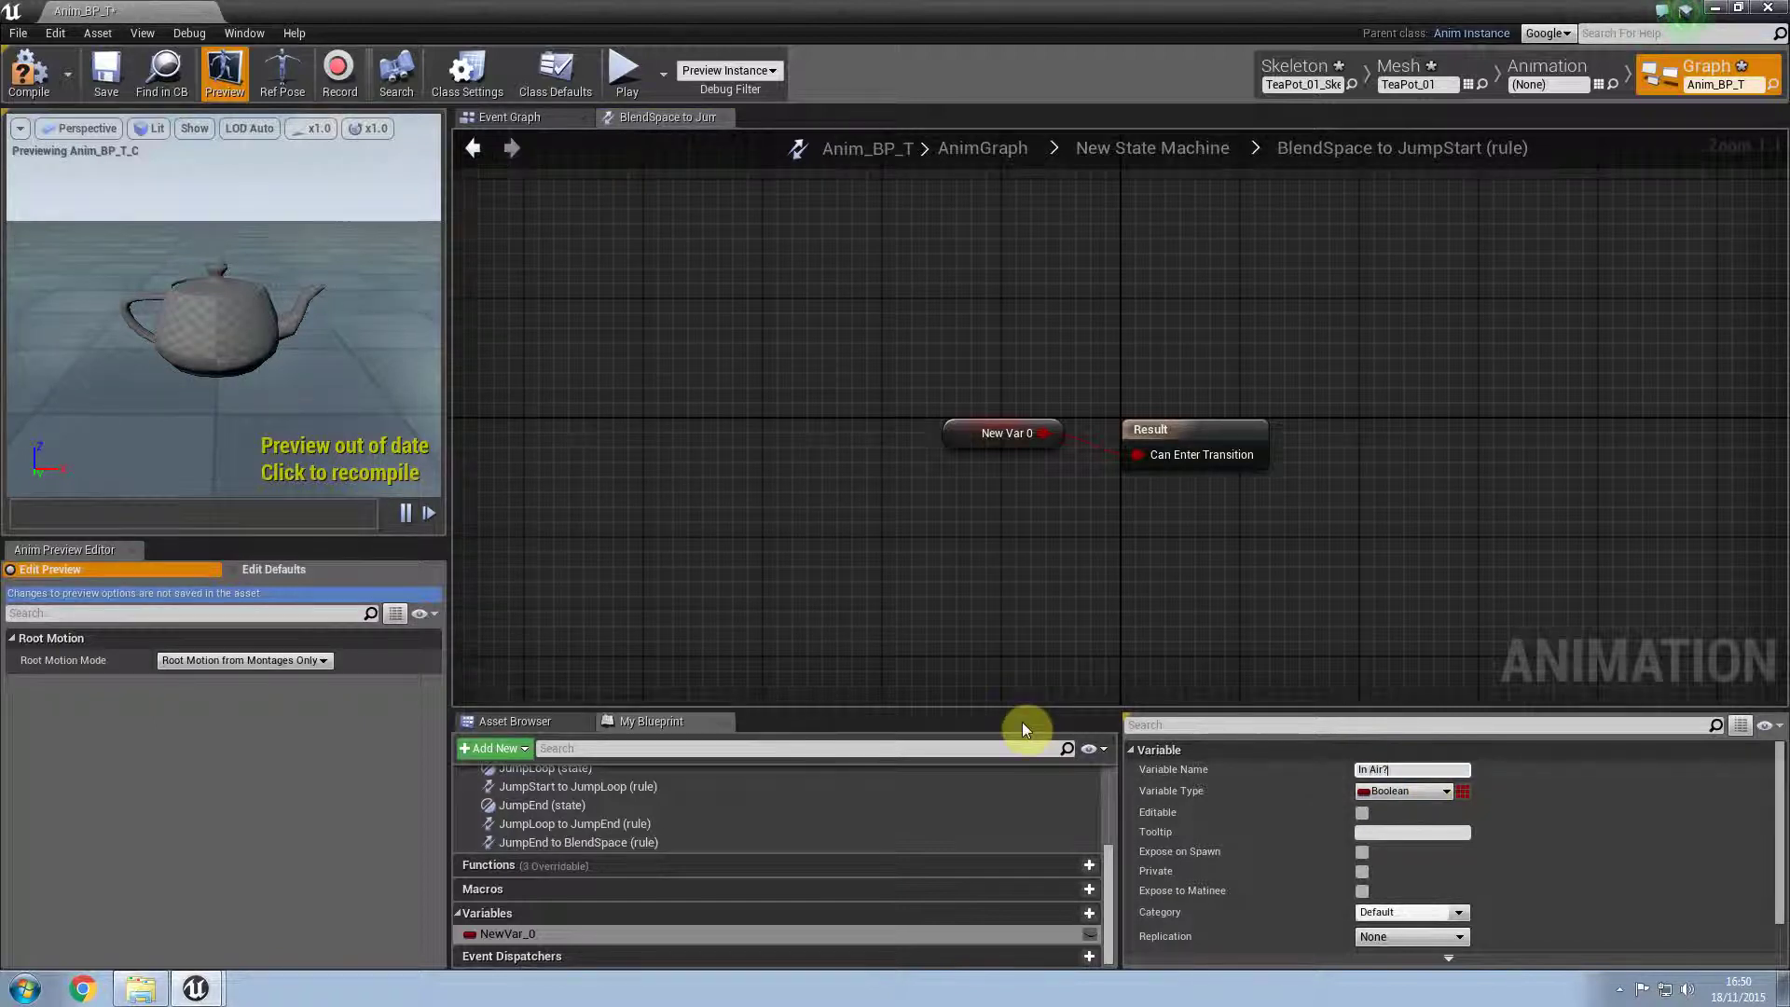
pyautogui.press('BackSpace')
pyautogui.press('BackSpace')
pyautogui.press('BackSpace')
pyautogui.write('are you in the air my friend?')
pyautogui.press('Return')
# Step: Move the Boolean's node away from Result, rename the variable "I'm in the air", and return to the state machine
pyautogui.moveTo(1048, 447); pyautogui.dragTo(901, 399)
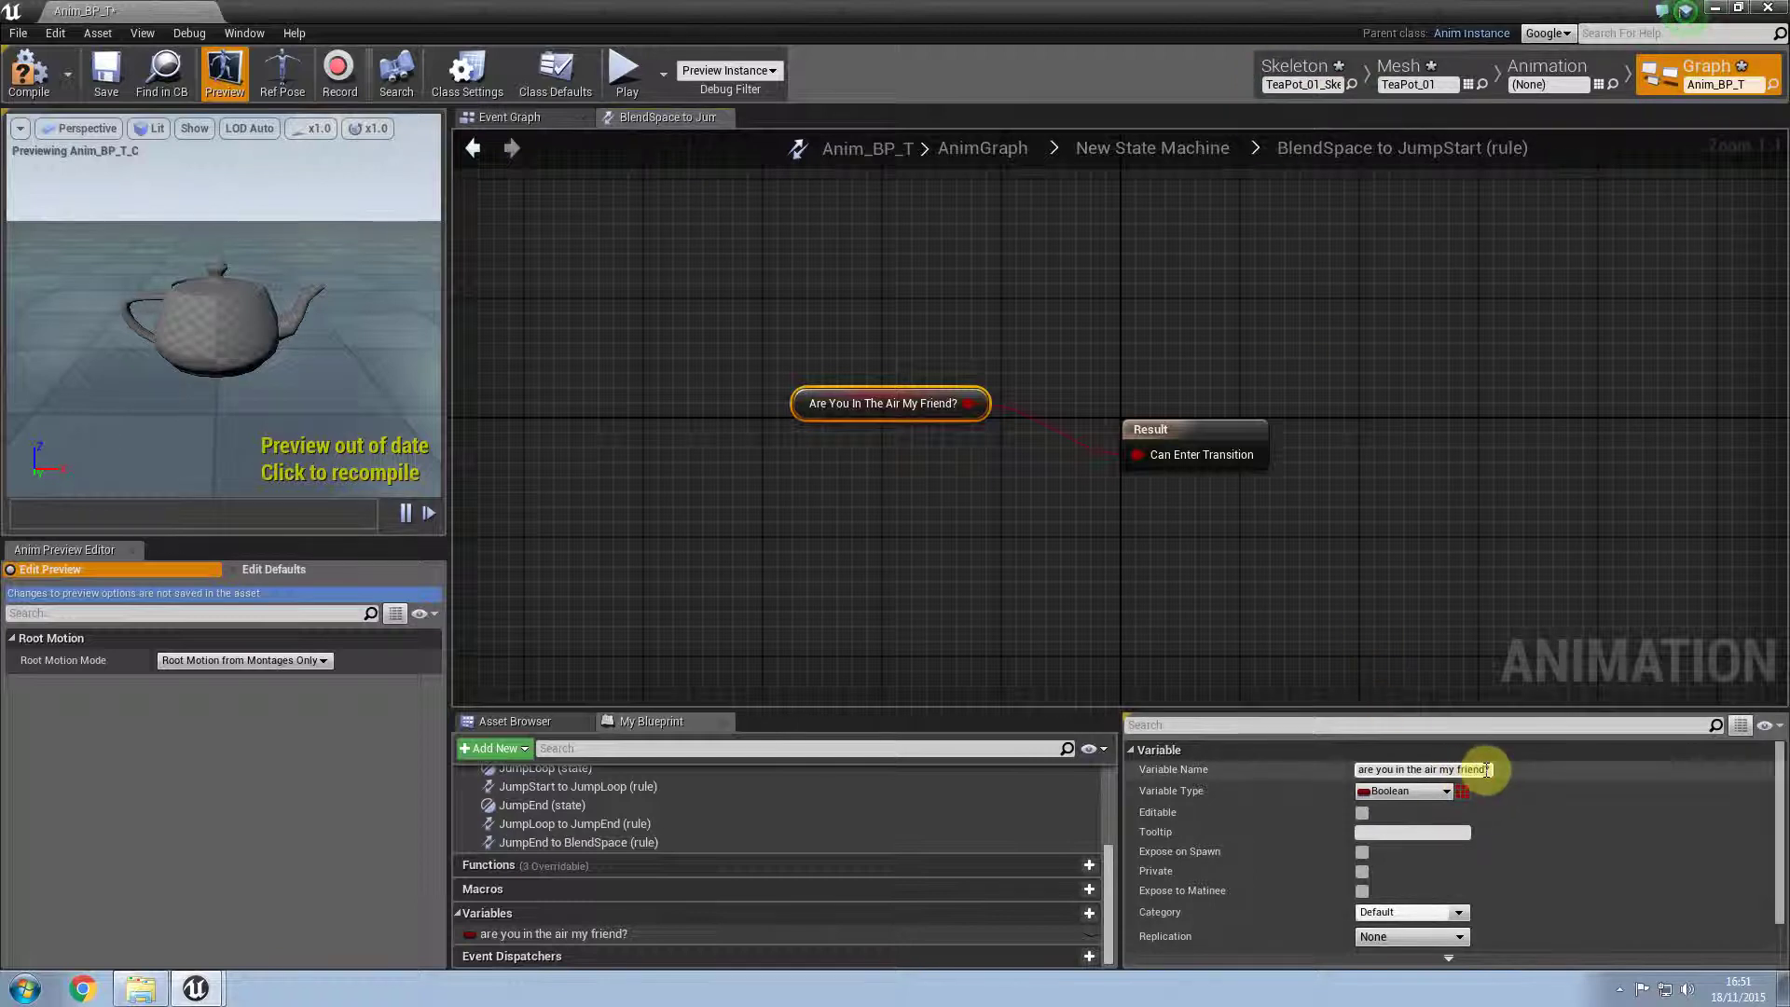
pyautogui.click(1362, 770)
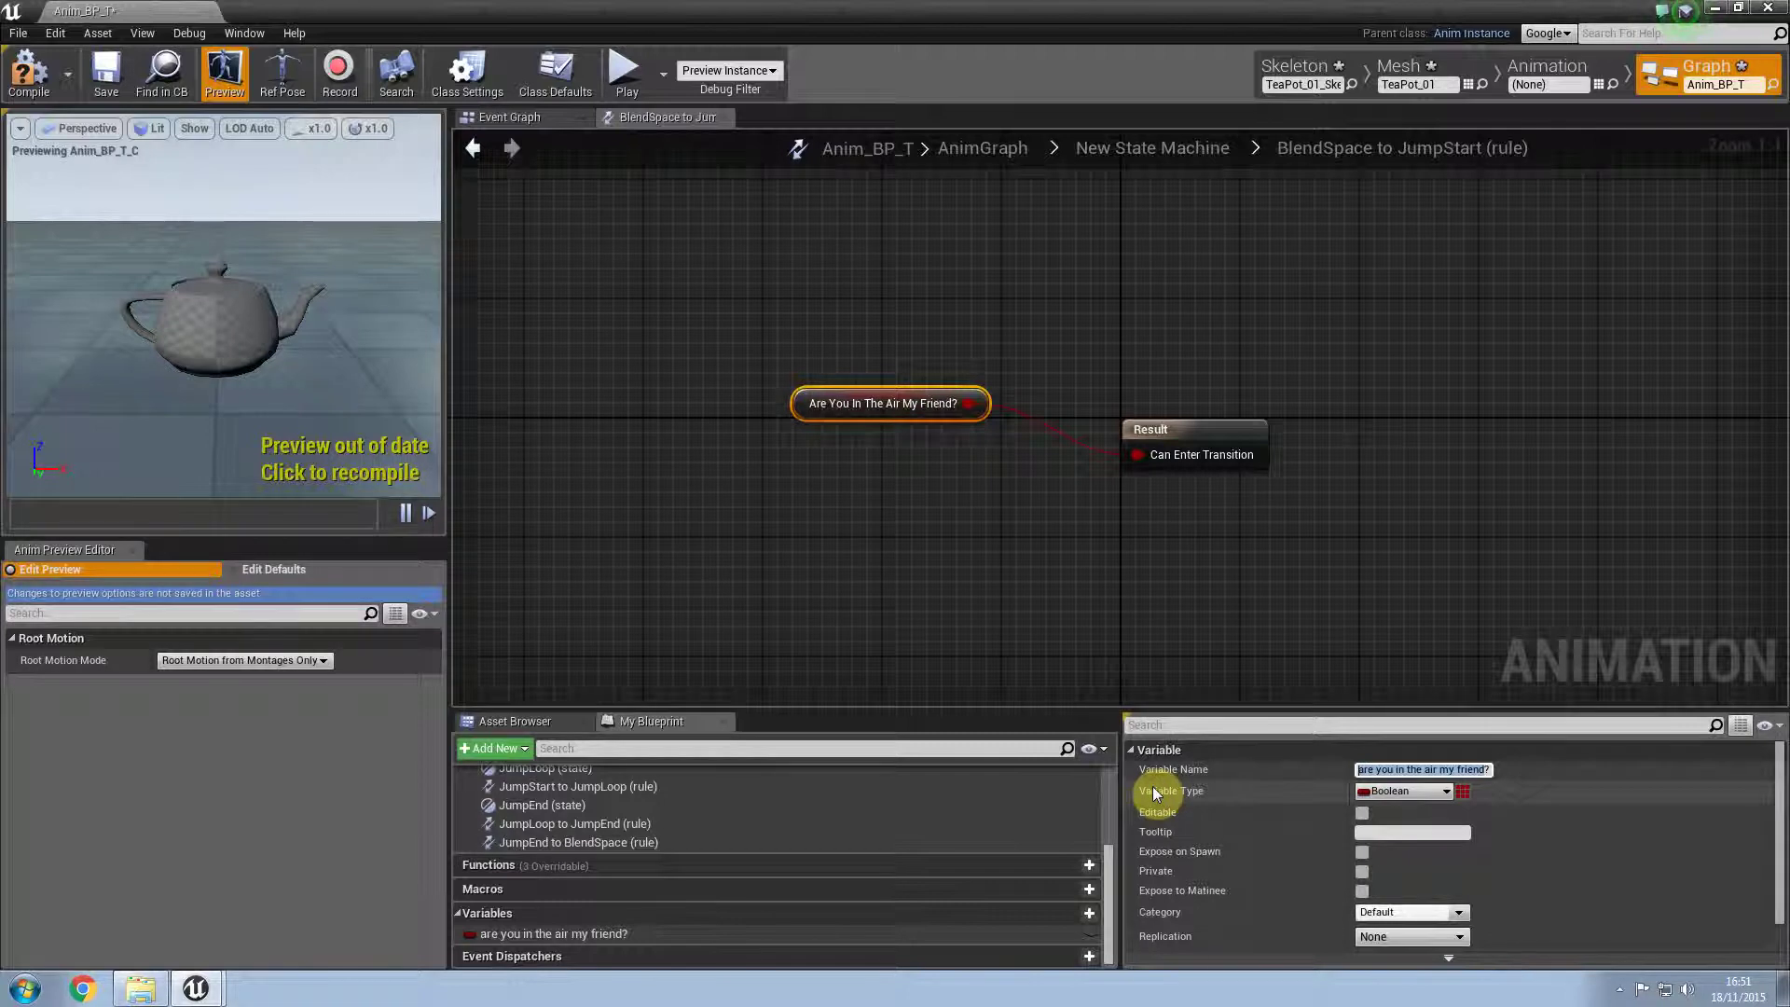
pyautogui.write("I'm in the air")
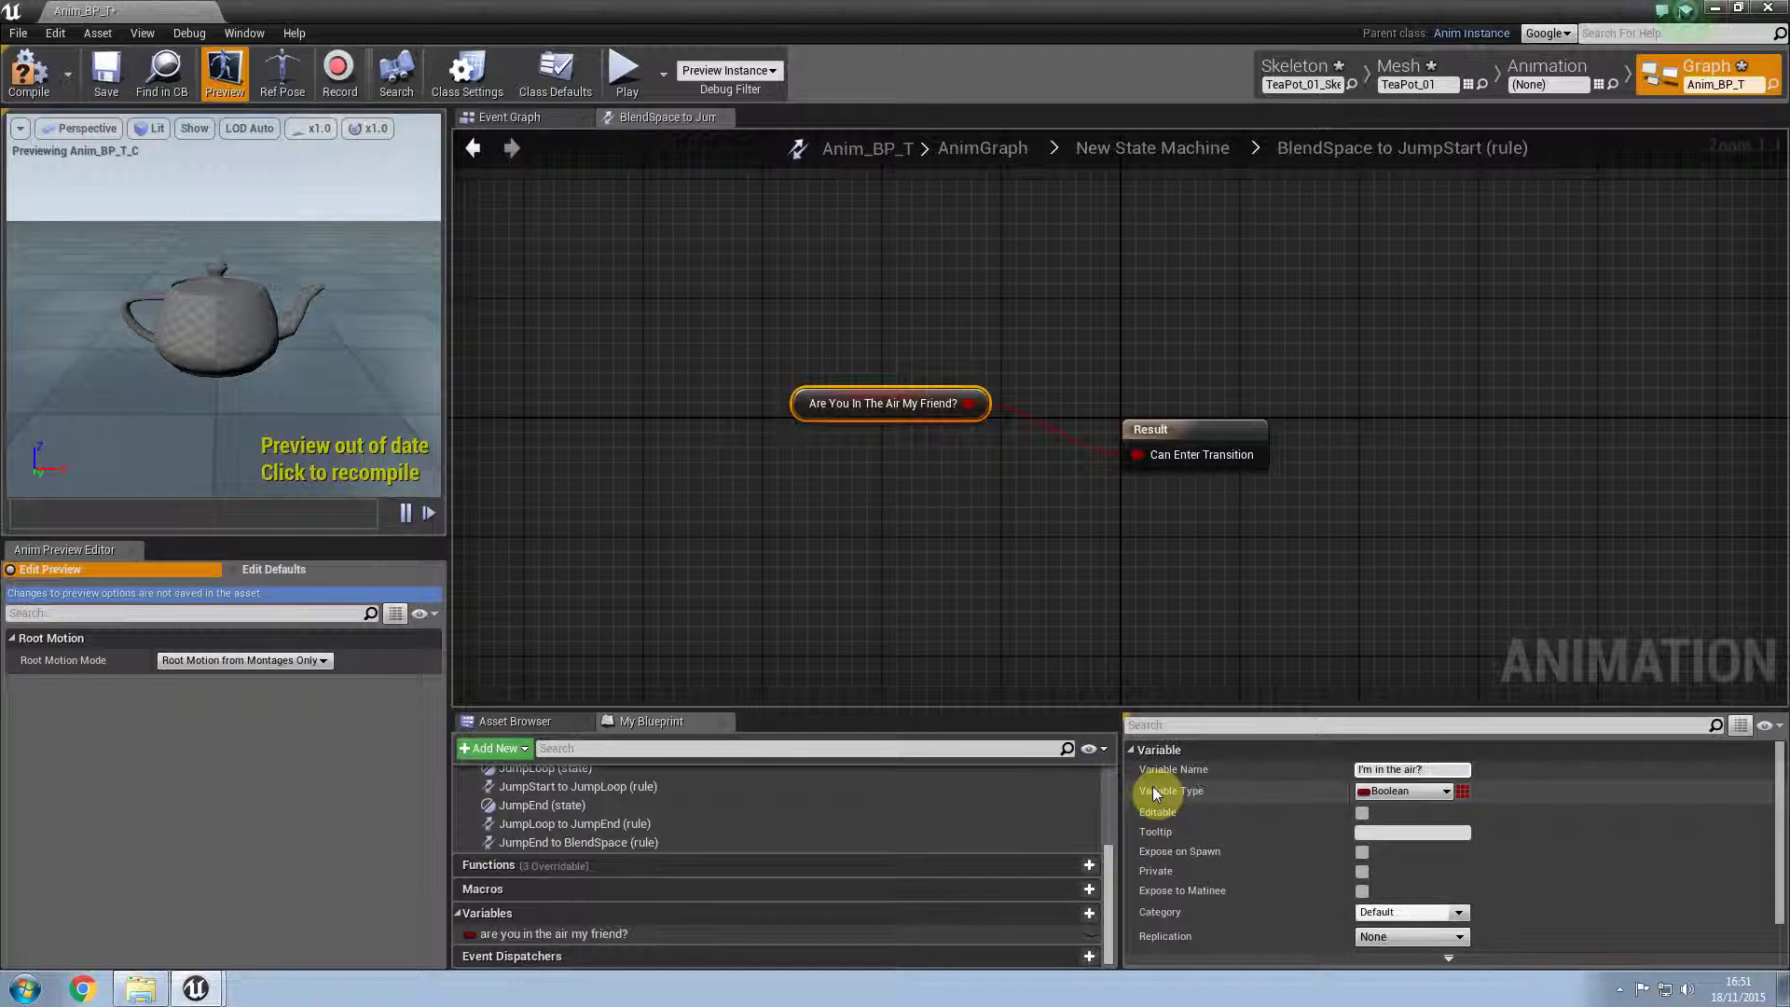
pyautogui.write('?')
pyautogui.press('Return')
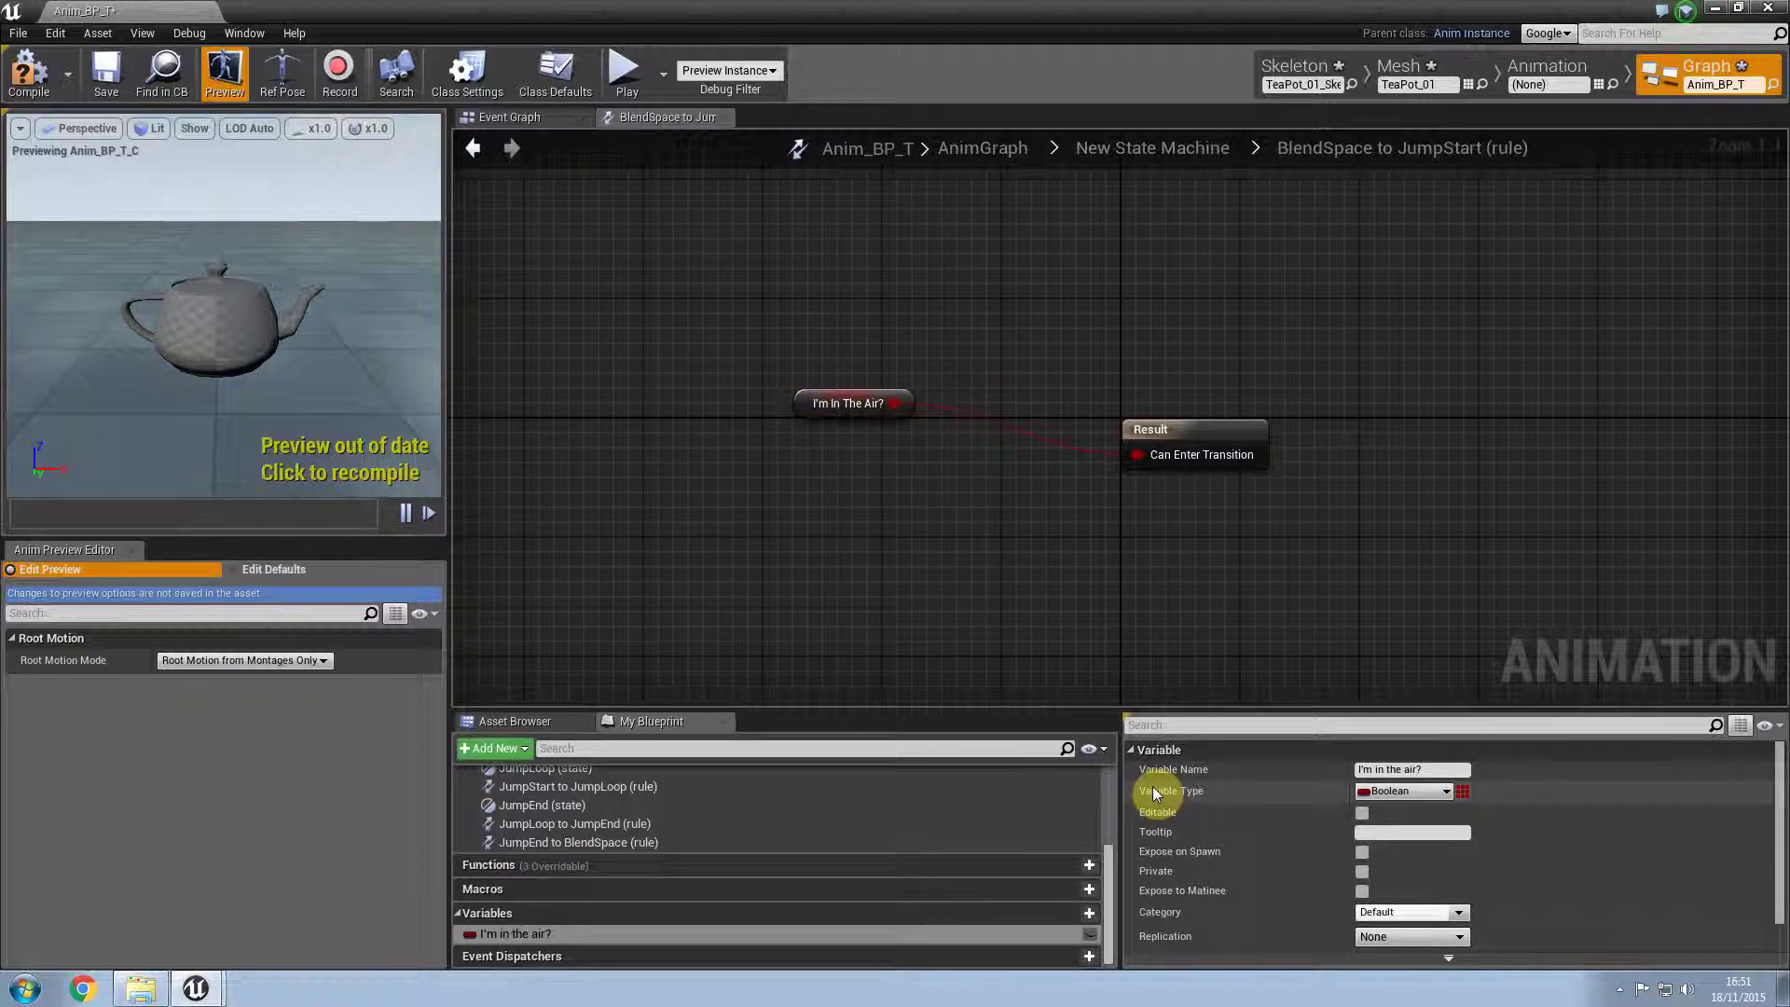
pyautogui.press('BackSpace')
pyautogui.press('Return')
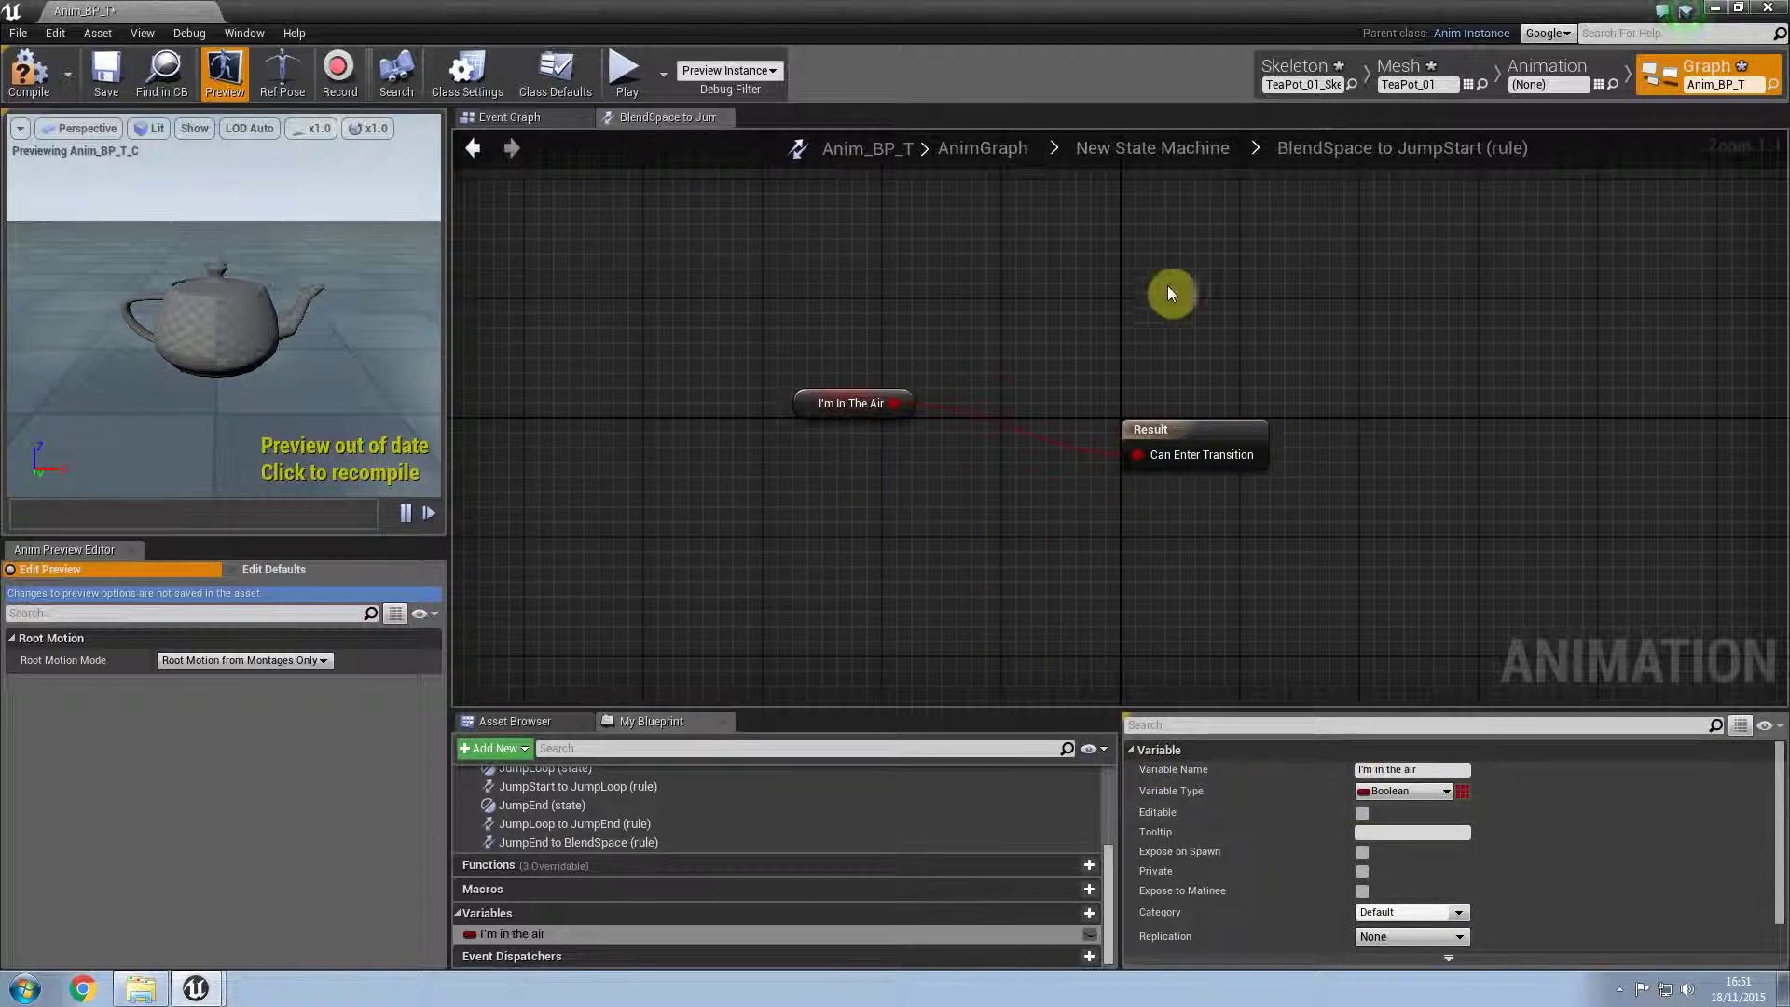
pyautogui.click(1194, 155)
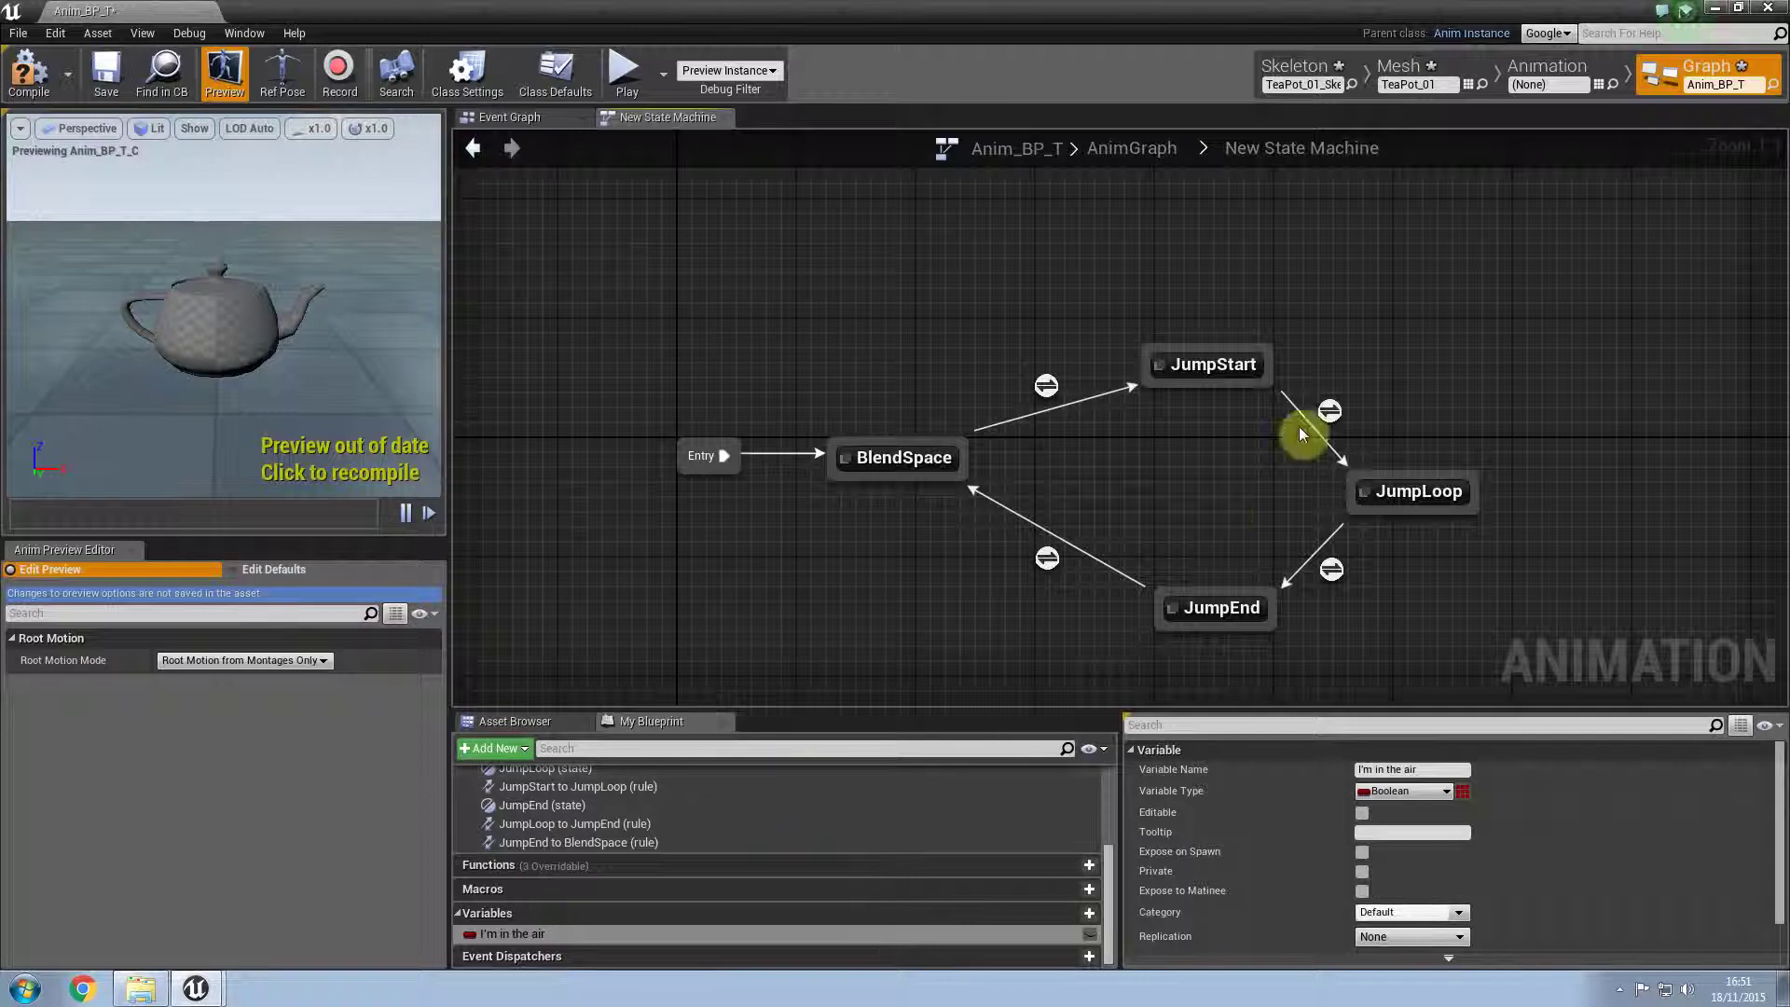
# Step: Check which animation the JumpStart state plays and return to the state machine
pyautogui.doubleClick(1214, 364)
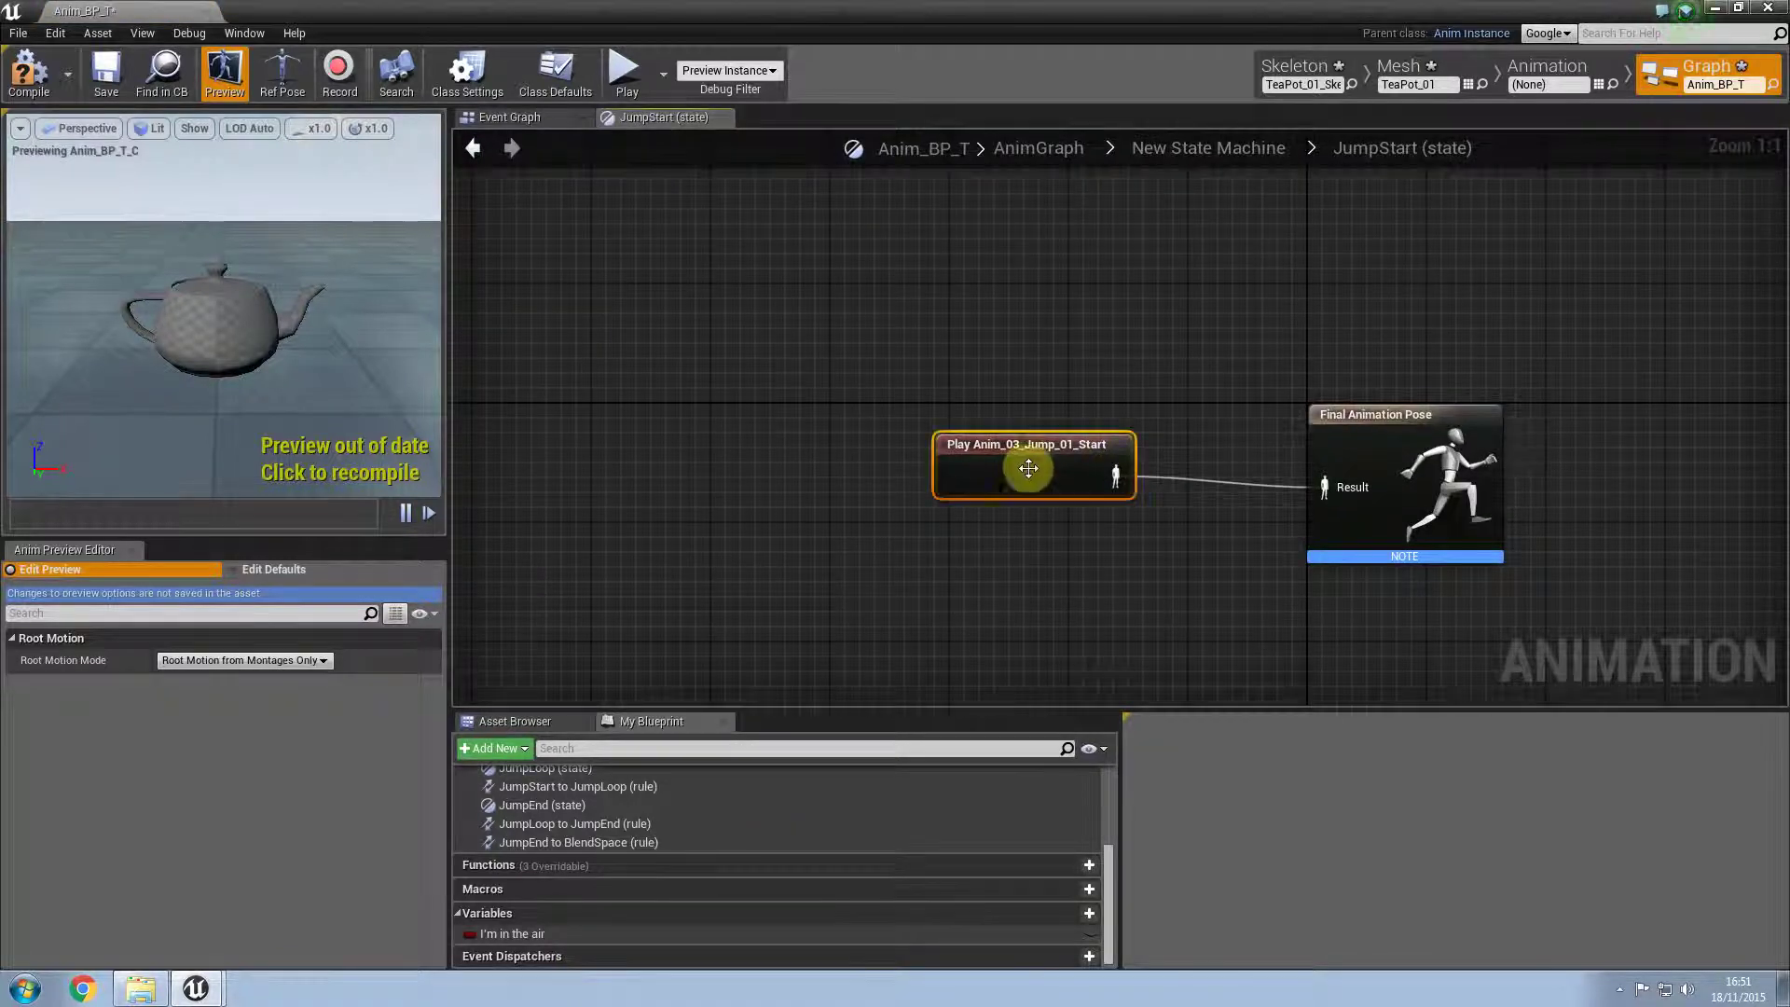
pyautogui.click(1015, 497)
pyautogui.click(1223, 153)
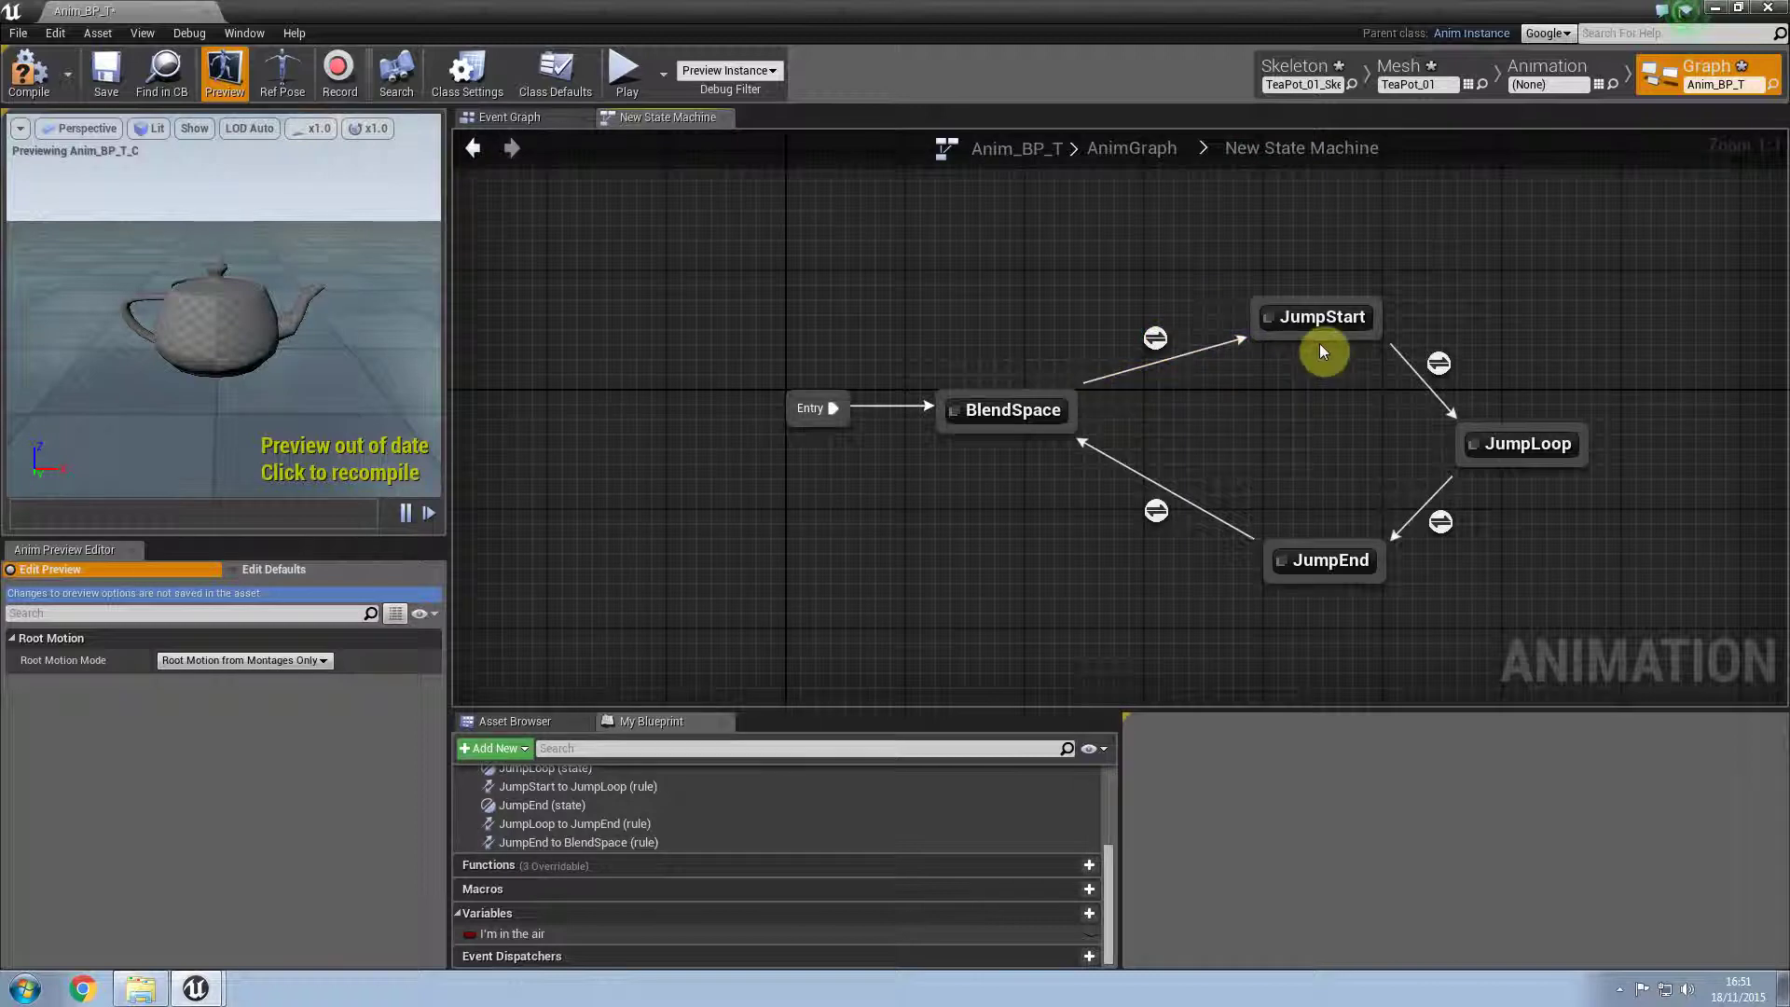
# Step: In the JumpStart to JumpLoop transition rule, add a Time Remaining (ratio) node for Anim_03_Jump_01_Start
pyautogui.doubleClick(1436, 364)
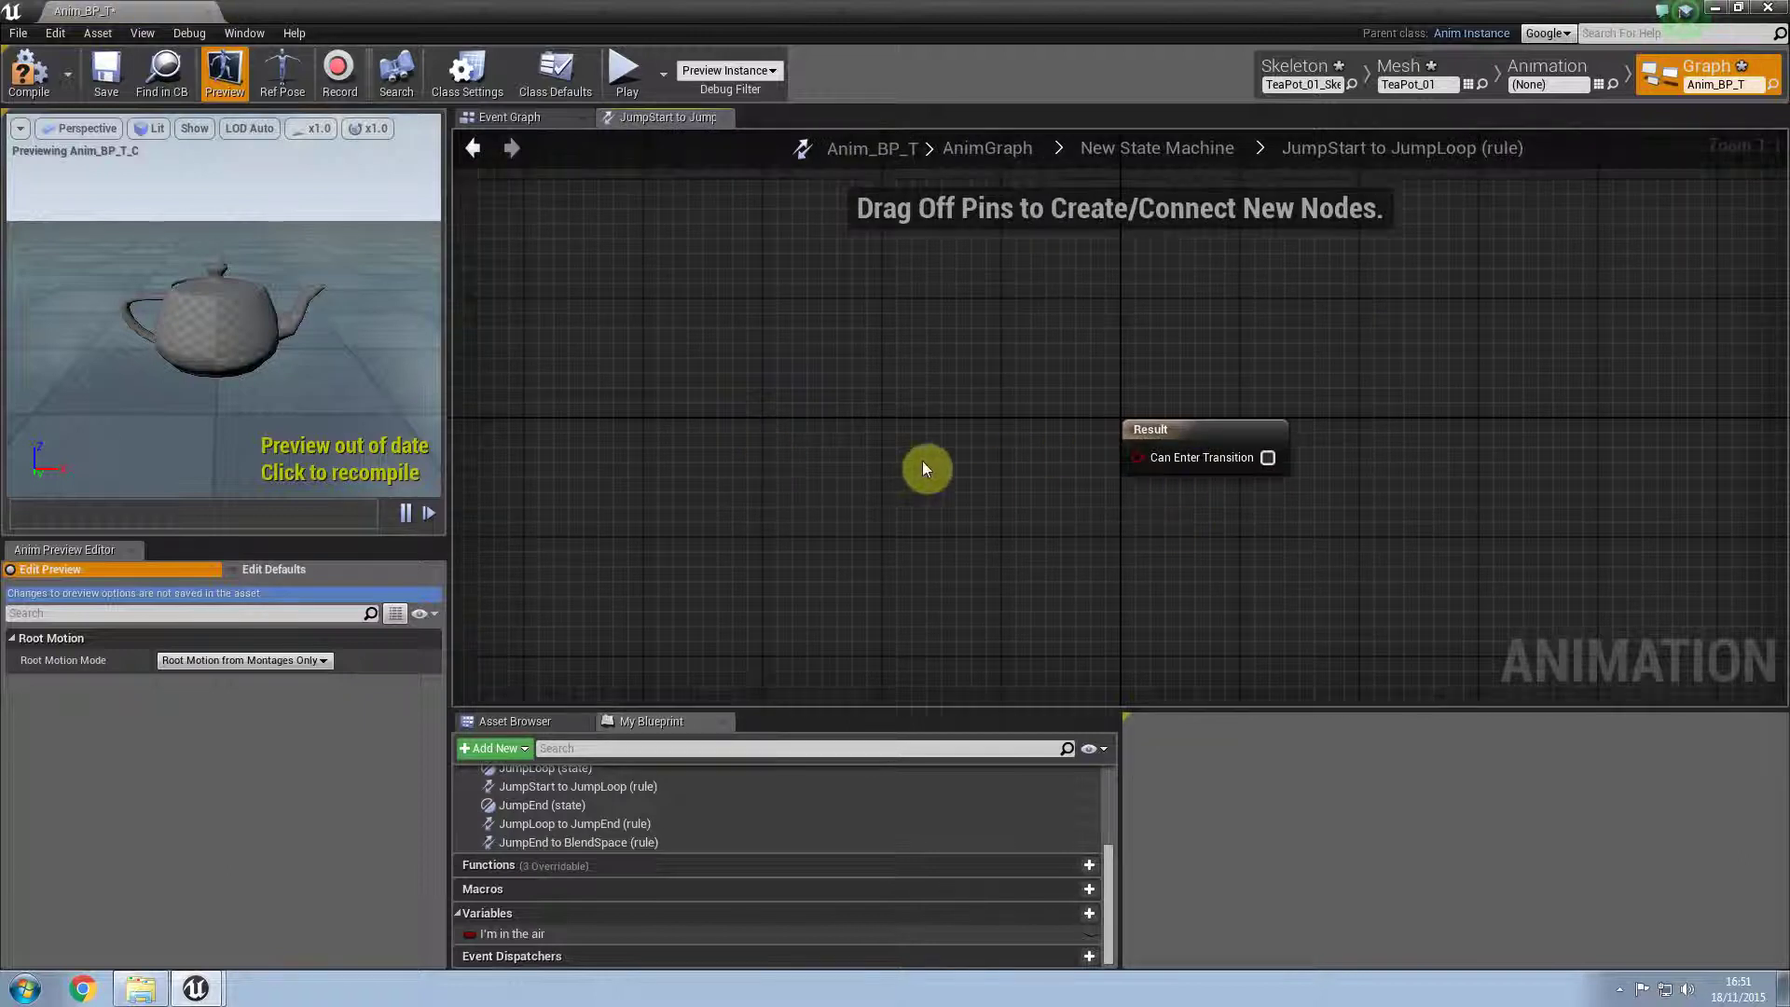
pyautogui.rightClick(713, 384)
pyautogui.write('time r')
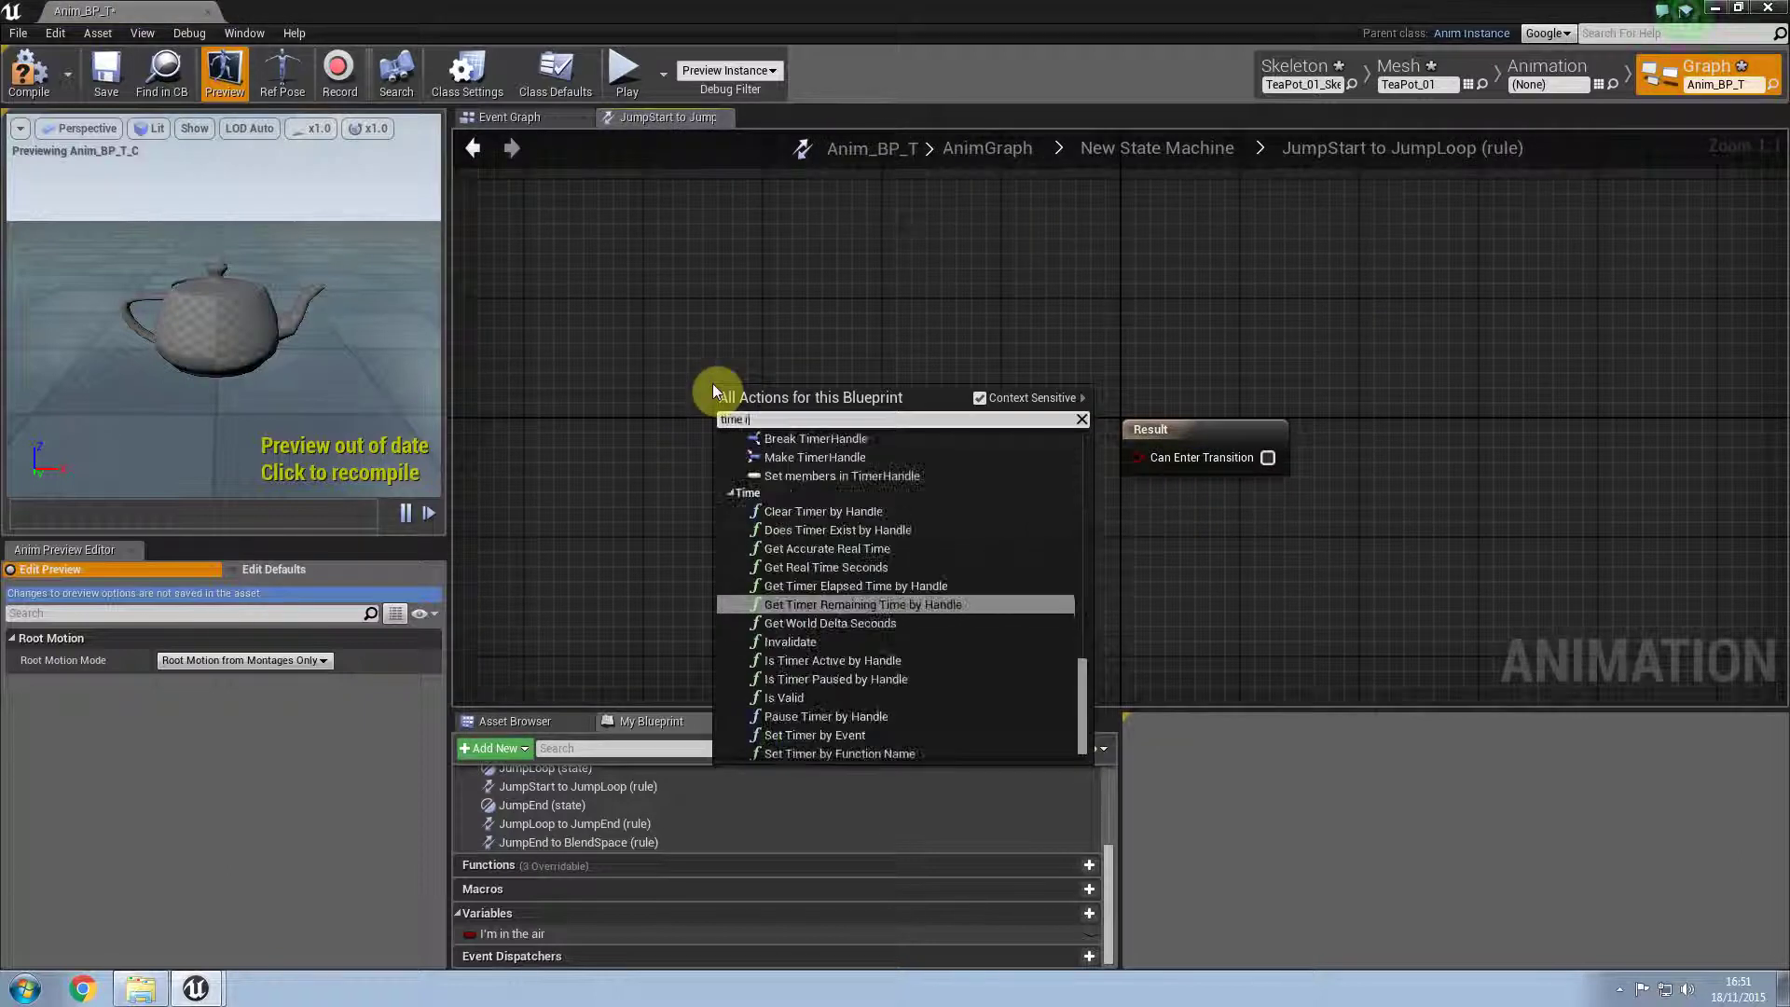
pyautogui.write('ema')
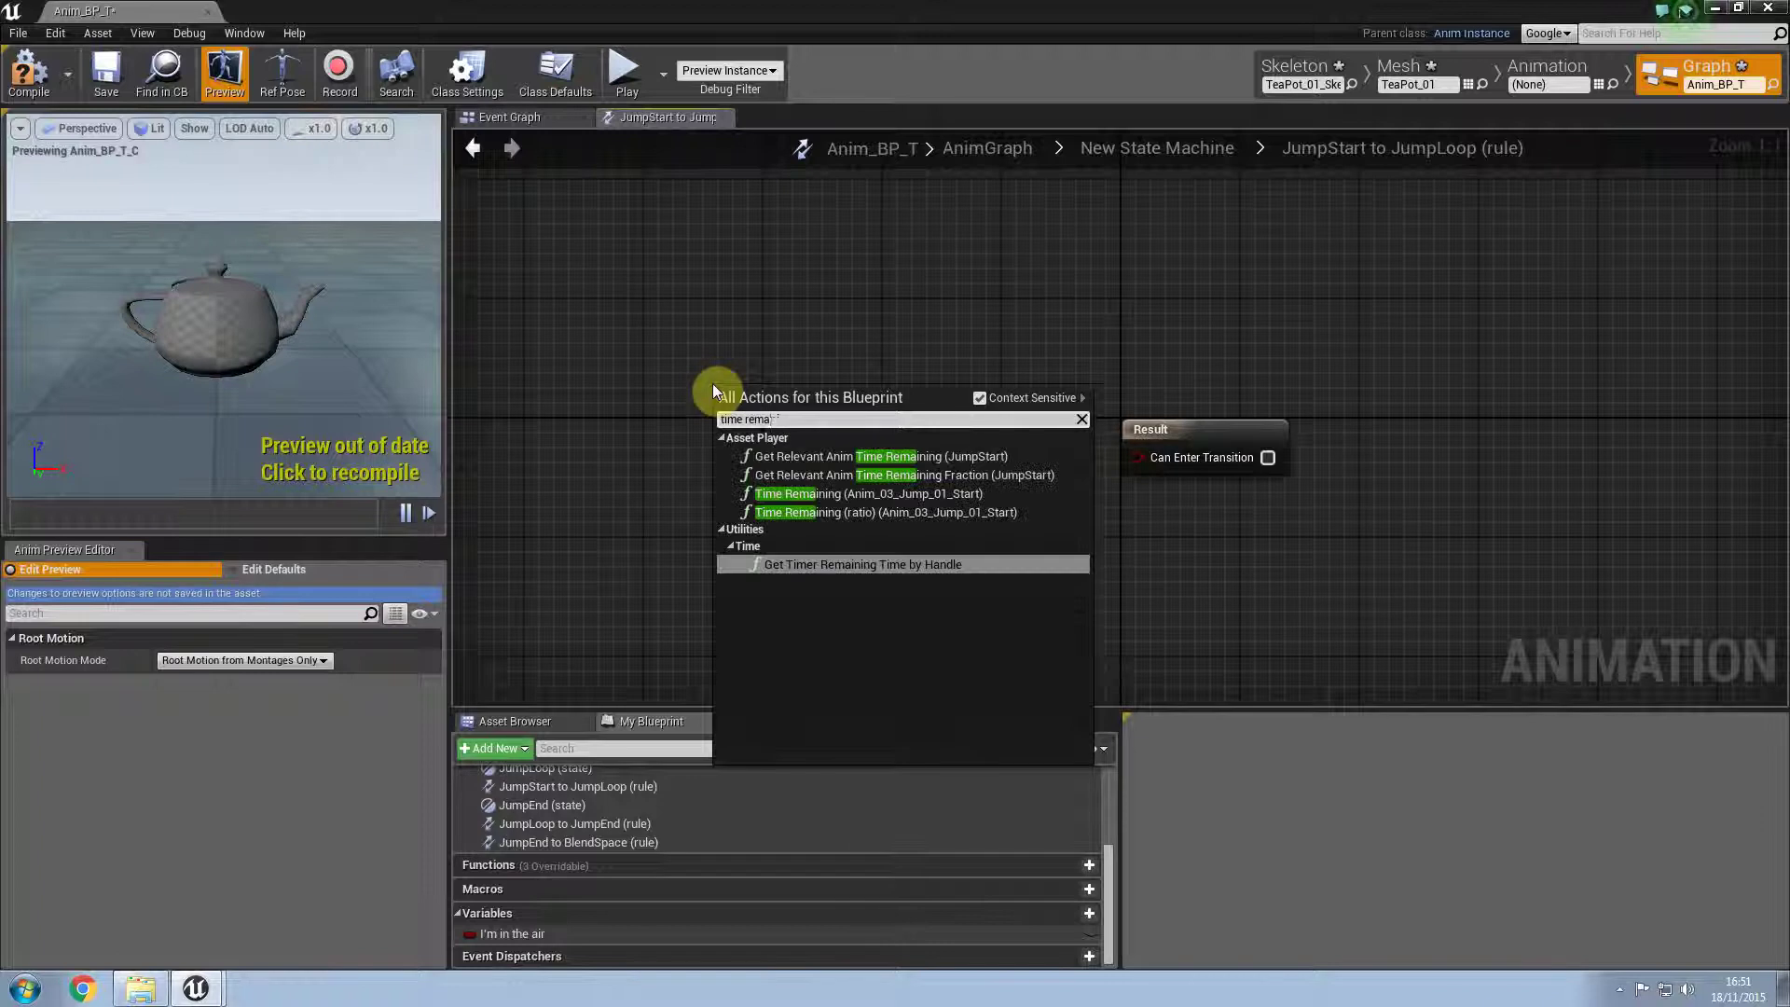
pyautogui.press('Up')
pyautogui.press('Up')
pyautogui.press('Up')
pyautogui.press('Down')
pyautogui.press('Down')
pyautogui.press('Return')
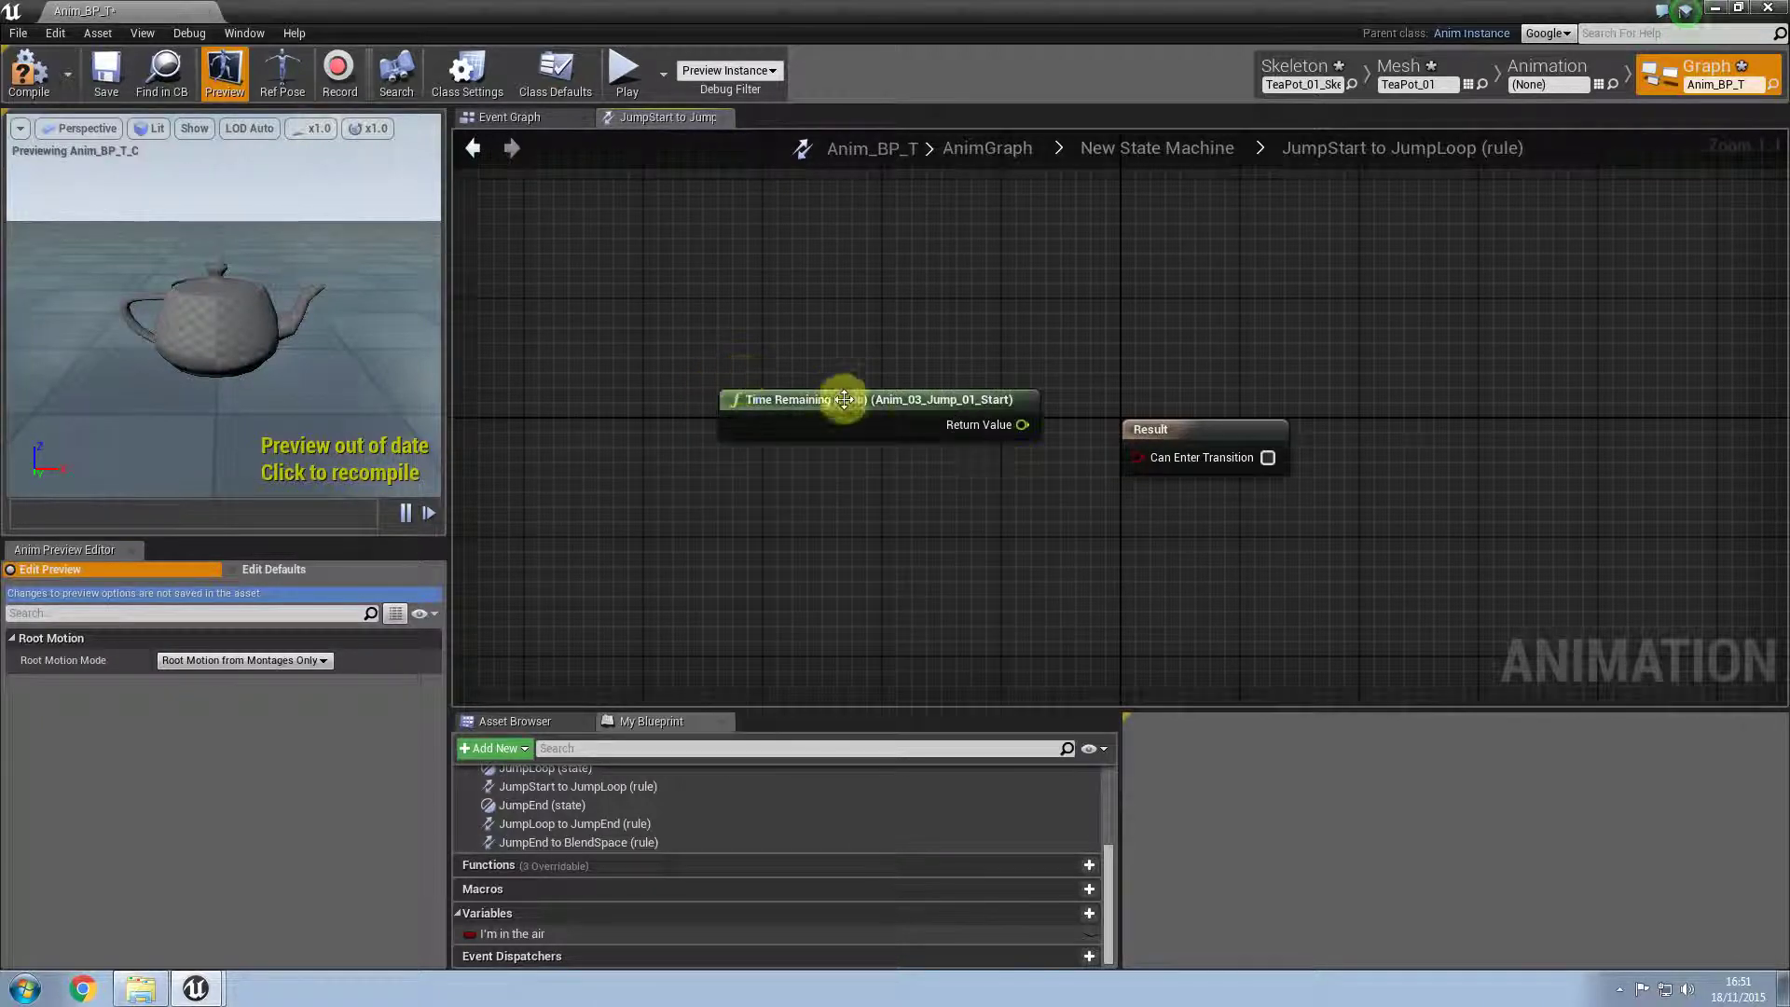
# Step: Compare the remaining ratio with a float <= float node set to 0.5, connect it to Can Enter Transition, and return to the state machine
pyautogui.moveTo(1022, 430); pyautogui.dragTo(835, 355)
pyautogui.moveTo(886, 445); pyautogui.dragTo(886, 444)
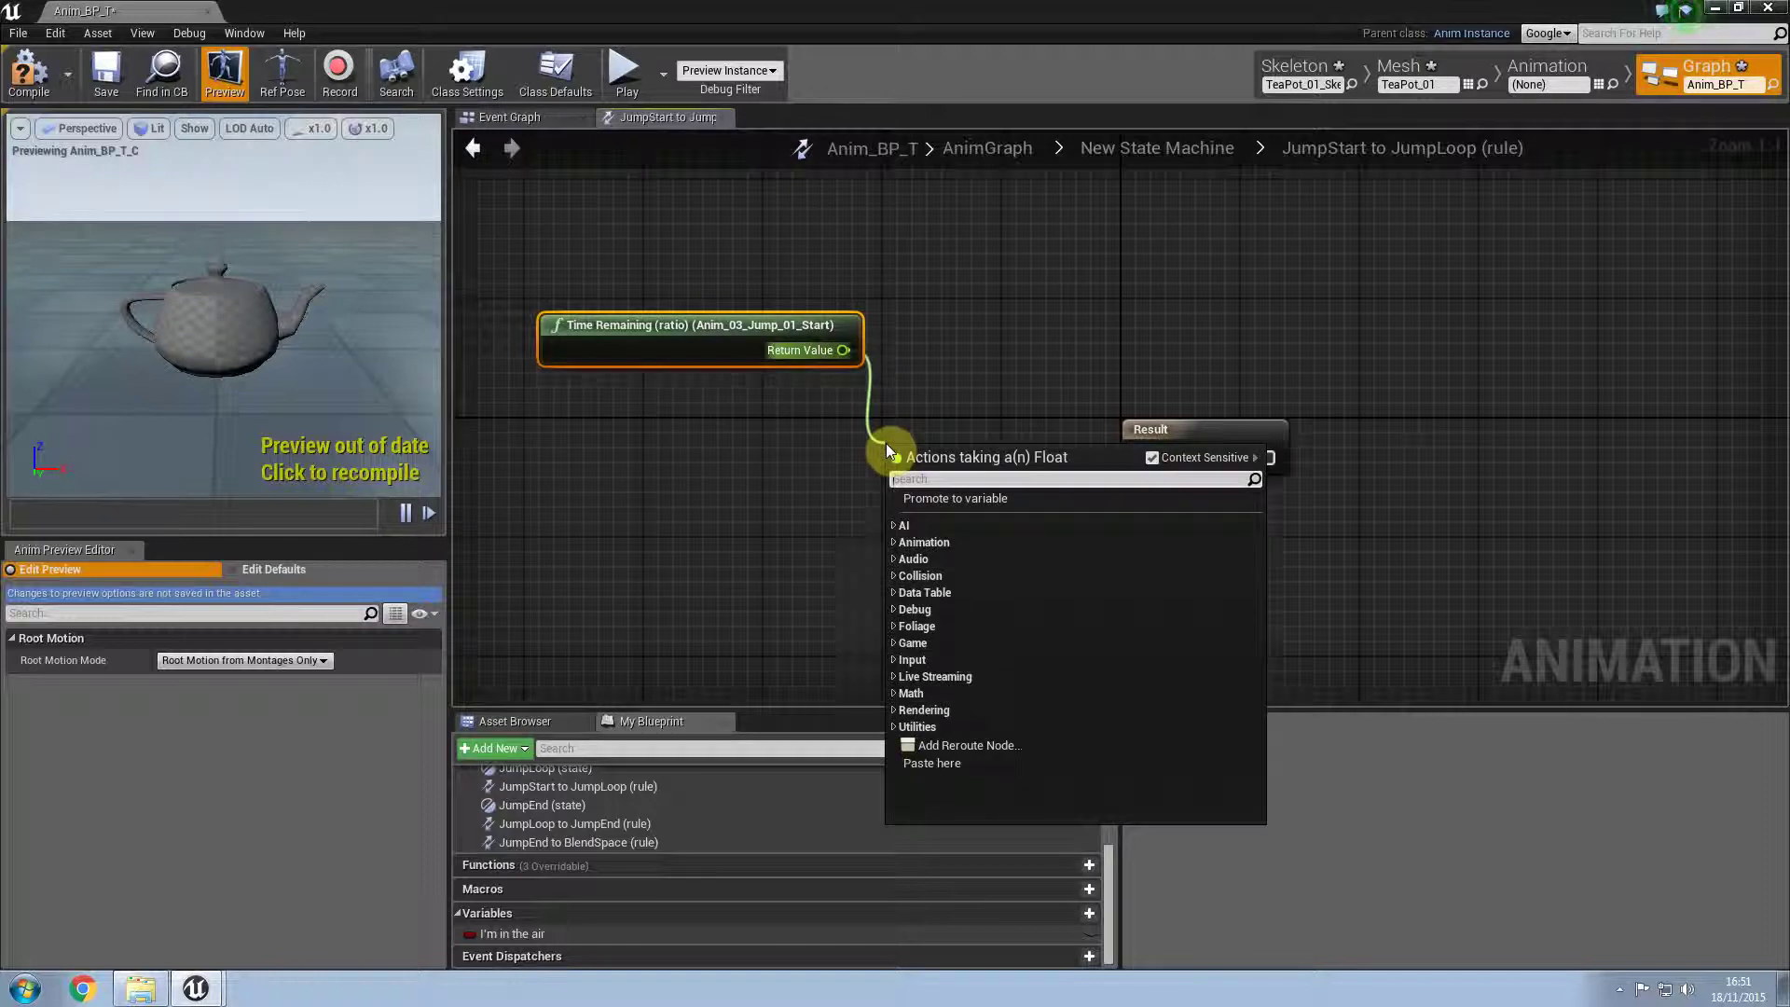
pyautogui.write('=<')
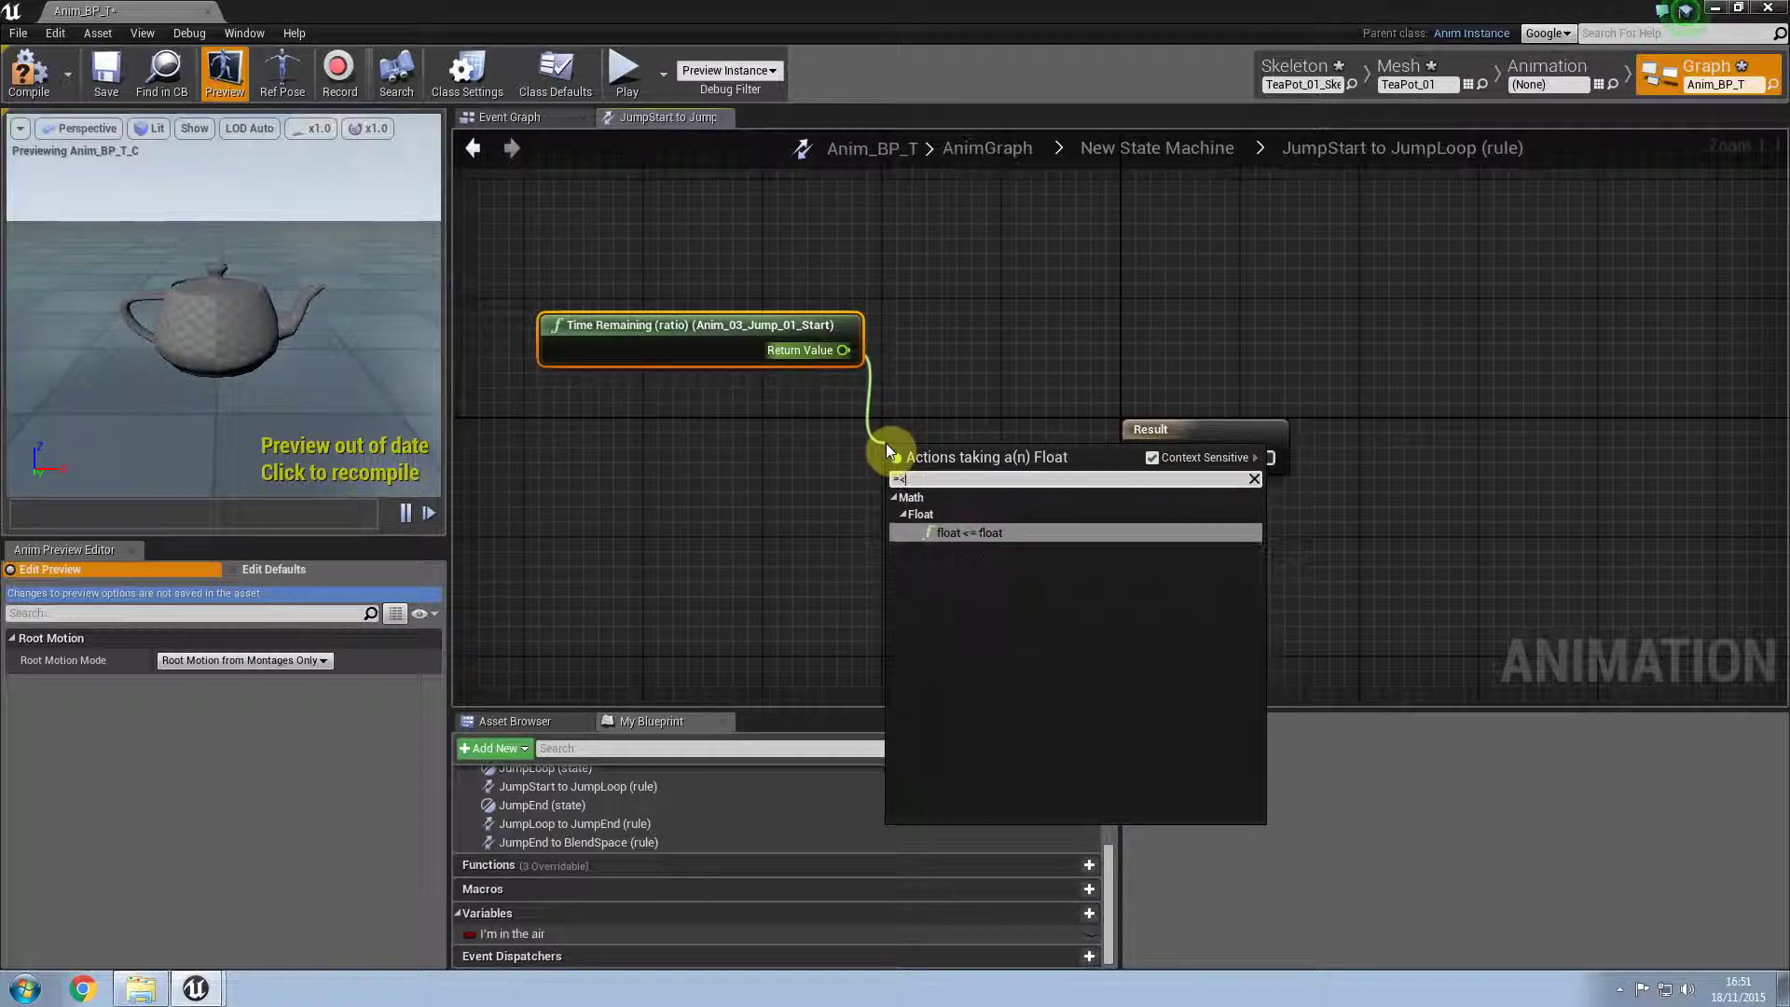
pyautogui.press('Return')
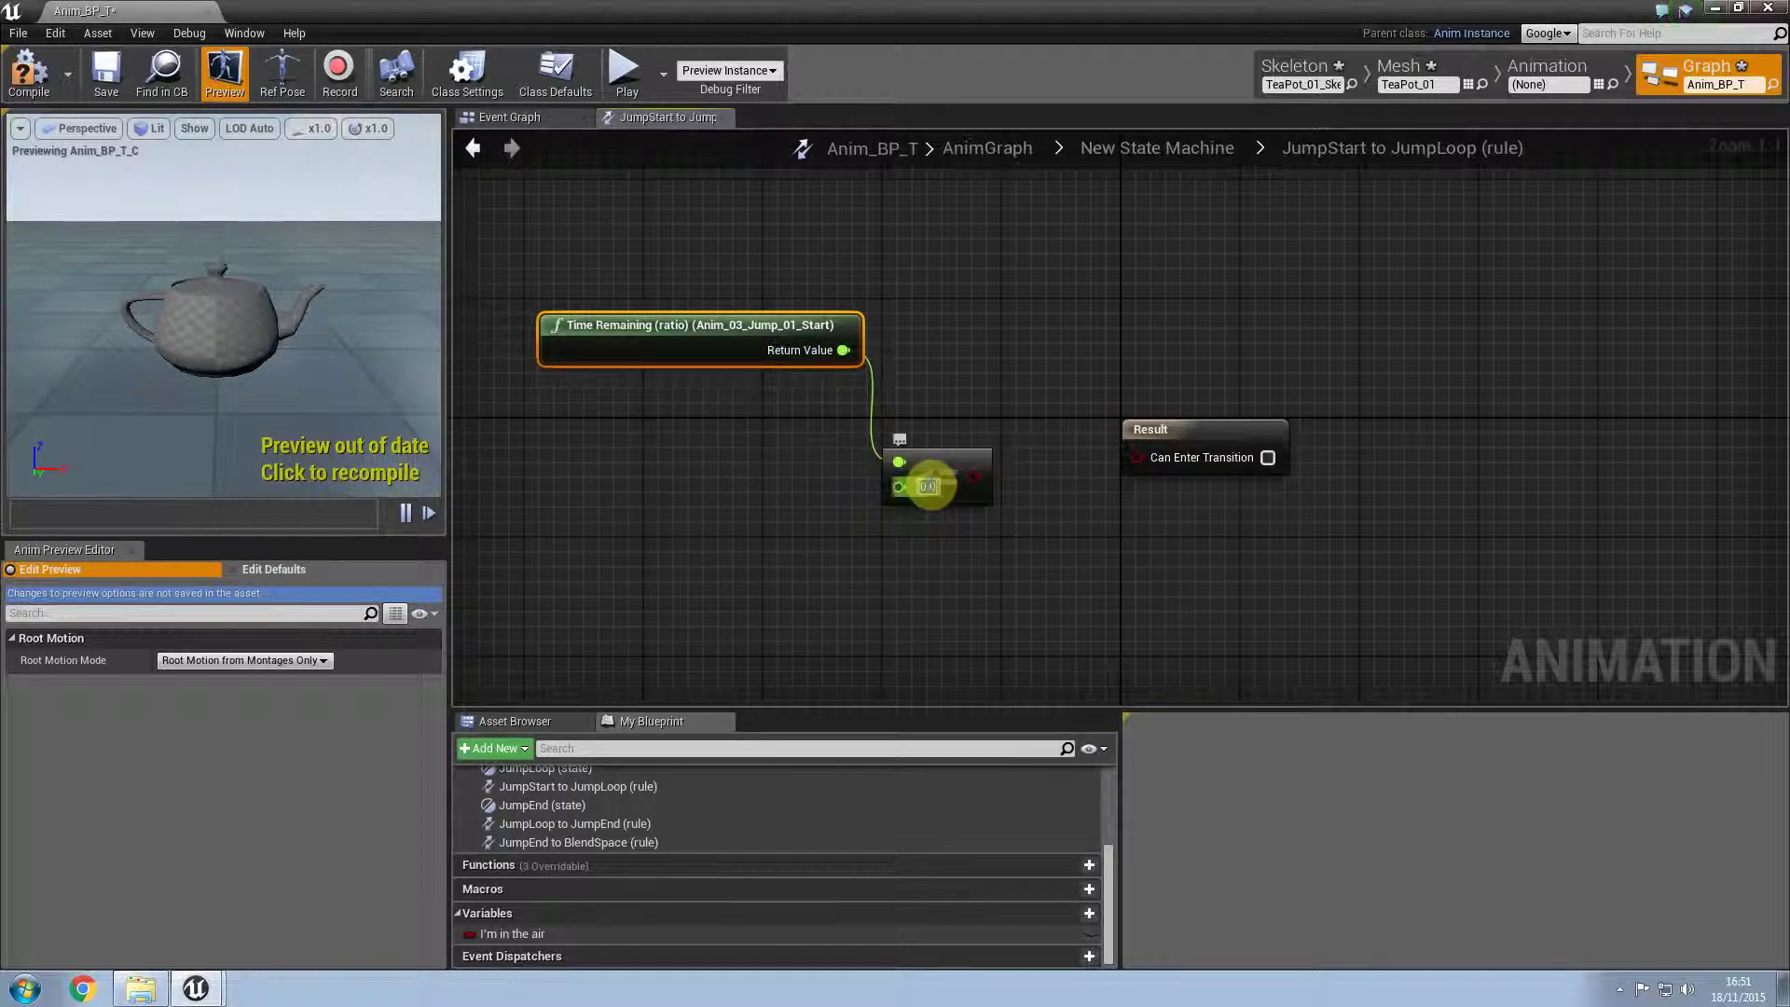
pyautogui.write('0.5')
pyautogui.moveTo(975, 476); pyautogui.dragTo(1136, 455)
pyautogui.click(1151, 149)
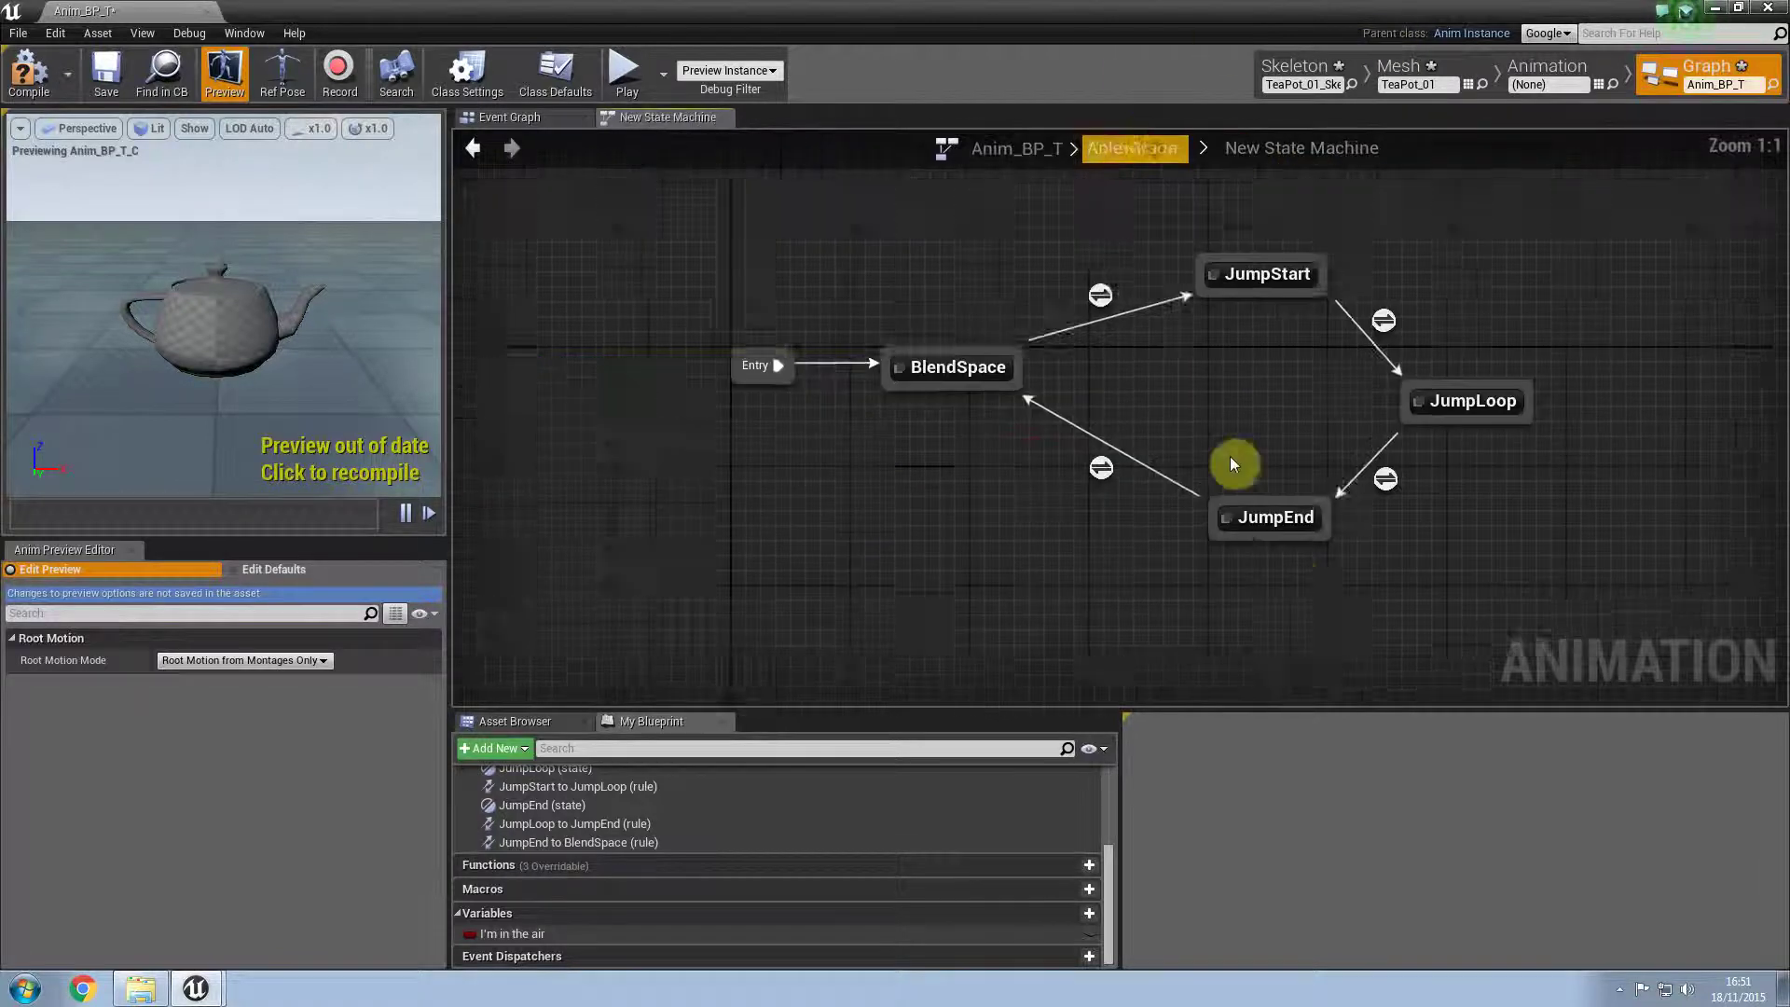
# Step: In the JumpLoop to JumpEnd transition rule, get "I'm in the air" and connect it through a NOT Boolean to Can Enter Transition
pyautogui.doubleClick(1443, 524)
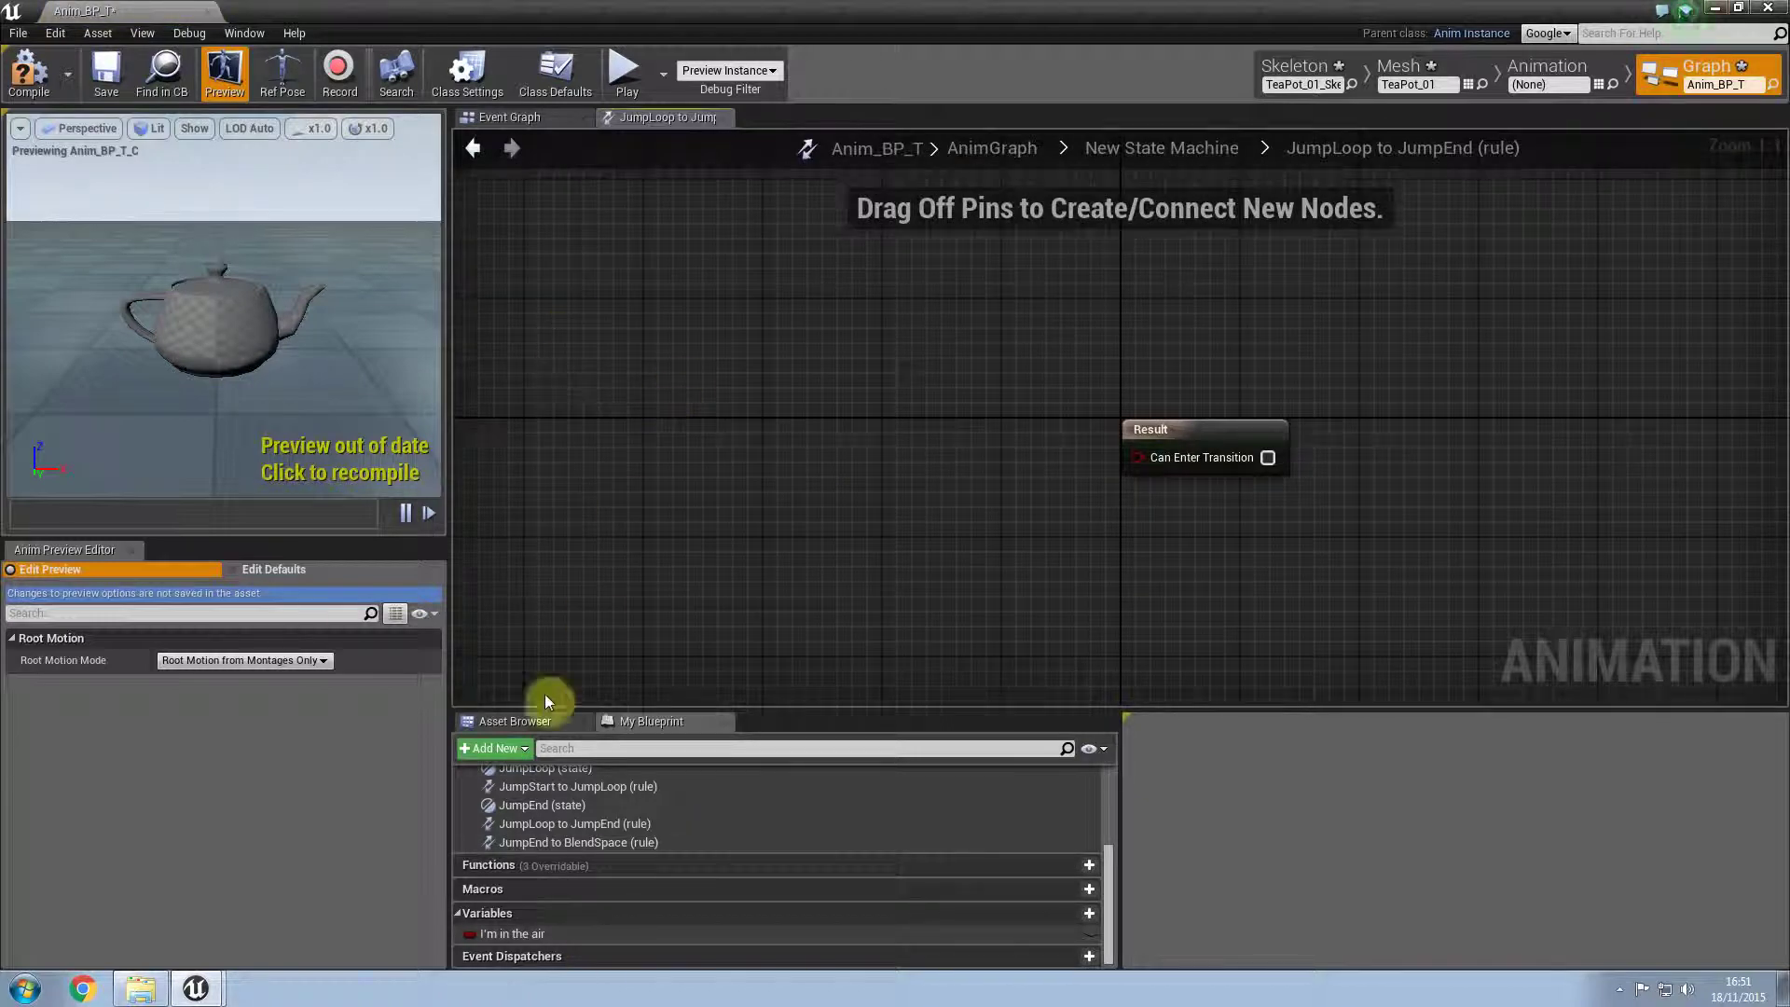
pyautogui.moveTo(518, 934); pyautogui.dragTo(637, 341)
pyautogui.click(688, 366)
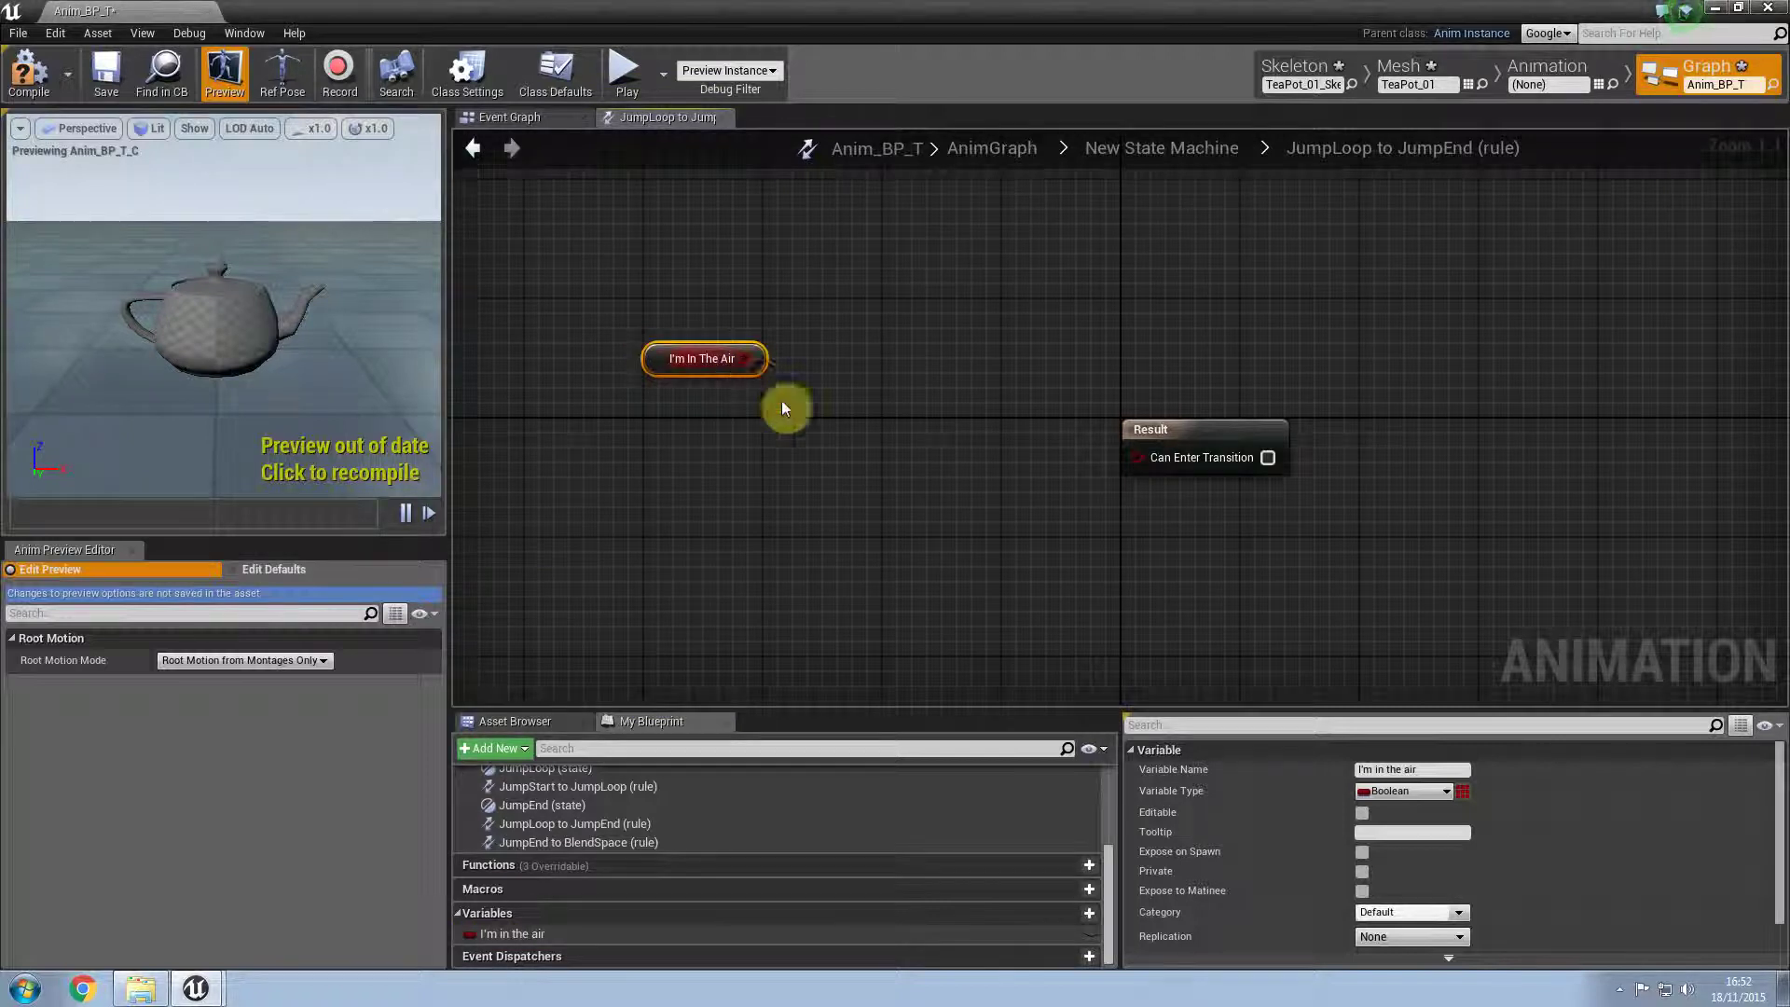
pyautogui.moveTo(749, 360); pyautogui.dragTo(831, 430)
pyautogui.write('!')
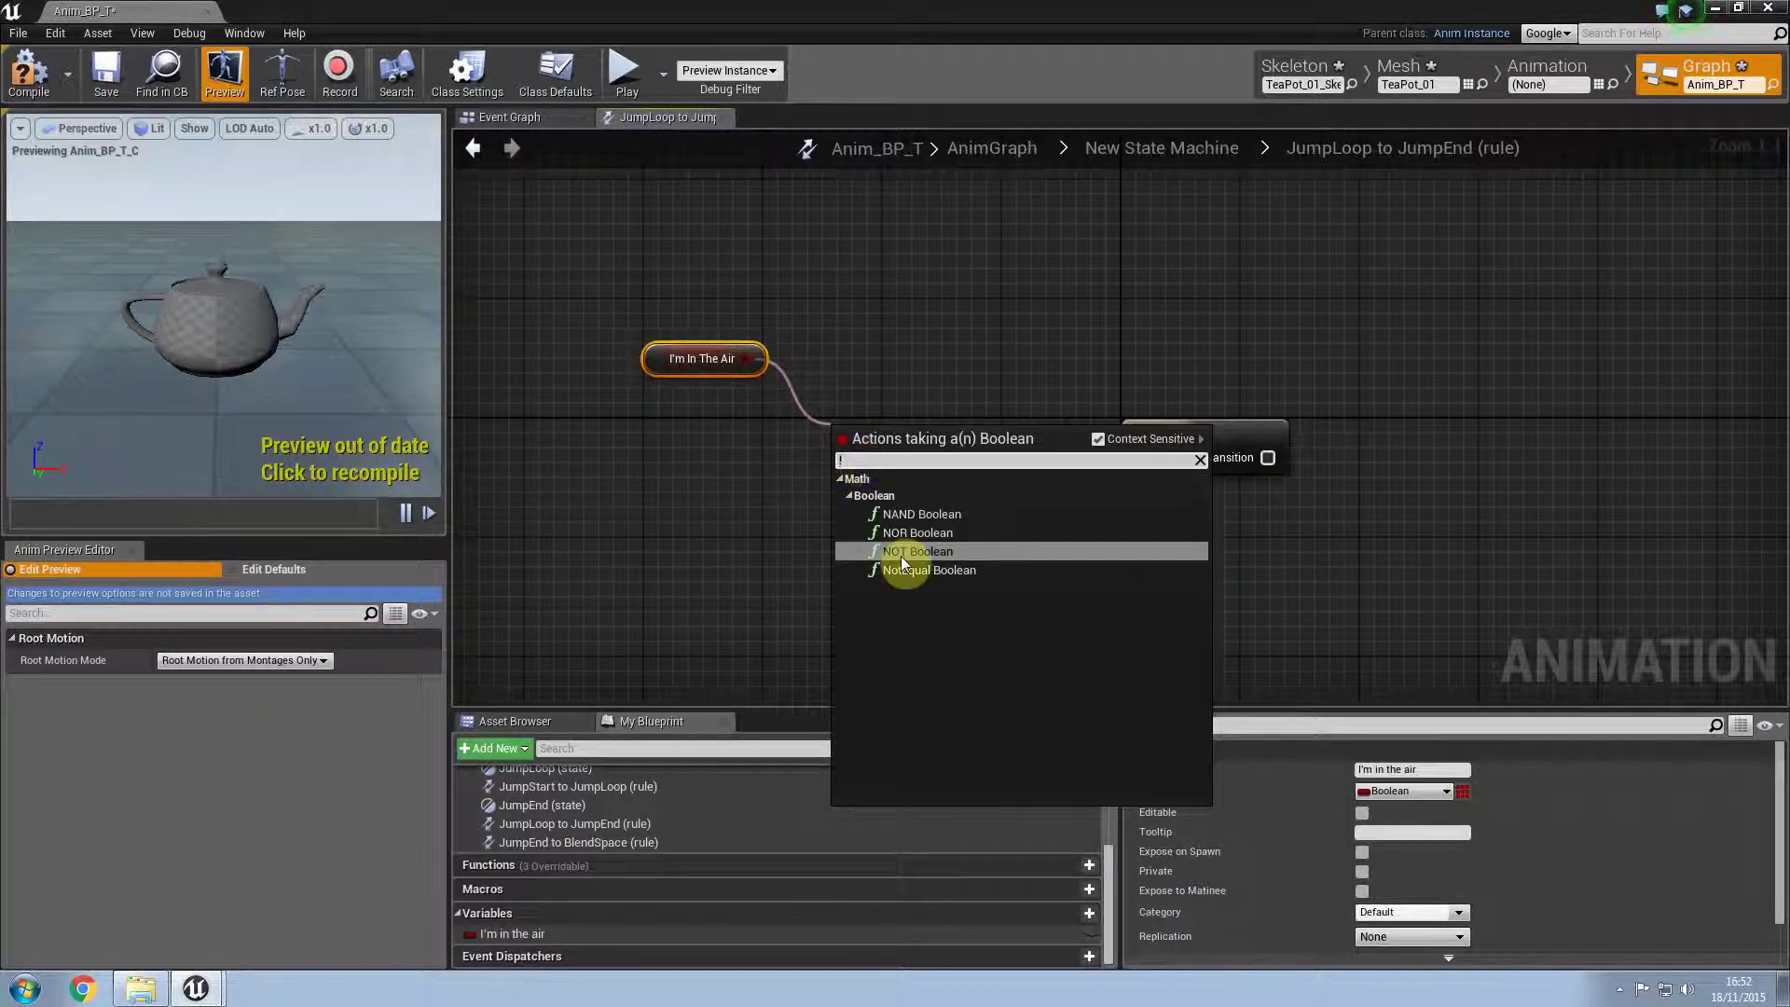
pyautogui.press('Return')
pyautogui.moveTo(905, 449); pyautogui.dragTo(1140, 456)
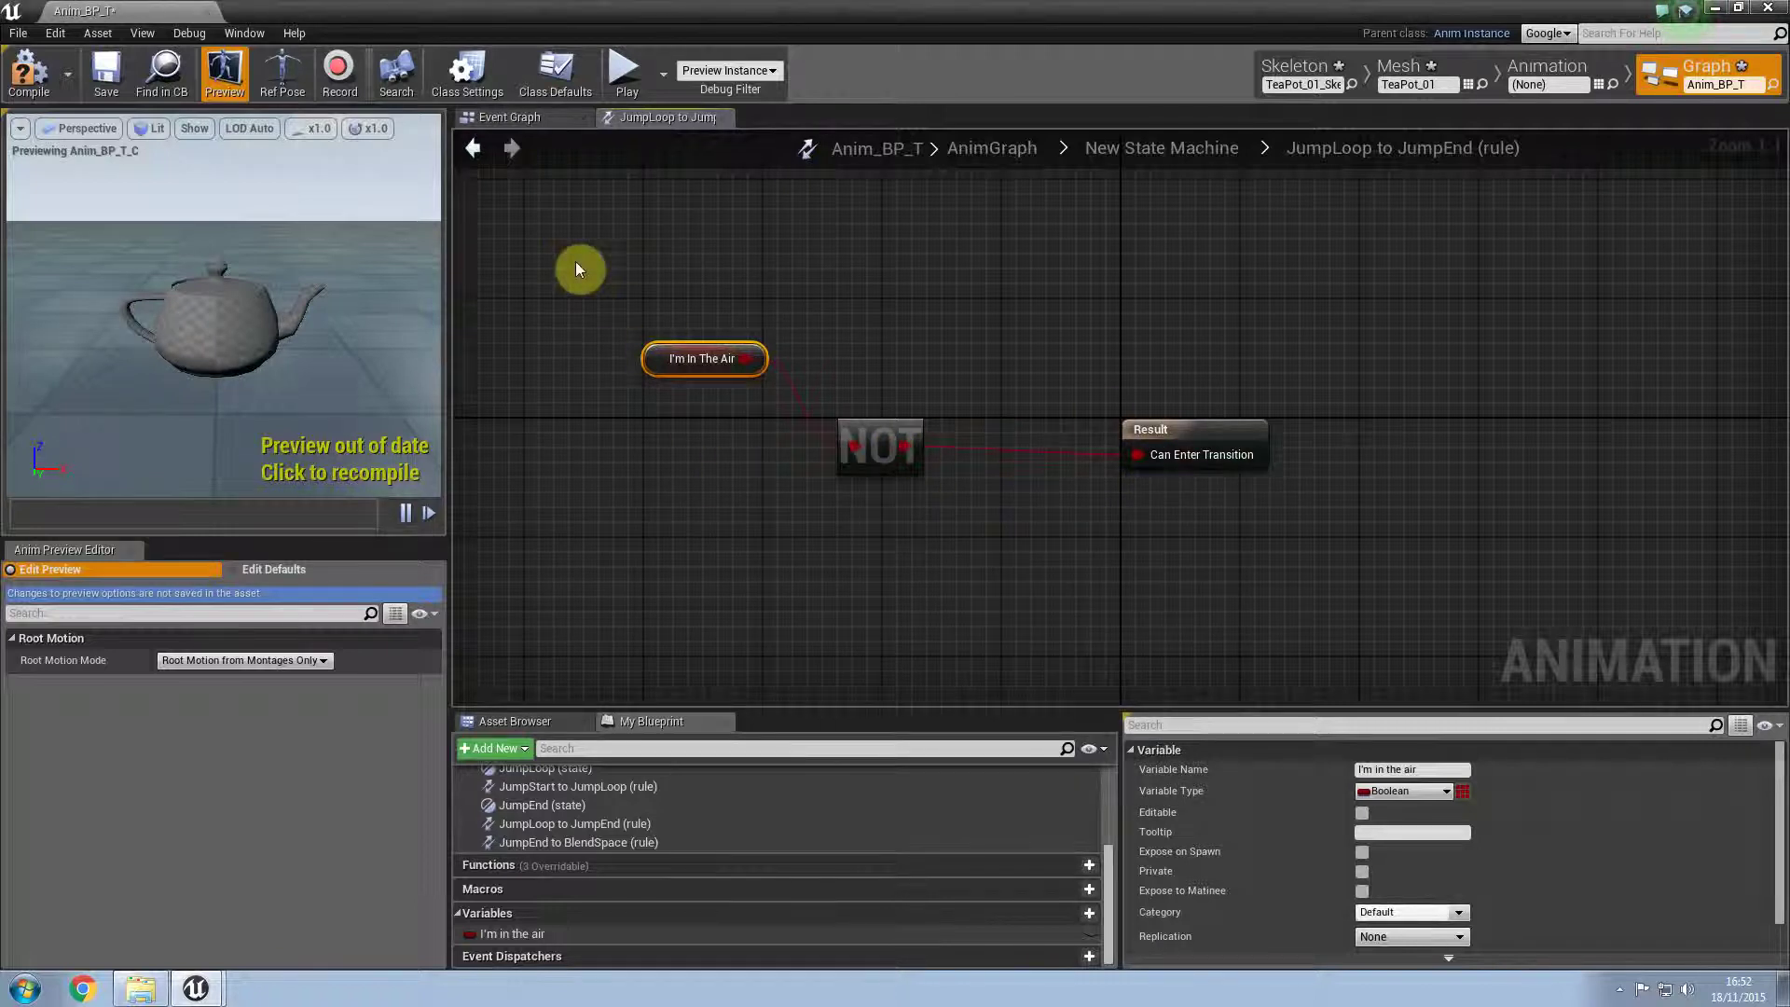
# Step: Compile the Animation Blueprint and return to the state machine
pyautogui.press('F7')
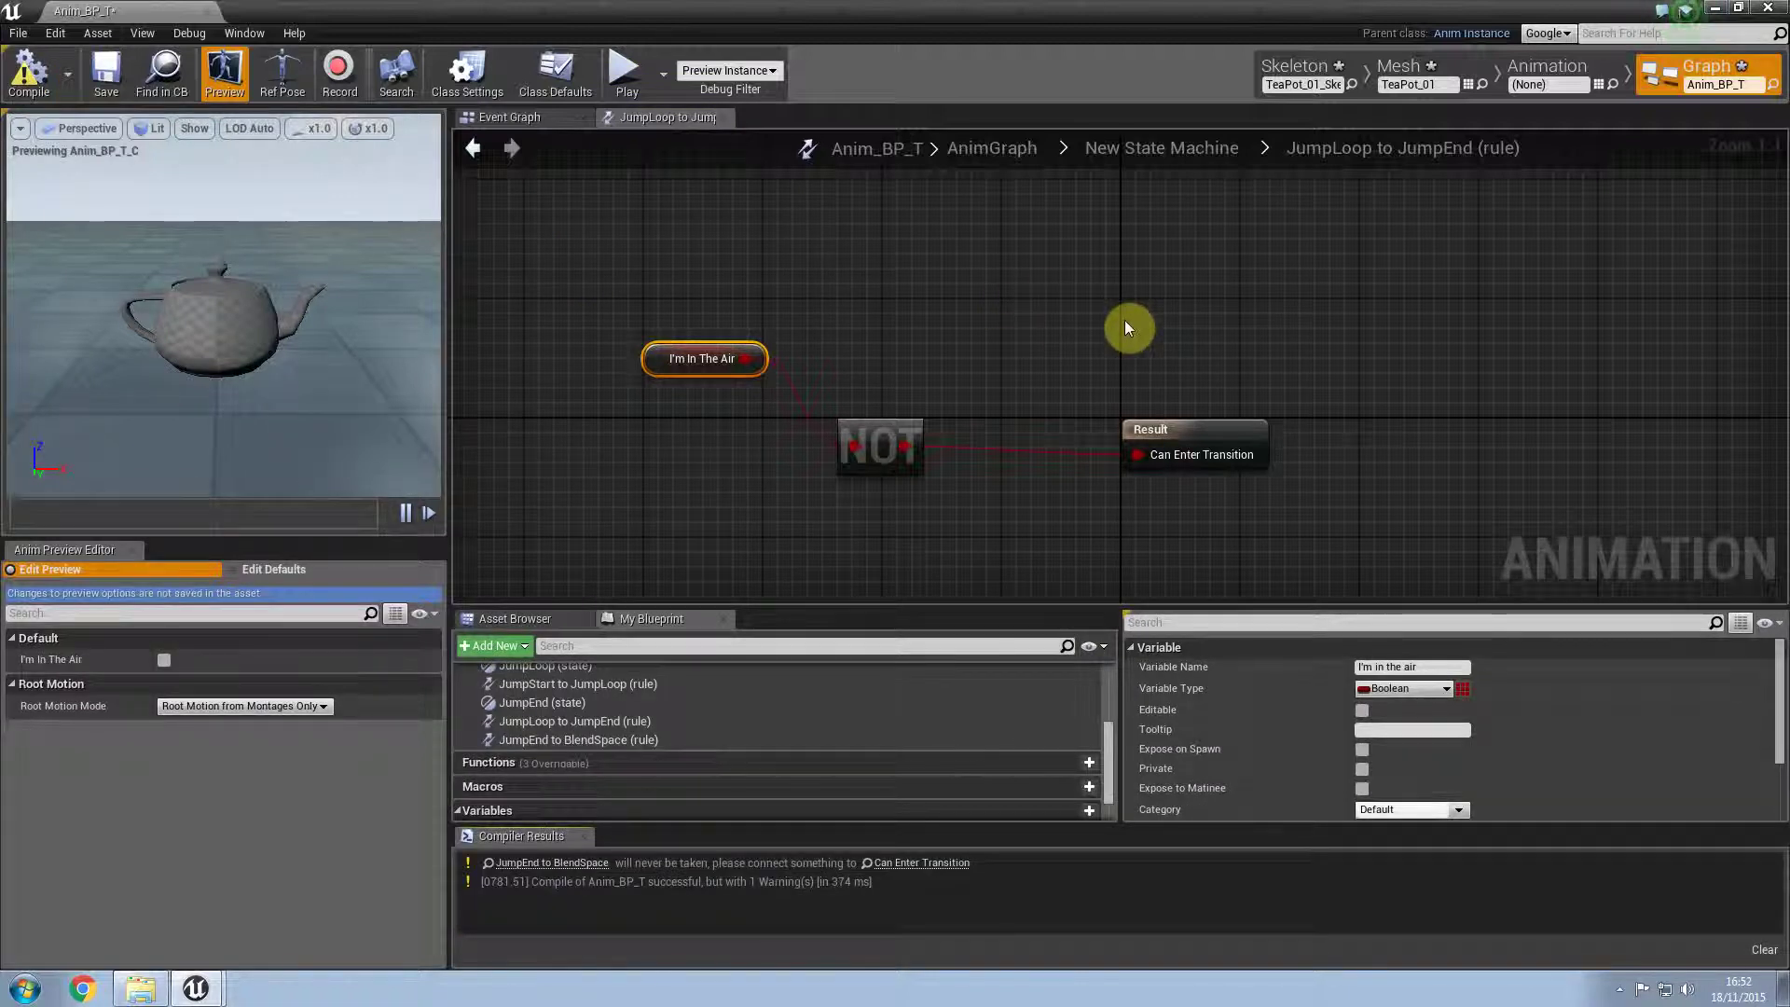
pyautogui.moveTo(611, 300); pyautogui.dragTo(1287, 559)
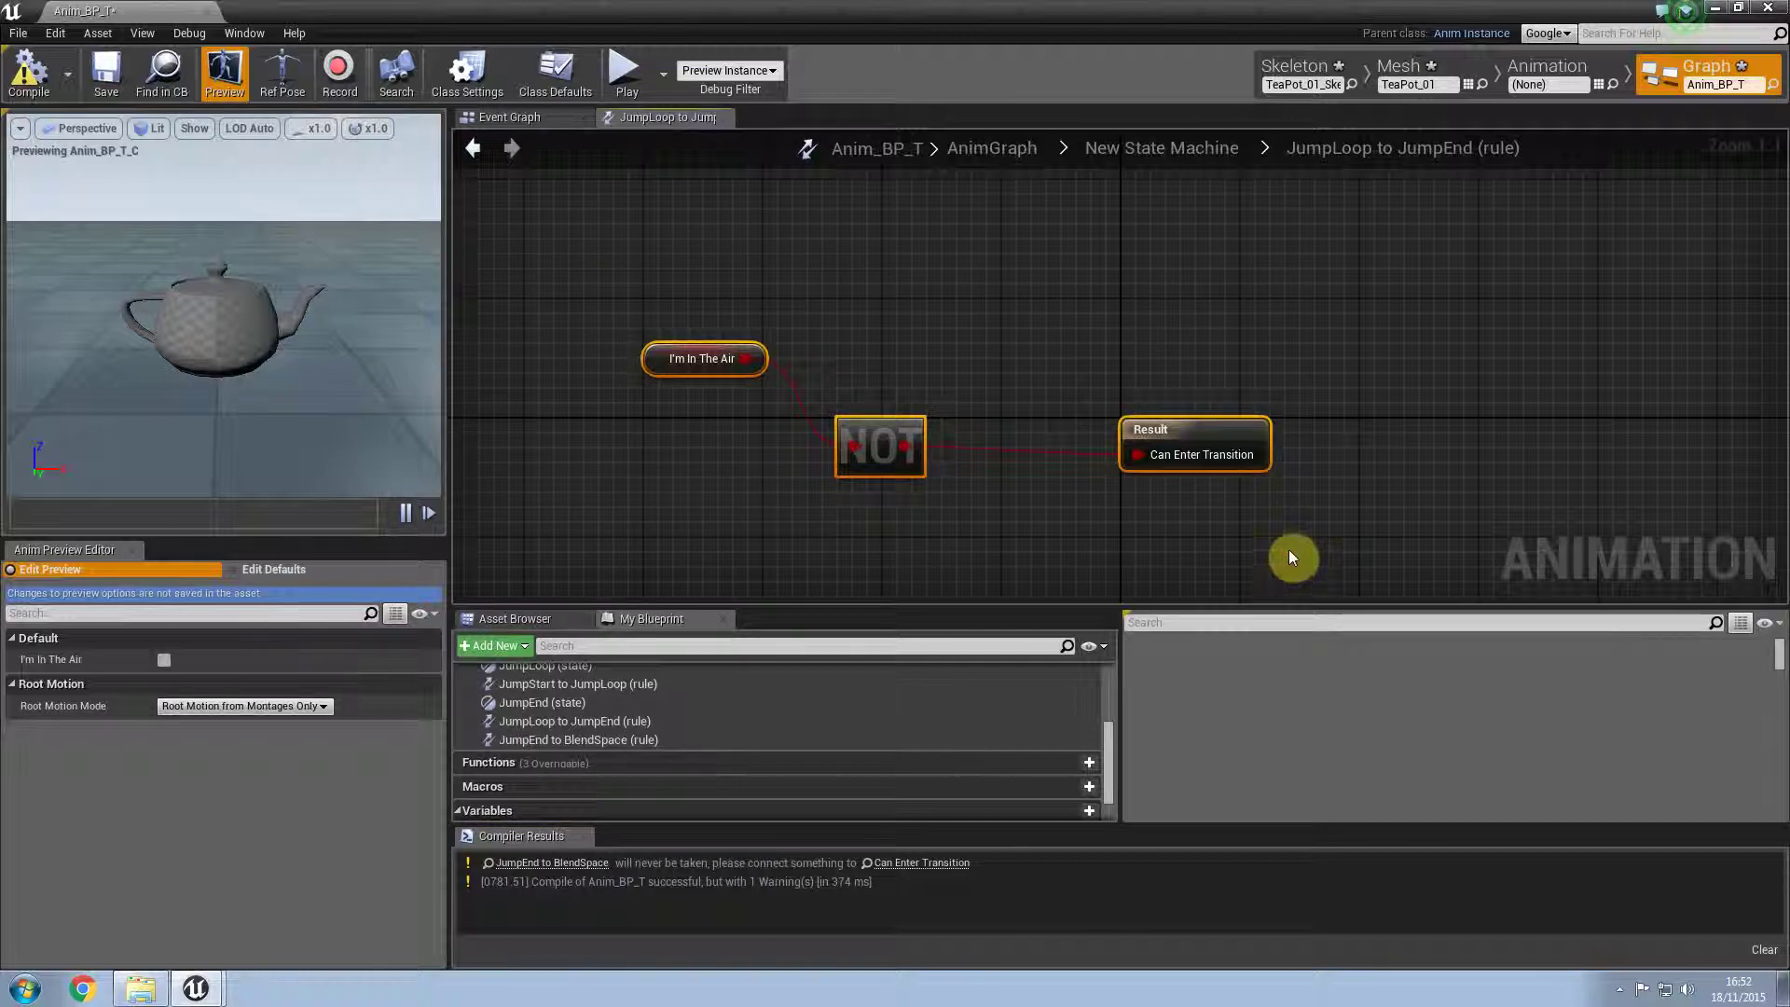
pyautogui.click(1169, 148)
# Step: In the JumpEnd to BlendSpace transition rule, add a Time Remaining (ratio) node for Anim_05_Jump_03_End
pyautogui.doubleClick(1160, 470)
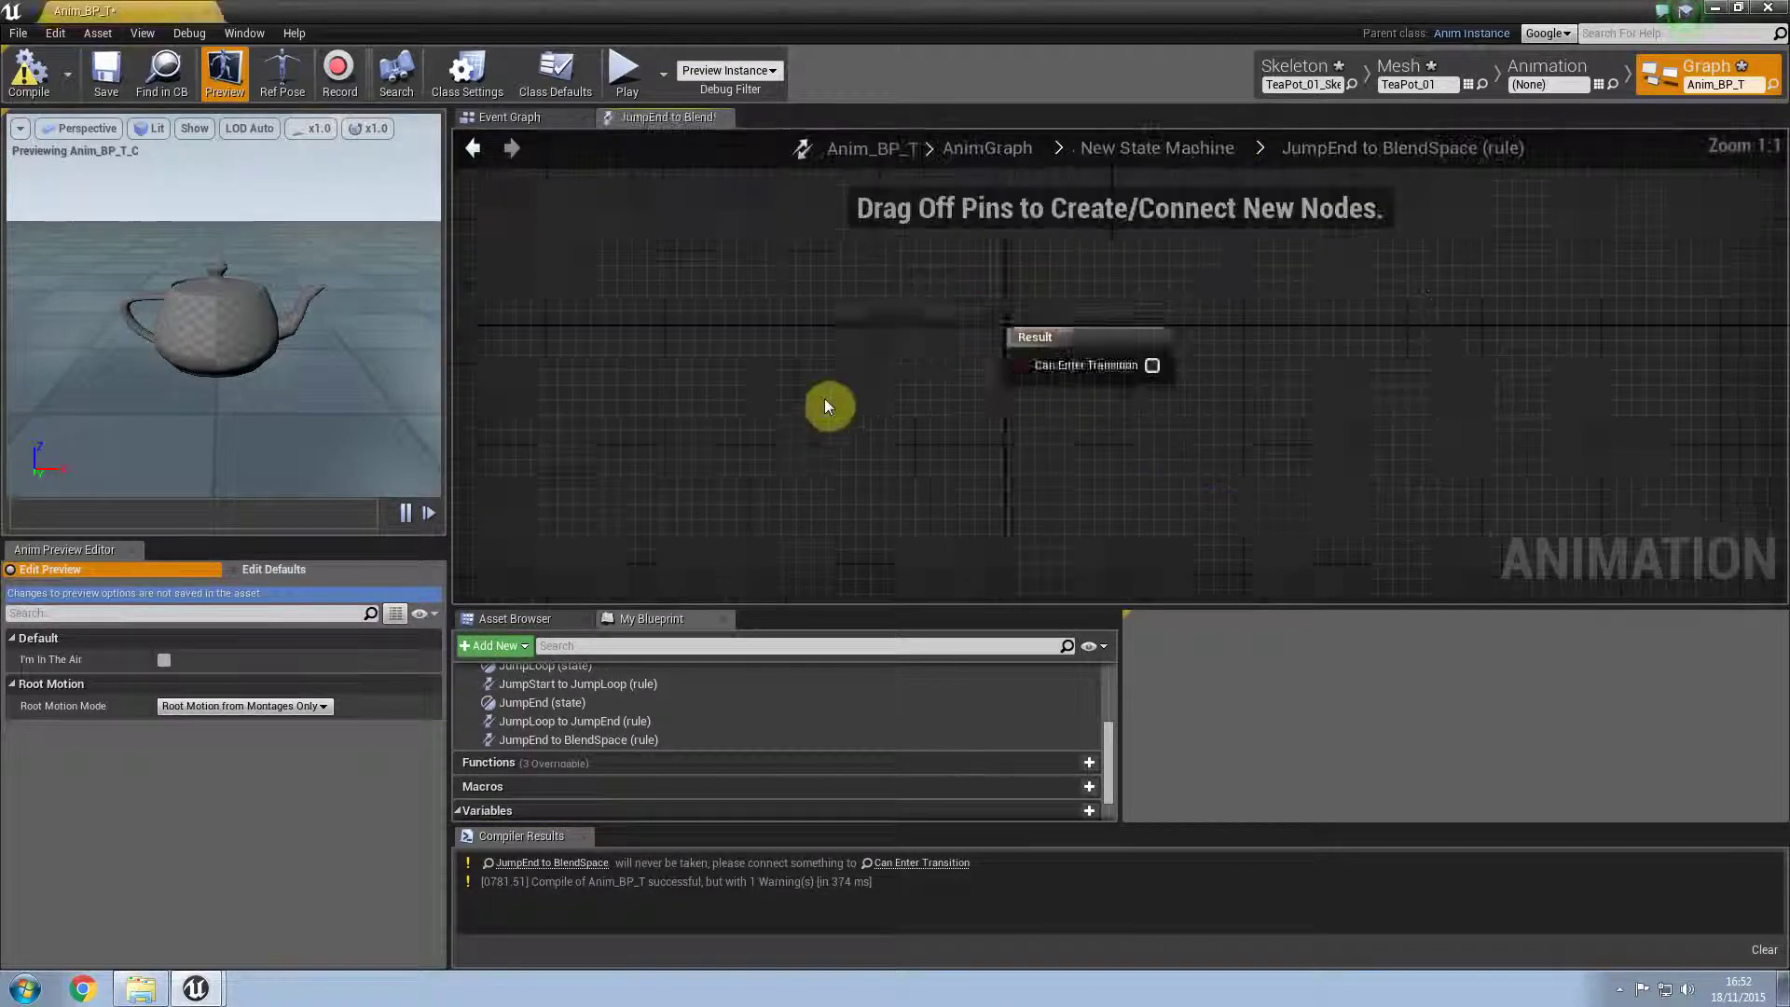
pyautogui.rightClick(791, 326)
pyautogui.write('time rem')
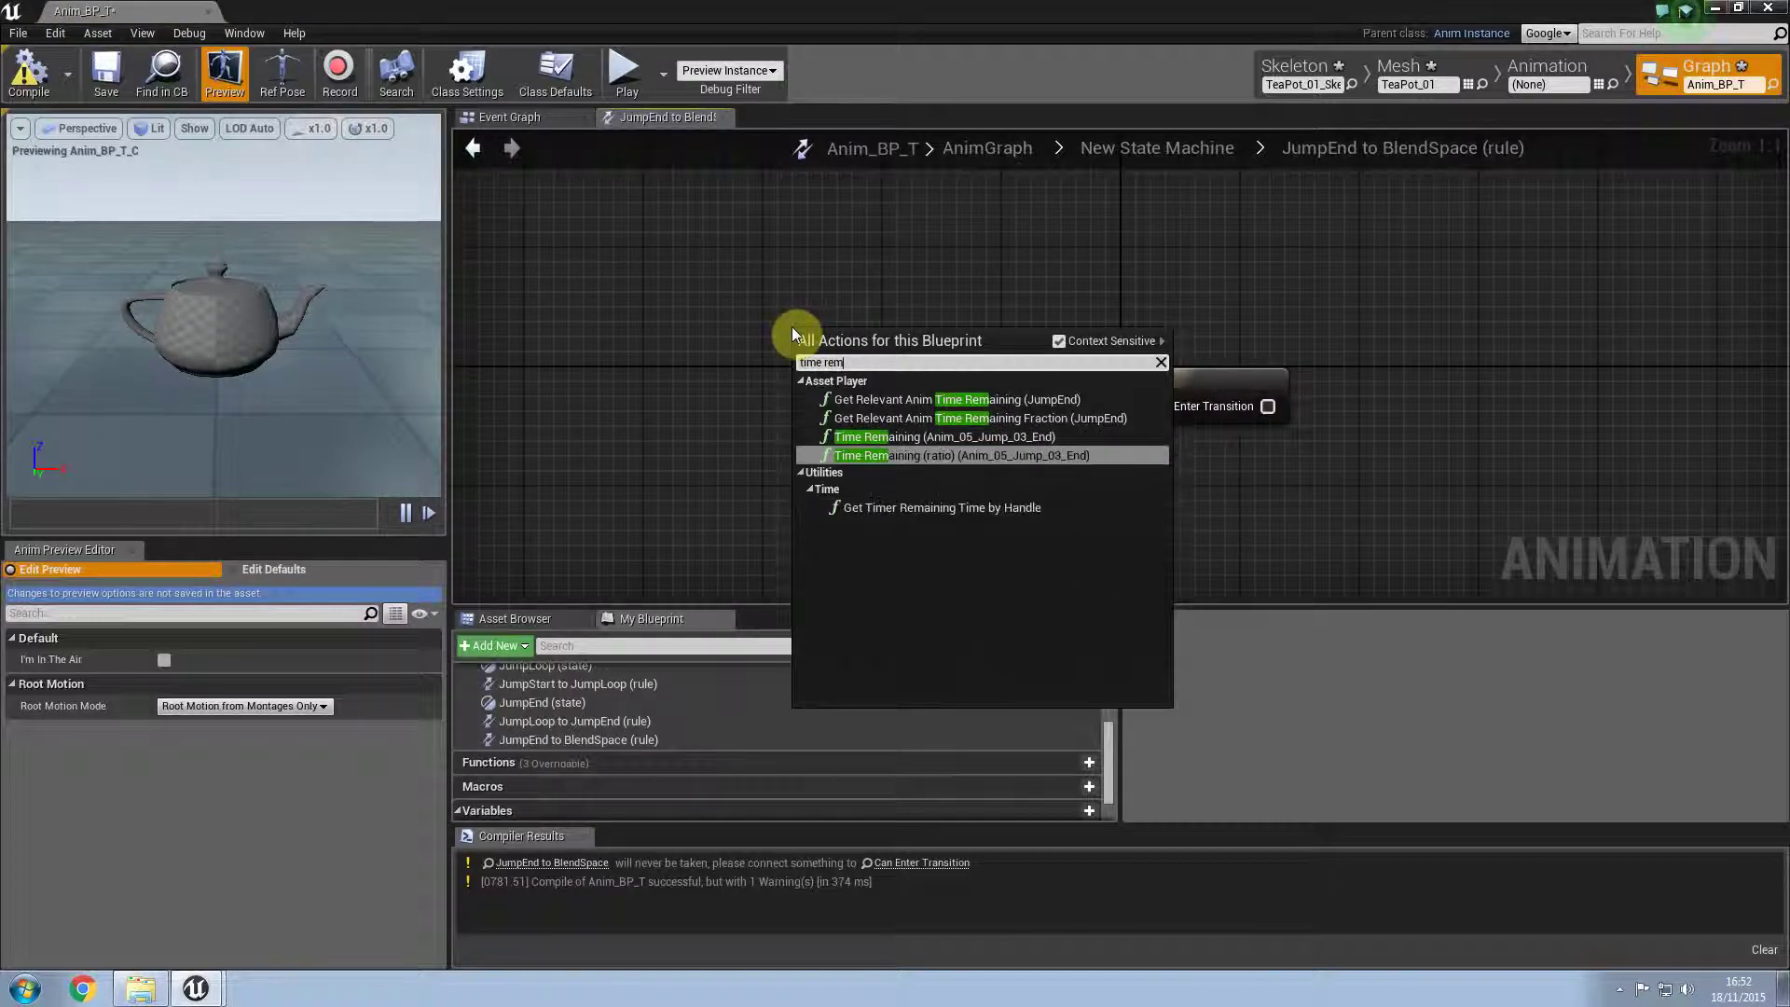
pyautogui.press('Return')
# Step: Compare the Anim_05_Jump_03_End remaining ratio with a <= node set to 0.5 and connect the result to Can Enter Transition
pyautogui.moveTo(1100, 336); pyautogui.dragTo(990, 383)
pyautogui.write('=')
pyautogui.press('Return')
pyautogui.click(1047, 420)
pyautogui.write('0.5')
pyautogui.moveTo(1086, 410); pyautogui.dragTo(1143, 407)
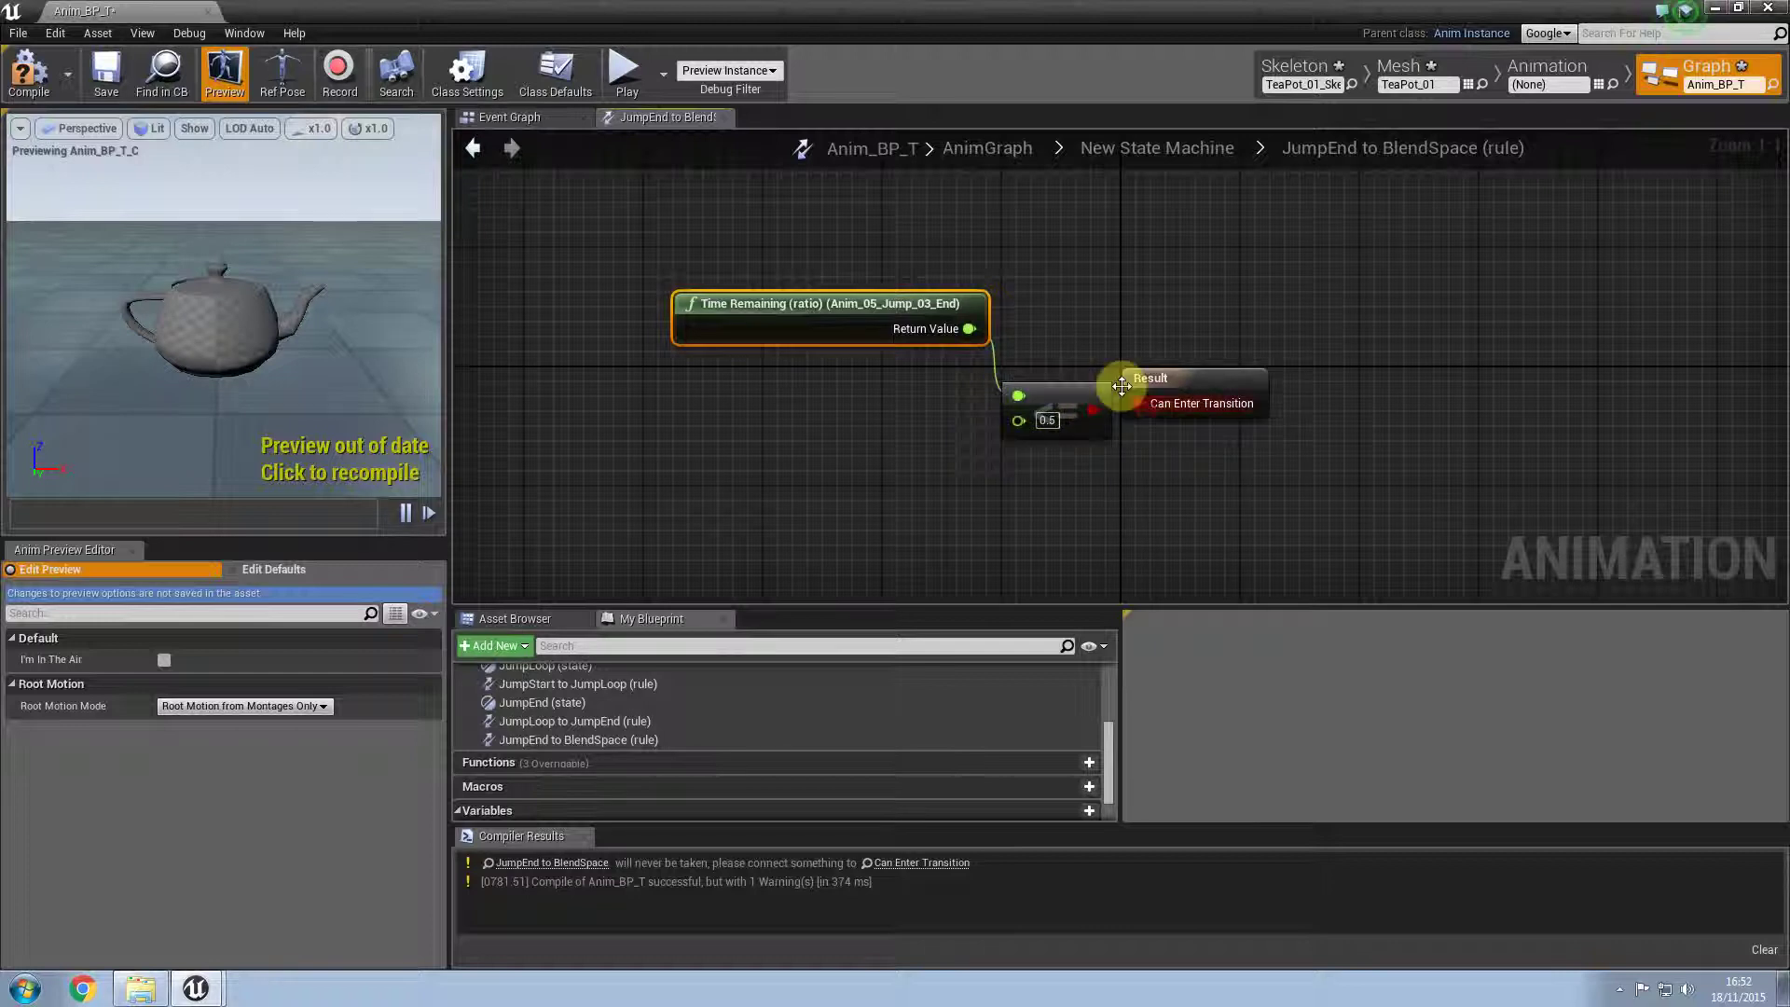
# Step: In the BlendSpace state, promote the blend space's Speed input to a variable named "Speed" and compile the blueprint
pyautogui.click(511, 119)
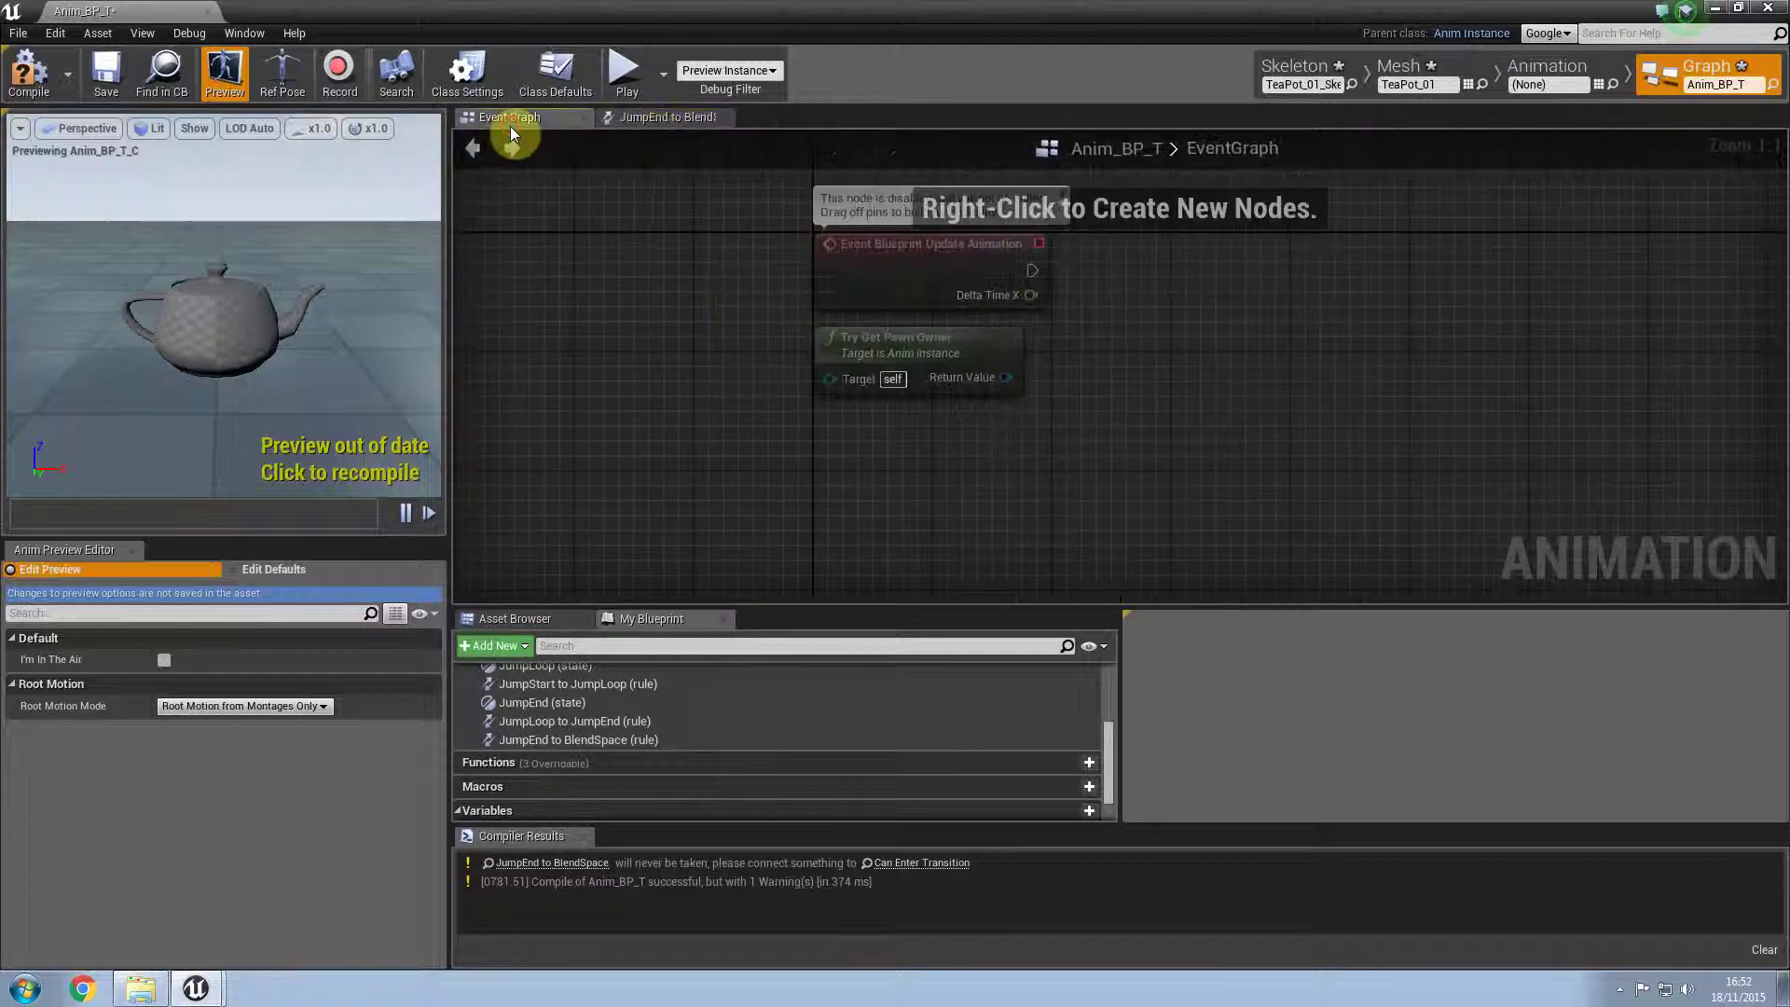
pyautogui.click(658, 119)
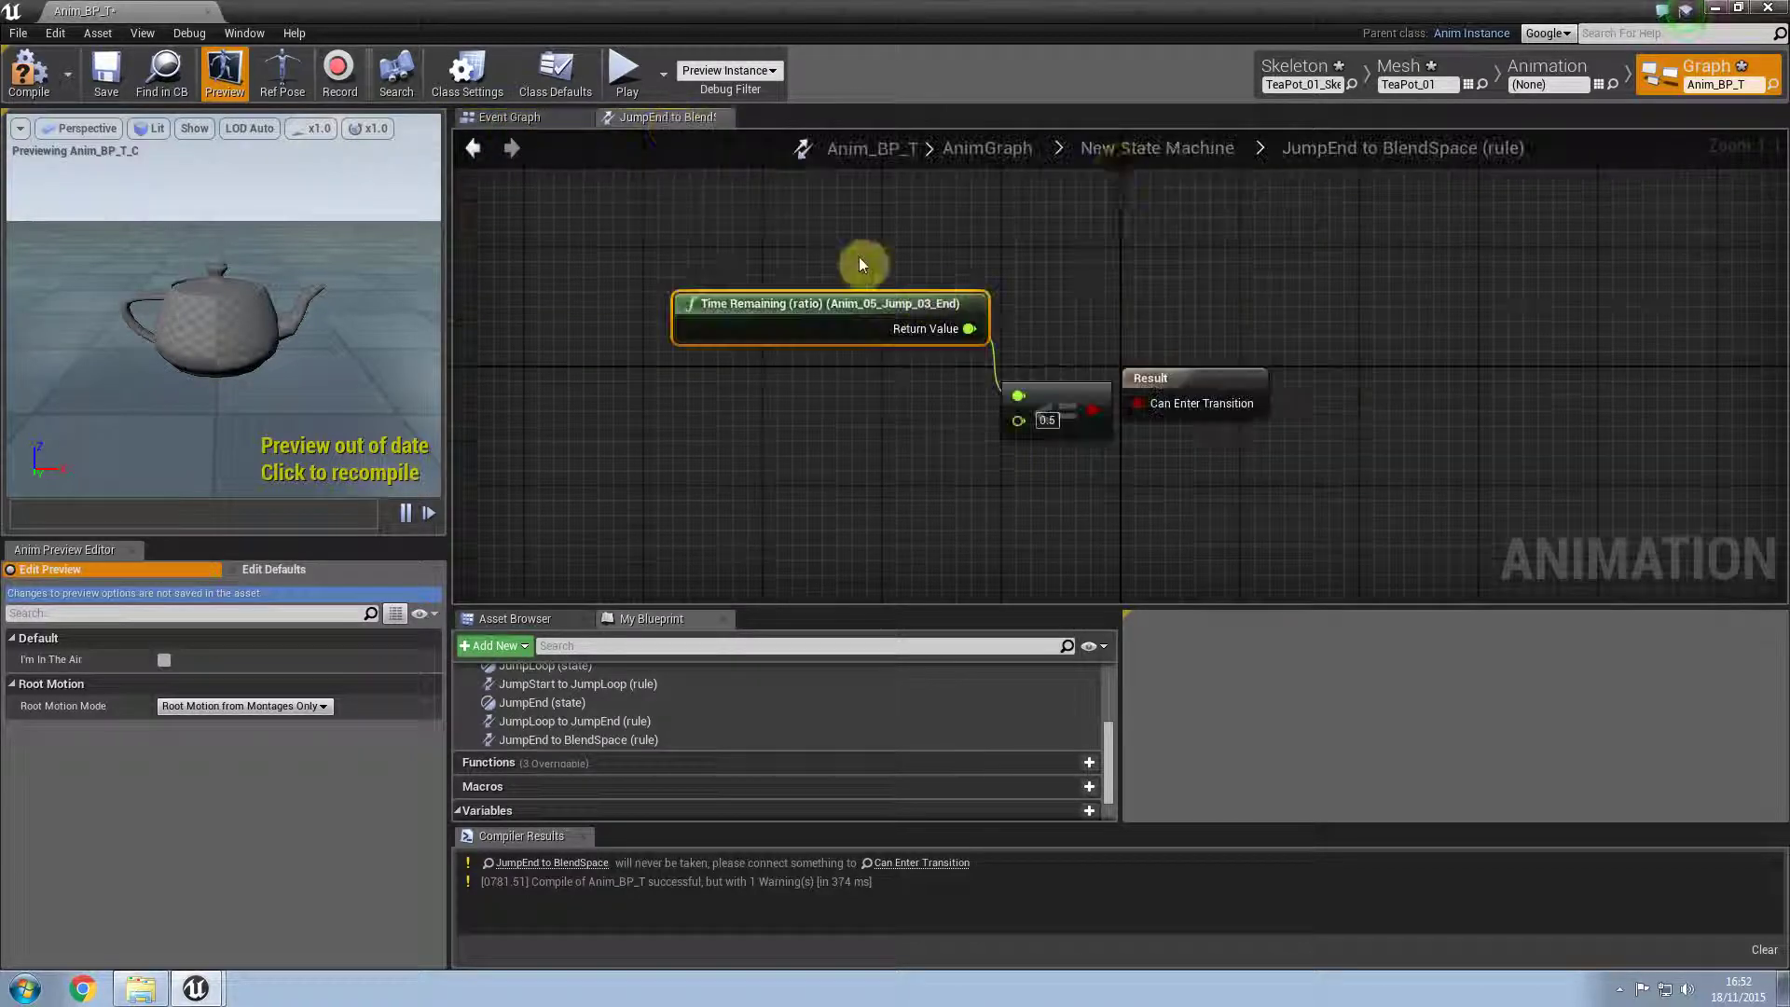
pyautogui.click(1178, 150)
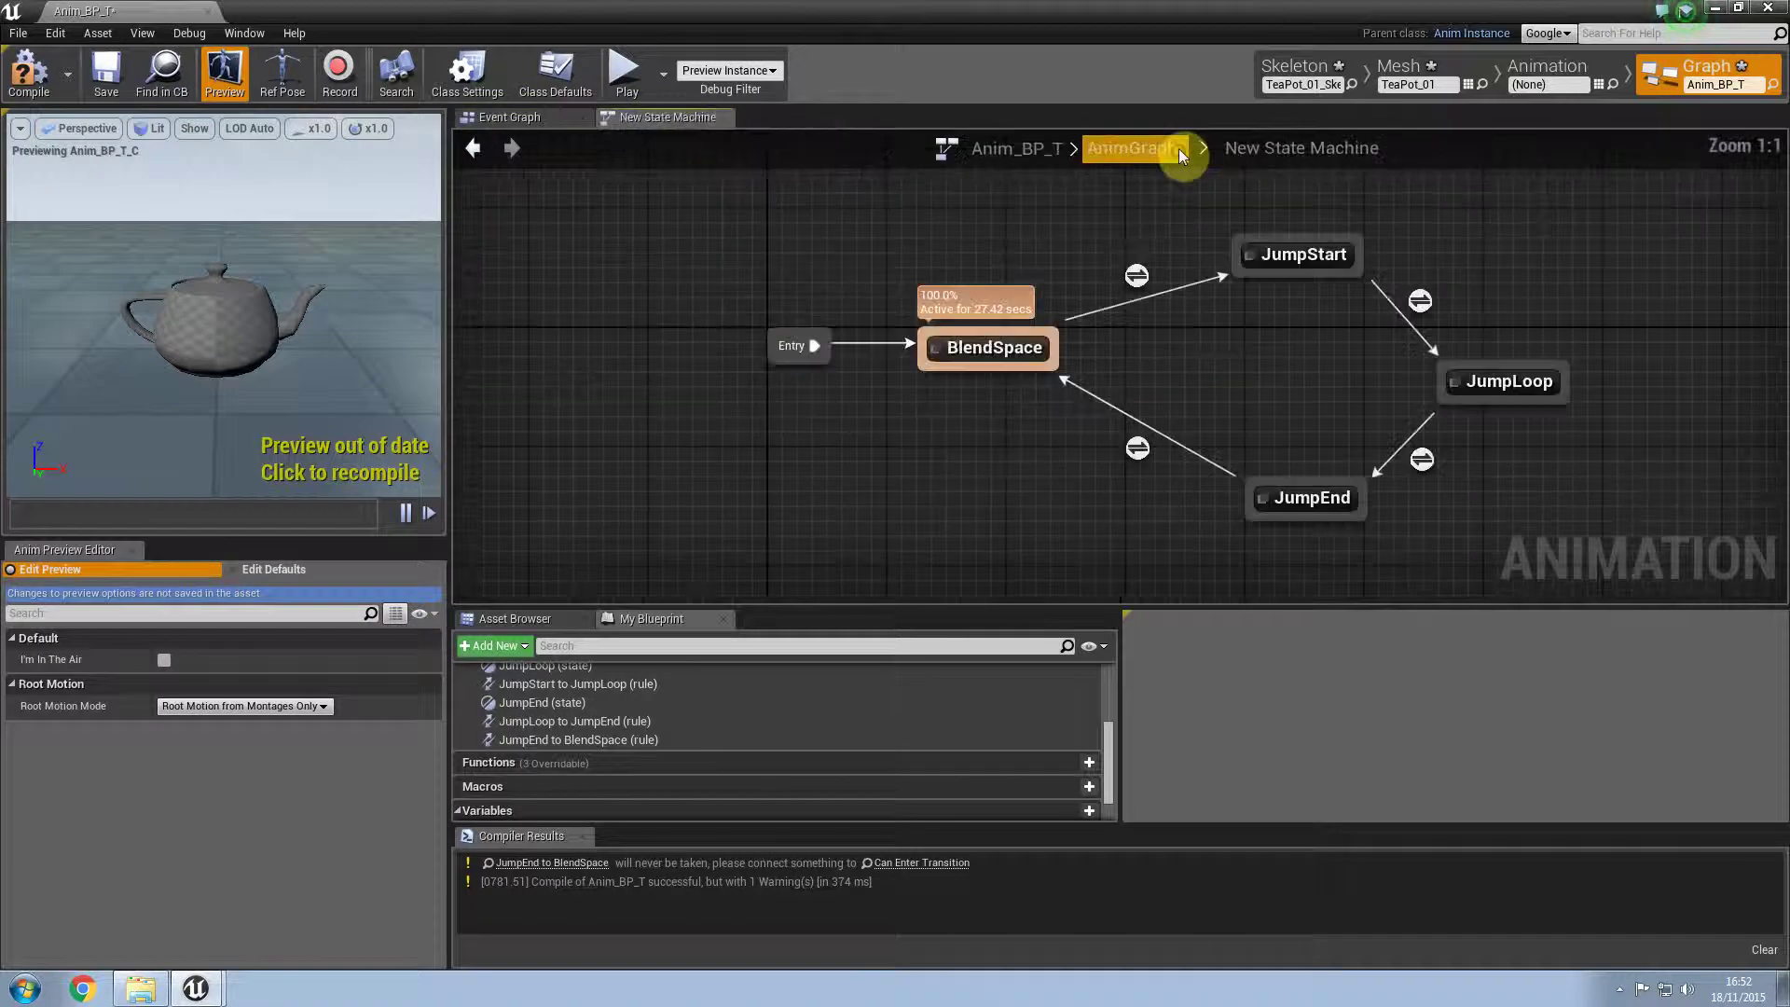
pyautogui.doubleClick(1020, 360)
pyautogui.rightClick(1015, 430)
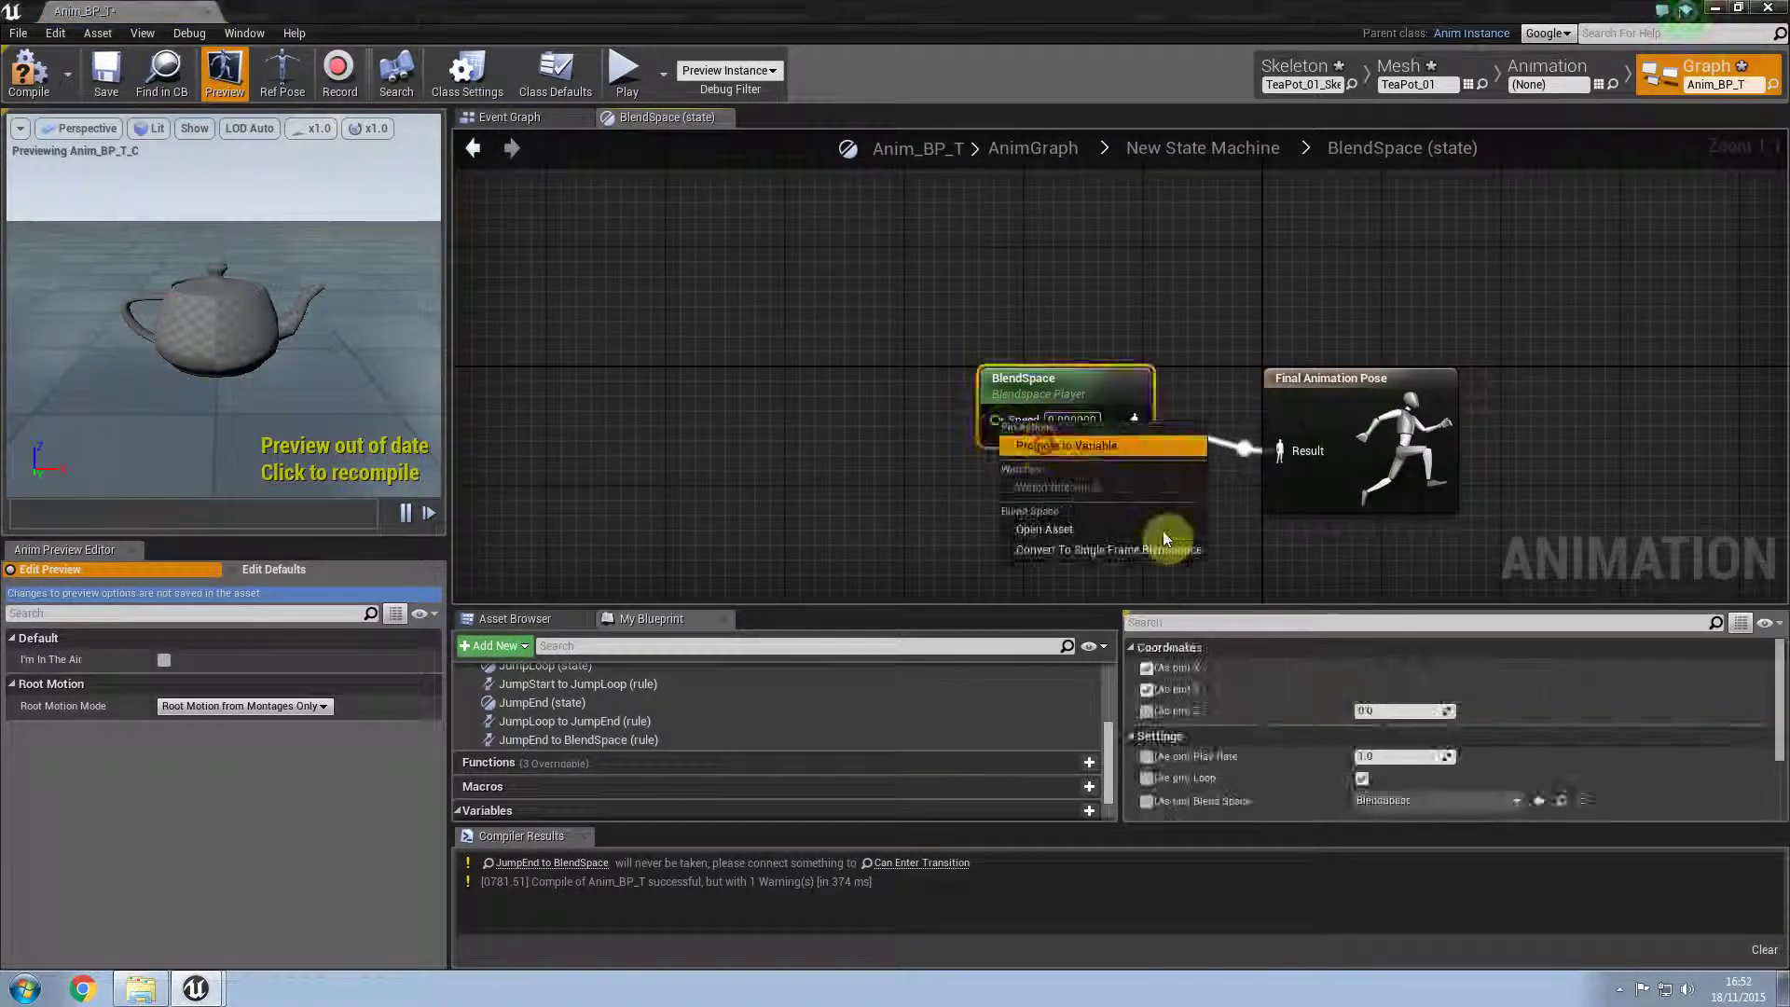
pyautogui.click(1072, 445)
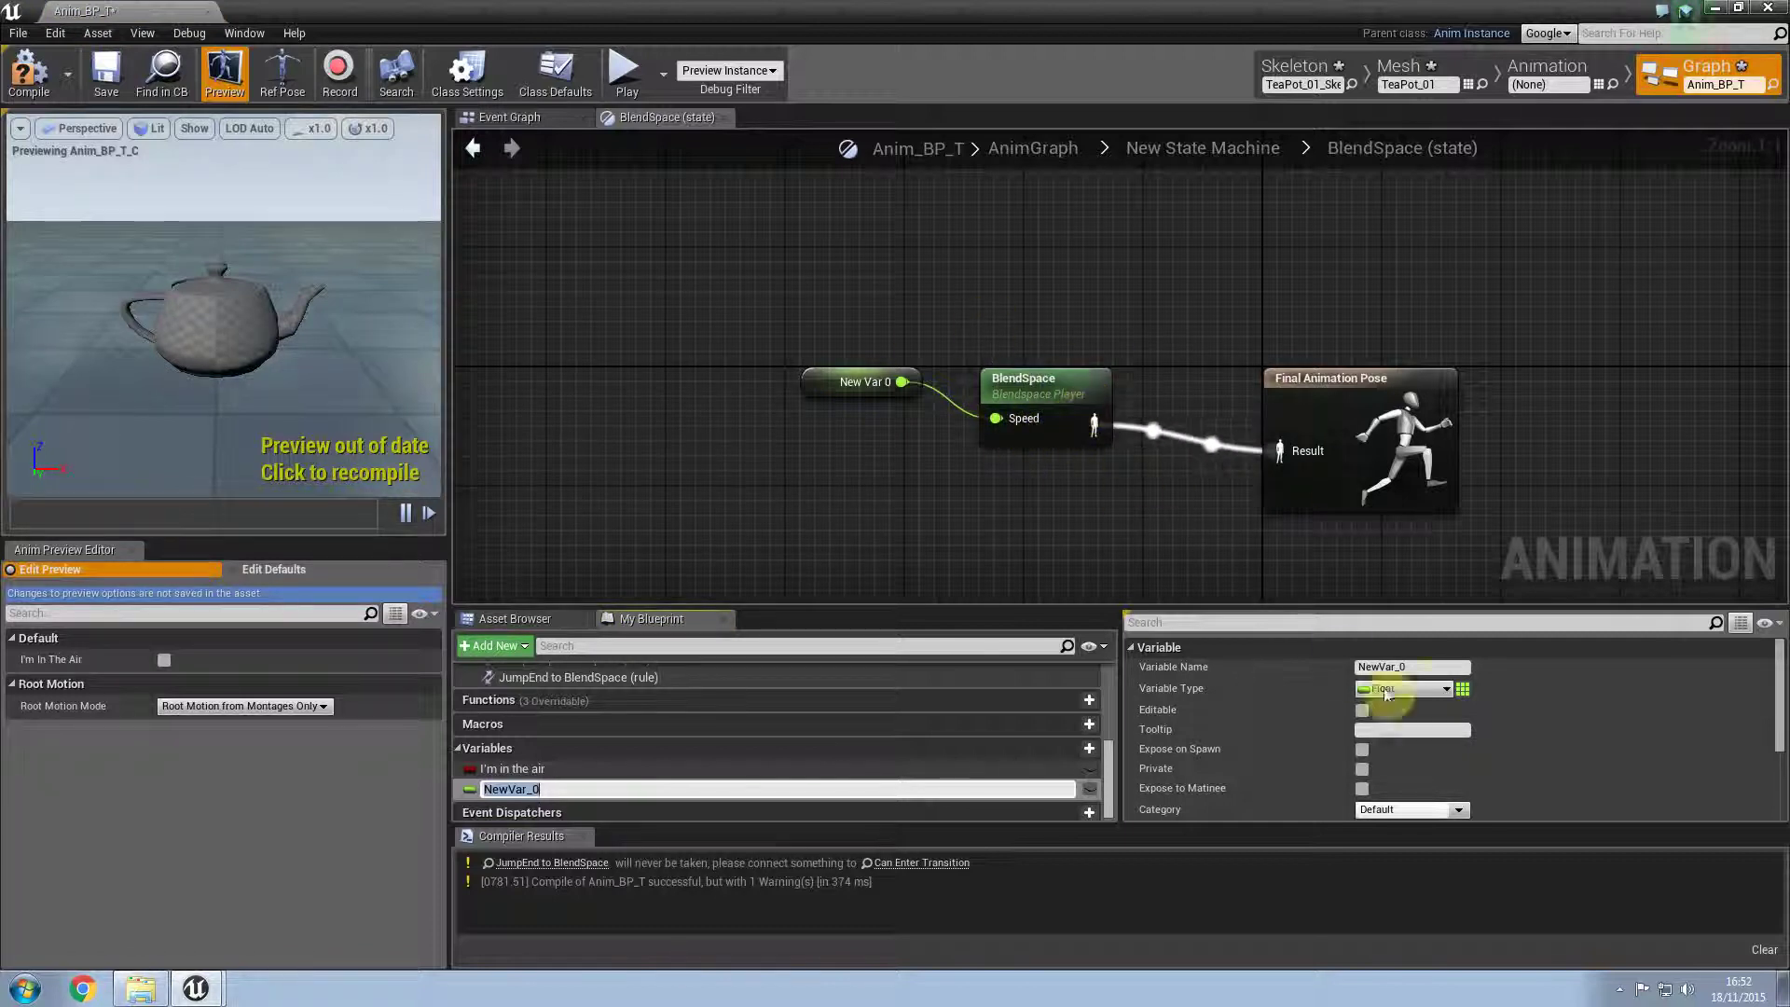
pyautogui.click(1417, 665)
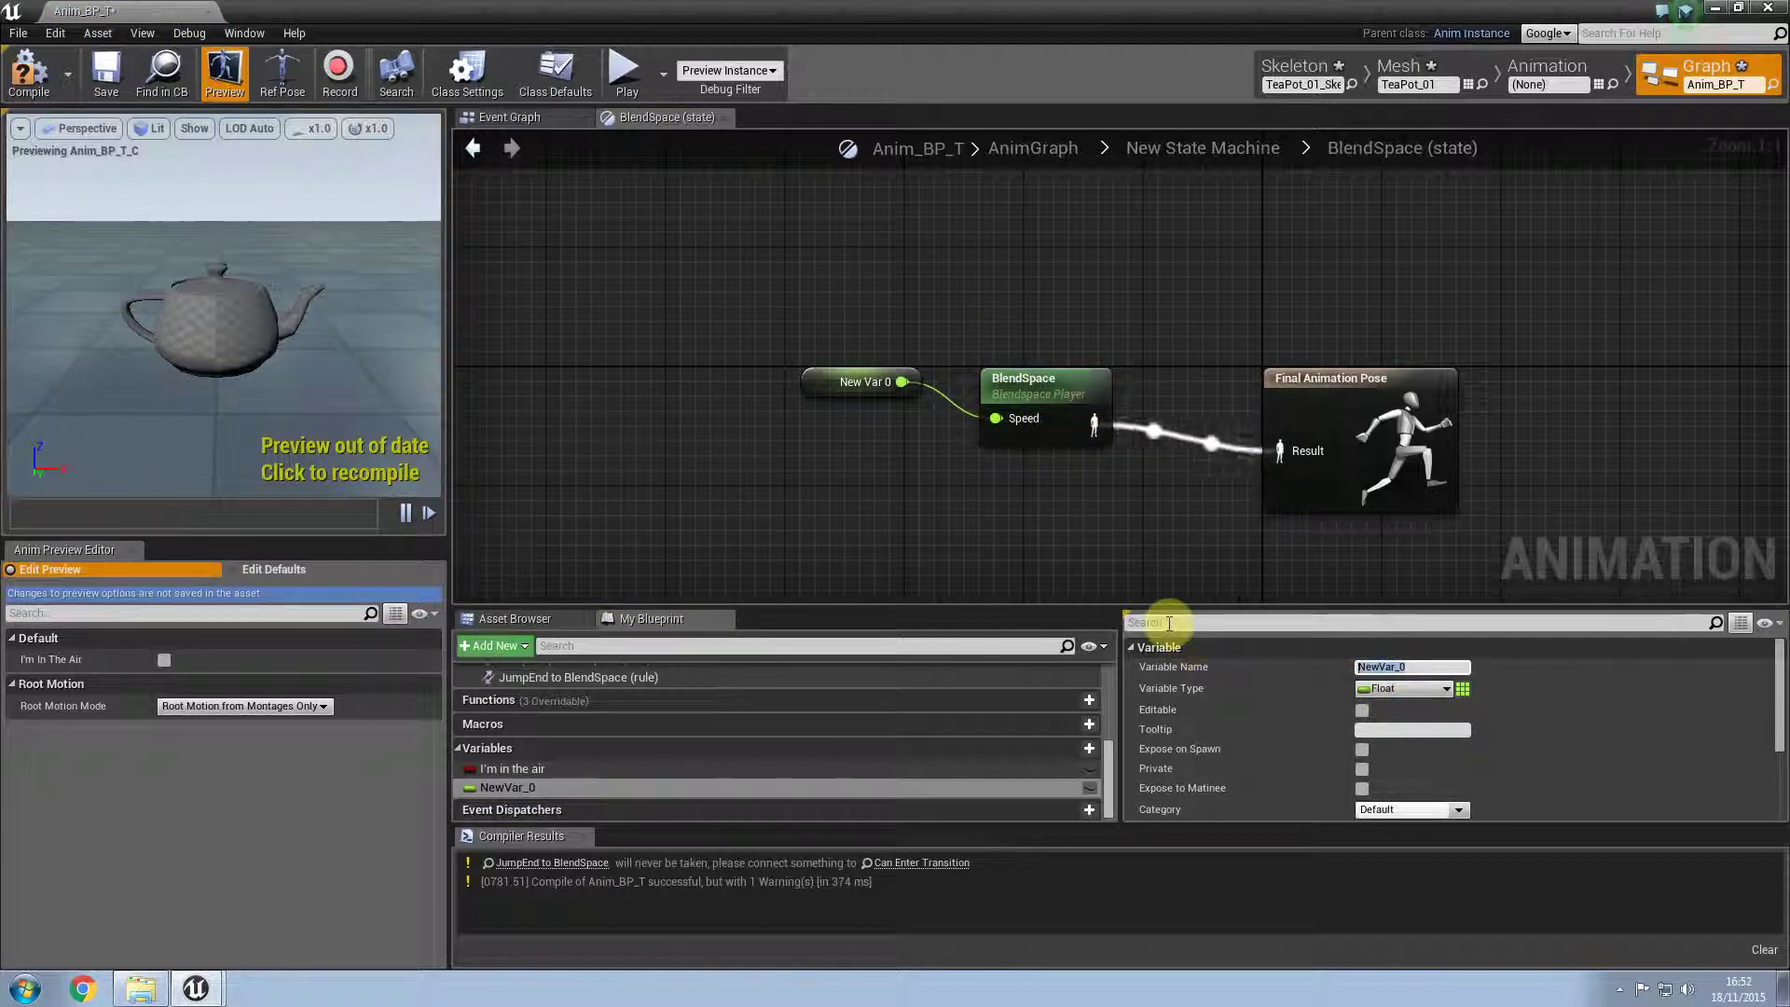
pyautogui.write('Speed')
pyautogui.press('Return')
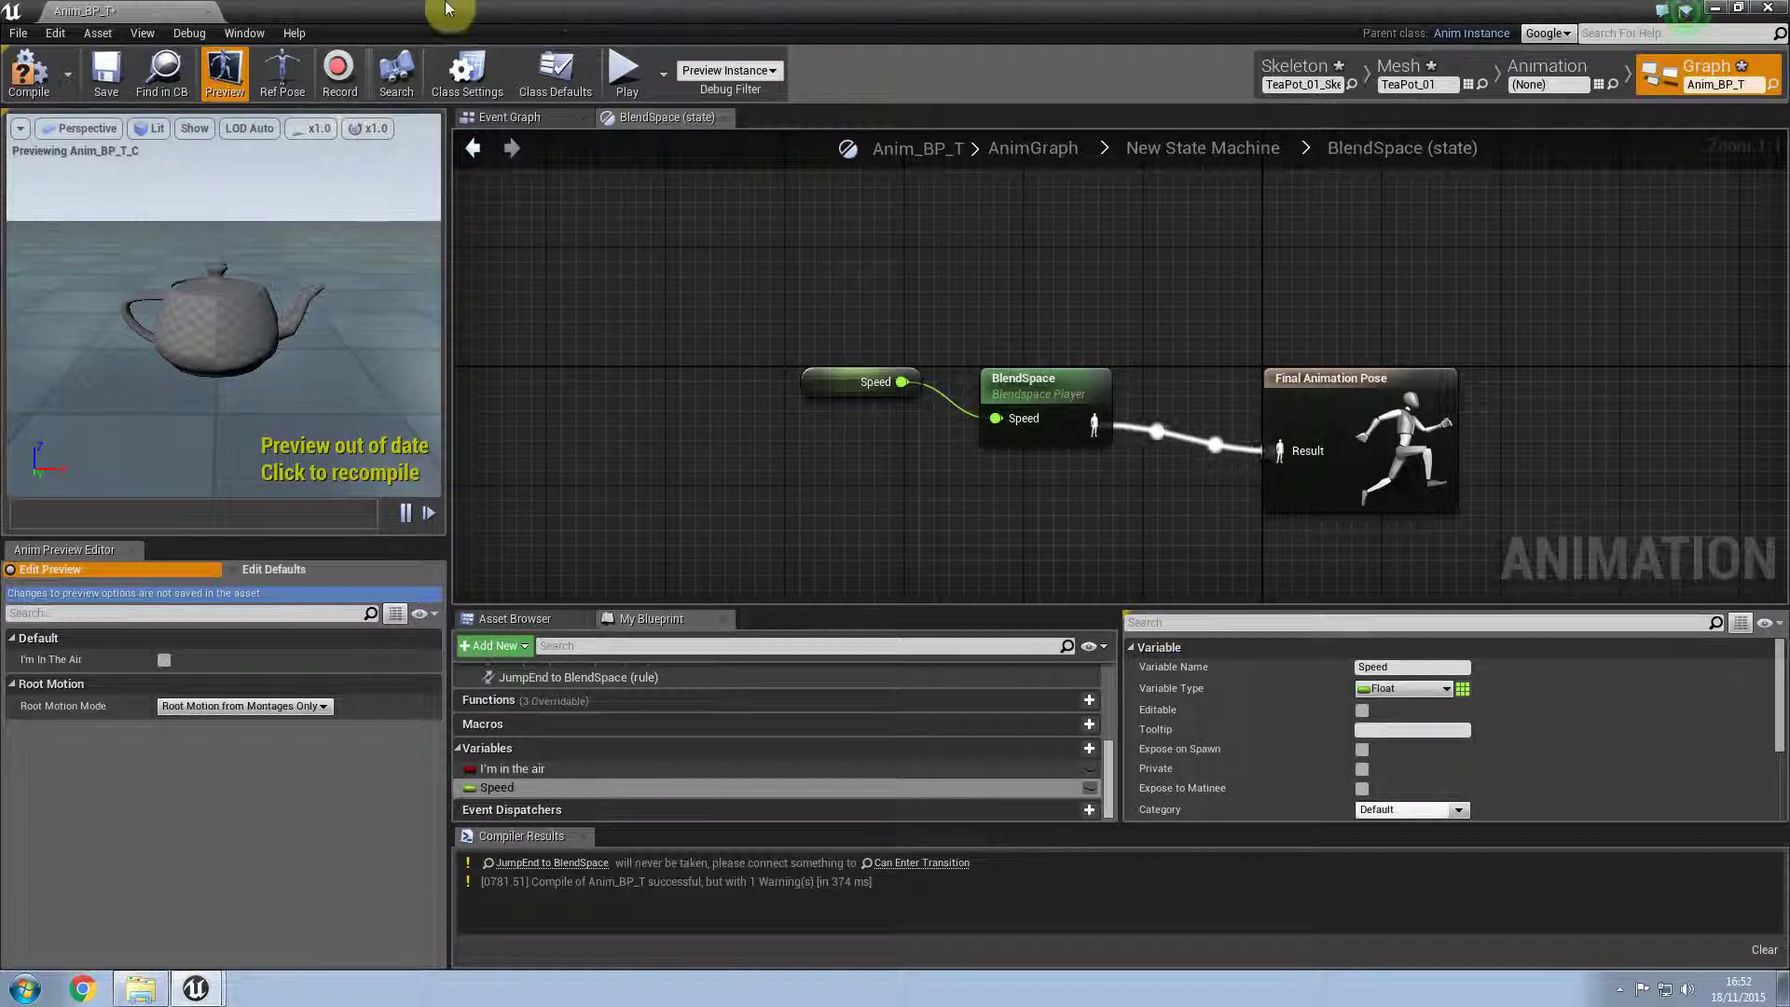
pyautogui.click(28, 74)
# Step: In the Event Graph, connect Event Blueprint Update Animation to a new IsValid node with Try Get Pawn Owner as its input object
pyautogui.click(494, 117)
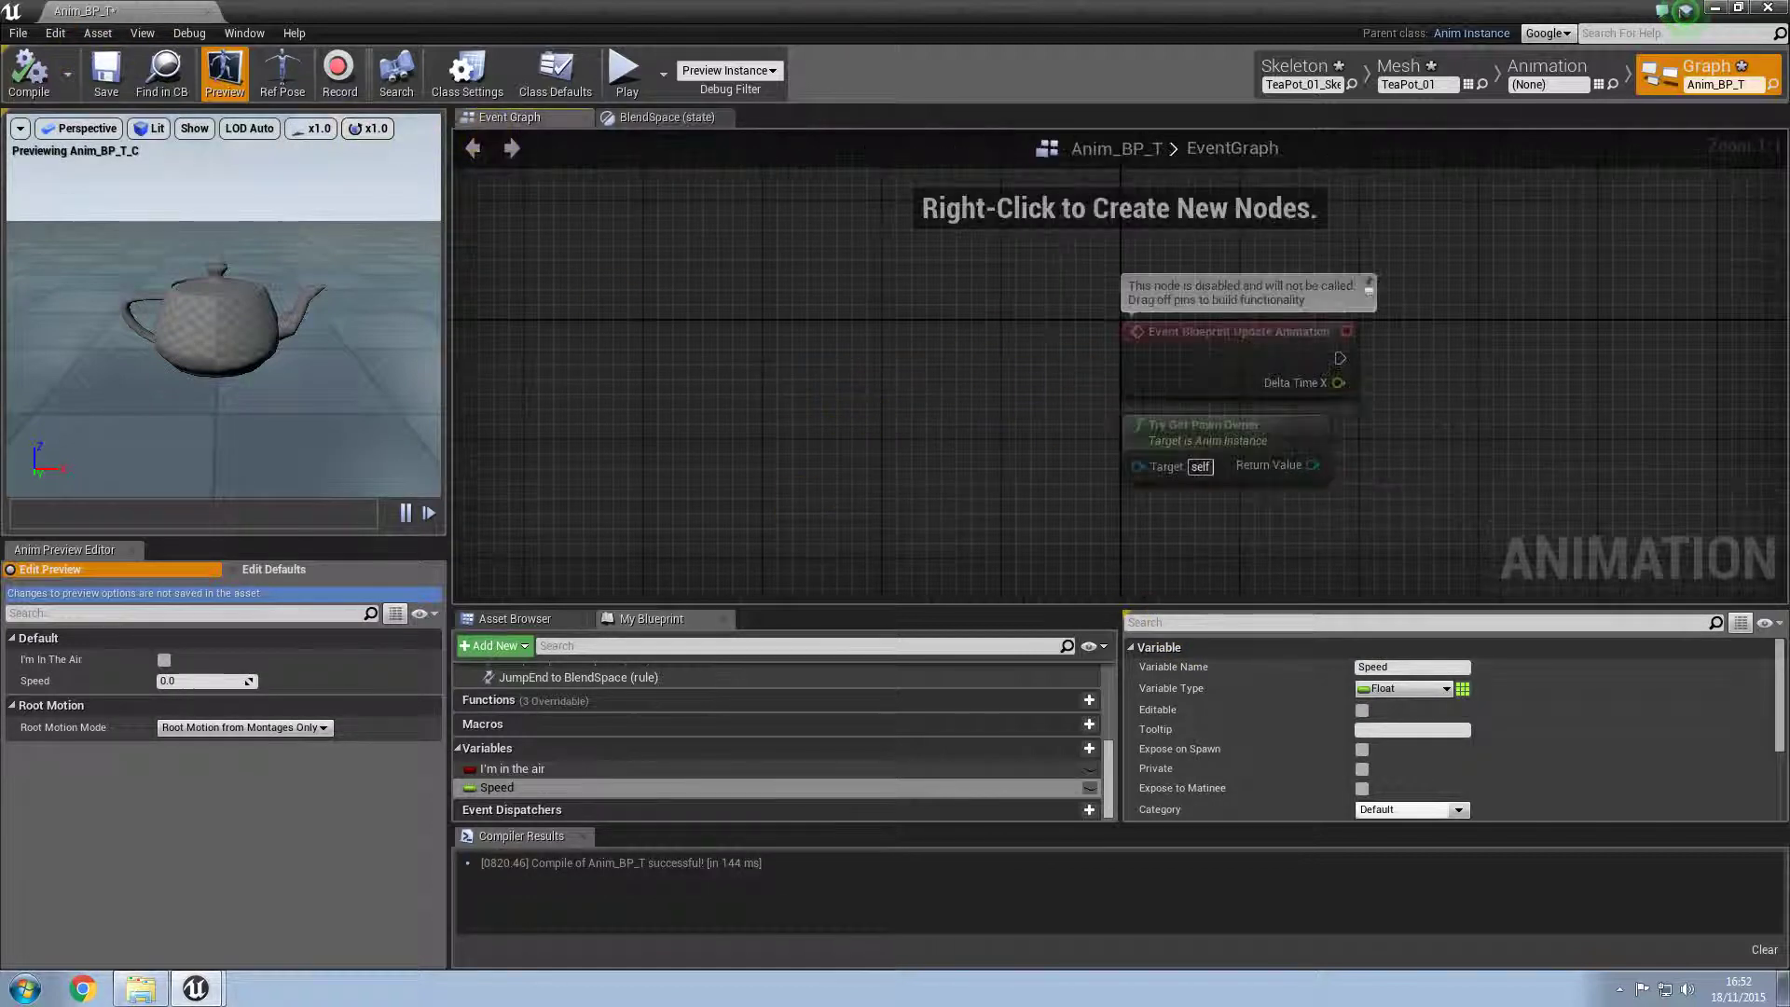
pyautogui.moveTo(1390, 364); pyautogui.dragTo(1028, 320, button='right')
pyautogui.moveTo(1208, 392); pyautogui.dragTo(1114, 432, button='right')
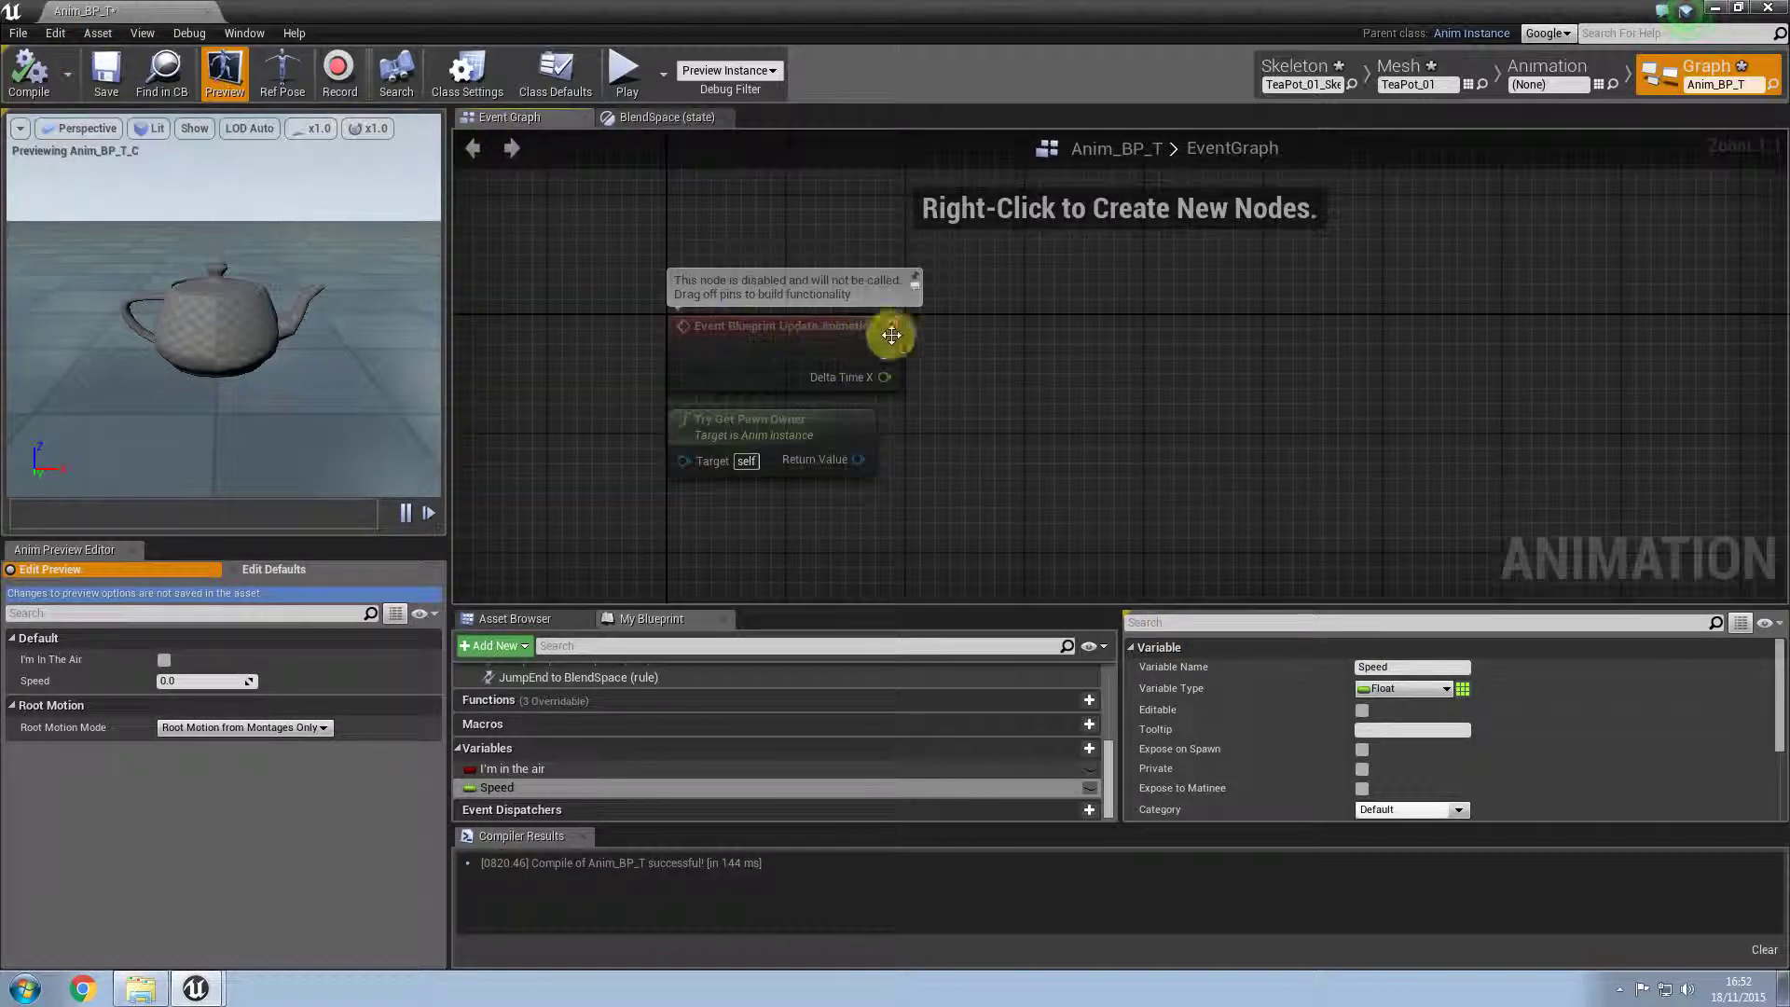
pyautogui.moveTo(886, 353); pyautogui.dragTo(1027, 354)
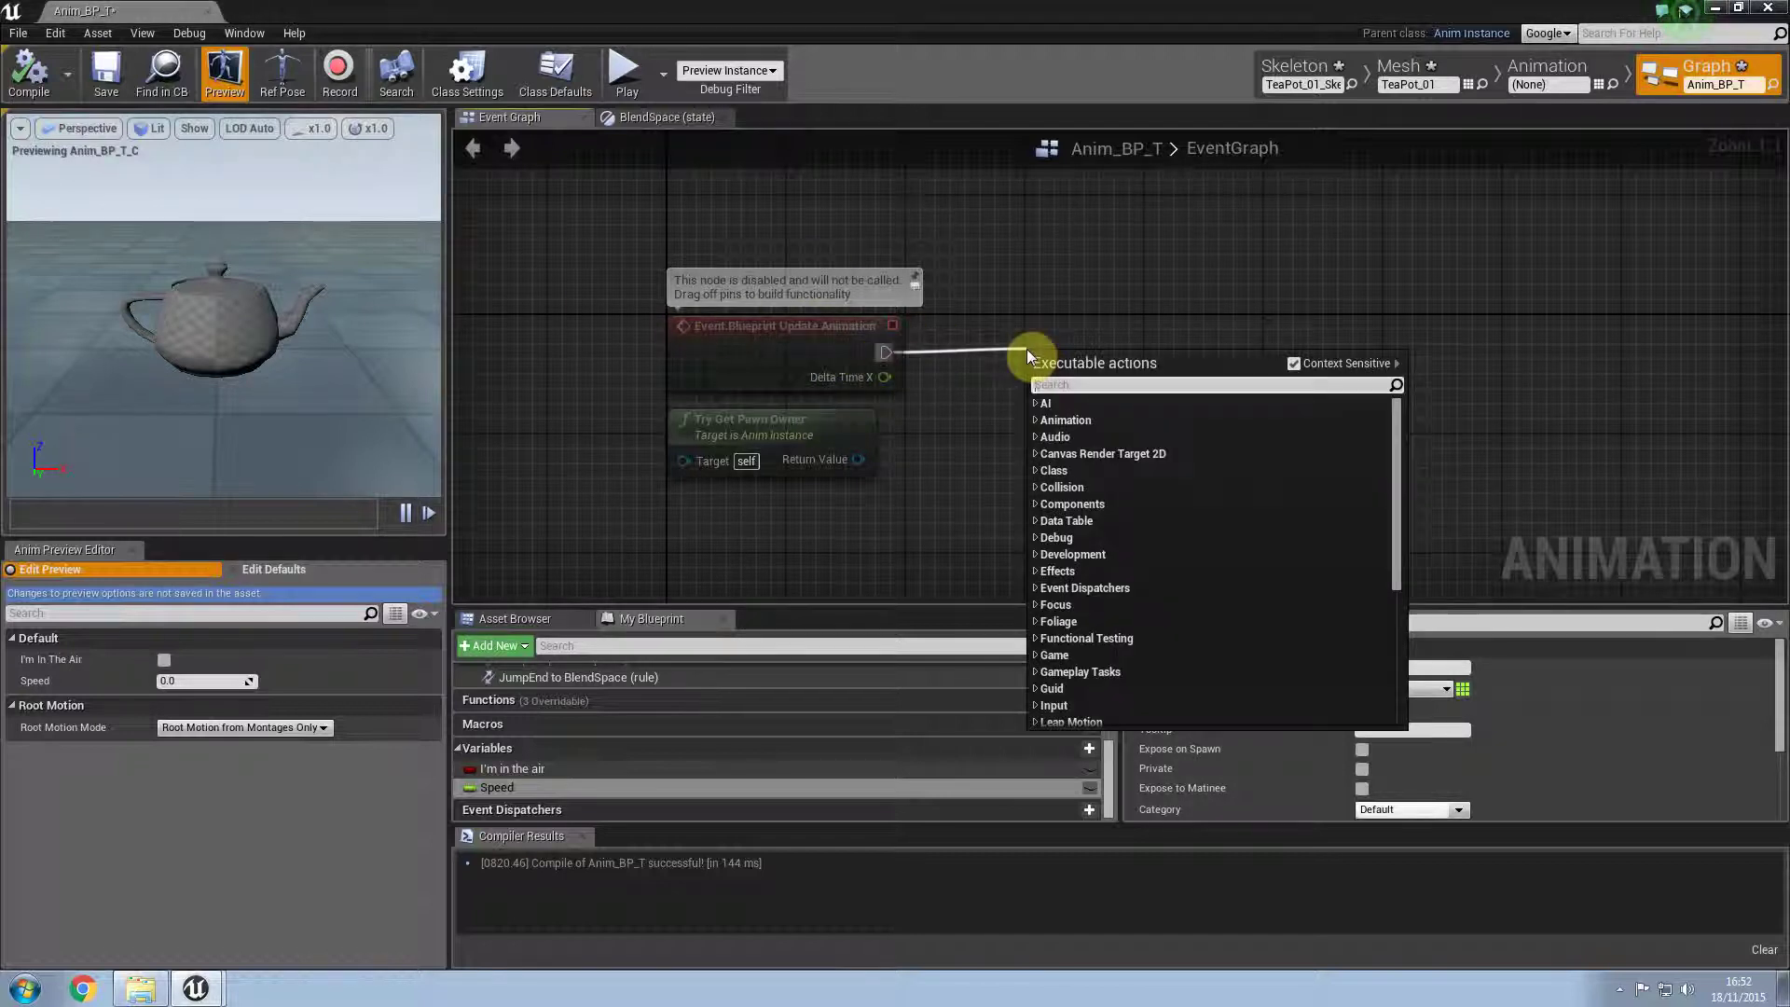
pyautogui.write('valid')
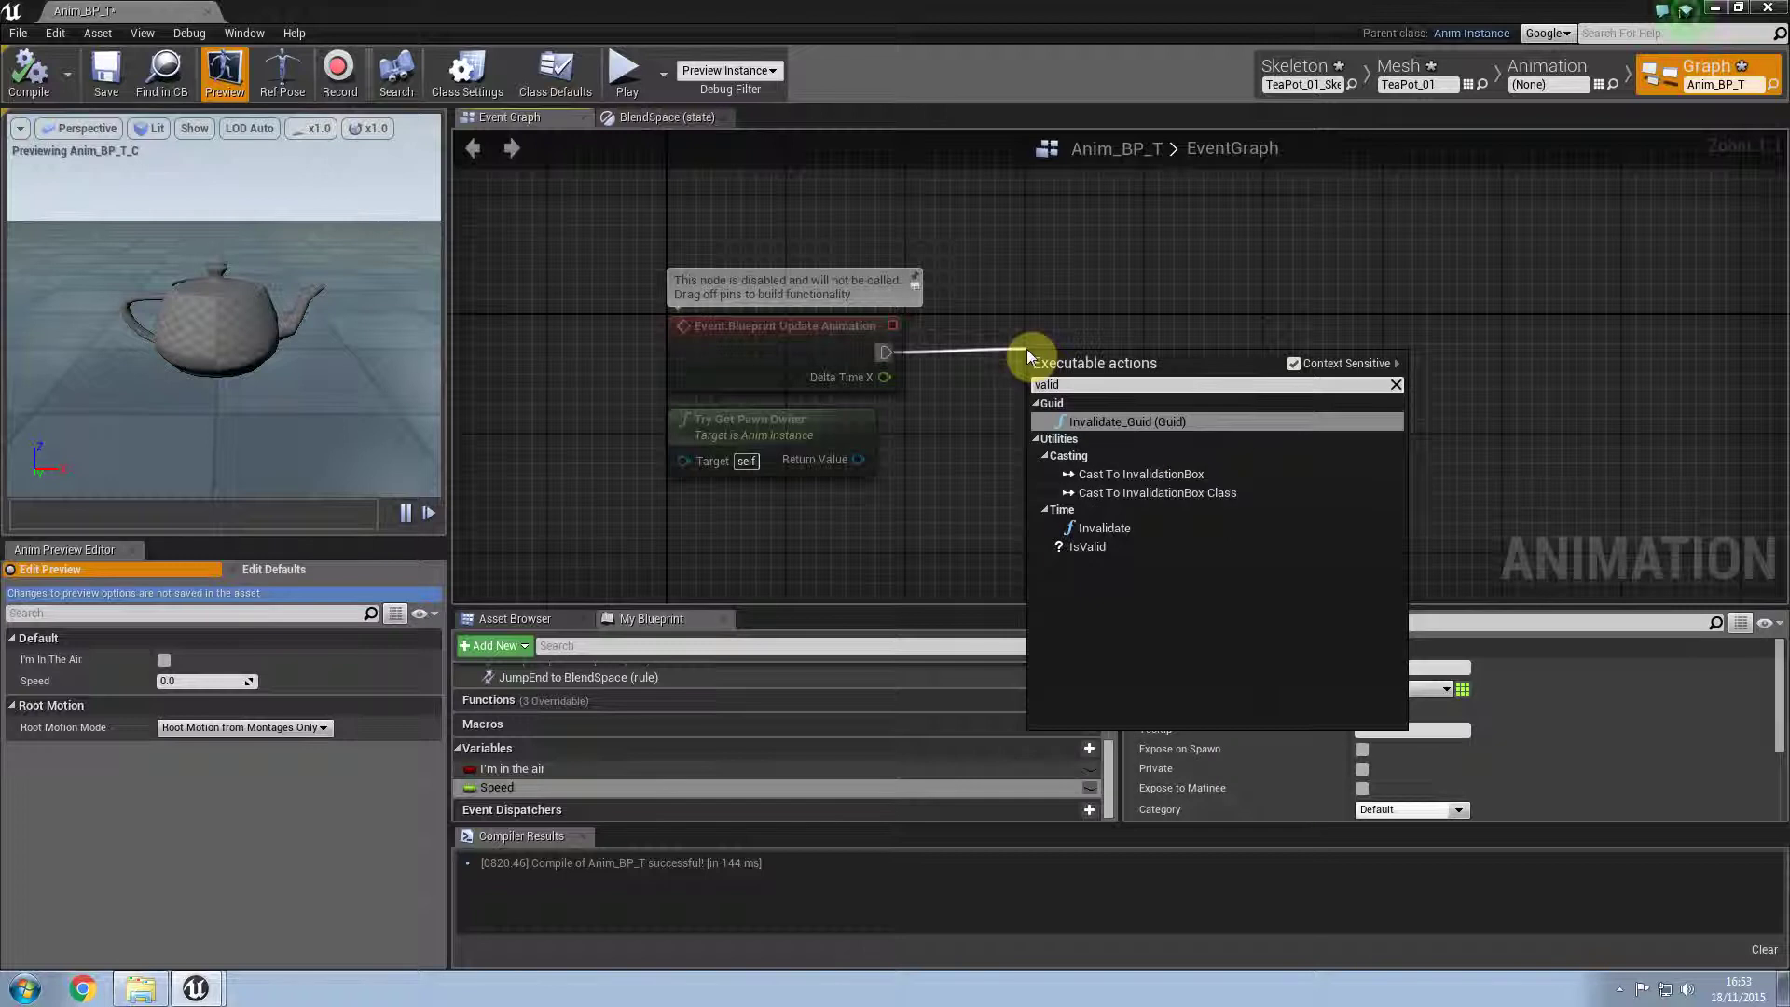
pyautogui.press('BackSpace')
pyautogui.press('BackSpace')
pyautogui.press('BackSpace')
pyautogui.press('BackSpace')
pyautogui.press('BackSpace')
pyautogui.write('is val')
pyautogui.press('Return')
pyautogui.moveTo(859, 456); pyautogui.dragTo(1061, 332)
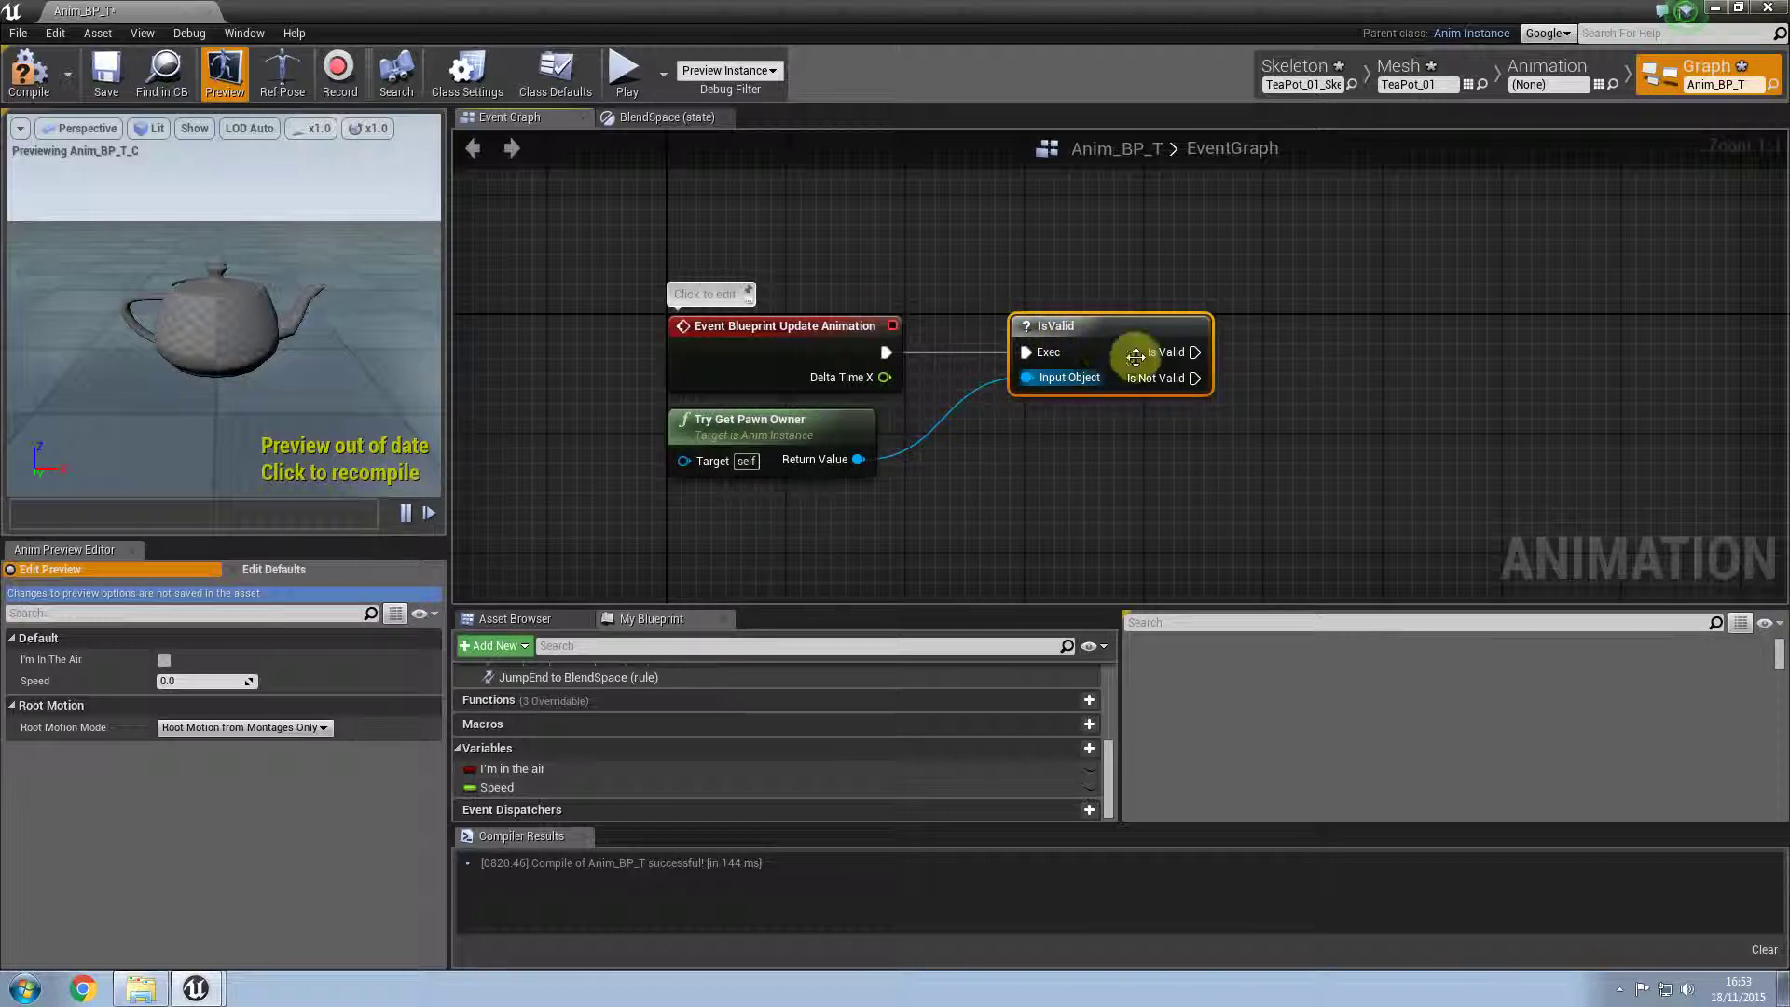
# Step: Add Set nodes for Speed and "I'm in the air" and chain them in that order from IsValid's Is Valid output
pyautogui.click(539, 786)
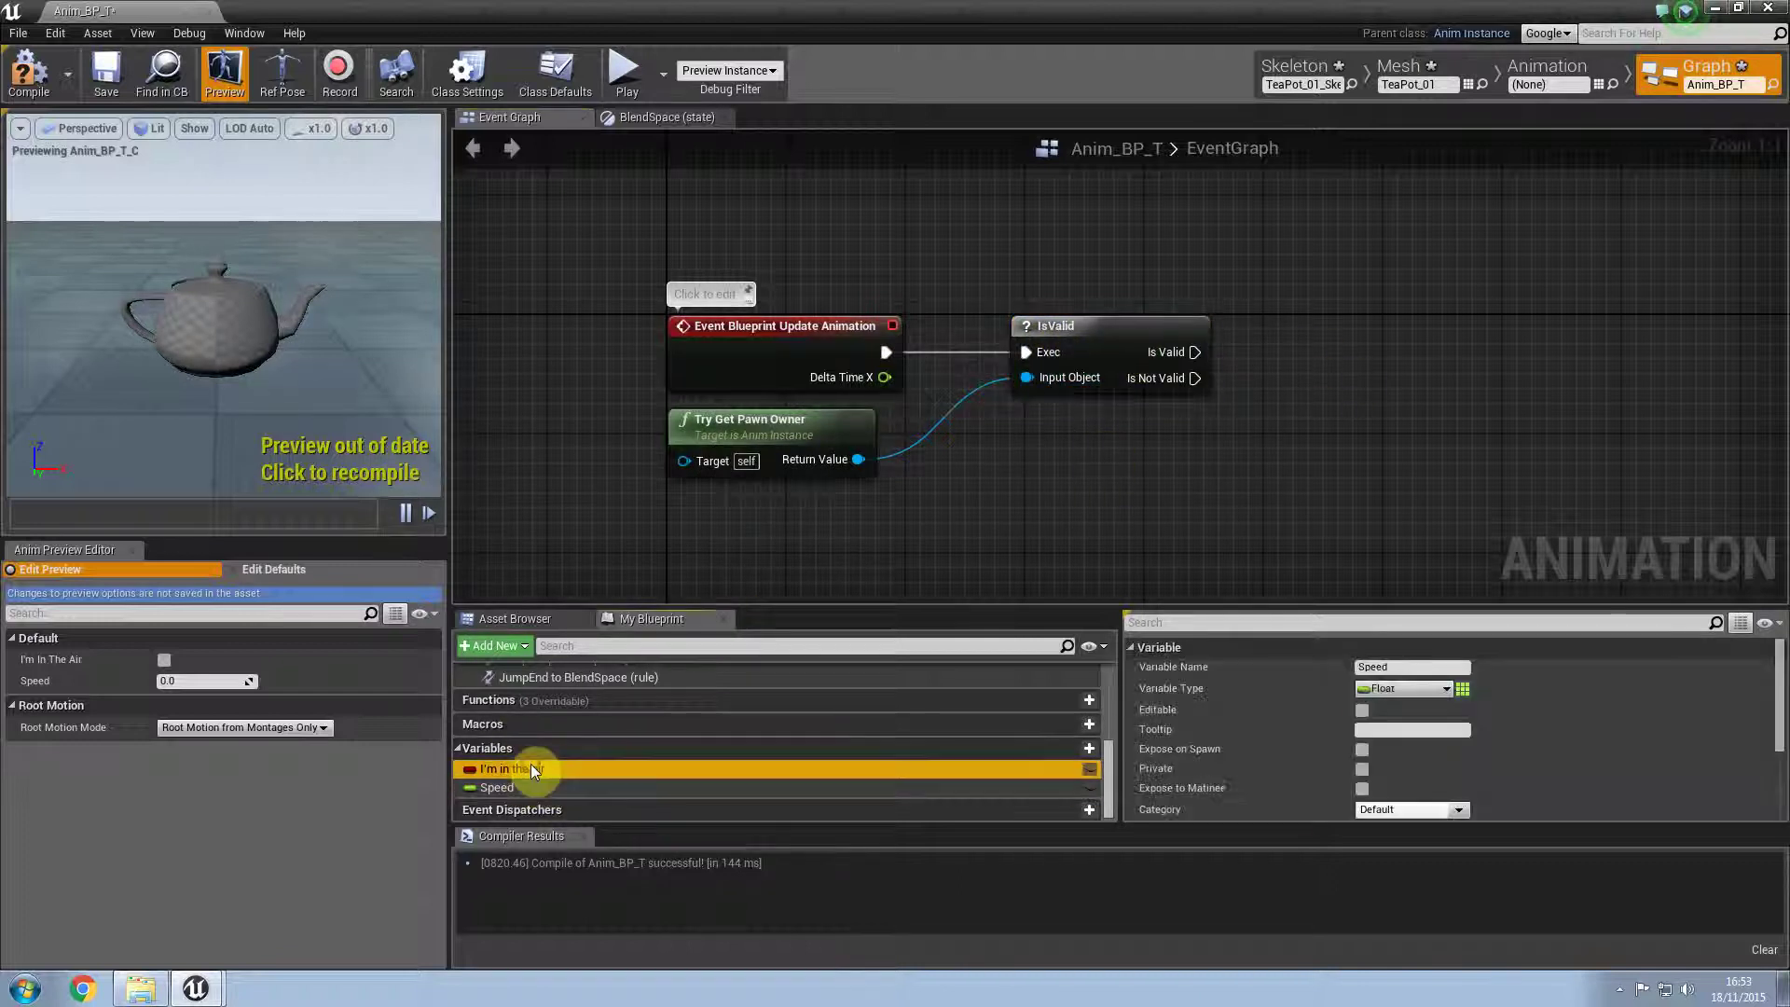
pyautogui.moveTo(526, 786); pyautogui.dragTo(1282, 346)
pyautogui.click(597, 786)
pyautogui.click(1310, 392)
pyautogui.moveTo(551, 768); pyautogui.dragTo(1530, 388)
pyautogui.click(1492, 403)
pyautogui.moveTo(1217, 361); pyautogui.dragTo(1298, 367)
pyautogui.moveTo(1408, 368); pyautogui.dragTo(1511, 326)
pyautogui.moveTo(1354, 366)
pyautogui.mouseDown()
pyautogui.moveTo(1334, 336)
pyautogui.moveTo(1376, 341)
pyautogui.mouseUp()
pyautogui.moveTo(1179, 530); pyautogui.dragTo(1048, 461, button='right')
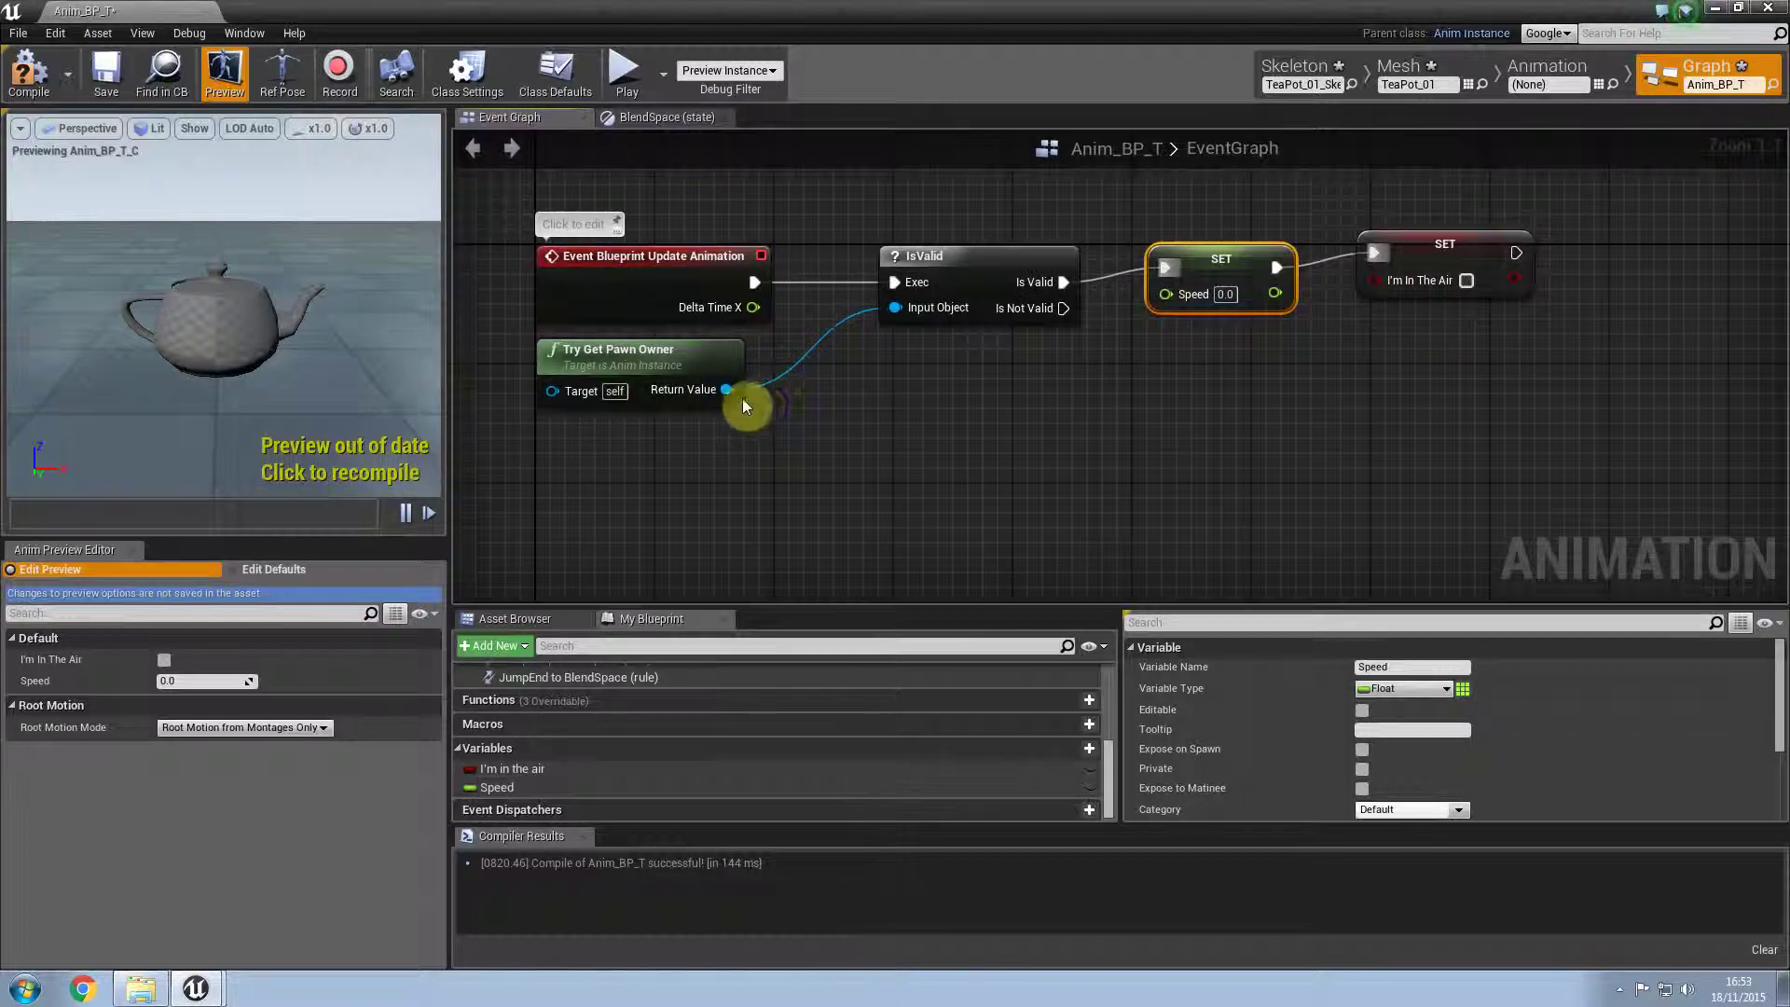
# Step: Reposition Try Get Pawn Owner and add a Get Velocity node connected to its return value
pyautogui.moveTo(746, 393); pyautogui.dragTo(818, 420)
pyautogui.moveTo(698, 357); pyautogui.dragTo(681, 328)
pyautogui.moveTo(757, 385); pyautogui.dragTo(857, 438)
pyautogui.write('get velo')
pyautogui.press('Return')
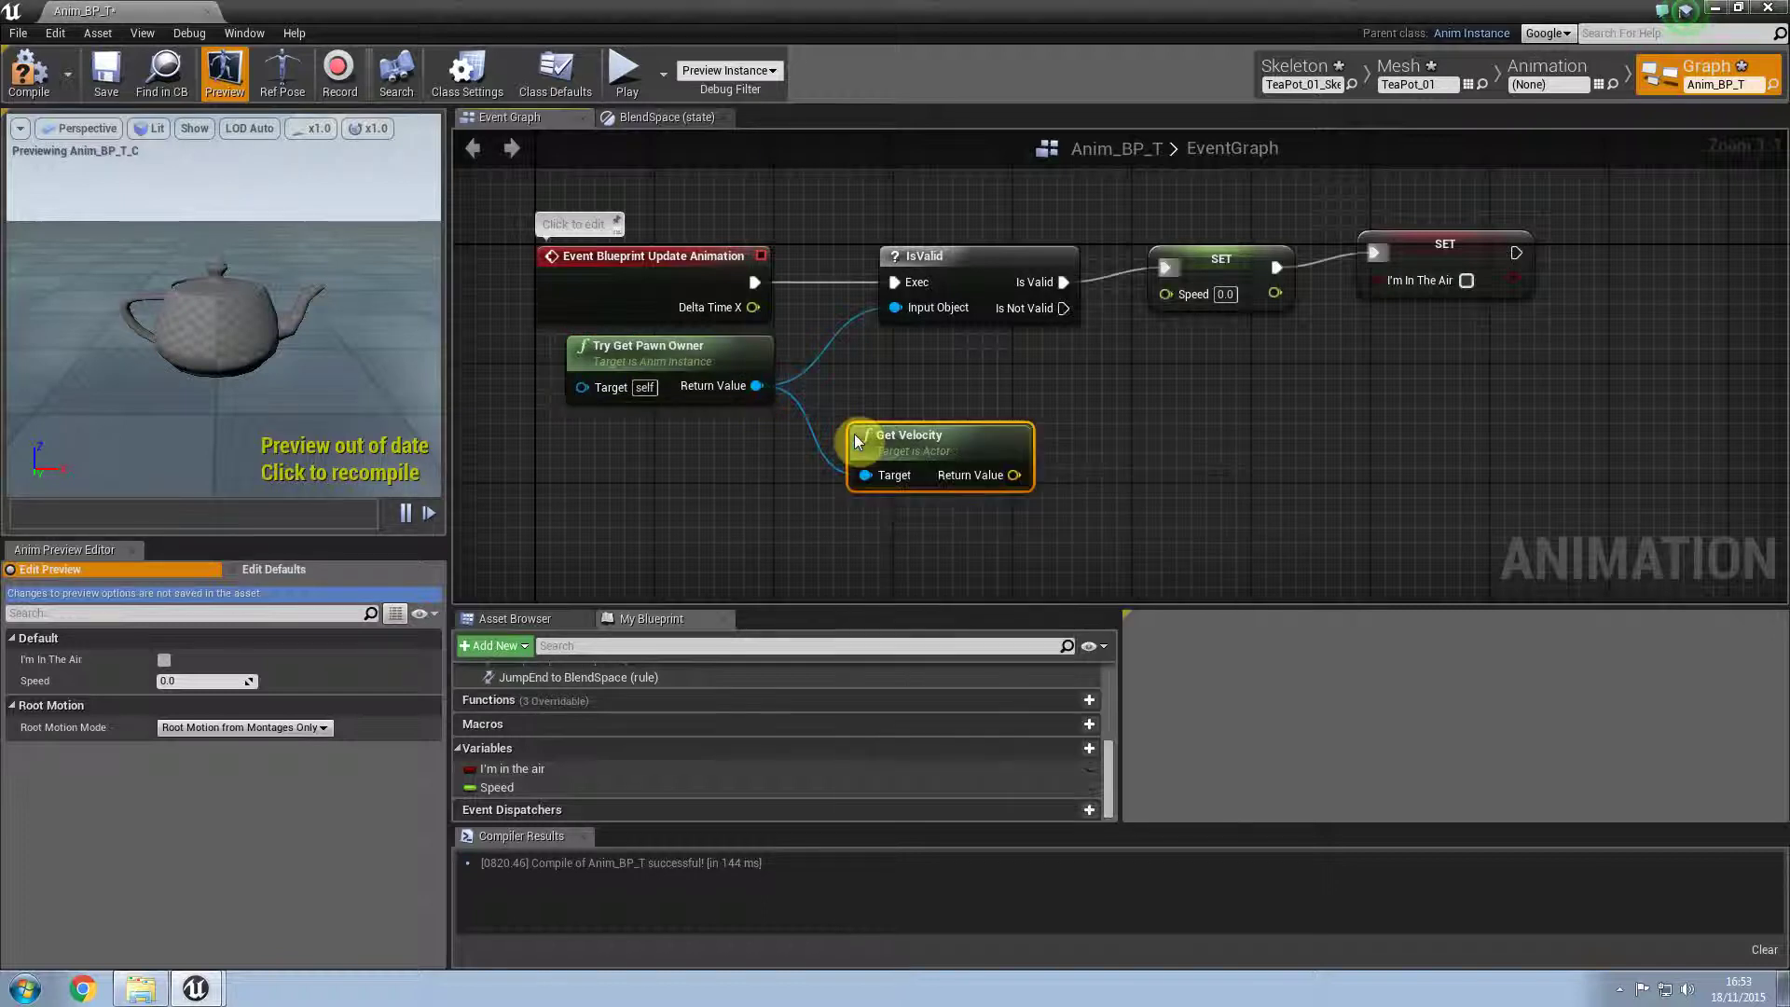
# Step: Add a VectorLength node fed by Get Velocity's return value and connect its output to the Set Speed node's Speed input
pyautogui.moveTo(1014, 474); pyautogui.dragTo(1121, 472)
pyautogui.write('get')
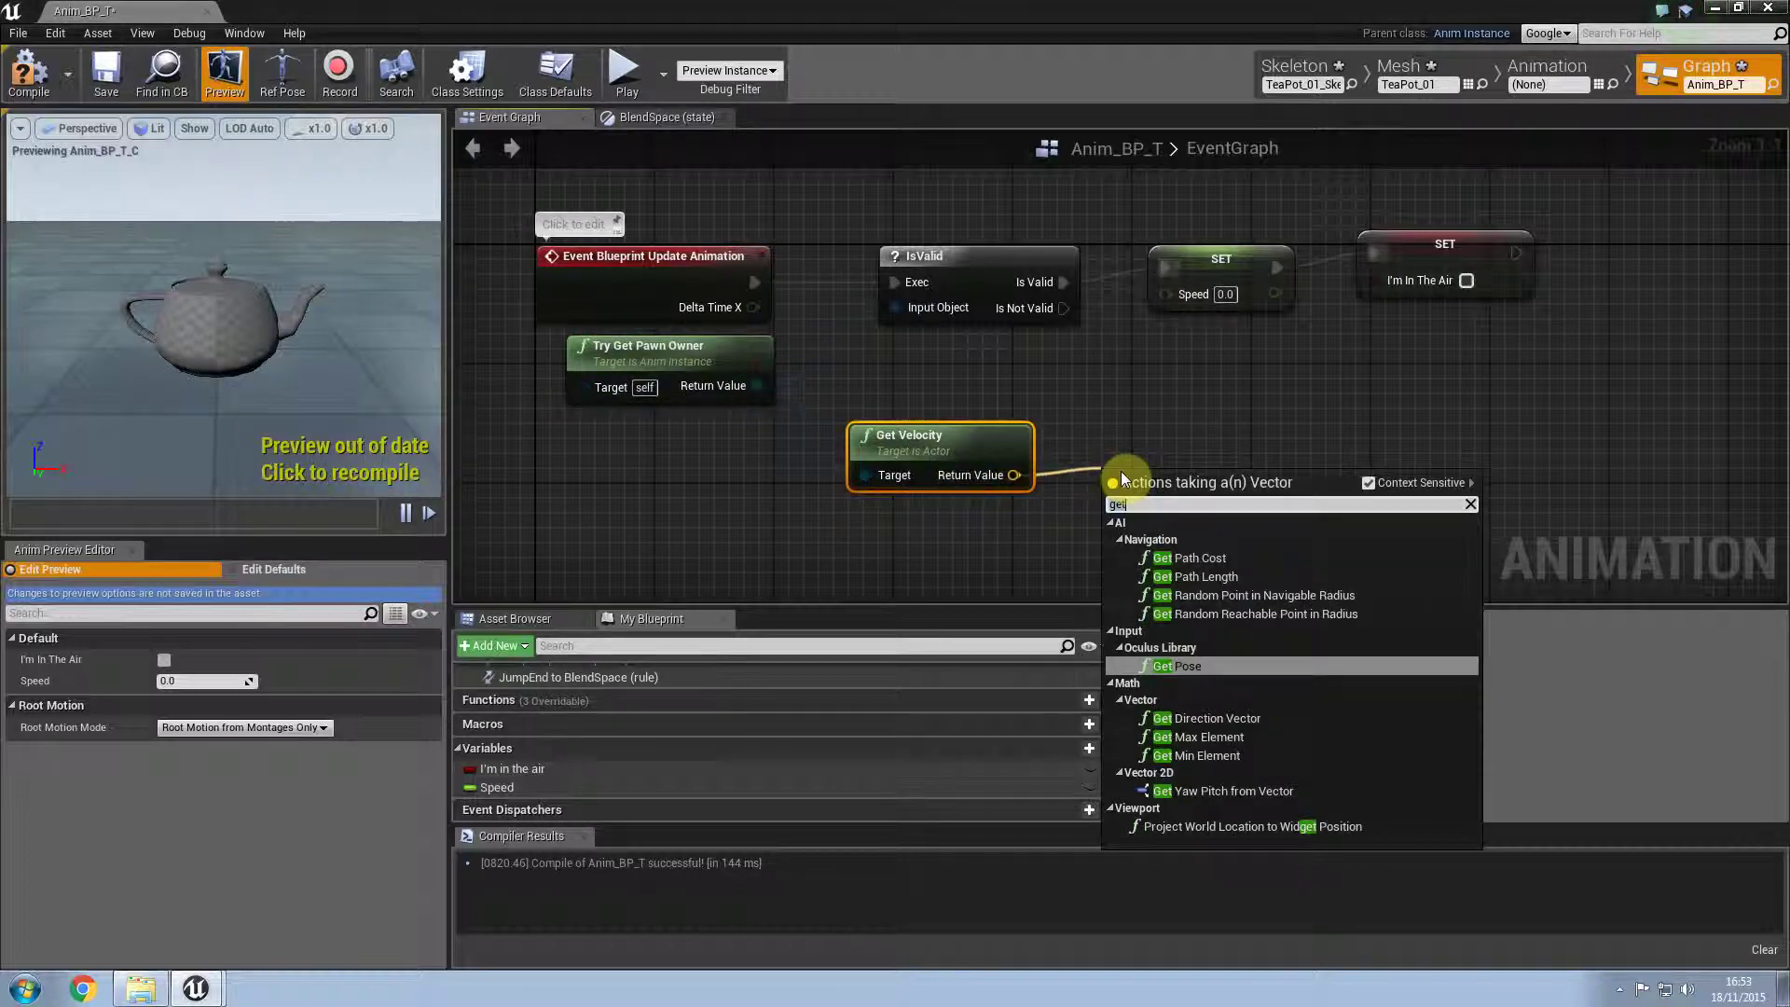
pyautogui.press('BackSpace')
pyautogui.write('vector len')
pyautogui.press('Up')
pyautogui.press('Return')
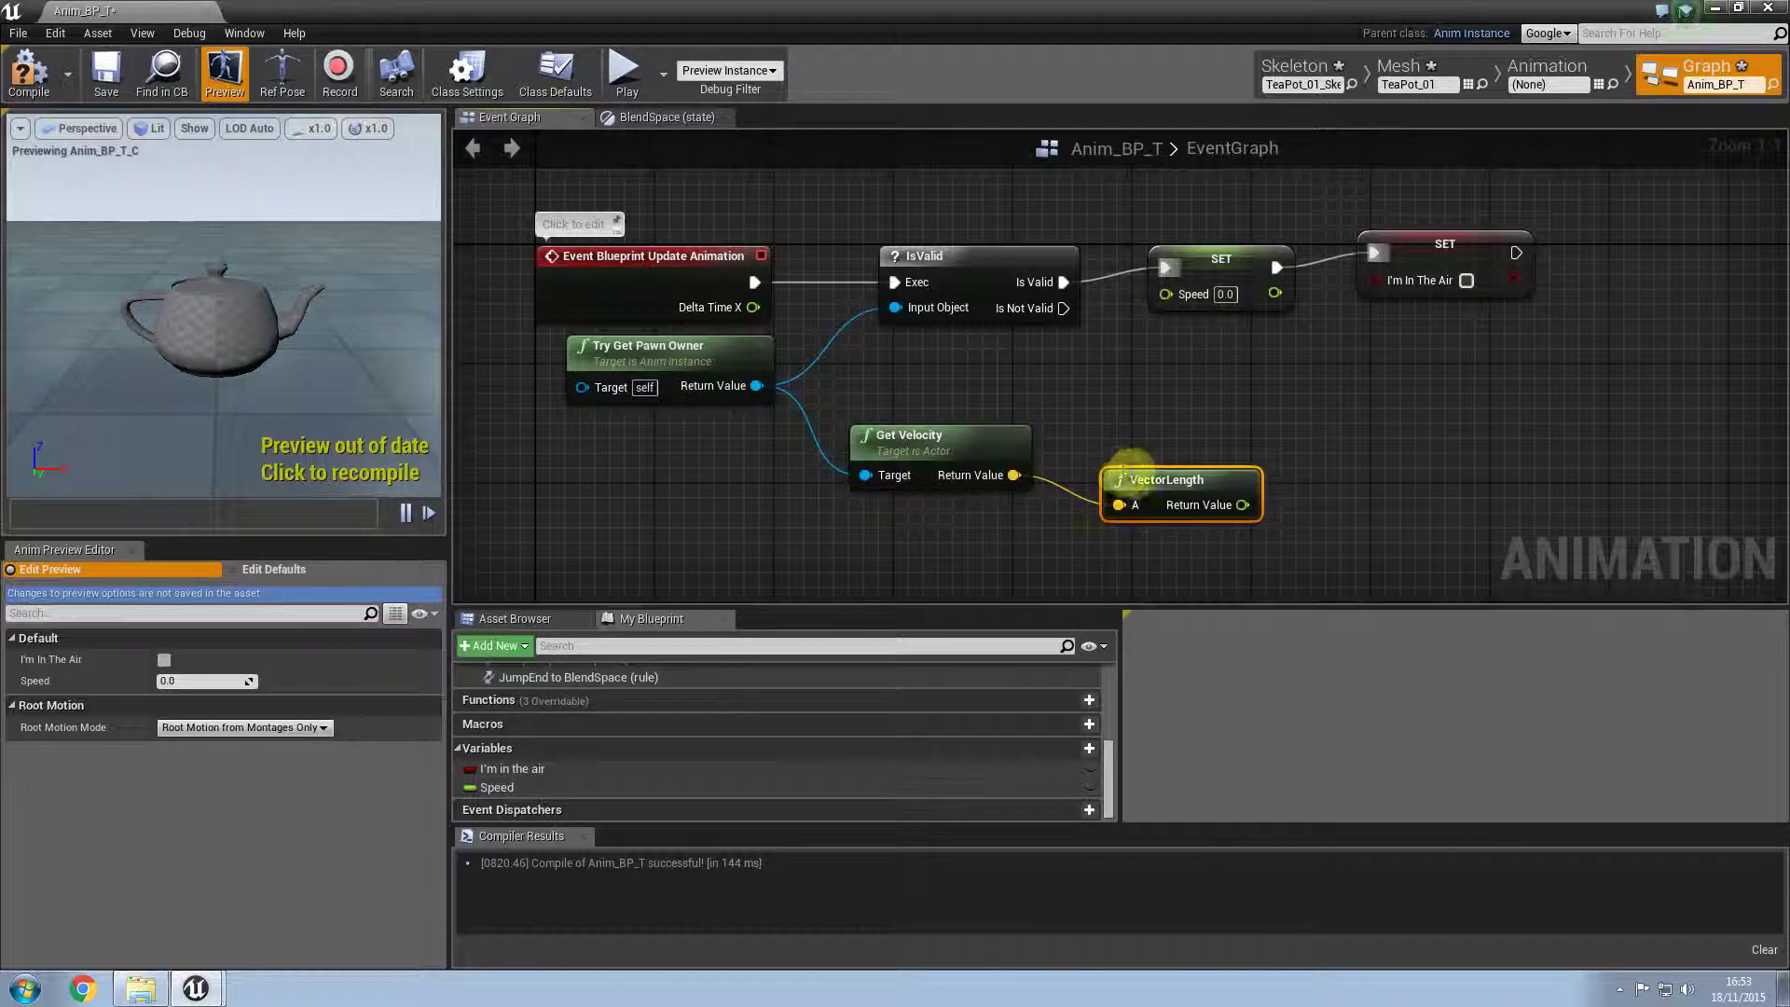
pyautogui.moveTo(1243, 504); pyautogui.dragTo(1177, 291)
pyautogui.moveTo(1124, 311); pyautogui.dragTo(1112, 255, button='right')
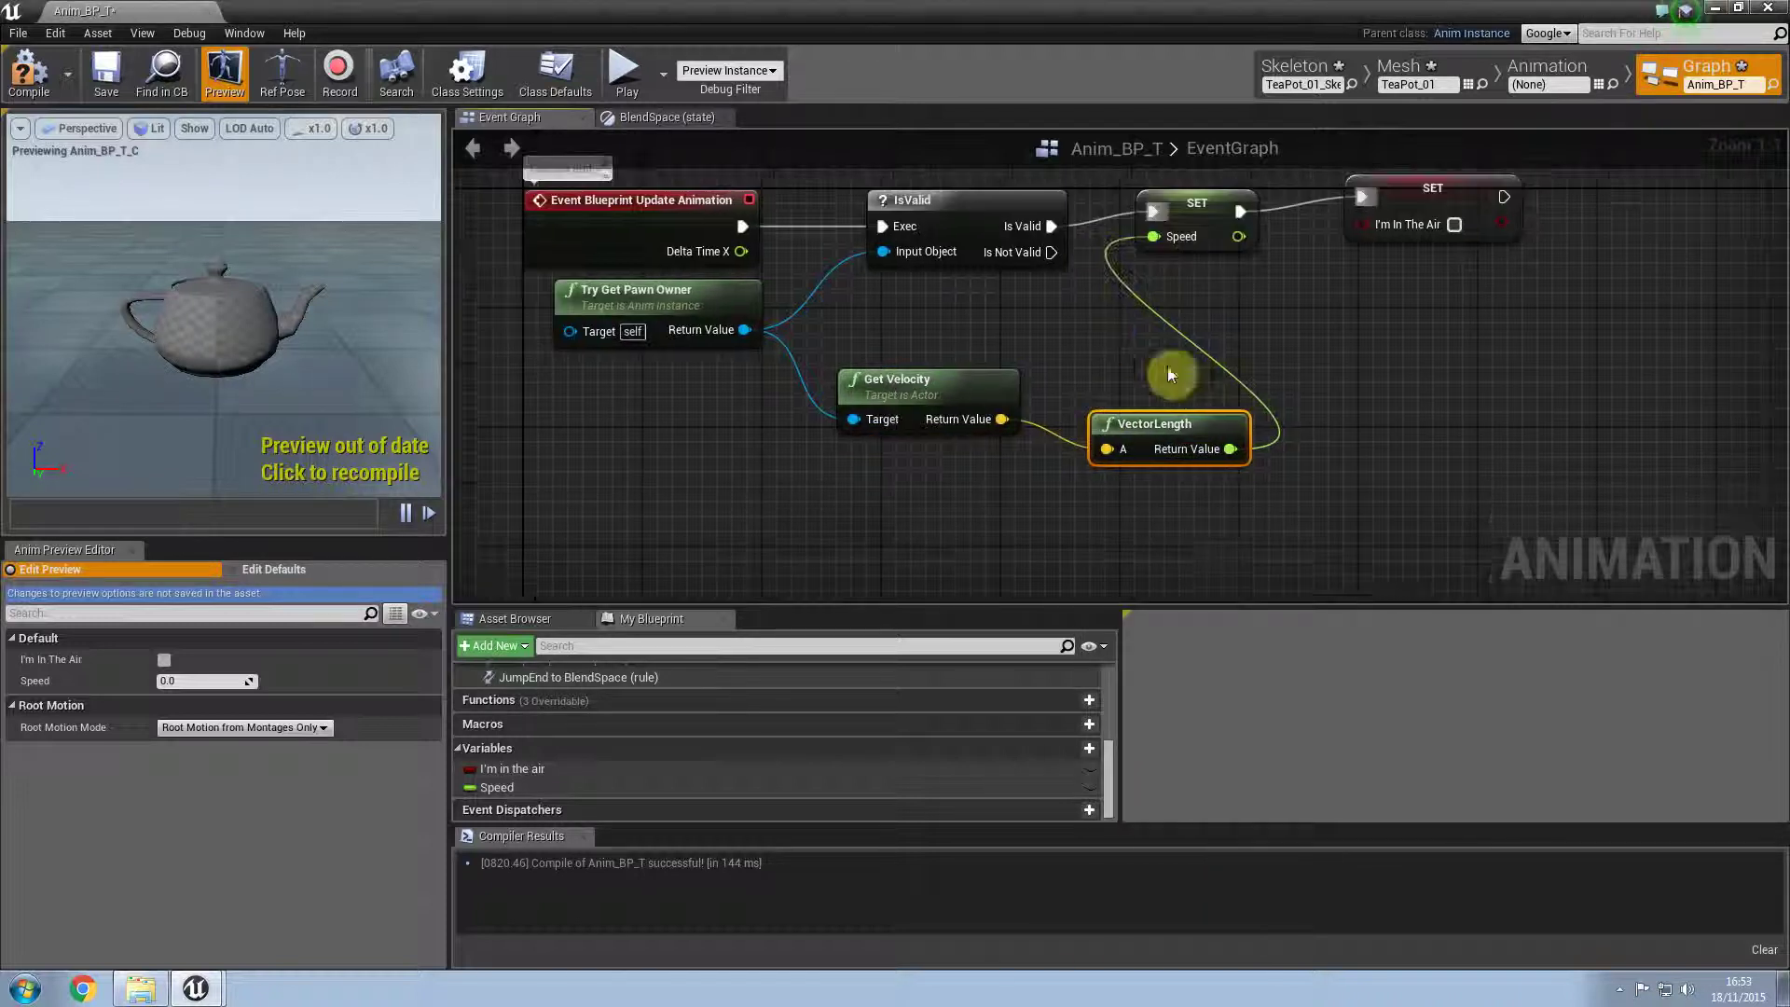
# Step: Add a Get Movement Component node from Try Get Pawn Owner's return value, below Get Velocity
pyautogui.moveTo(751, 331); pyautogui.dragTo(789, 502)
pyautogui.write('get movem')
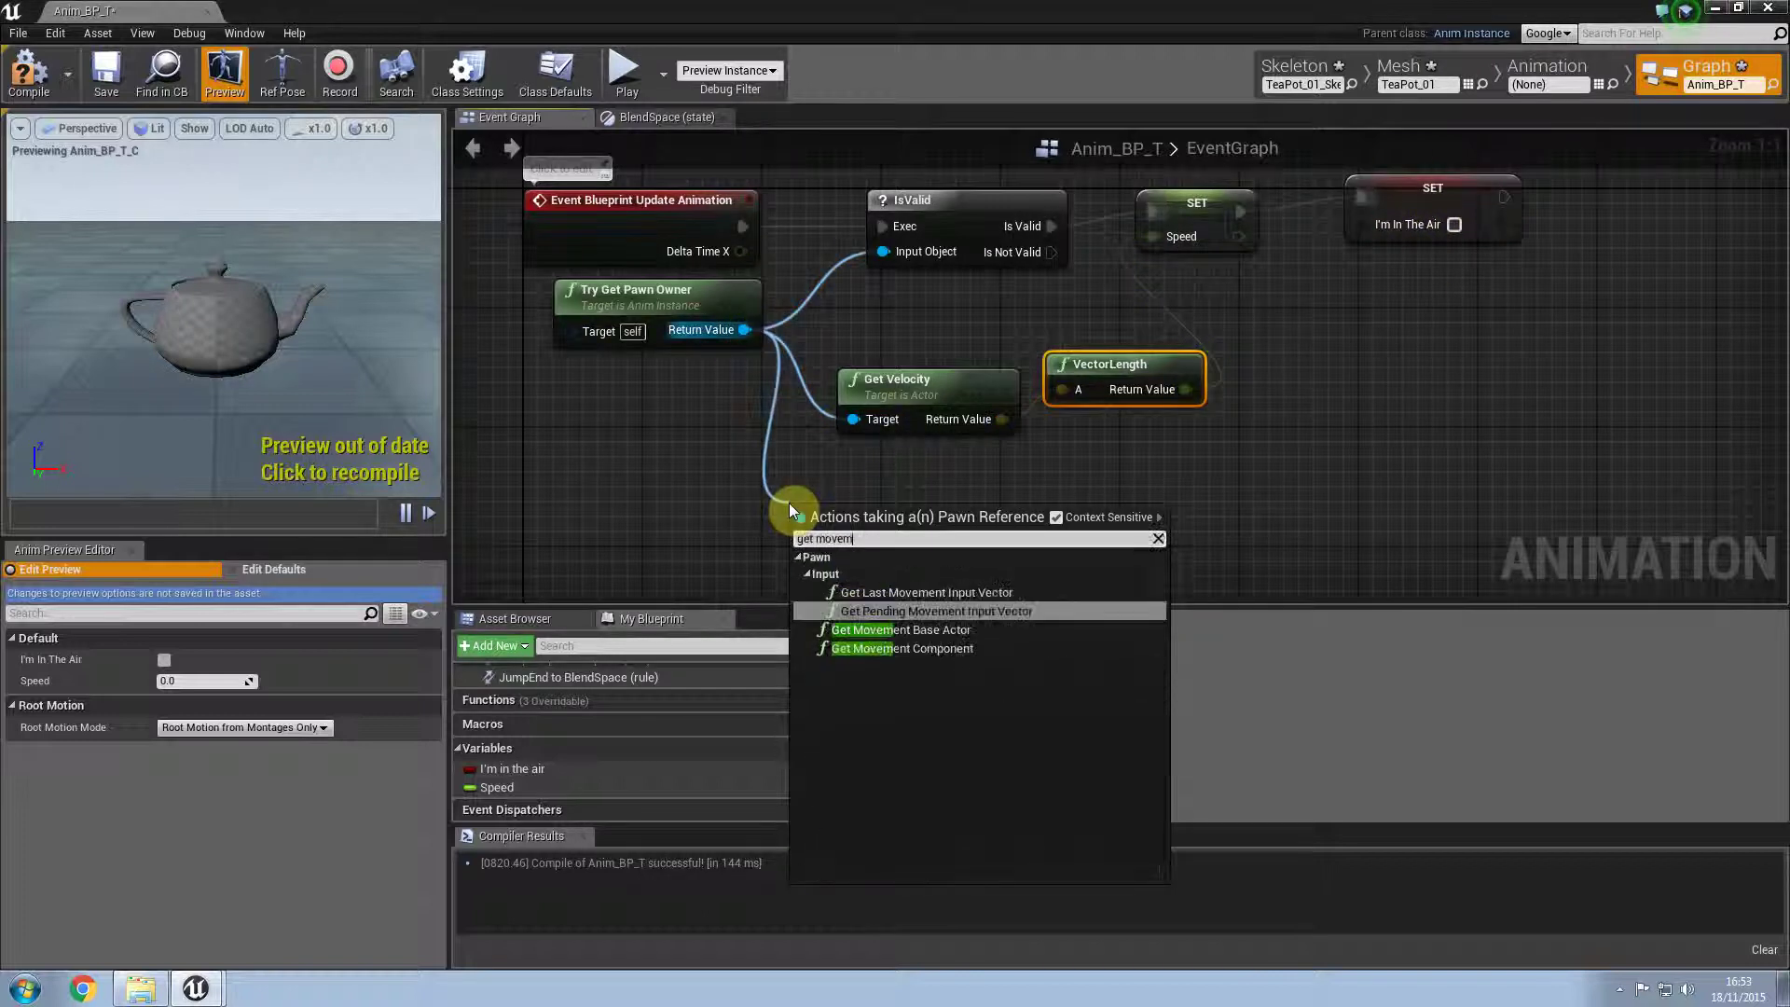
pyautogui.write('ent')
pyautogui.press('Return')
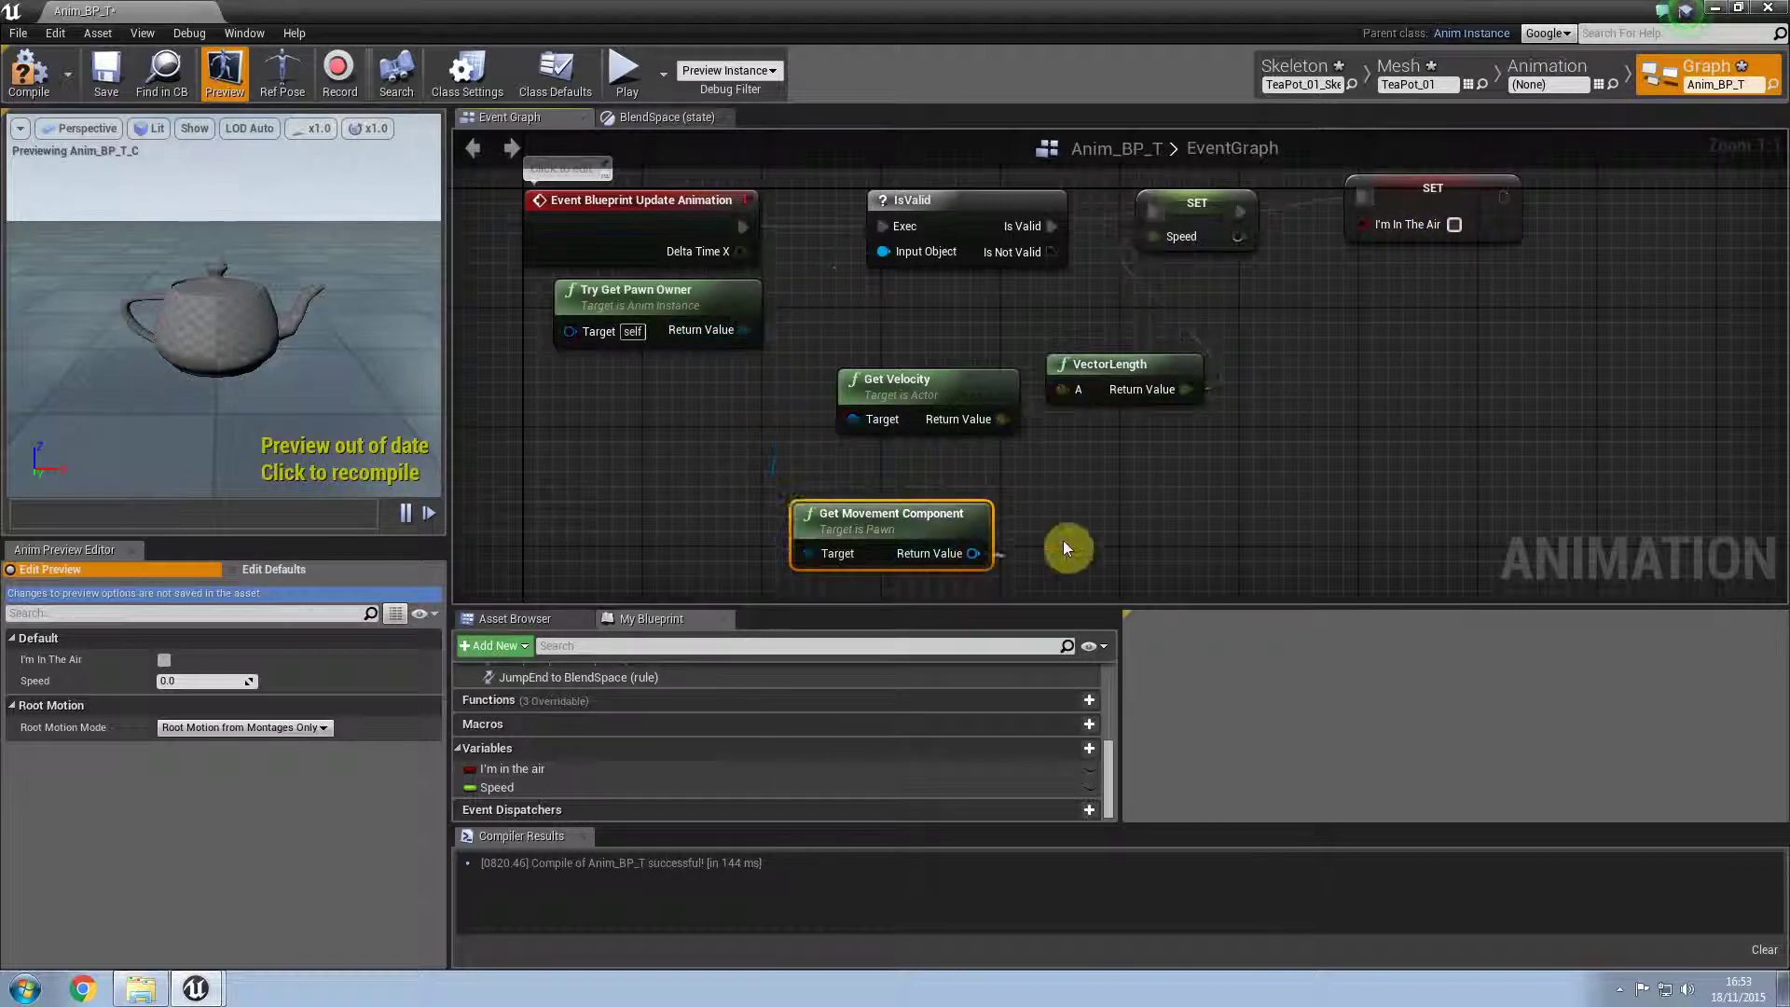
# Step: Add an Is Falling node from Get Movement Component and connect its return value to the Set node's "I'm In The Air" input
pyautogui.moveTo(972, 553); pyautogui.dragTo(1128, 537)
pyautogui.write('is fall')
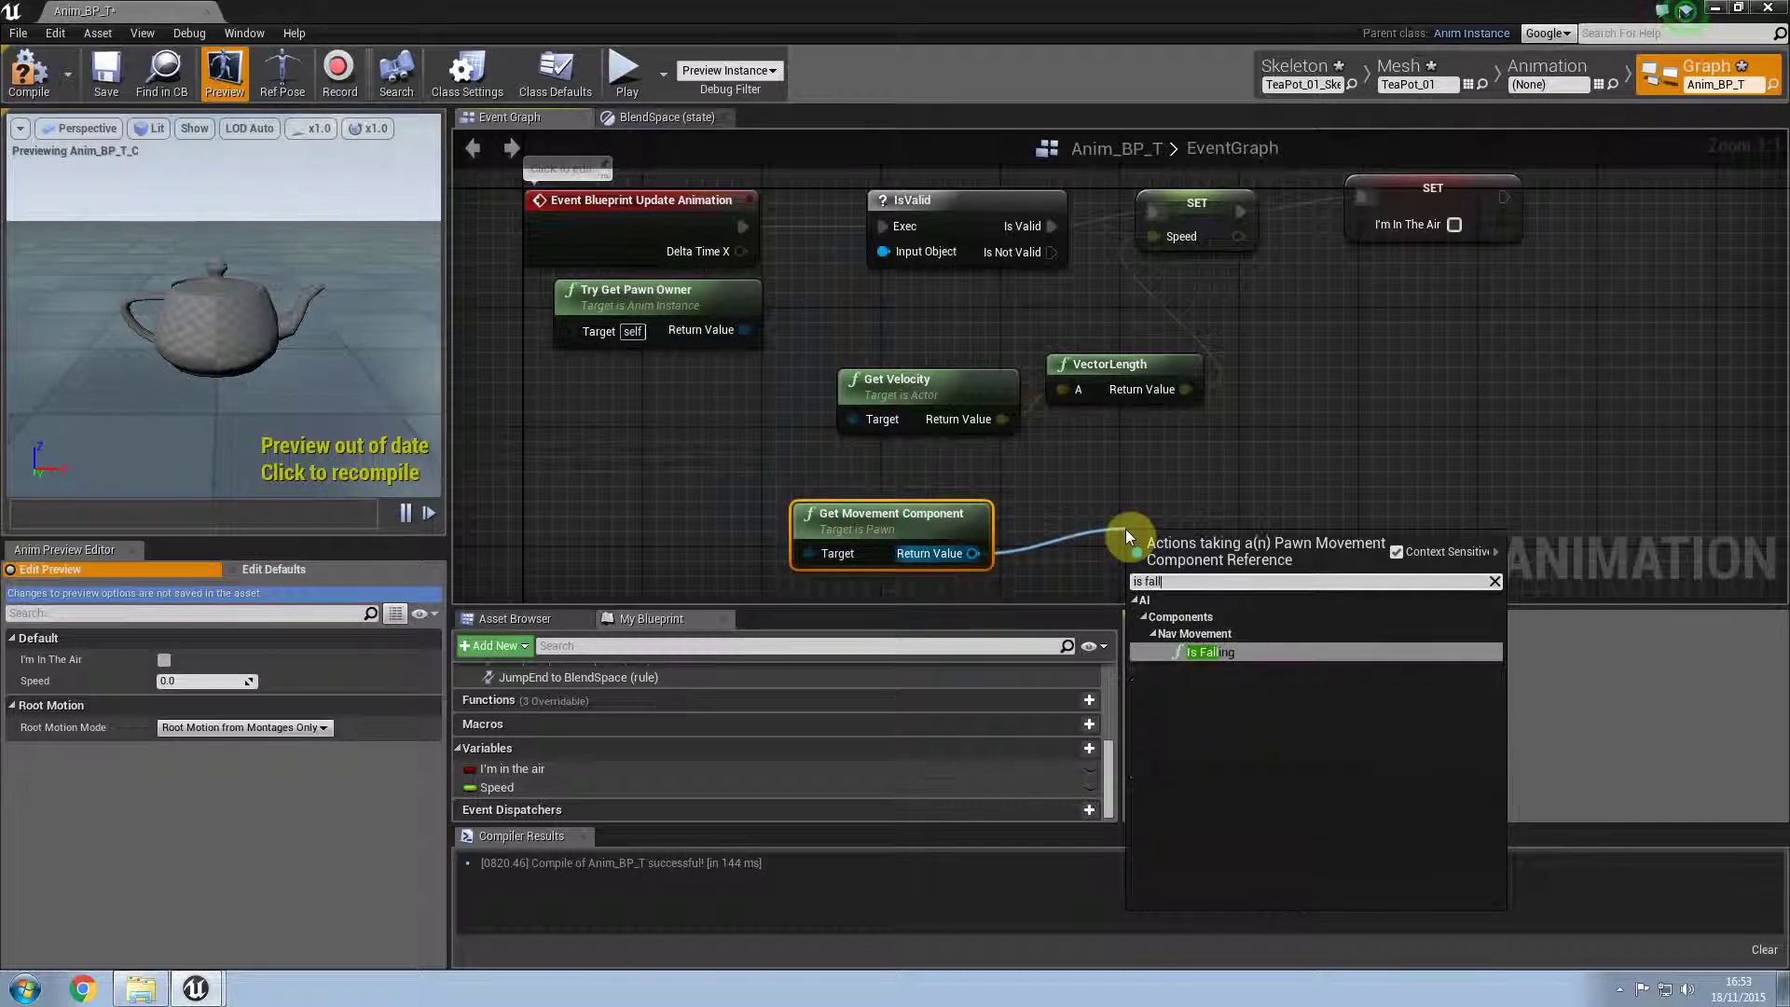
pyautogui.press('Return')
pyautogui.moveTo(1340, 583); pyautogui.dragTo(1318, 228)
pyautogui.click(1251, 417)
pyautogui.moveTo(1340, 583); pyautogui.dragTo(1369, 220)
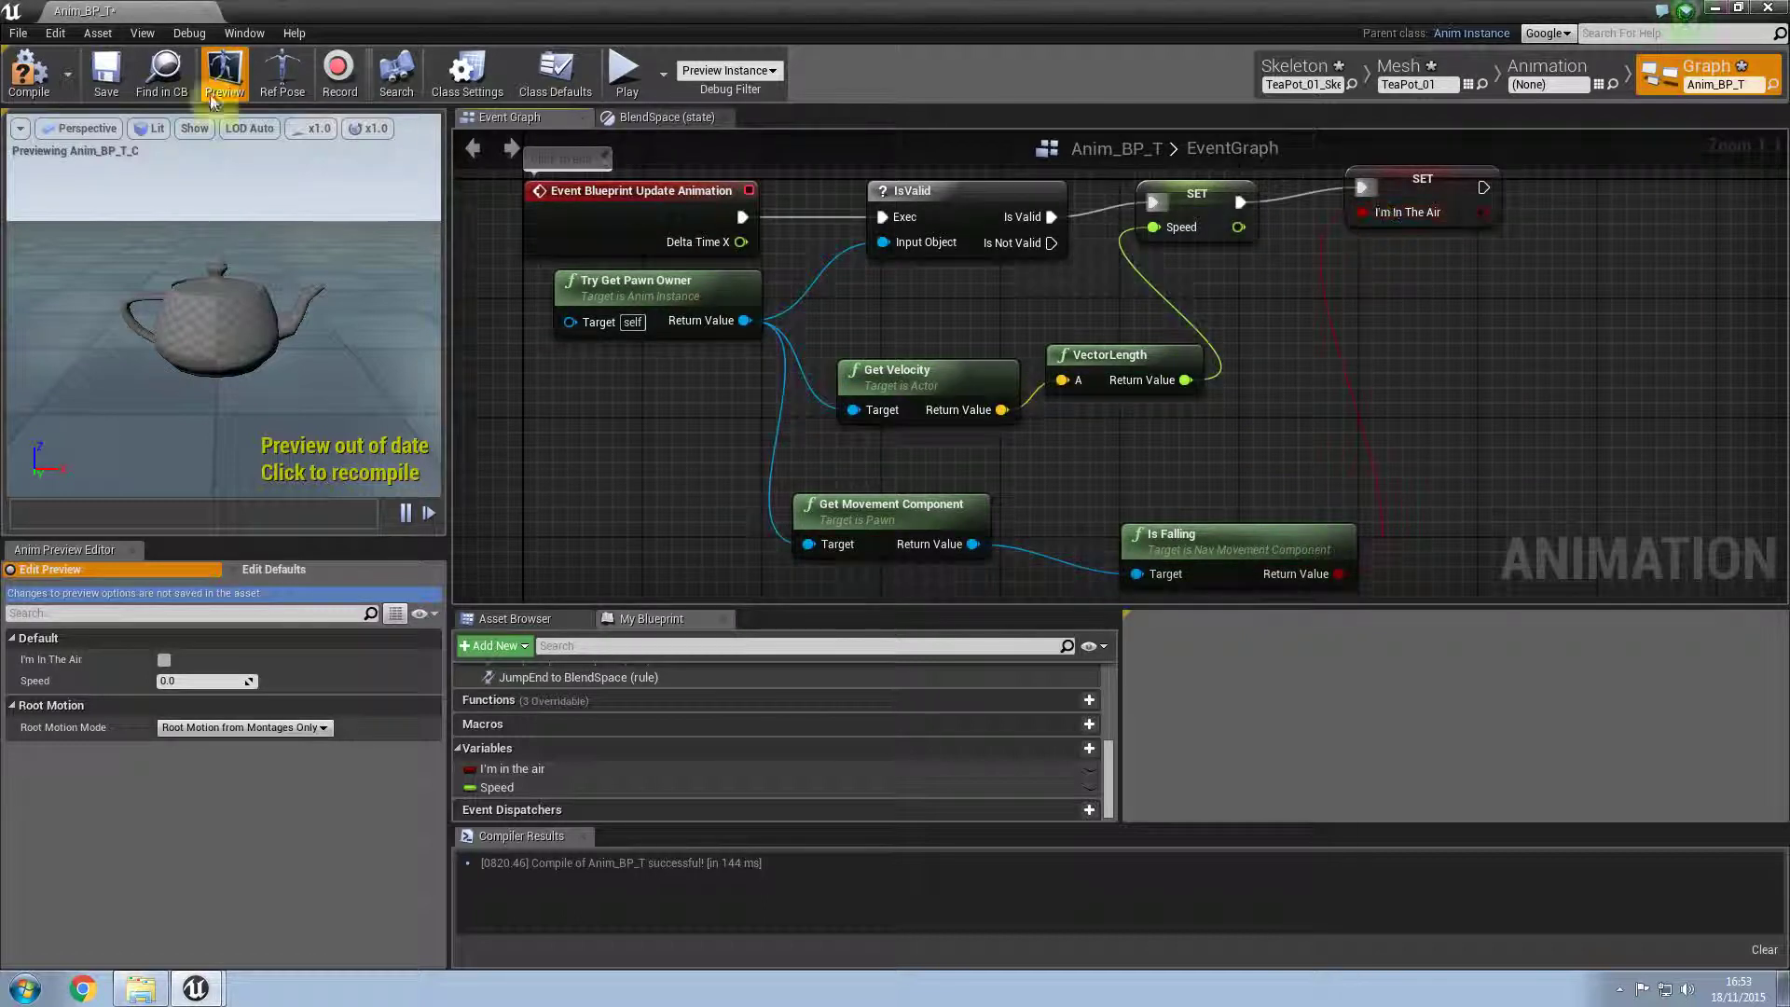
# Step: Compile Anim_BP_T, close its editor, and run a brief play test of the level
pyautogui.click(30, 73)
pyautogui.click(213, 12)
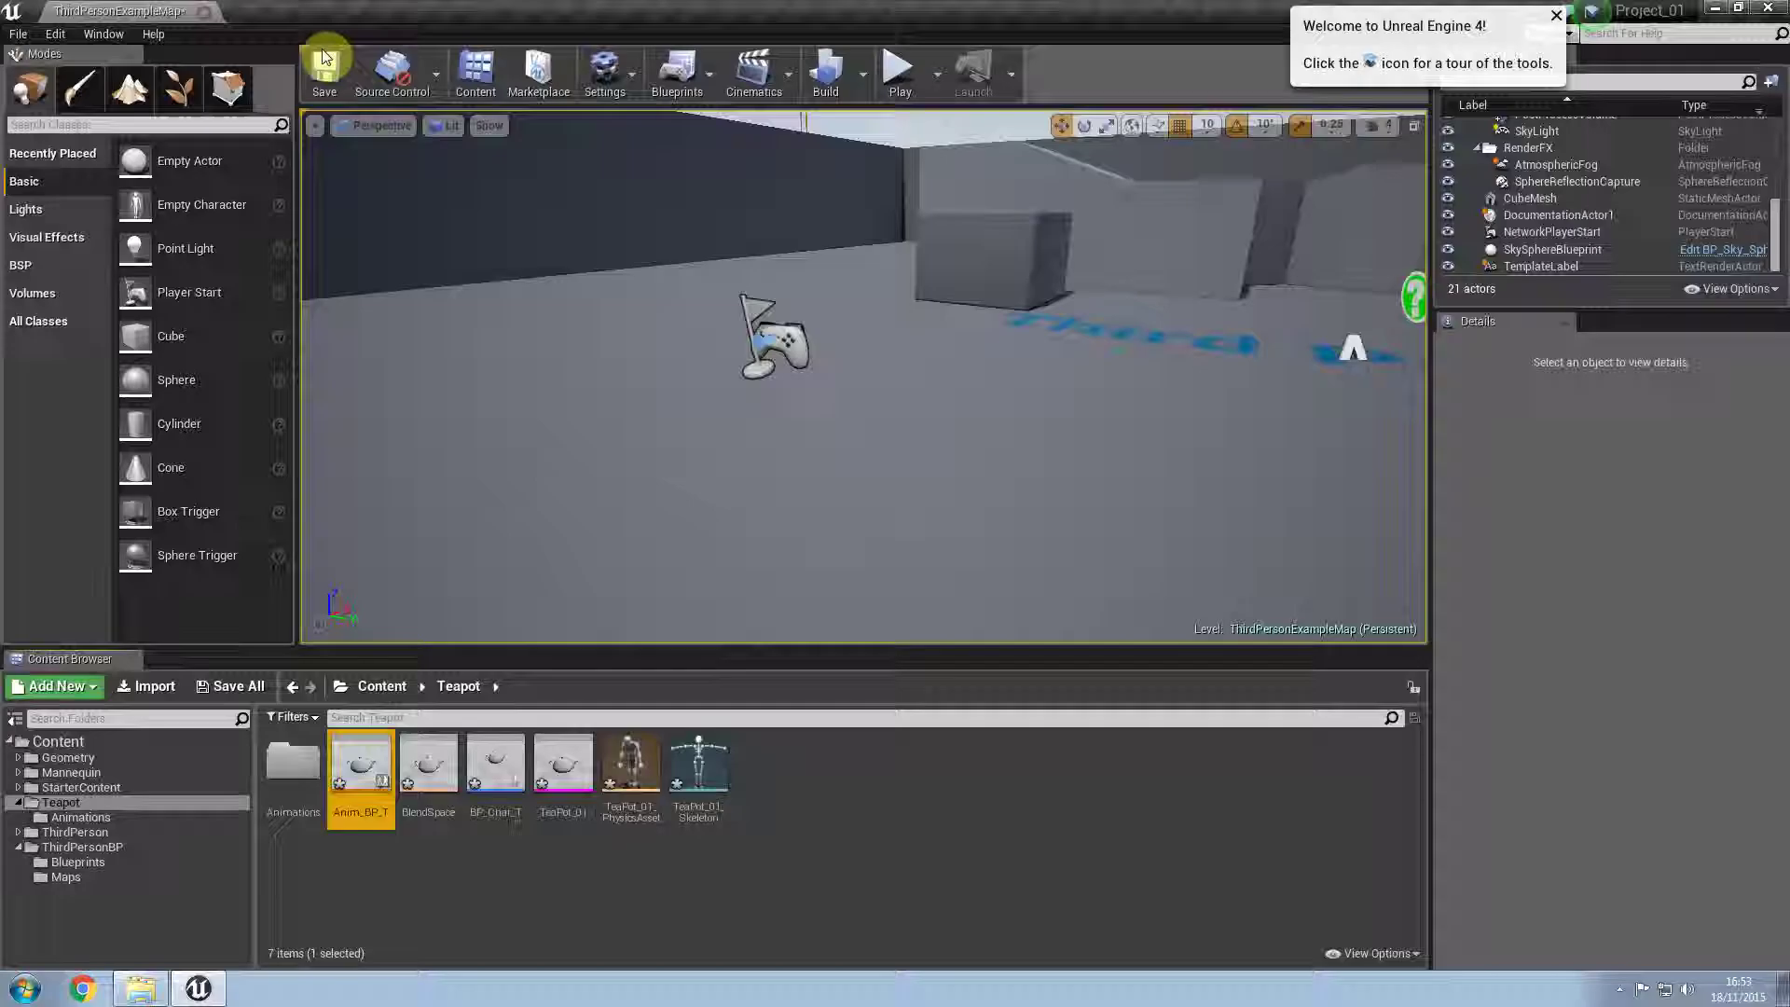
pyautogui.click(902, 82)
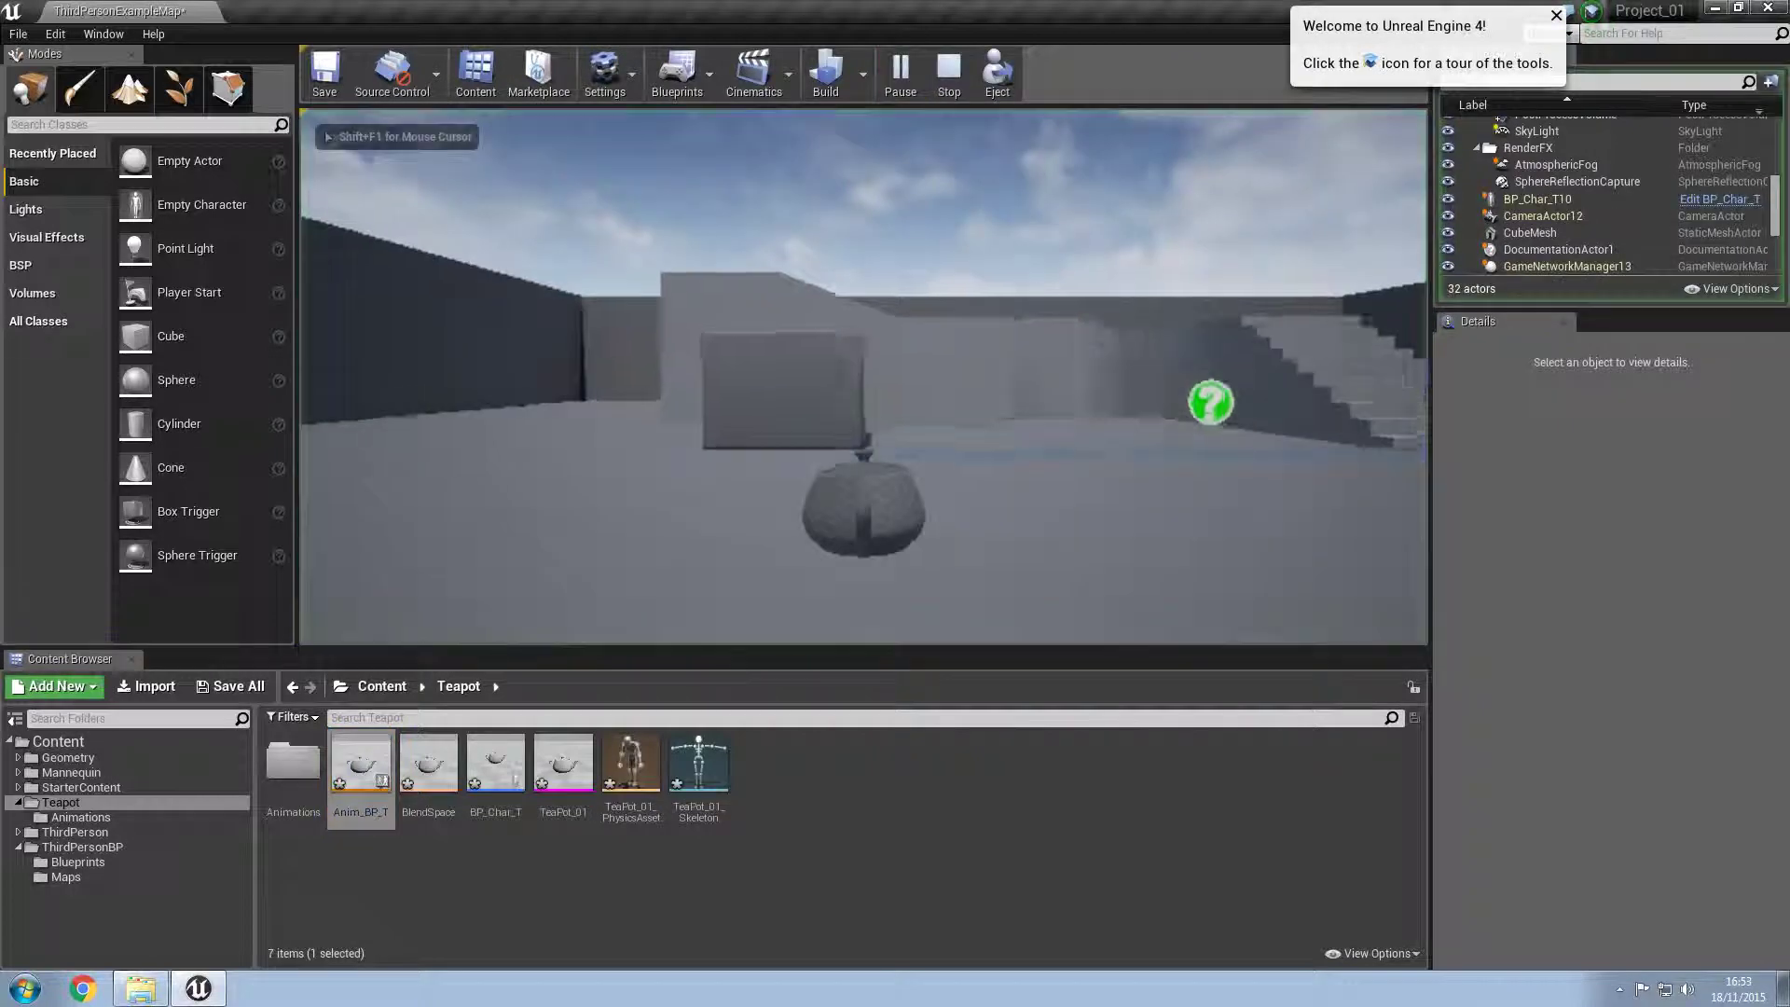
pyautogui.press('Escape')
pyautogui.click(512, 916)
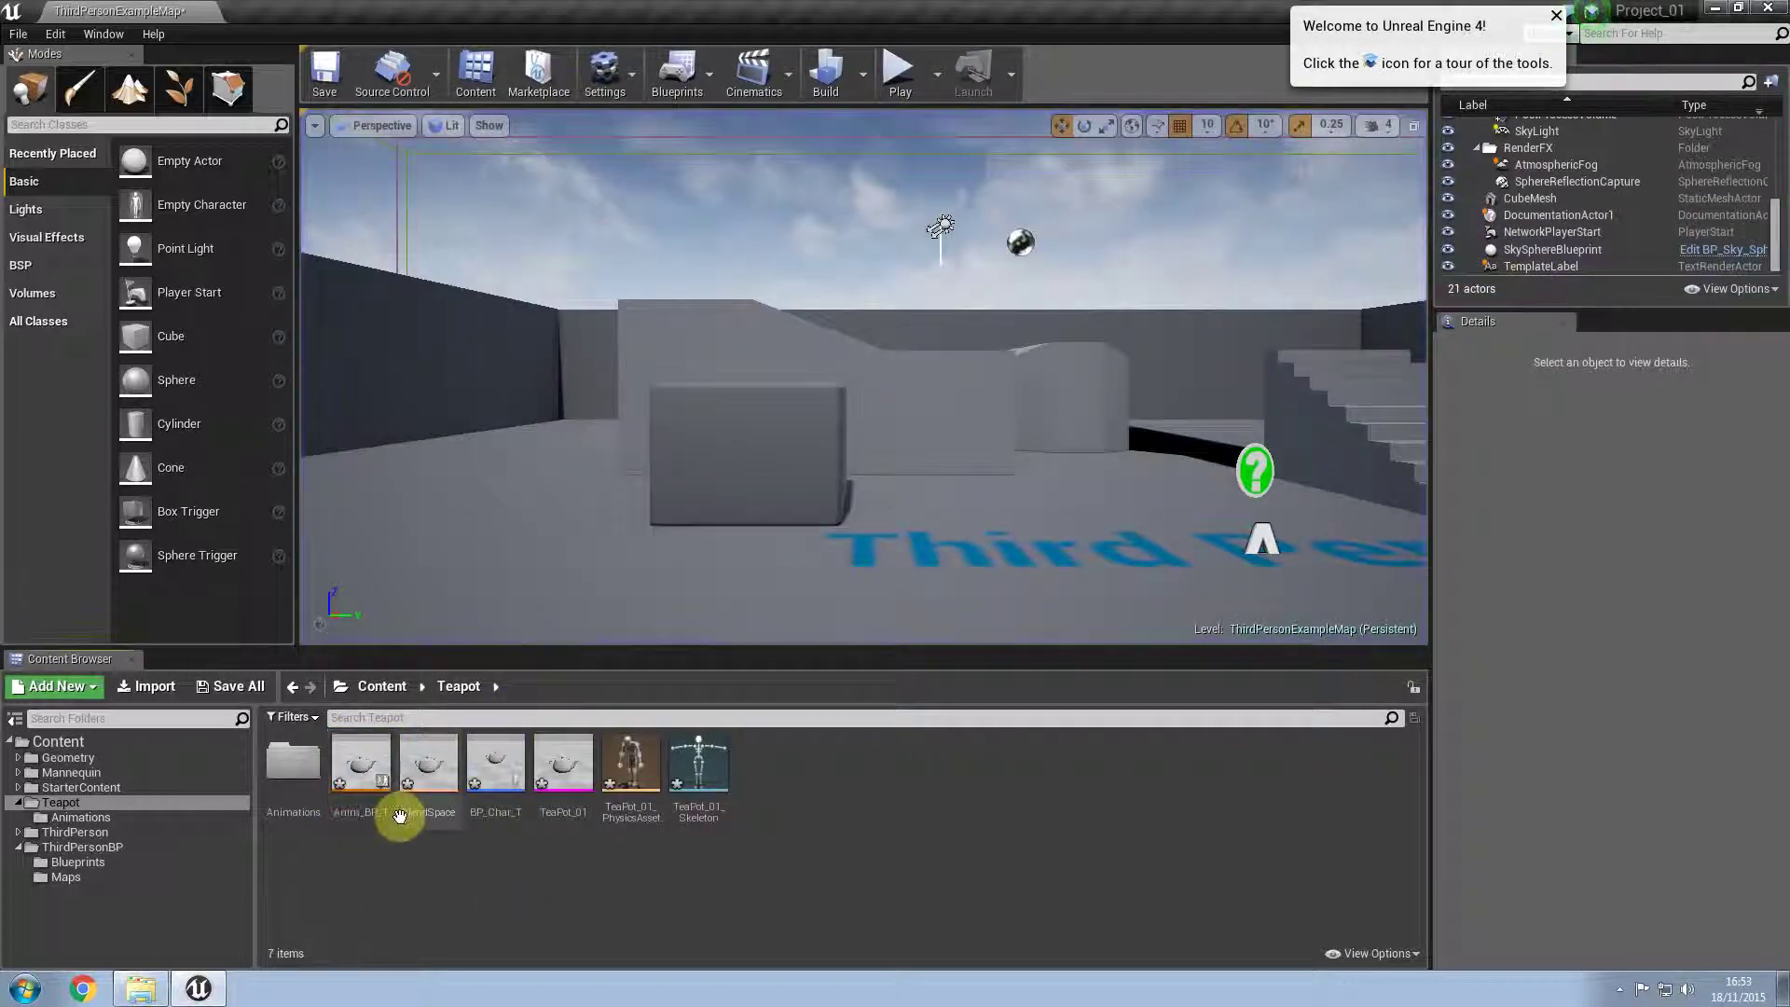
# Step: In BP_Char_T, assign Anim_BP_T as the Mesh component's animation blueprint class and compile the character blueprint
pyautogui.doubleClick(495, 783)
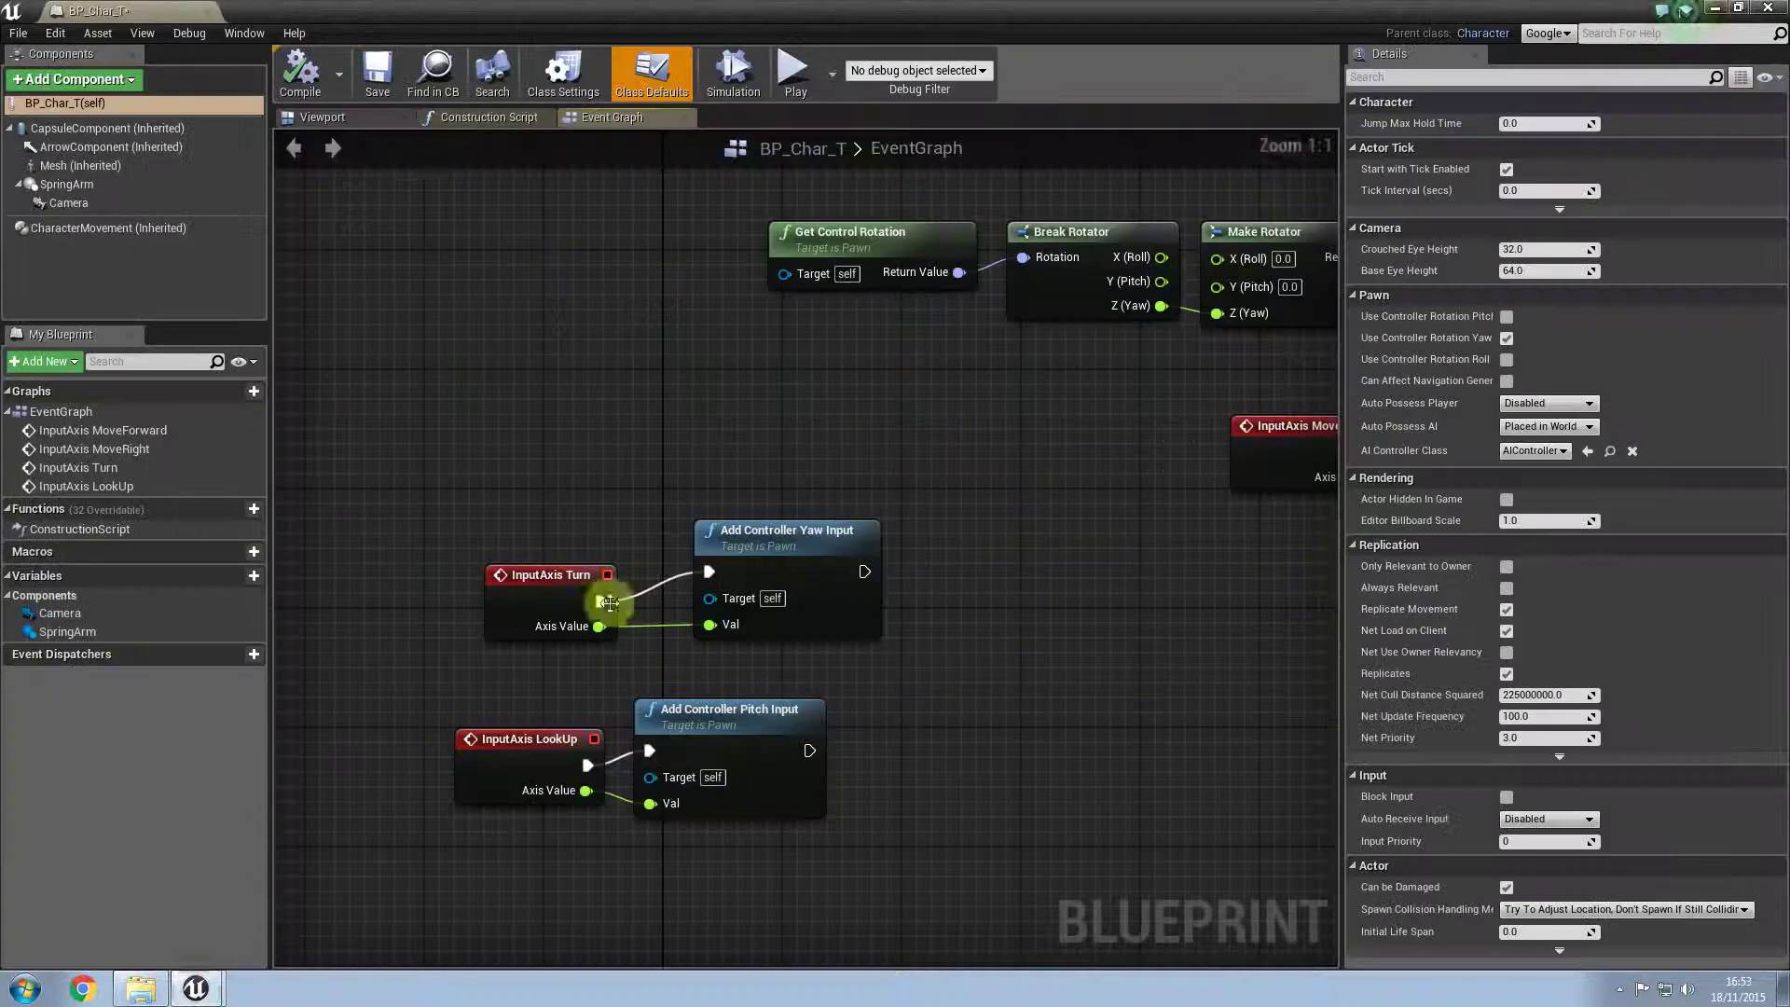
pyautogui.click(373, 116)
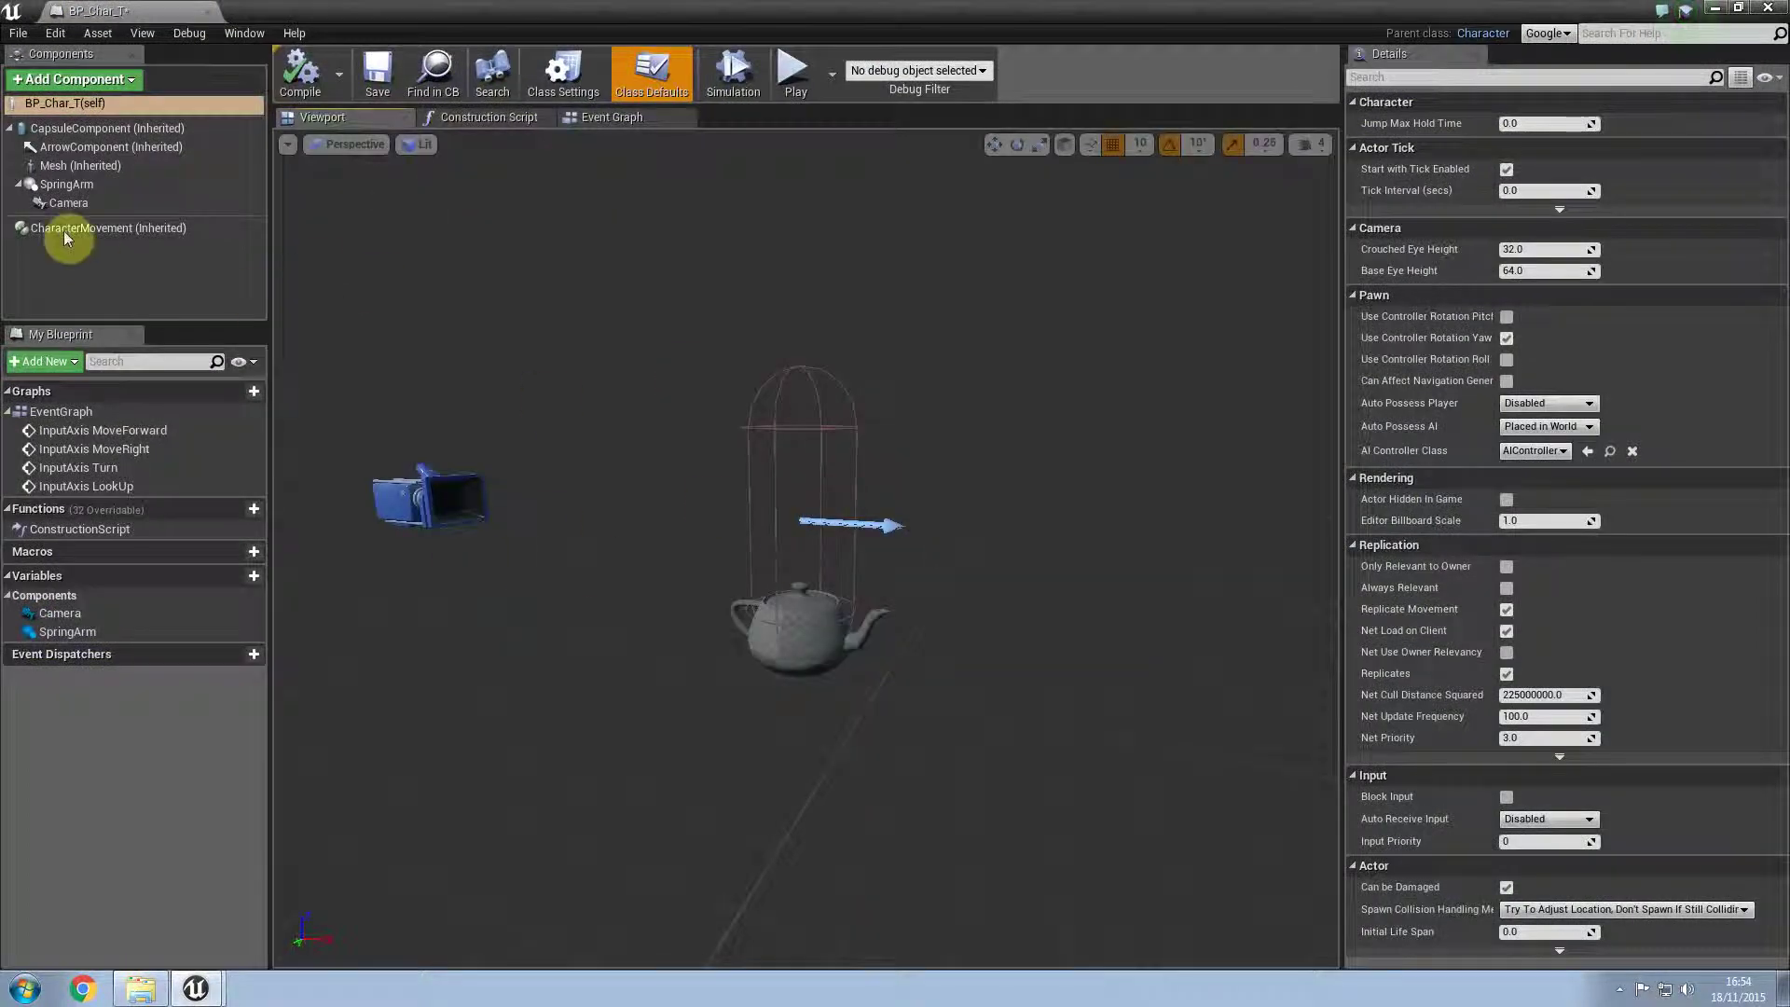
pyautogui.click(92, 185)
pyautogui.click(93, 207)
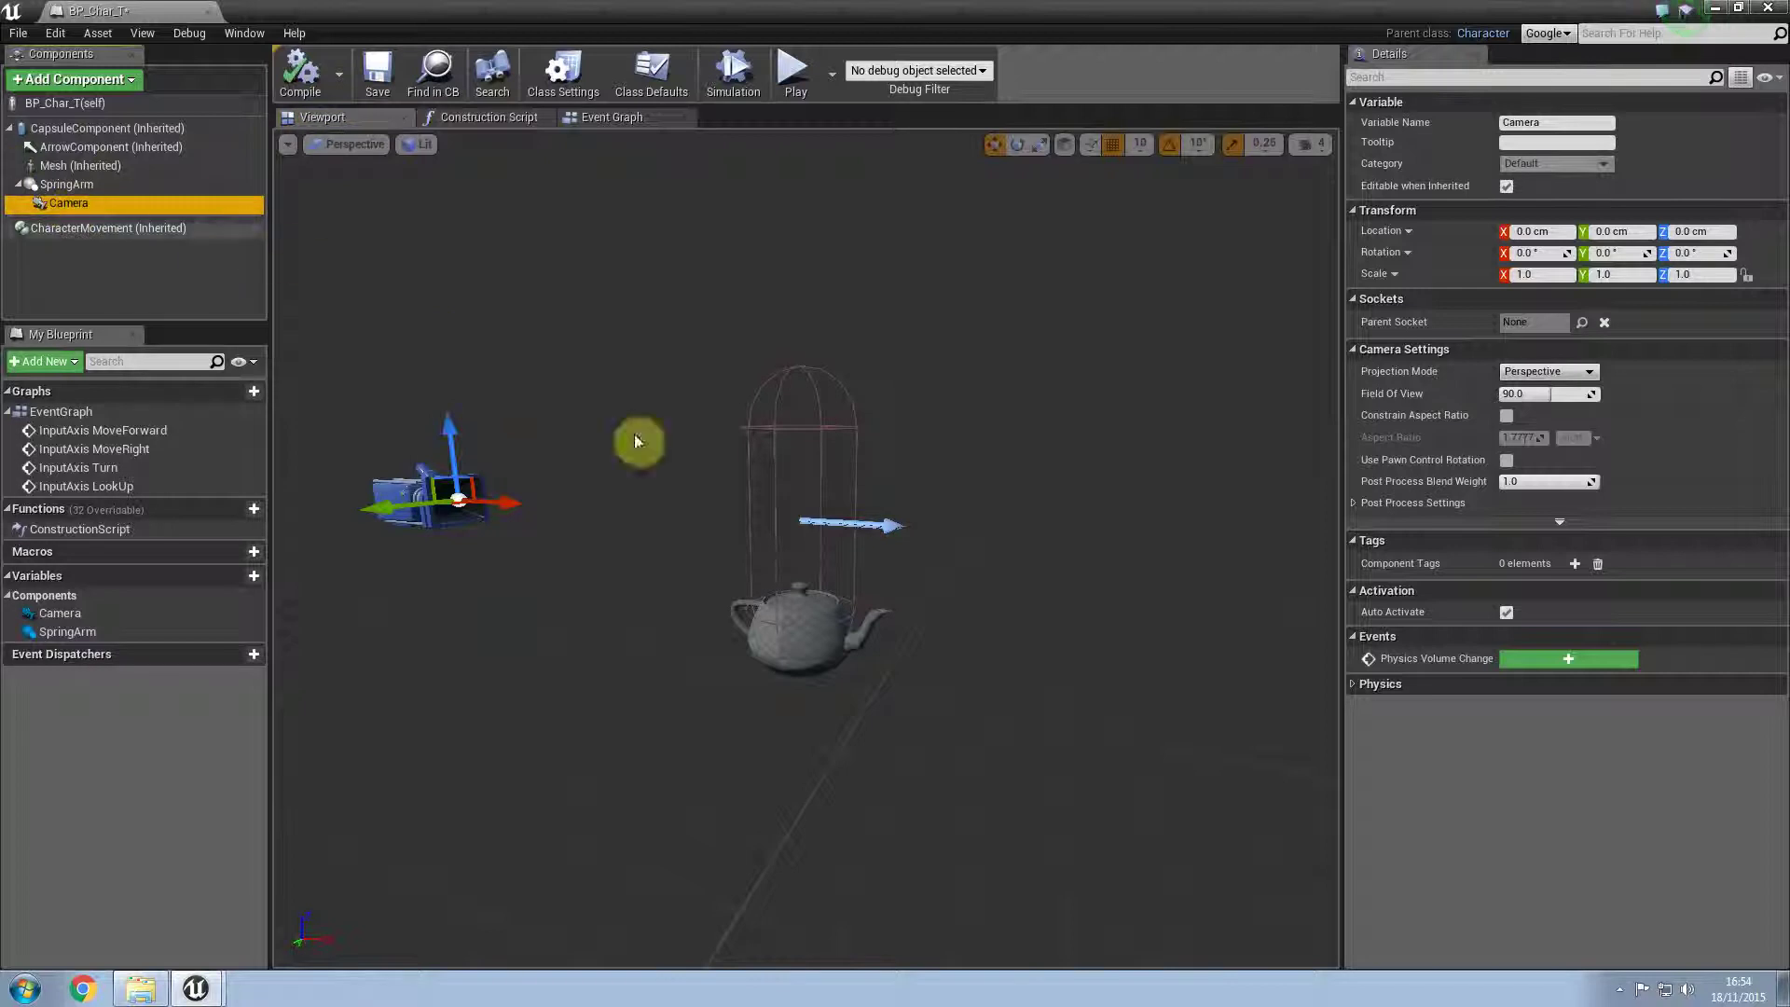
pyautogui.click(104, 166)
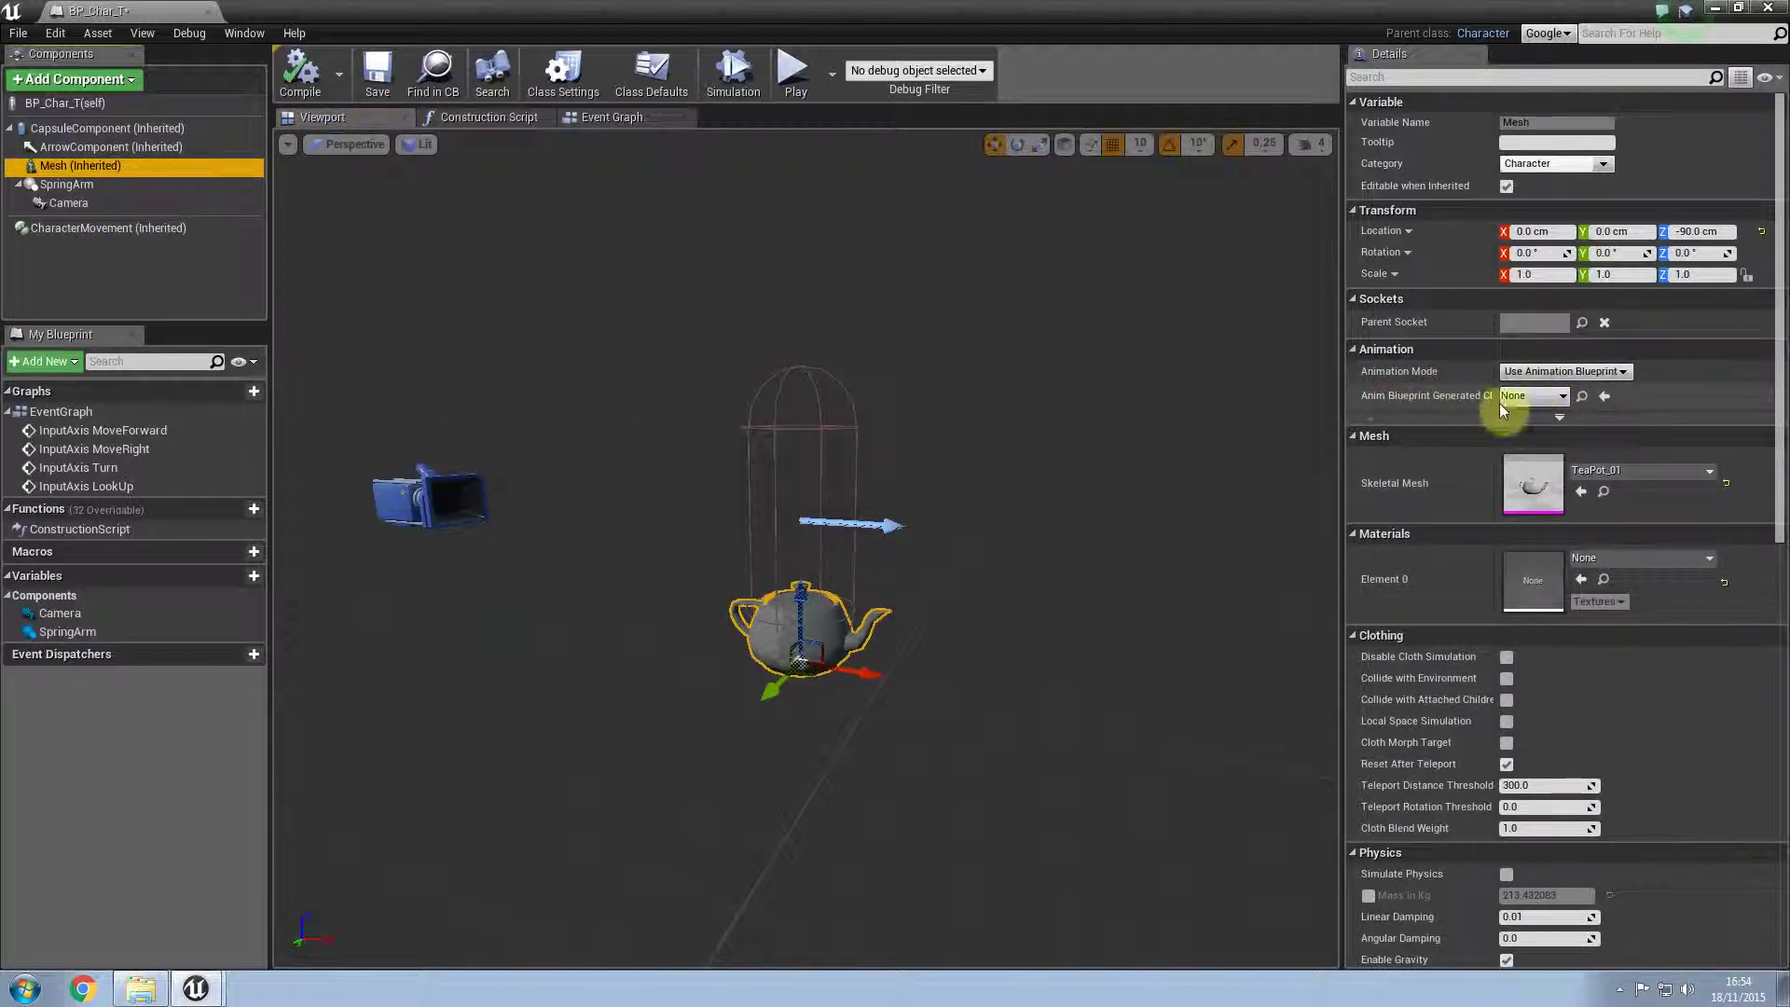
pyautogui.click(1529, 396)
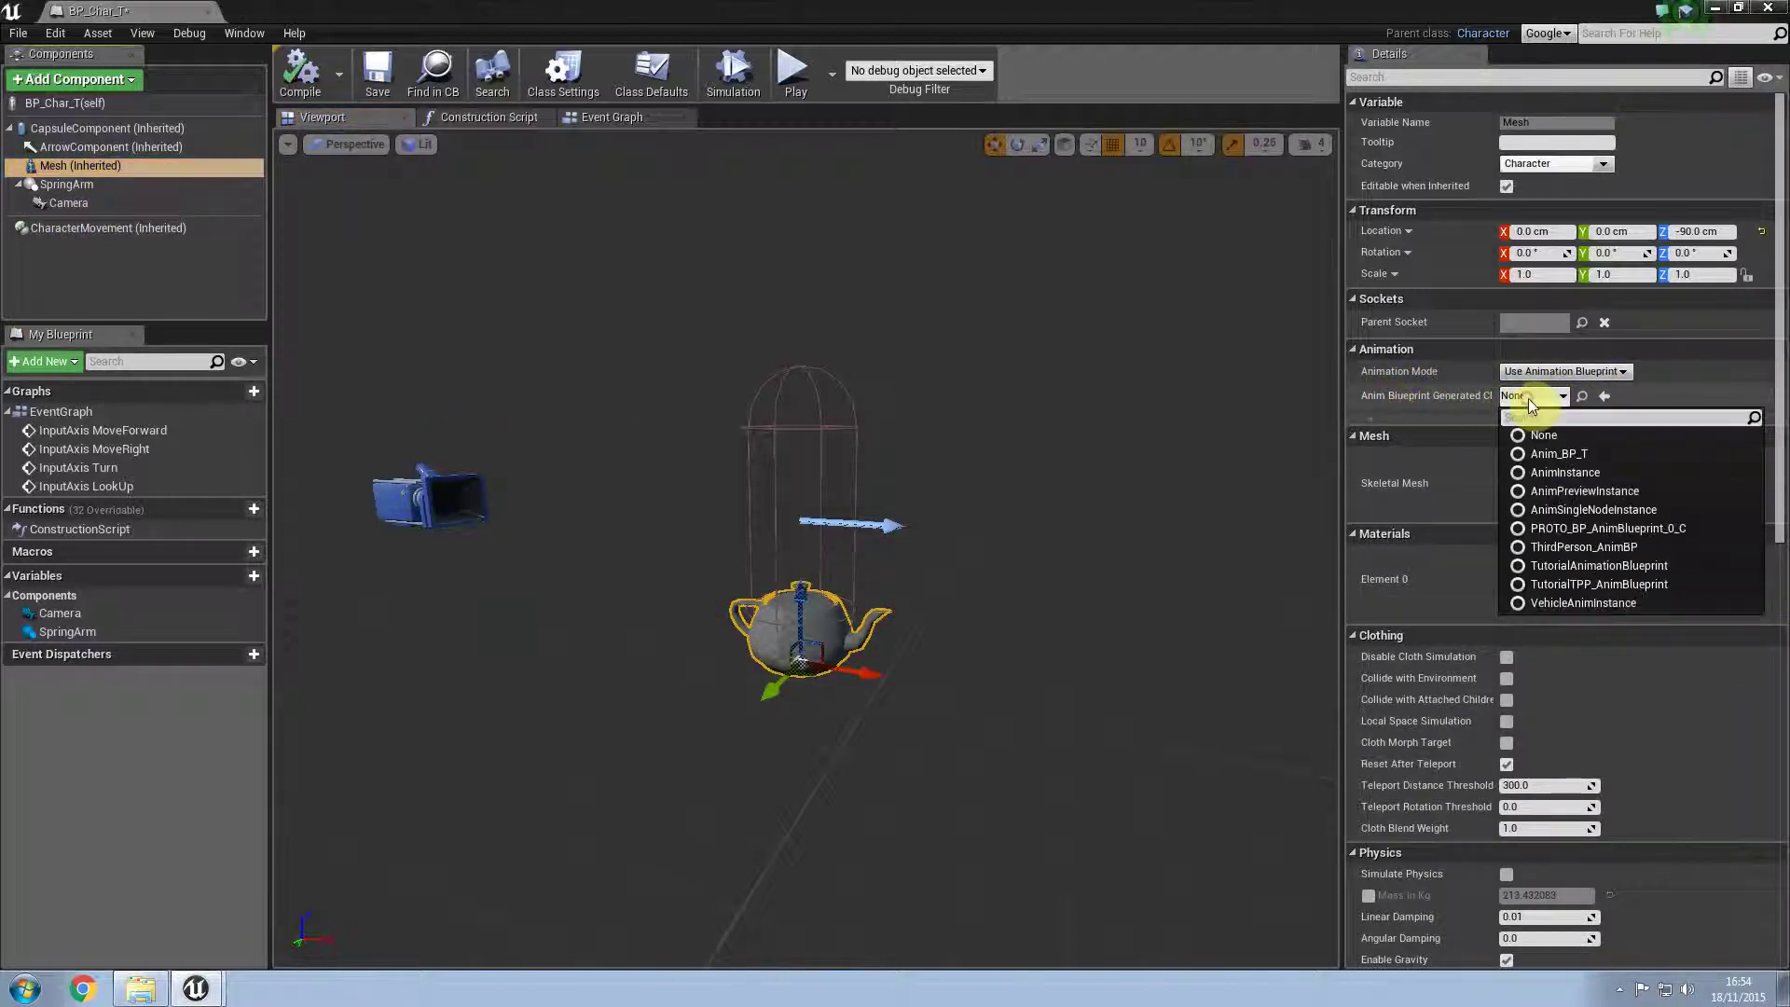
pyautogui.click(1596, 458)
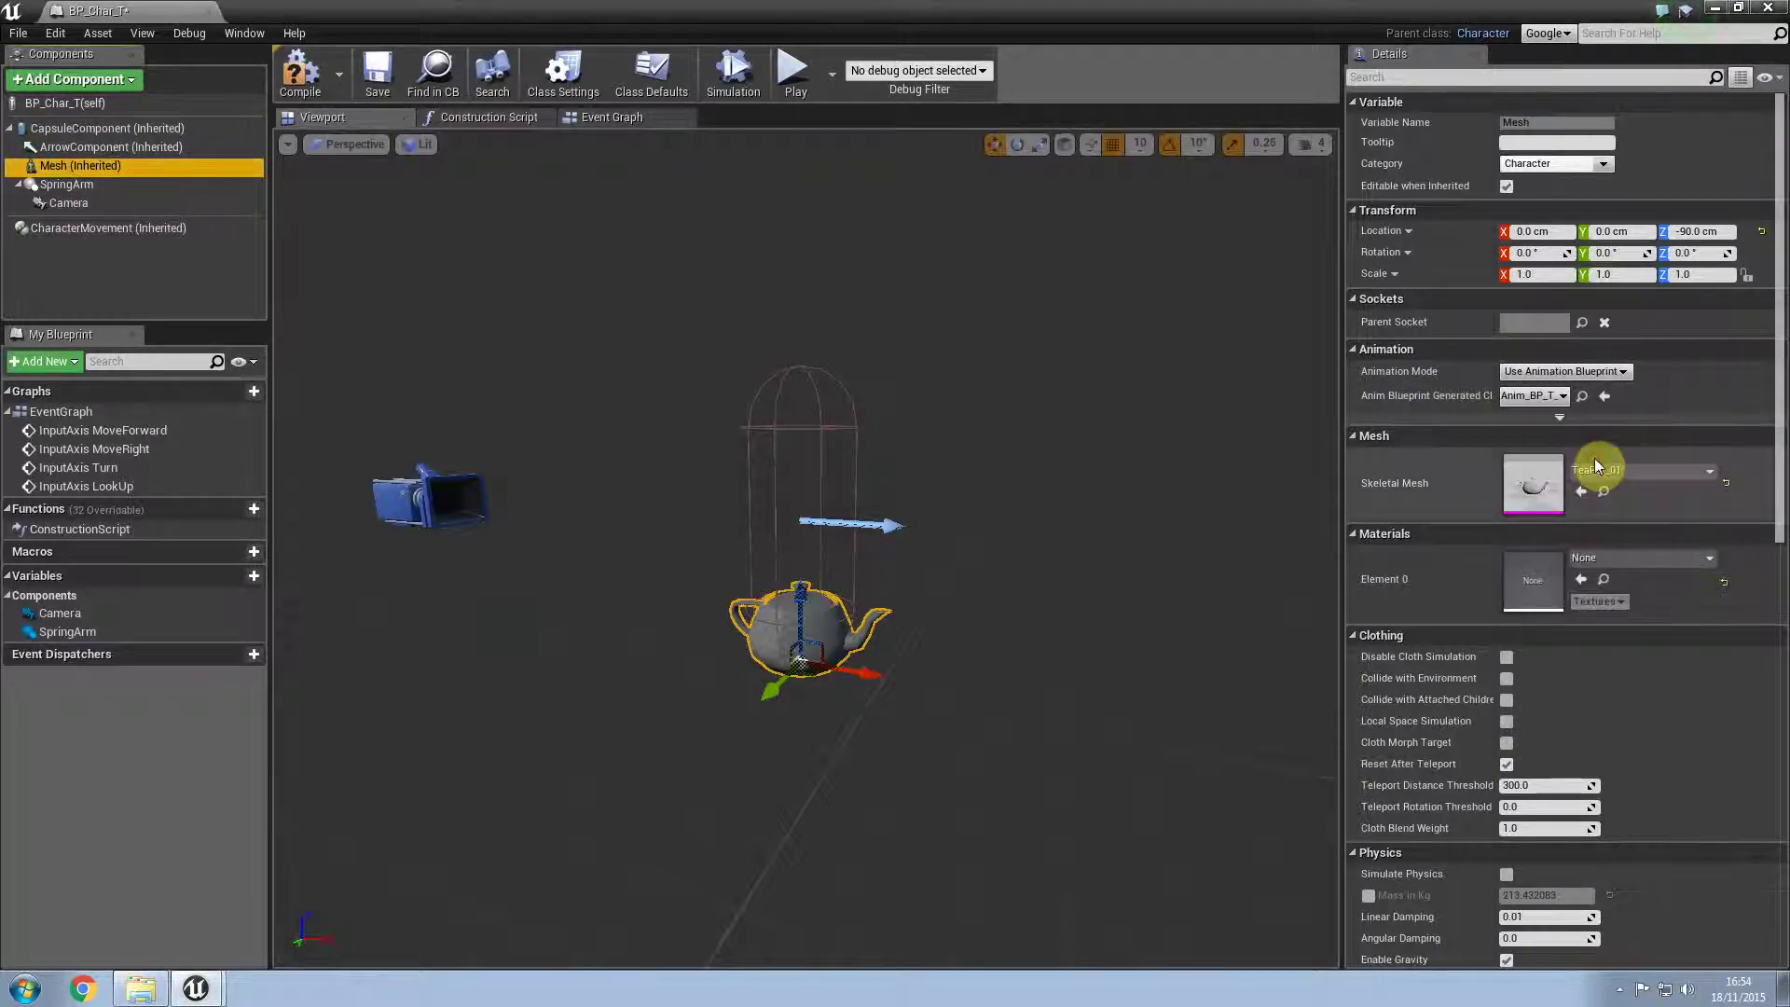
pyautogui.click(303, 67)
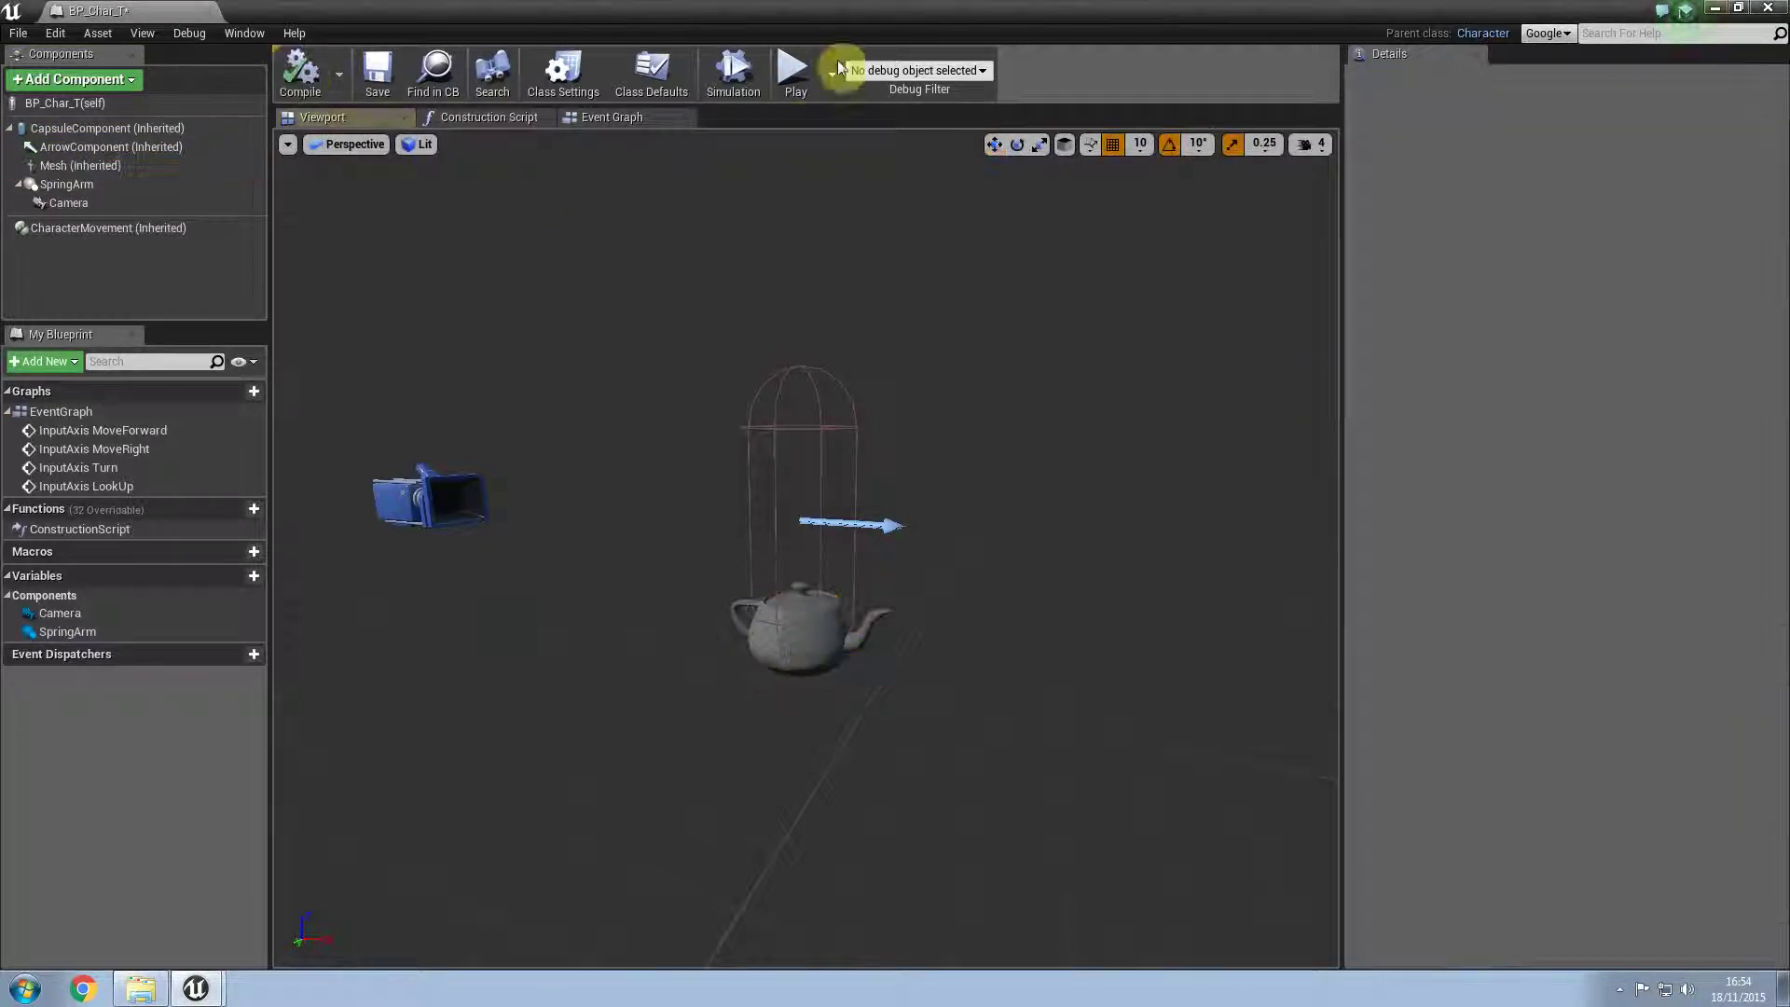
# Step: Play the level in the editor viewport and walk the teapot forward to check its movement animation
pyautogui.click(793, 89)
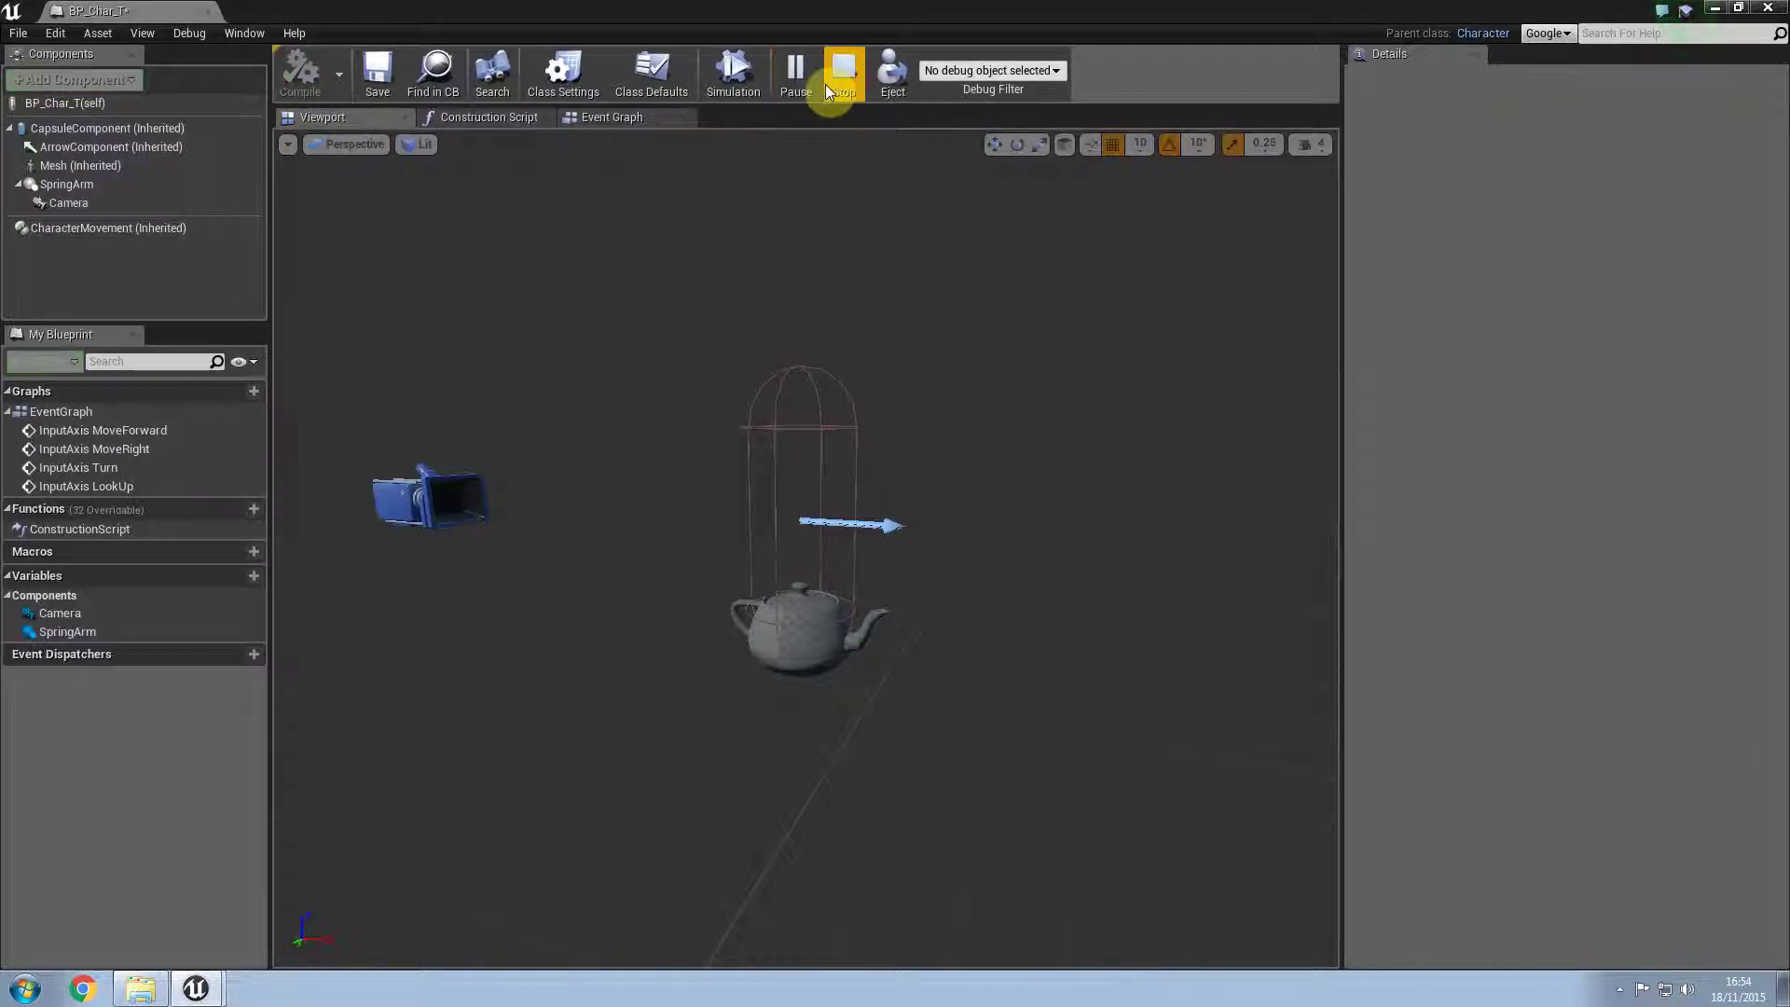
pyautogui.click(830, 83)
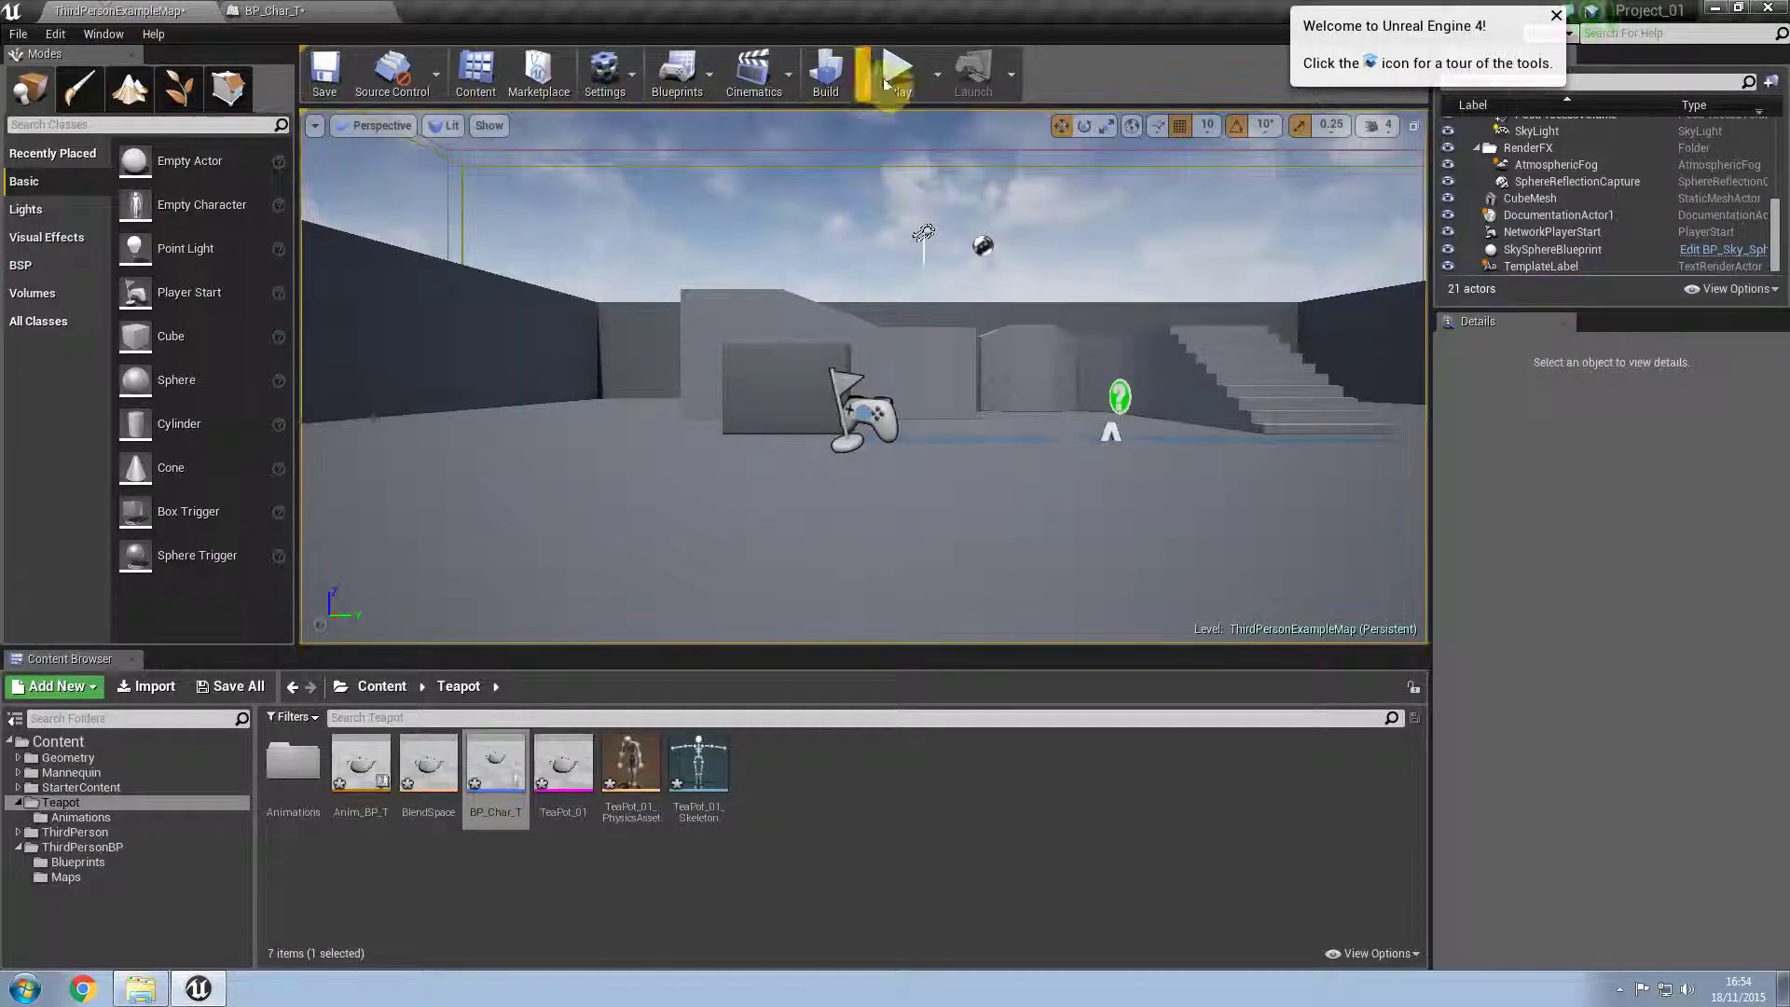
pyautogui.click(890, 79)
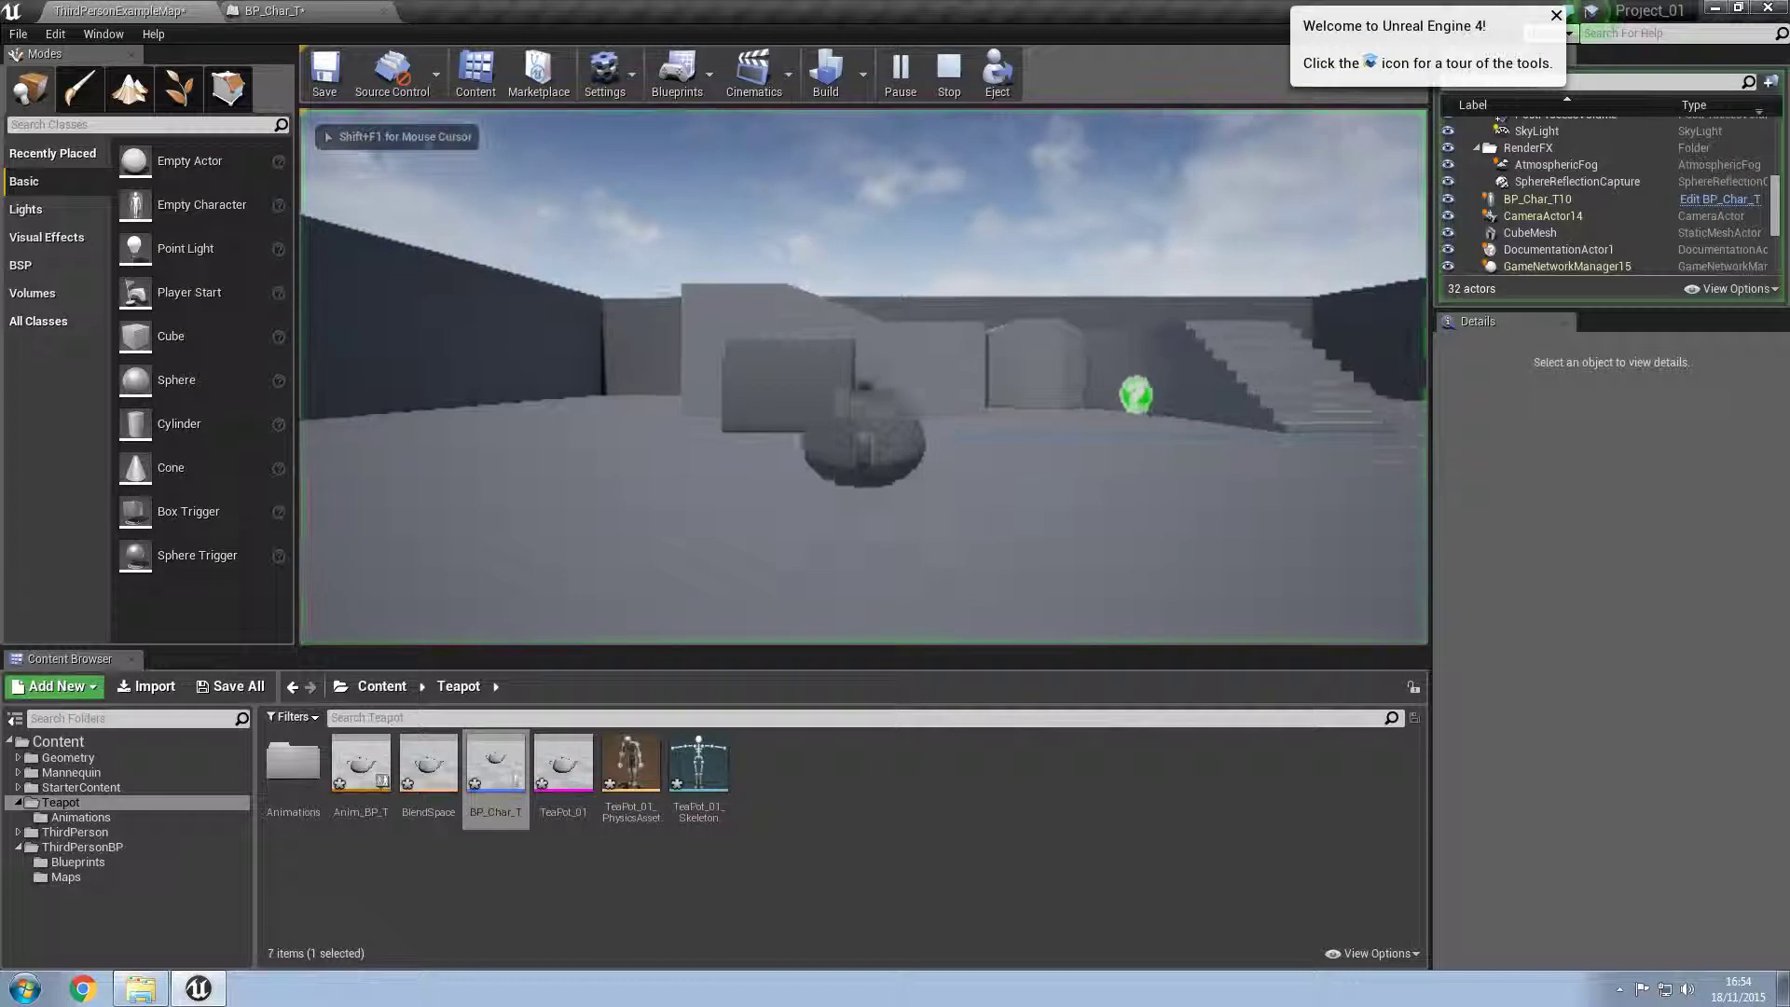
pyautogui.press('w')
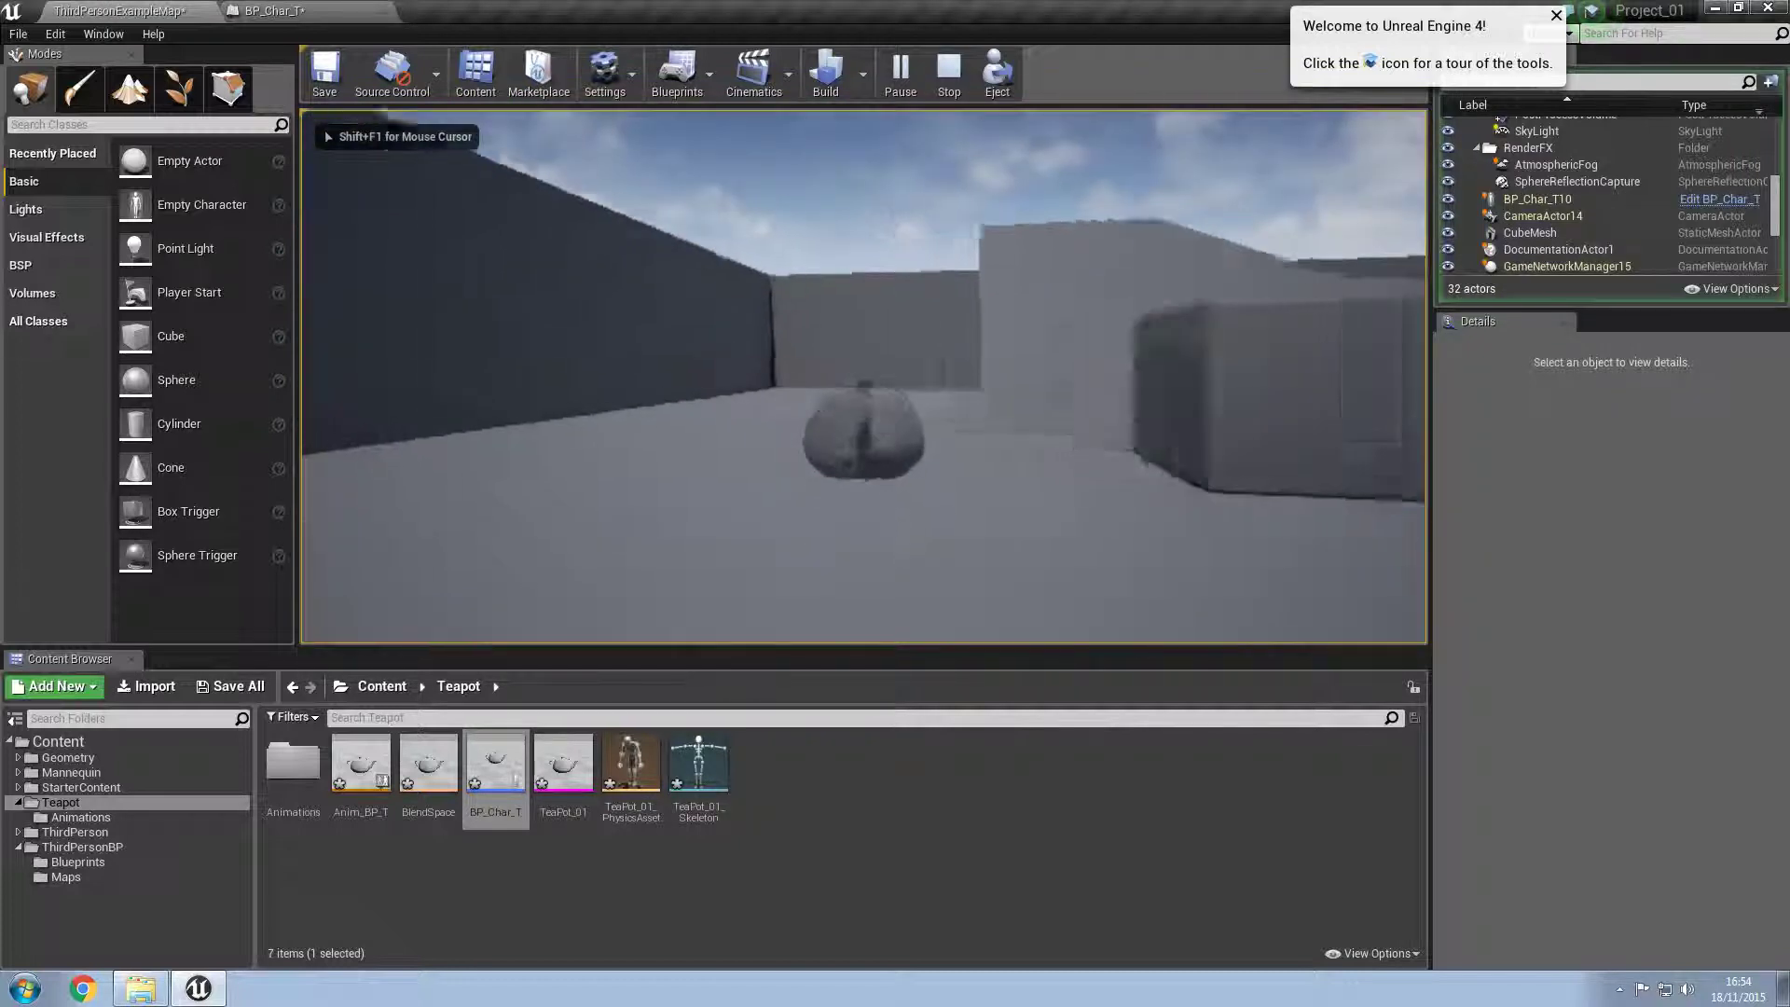
pyautogui.press('w')
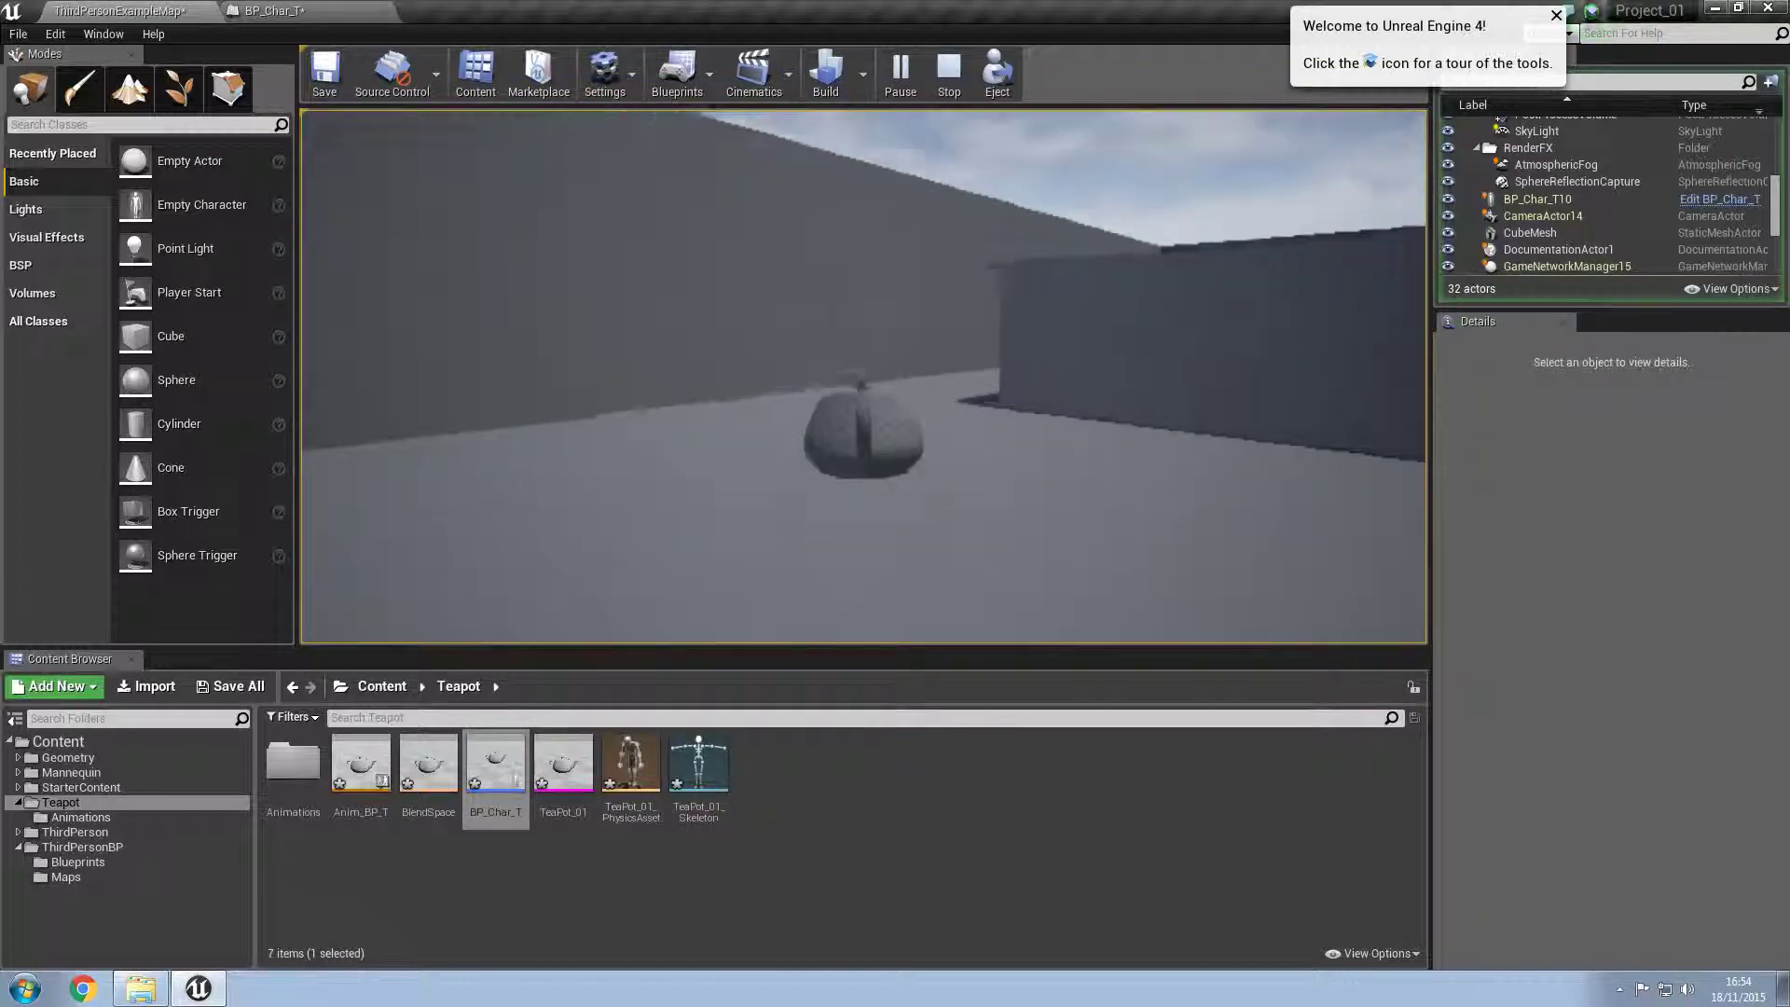
pyautogui.press('w')
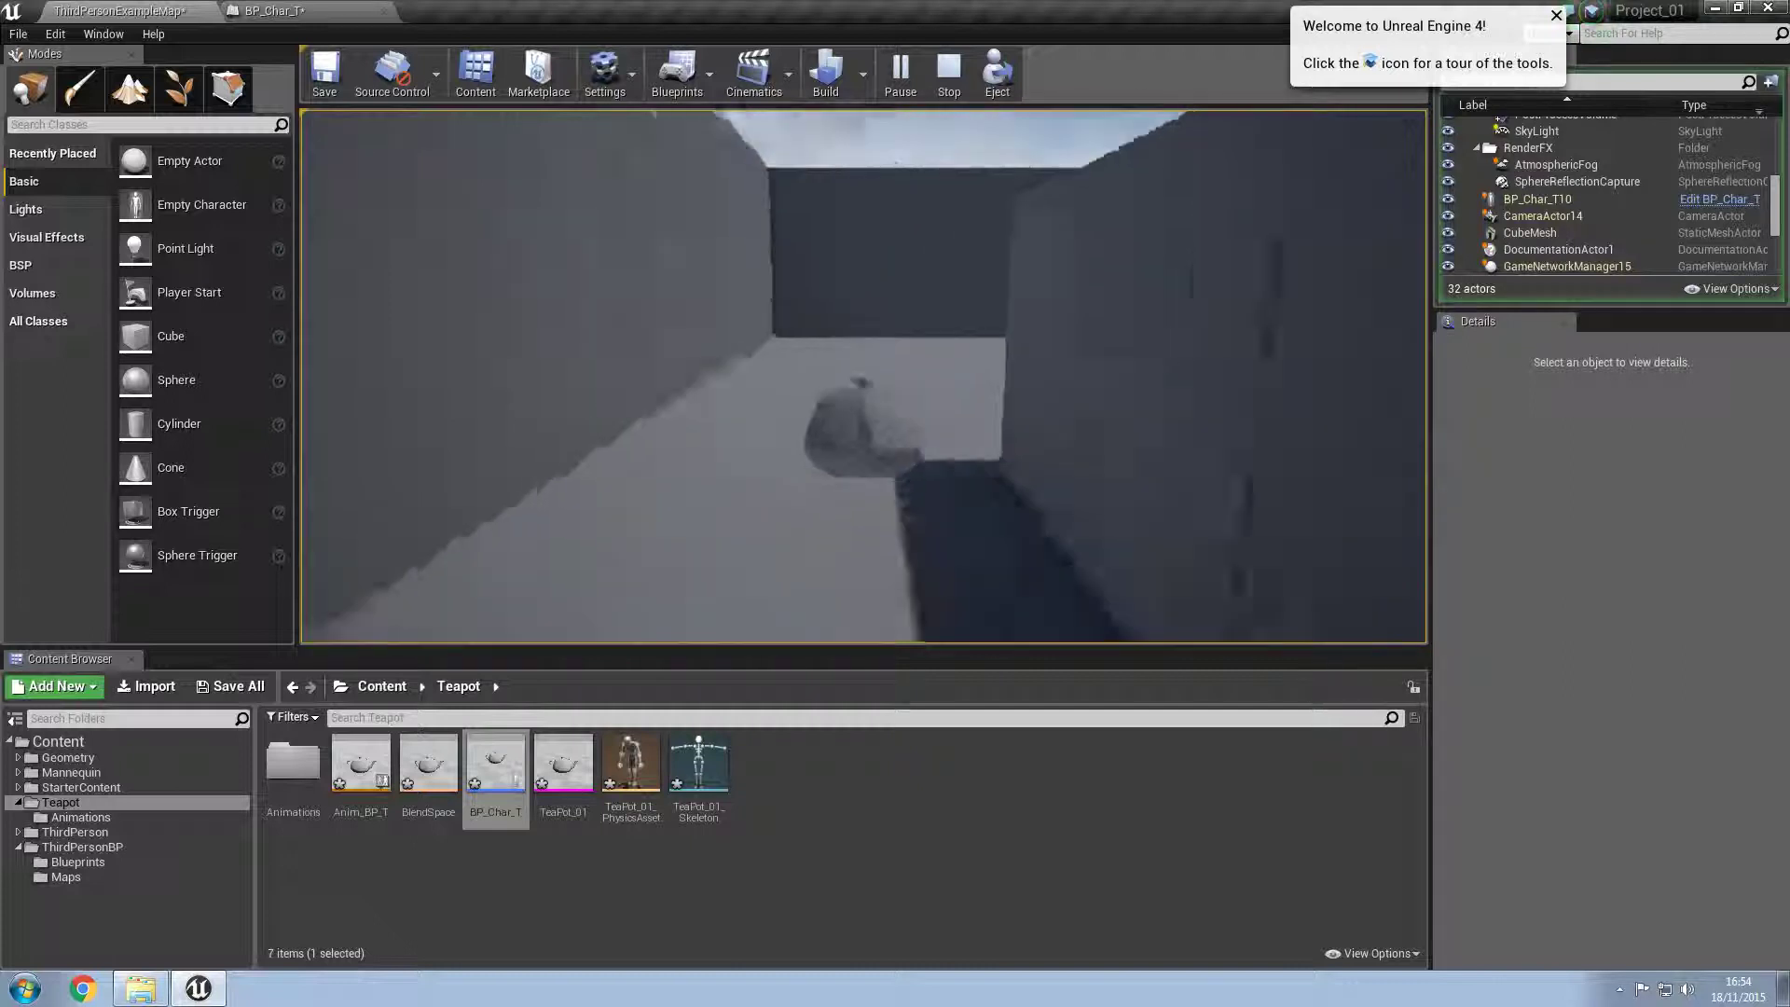
pyautogui.press('Escape')
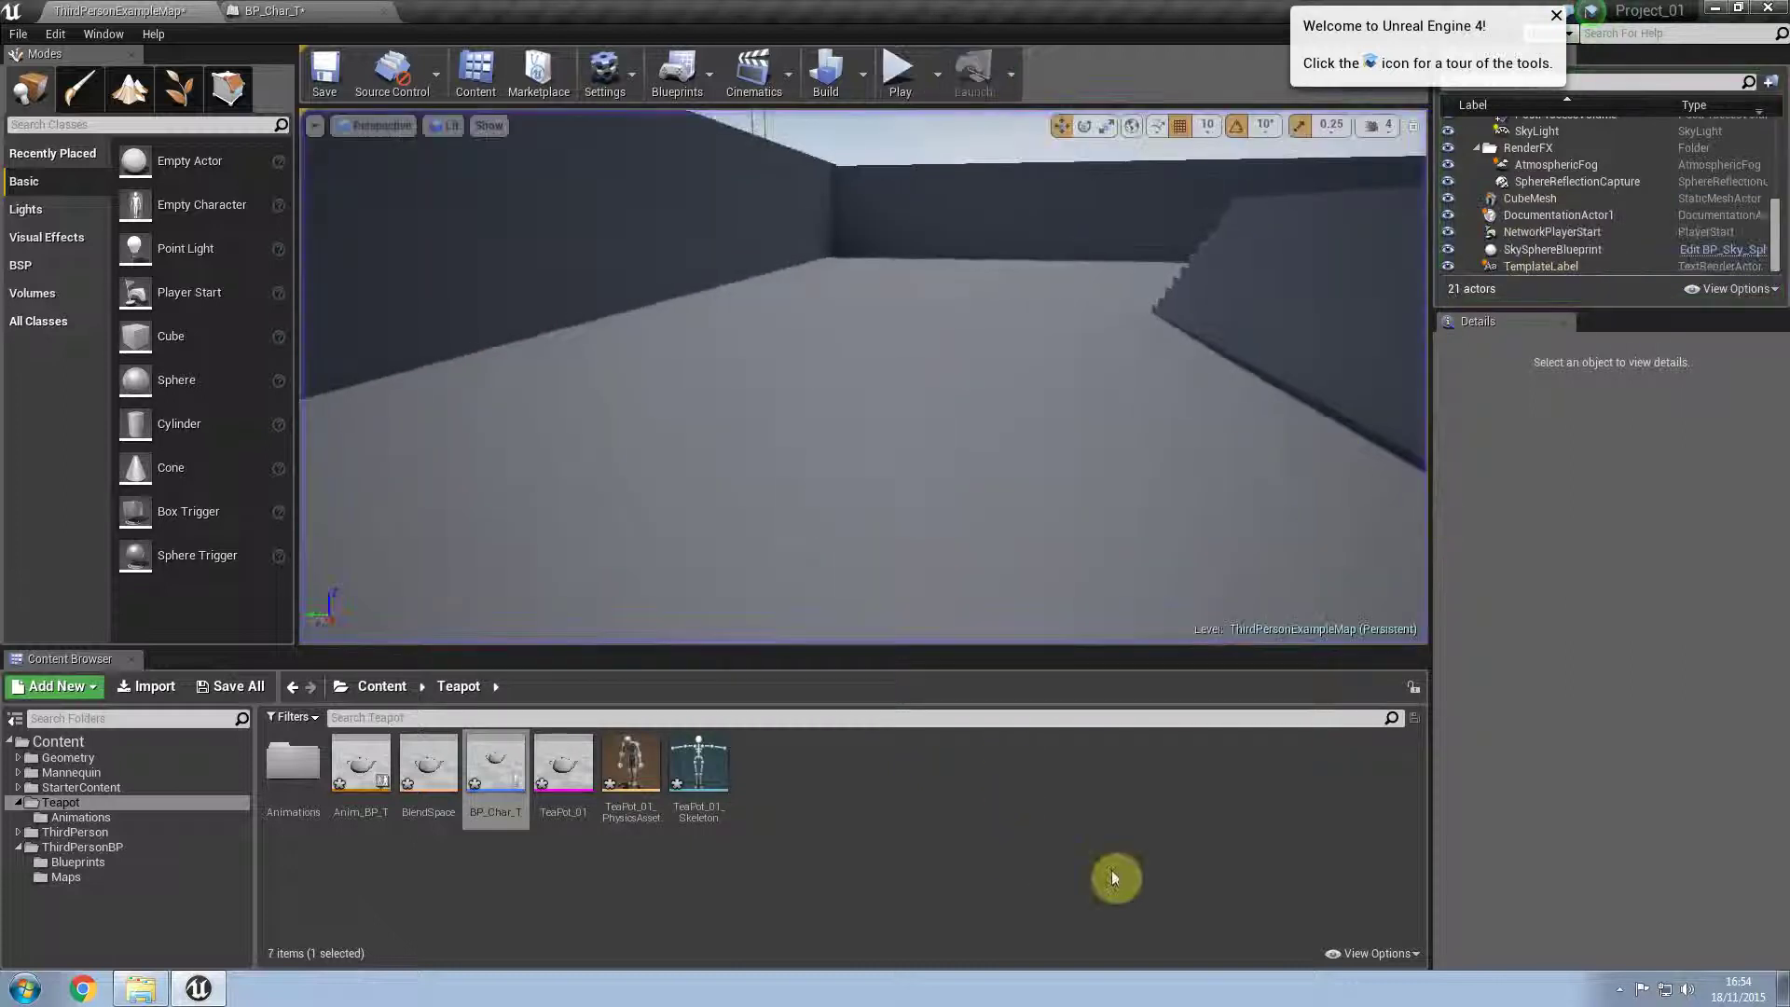
# Step: Open BP_Char_T's Event Graph and check the project's input settings for the name of the jump action mapping
pyautogui.doubleClick(494, 765)
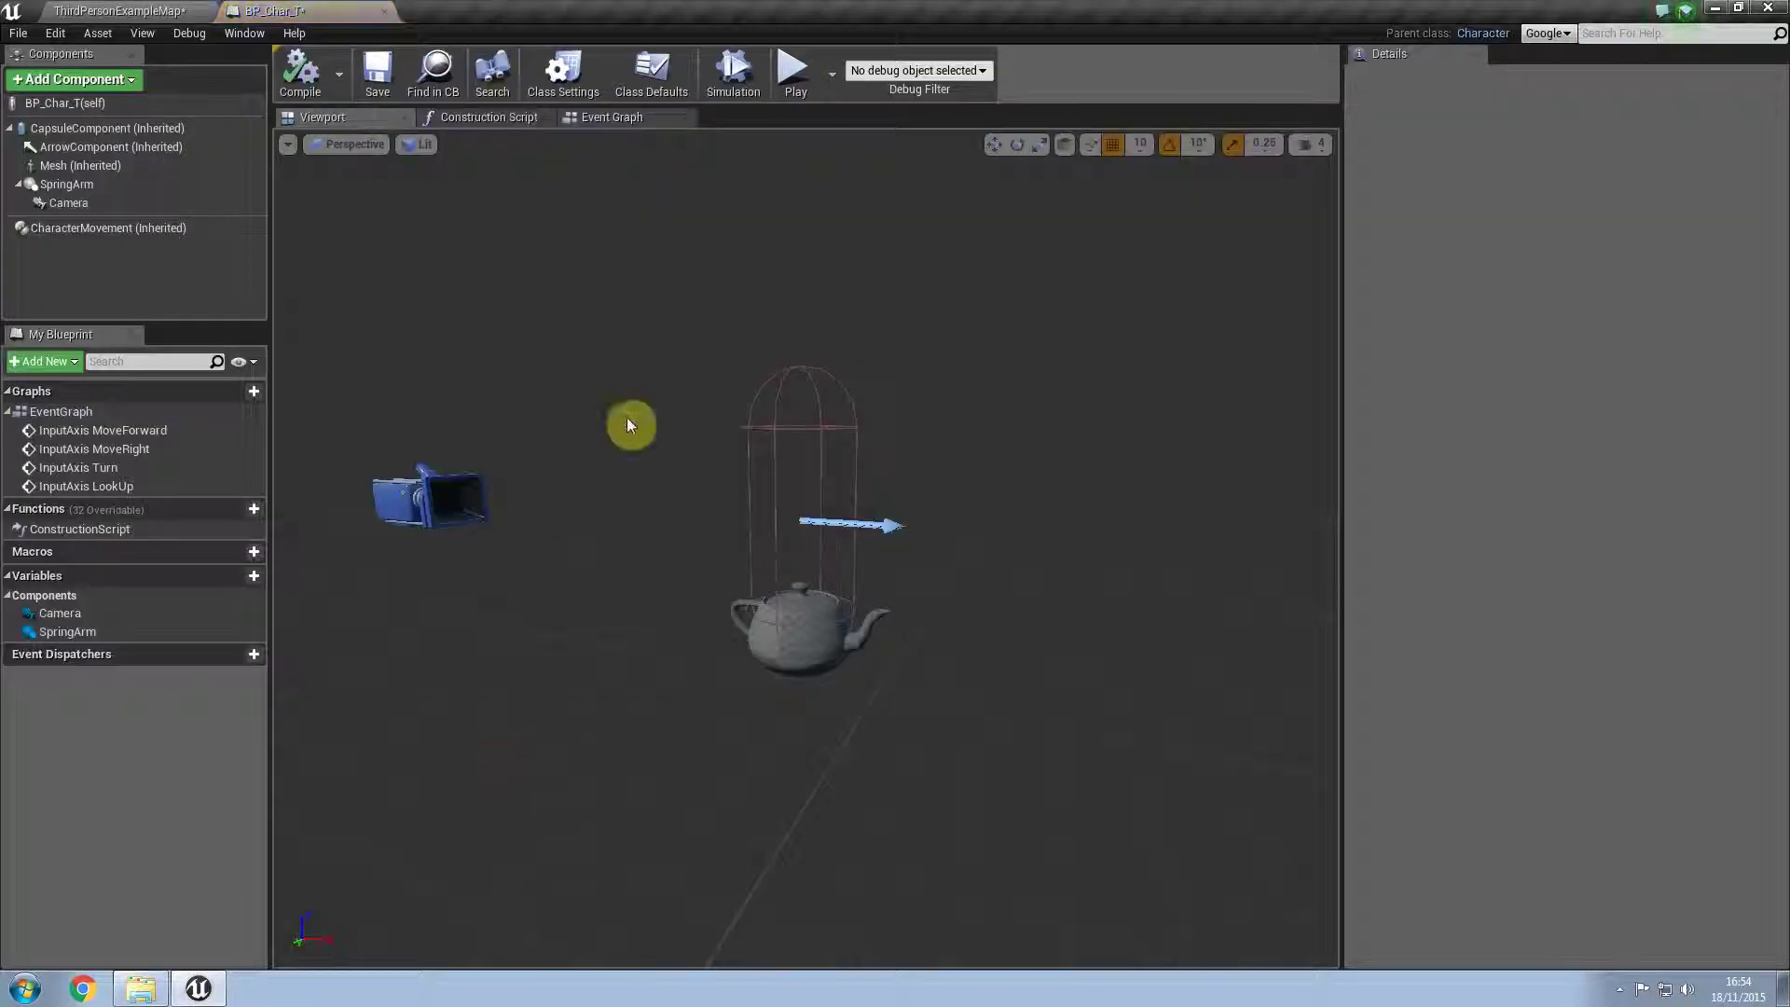
pyautogui.click(638, 119)
pyautogui.scroll(4, 832, 470)
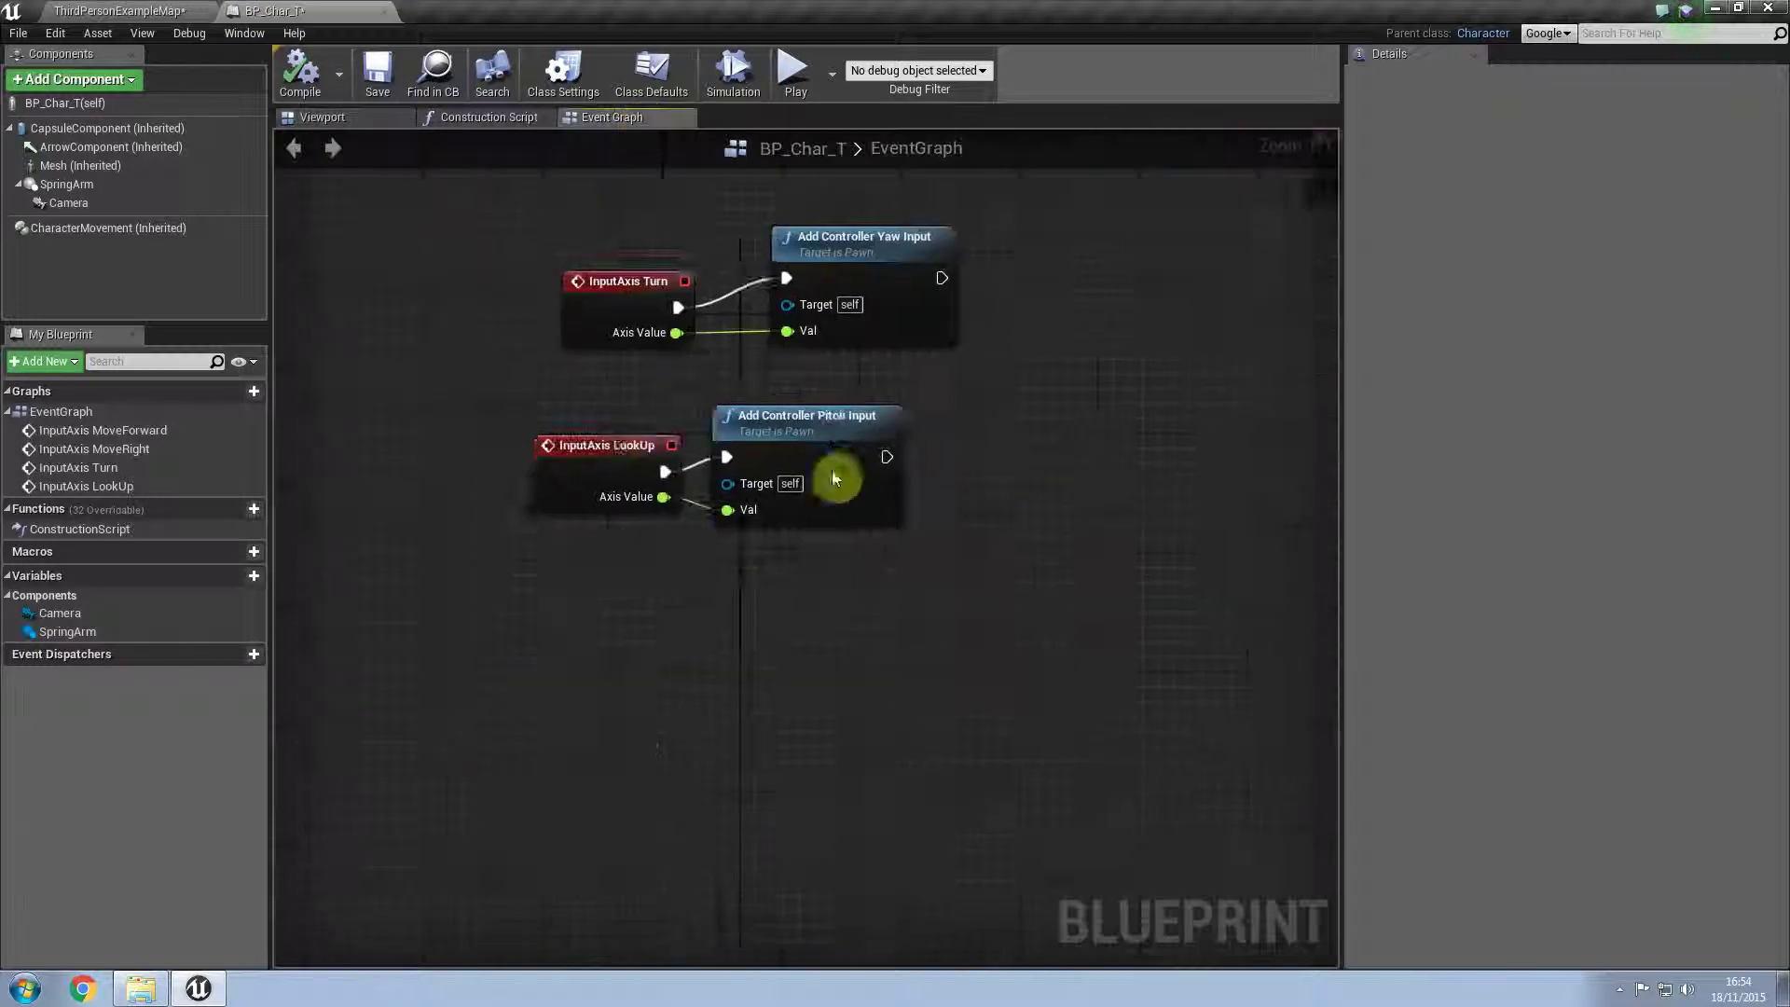
pyautogui.click(58, 34)
pyautogui.click(134, 260)
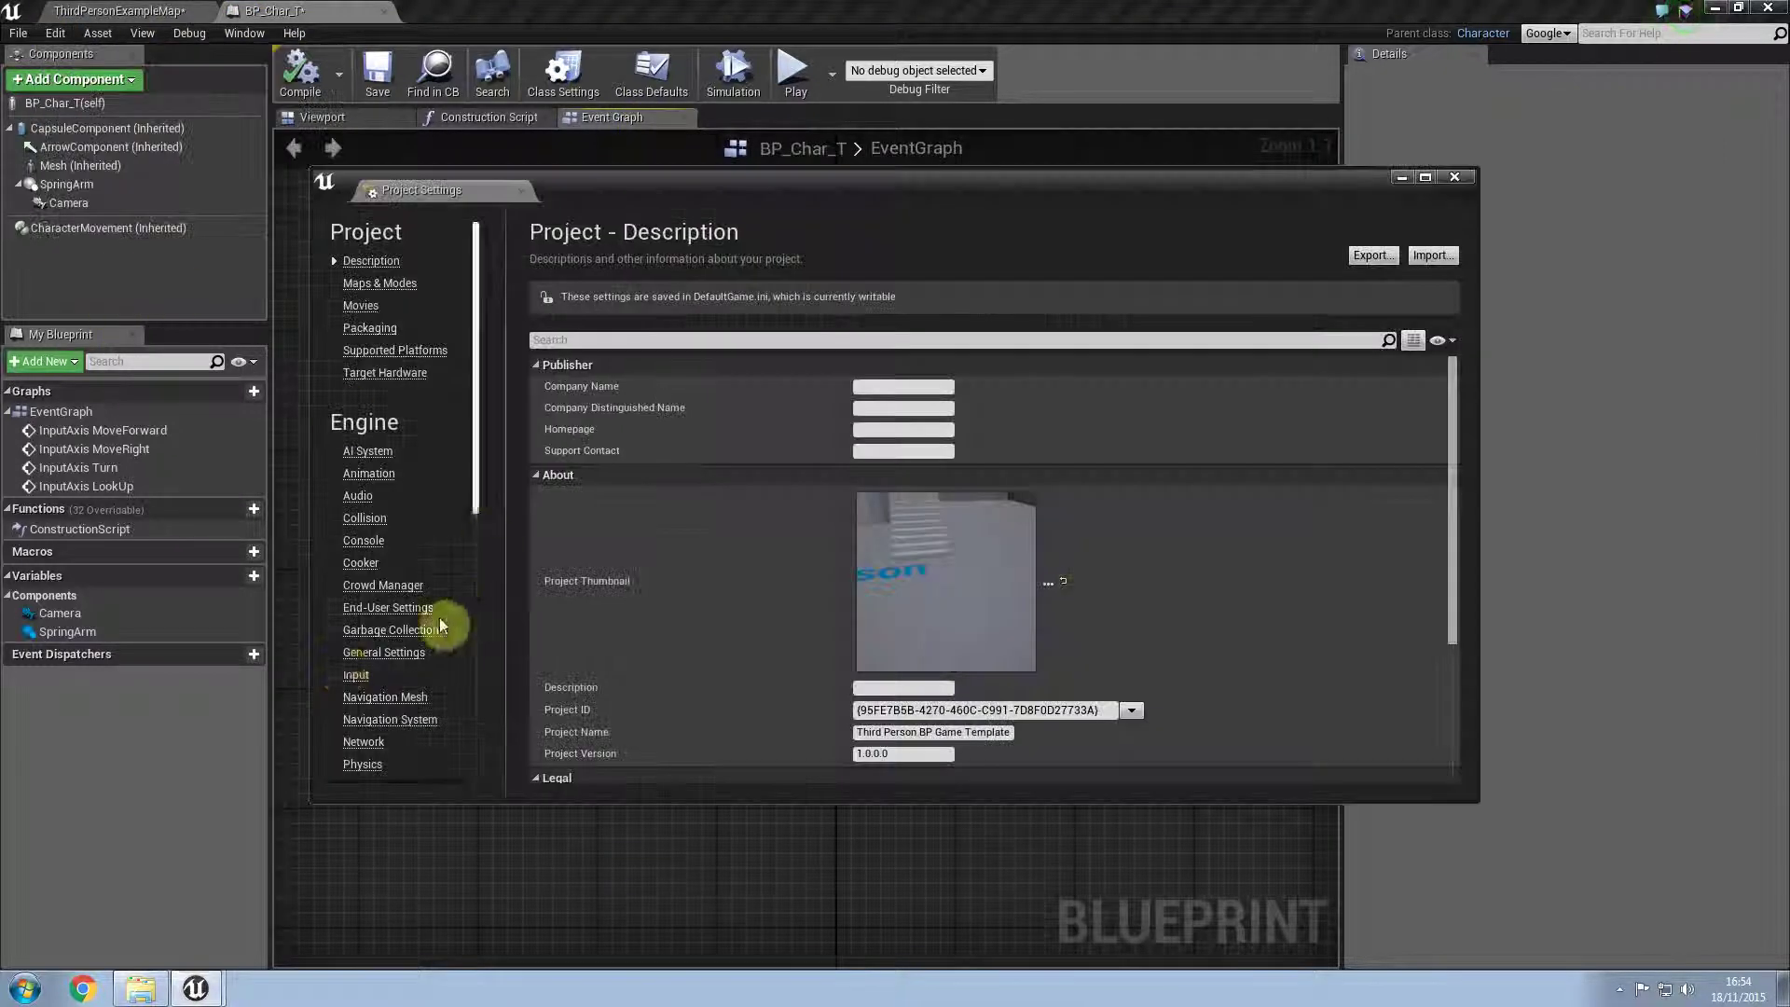
pyautogui.click(355, 675)
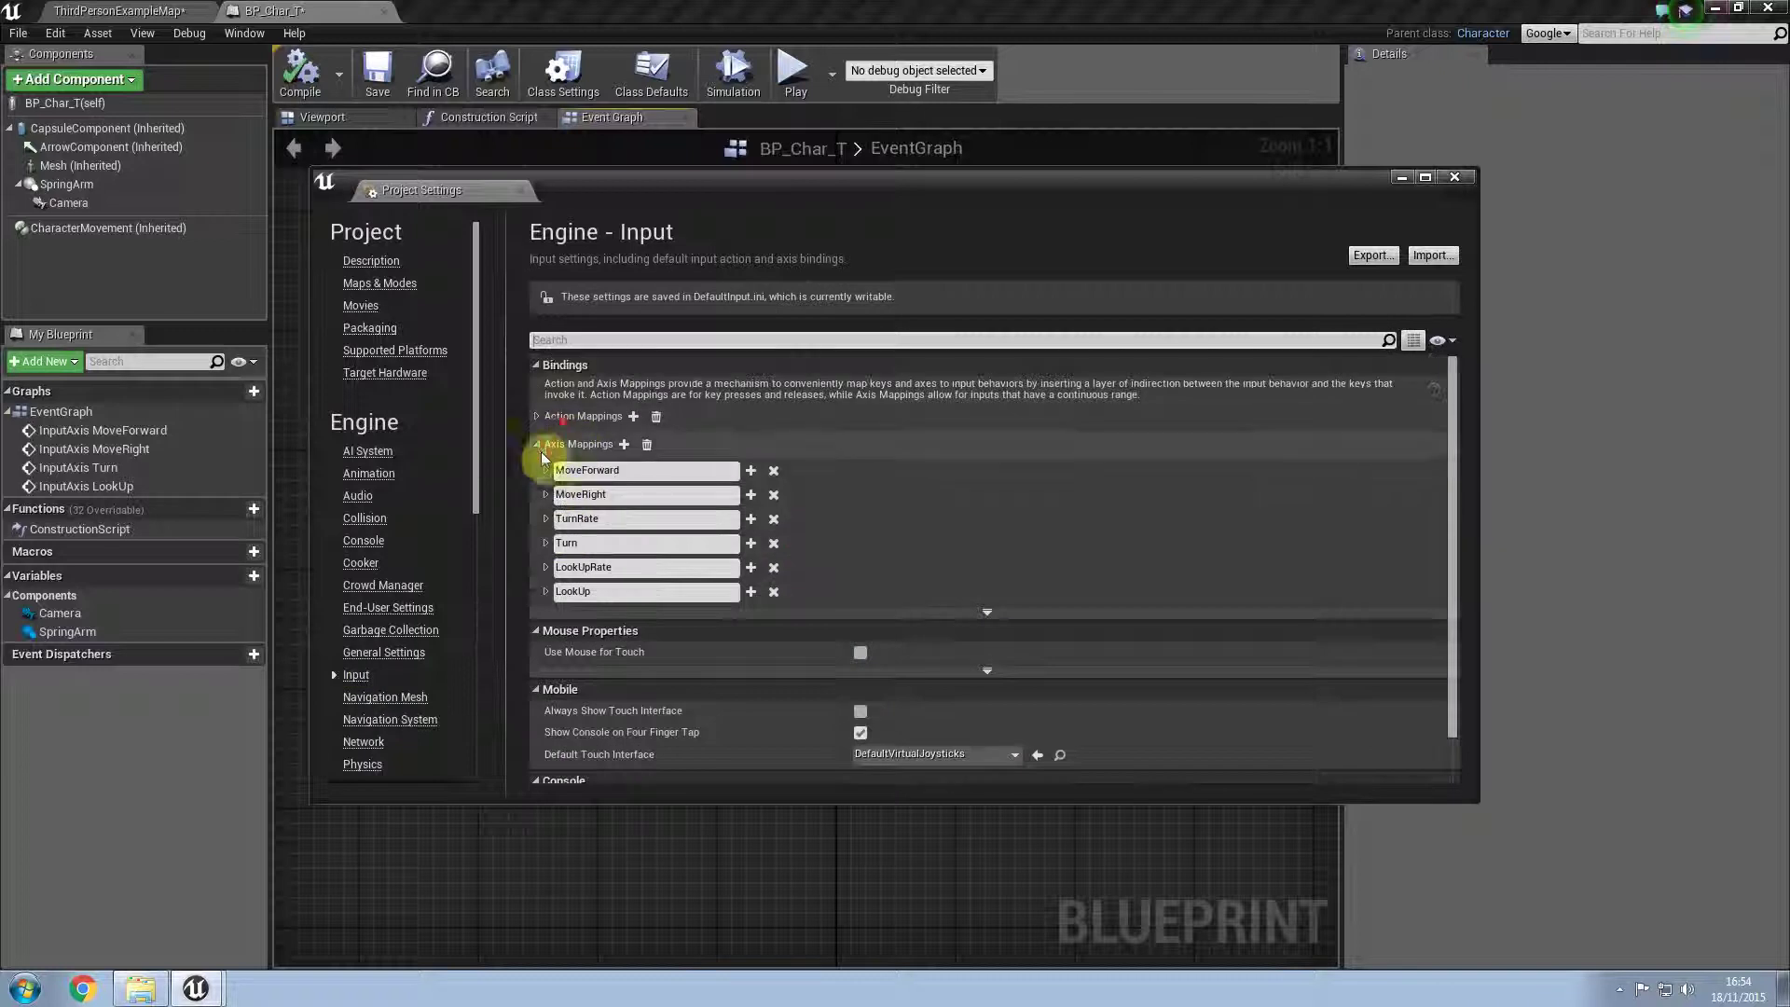
pyautogui.click(537, 444)
pyautogui.click(537, 419)
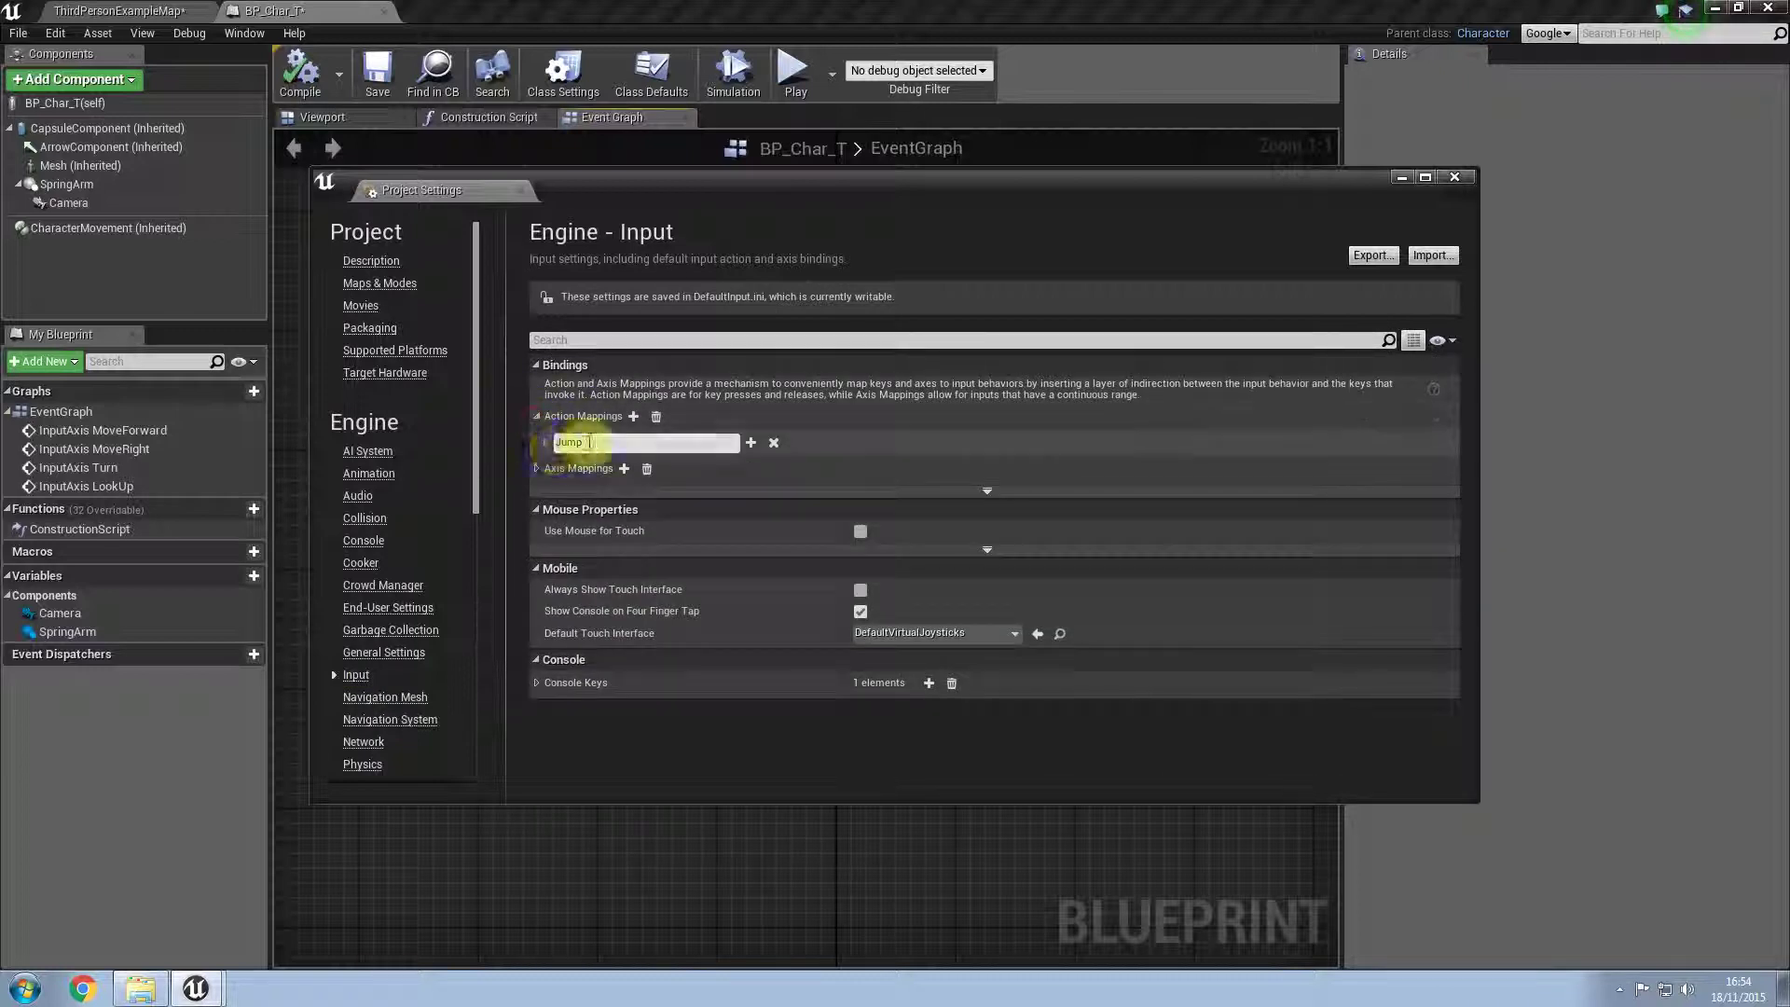
pyautogui.click(1454, 177)
# Step: Add an InputAction Jump event below the LookUp nodes and connect its Pressed output to a new character Jump node
pyautogui.rightClick(809, 451)
pyautogui.write('jump')
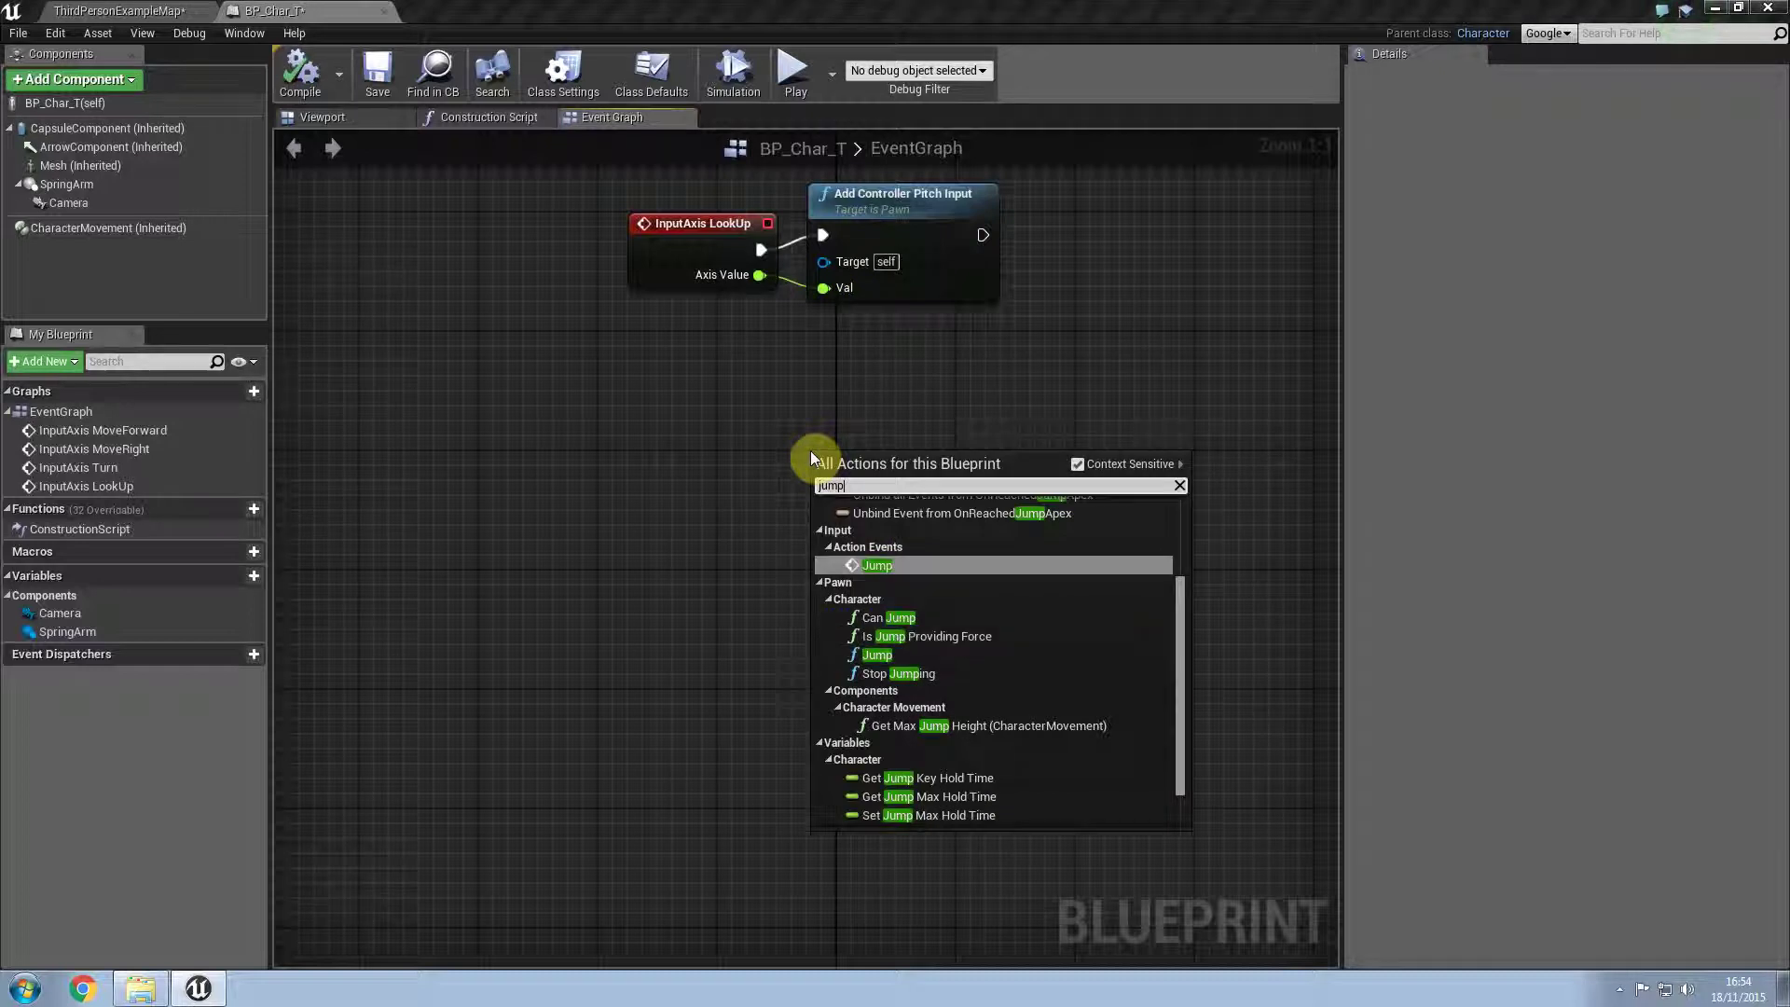
pyautogui.press('Return')
pyautogui.moveTo(832, 474); pyautogui.dragTo(415, 502)
pyautogui.moveTo(523, 517); pyautogui.dragTo(687, 538)
pyautogui.write('jump')
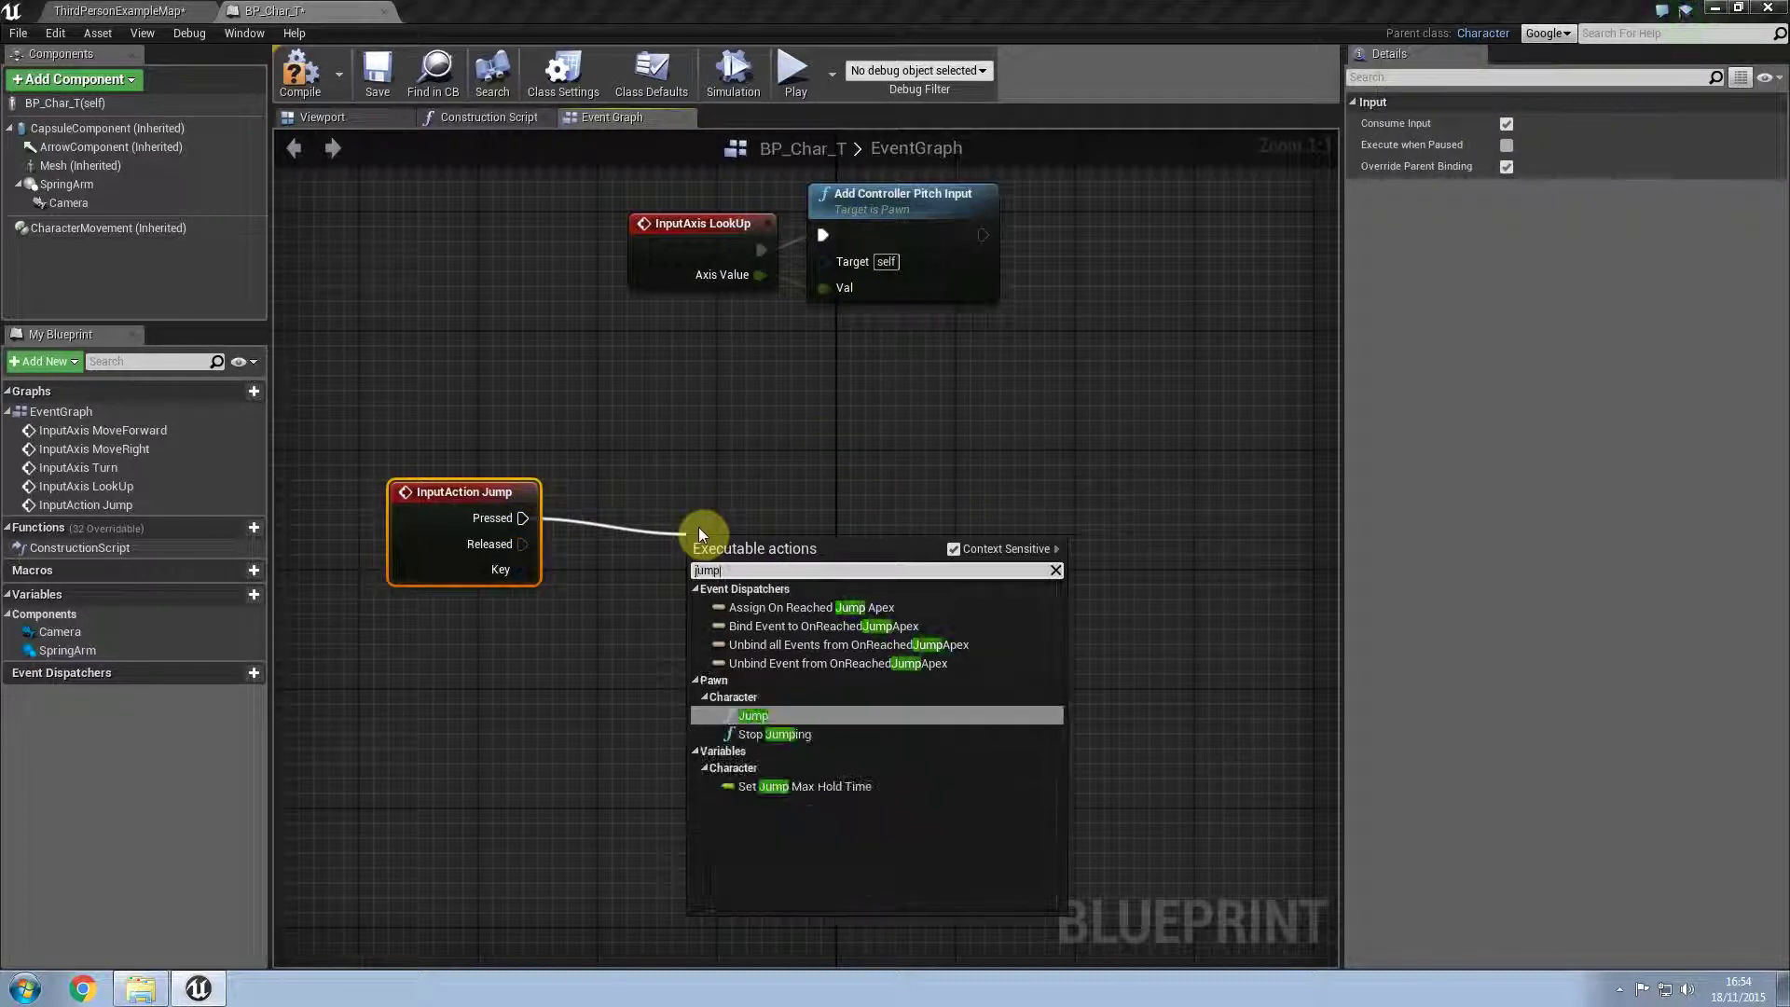
pyautogui.click(791, 717)
pyautogui.moveTo(725, 546); pyautogui.dragTo(695, 489)
# Step: Run the standalone game preview and move the teapot around to test the updated character
pyautogui.click(795, 69)
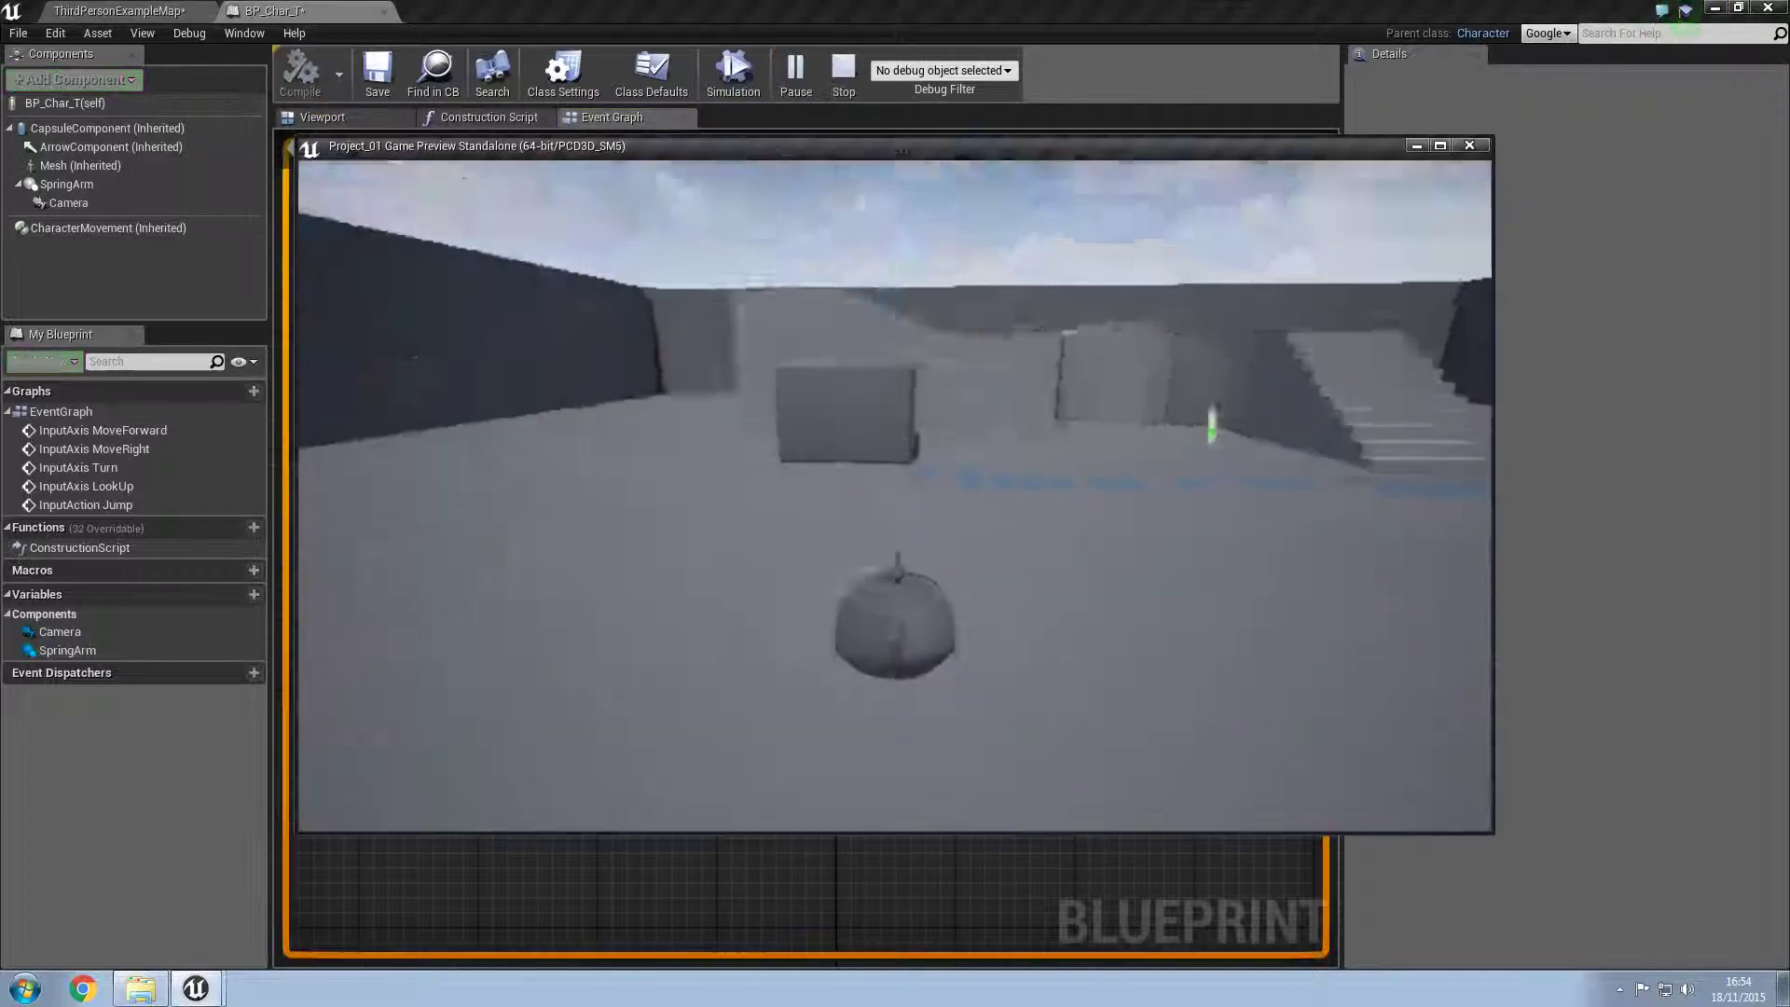
pyautogui.press('w')
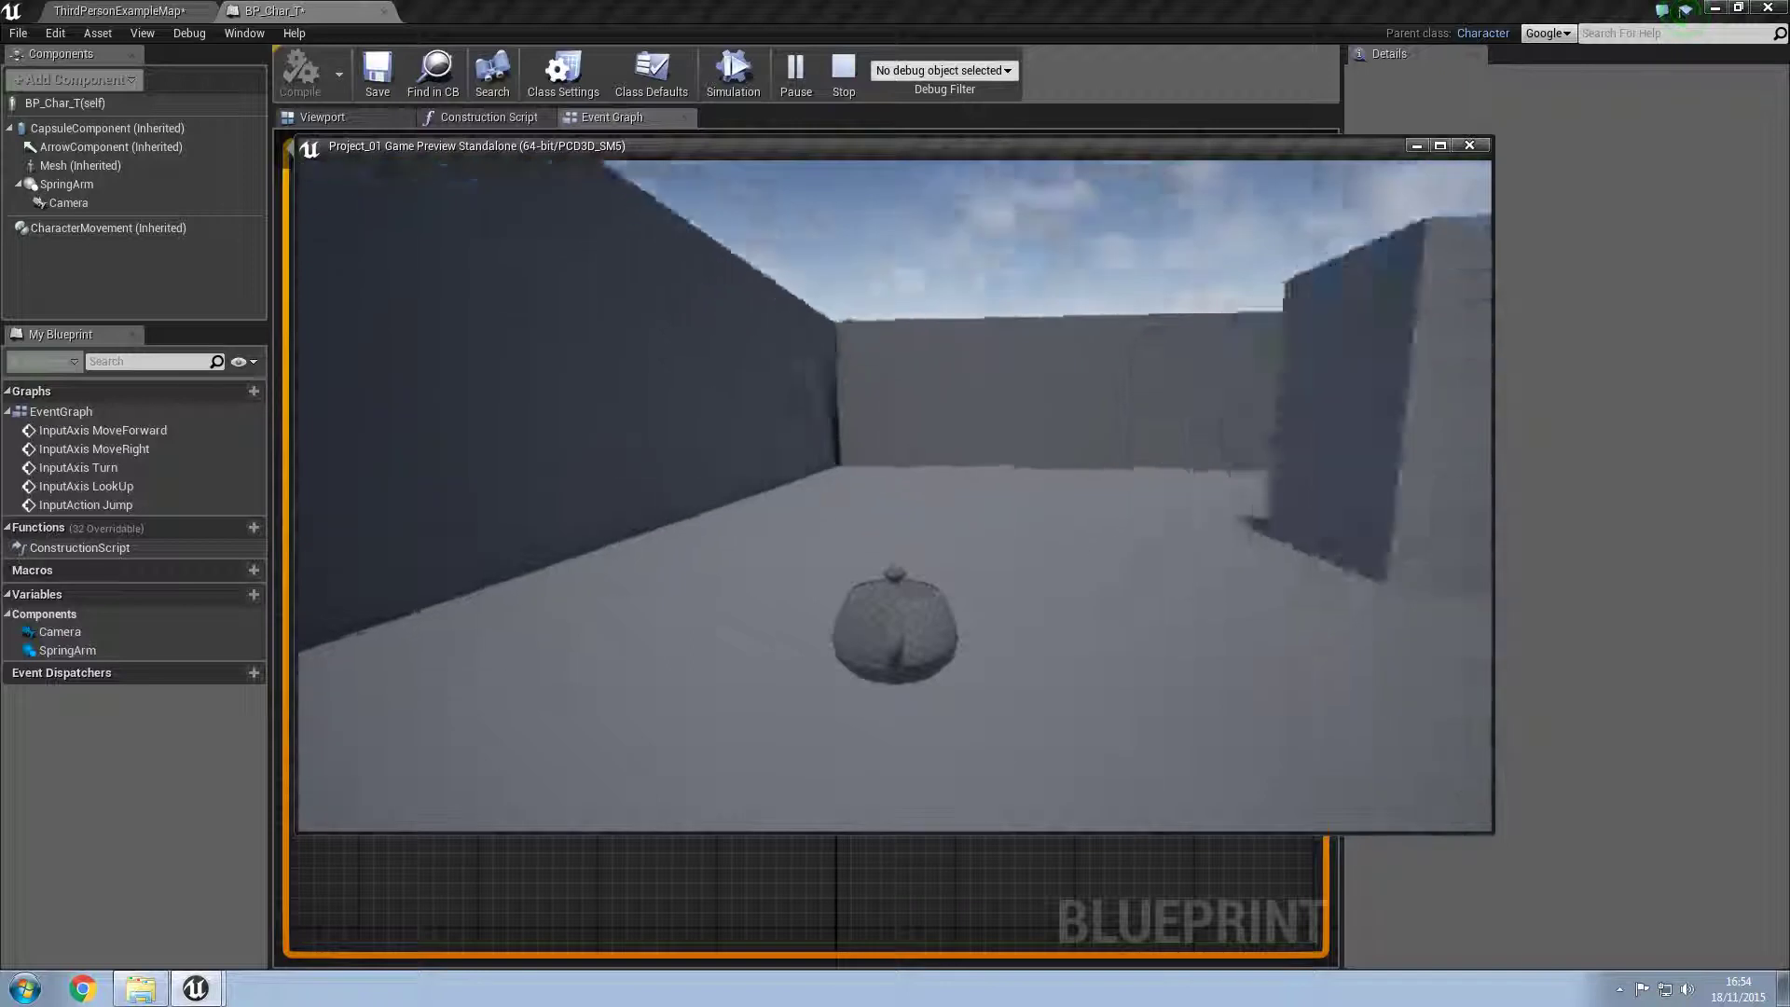
pyautogui.press('w')
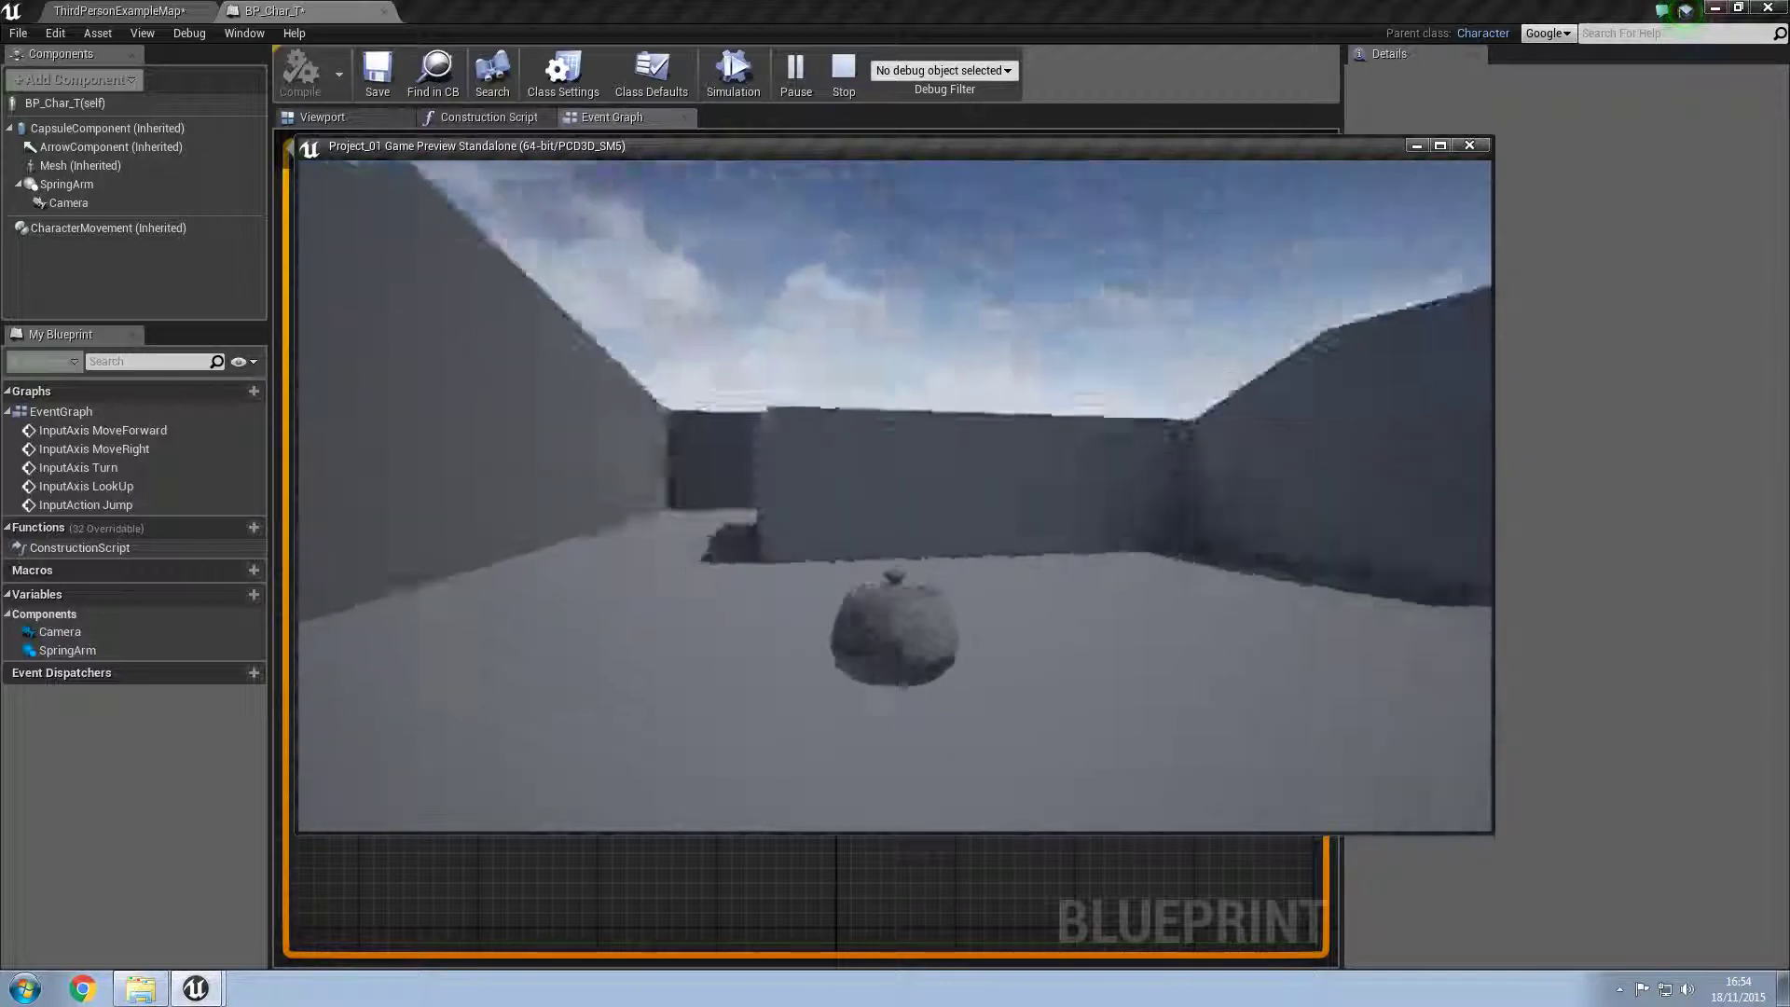
pyautogui.press('Escape')
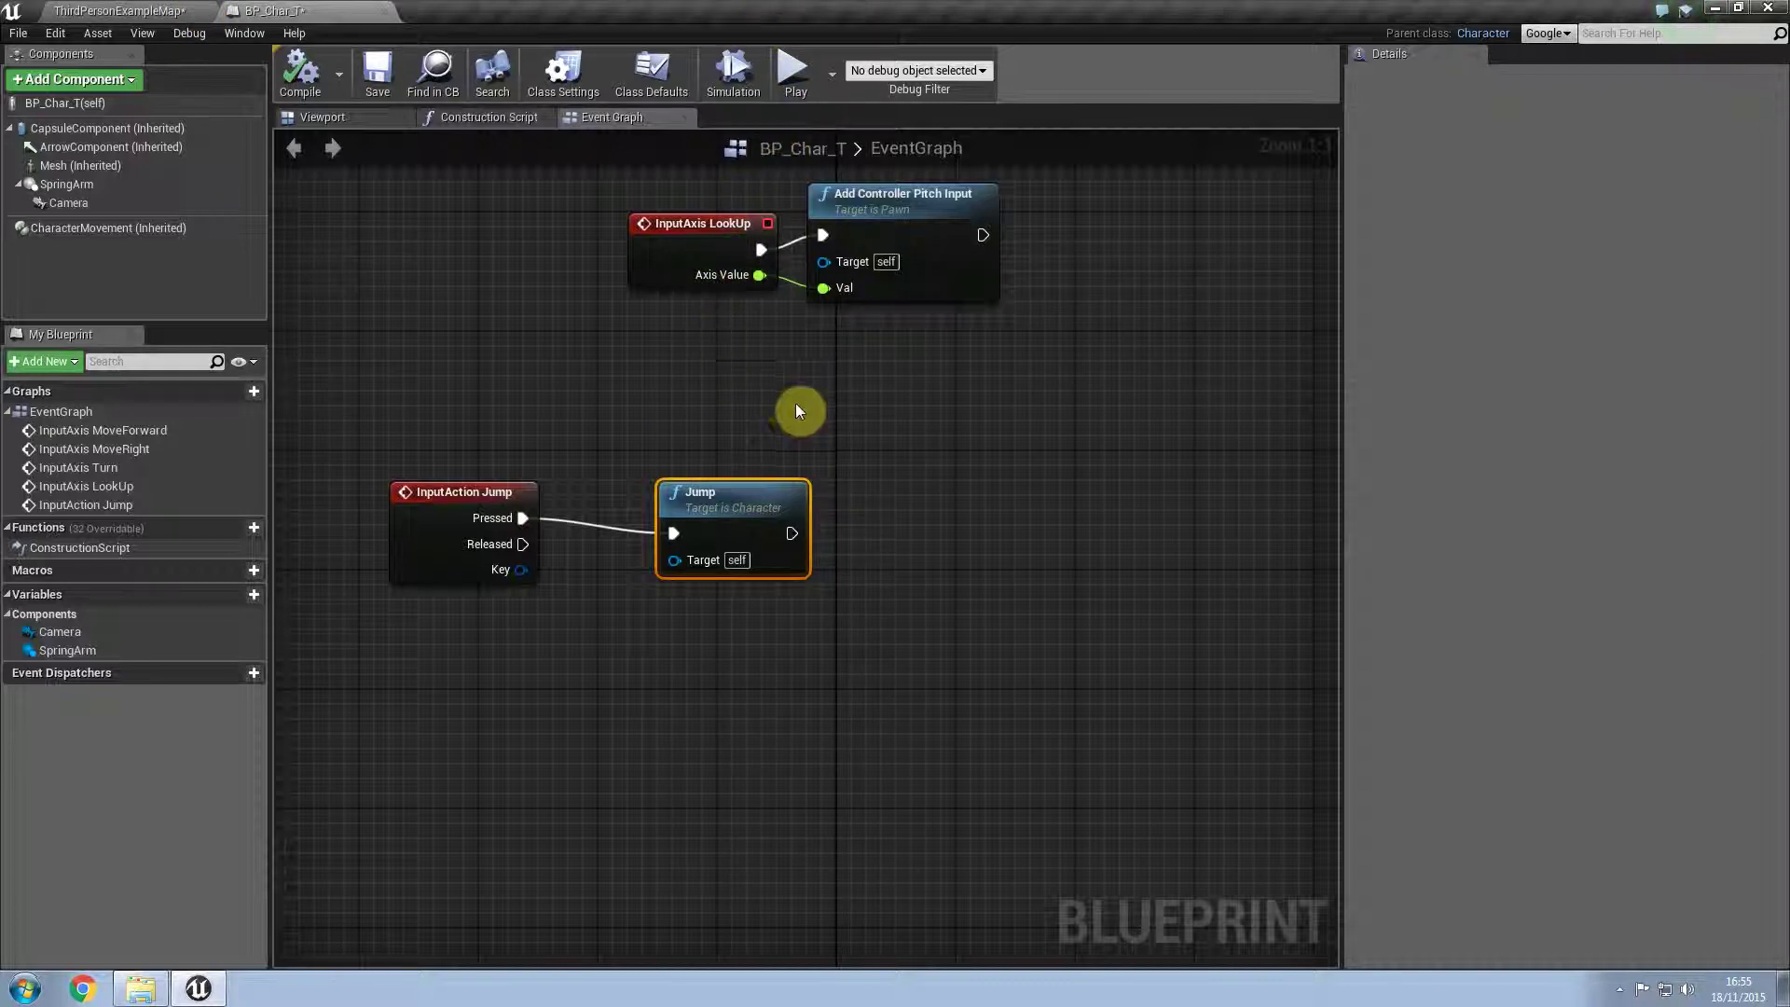
# Step: Tidy the Event Graph by aligning the Turn and LookUp node pairs closely together with the InputAction Jump nodes below them
pyautogui.moveTo(401, 419); pyautogui.dragTo(721, 619)
pyautogui.moveTo(424, 508); pyautogui.dragTo(643, 439)
pyautogui.click(854, 735)
pyautogui.click(664, 237)
pyautogui.moveTo(657, 237); pyautogui.dragTo(655, 382)
pyautogui.moveTo(899, 207); pyautogui.dragTo(946, 315)
pyautogui.moveTo(723, 283); pyautogui.dragTo(865, 366)
pyautogui.moveTo(796, 267); pyautogui.dragTo(822, 441, button='right')
pyautogui.moveTo(742, 526); pyautogui.dragTo(774, 322)
pyautogui.moveTo(979, 261); pyautogui.dragTo(977, 333)
pyautogui.click(965, 468)
pyautogui.moveTo(789, 306); pyautogui.dragTo(792, 334)
pyautogui.click(765, 466)
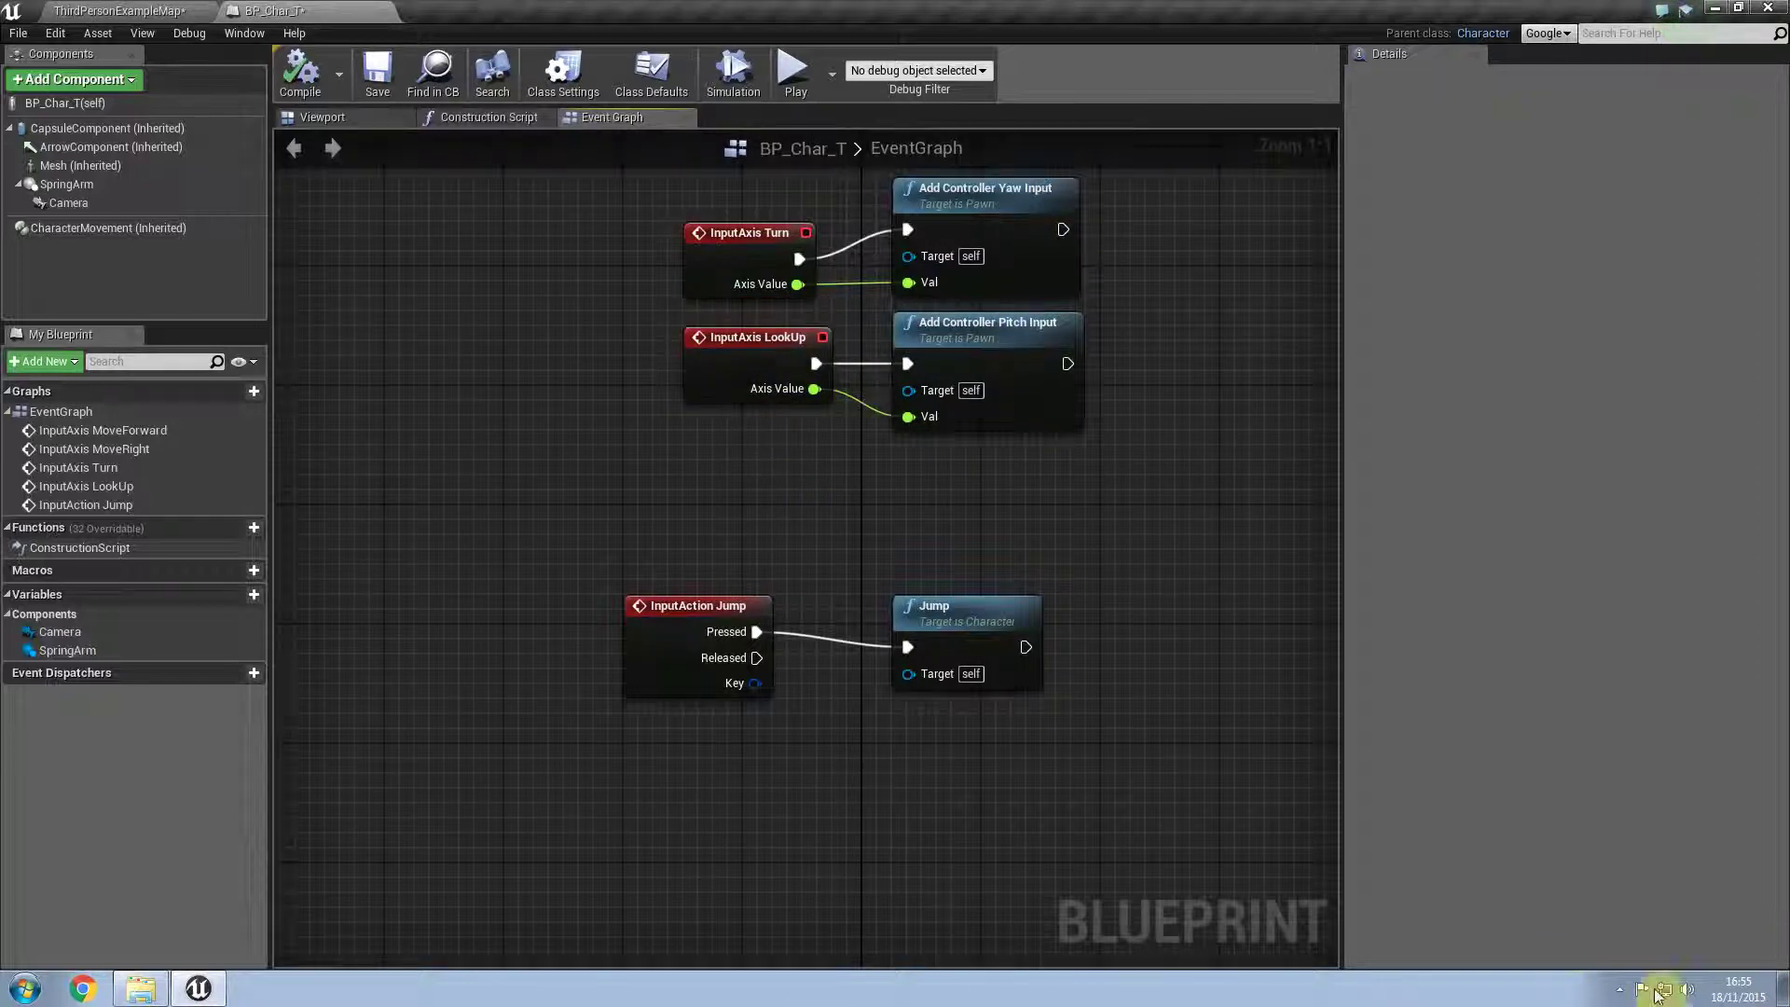
pyautogui.click(1620, 989)
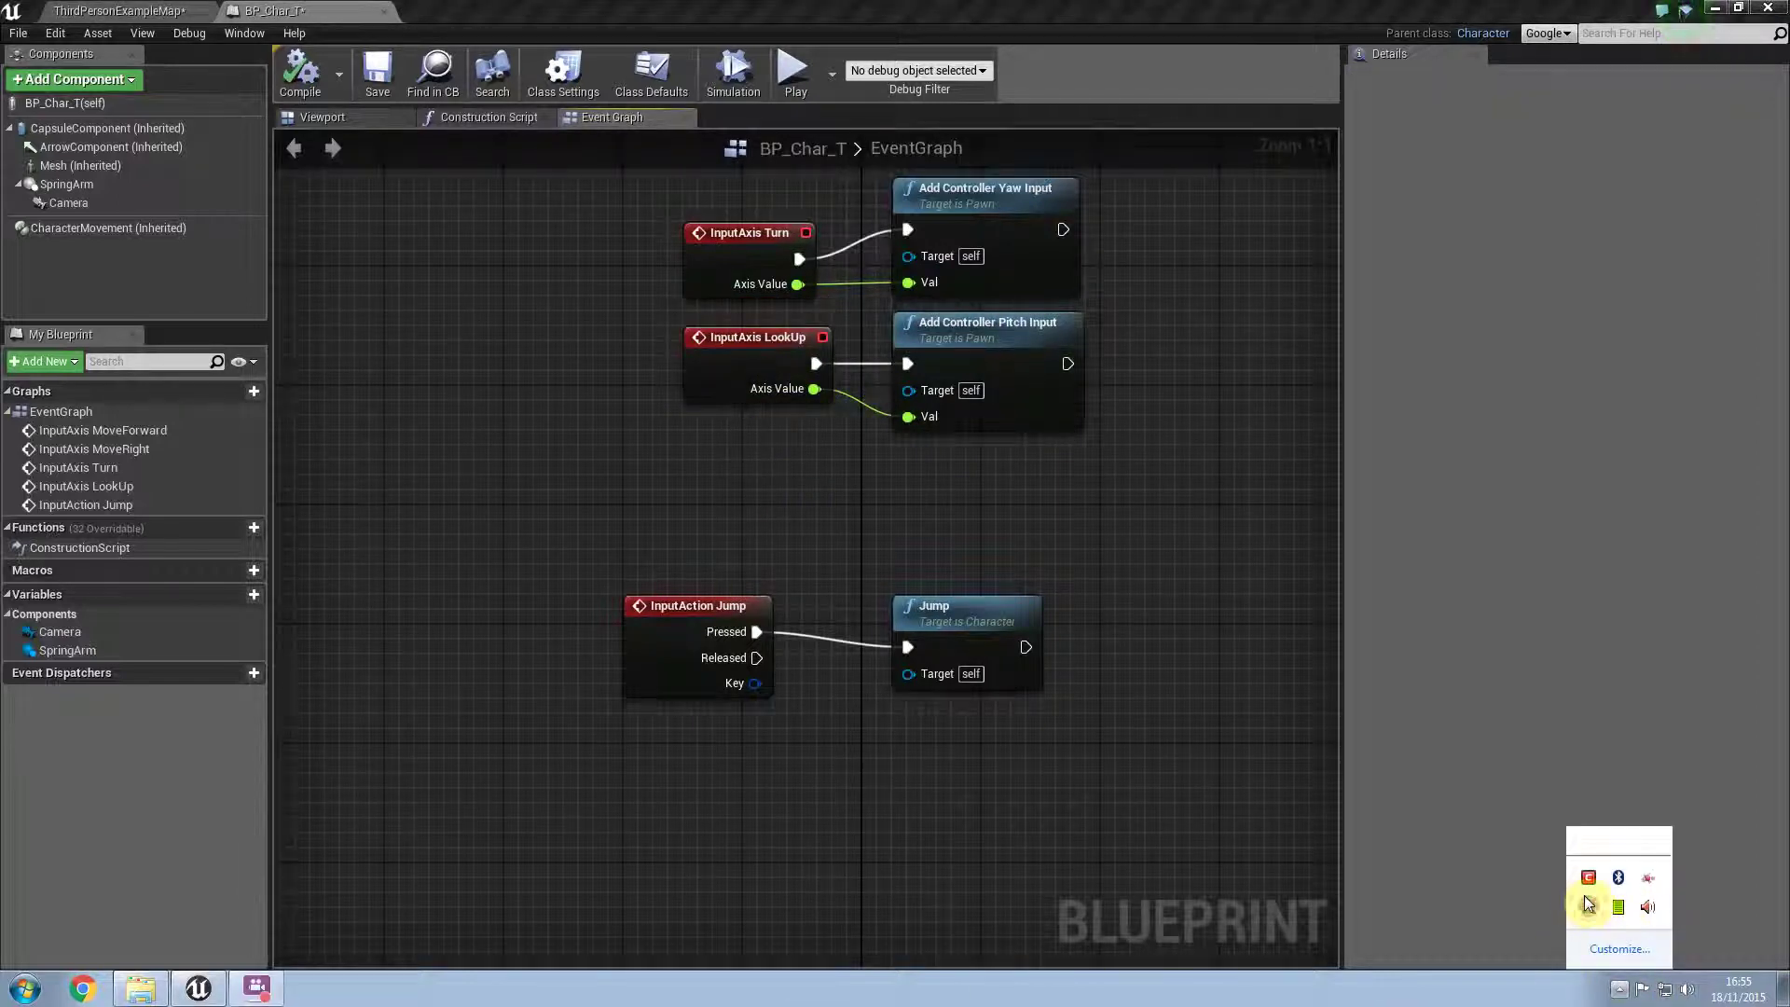